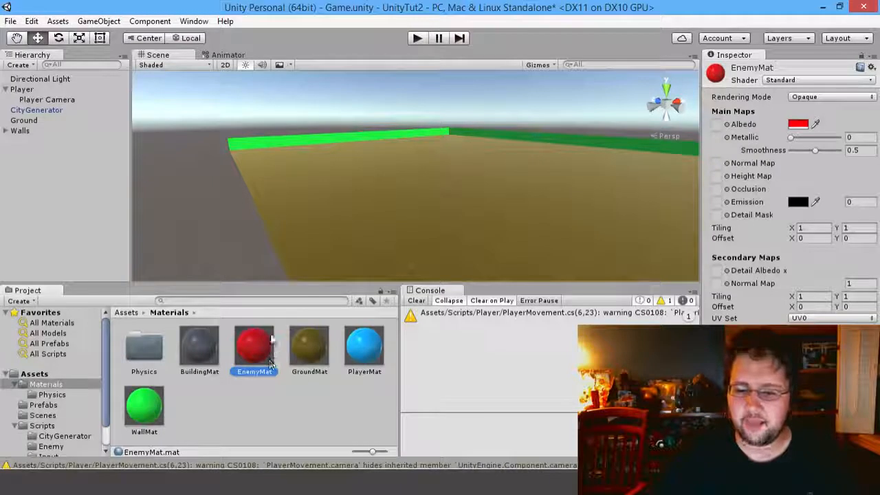
Step: Create an empty game object in the scene and name it EnemyGenerator
left_click(55, 179)
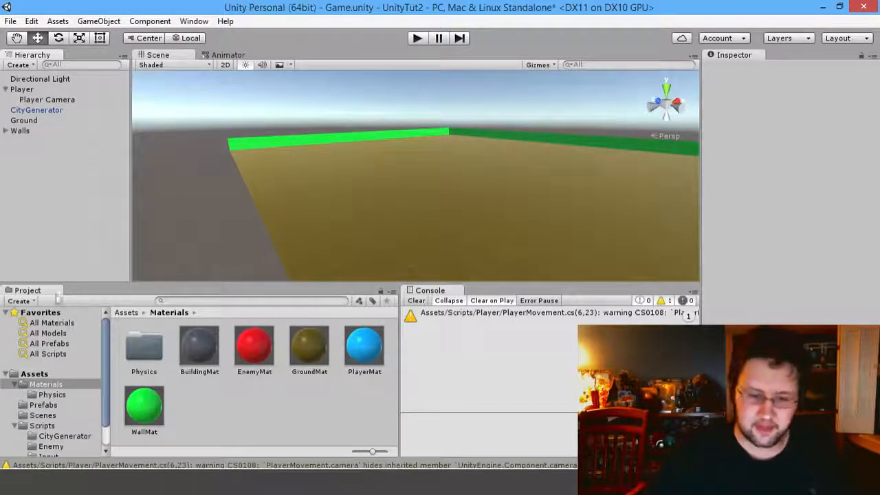
right_click(26, 132)
left_click(20, 159)
right_click(42, 183)
left_click(86, 290)
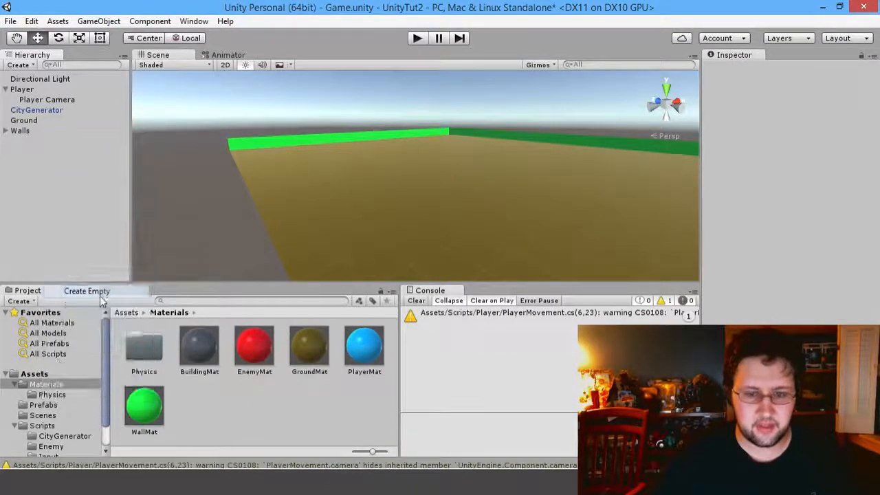
left_click(43, 130)
left_click(44, 141)
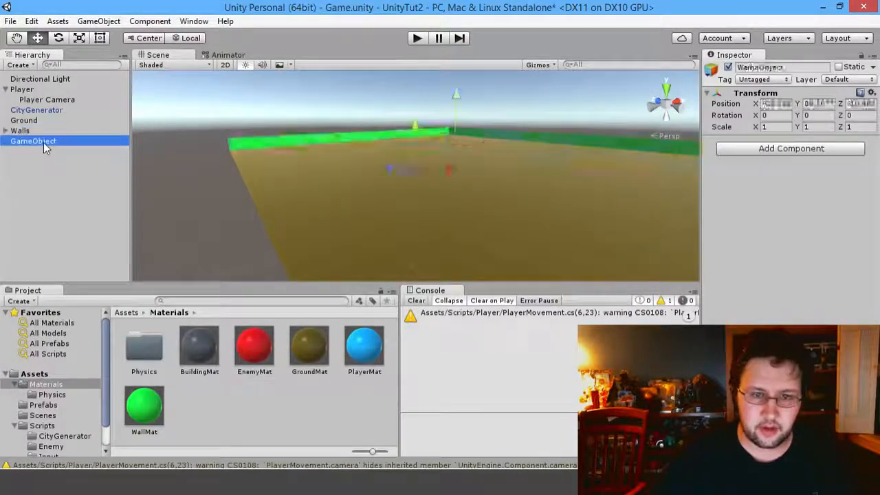
left_click(49, 144)
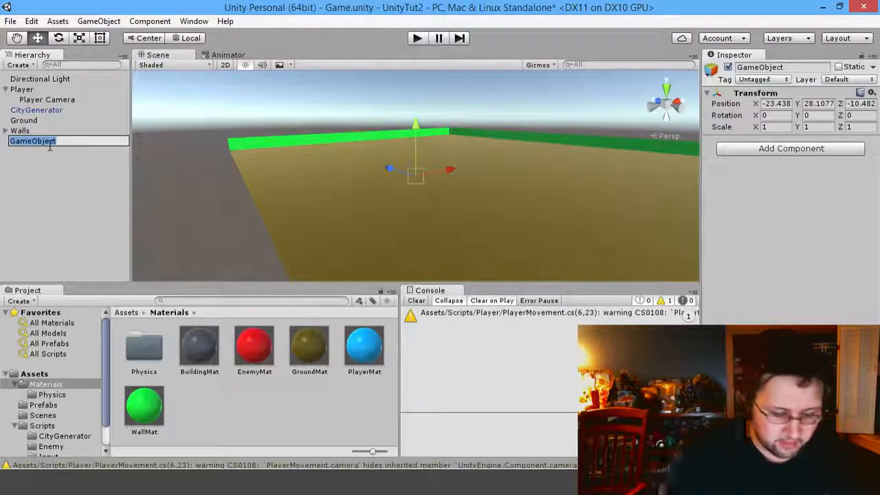
type("EnemyGenerator")
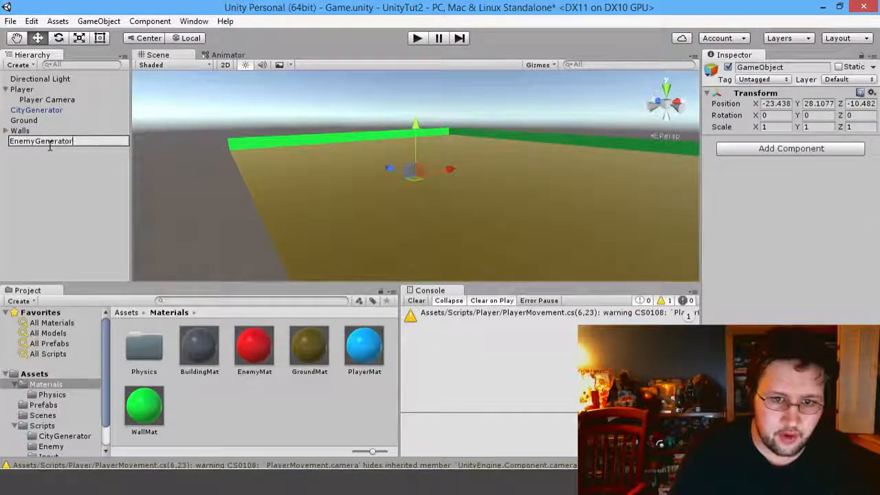
key("Return")
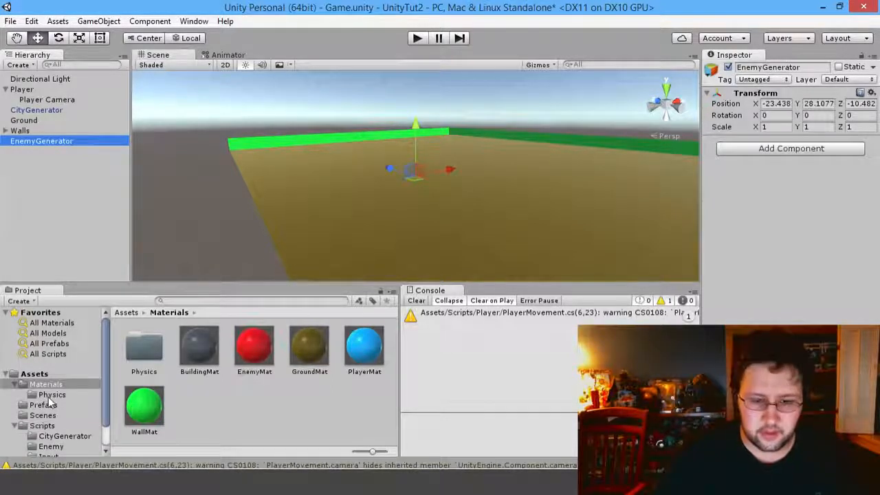
Step: Open the Enemy scripts folder and select the EnemyGenerator script
left_click(49, 439)
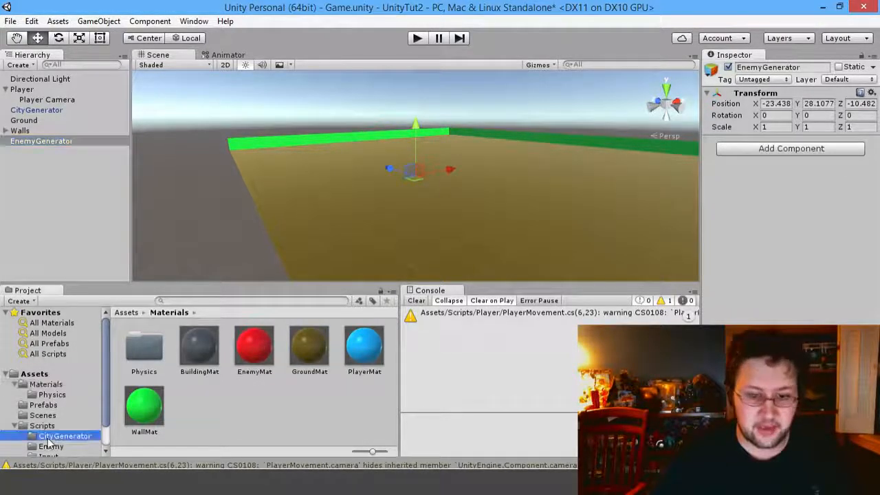
left_click(52, 447)
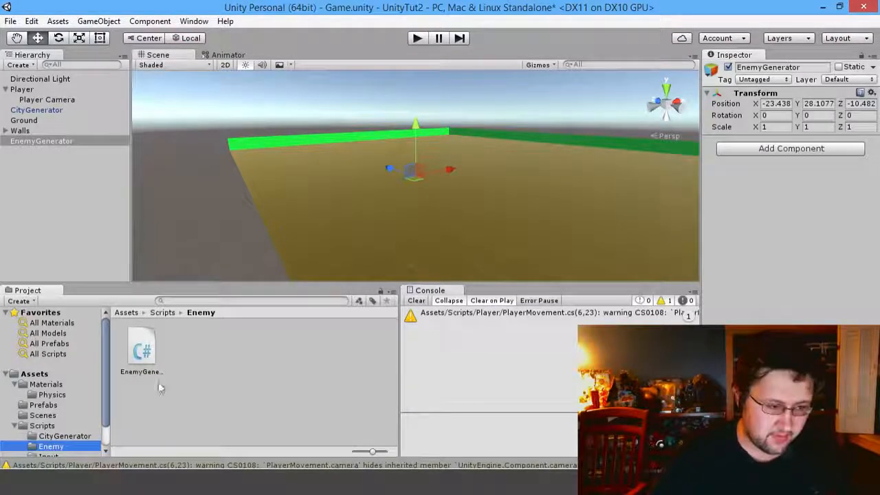
left_click(146, 351)
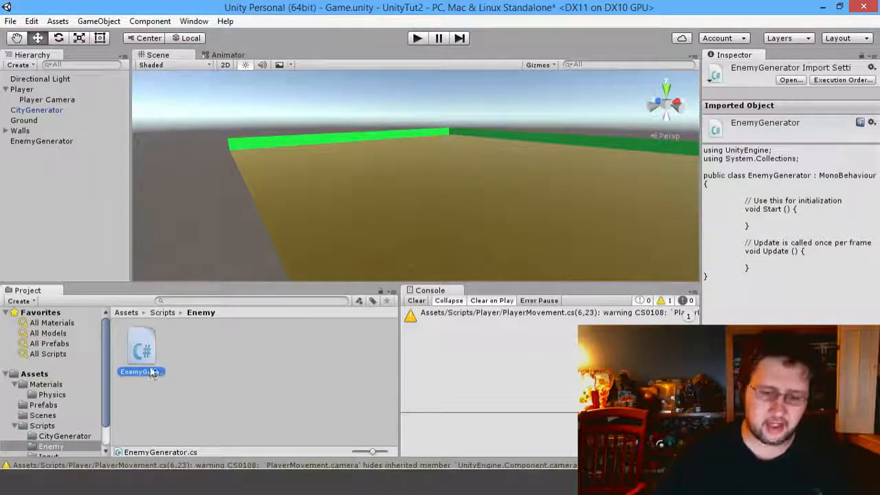
right_click(209, 360)
mouse_move(351, 137)
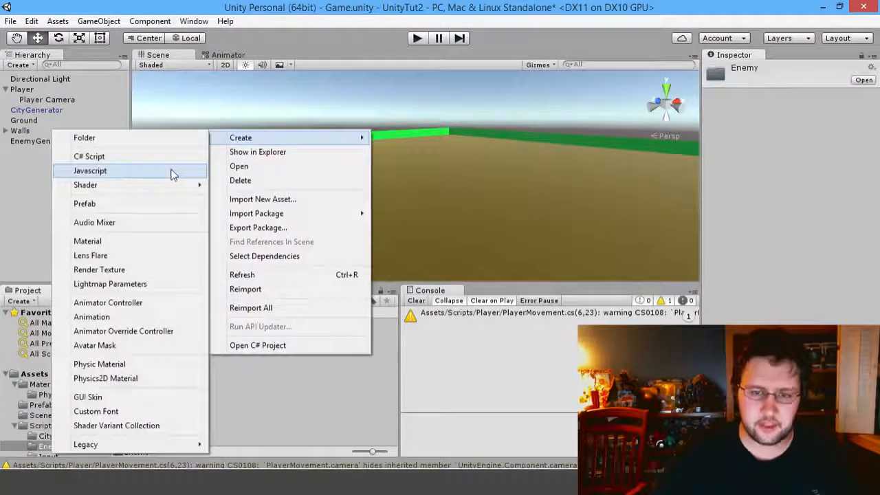
left_click(76, 157)
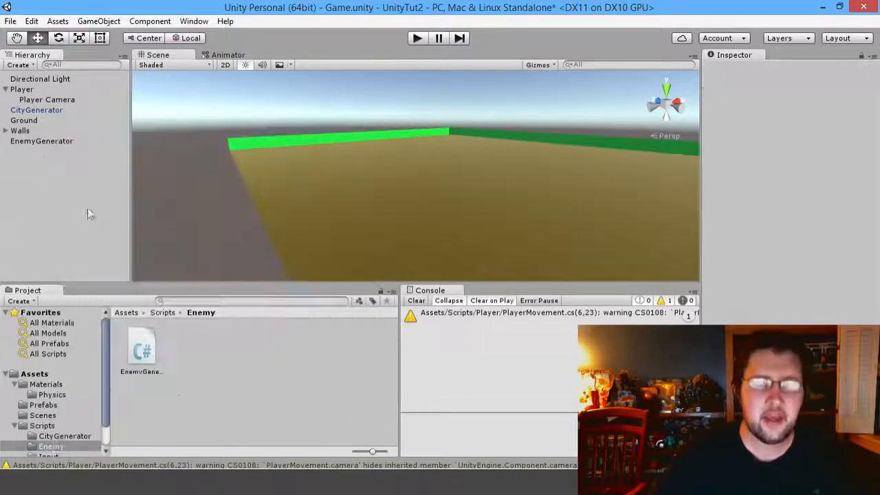
Step: Attach the EnemyGenerator script to the EnemyGenerator object and select that object to check its components
left_click_drag(87, 203, 51, 140)
left_click(46, 141)
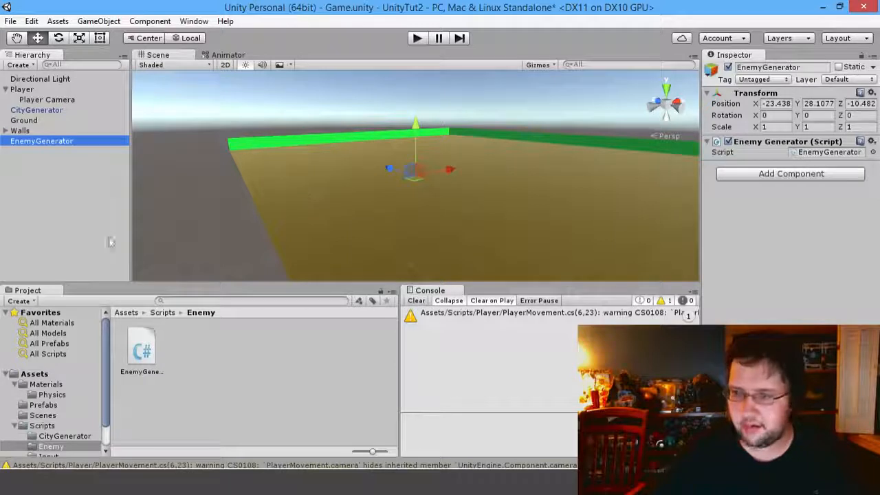
left_click(44, 405)
right_click(50, 200)
left_click(34, 225)
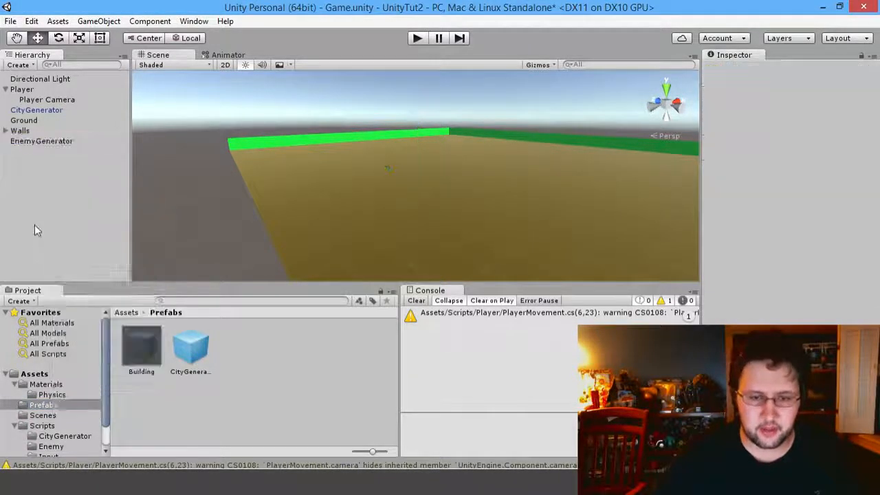
right_click(36, 223)
left_click(81, 331)
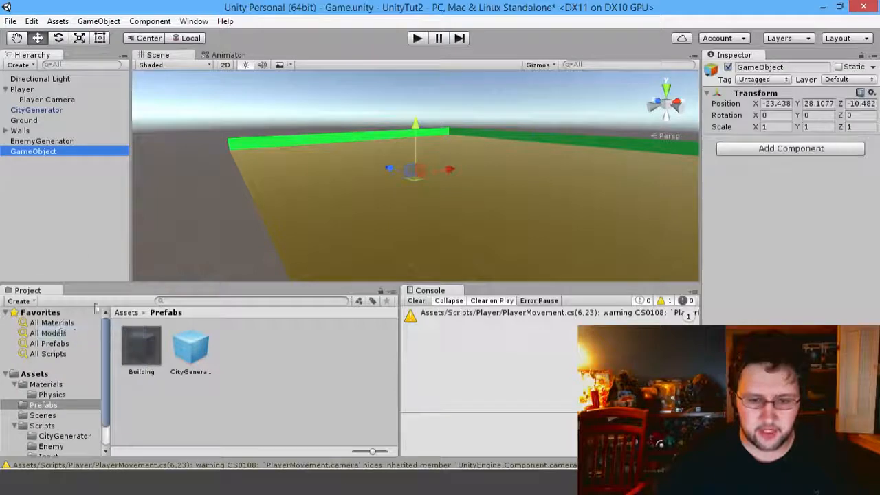
key("ctrl+z")
Step: Add a 3D capsule to the scene and rename it Enemy
right_click(52, 198)
mouse_move(103, 311)
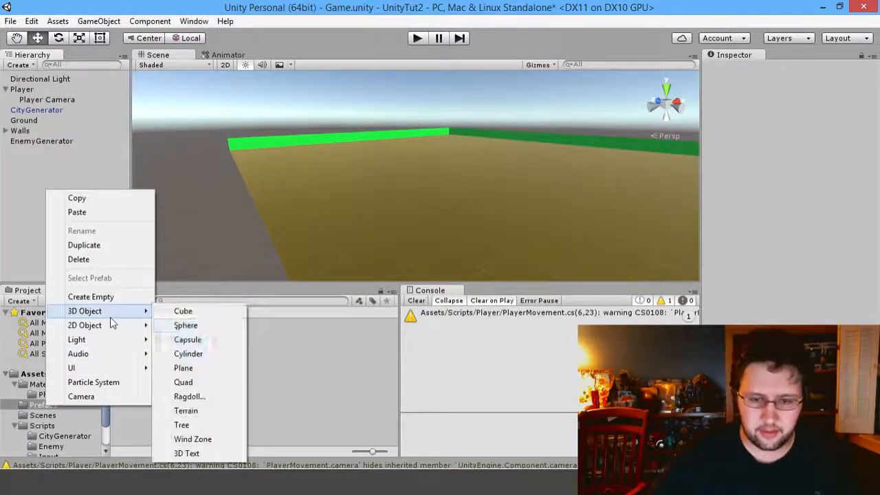
left_click(183, 339)
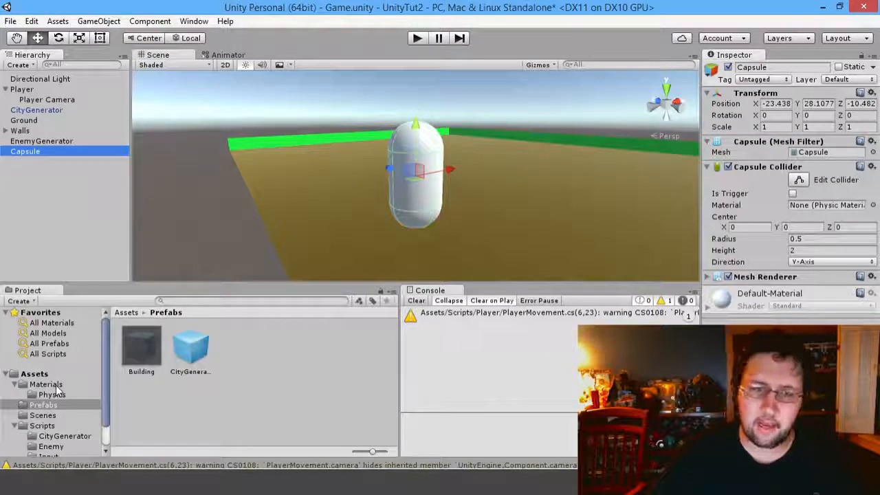
left_click(57, 159)
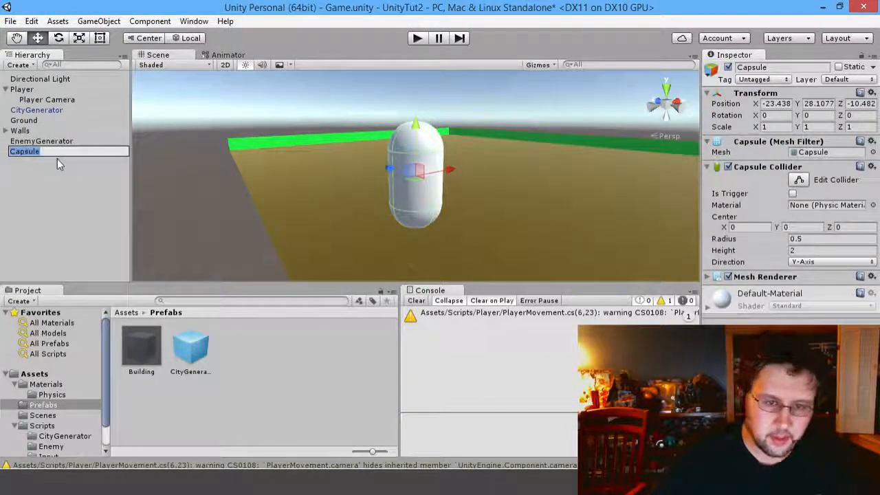
type("Enemyu")
key("BackSpace")
left_click(52, 161)
Step: Show the contents of the Materials folder and select the EnemyMat material
left_click_drag(43, 151, 38, 384)
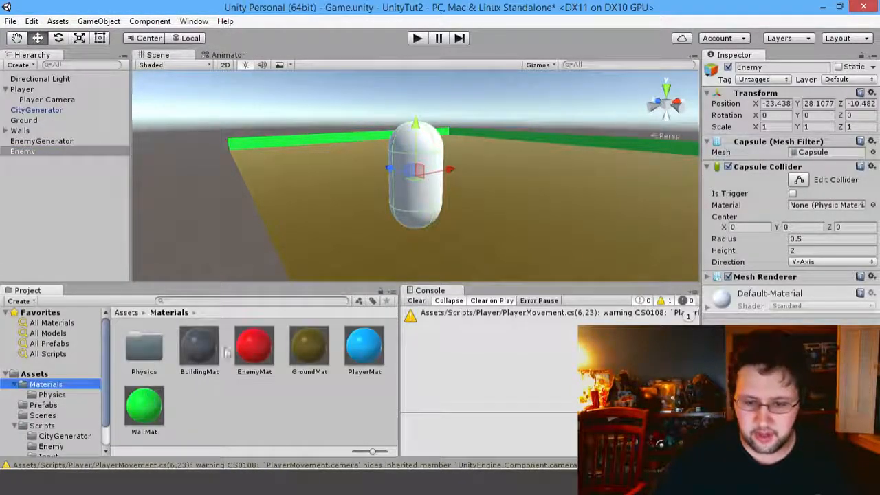
left_click(254, 354)
right_click(249, 389)
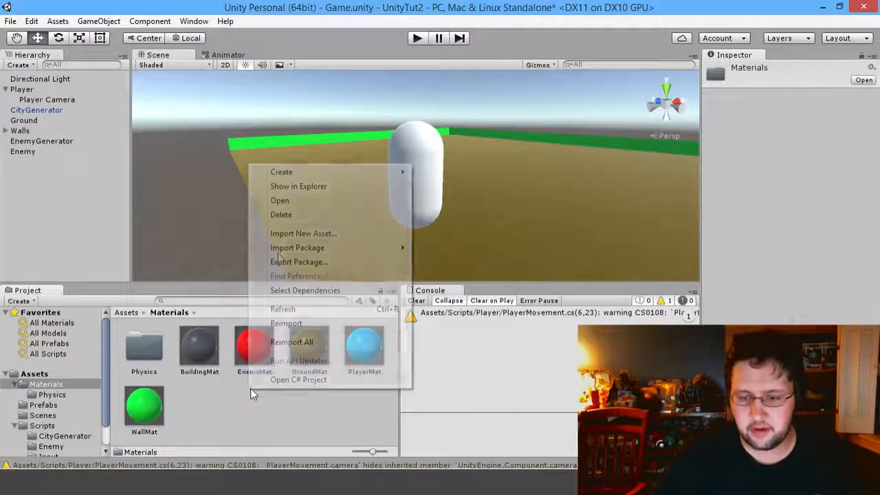
mouse_move(288, 172)
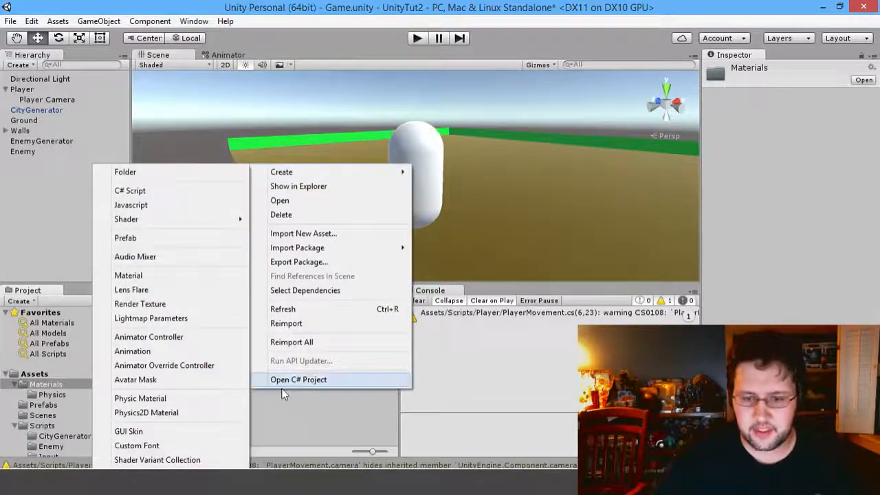
left_click(283, 413)
left_click(302, 355)
Step: Check the albedo color of EnemyMat and apply the material to the Enemy capsule in the scene
left_click(260, 355)
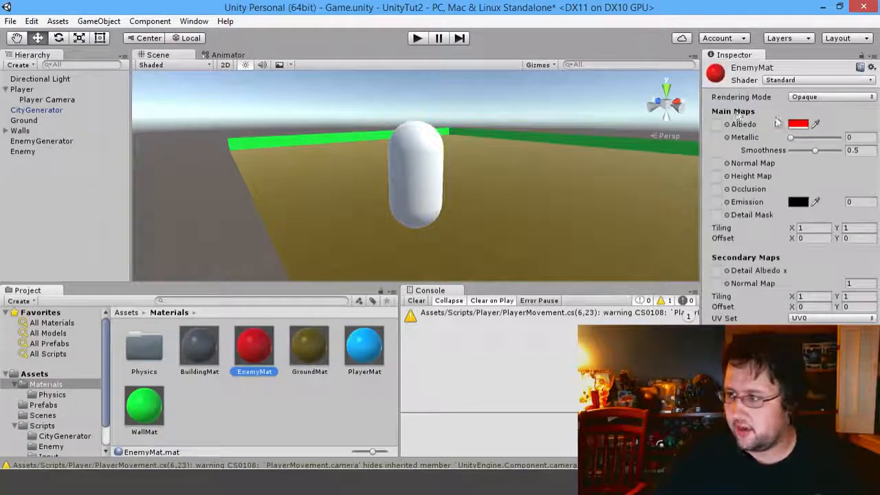
left_click(797, 124)
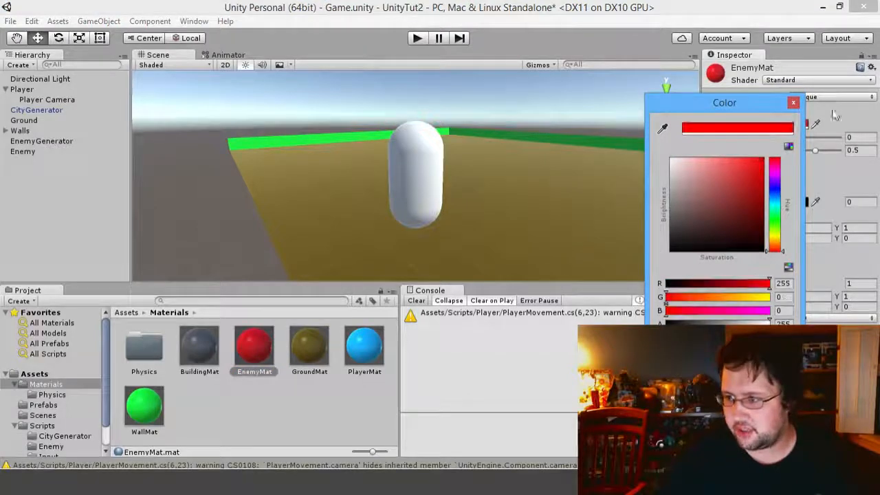
left_click(793, 102)
left_click_drag(268, 347, 416, 181)
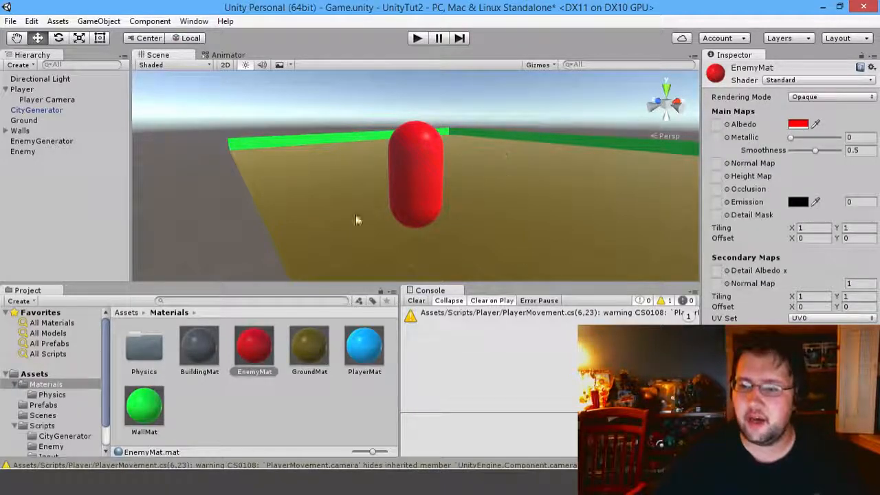
Step: Open the EnemyGenerator script from the Enemy scripts folder in Visual Studio
left_click(50, 172)
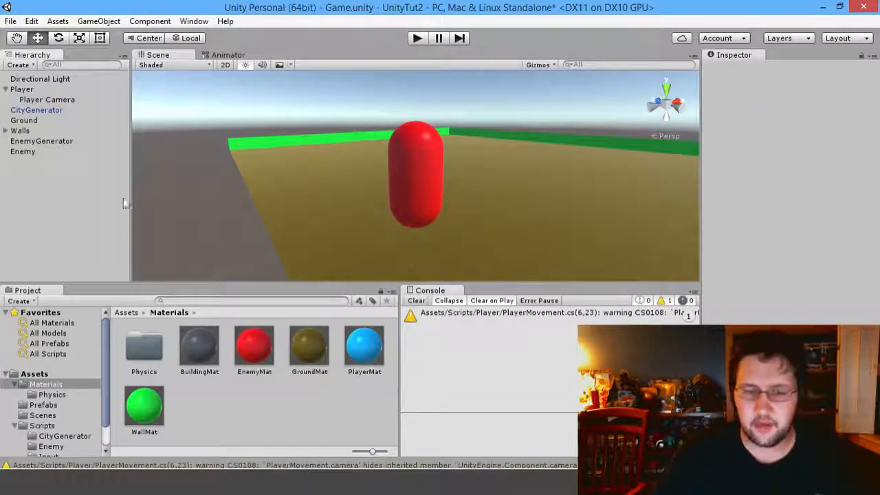
left_click(50, 152)
left_click(47, 142)
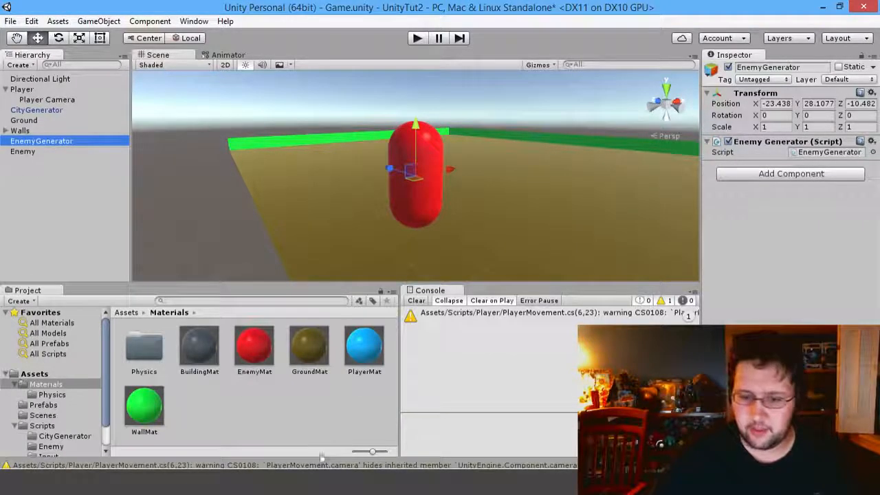
left_click(51, 446)
double_click(141, 348)
Step: Declare a public GameObject field named enemyPrefab at the start of the EnemyGenerator class and save the script
left_click(389, 276)
left_click(170, 162)
left_click(140, 139)
left_click(124, 128)
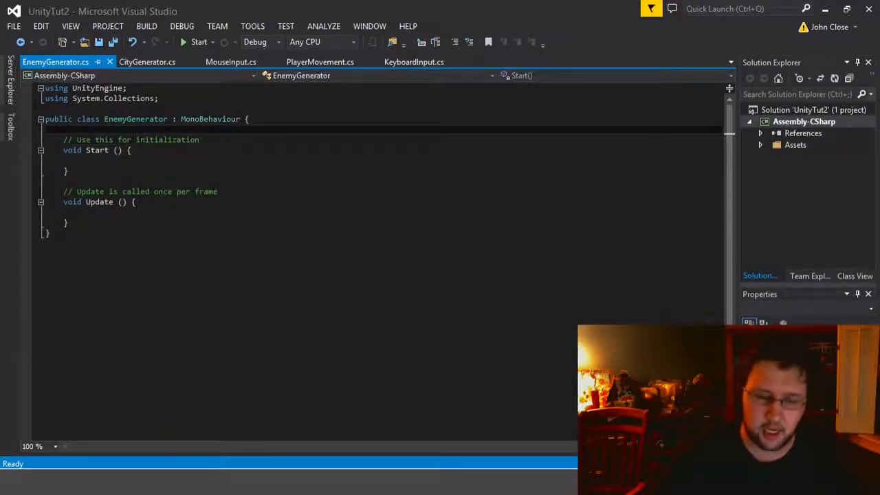
key("Return")
key("Return")
key("Return")
key("Up")
key("Up")
key("Up")
type("public ")
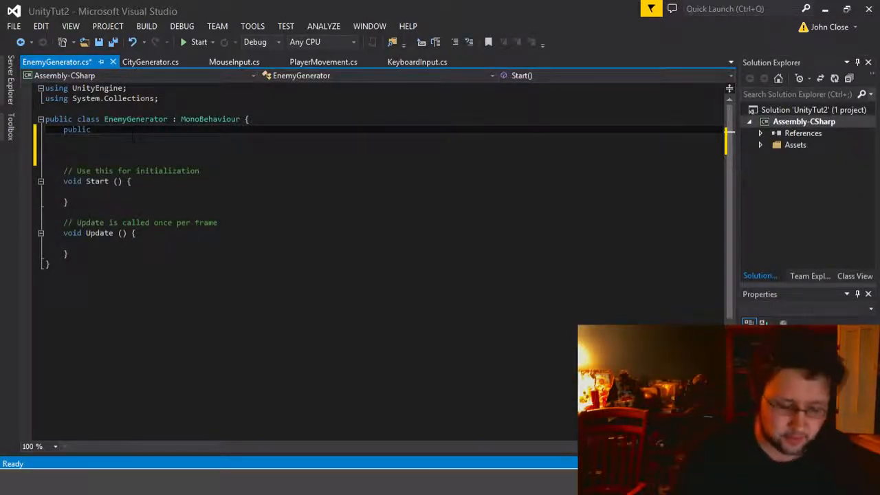
type("GameObject enemyPrefab;")
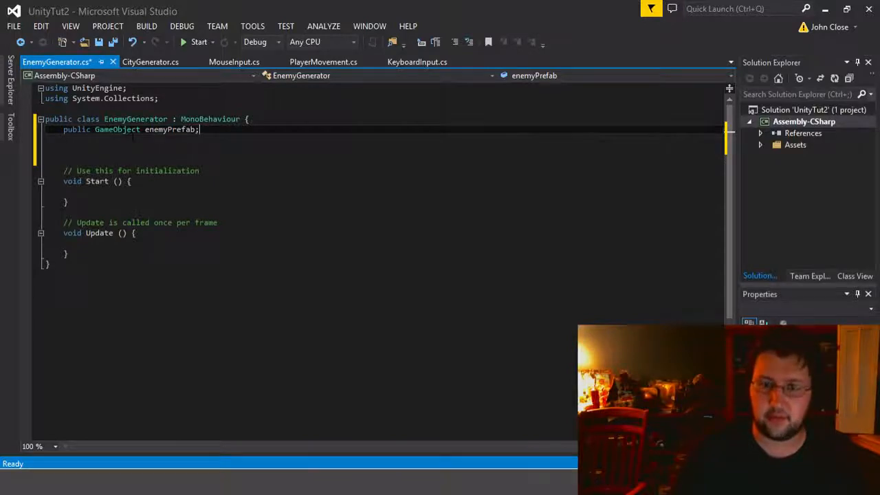
key("ctrl+s")
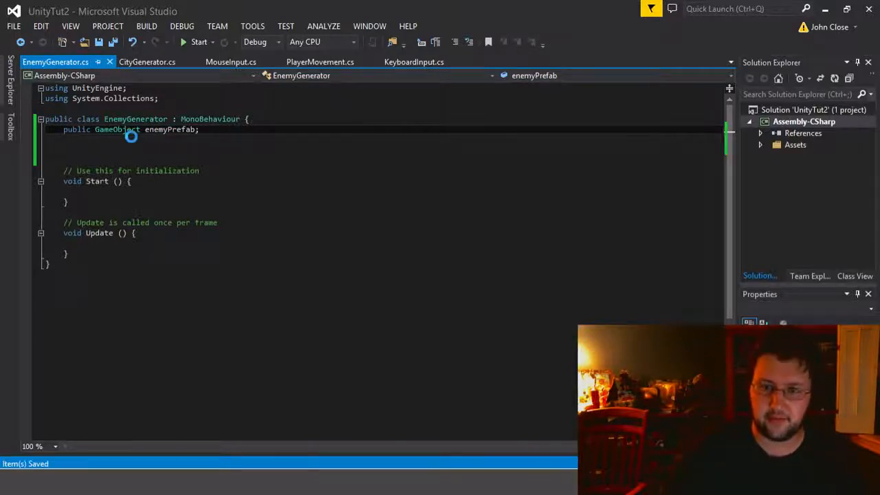
Step: Declare a public float field named arenaSizeX with the value 50 below enemyPrefab in the EnemyGenerator class
left_click(133, 64)
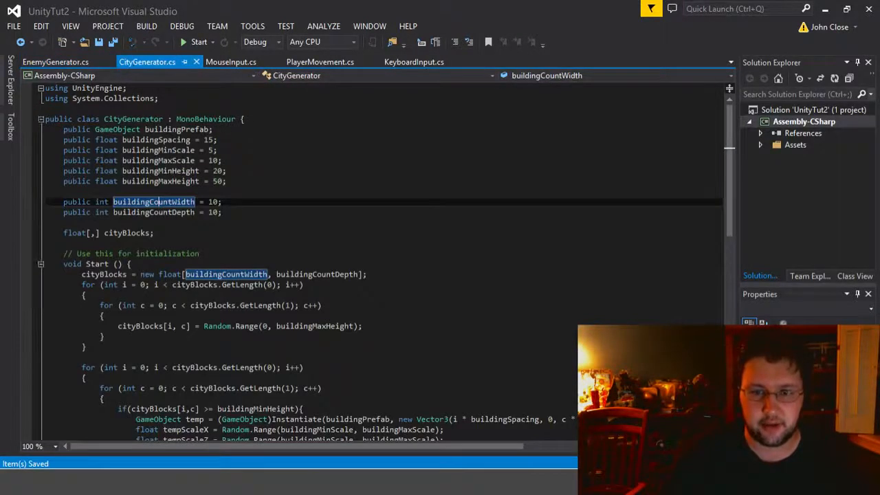
left_click(63, 64)
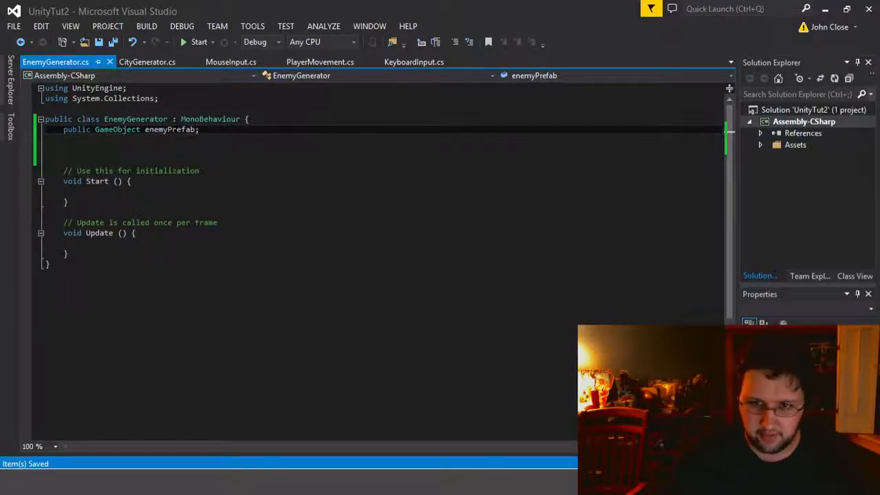
left_click(185, 139)
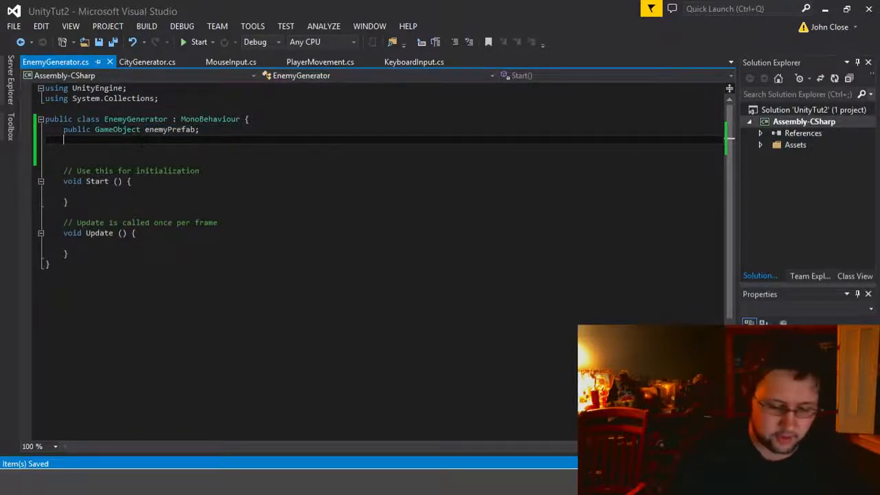
type("public")
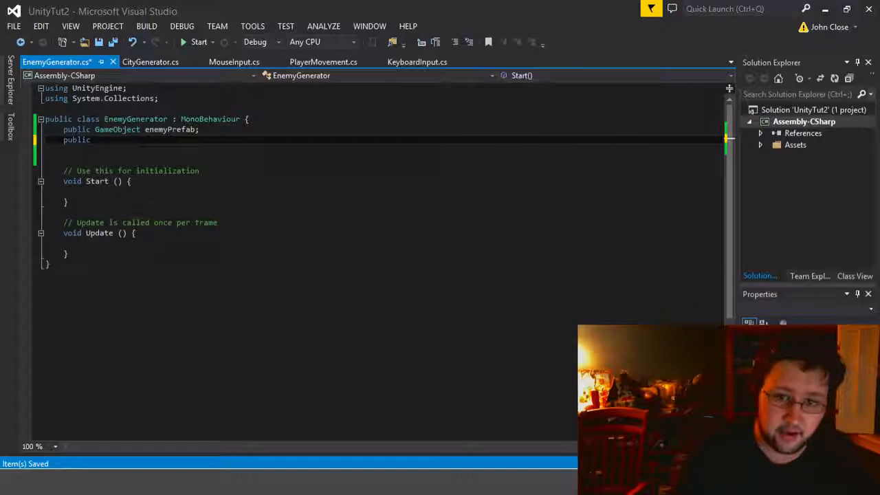
type(" float ")
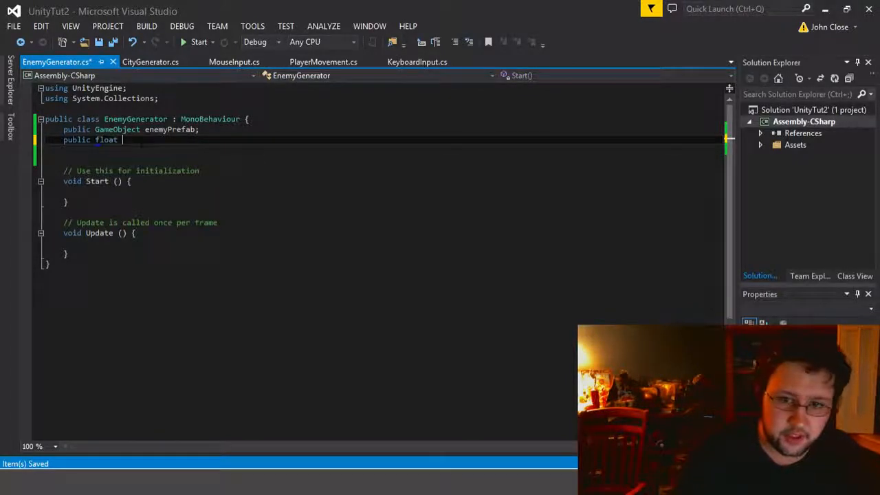
type("arenaS")
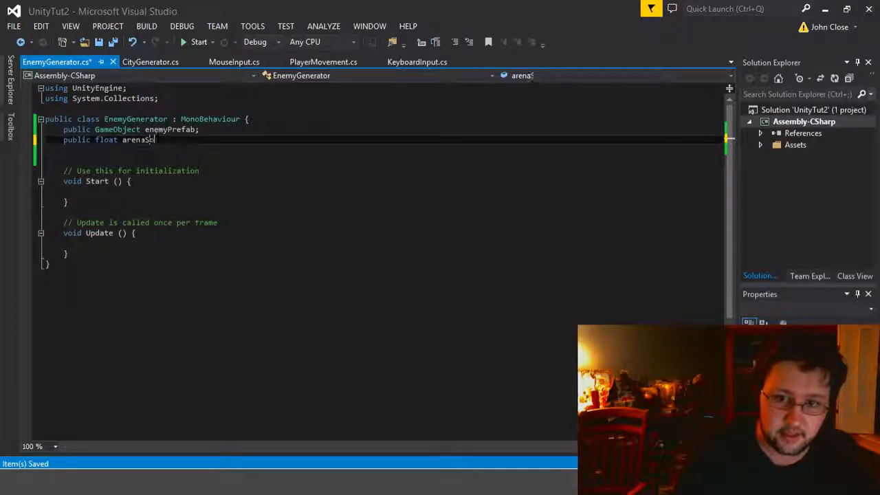
key("BackSpace")
key("BackSpace")
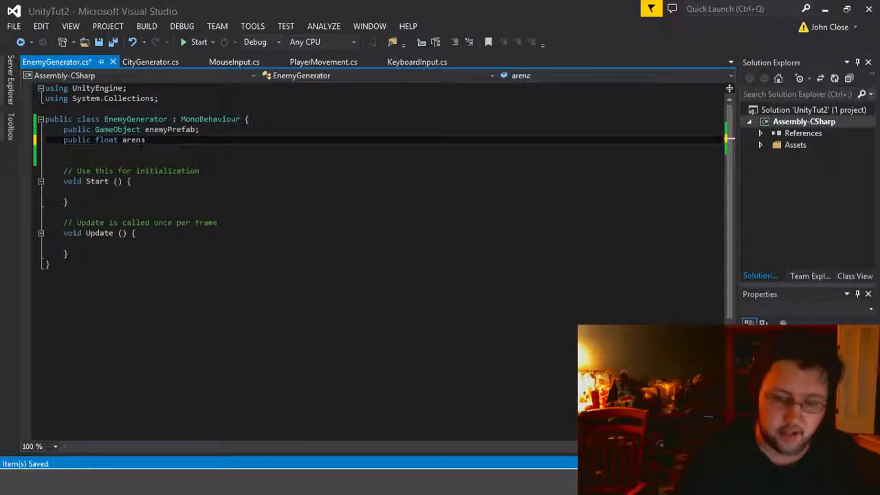
type("SizeX =")
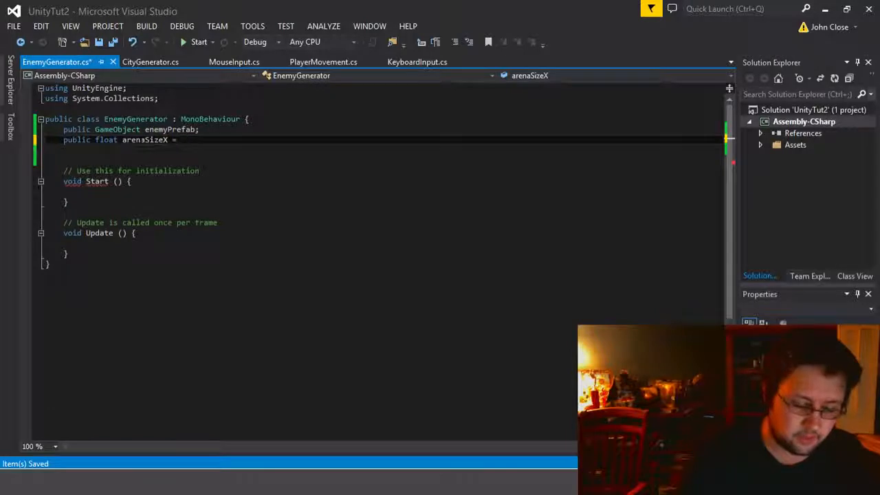
type("50;")
Step: Duplicate the arenaSizeX declaration as a second field named arenaSizeY, also 50, and save the script
key("shift+Up")
key("shift+Right")
key("ctrl+c")
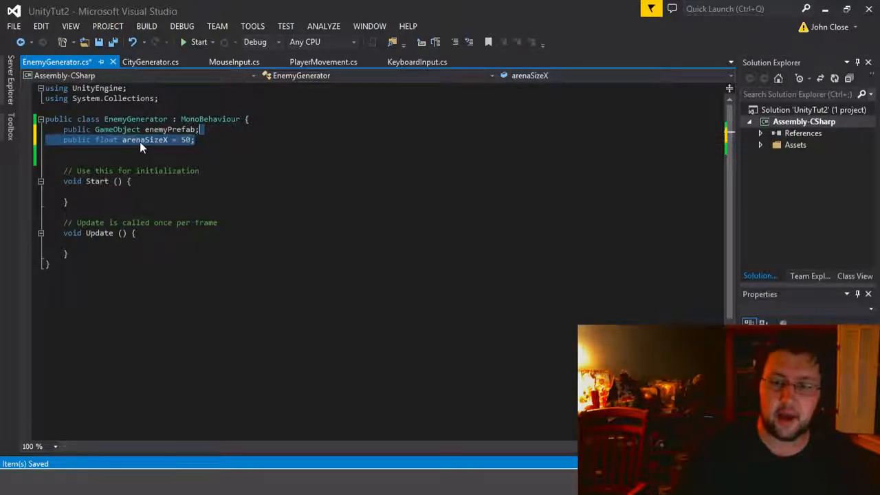
key("Right")
key("ctrl+v")
key("Left")
key("Left")
key("Left")
key("Left")
key("Left")
key("Left")
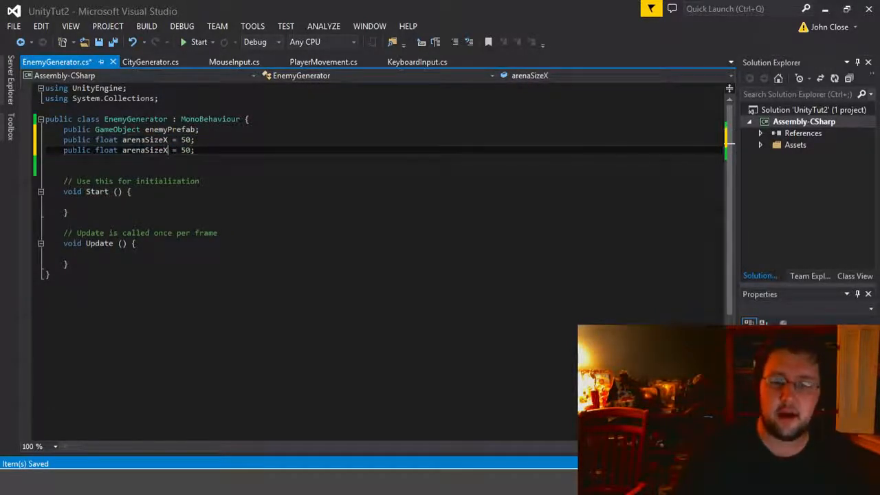
key("ctrl+s")
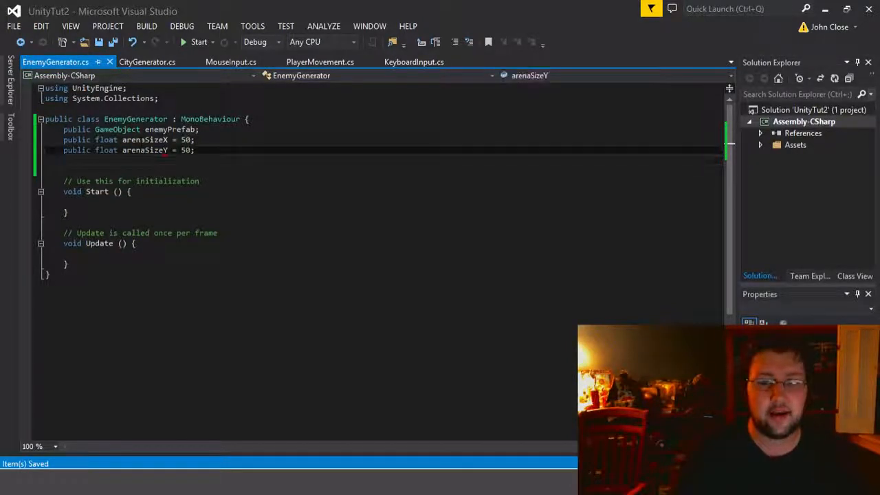
Step: Remove the surplus blank line between the arenaSizeY field and the initialization comment
key("Down")
key("Down")
key("BackSpace")
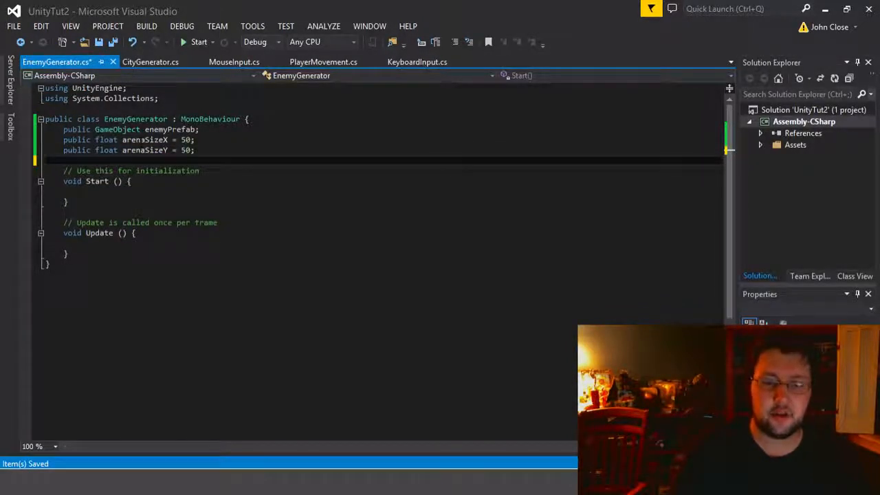
key("Down")
key("Down")
key("Down")
key("Down")
key("Up")
key("Up")
key("Up")
key("Up")
key("Up")
key("Up")
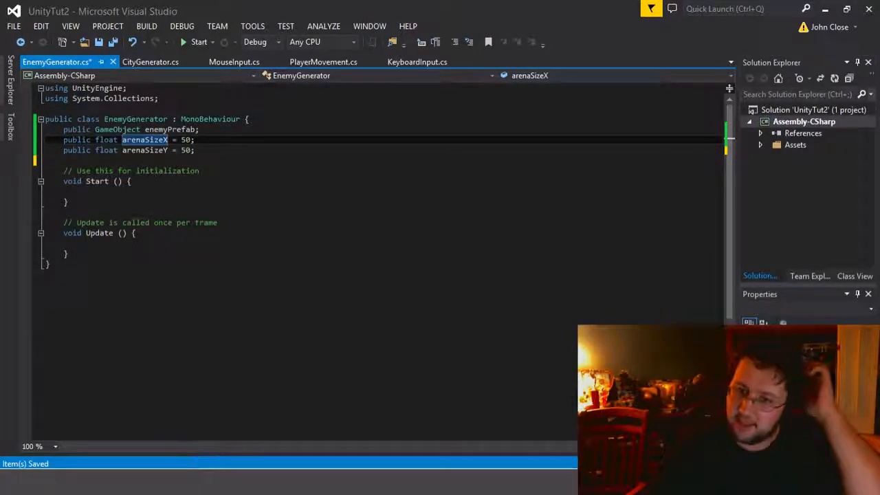
Step: Begin a for loop in the Start method with an empty body and the partial header "int i = 0; i <="
left_click(124, 193)
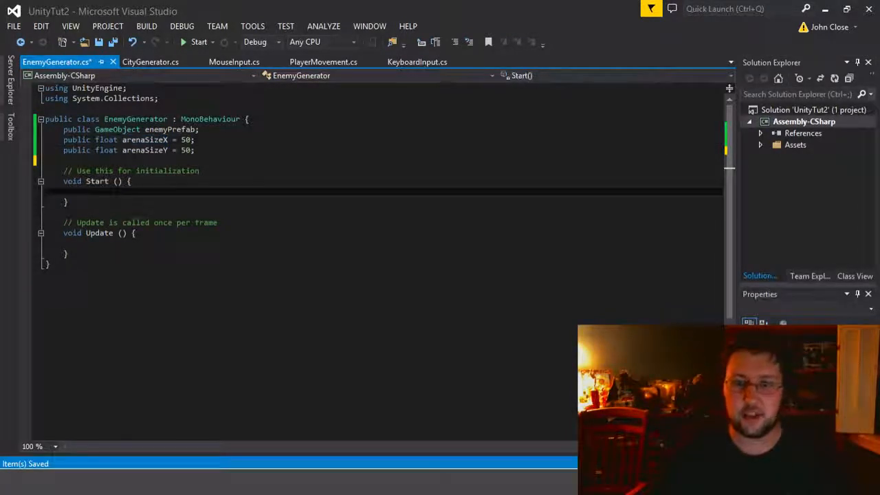
left_click(152, 64)
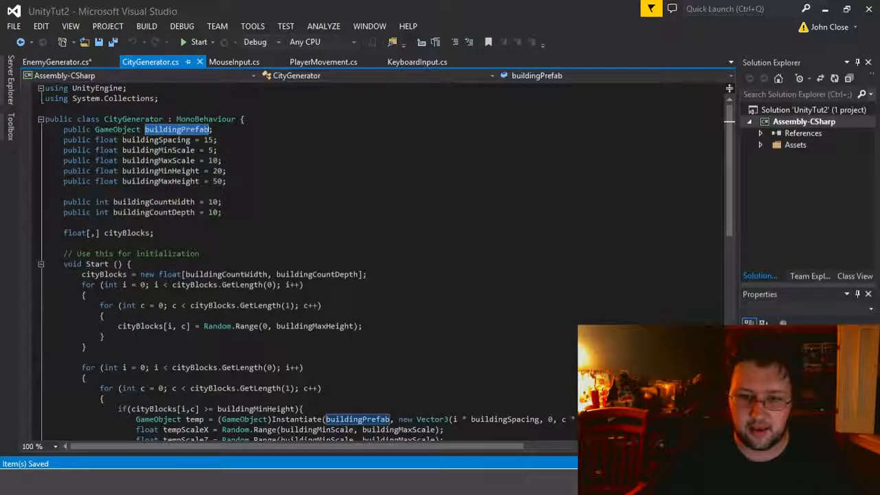
left_click_drag(82, 285, 88, 295)
left_click(72, 63)
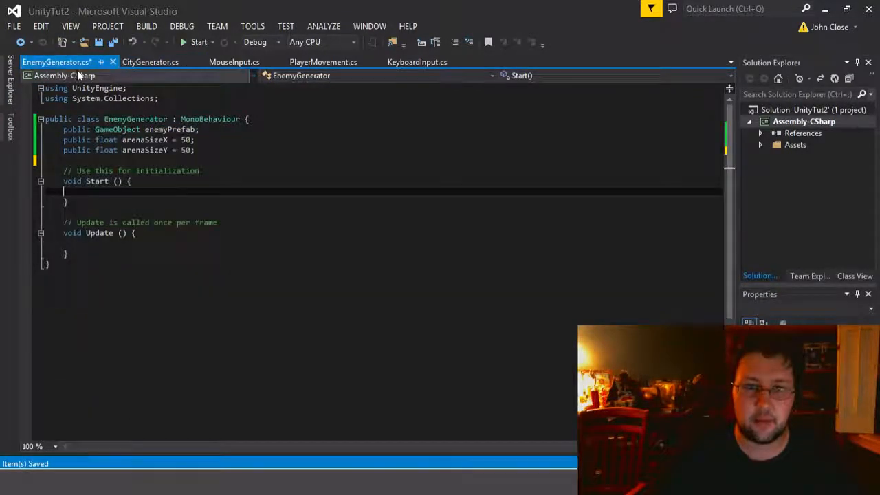
key("Tab")
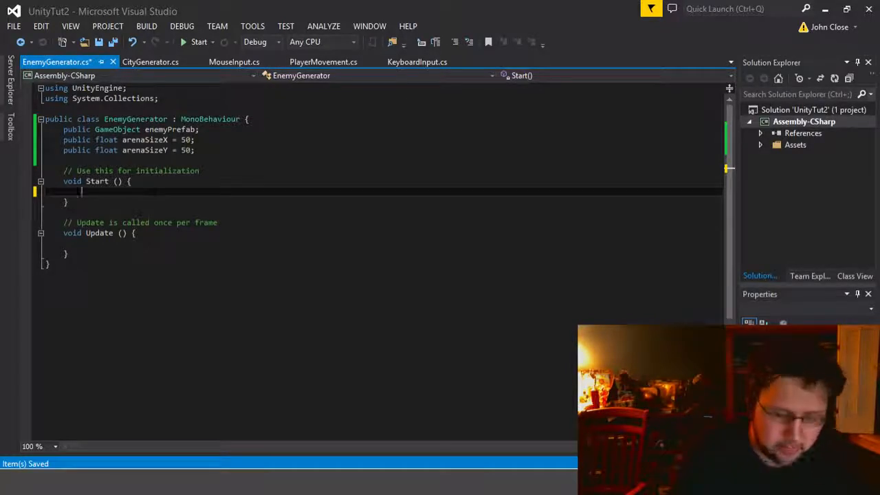
type("for()")
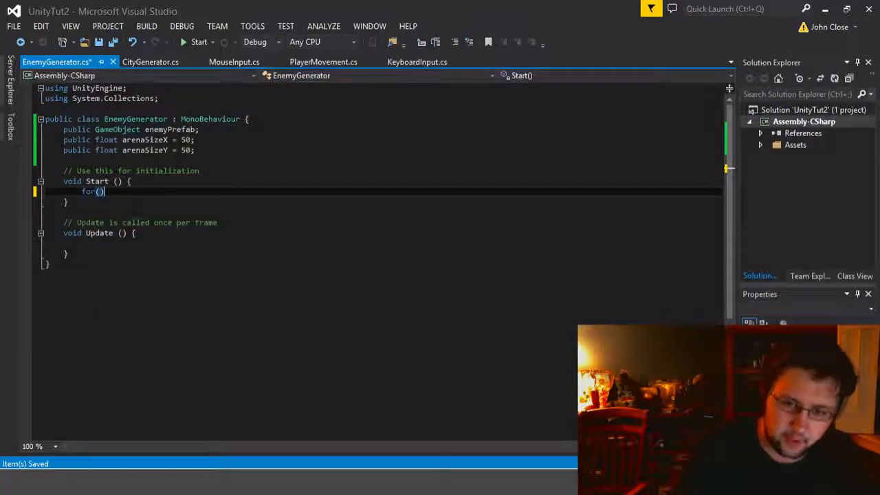
type("{")
key("Return")
key("Up")
type("int i = 0; i <=")
Step: Declare a public int field named enemyCount with the value 100 below arenaSizeY and save the script
key("Up")
key("Up")
key("Up")
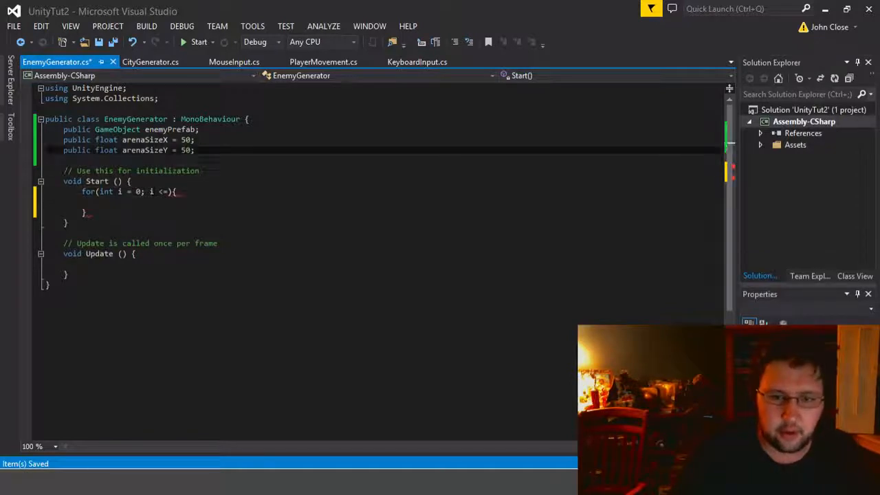
key("Down")
type("public ")
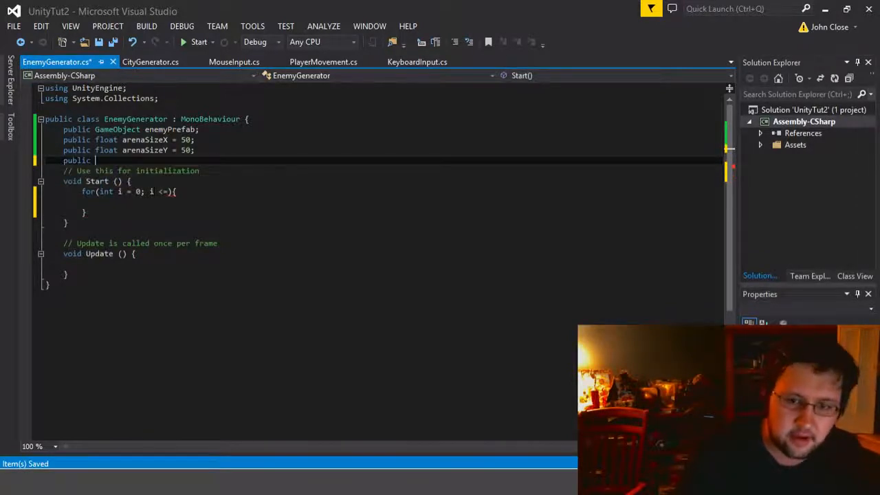
type("int ")
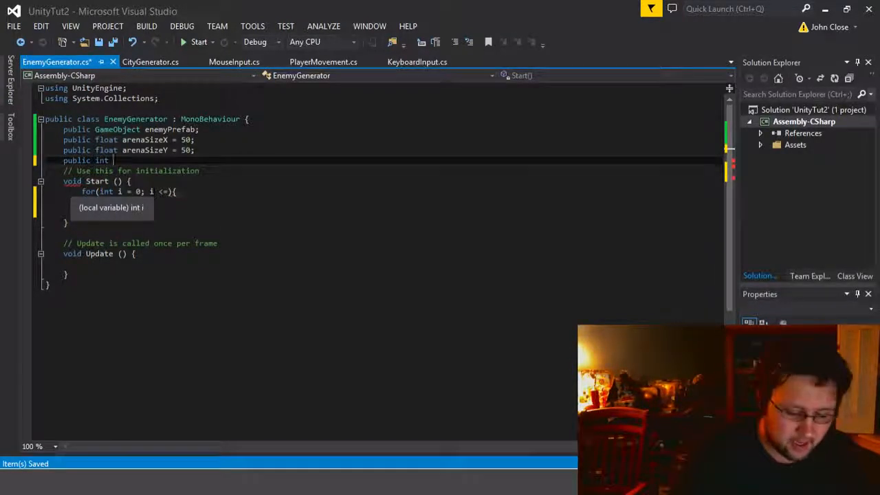
type("enemyCount = 100;")
key("ctrl+s")
Step: Enter enemyCount as the upper limit in the condition of the for loop in Start
key("Down")
key("Down")
key("Down")
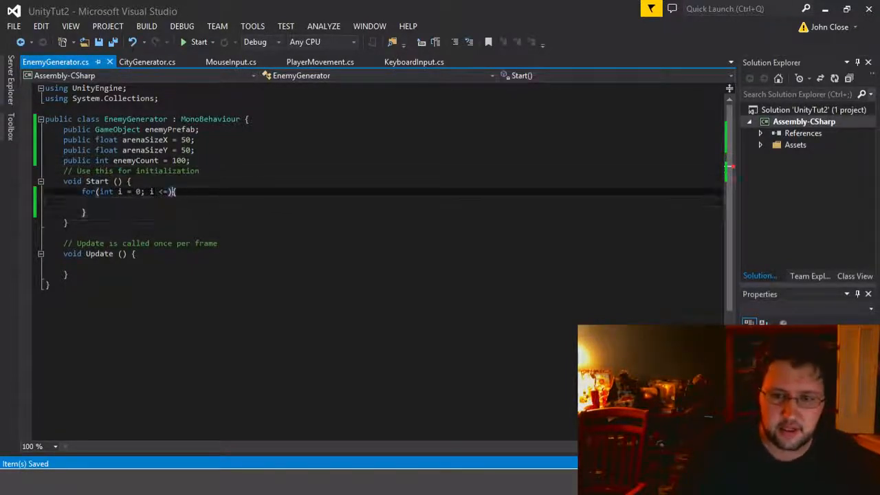
type("ene")
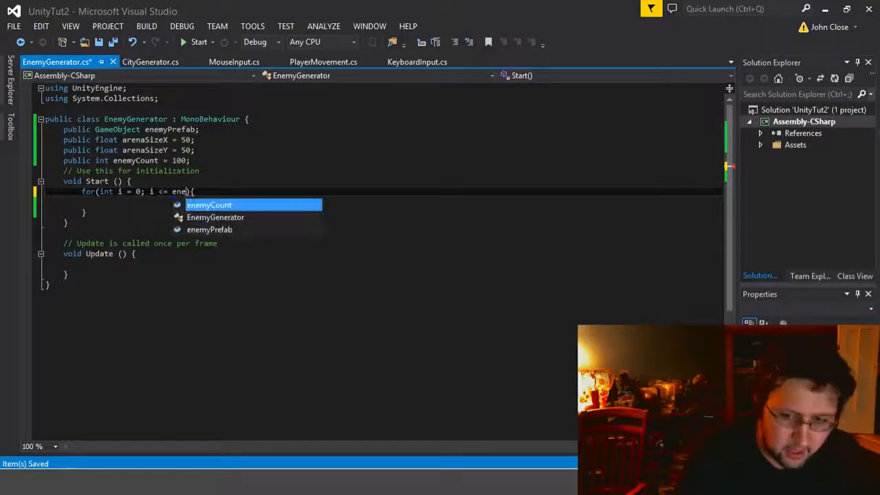
type("my")
key("Tab")
Step: Change the comparison operator in the for loop's condition to < so it reads i < enemyCount
key("Left")
key("Left")
key("Left")
key("Left")
key("Left")
key("Left")
key("Left")
key("Left")
key("Left")
key("Left")
key("Left")
key("Left")
key("Left")
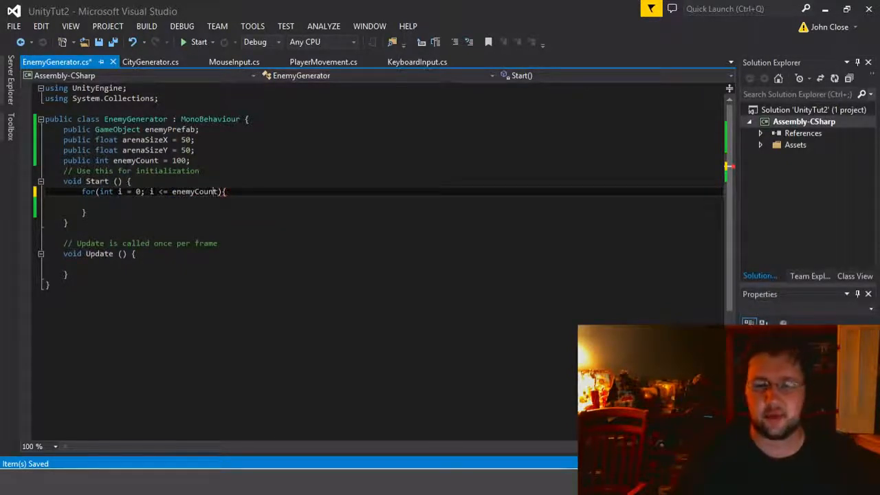
key("BackSpace")
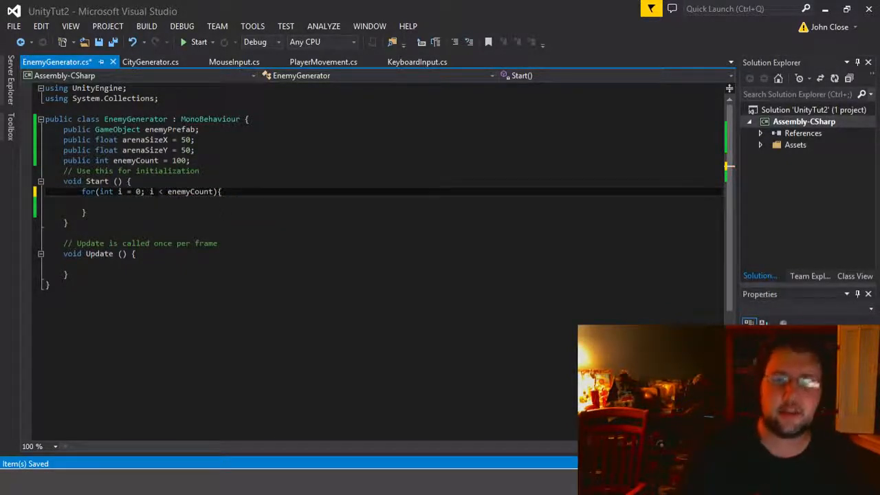
Step: Complete the for loop's header by adding the increment i++ after the enemyCount condition
key("Right")
key("Right")
key("Right")
key("Right")
key("Right")
key("Right")
key("Right")
key("Right")
key("Right")
key("Right")
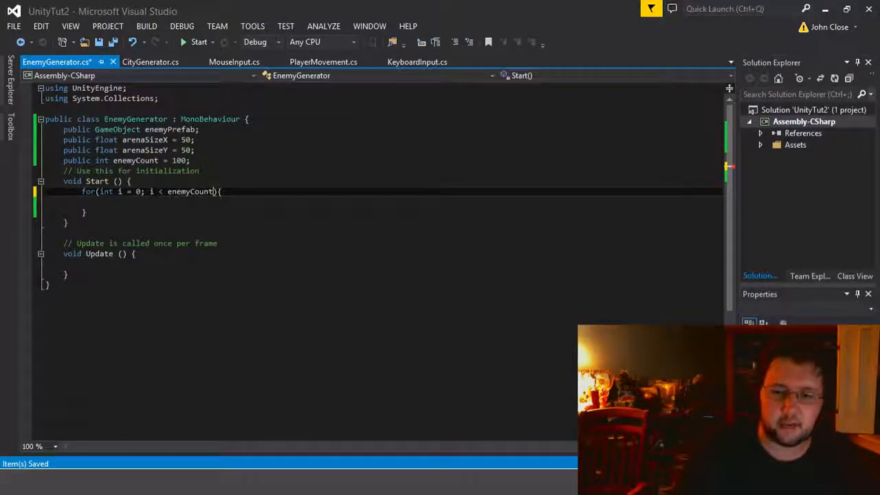
type("= 0")
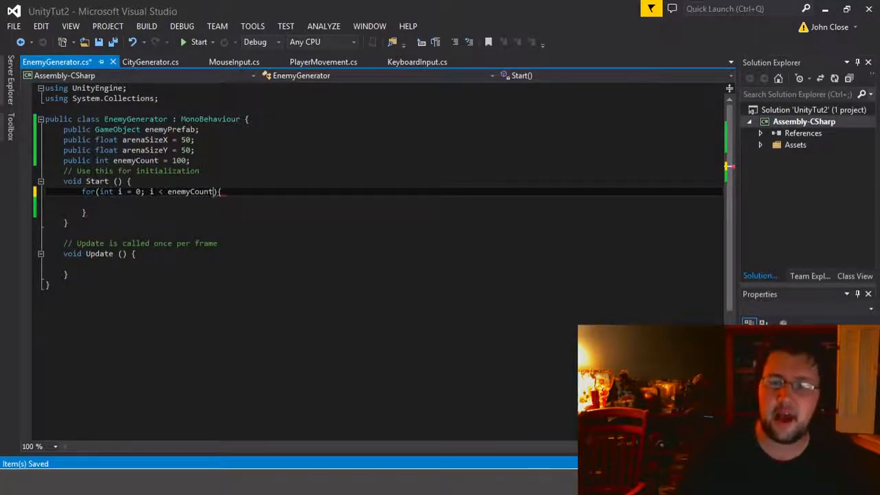
type(";")
type("i")
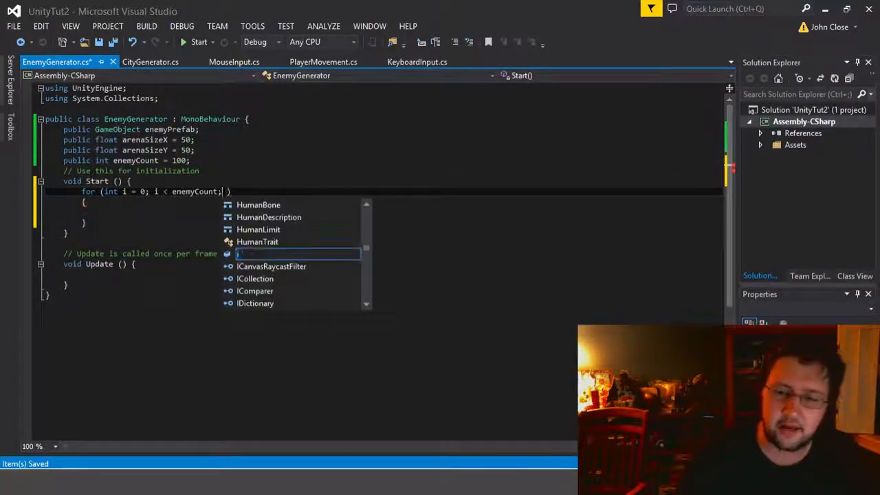
type("++")
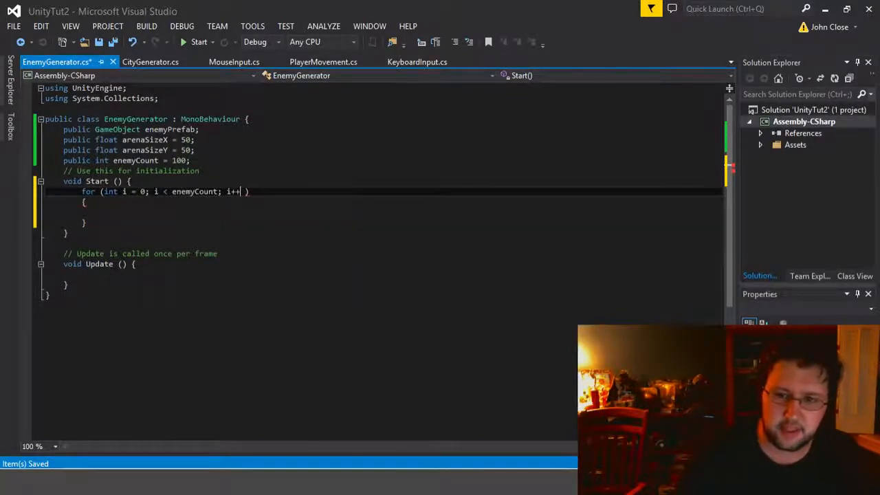
key("BackSpace")
Step: Add an Instantiate call inside the for loop's body with enemyPrefab as its first argument
left_click(99, 212)
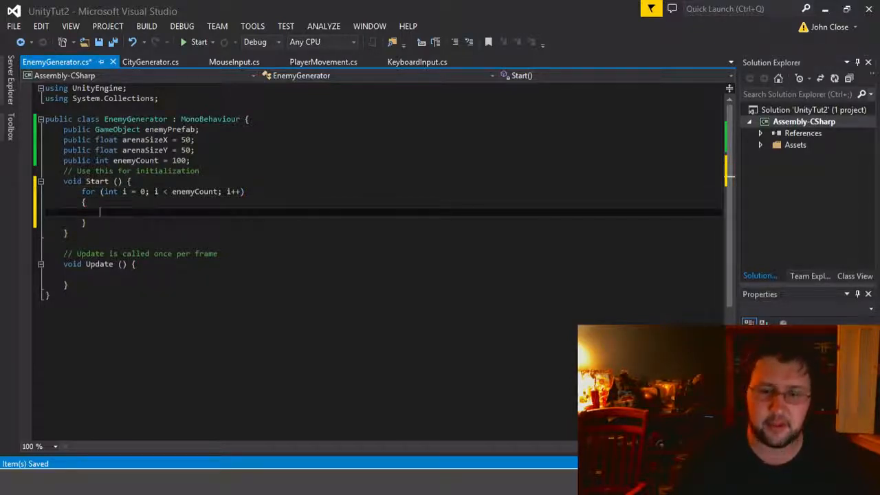
type("Int")
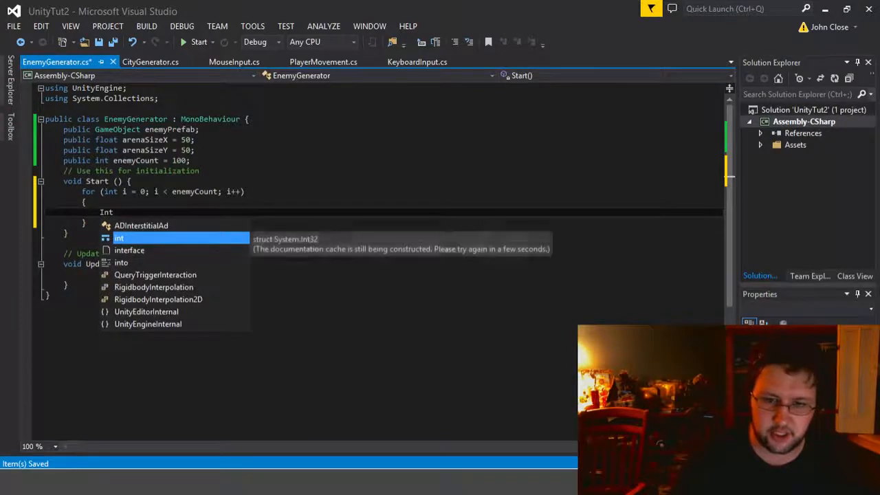
key("BackSpace")
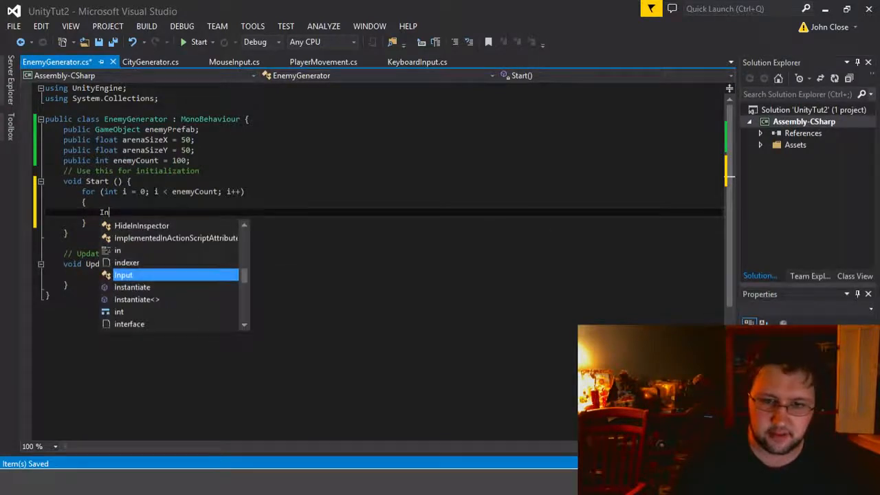
key("Down")
key("Return")
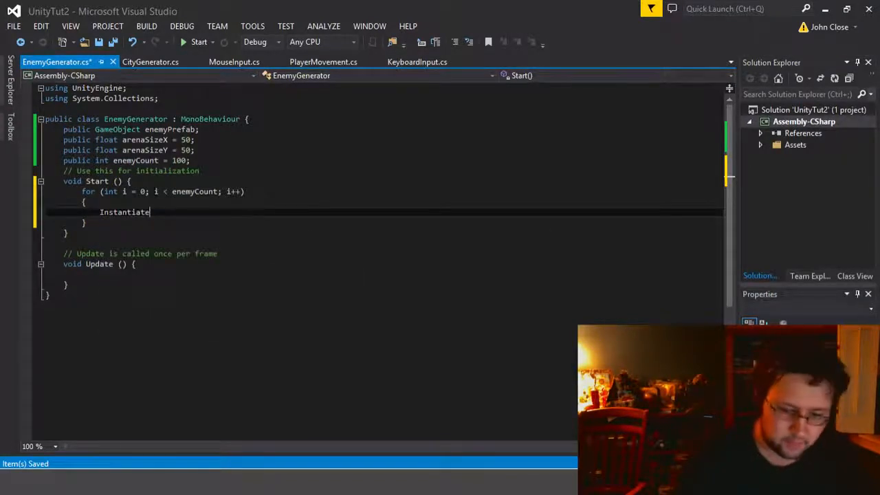
type("enemyCount")
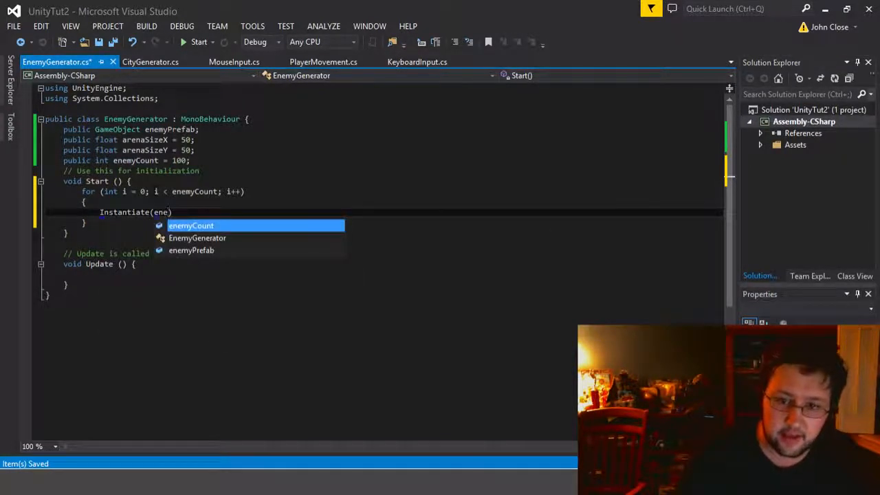
key("BackSpace")
key("BackSpace")
key("BackSpace")
type("refab")
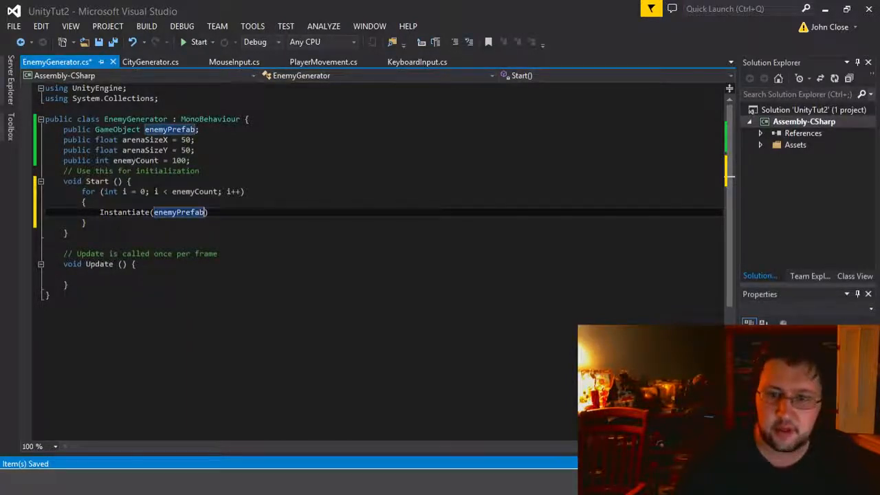
Step: Add a new Vector3 as the Instantiate call's position argument, with Random.Range(0, arenaSizeX) as its x component
type(", new Vector3")
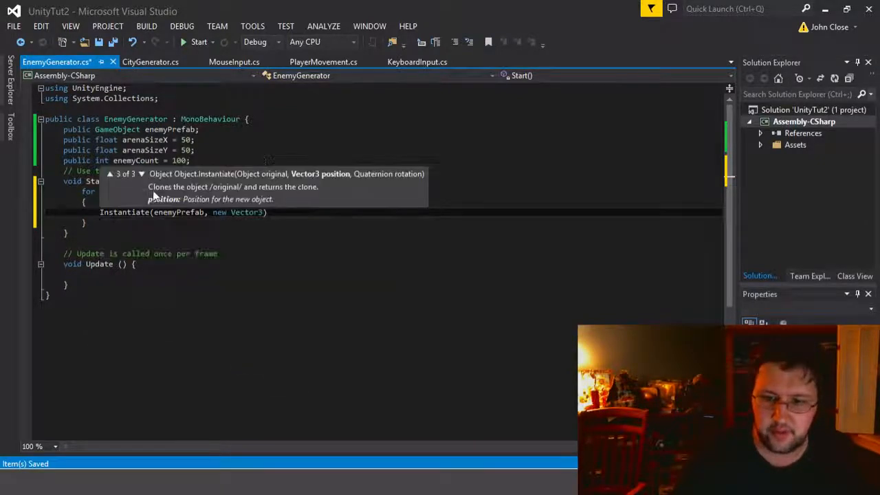
type("()")
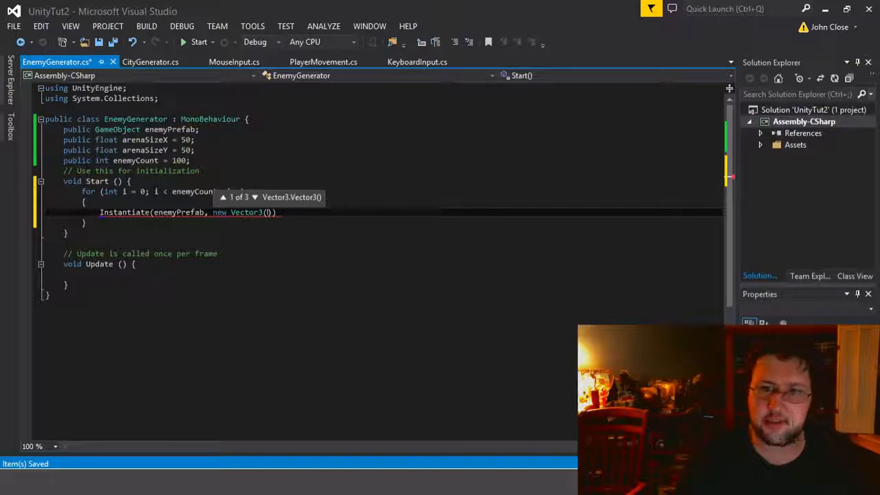
type("Random.")
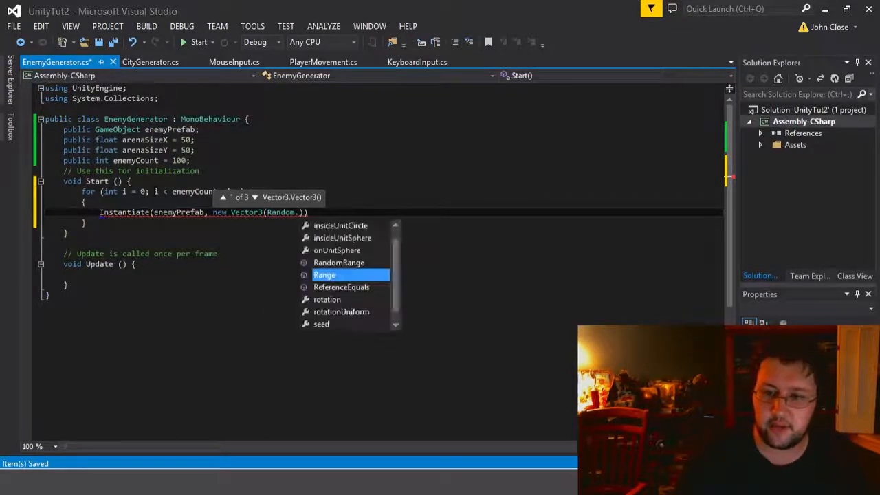
type("Range(a")
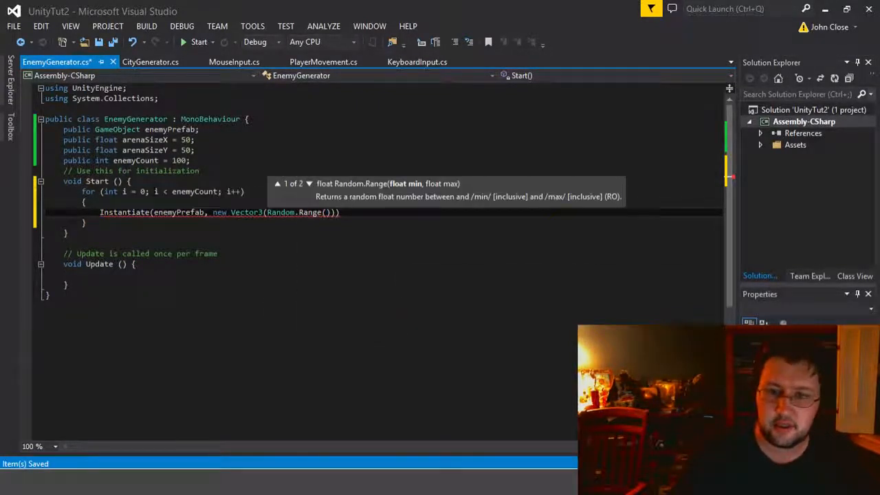
type("r")
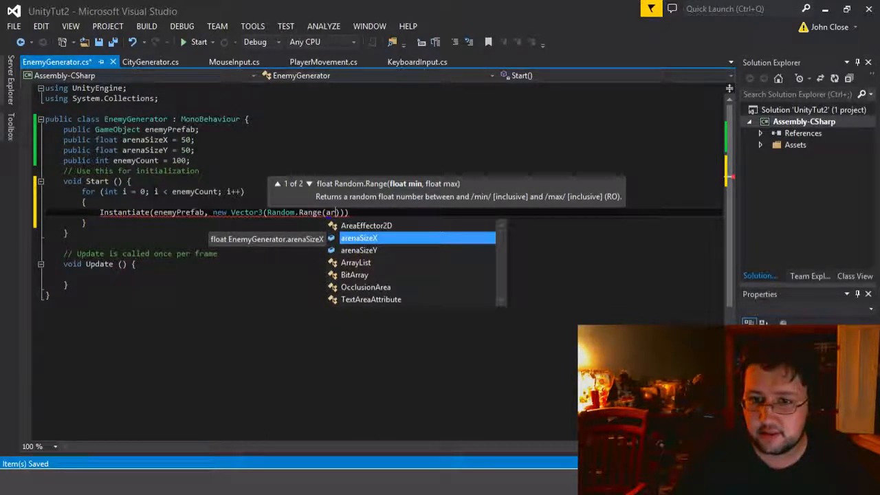
key("BackSpace")
key("BackSpace")
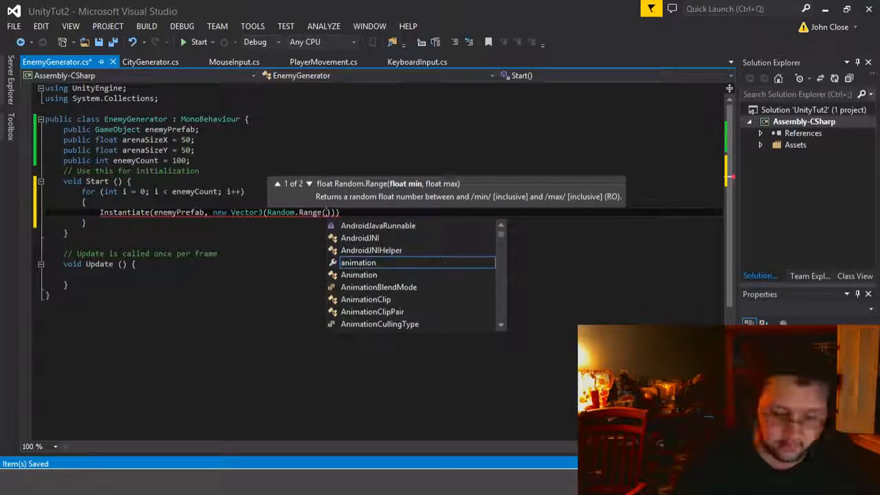
type("0, ")
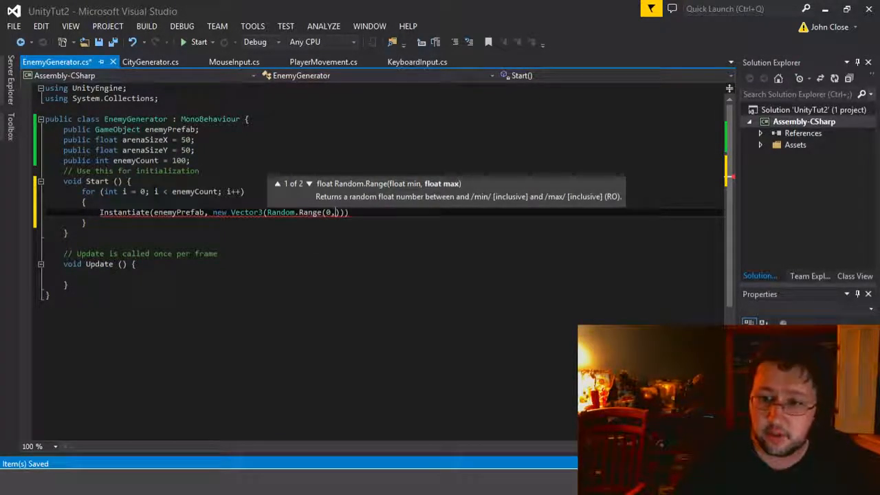
type("are")
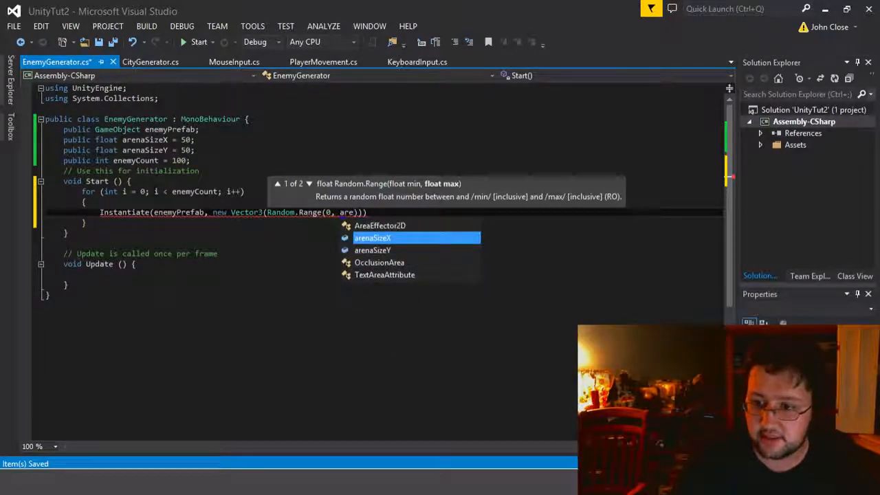
key("Tab")
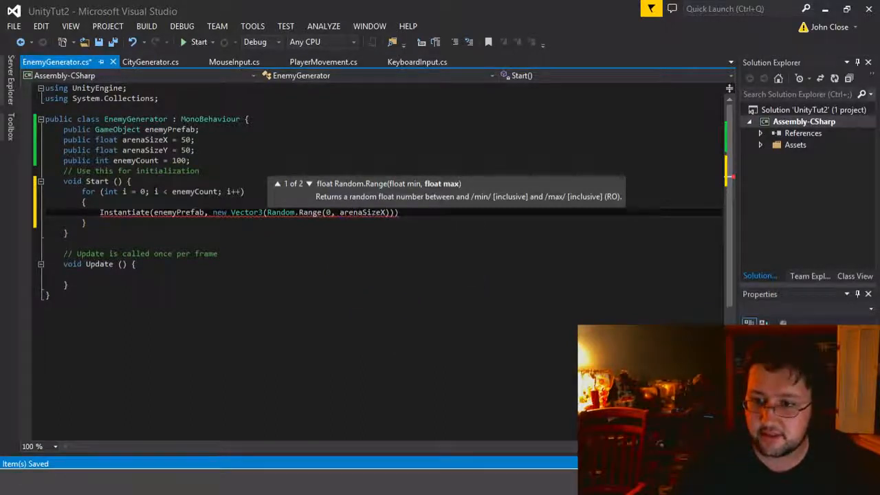
type("),")
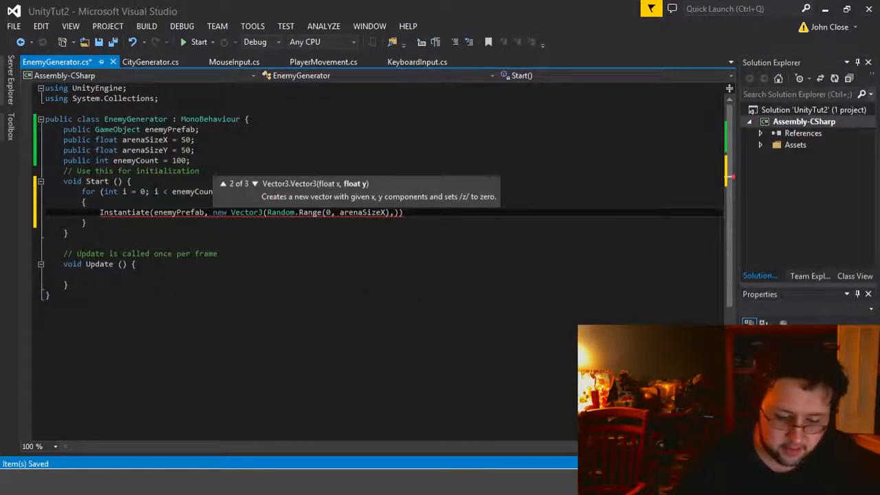
Step: Enter 1 as the y component of the new Vector3
type("10")
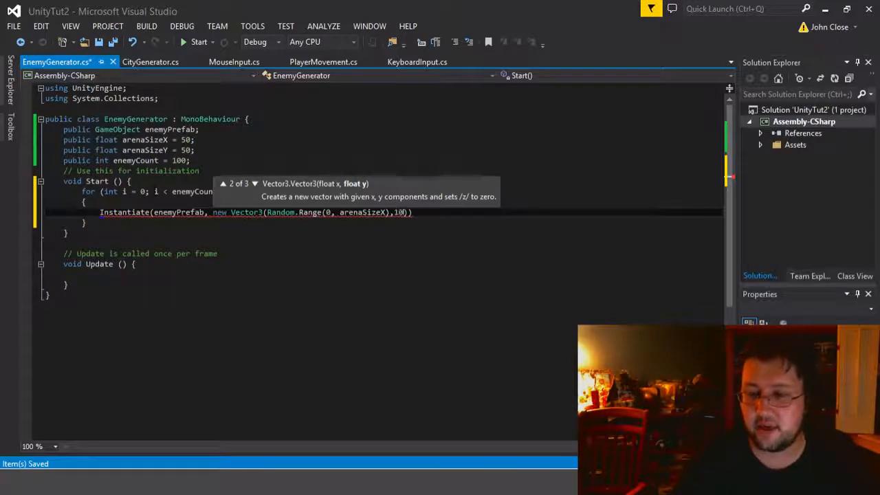
type(",")
key("BackSpace")
key("BackSpace")
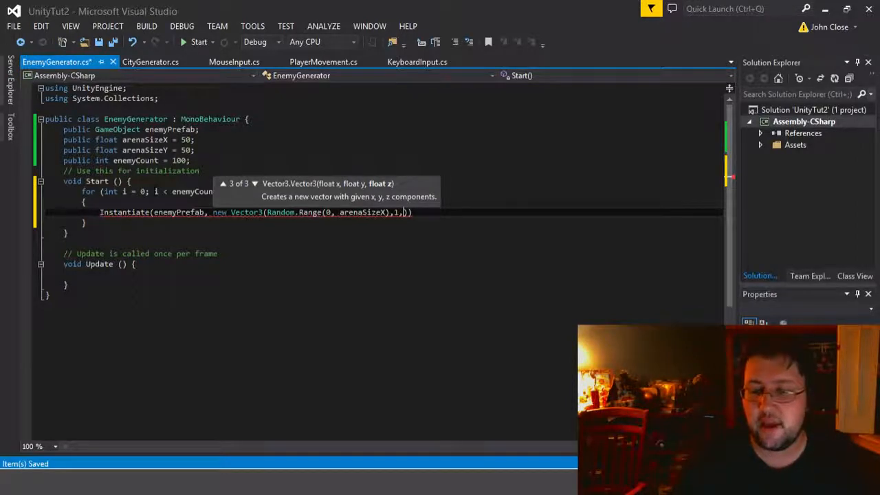
Step: Enter Random.Range(0, arenaSizeY) as the z component of the new Vector3 and close the vector
type(",R")
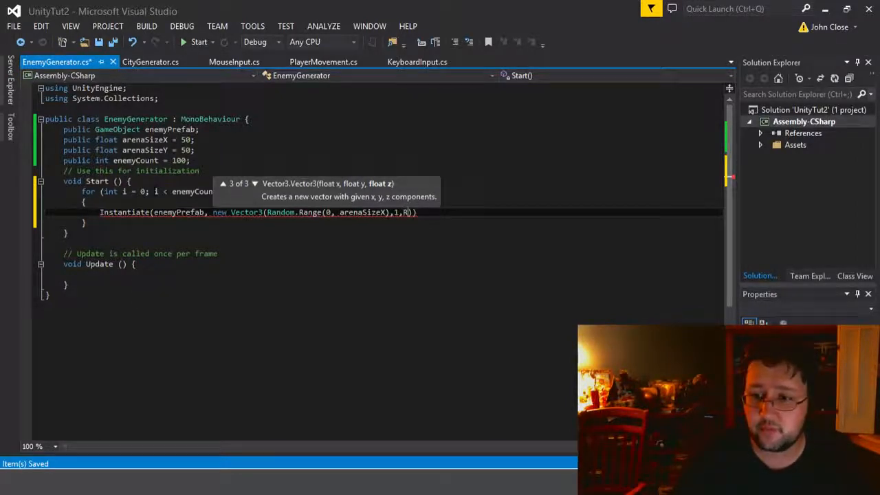
type("andom")
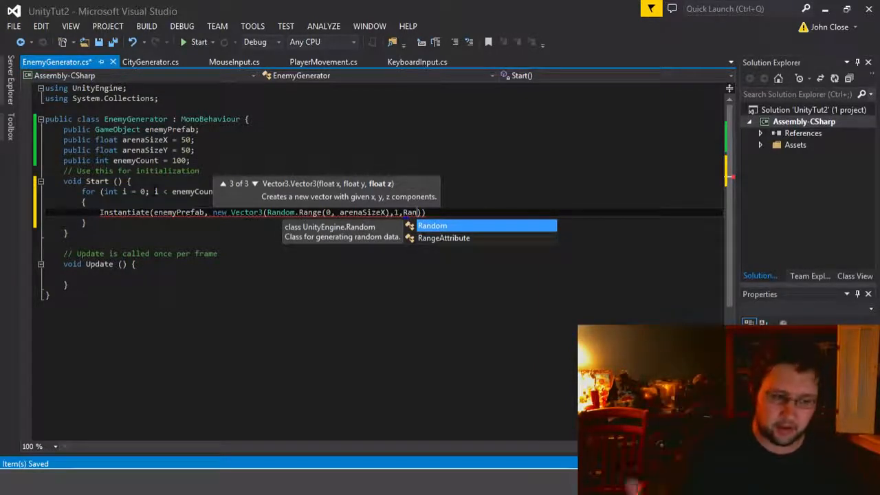
type(".R")
key("Tab")
type("(")
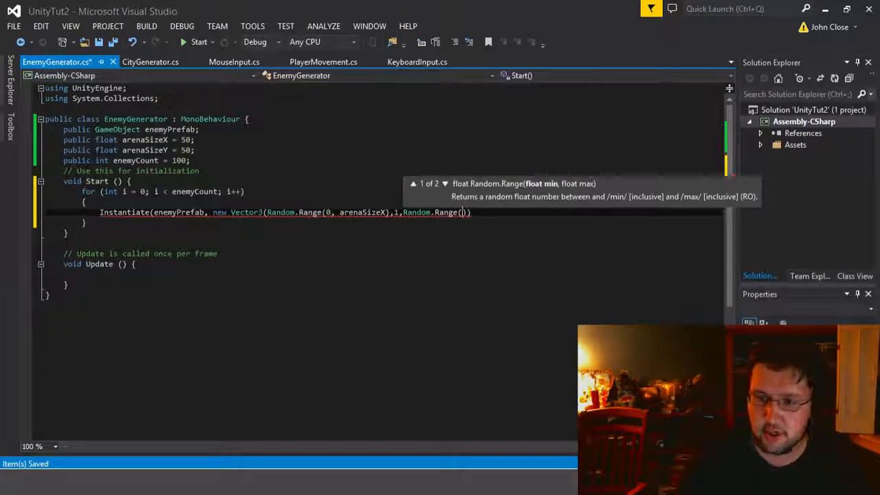
type("0, ")
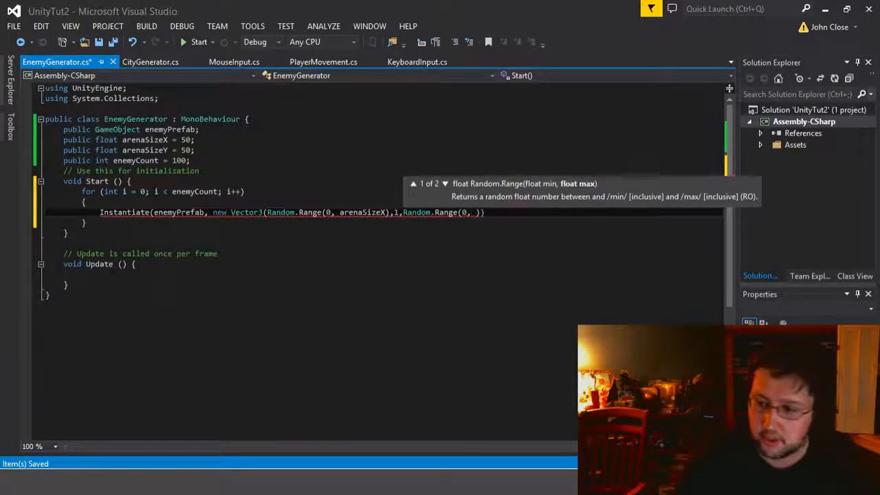
type("ar")
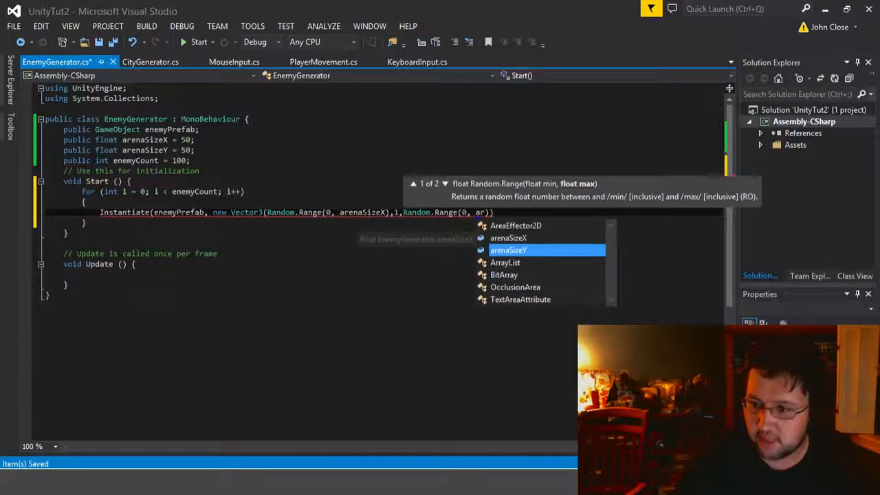
key("Tab")
type(")")
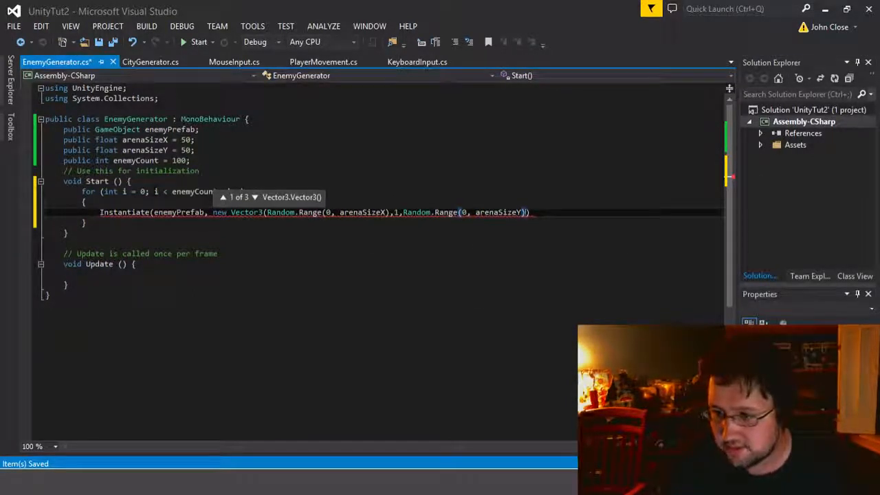
type(")")
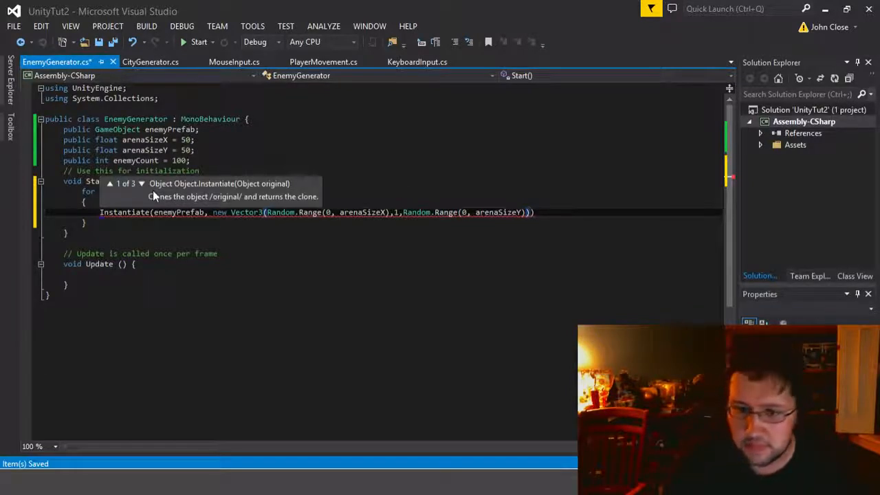
Step: Complete the Instantiate statement with Quaternion.identity as the rotation argument and save the script
type(", ")
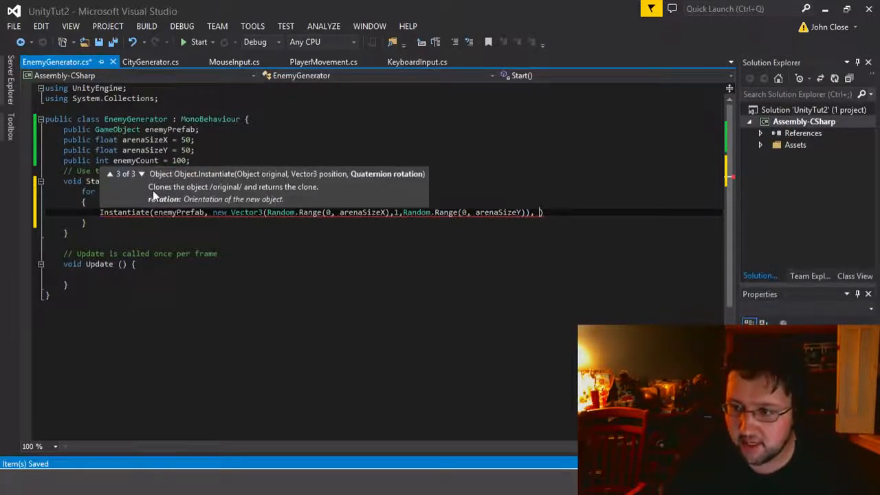
type("Q")
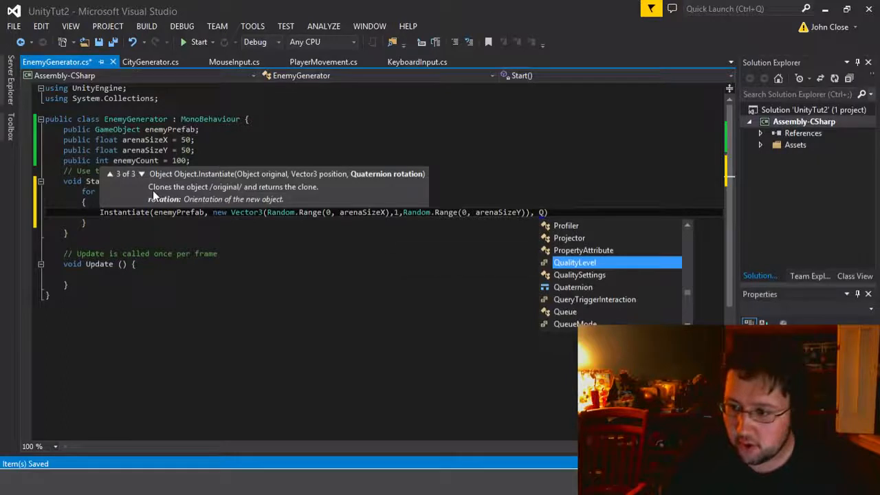
type("uaternion")
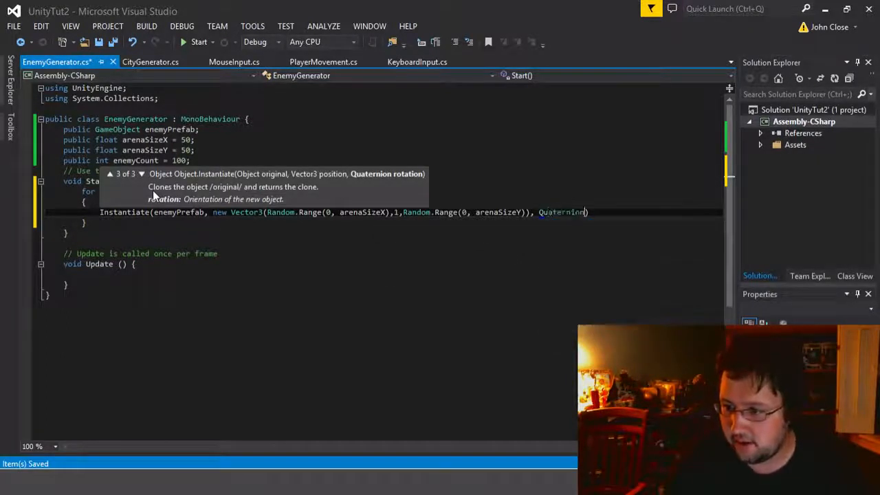
type(".i")
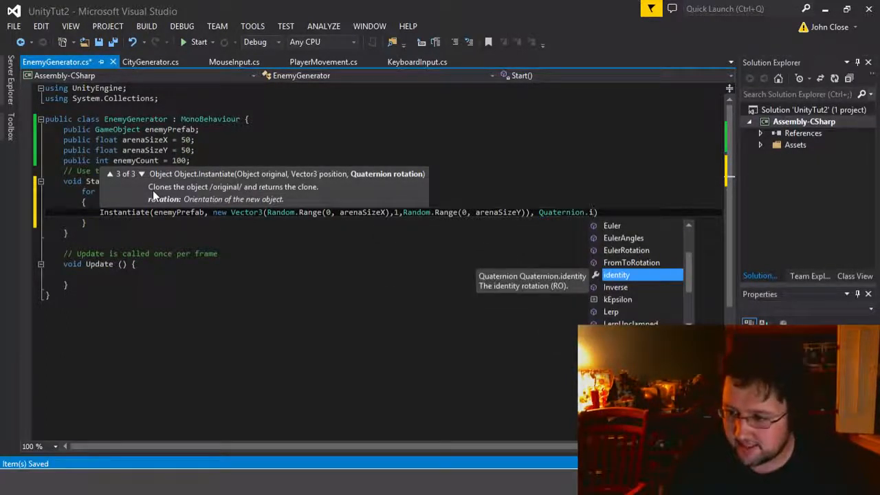
key("Tab")
type(");")
key("ctrl+s")
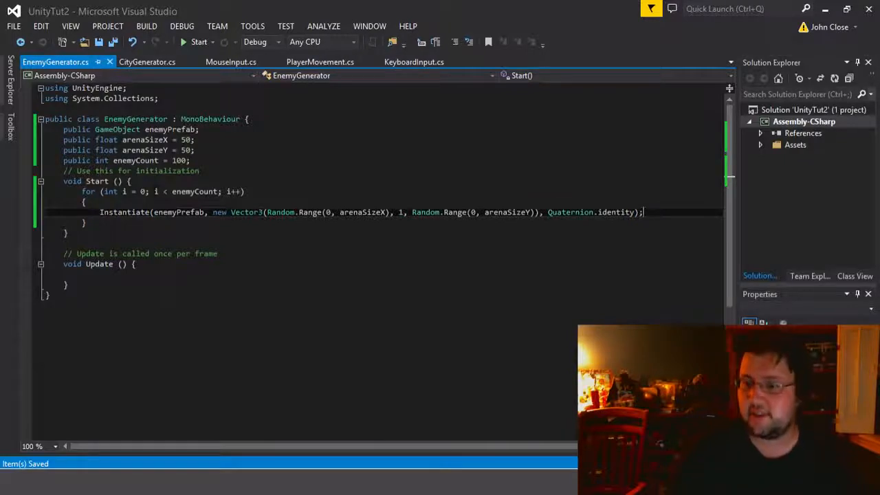
left_click_drag(355, 212, 288, 205)
left_click(206, 204)
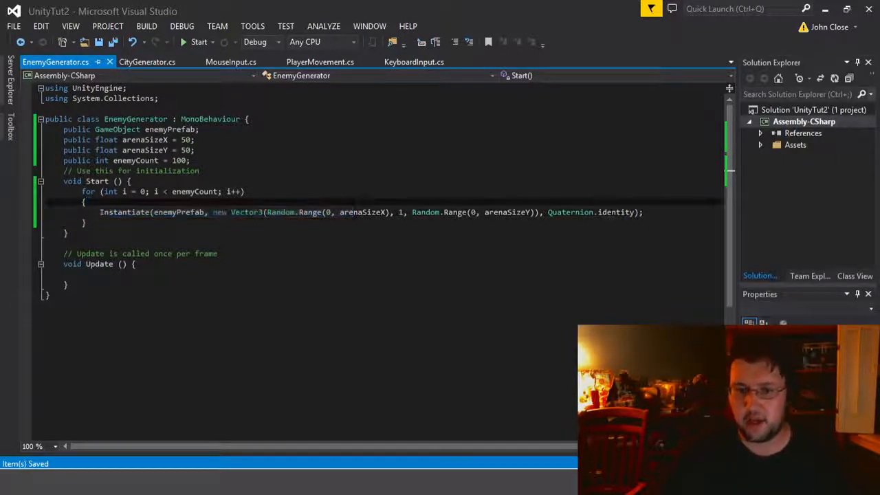
left_click(127, 213)
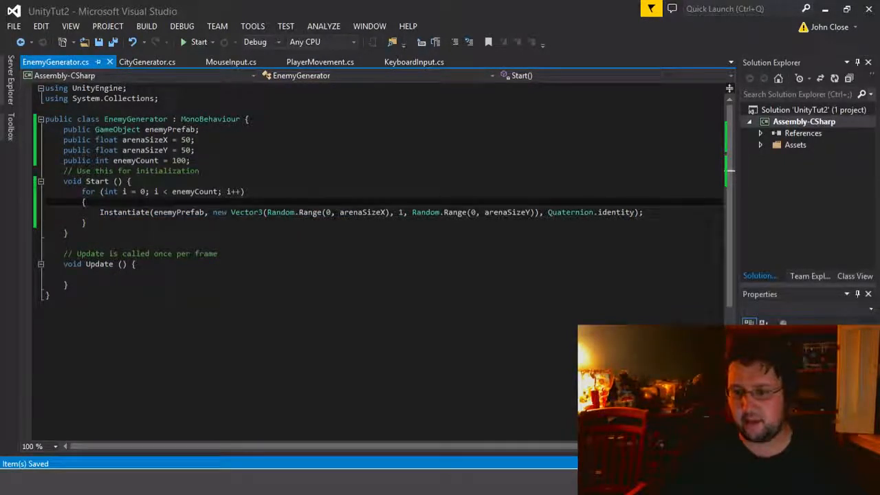
double_click(350, 213)
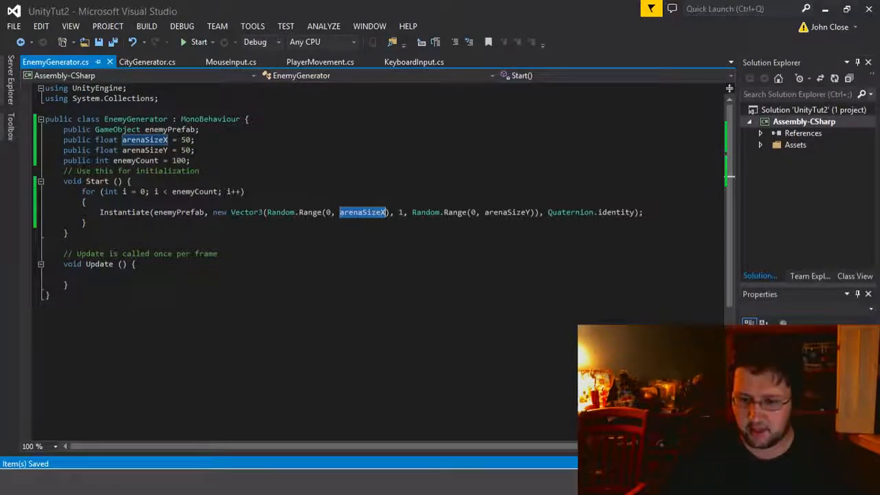
Step: Switch to Unity, save the Enemy object as a prefab in the Prefabs folder, and delete the original from the scene
key("alt+Tab")
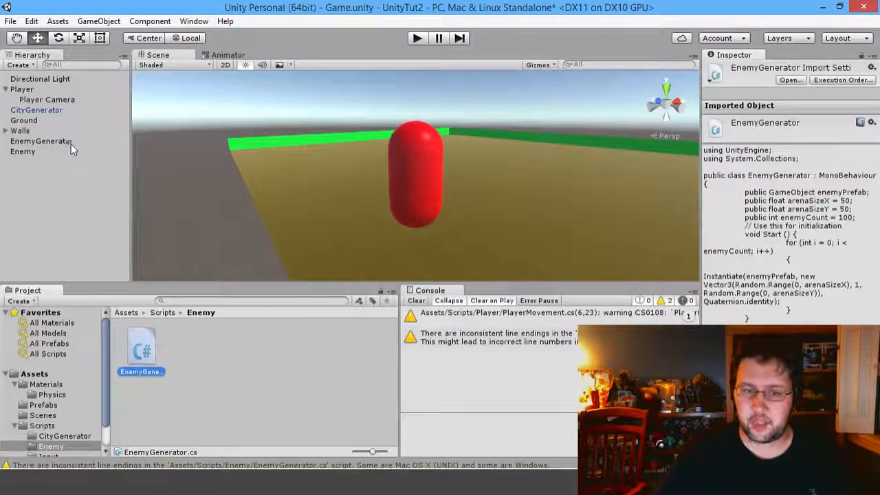
left_click(68, 142)
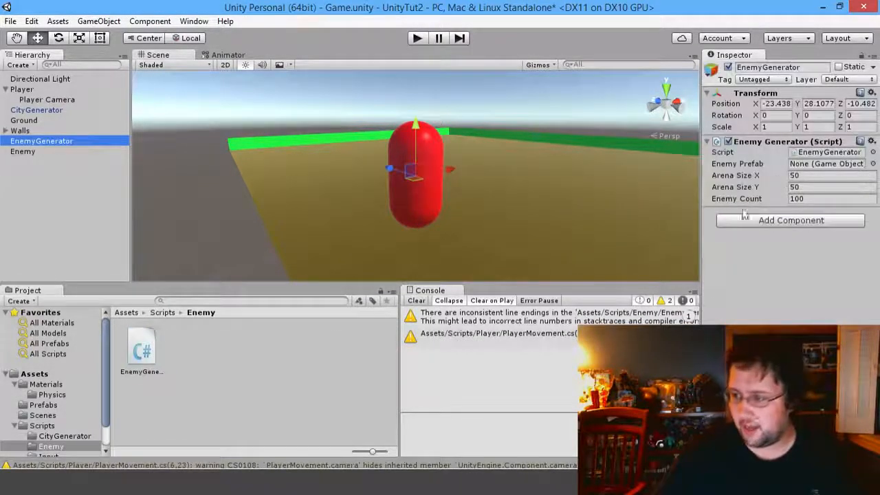
left_click(45, 384)
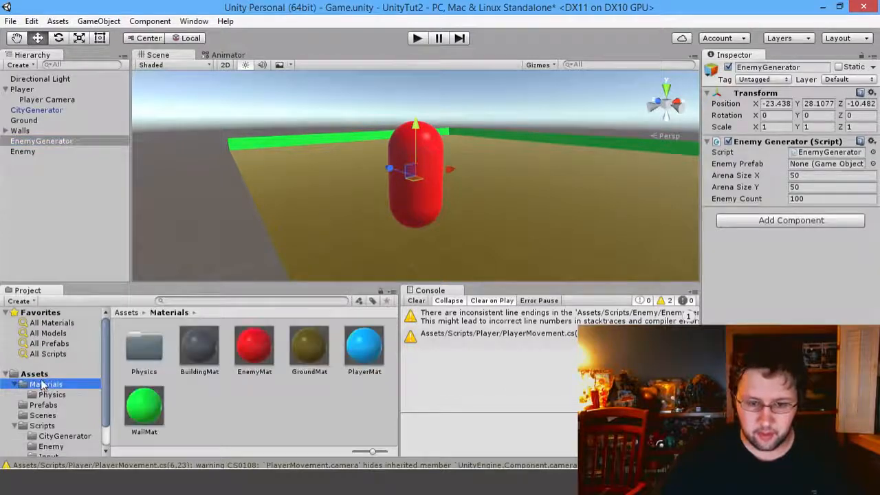
left_click(39, 376)
left_click(45, 384)
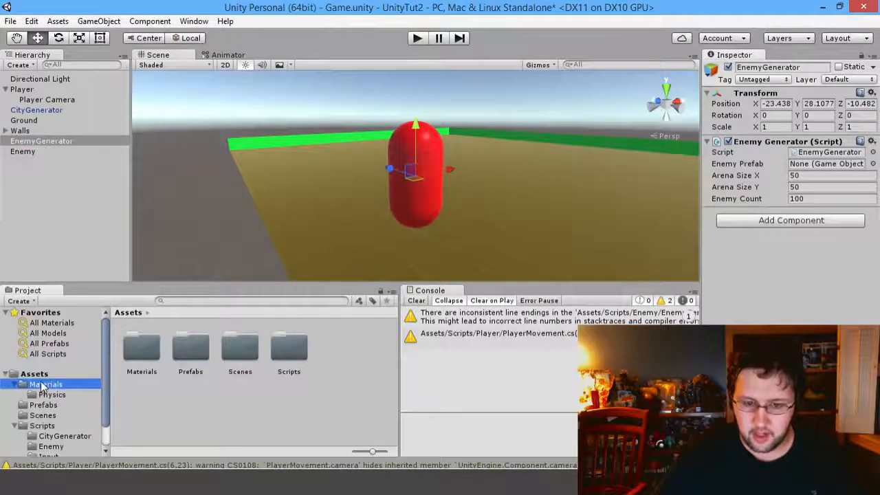
left_click(47, 405)
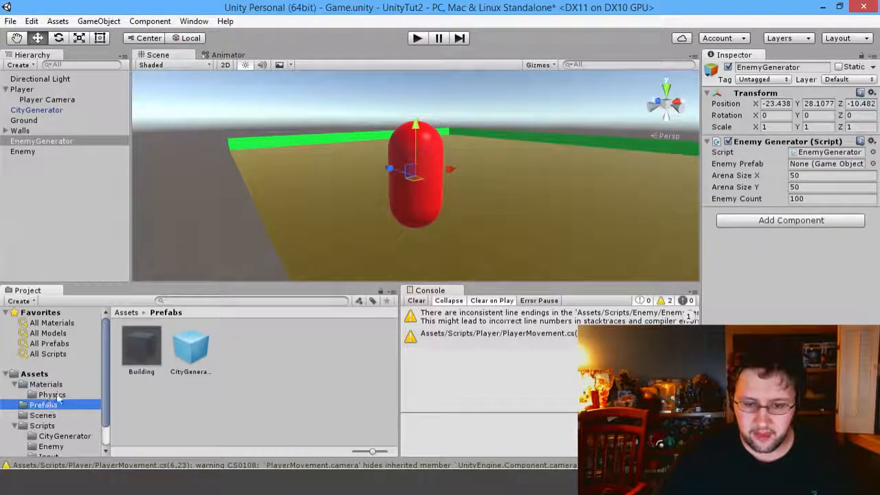
left_click(13, 385)
left_click_drag(34, 149, 248, 358)
left_click(59, 151)
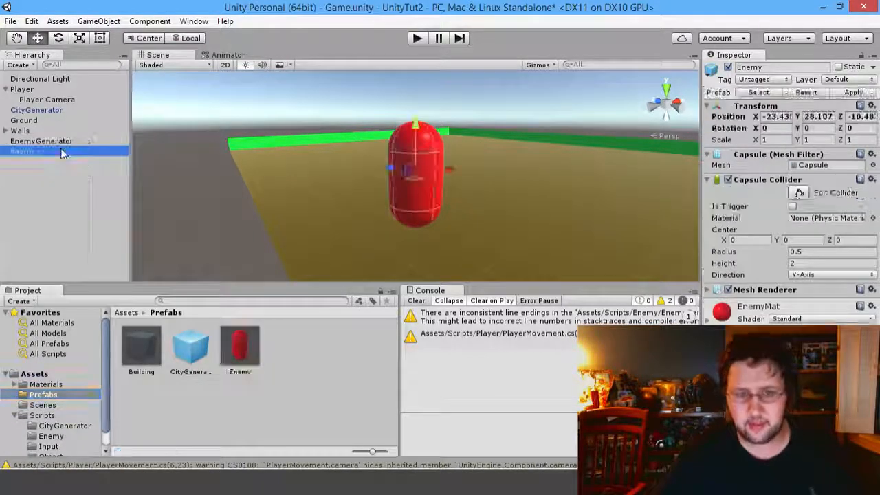
key("Delete")
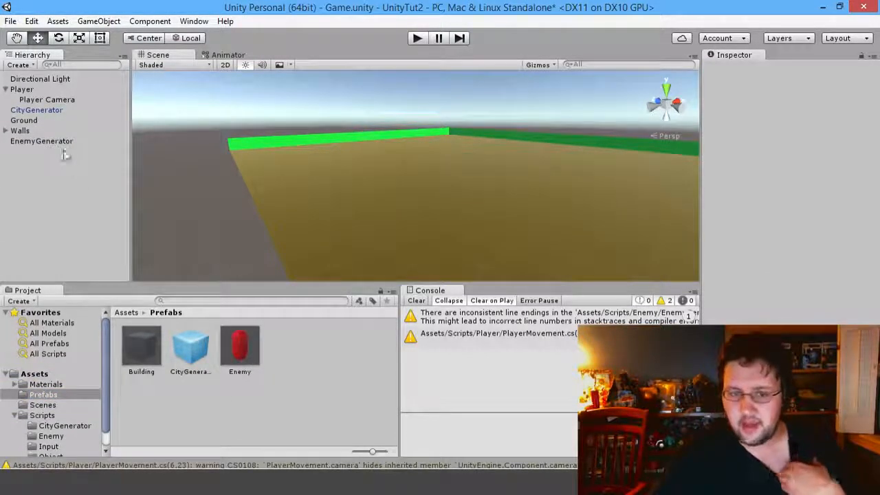
Step: Assign the Enemy prefab as the Enemy Prefab of the EnemyGenerator object's script
left_click(62, 145)
left_click_drag(240, 347, 802, 165)
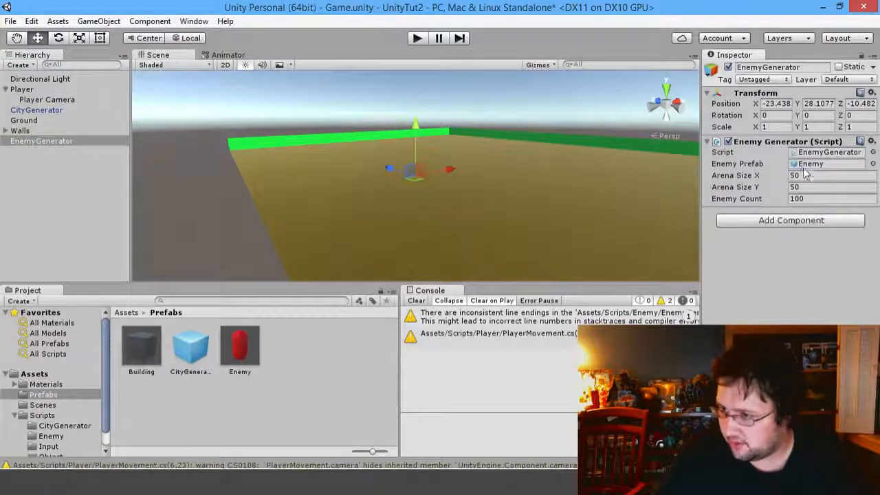
left_click(804, 167)
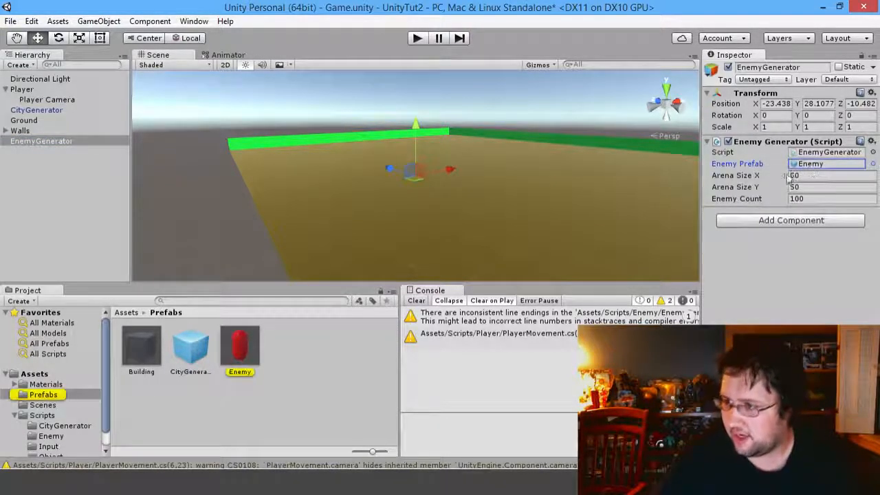
left_click(872, 165)
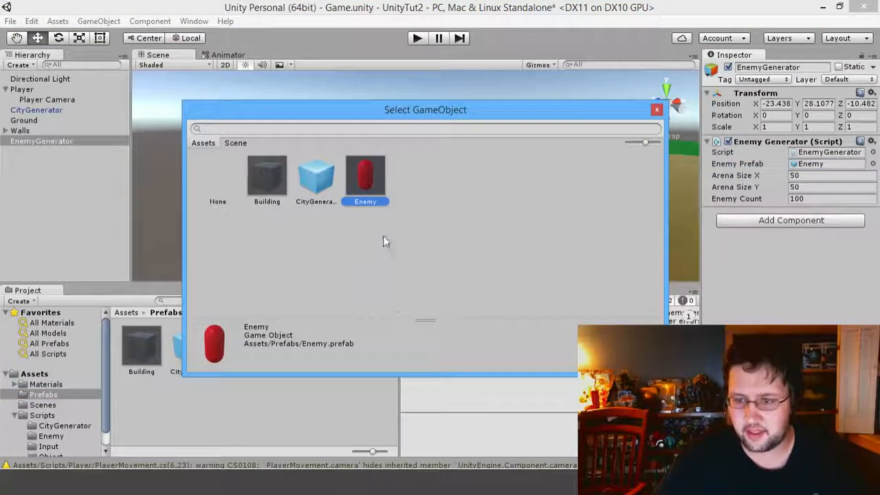
double_click(373, 180)
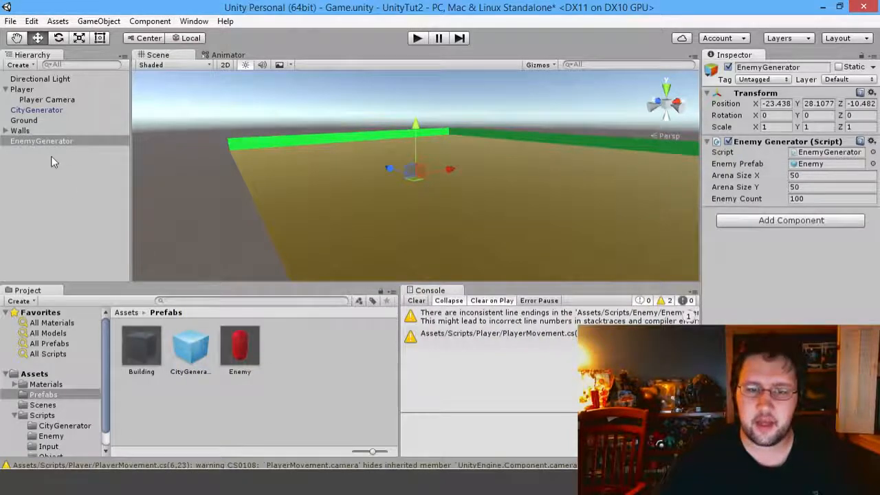
Step: Run the game and examine the placement of individual spawned enemy clones in the Scene view
left_click(417, 38)
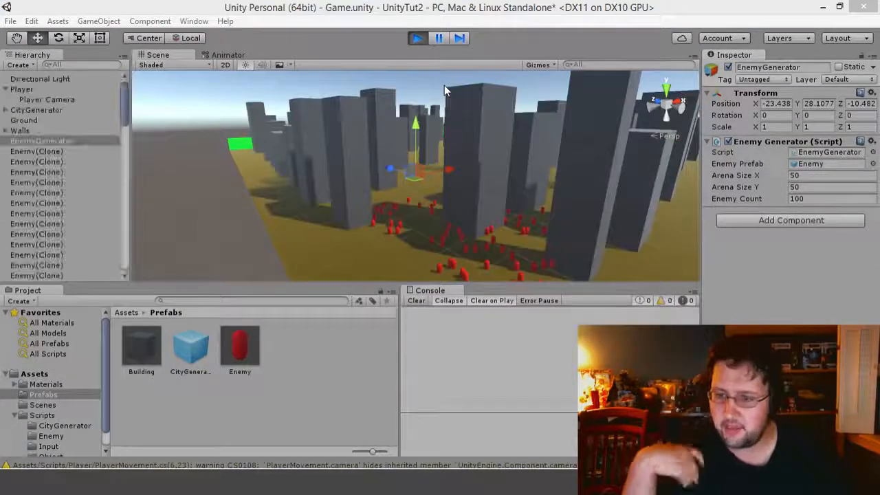
right_click_drag(492, 136, 528, 213)
left_click(457, 210)
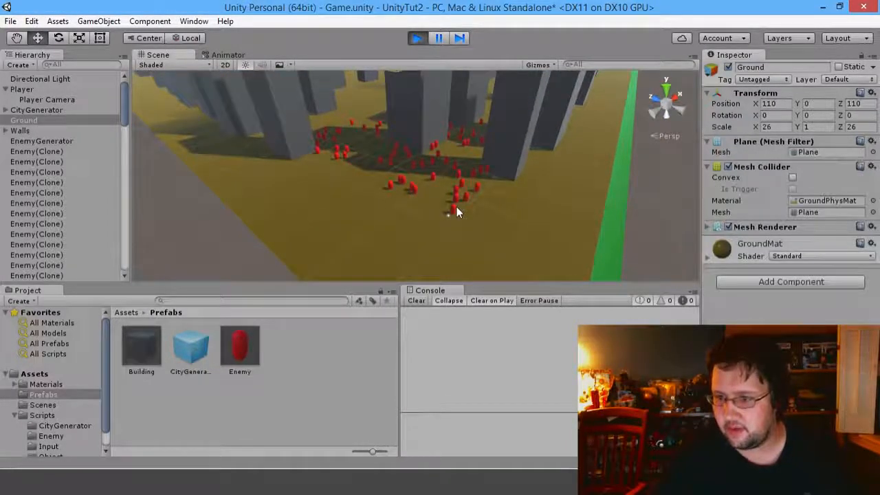
left_click(456, 207)
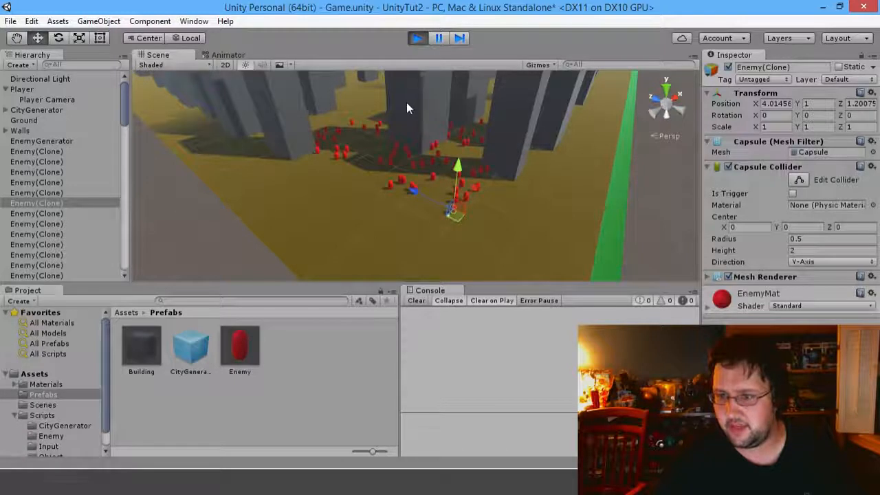
mouse_move(417, 125)
right_mouse_down()
mouse_move(471, 114)
mouse_move(447, 142)
mouse_move(432, 140)
mouse_move(439, 148)
mouse_move(430, 154)
right_mouse_up()
left_click(471, 117)
left_click(424, 159)
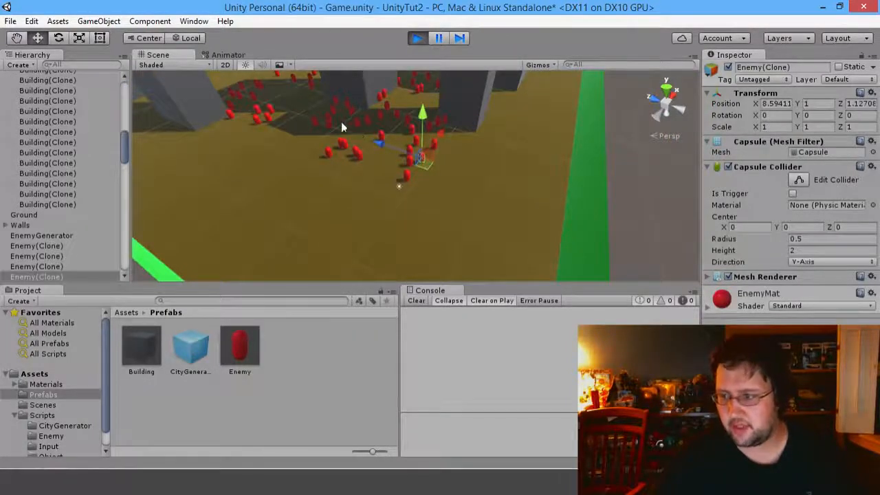
scroll(426, 146, "up", 6)
right_click_drag(430, 134, 474, 98)
left_click(547, 156)
left_click(536, 150)
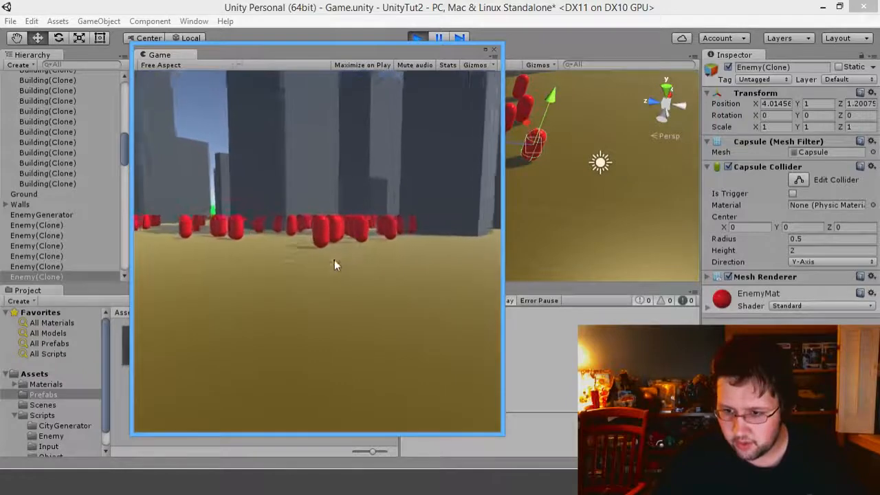
Step: Walk the player forward among the spawned enemies in the Game view, and stop the game
key("w")
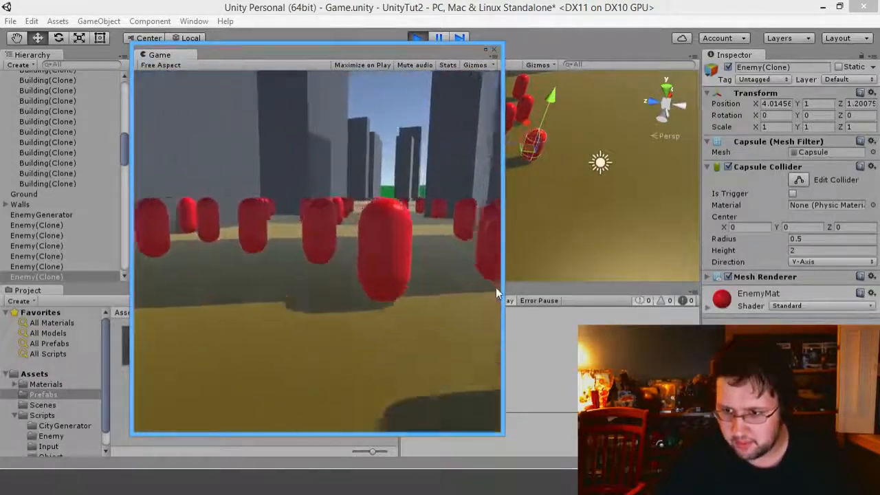
key("w")
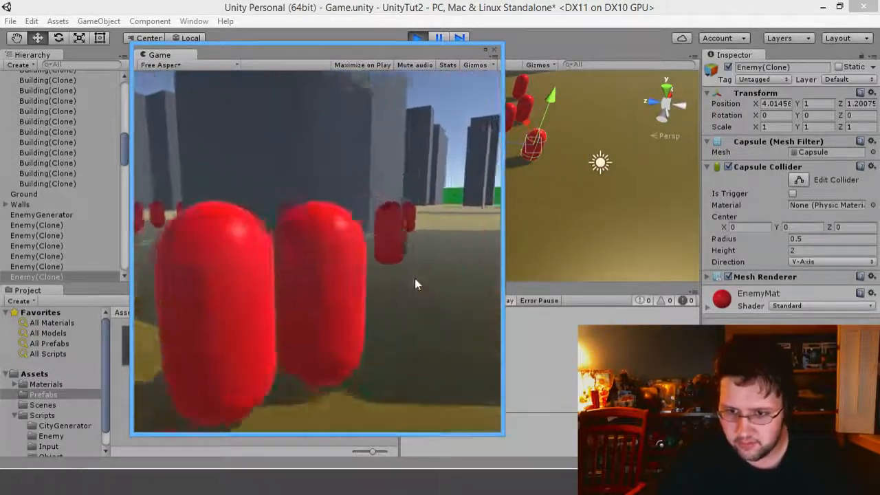
key("w")
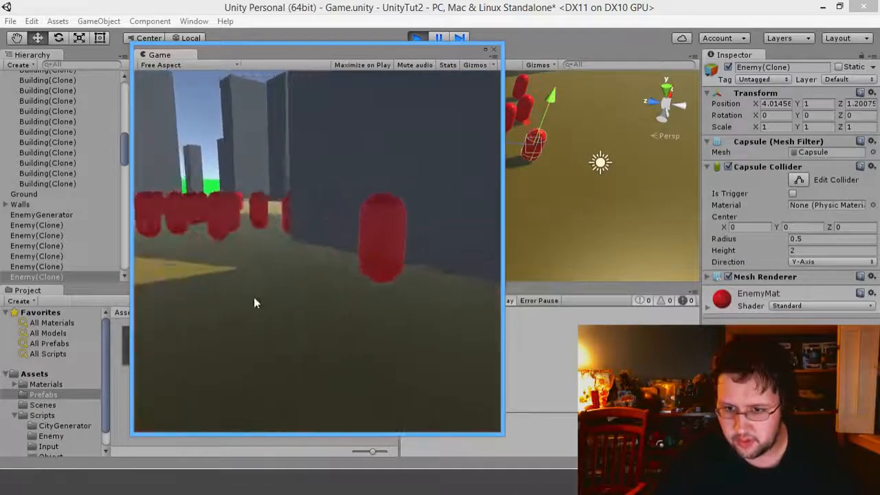
key("w")
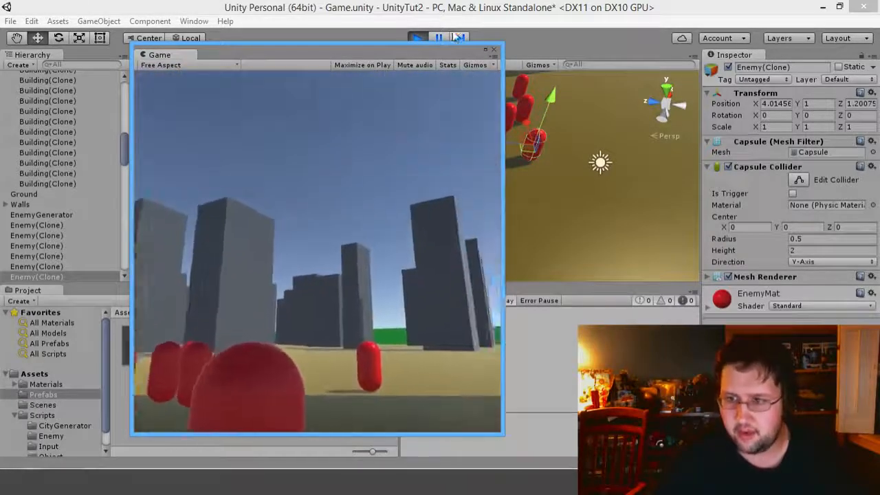
left_click(417, 39)
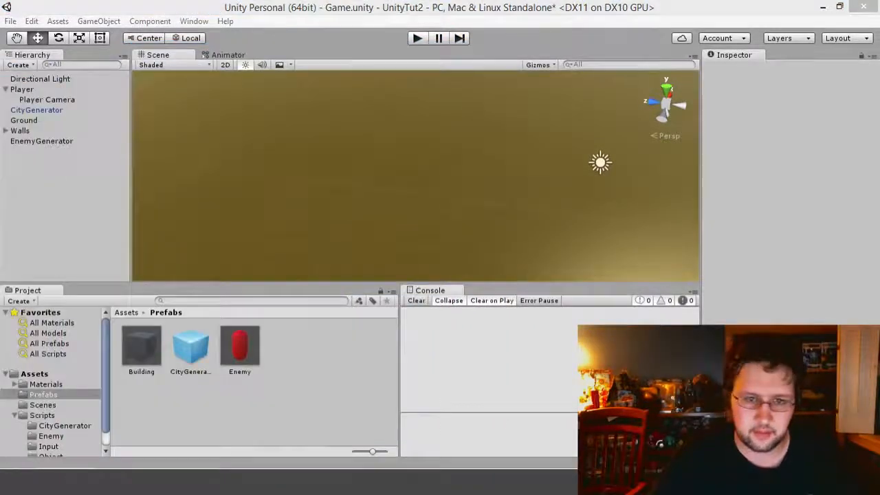
Step: Add a Rigidbody physics component to the Enemy prefab
left_click(54, 111)
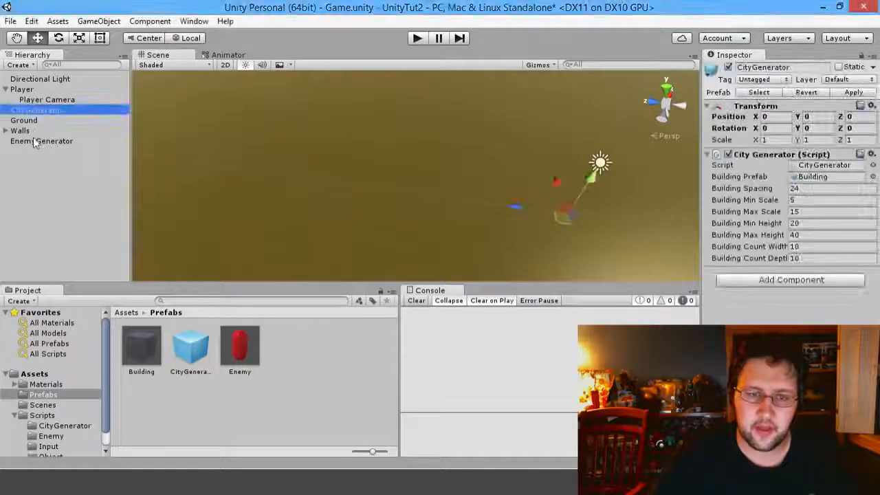
left_click(239, 349)
left_click(759, 314)
left_click(745, 171)
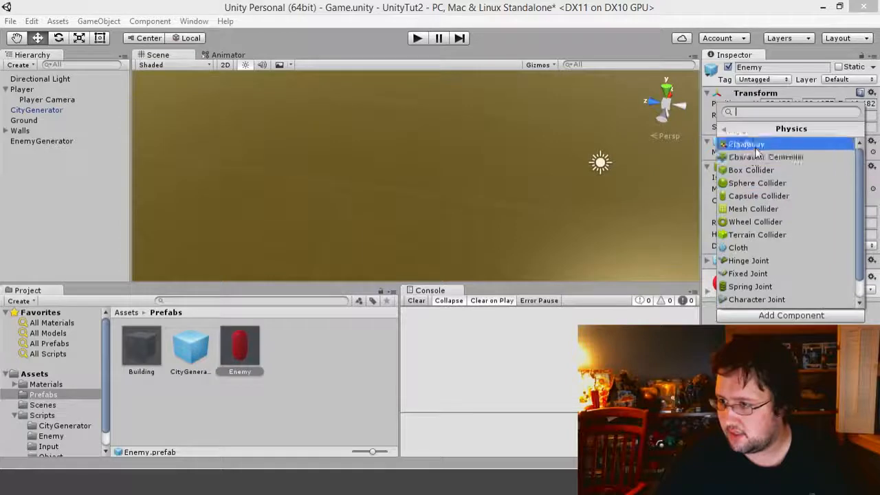
left_click(797, 144)
Step: Freeze rotation on the X and Z axes in the Enemy prefab's Rigidbody constraints
scroll(779, 256, "down", 1)
scroll(783, 275, "down", 2)
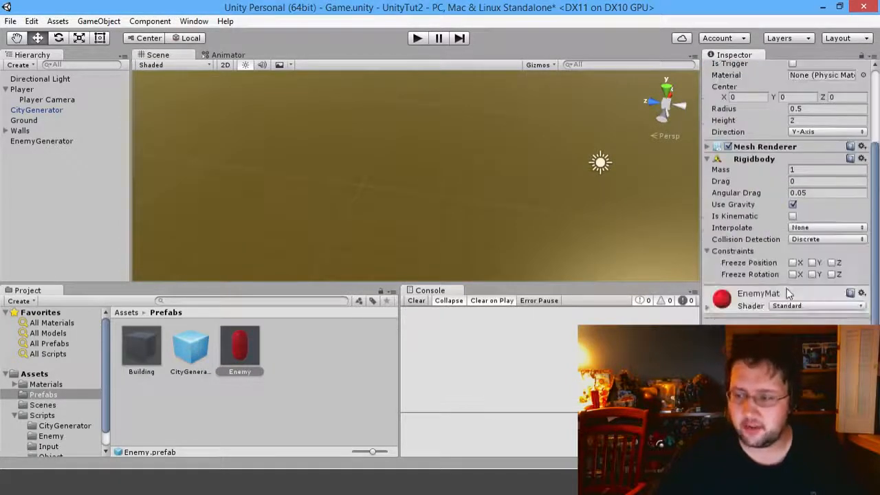
left_click(793, 275)
left_click(832, 274)
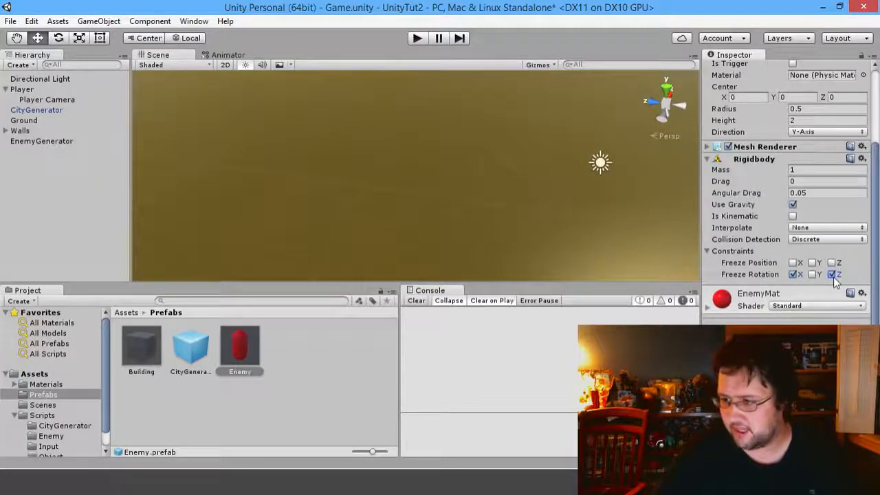
Step: Run the game again, walk the player into and around the enemies to check their physics, and stop the game
left_click(421, 37)
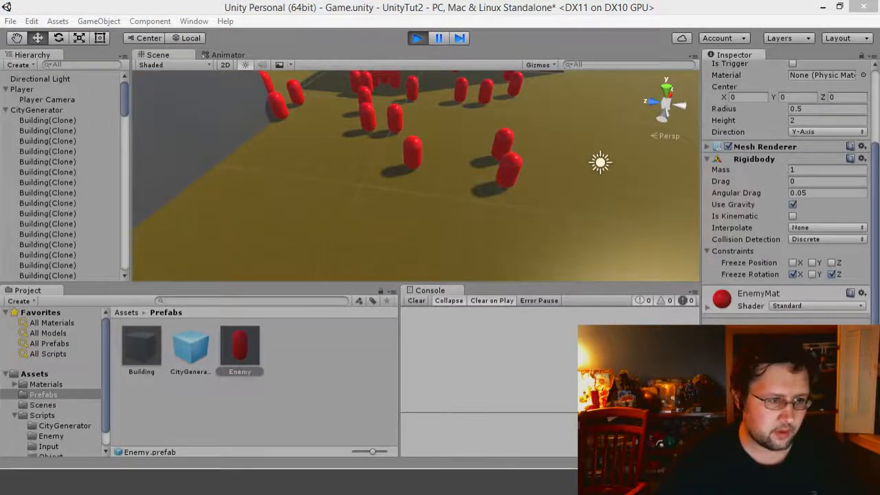
left_click_drag(0, 83, 505, 90)
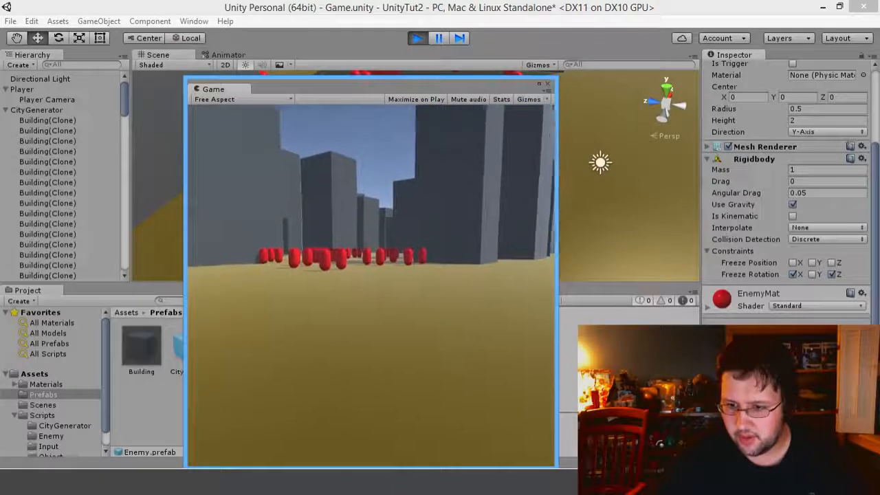
key("w")
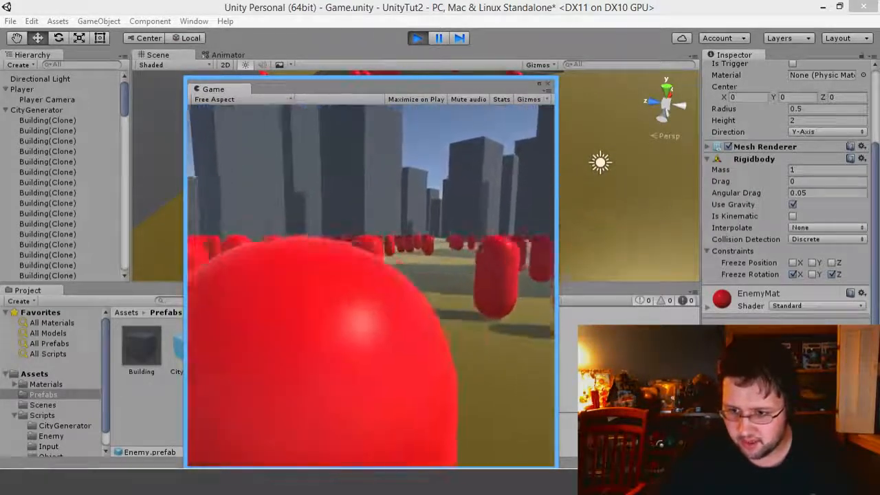
key("w")
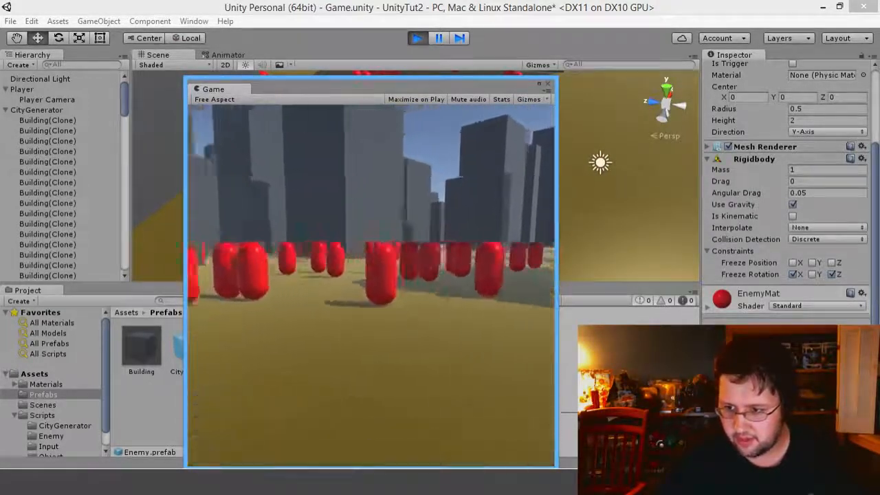
key("w")
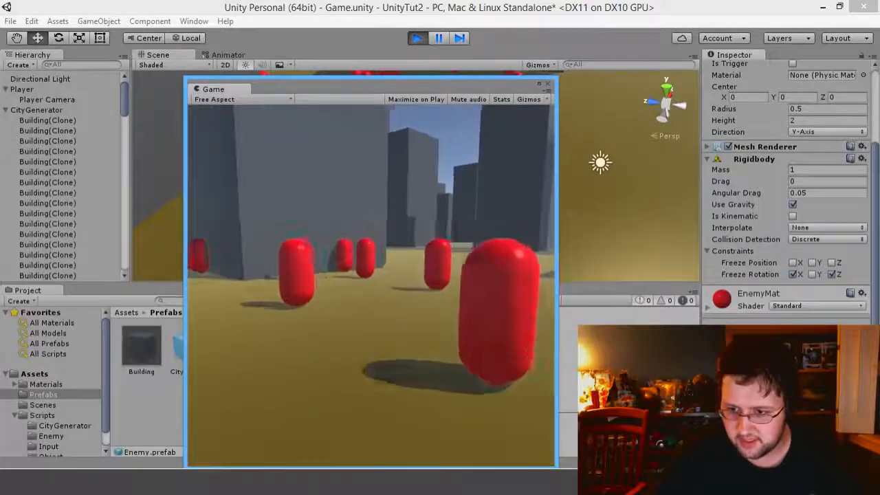
key("w")
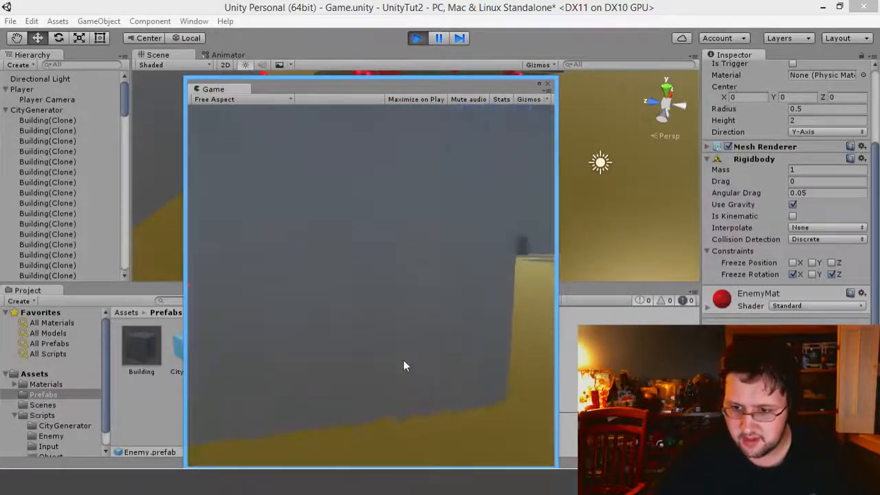
key("w")
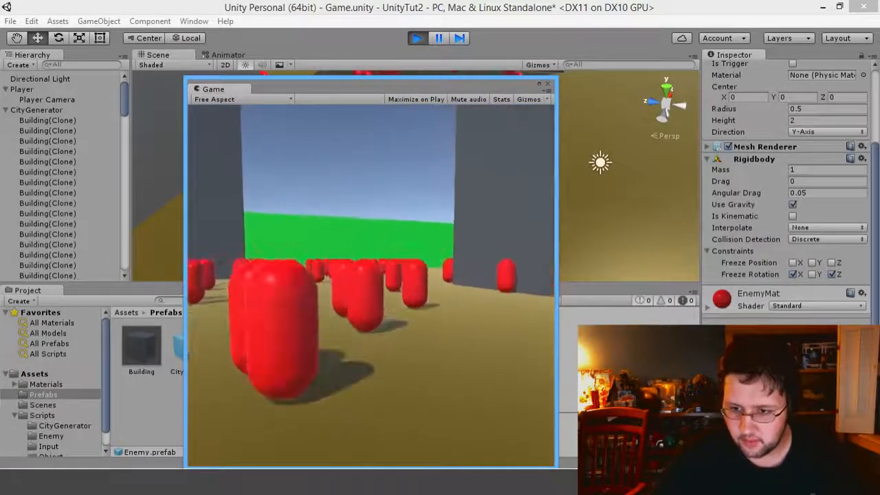
key("w")
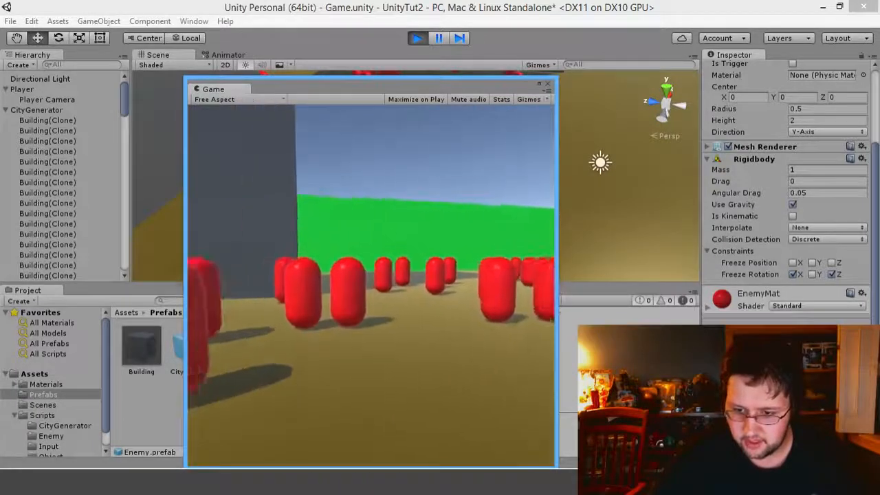
key("w")
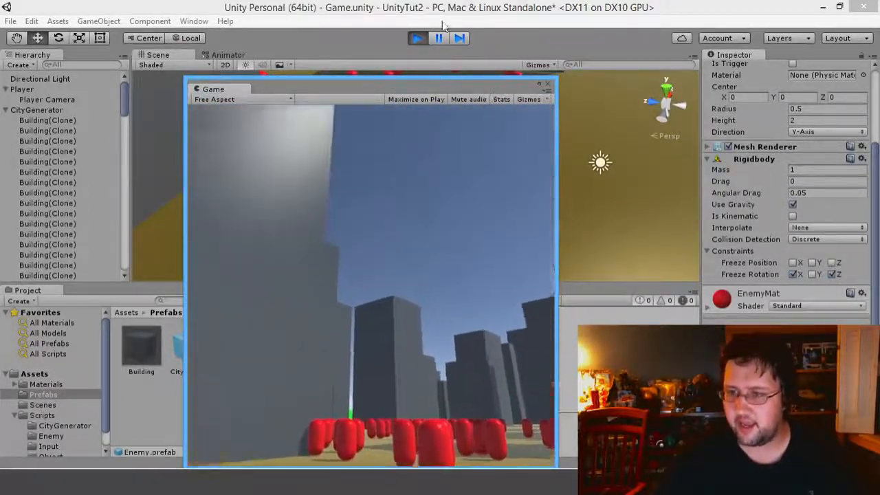
left_click(416, 38)
left_click_drag(357, 87, 0, 82)
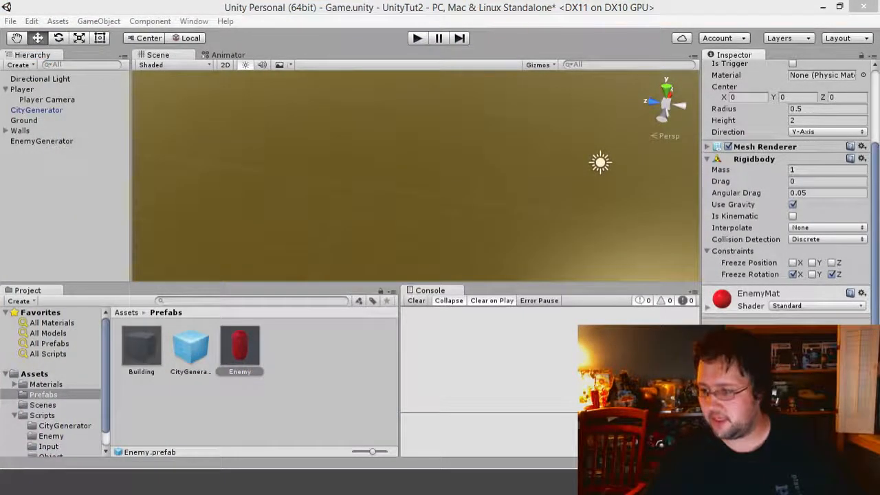
Step: Create a C# script named EnemyHealth in the Scripts/Enemy folder and open it in Visual Studio, reloading all modified solution files
left_click(755, 321)
left_click(269, 349)
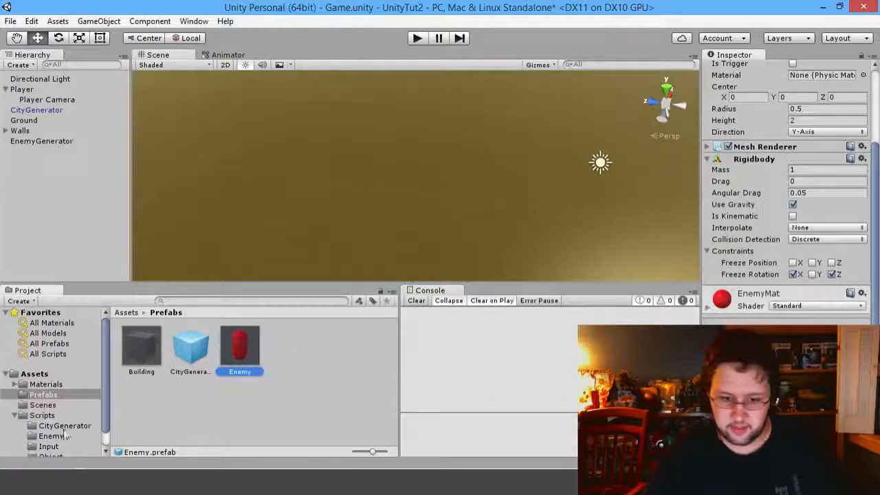
left_click(48, 446)
left_click(51, 436)
right_click(222, 372)
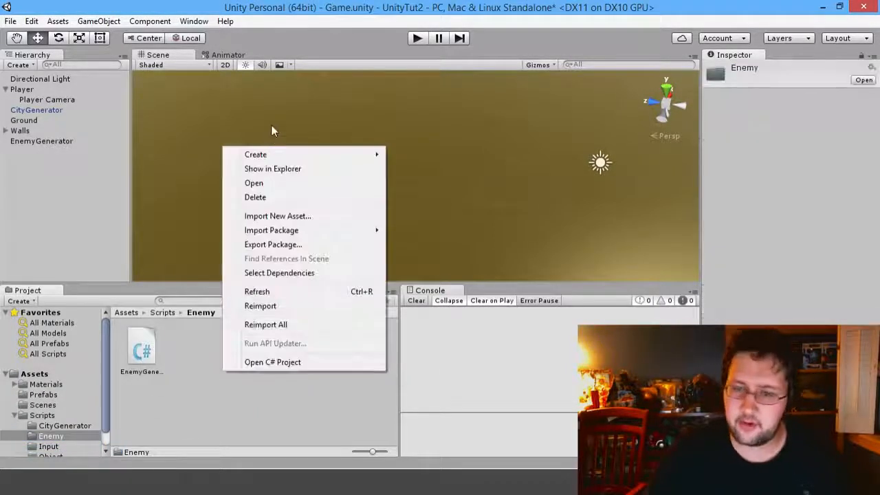
mouse_move(276, 154)
left_click(149, 171)
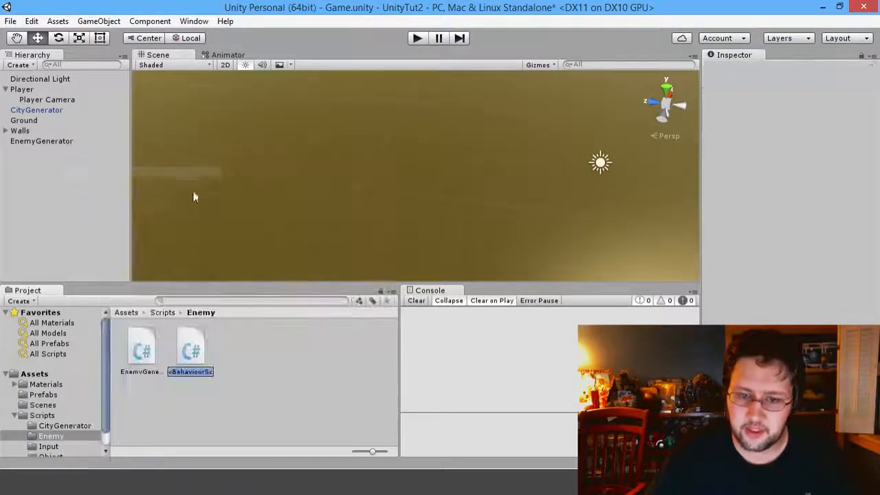
type("Enemy")
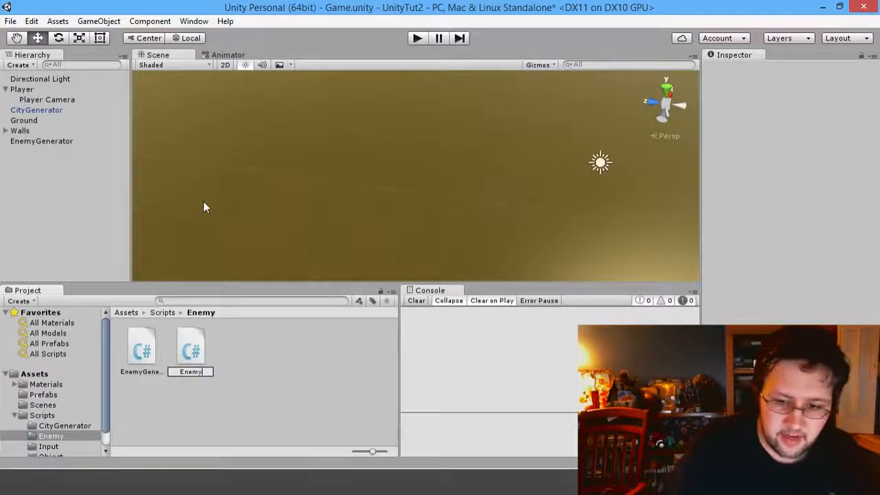
type("Health")
key("Return")
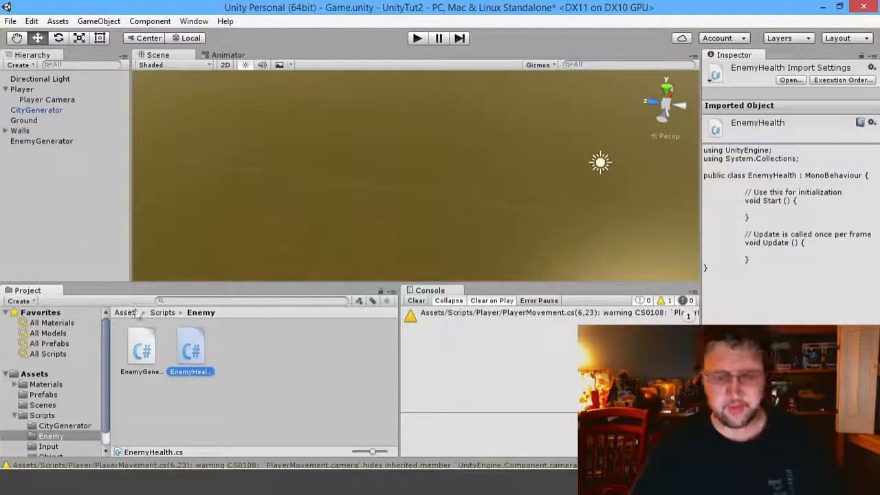
double_click(192, 354)
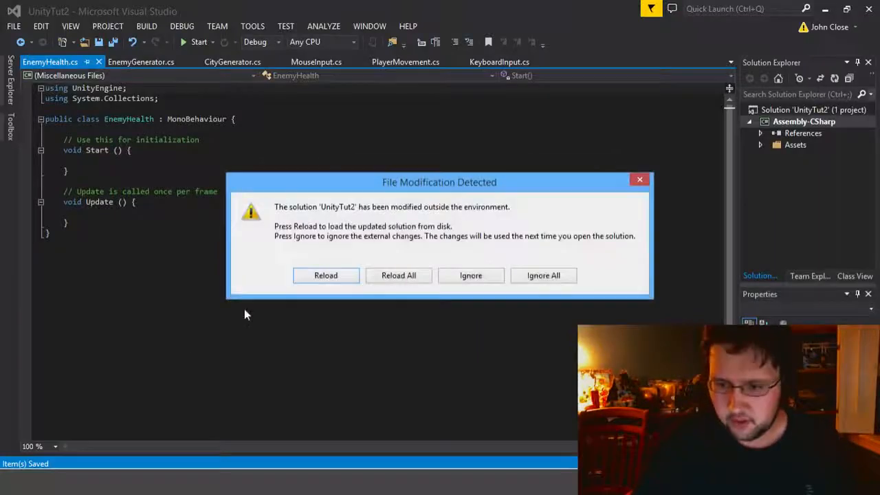
left_click(398, 275)
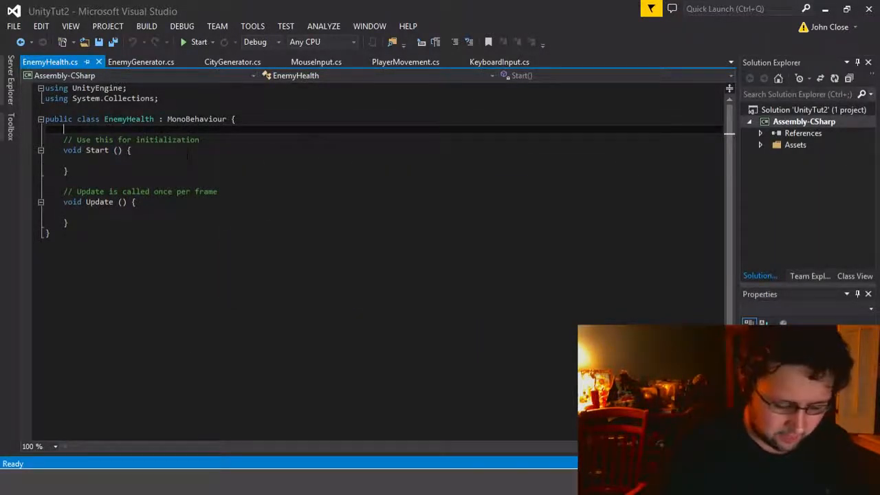
Step: Declare a public float enemyMaxHealth and a non-public float enemyCurrentHealth at the start of the EnemyHealth class
type("Publi")
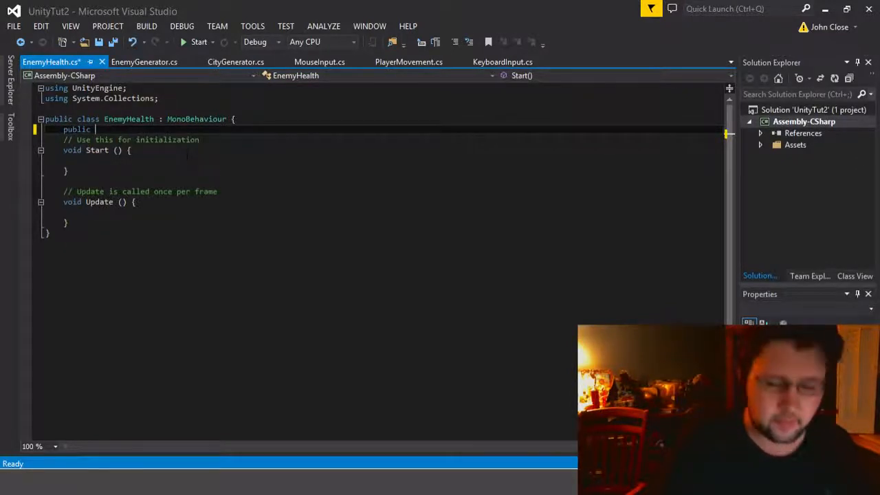
type(" floa")
type("t ")
type("enm")
key("BackSpace")
key("BackSpace")
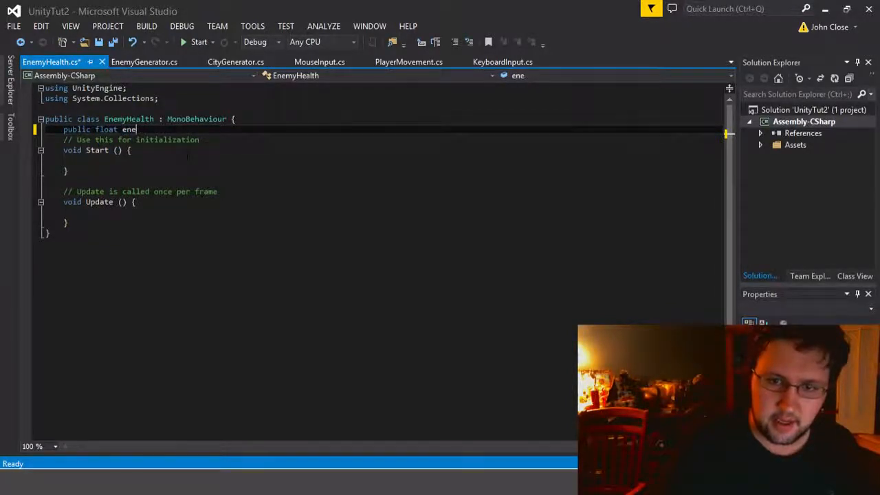
type("my")
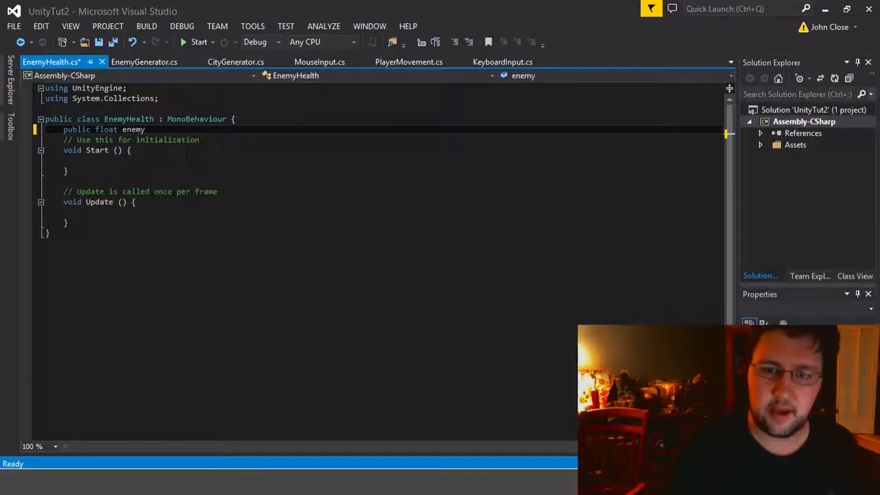
type("enemyHea")
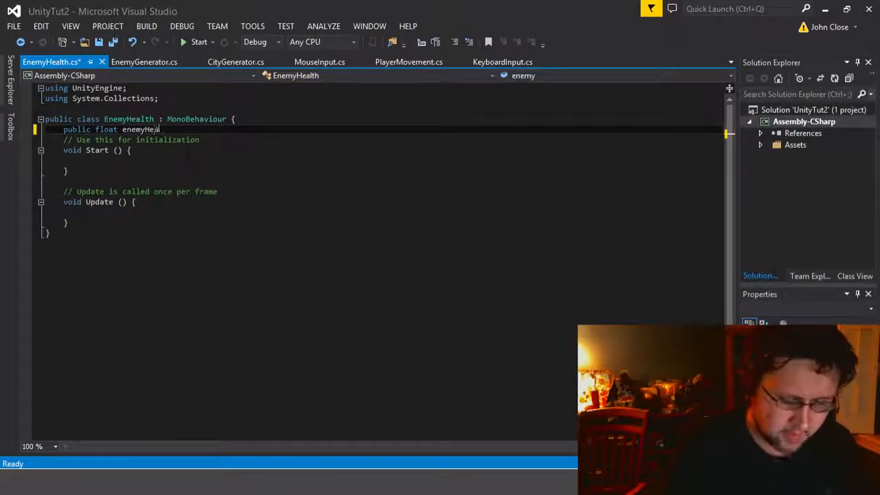
type("lt")
key("BackSpace")
key("BackSpace")
type("Max")
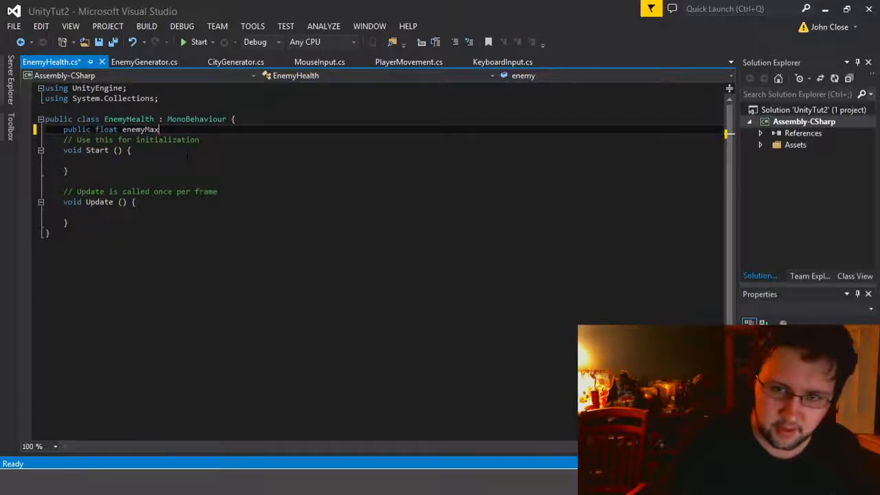
type("Health")
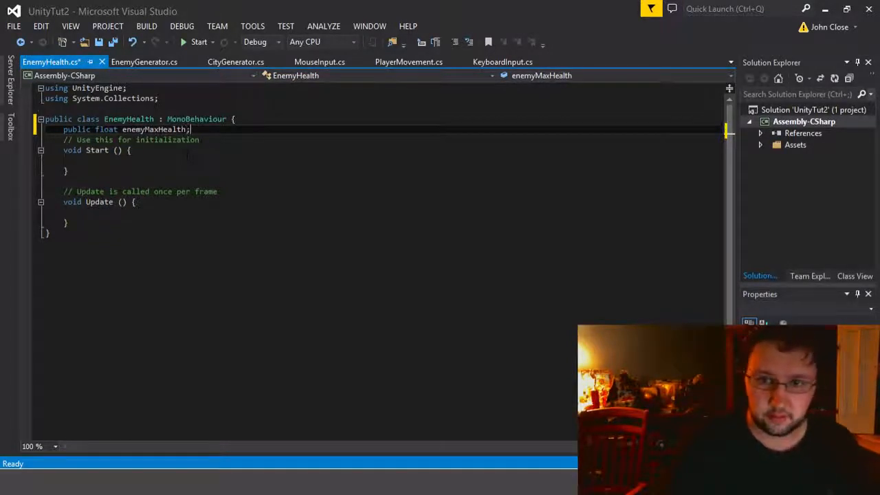
type(";")
key("Return")
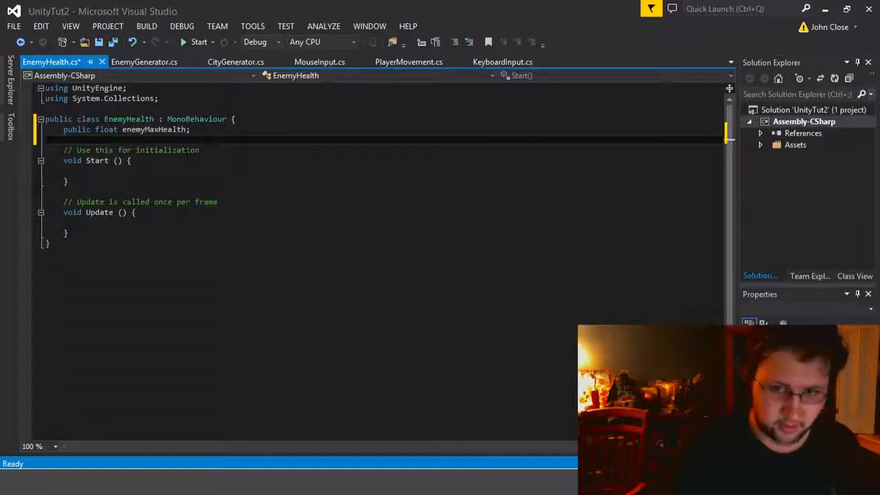
type("float enemyCurrentH")
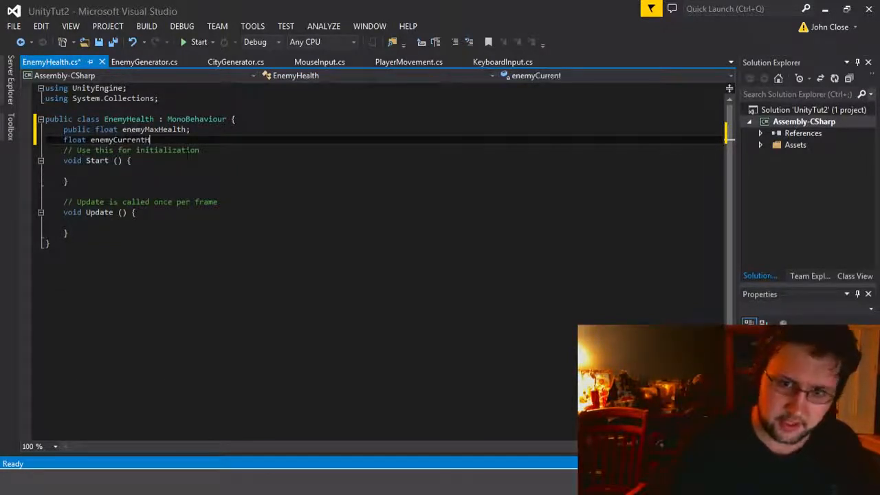
type("ealth;")
Step: Assign enemyMaxHealth to enemyCurrentHealth in the Start method, and save the script
key("Down")
key("Down")
key("Down")
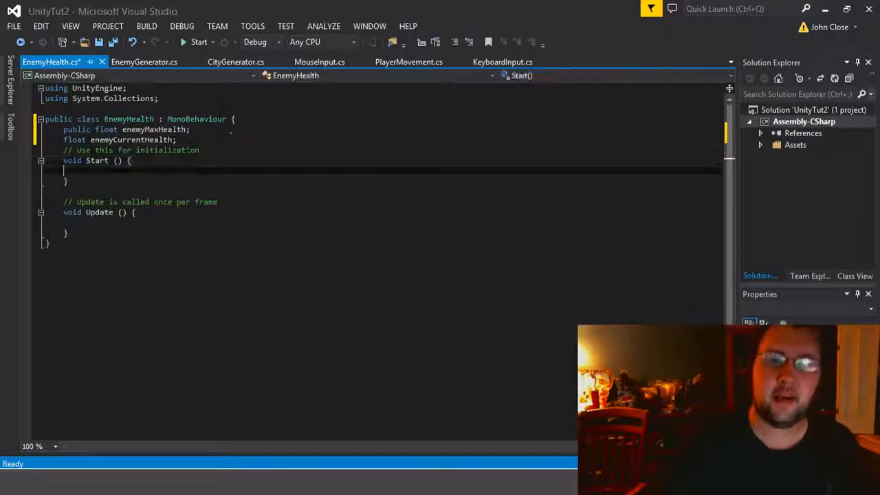
type("c")
key("BackSpace")
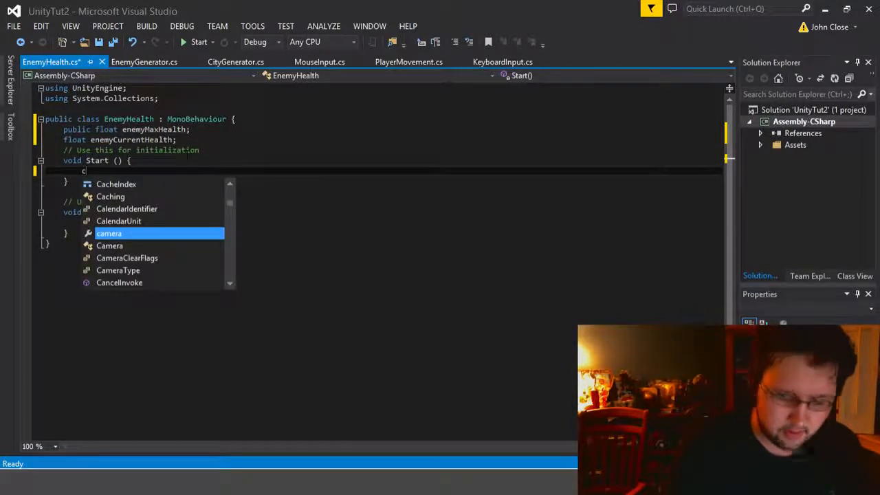
type("enemy")
key("Tab")
type("= ene")
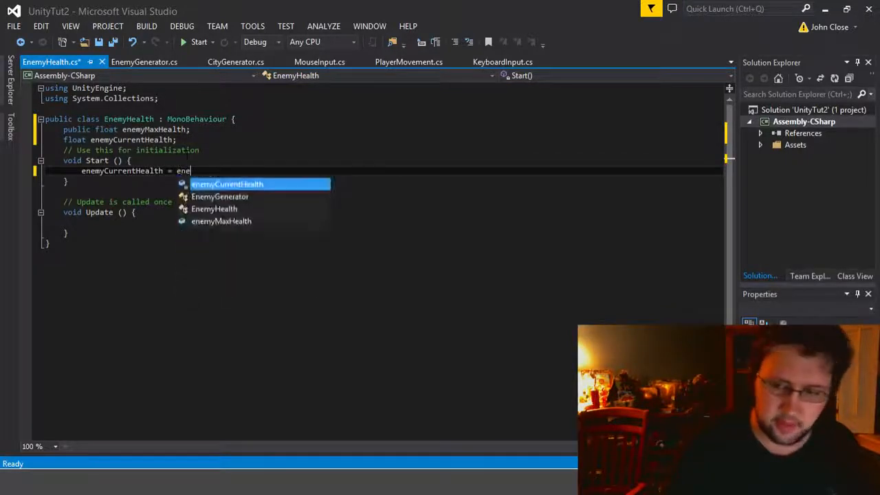
key("Down")
key("Down")
key("Down")
key("Tab")
type(";")
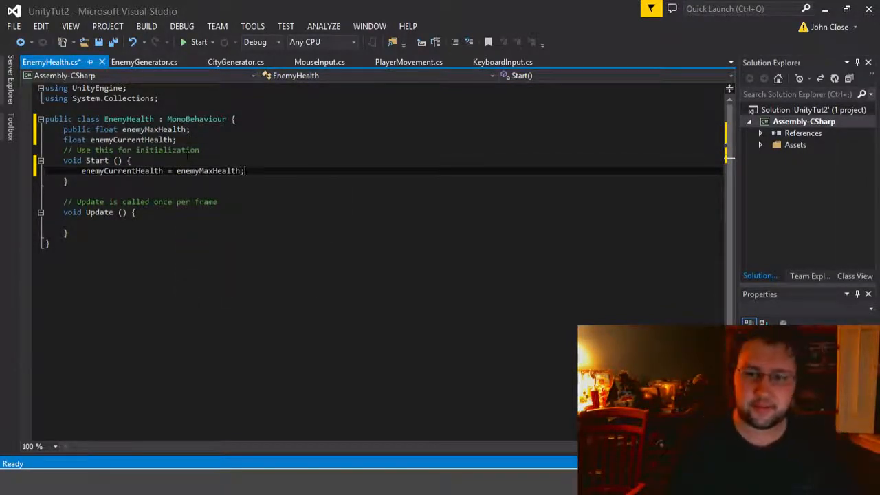
key("ctrl+s")
Step: Add an empty public void ApplyDamage() method with braces below the Update method
key("Down")
key("Down")
key("Down")
key("Down")
key("Down")
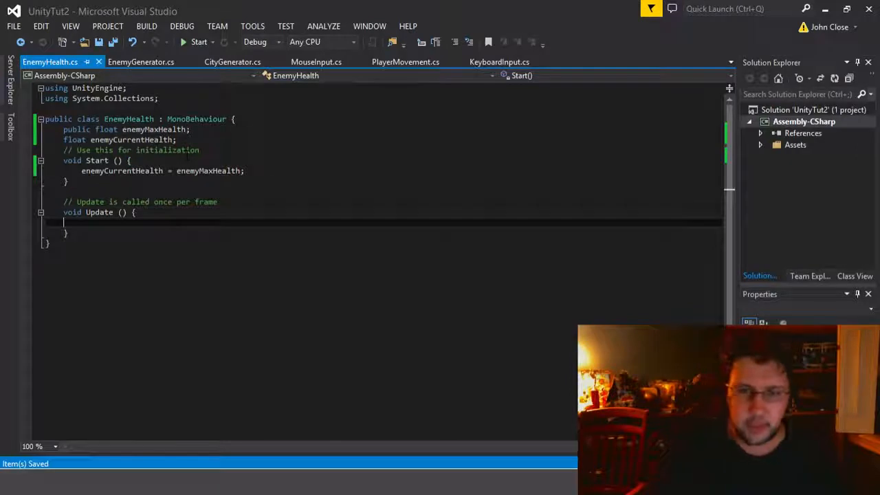
key("Tab")
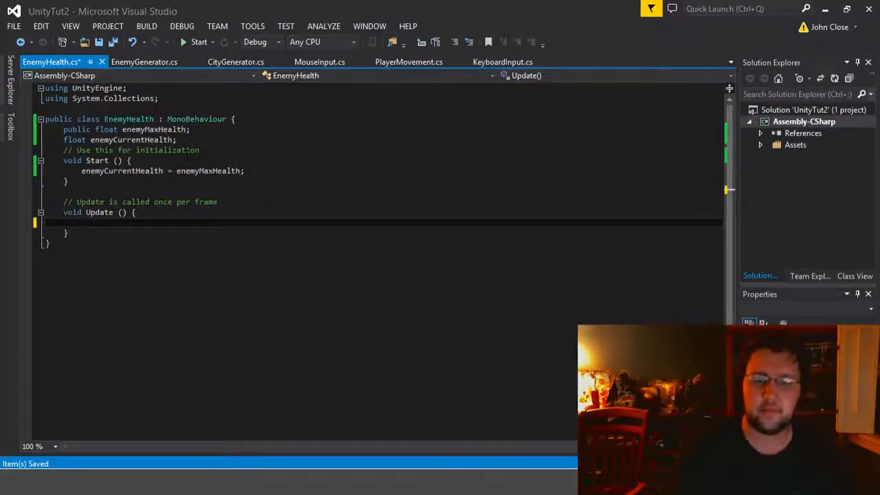
key("ctrl+s")
key("Down")
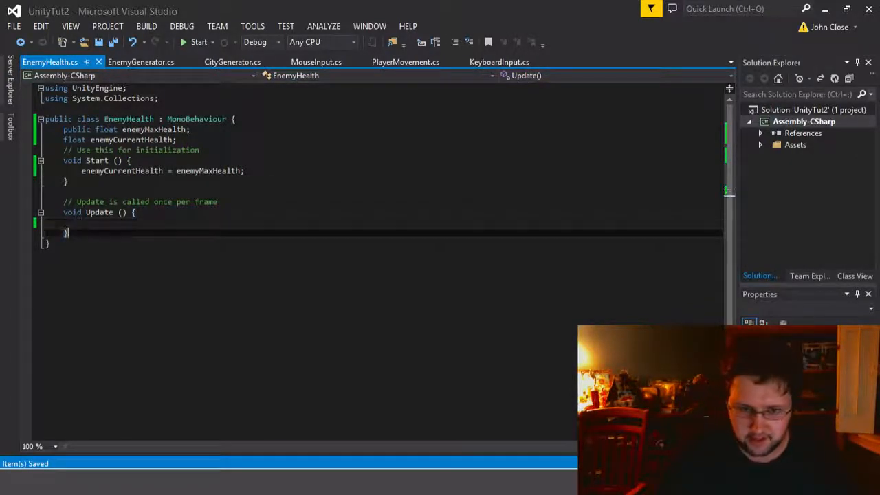
key("Return")
key("Return")
type("p")
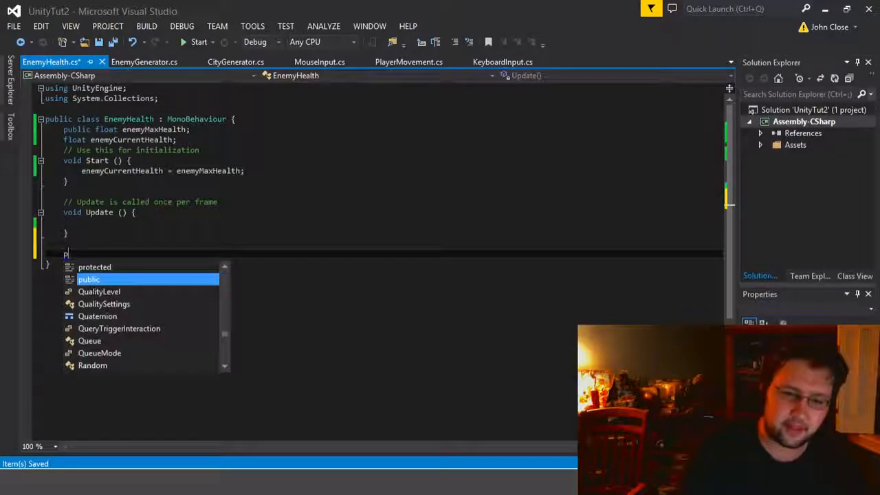
type("ublic")
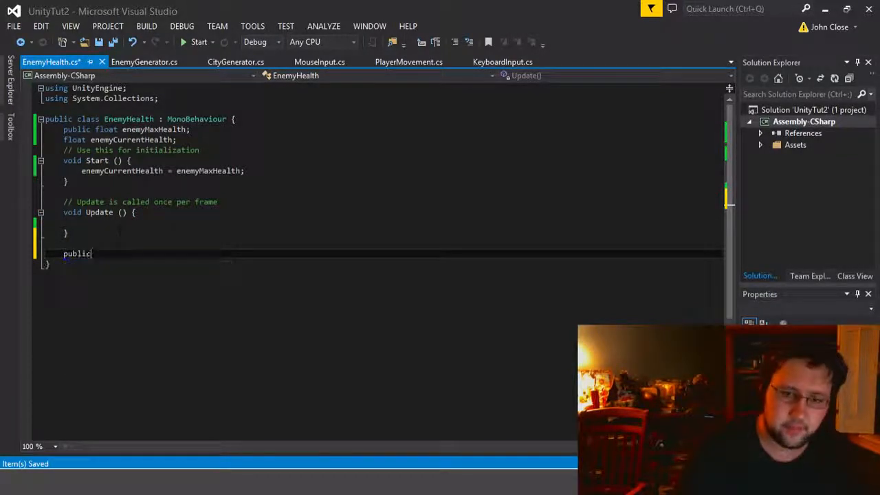
type(" void()")
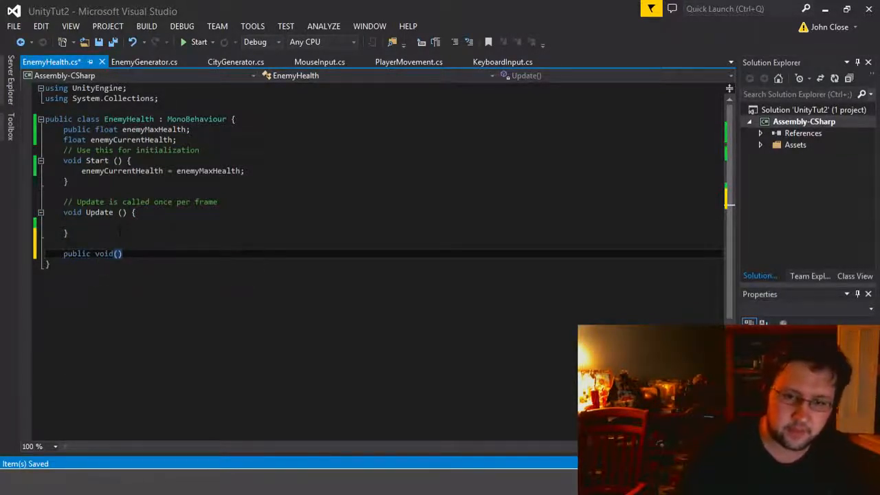
key("Left")
key("Left")
type("Applyu")
type("amage")
type(" {")
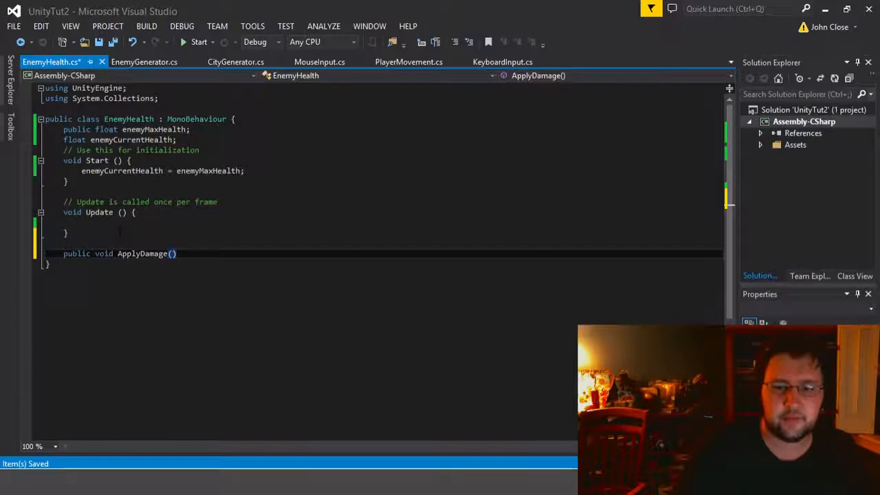
key("Return")
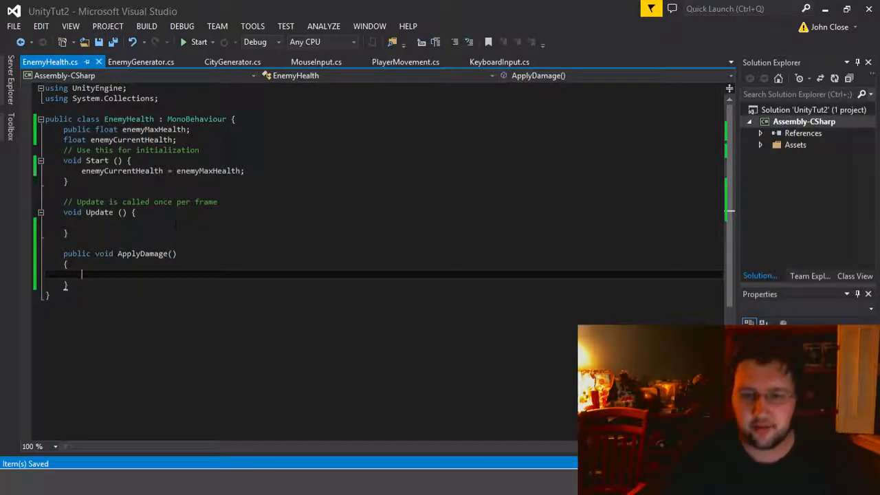
Step: Add a float parameter named damageAmmount to the ApplyDamage method, and save the script
left_click(248, 253)
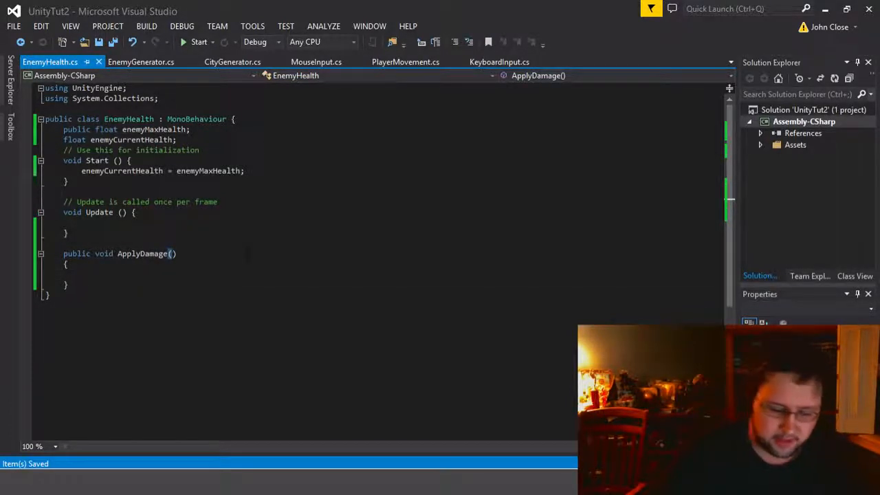
type("float")
key("BackSpace")
key("BackSpace")
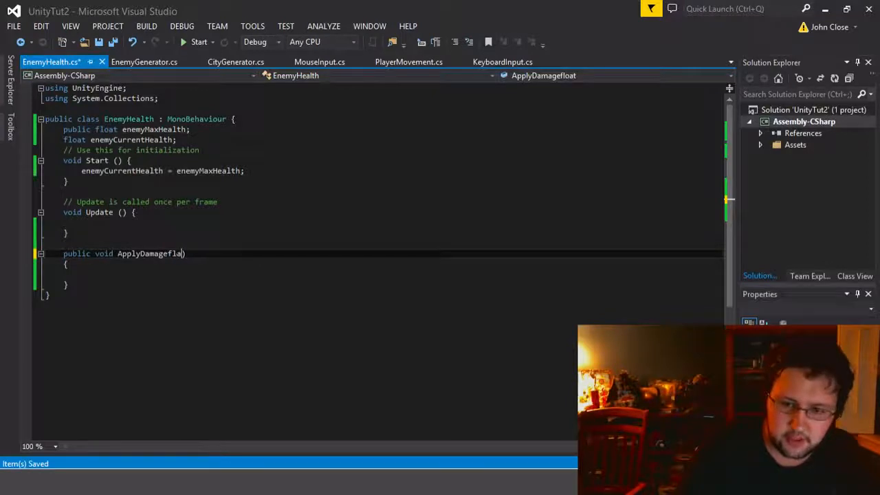
type("float ")
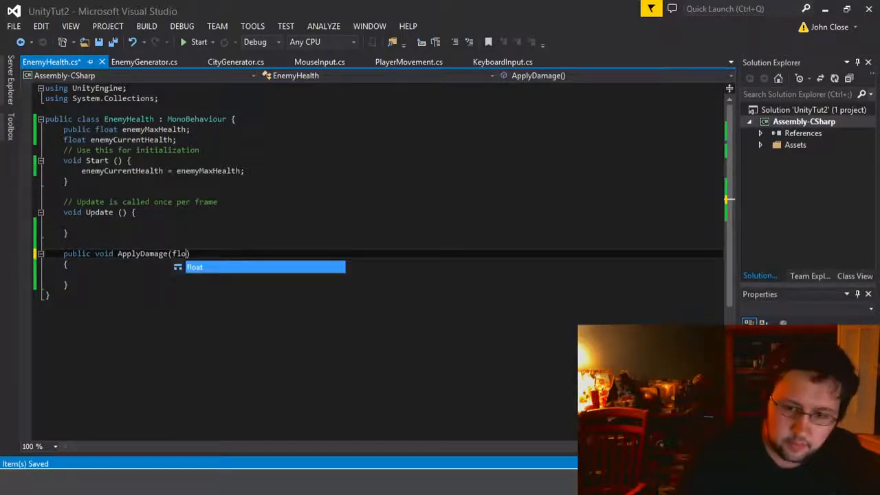
type("s")
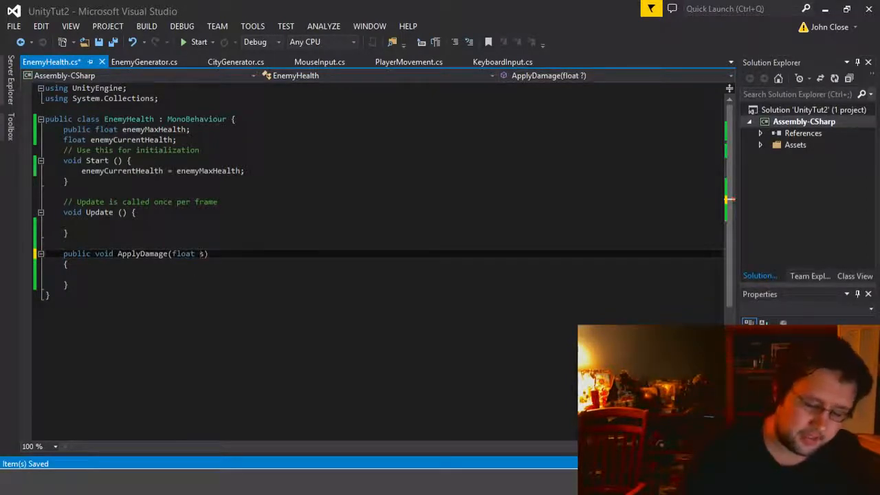
type("ama")
key("BackSpace")
key("BackSpace")
key("BackSpace")
key("BackSpace")
type("damageAmmoun")
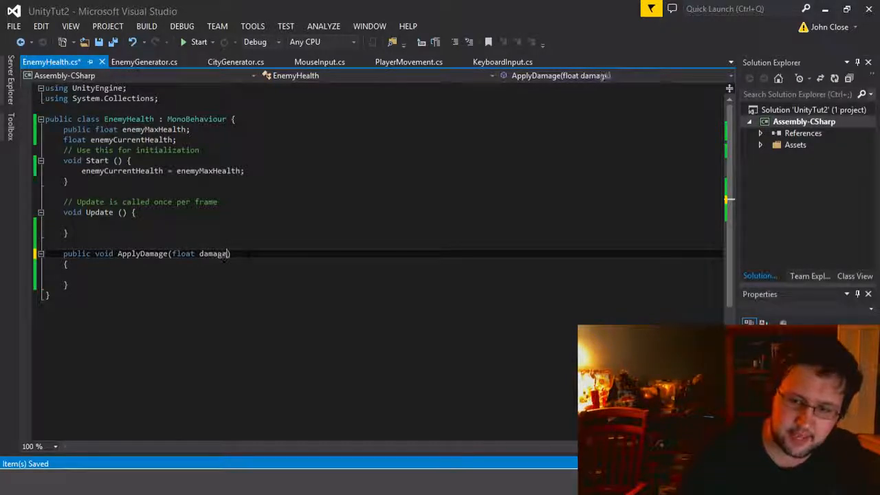
type("t")
key("ctrl+s")
Step: Write the statement enemyCurrentHealth -= damageAmmount(); inside the ApplyDamage method, and save the script
left_click(82, 274)
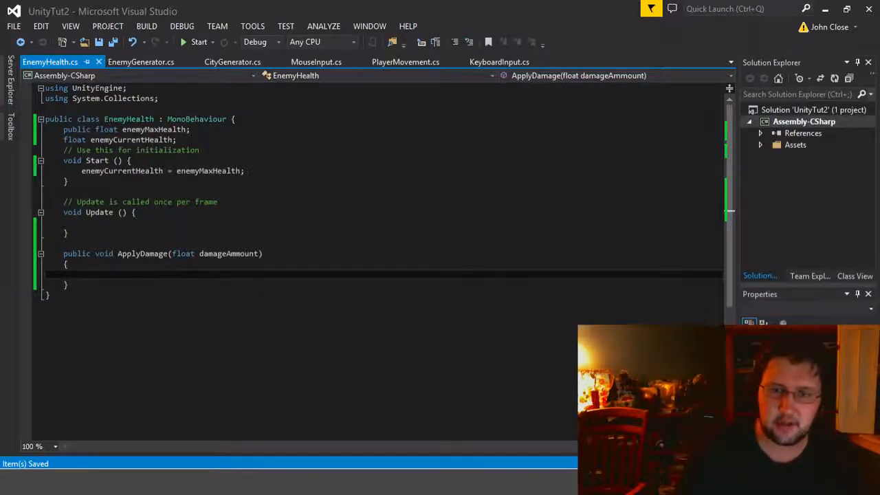
type("enem")
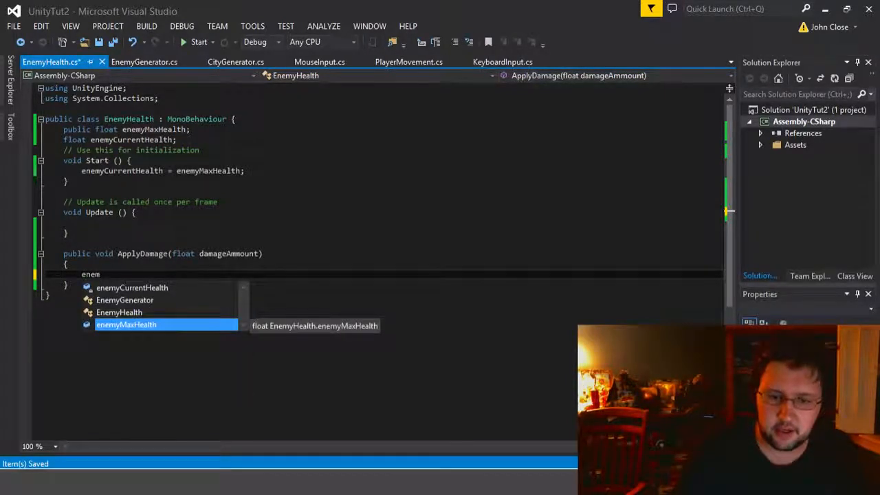
key("Up")
key("Up")
key("Up")
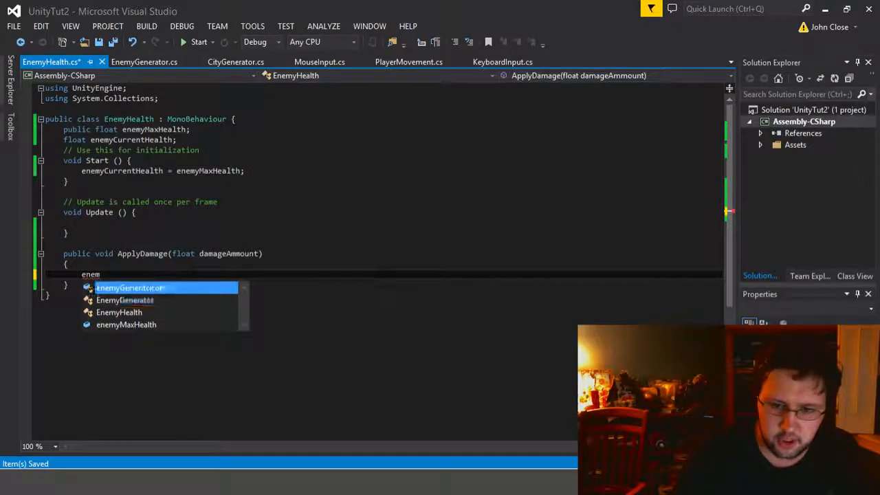
type("-=")
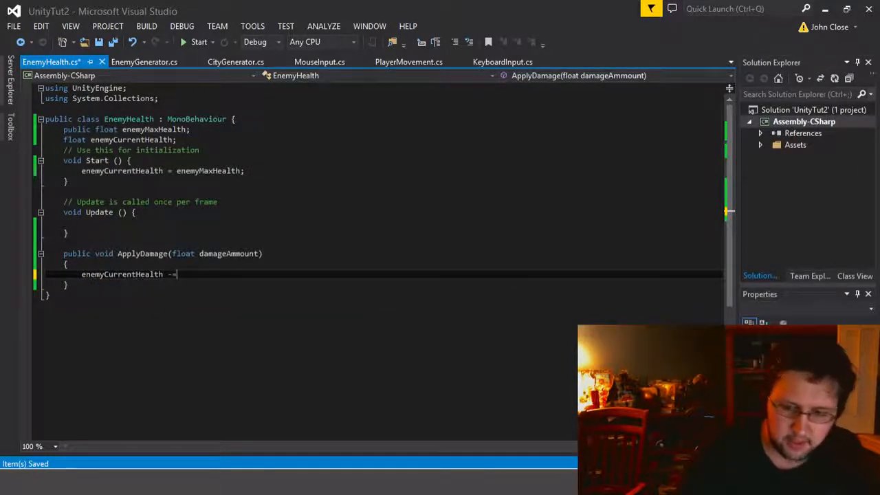
type(" damageAmmount")
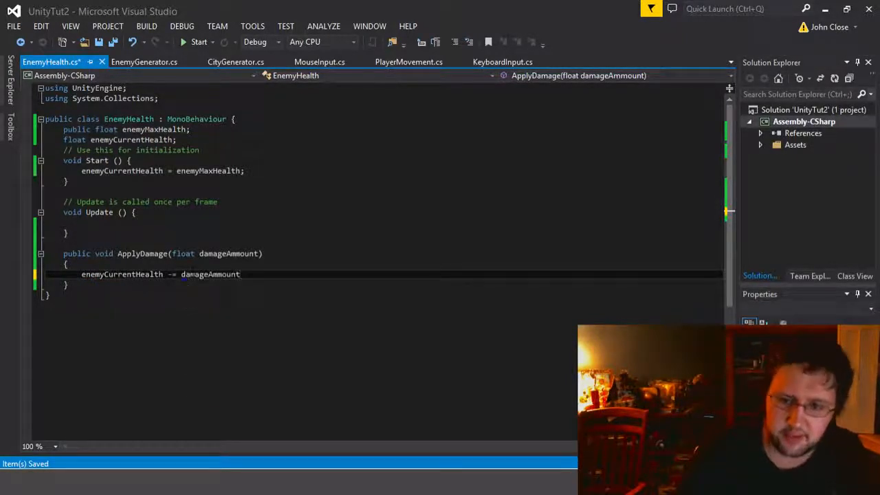
type("();")
key("ctrl+s")
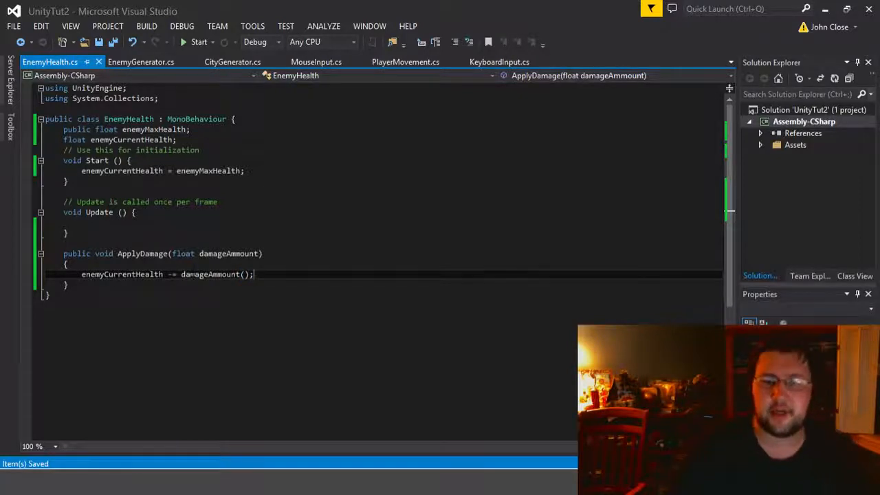
Step: Remove the parentheses after damageAmmount in the ApplyDamage statement, and save the script
left_click_drag(67, 243, 68, 284)
left_click(70, 285)
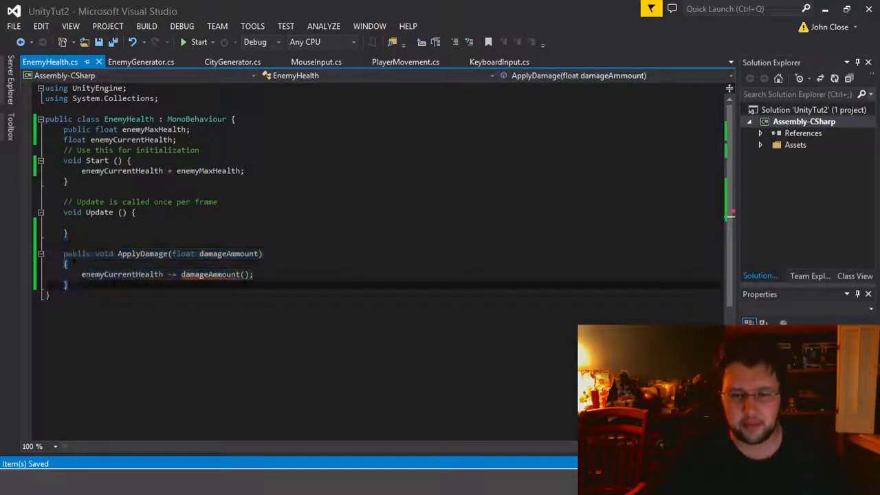
mouse_move(222, 274)
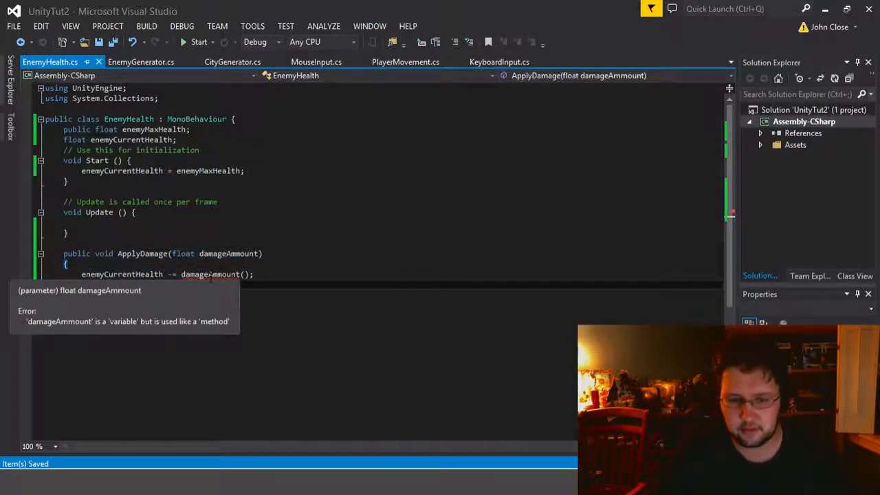
left_click(250, 274)
key("BackSpace")
key("BackSpace")
key("ctrl+s")
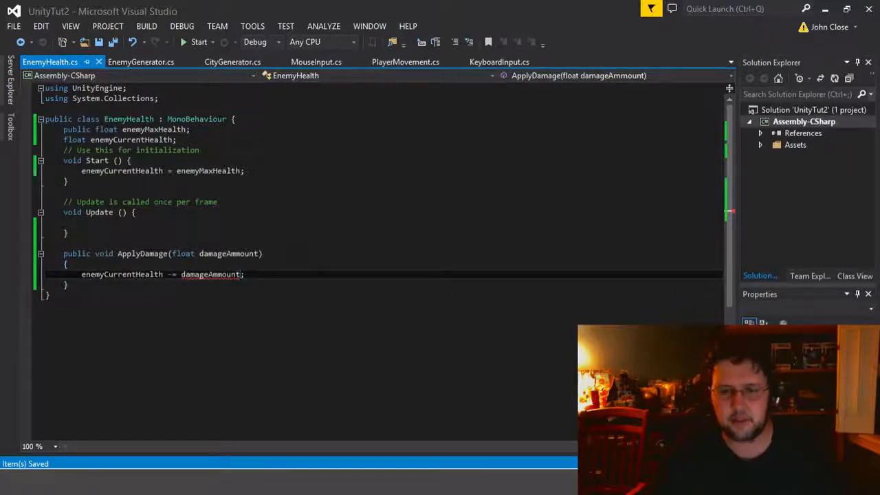
mouse_move(225, 273)
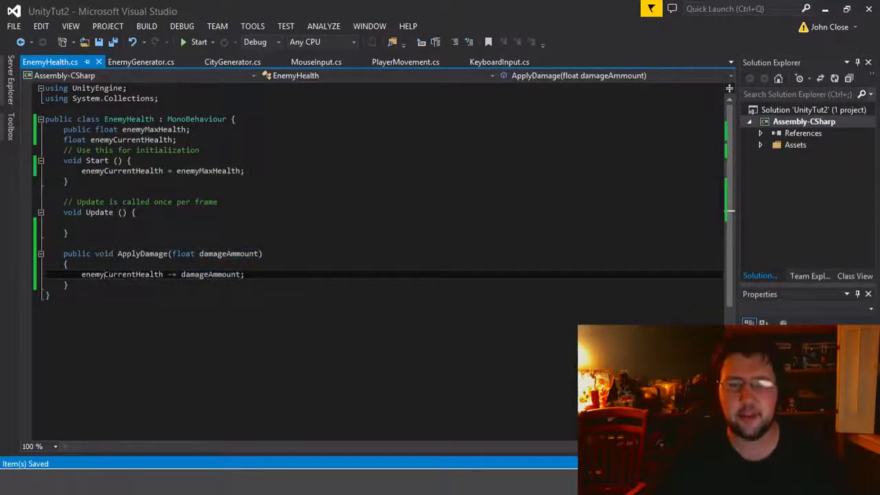
double_click(143, 274)
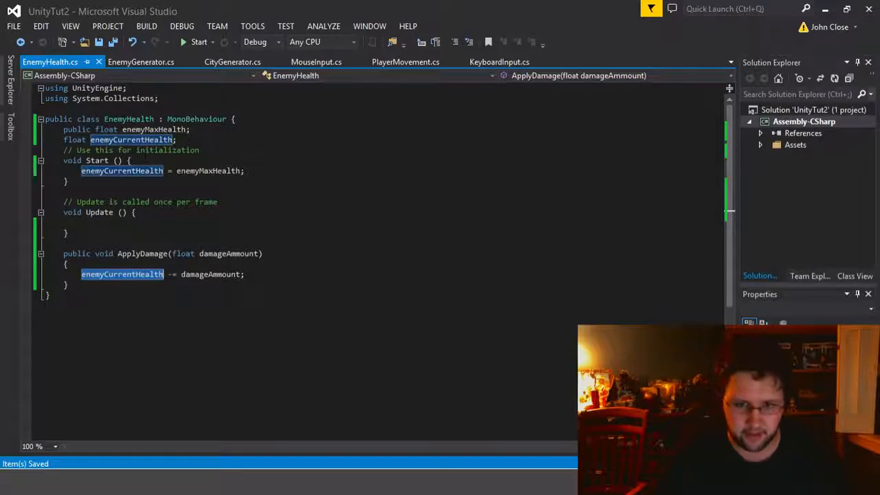
Step: Add an if block to the Update method with the condition enemyCurrentHealth <= 0
left_click(82, 222)
type("if(){")
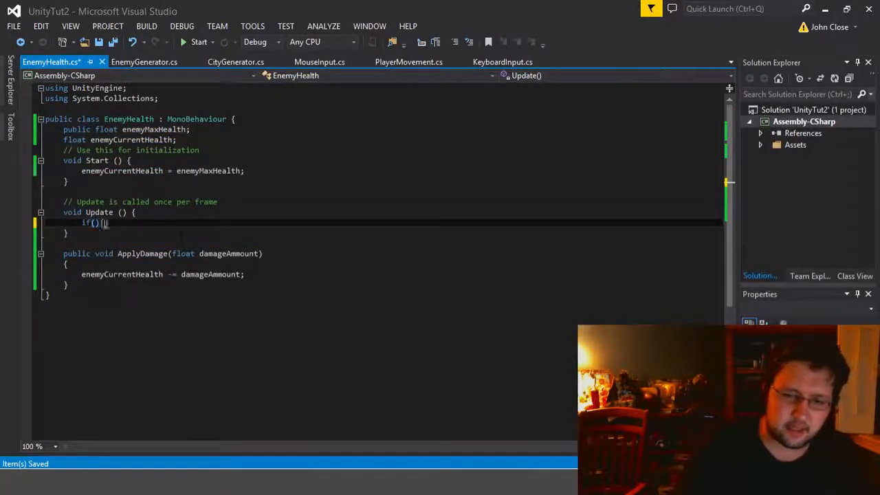
key("Return")
key("Up")
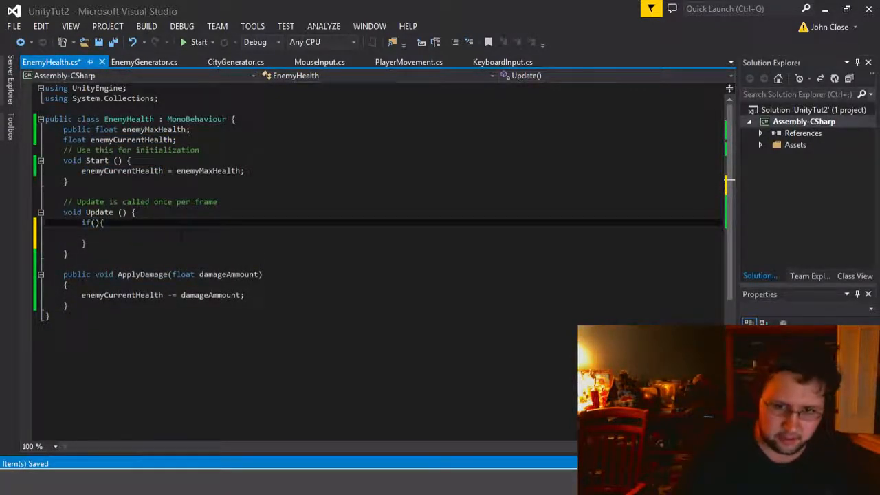
key("Left")
type("enemyCurrentHealth")
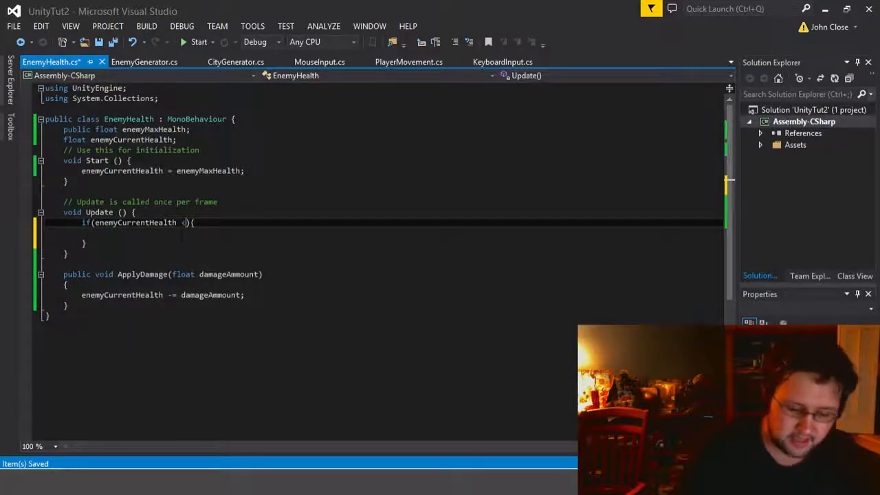
key("Down")
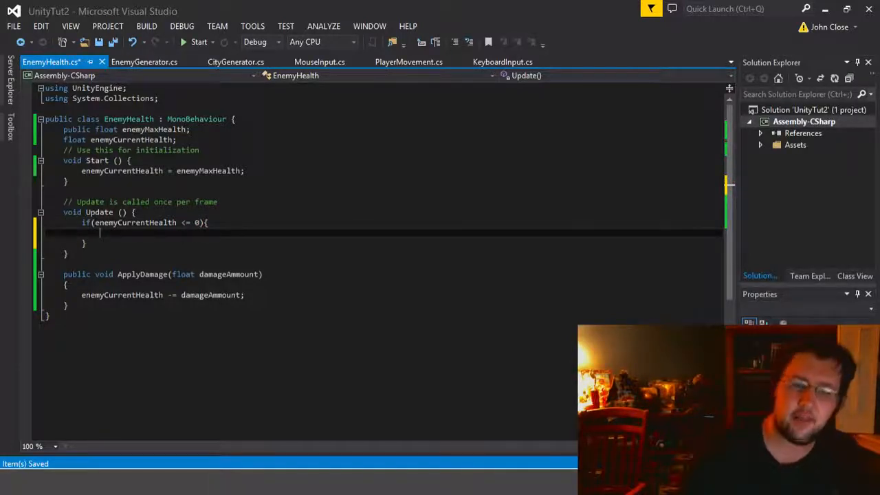
Step: Call Destroy(this.gameObject); inside the if block of the Update method, and save the script
type("De")
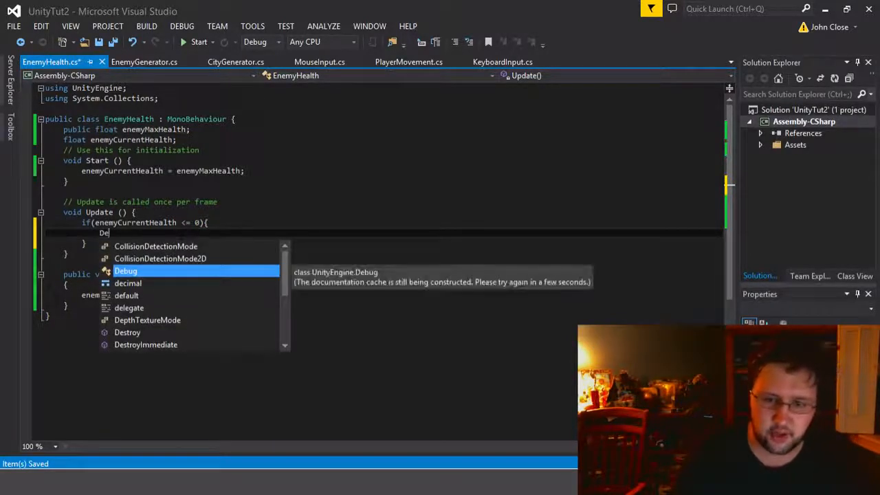
key("Down")
key("Down")
key("Down")
key("Down")
key("Down")
key("Tab")
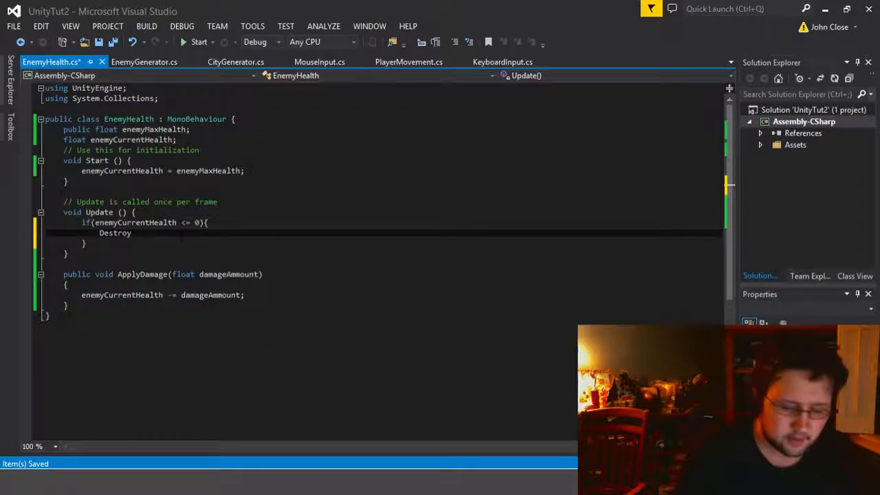
type("(this.ga")
key("Tab")
type(");")
key("ctrl+s")
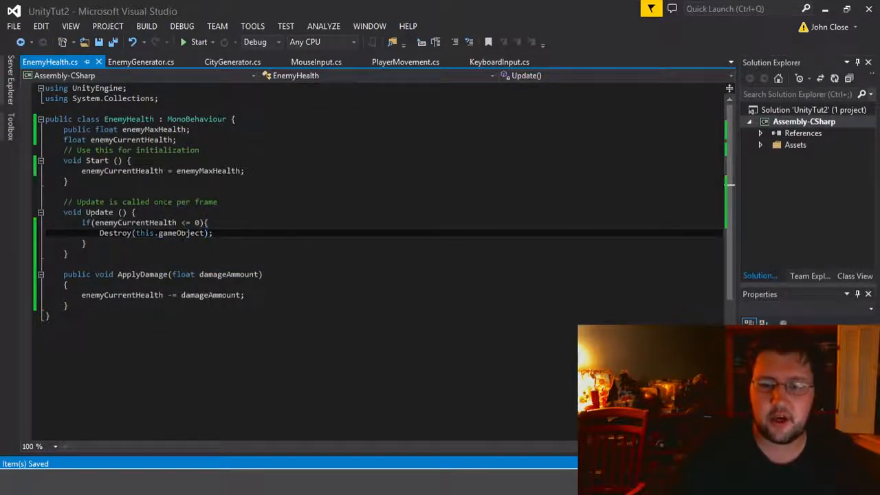
left_click_drag(82, 233, 214, 233)
left_click(209, 222)
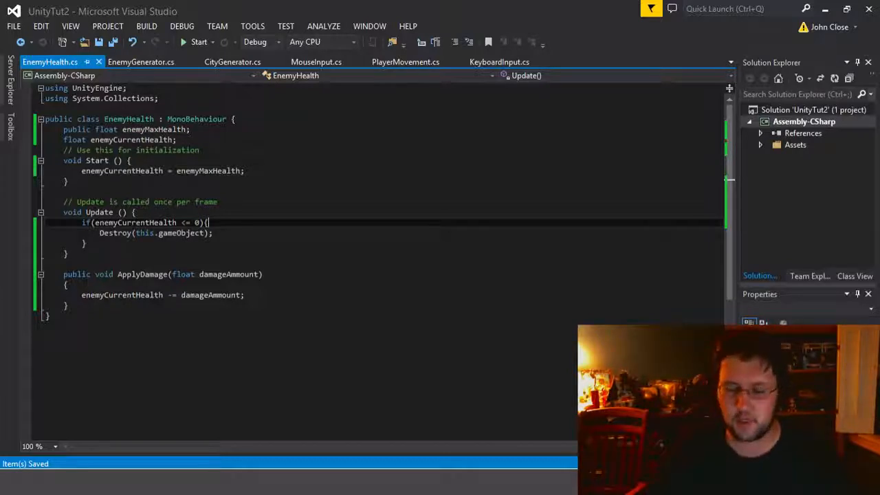
left_click(87, 243)
left_click_drag(68, 264, 69, 306)
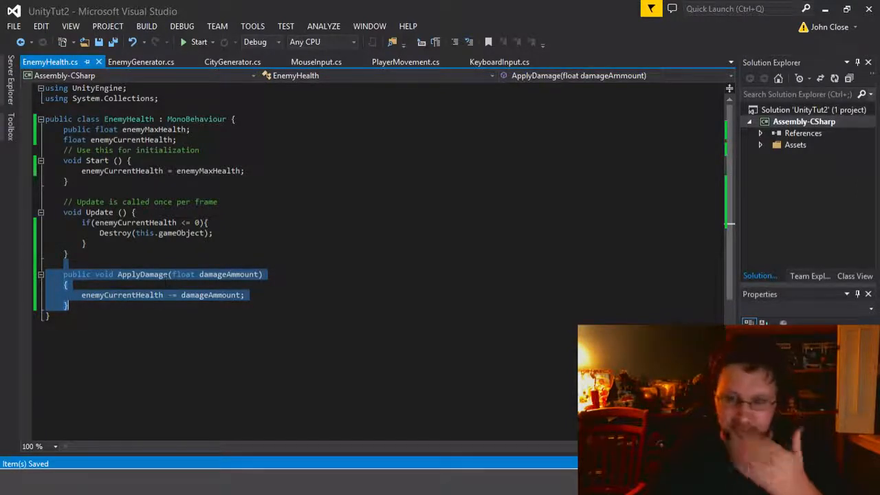
left_click(323, 285)
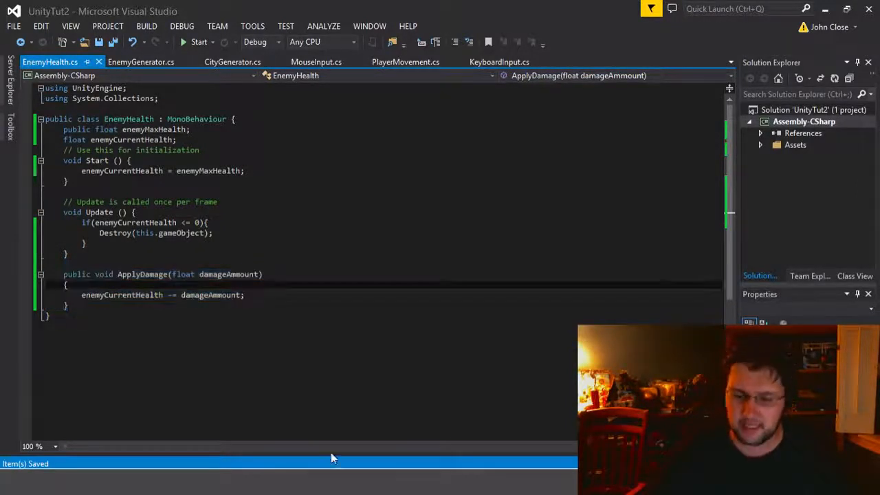
Step: Switch to Unity and create a C# script named ArrowDamage in the Scripts/Object folder
left_click(338, 481)
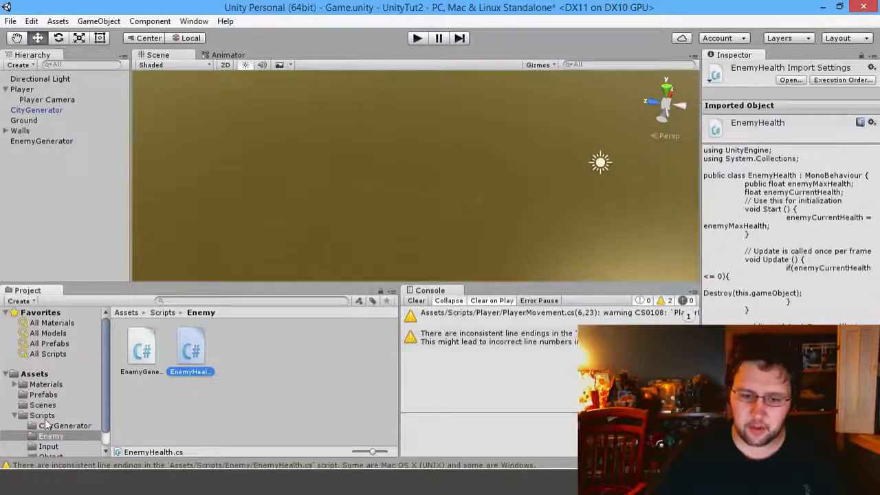
scroll(55, 440, "down", 1)
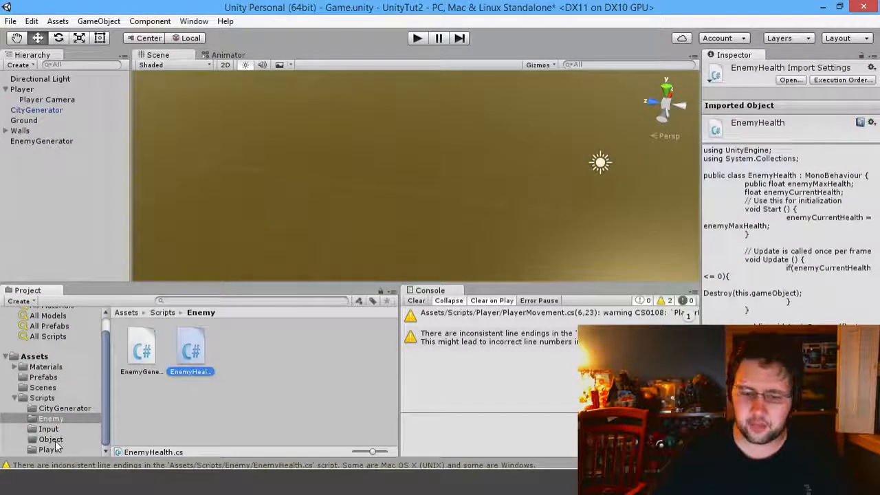
left_click(51, 439)
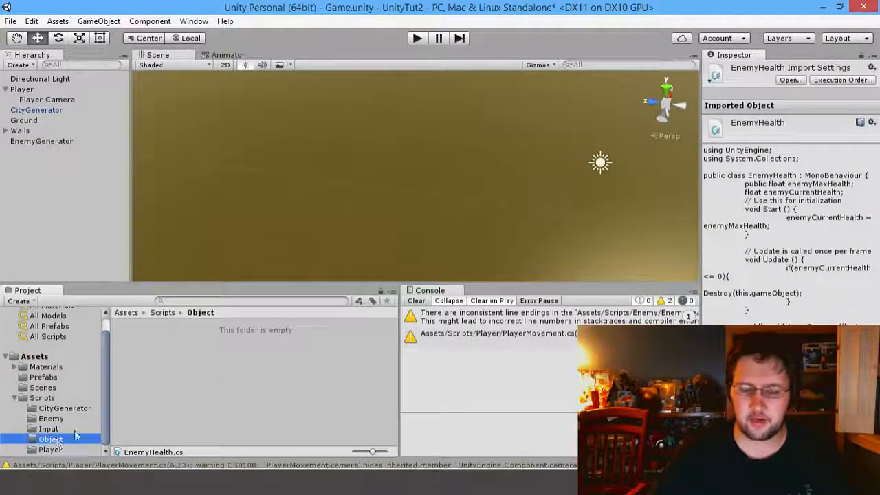
right_click(191, 358)
mouse_move(224, 142)
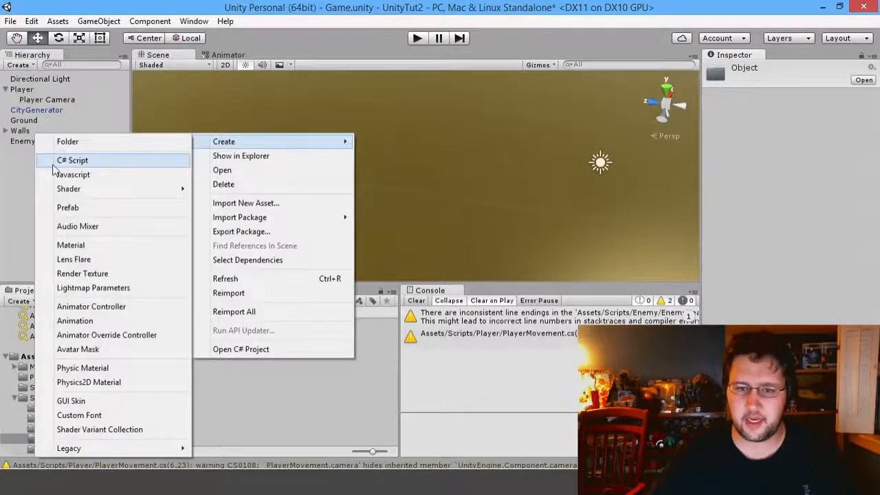
left_click(73, 160)
type("Arrow")
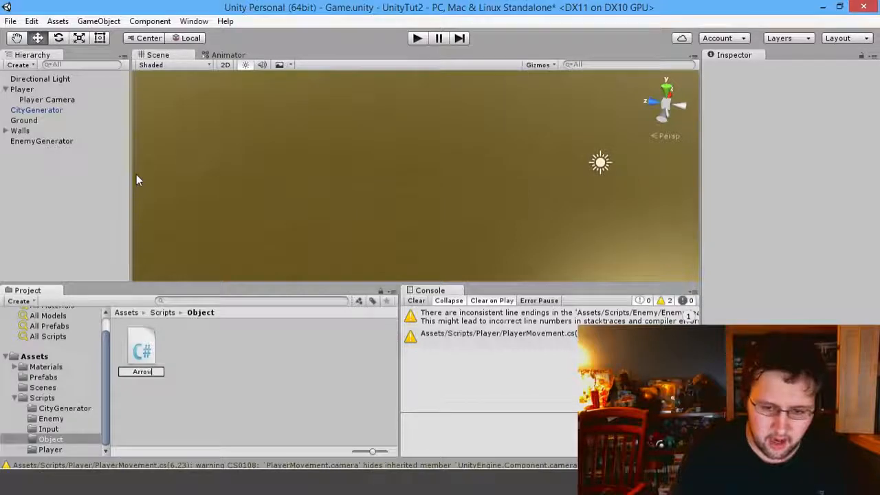
type("Damage")
key("Return")
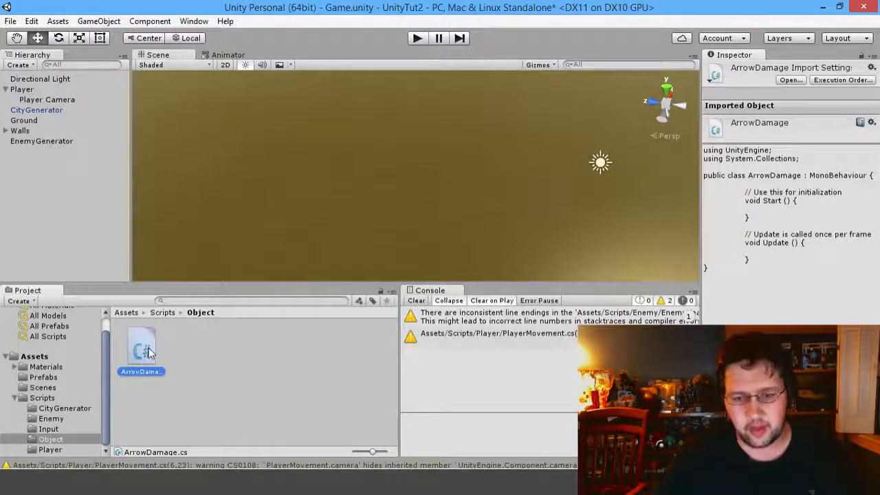
Step: Open the ArrowDamage script in Visual Studio for editing
double_click(150, 352)
left_click(398, 280)
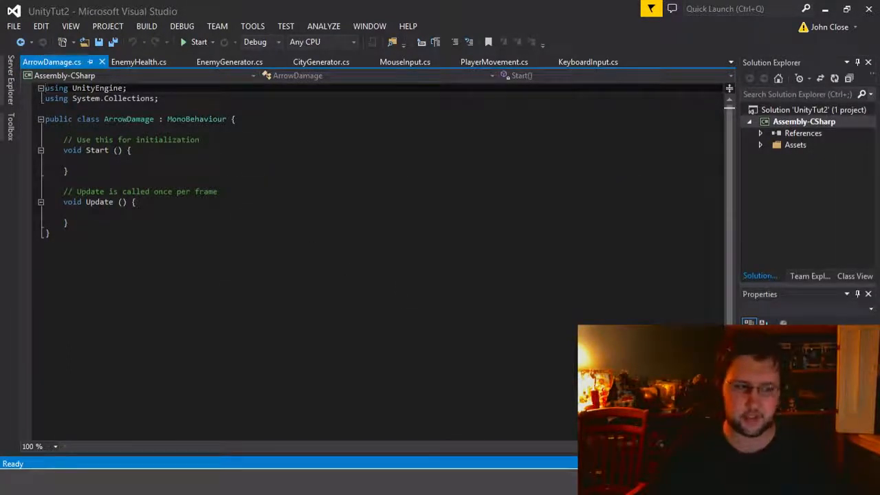
left_click(65, 212)
key("Tab")
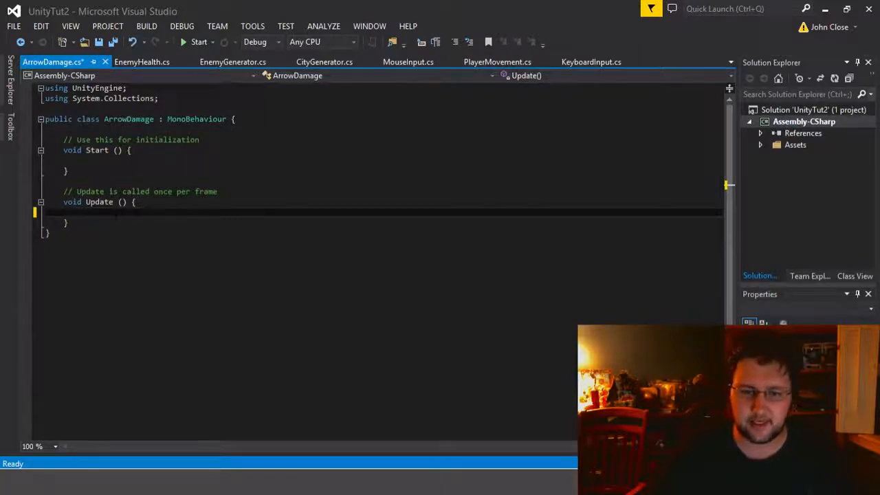
Step: Begin a void OnCollisionEnter() method below the Update method of the ArrowDamage class
left_click(68, 223)
key("Return")
key("Return")
key("Return")
key("Up")
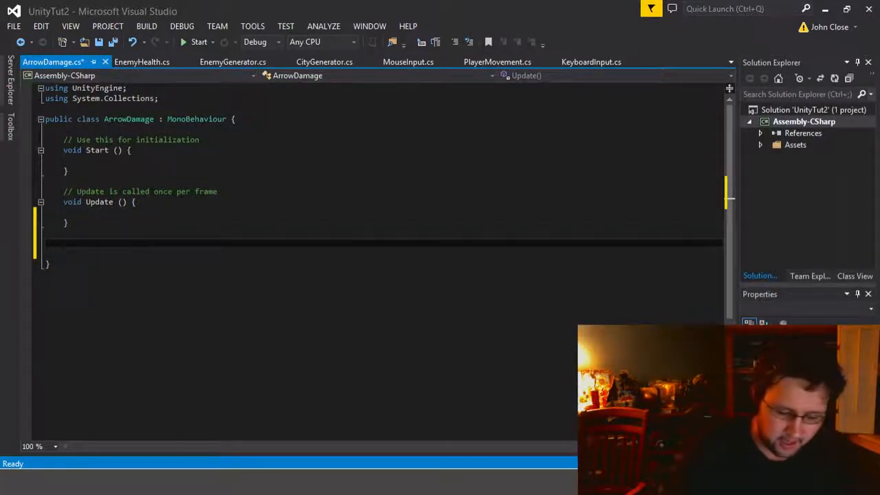
type("void OnCollision")
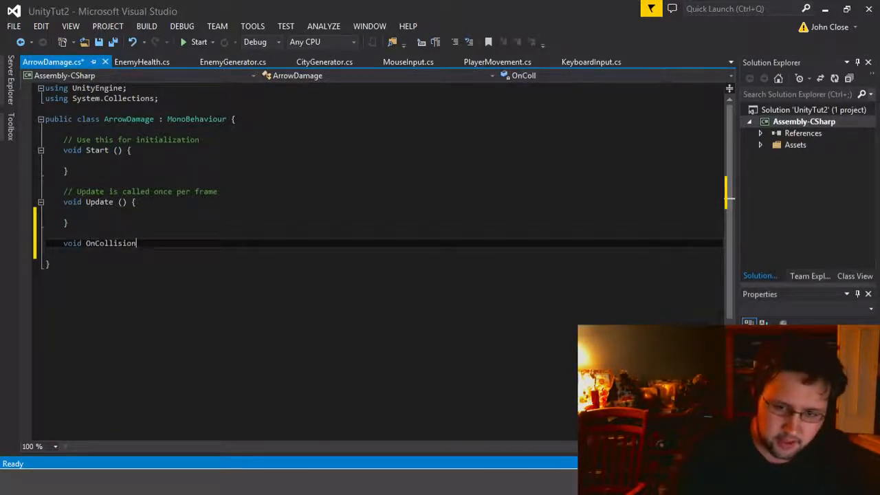
type("Enter")
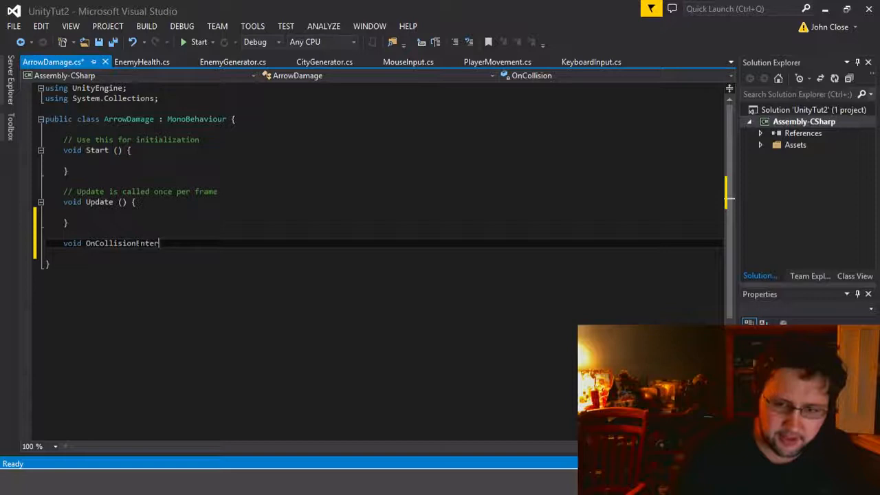
type("()")
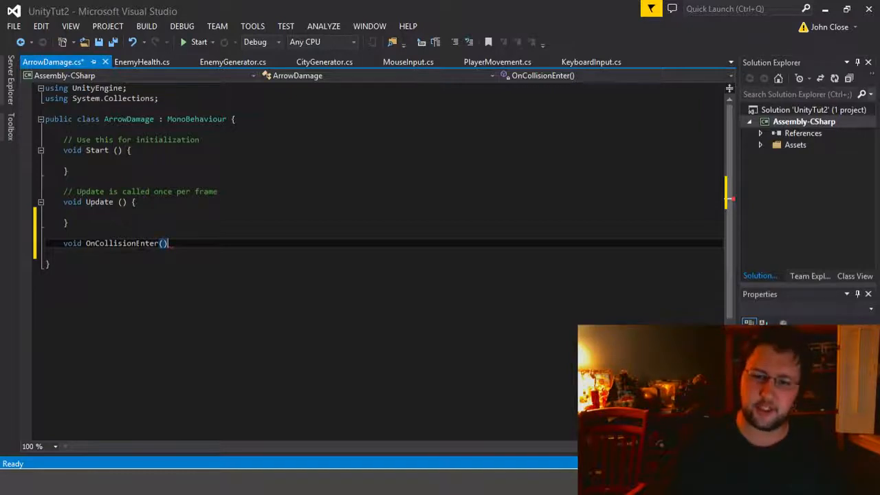
Step: Add a Collision parameter named col to the OnCollisionEnter method and give the method an empty body in braces
key("Left")
type("Coll")
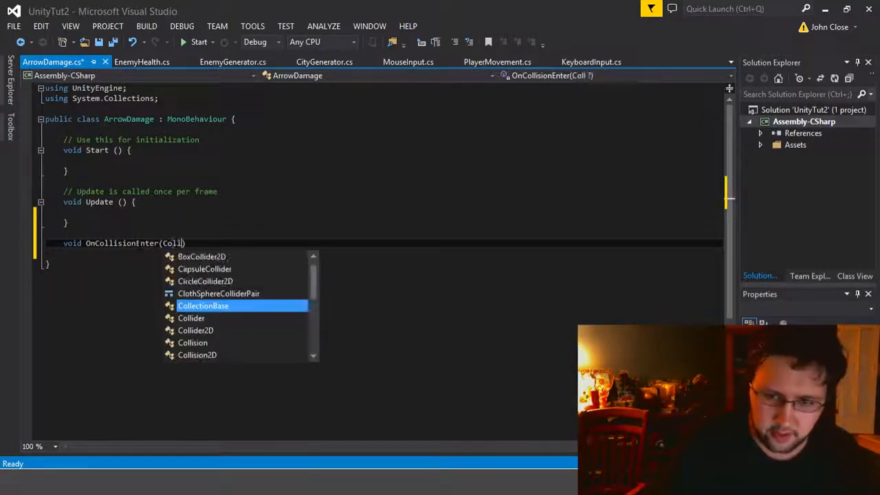
type("i")
key("Tab")
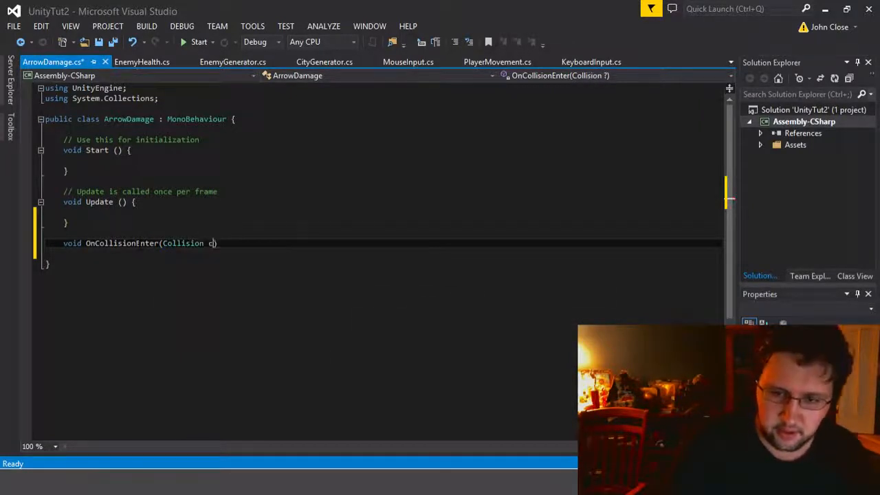
type("col")
key("End")
key("Return")
type("{")
key("Return")
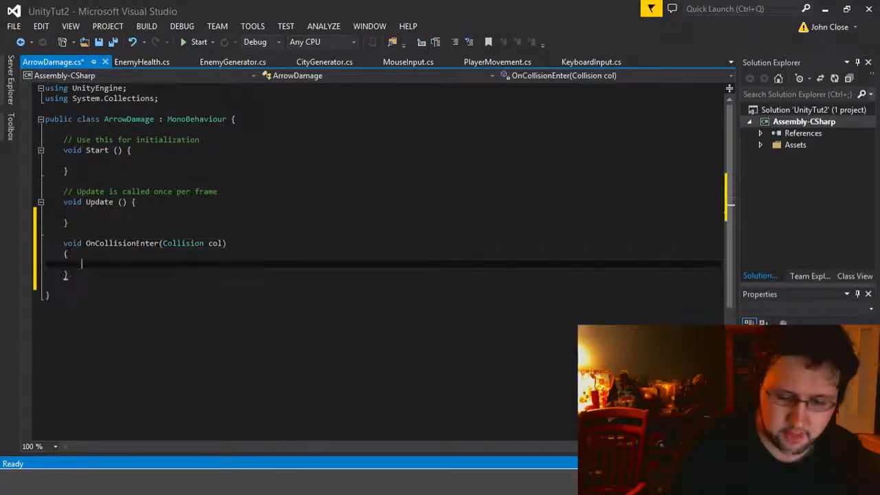
Step: Rename the Collision parameter of OnCollisionEnter to coll
key("Left")
key("Left")
key("Left")
key("Left")
key("Left")
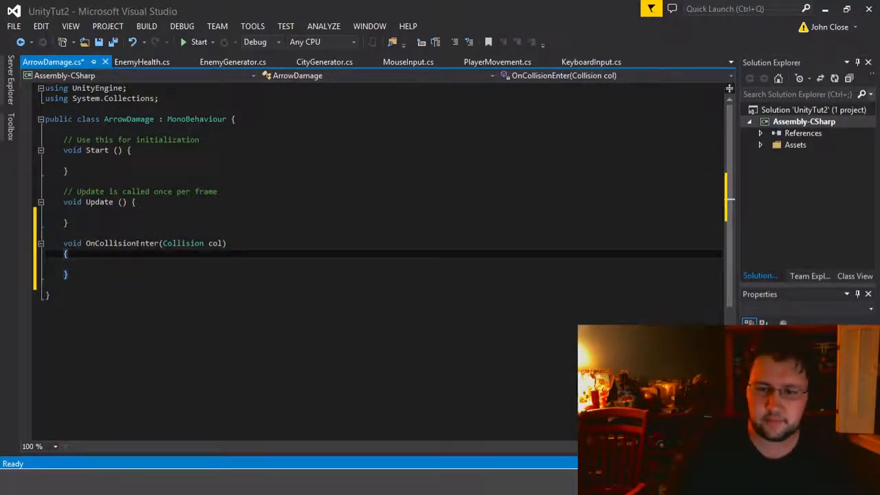
key("Down")
key("Down")
key("Down")
key("Up")
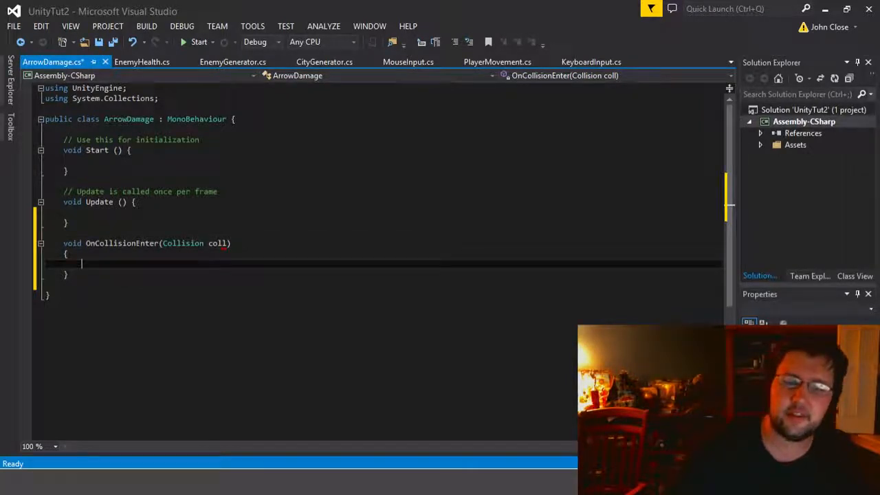
double_click(221, 244)
key("Down")
key("Down")
key("Down")
key("Up")
Step: Begin a coll.gameObject.SendMessage call in the OnCollisionEnter body with "ApplyDamage" as its first argument, ready for a second one
type("c")
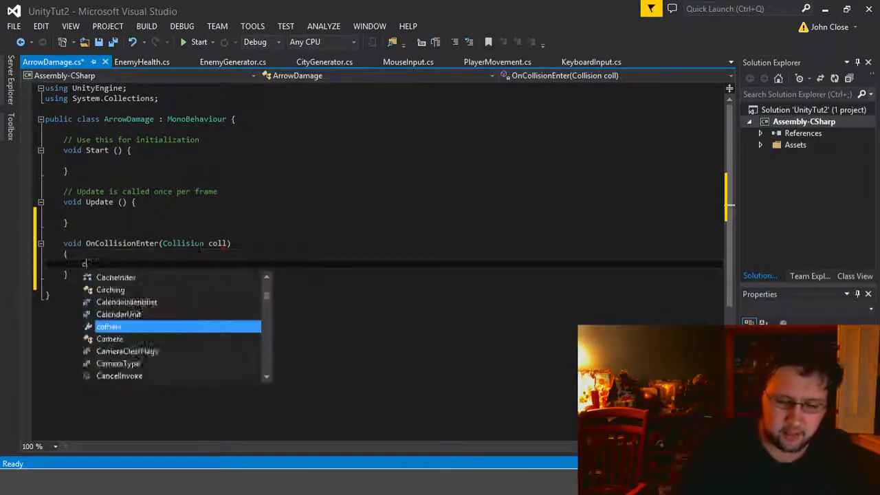
type("oll.gameObject")
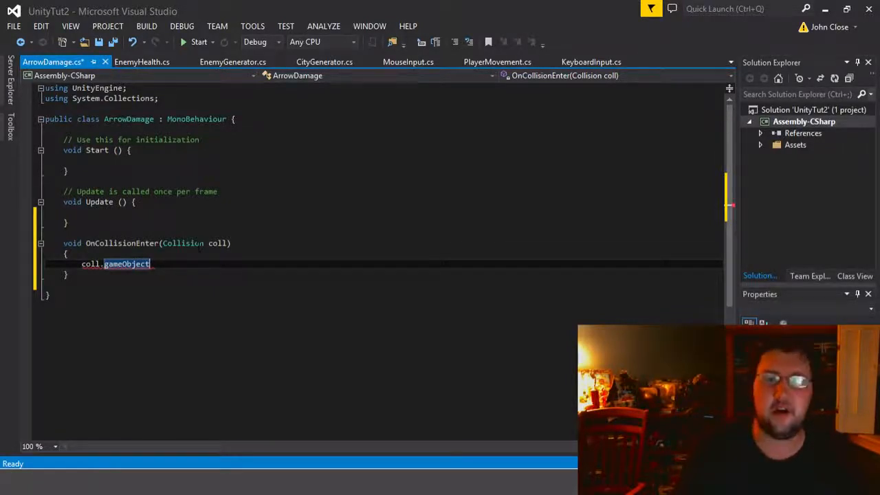
key("ctrl+s")
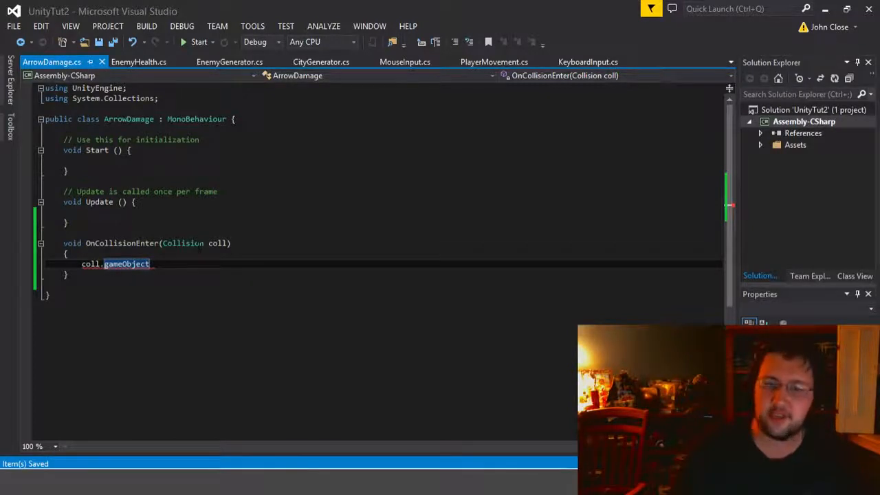
type(".")
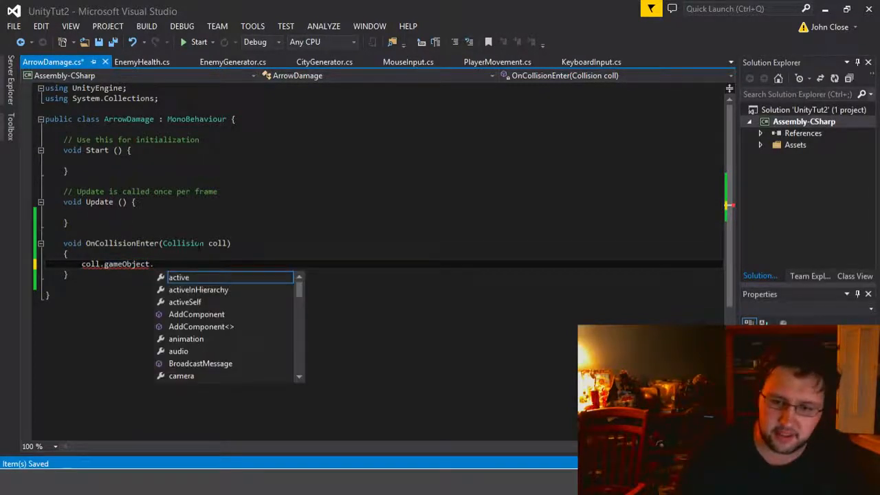
type("sen")
key("Tab")
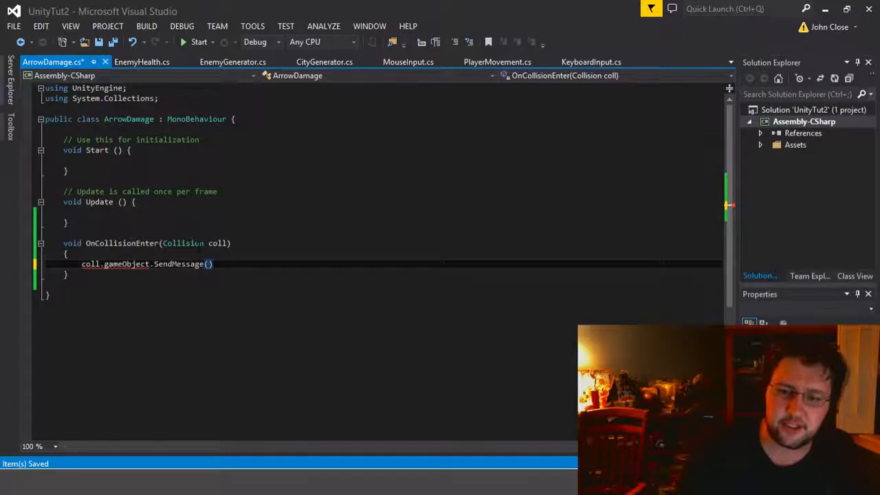
type("\"ApplyDamage")
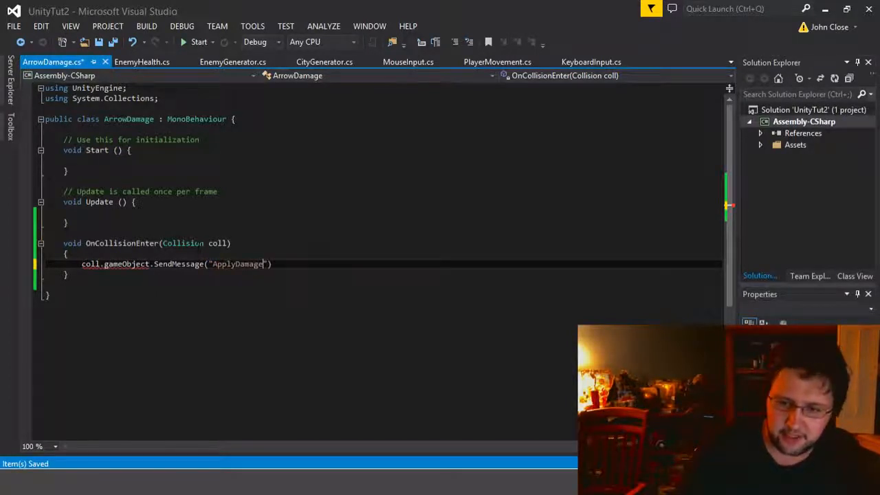
type("\",")
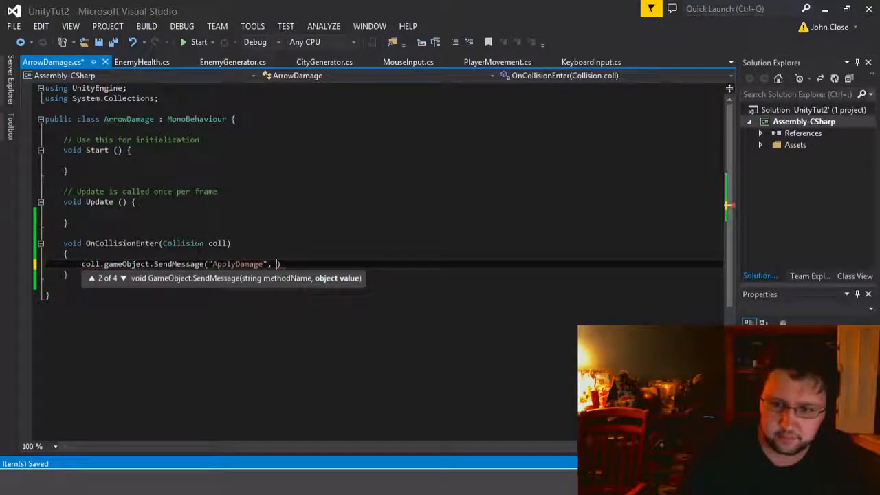
key("Up")
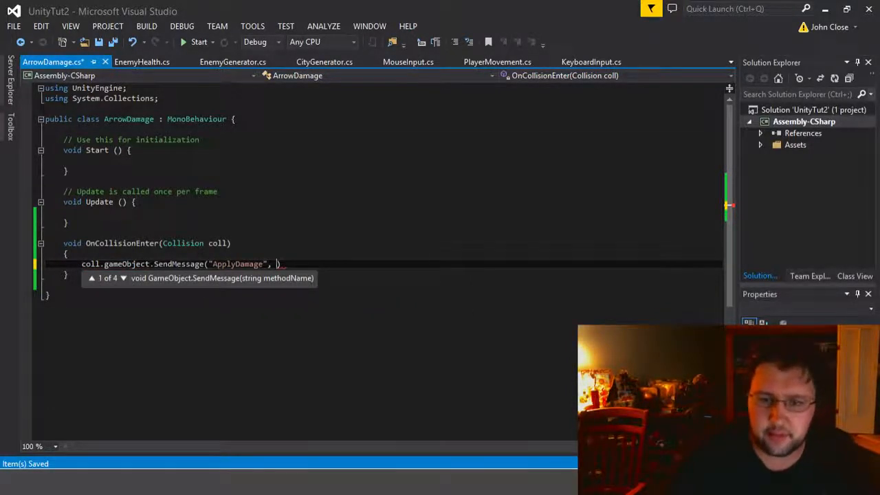
Step: Declare public float arrowDamage = 1; at the start of the ArrowDamage class and save the script
left_click(98, 140)
left_click(110, 129)
type("piblic")
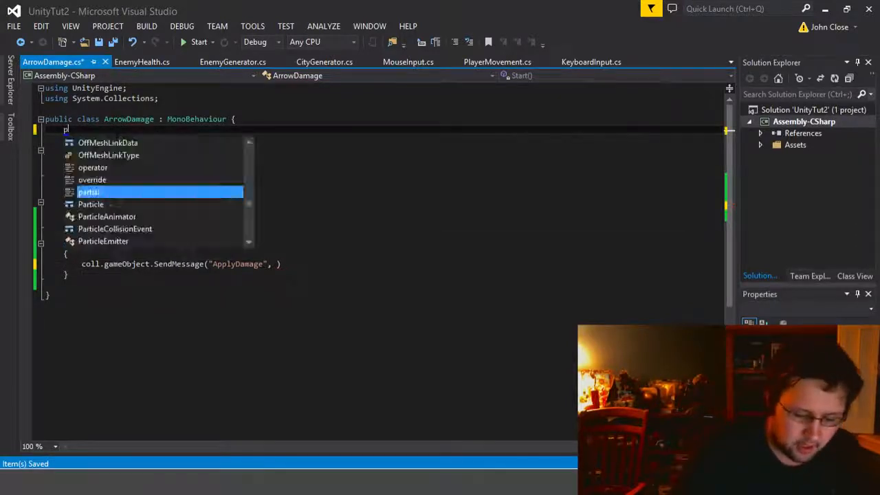
key("BackSpace")
key("BackSpace")
key("BackSpace")
key("BackSpace")
key("BackSpace")
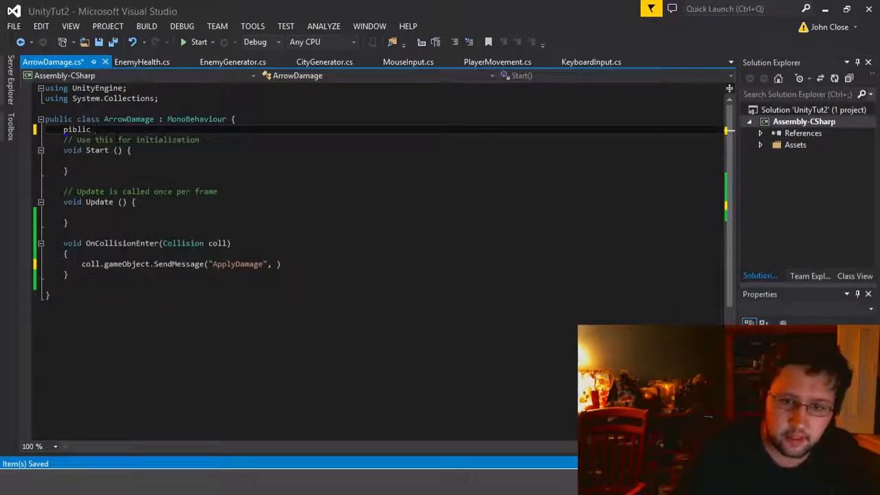
type("ubl")
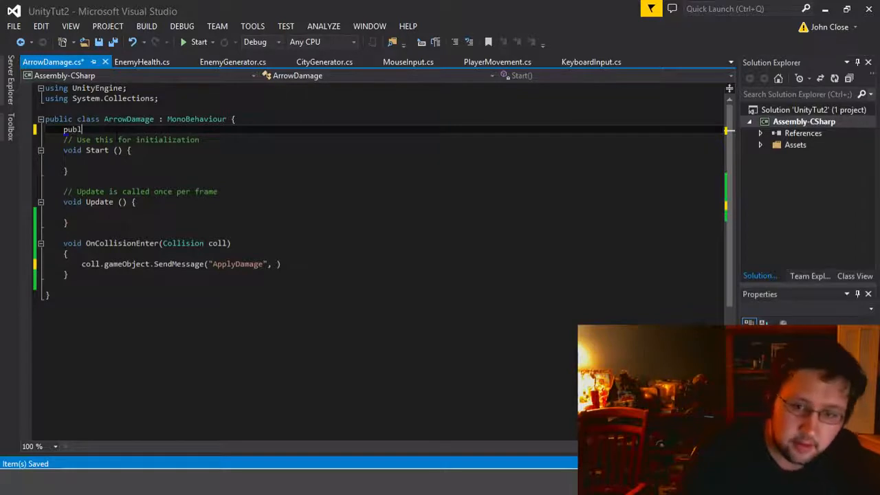
type("ic f")
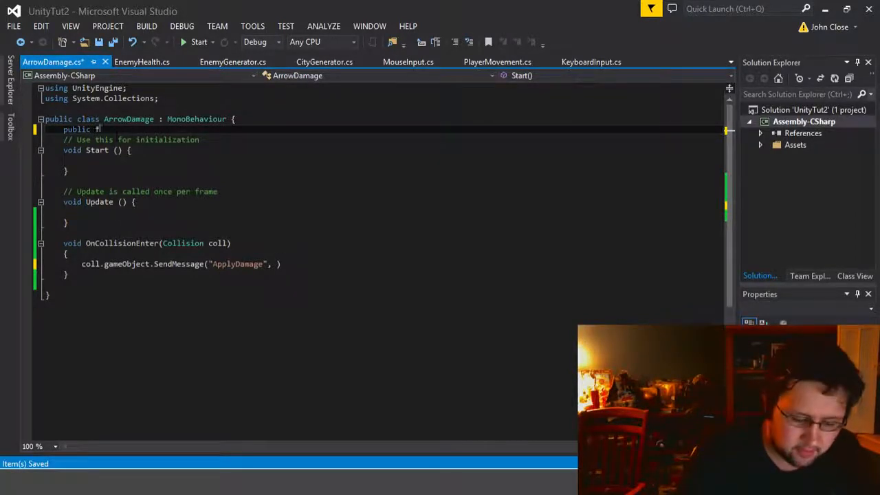
type("loat Arr")
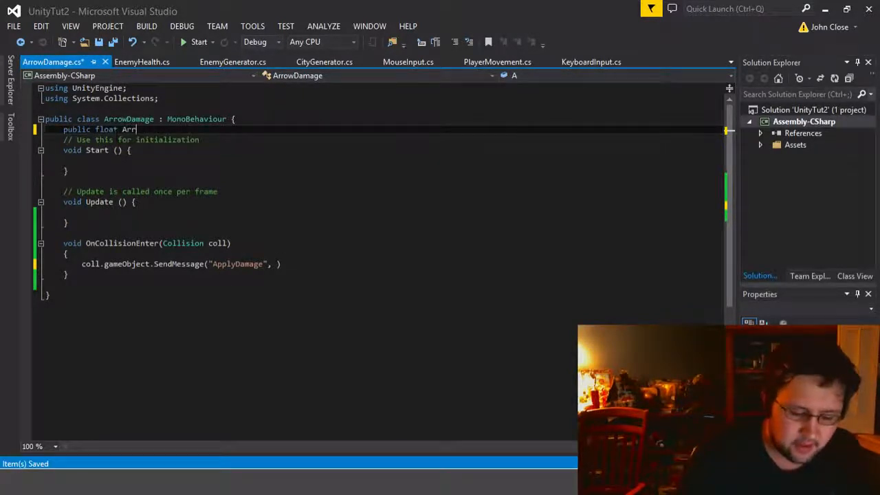
type("a")
key("BackSpace")
key("BackSpace")
key("BackSpace")
key("BackSpace")
type("arrowDamage = 1;")
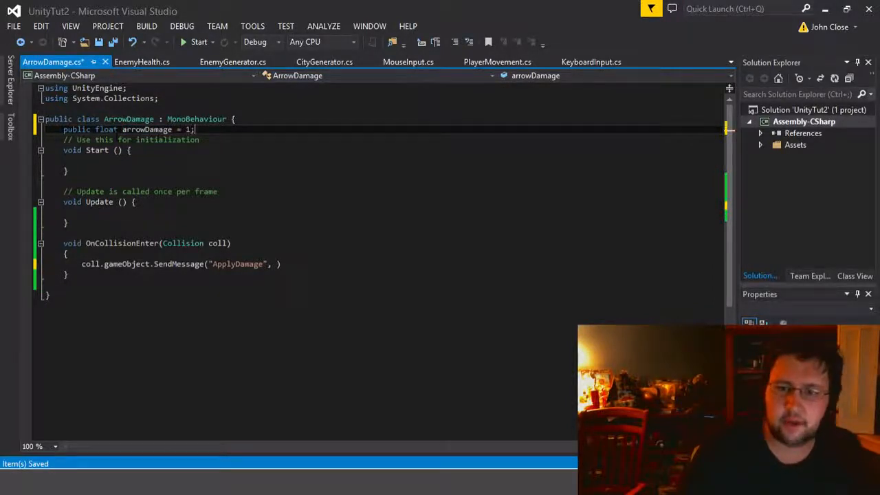
key("ctrl+s")
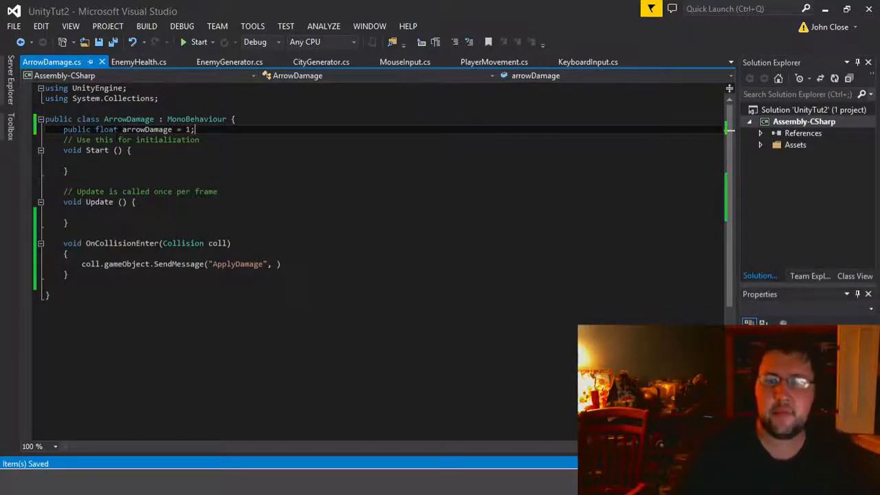
Step: Write the arrowDamage default value as the float literal 1f and save the script
key("Left")
type("f")
key("Right")
key("BackSpace")
type(";")
key("ctrl+s")
Step: Complete the SendMessage call with the arguments arrowDamage and SendMessageOptions.DontRequireReceiver, end it with a semicolon, and save the script
left_click(278, 264)
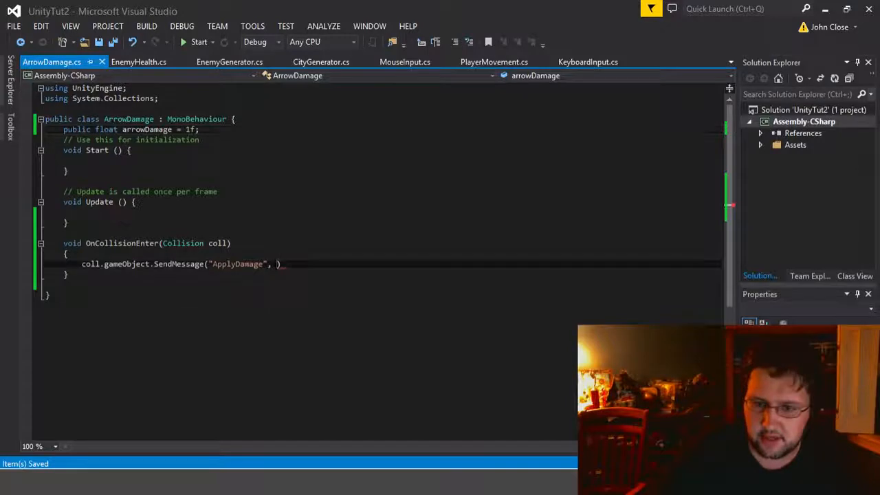
type("arrowDamage")
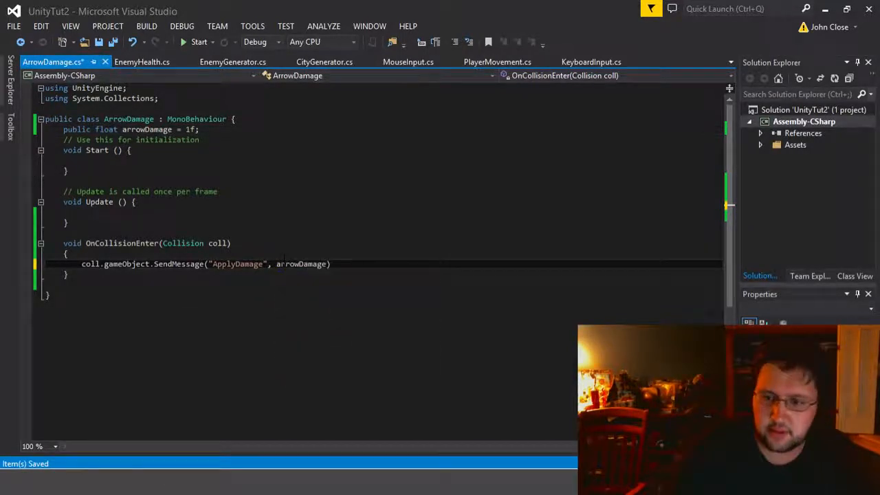
type(",")
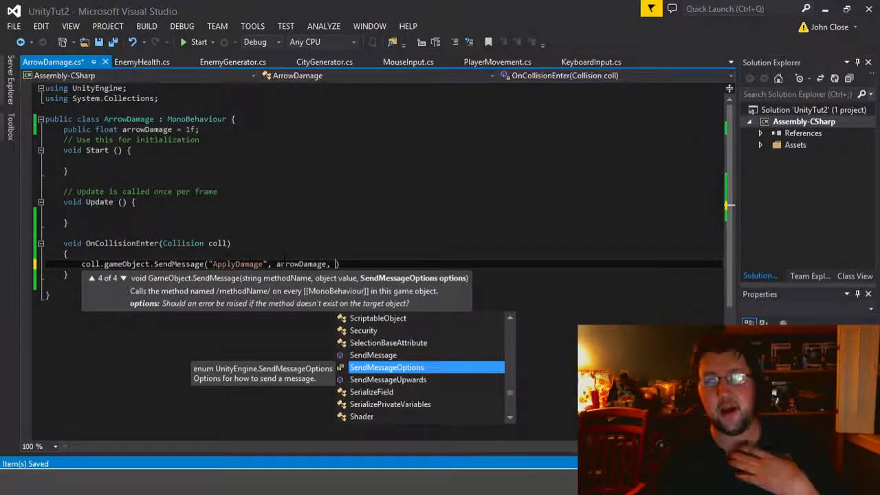
key("Tab")
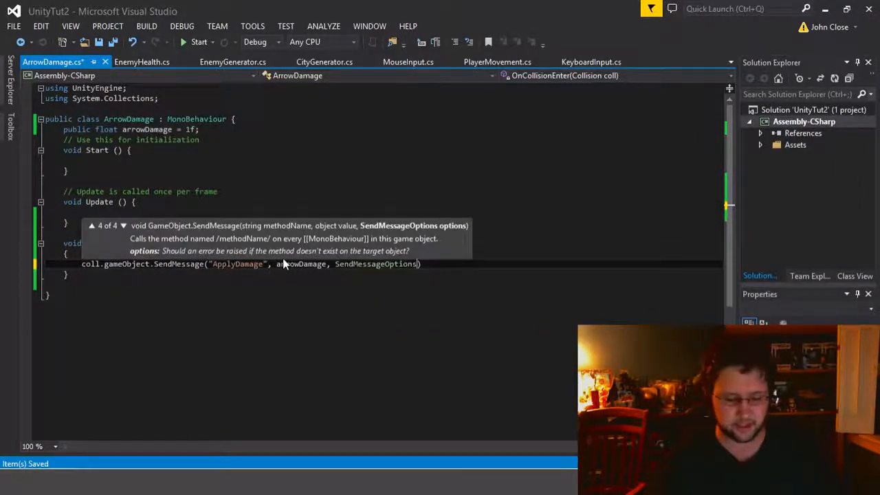
type(".")
key("Up")
key("Tab")
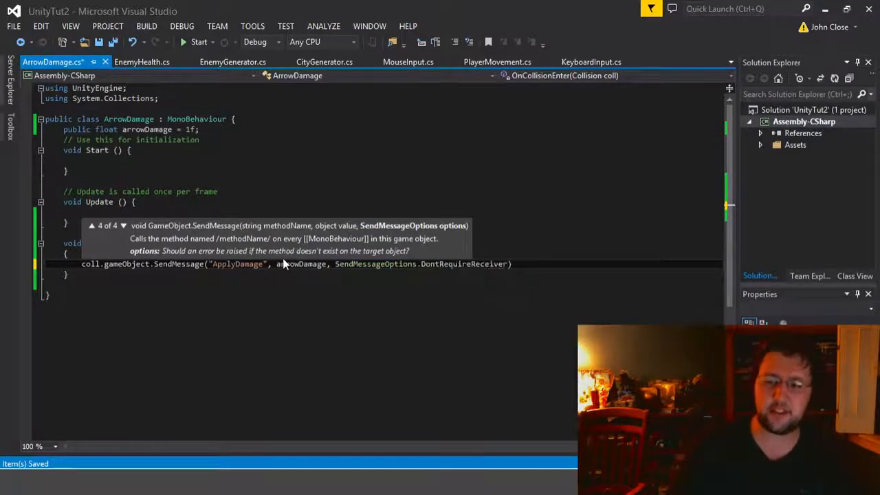
type(";")
key("ctrl+s")
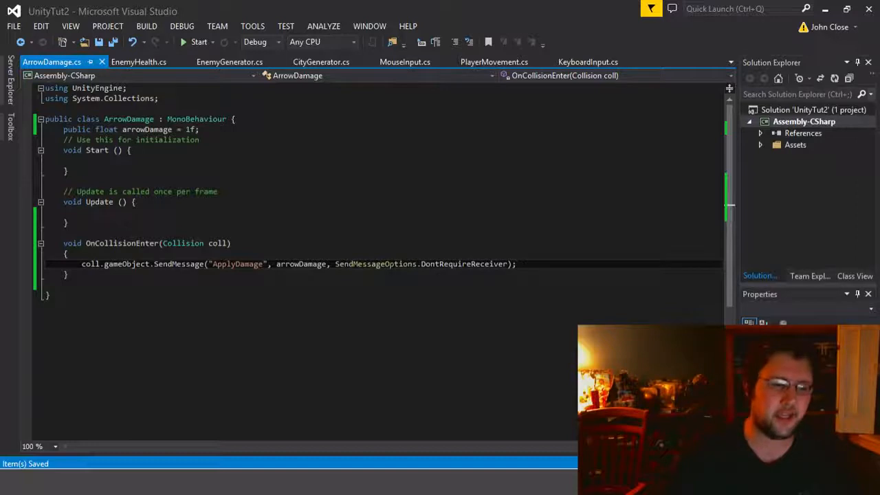
Step: Review the SendMessage statement's ApplyDamage method name, arrowDamage value and DontRequireReceiver option
double_click(452, 264)
double_click(233, 263)
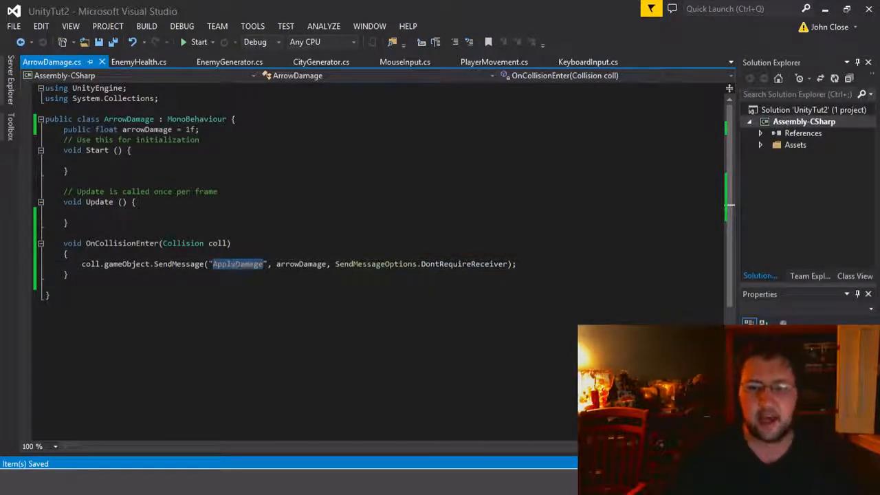
double_click(452, 263)
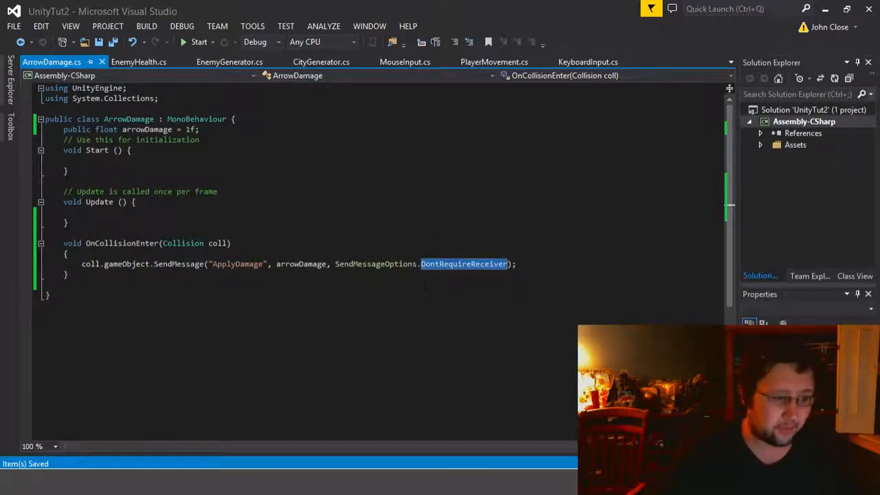
left_click(453, 263)
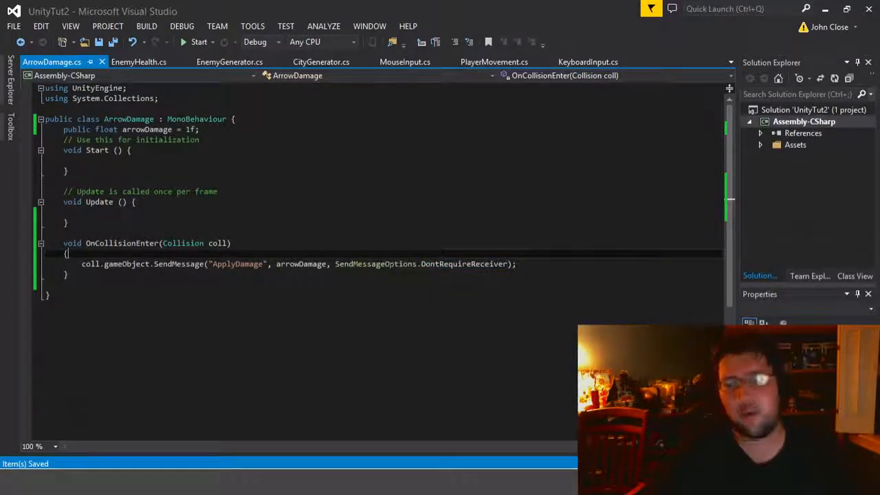
left_click_drag(81, 263, 515, 263)
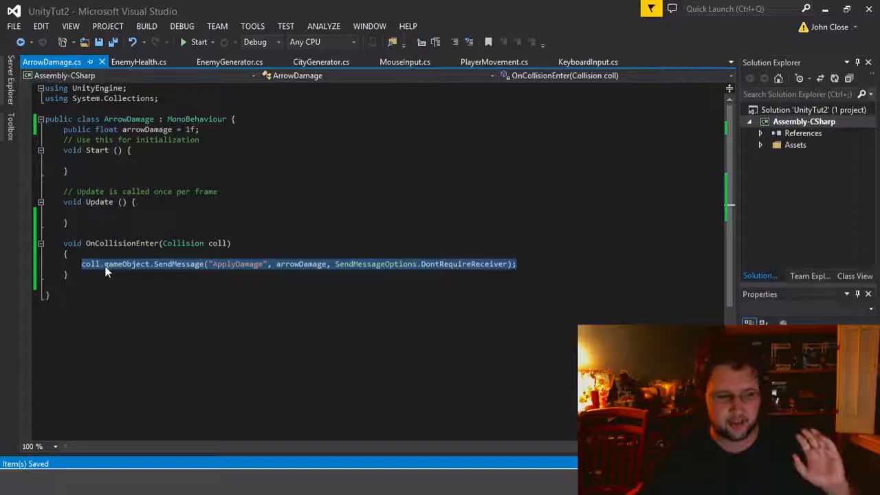
double_click(301, 264)
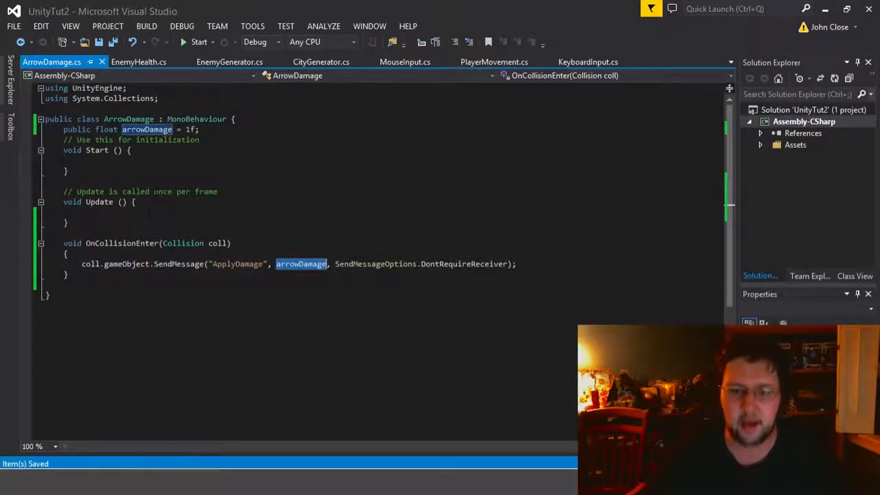
left_click(148, 212)
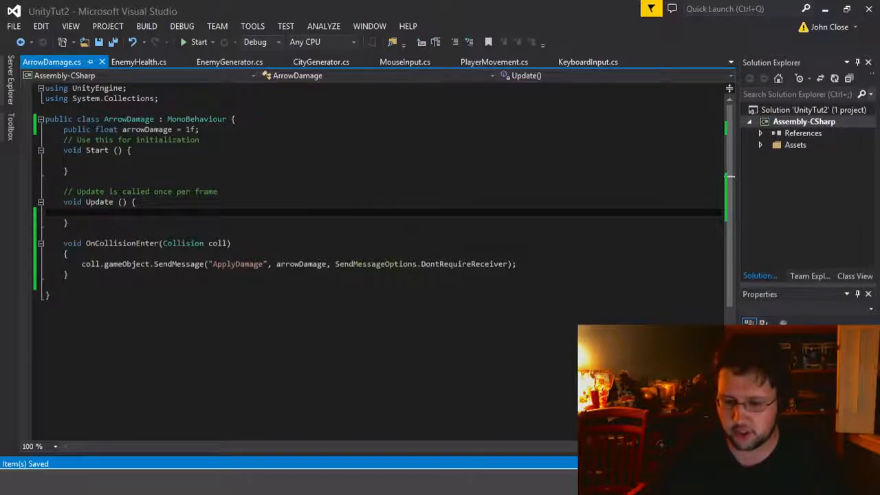
Step: Switch to the Unity editor and add a cylinder 3D object to the scene
key("alt+Tab")
left_click(199, 358)
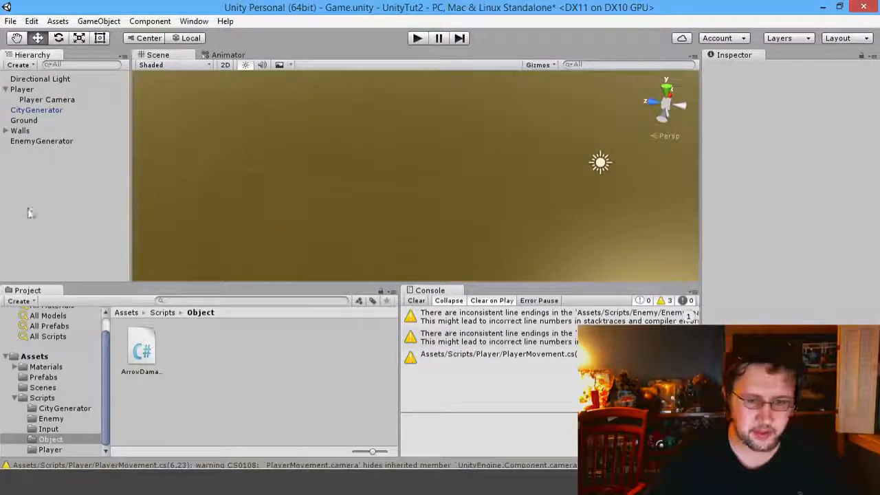
right_click(30, 171)
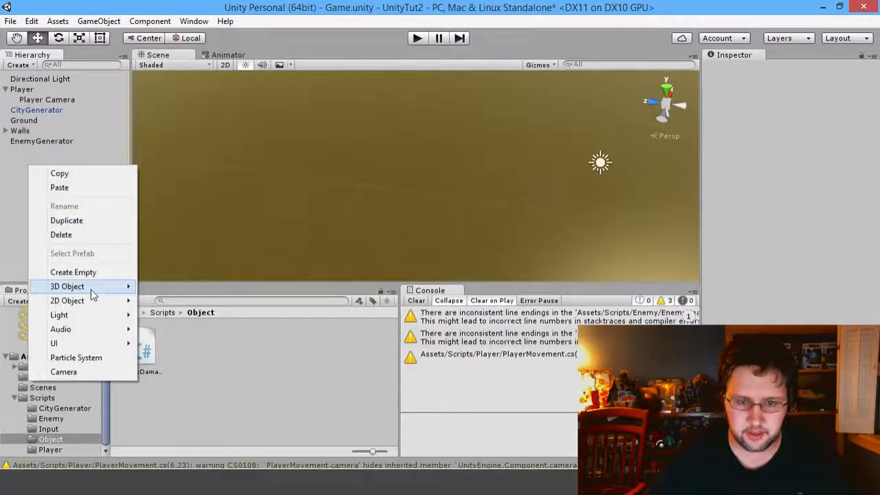
mouse_move(90, 289)
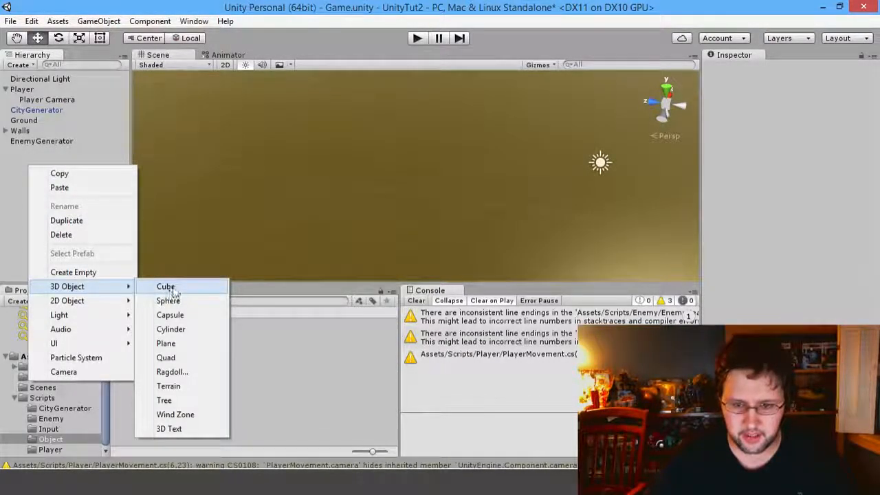
left_click(182, 330)
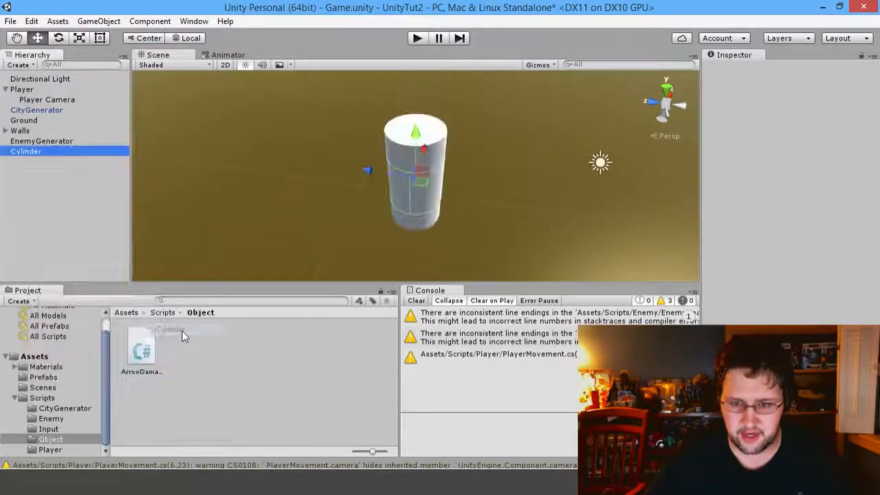
Step: Create an empty game object in the scene and rename it Arrow
right_click(46, 186)
left_click(38, 276)
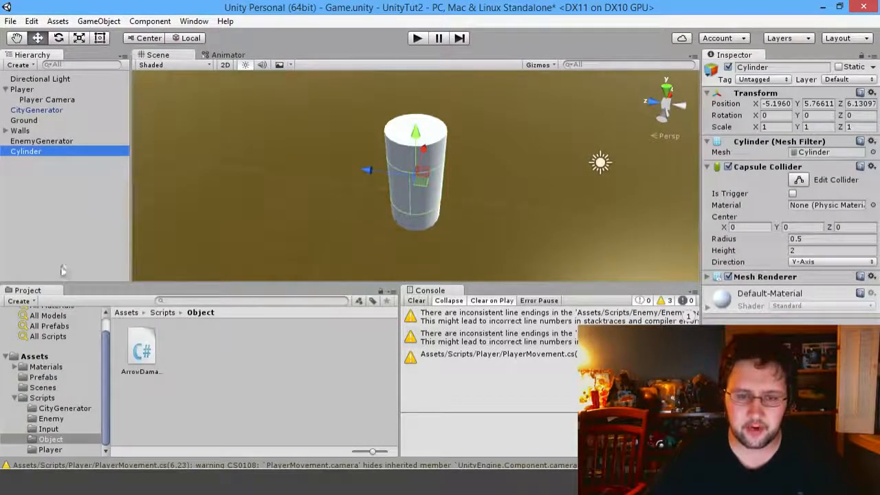
left_click(54, 269)
right_click(67, 254)
left_click(114, 362)
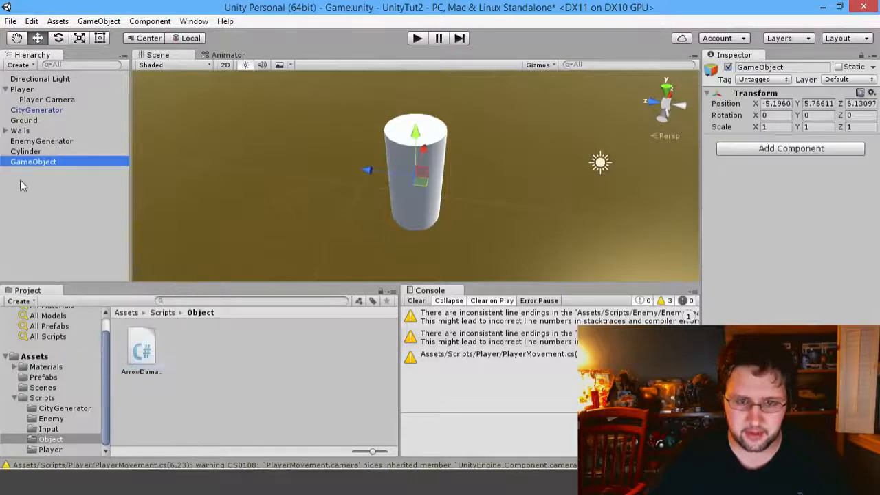
left_click(31, 163)
type("A")
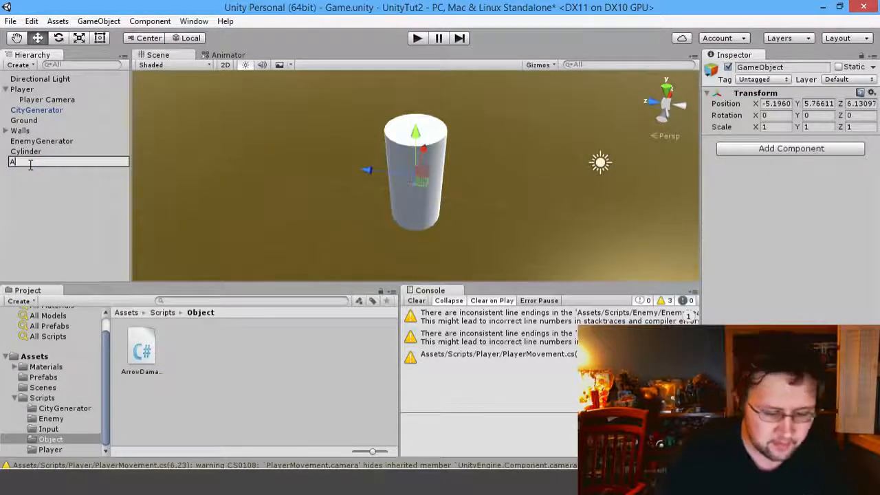
type("rrow")
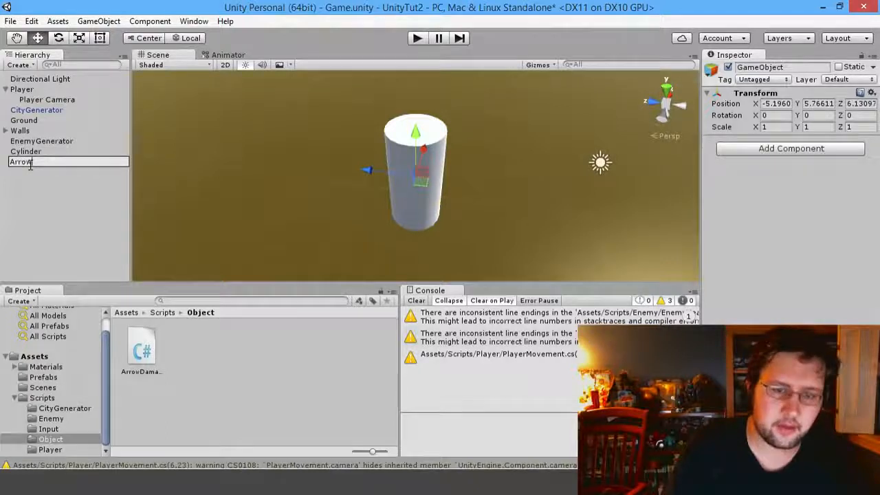
key("Return")
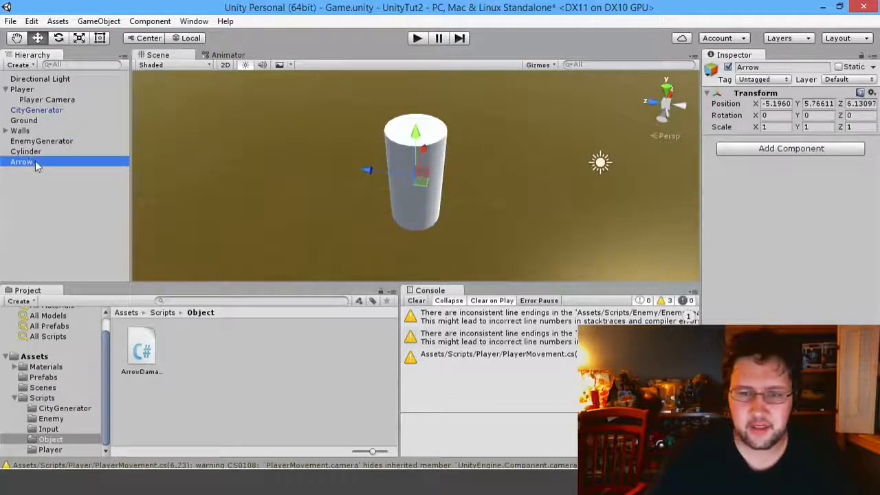
Step: Make the Cylinder a child of Arrow and set its X rotation to 90
left_click_drag(35, 152, 33, 162)
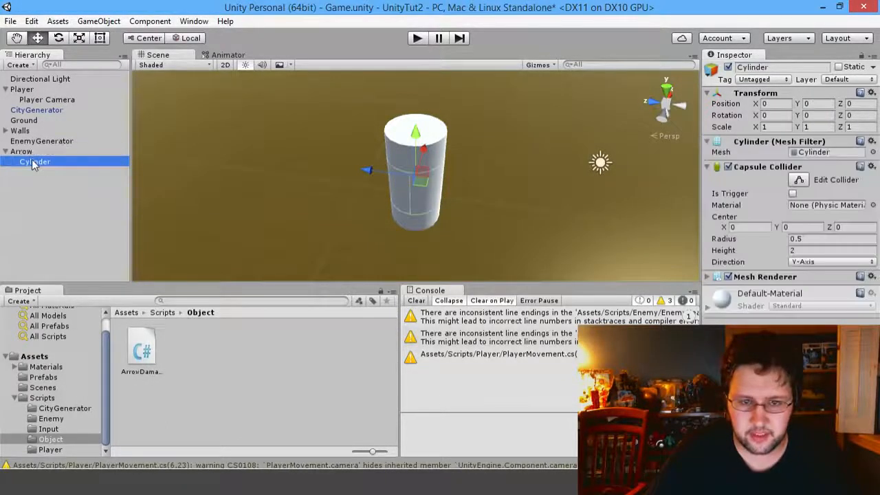
left_click(770, 116)
type("90")
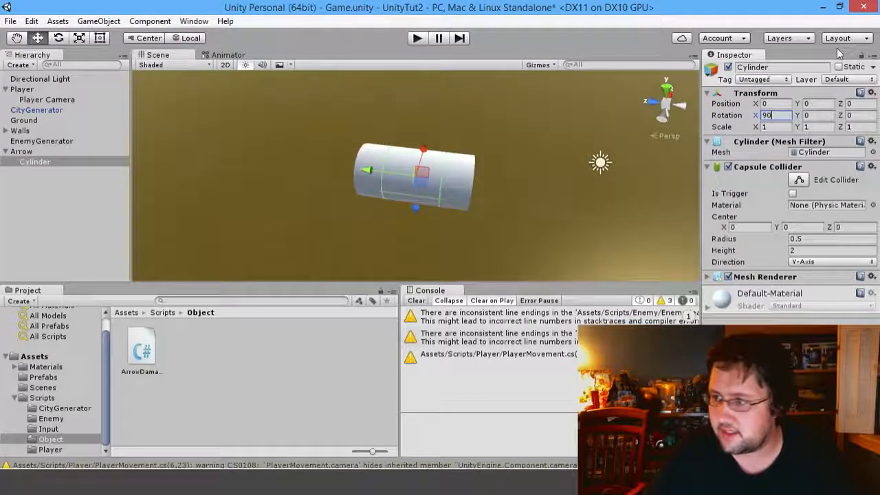
Step: Thin the Cylinder by setting its X and Z scale to 0.01
left_click(782, 126)
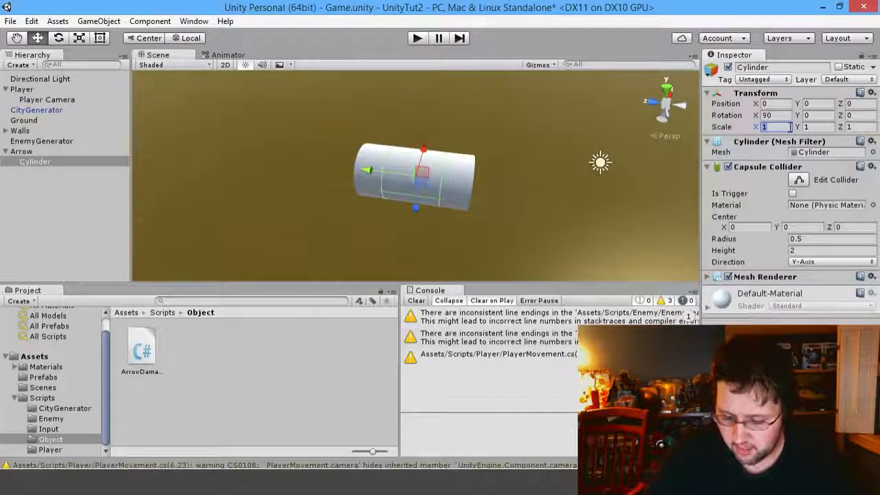
type("0.01")
key("Tab")
key("Tab")
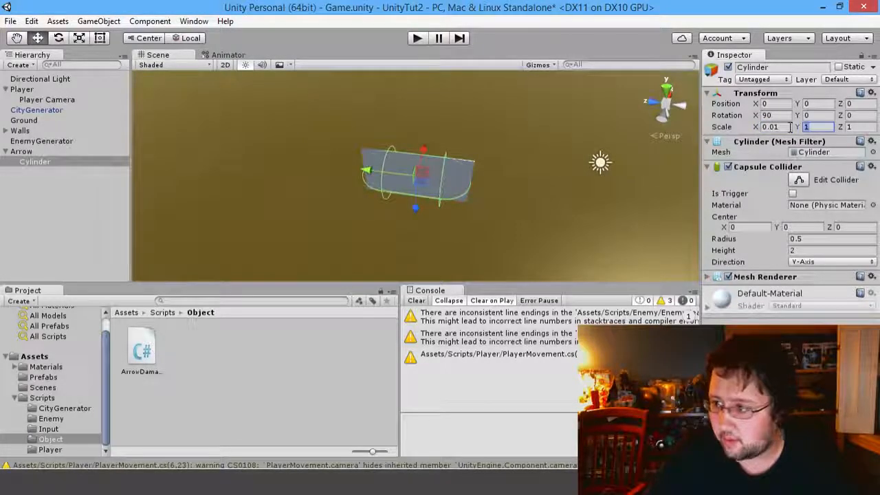
type("0.01")
scroll(499, 219, "up", 1)
scroll(369, 153, "up", 4)
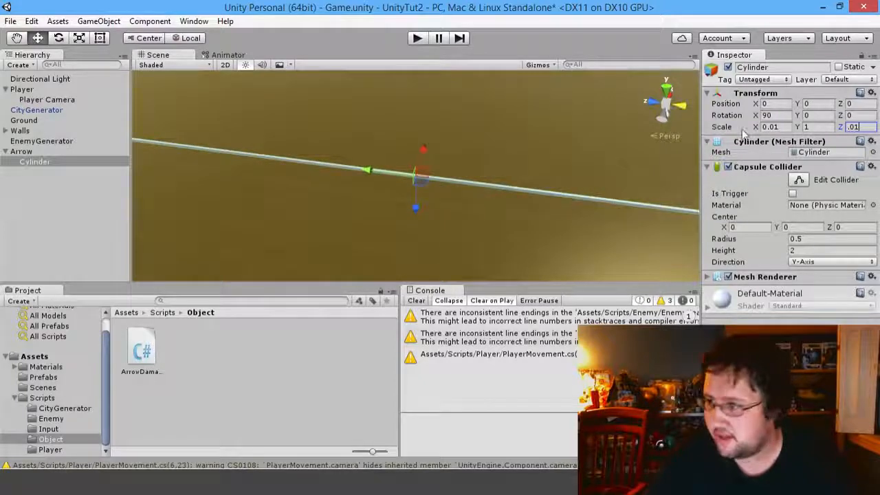
Step: Set the Cylinder's X and Z scale to 0.05
left_click(769, 126)
type("0.05")
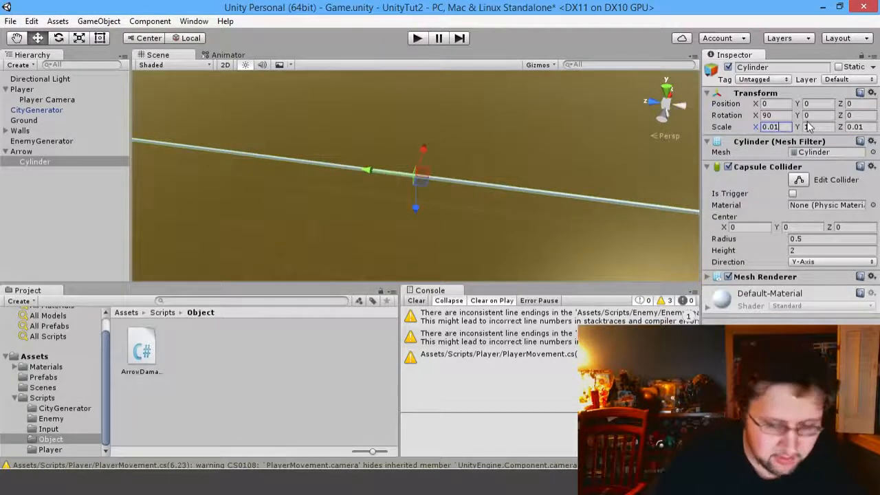
key("Tab")
key("Tab")
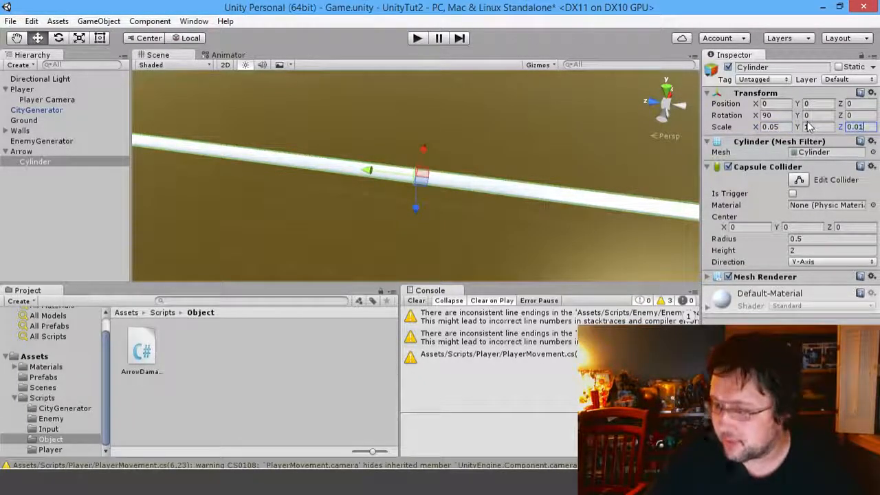
type("0.05")
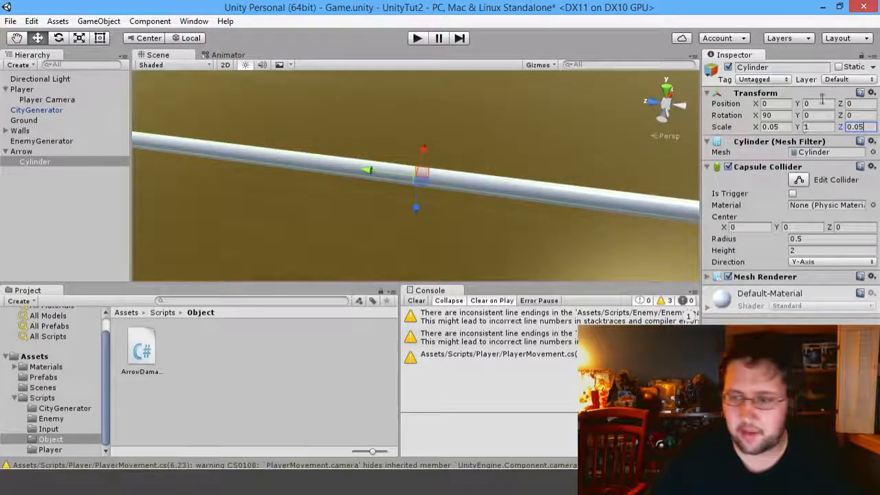
mouse_move(421, 132)
right_mouse_down()
mouse_move(333, 134)
mouse_move(573, 151)
mouse_move(419, 129)
mouse_move(443, 137)
mouse_move(413, 156)
mouse_move(421, 141)
right_mouse_up()
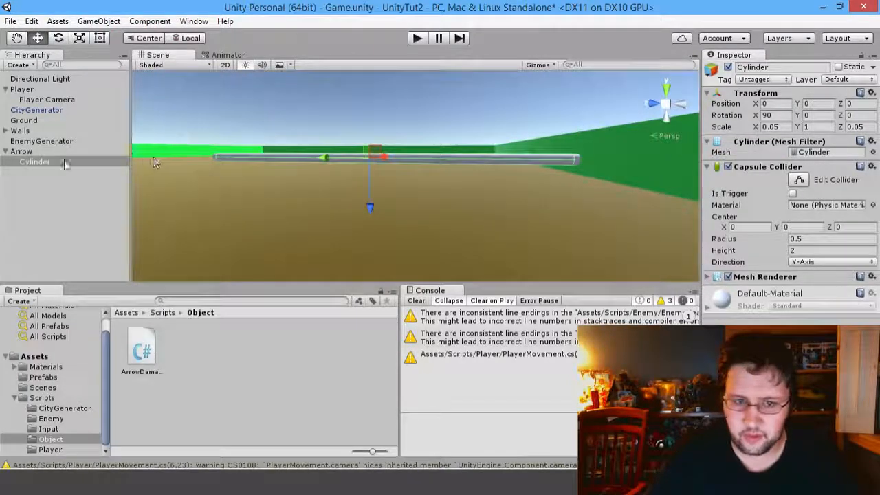
Step: Add a cube as a child of Arrow and set its X scale to 0.1
left_click(57, 153)
right_click(48, 153)
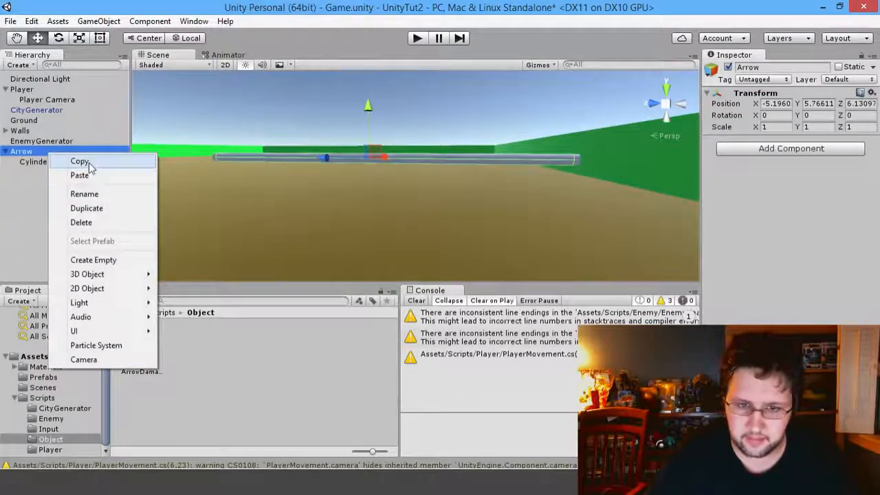
mouse_move(108, 276)
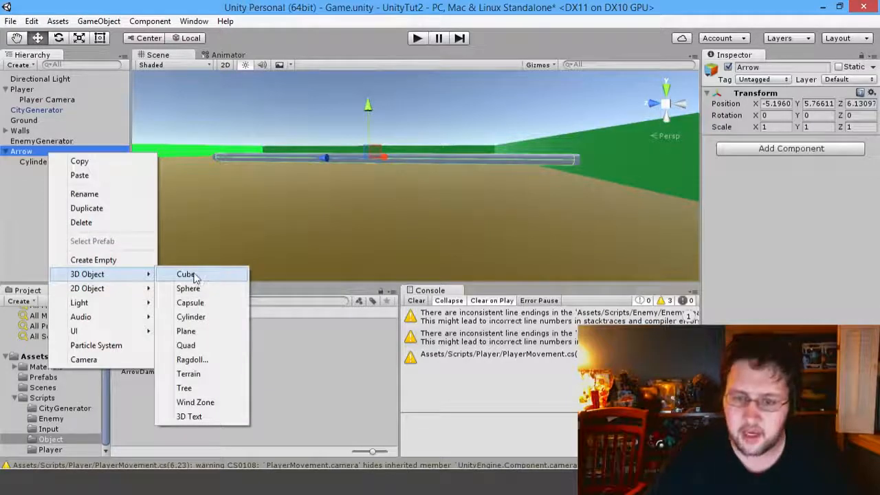
left_click(191, 273)
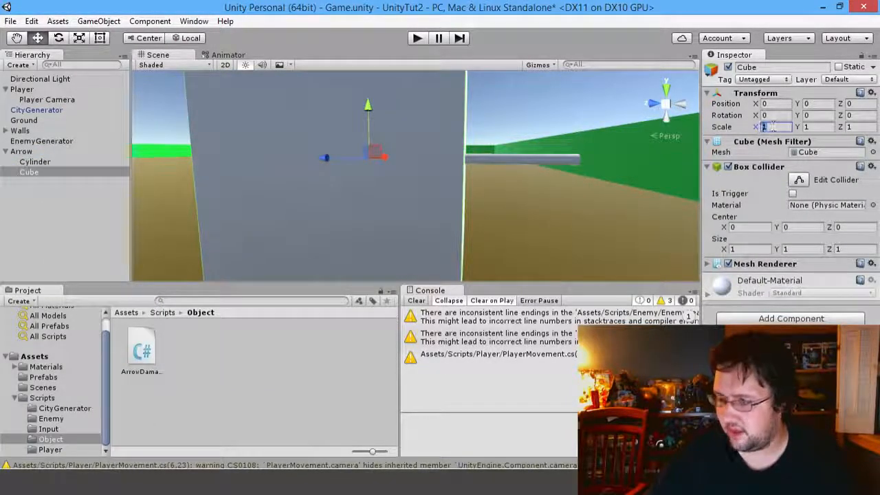
left_click(763, 127)
type("0")
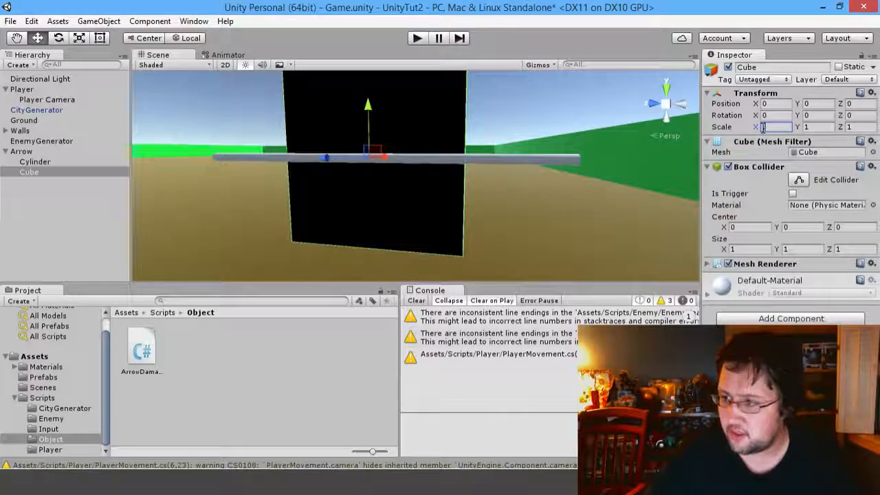
type(".1")
left_click_drag(610, 181, 406, 183, "alt")
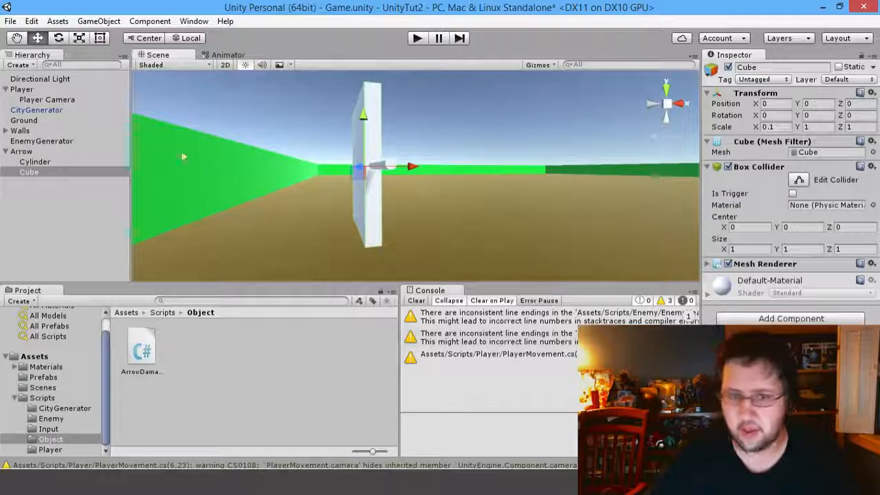
Step: Set the Cylinder's X and Z scale back to 0.01
left_click(55, 162)
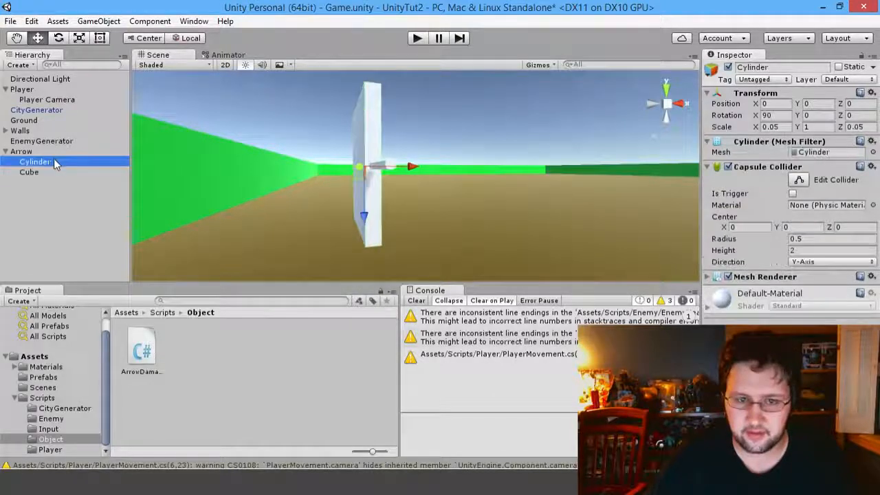
left_click(778, 127)
type("0.01")
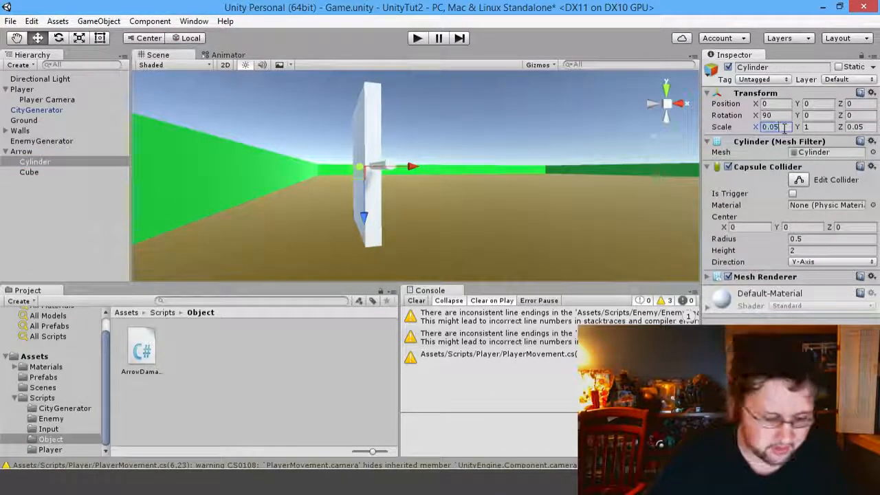
key("Tab")
key("Tab")
type("0.01")
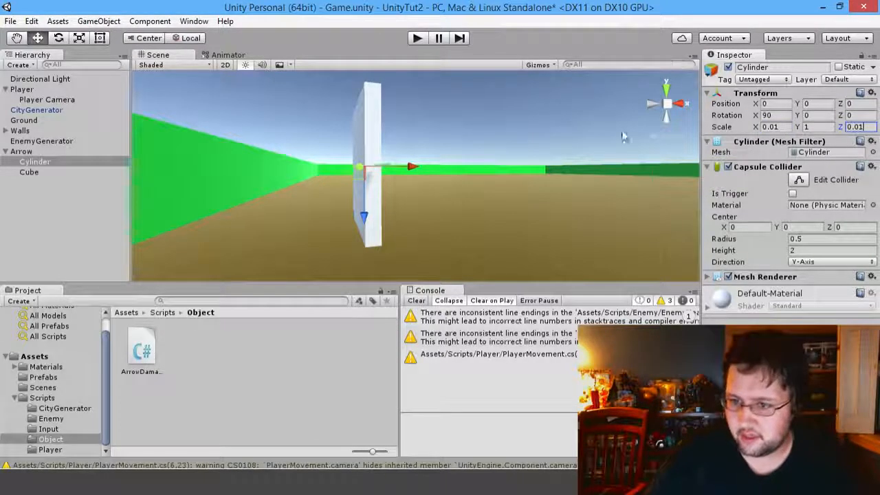
Step: Set the Cube's scale to 0.05 on the X, Y and Z axes
left_click(374, 193)
left_click(768, 127)
type(".05")
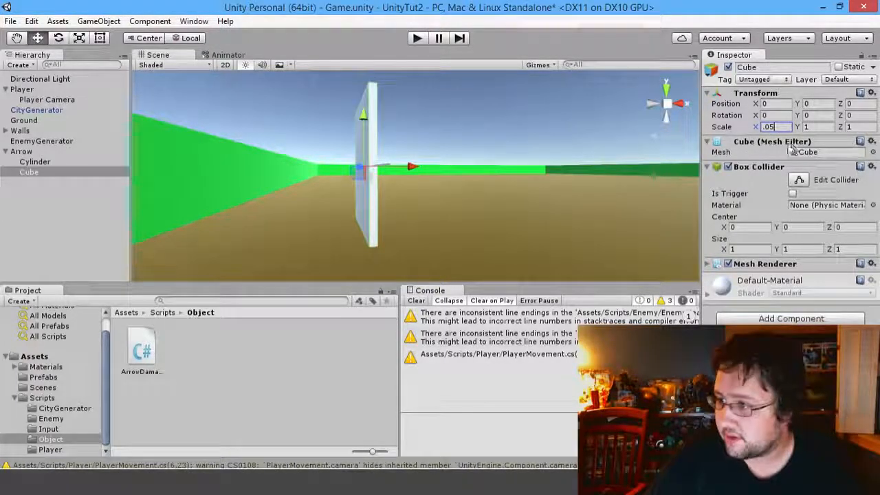
left_click(855, 126)
type(".05")
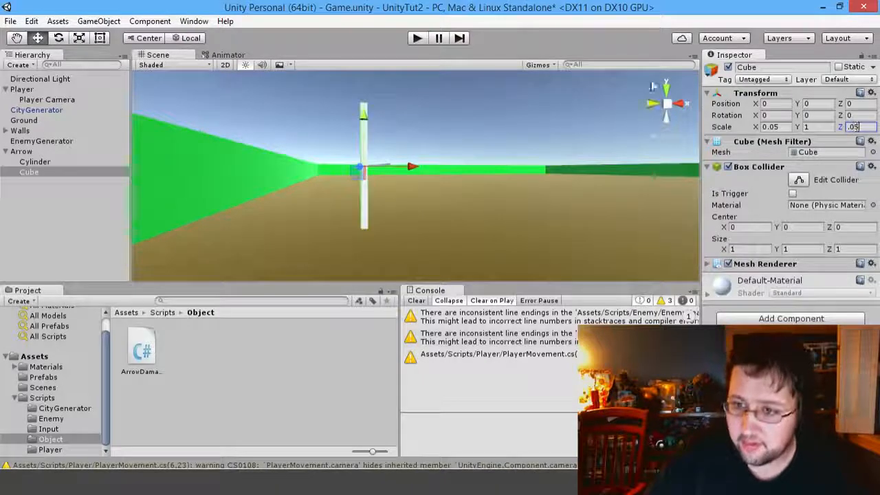
left_click_drag(440, 158, 643, 149, "alt")
left_click(817, 126)
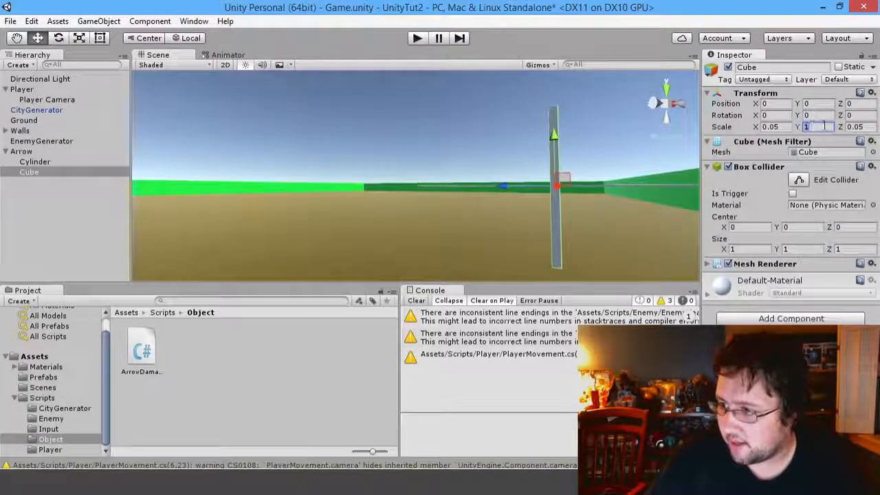
type(".05")
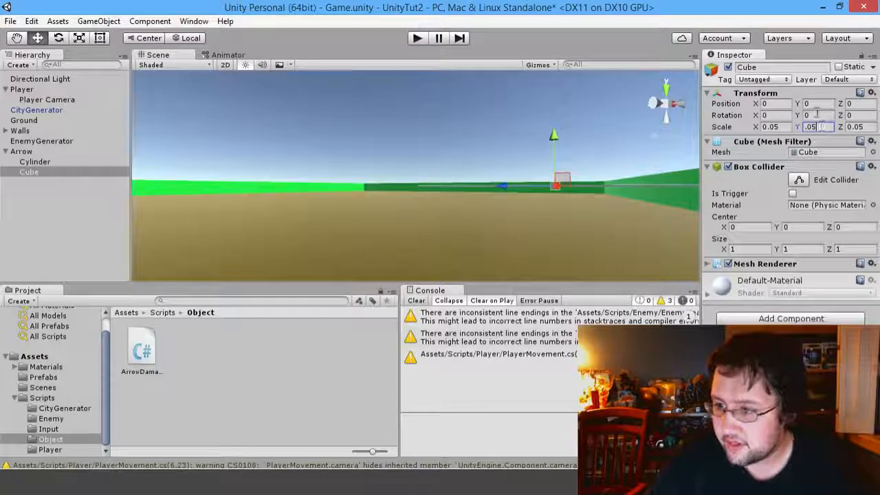
left_click_drag(605, 149, 570, 172, "alt")
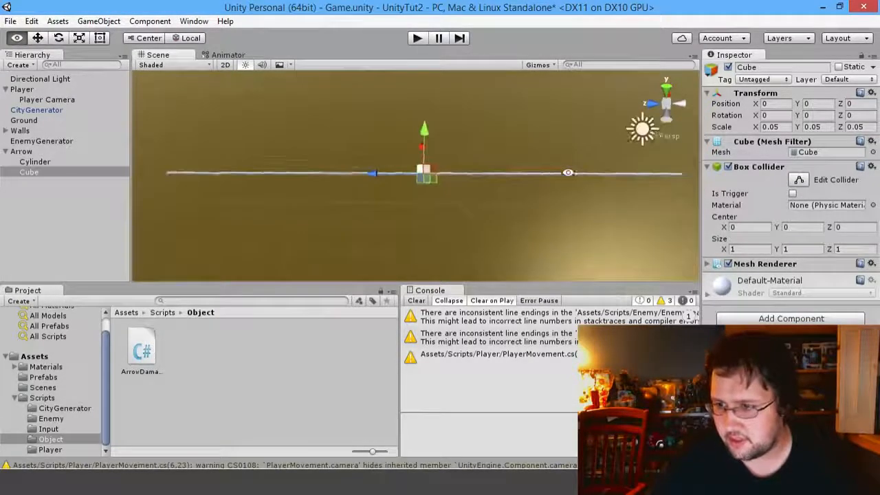
Step: Shorten the Cylinder by setting its Y scale to 0.5
left_click(486, 173)
left_click(75, 152)
left_click(62, 162)
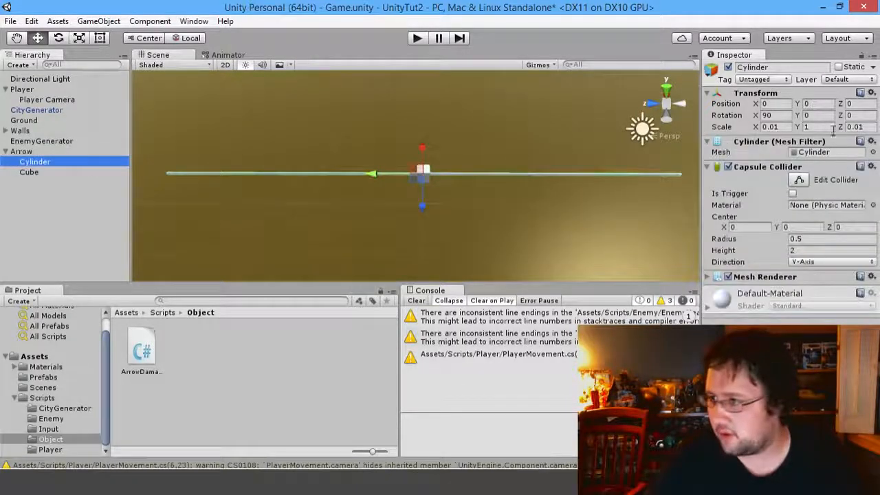
left_click(829, 126)
key("BackSpace")
type(".5")
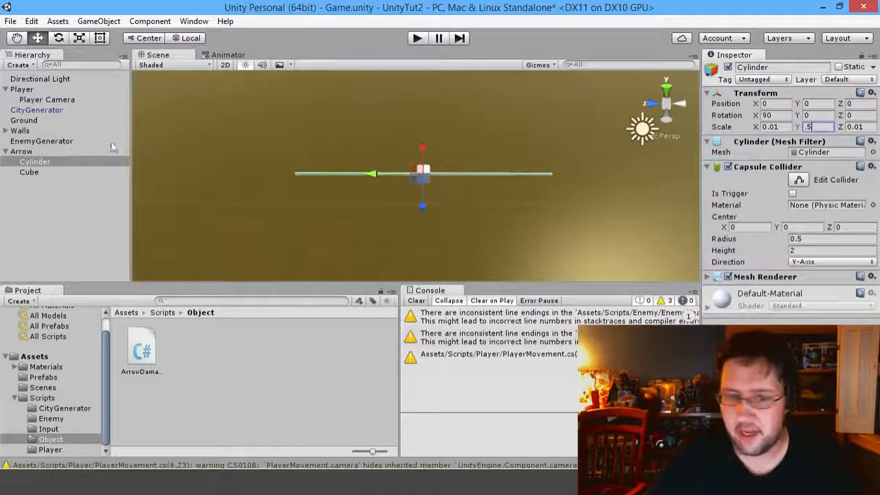
Step: Move the Cube along Z to the end of the shaft, at about 0.502, and set its X scale to 0.01
left_click(59, 170)
left_click_drag(378, 177, 256, 159)
left_click(776, 127)
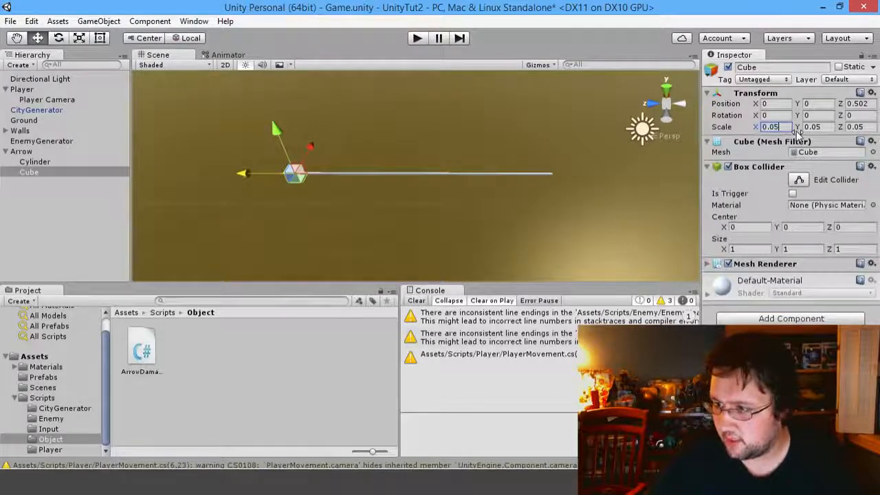
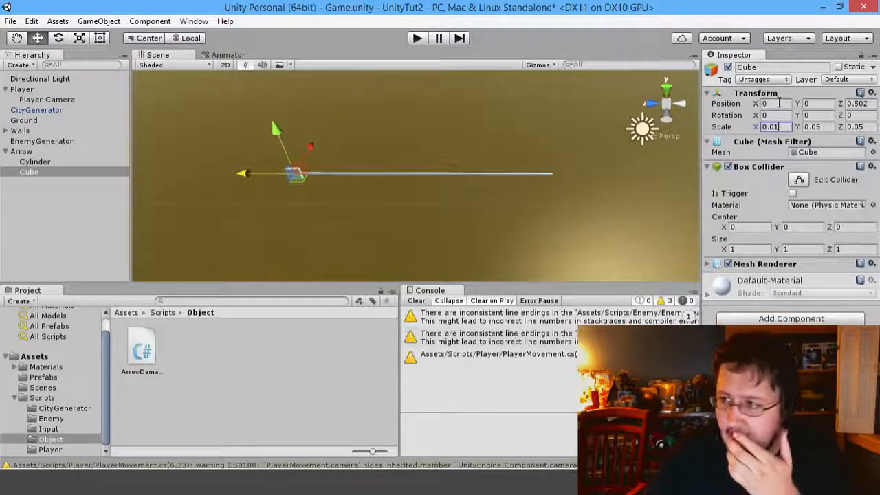
Step: Set the Cube's X rotation to 45 and its Z position to 0.5
left_click_drag(756, 115, 782, 120)
type("45")
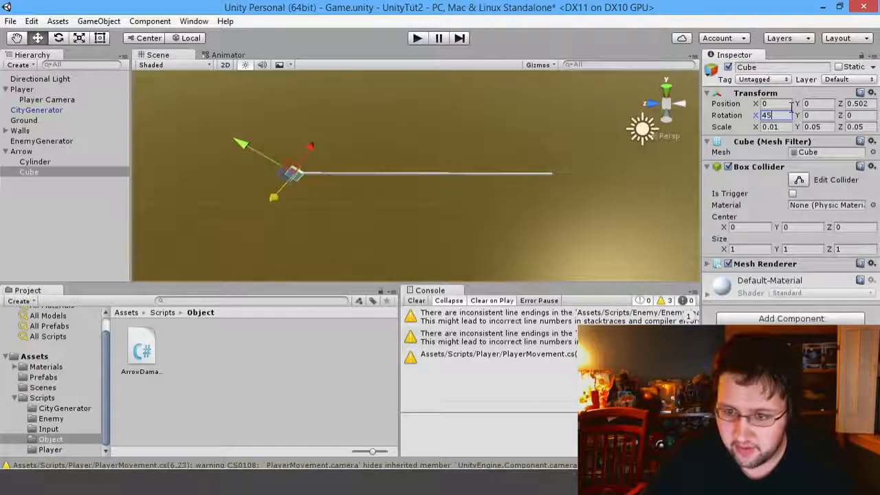
key("Return")
left_click_drag(388, 180, 635, 115, "alt")
left_click(859, 103)
type("0")
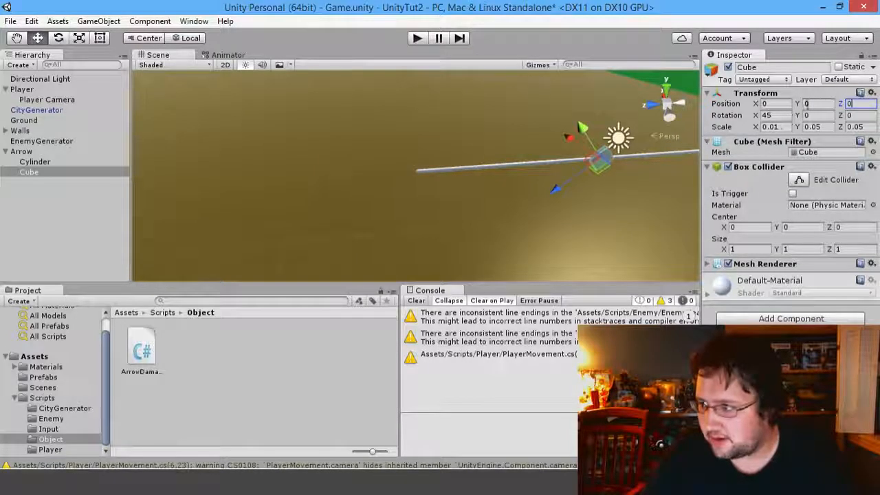
type(".5")
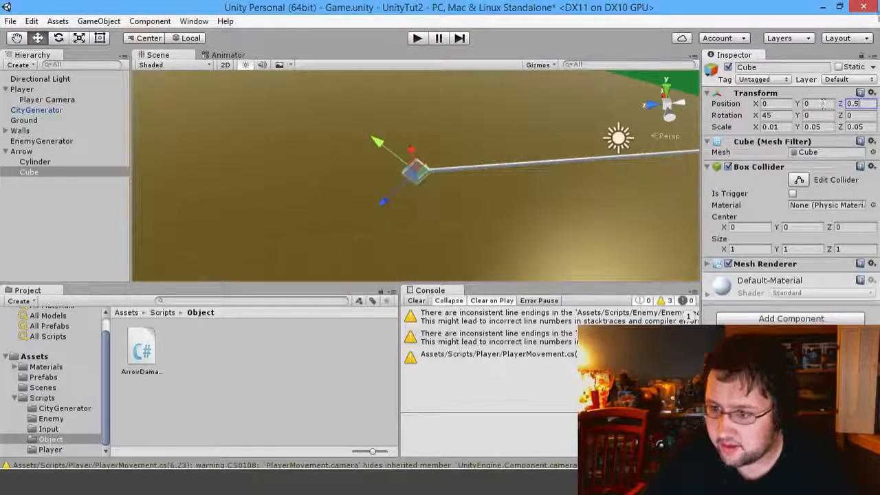
Step: Enlarge the Cube at the shaft's end by setting its Y and Z scale to 0.1
scroll(439, 181, "up", 5)
scroll(438, 183, "down", 5)
left_click_drag(438, 180, 426, 143, "alt")
scroll(426, 143, "up", 3)
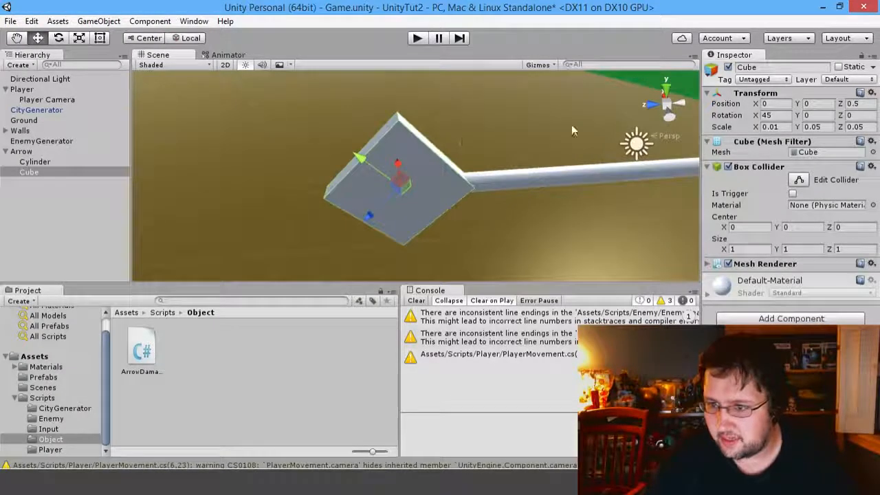
left_click(824, 128)
type("0.10.1")
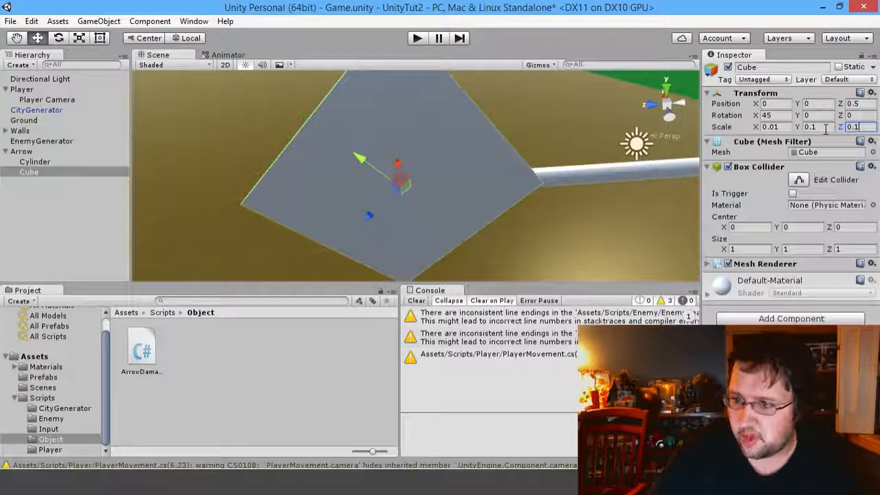
scroll(548, 159, "down", 5)
left_click_drag(510, 144, 446, 141, "alt")
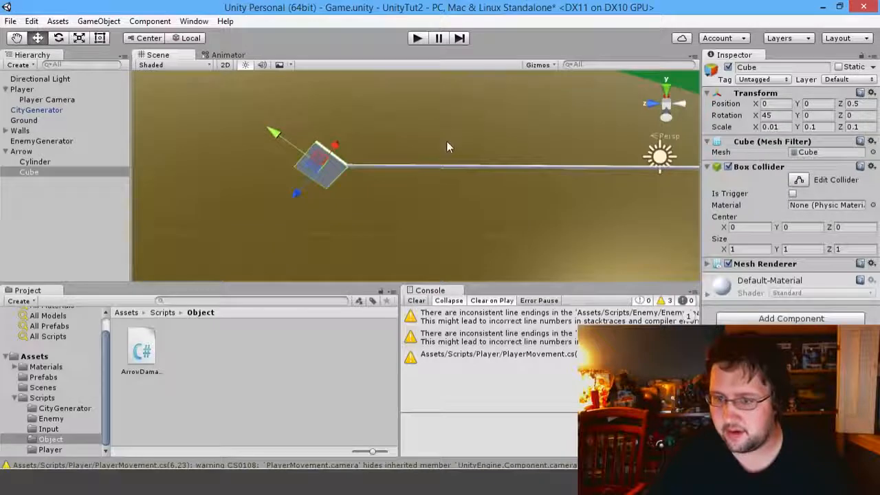
Step: Duplicate the Arrow's Cube twice
left_click(43, 172)
key("ctrl+d")
key("ctrl+d")
Step: Move both duplicates, Cube (1) and Cube (2), to the opposite end of the shaft by setting their Z position to -0.5
left_click(51, 182)
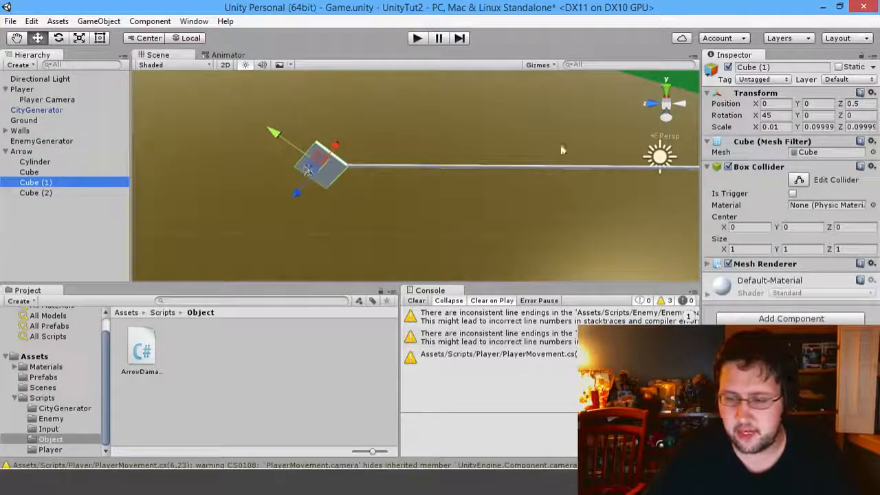
left_click(849, 103)
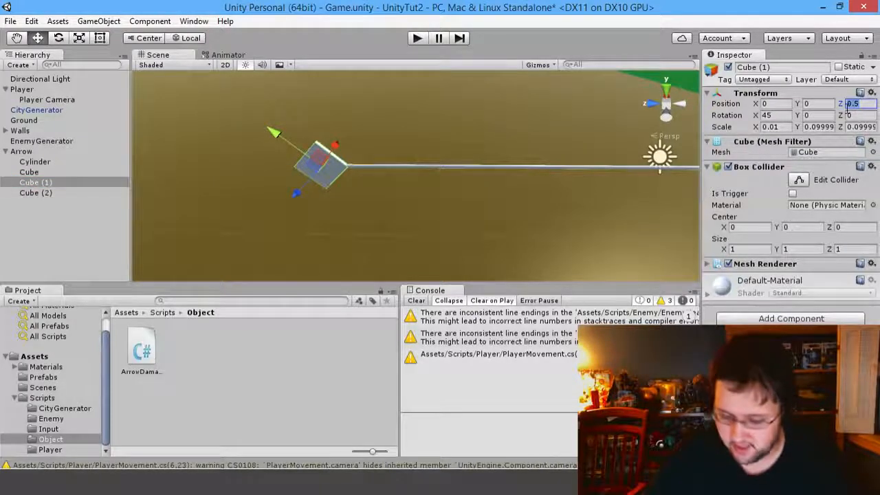
type("-")
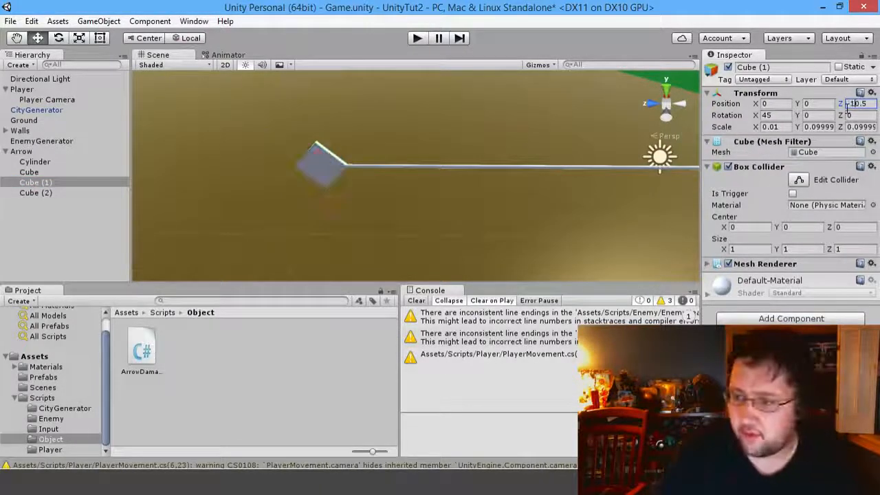
key("Return")
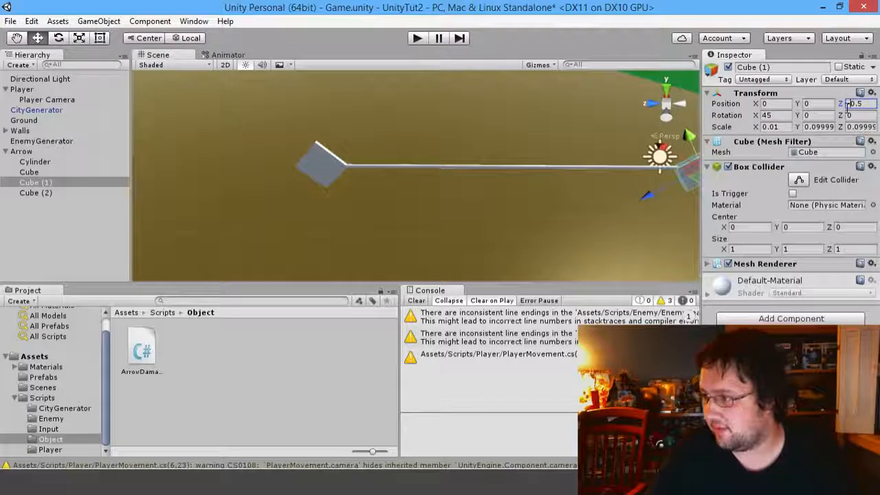
left_click(36, 193)
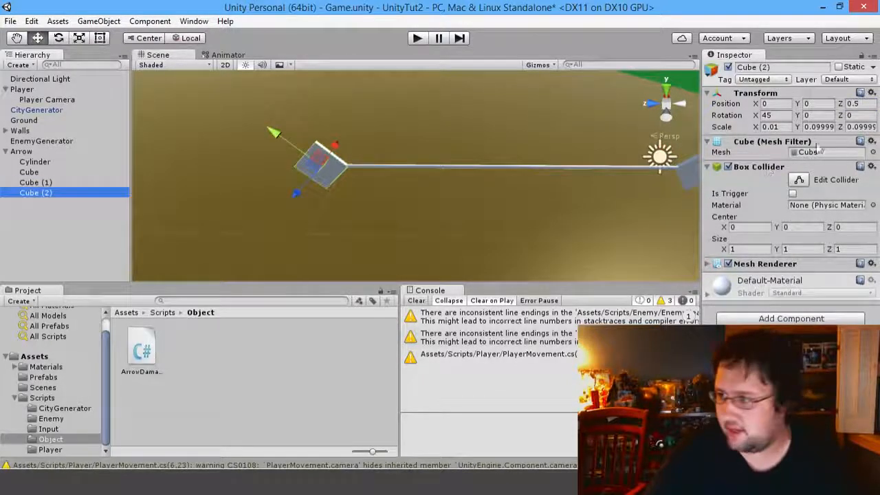
left_click(853, 103)
type("-0.5")
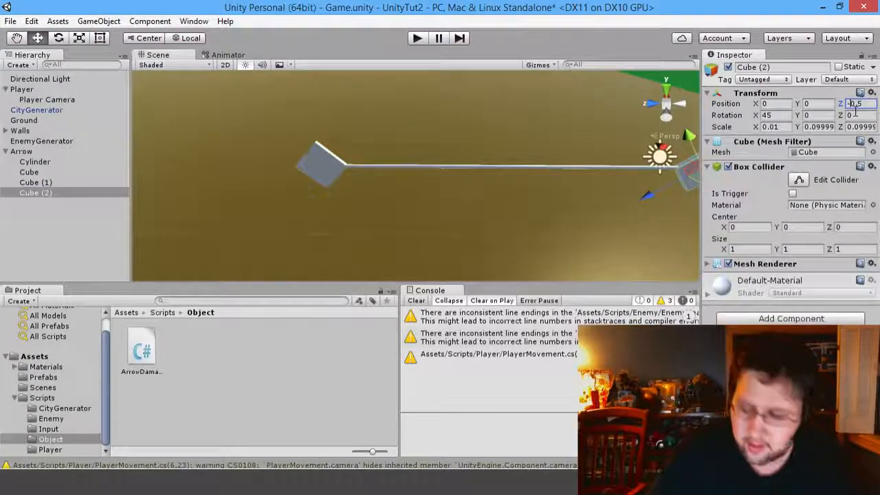
Step: Raise Cube (2) above the shaft's tail by setting its Y position to 0.05
key("d")
mouse_move(597, 158)
right_mouse_down()
mouse_move(628, 168)
mouse_move(591, 145)
right_mouse_up()
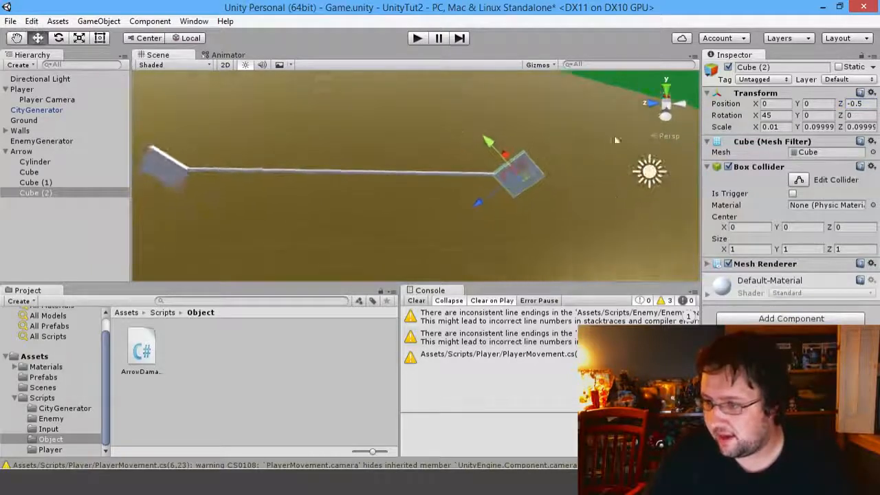
left_click(828, 104)
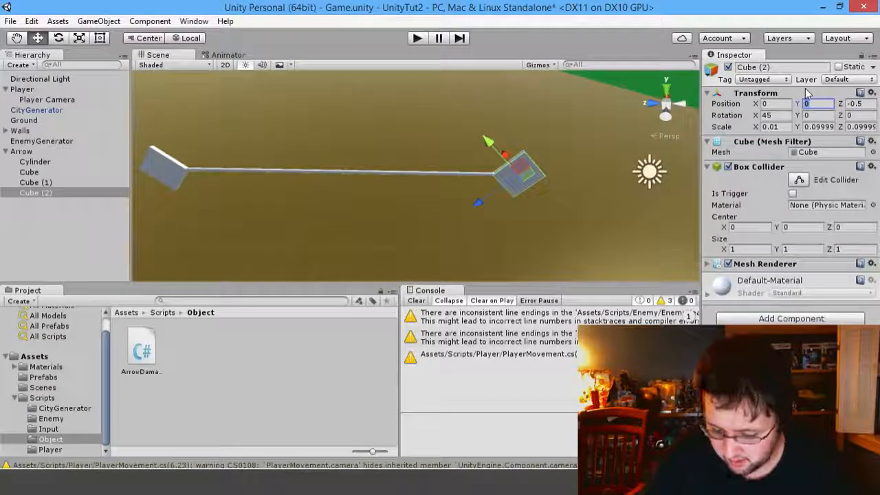
type("1")
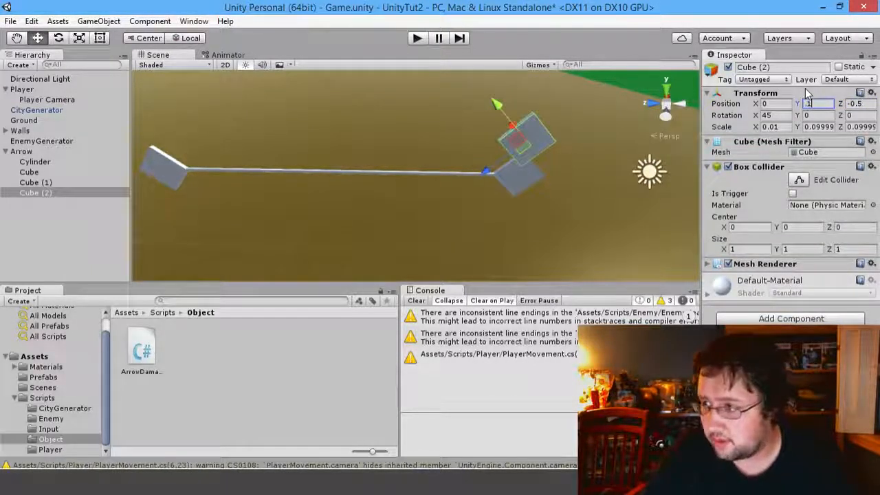
key("BackSpace")
type("05")
key("Left")
key("Left")
key("BackSpace")
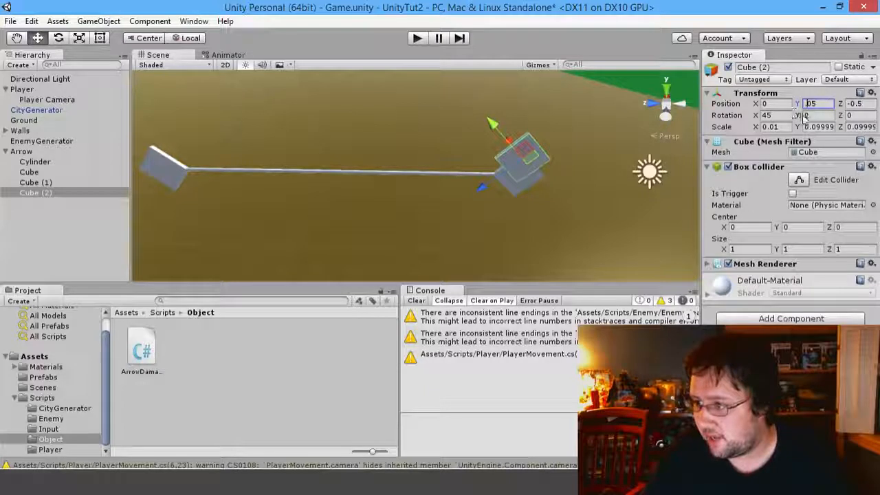
Step: Lower Cube (1) below the shaft's tail by setting its Y position to -0.05, and deselect it
left_click(36, 183)
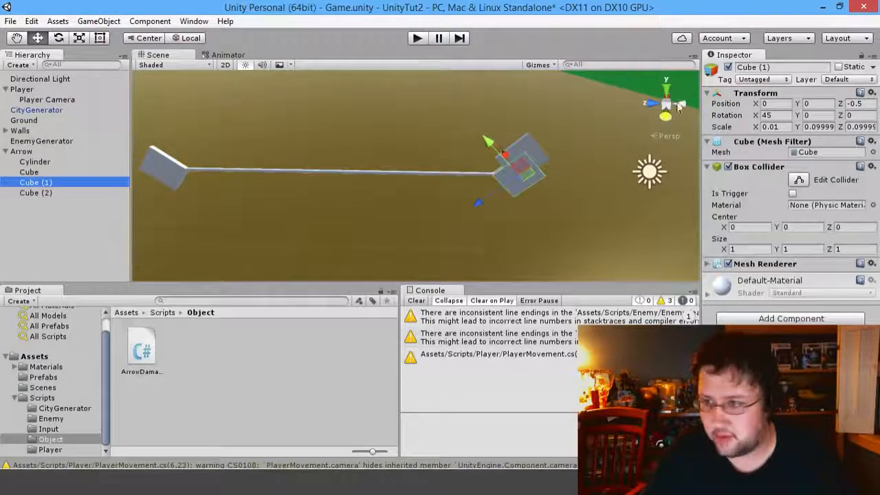
left_click(820, 104)
type("-")
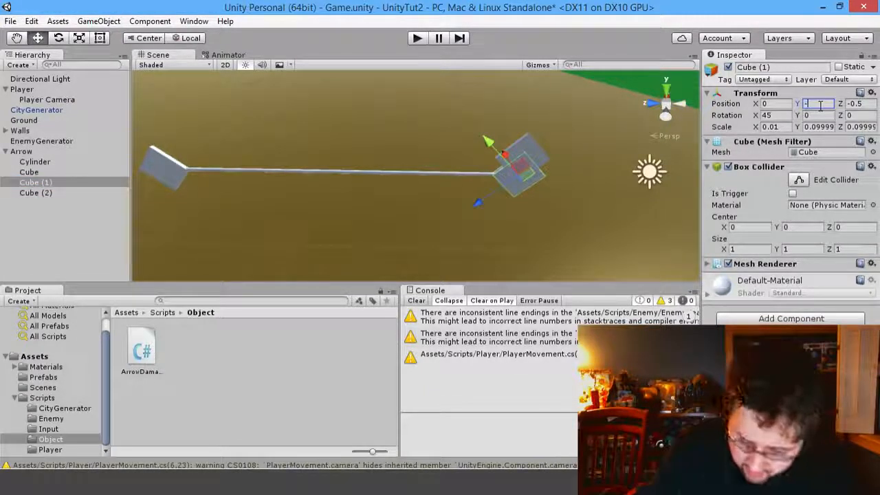
type("0.05")
key("Return")
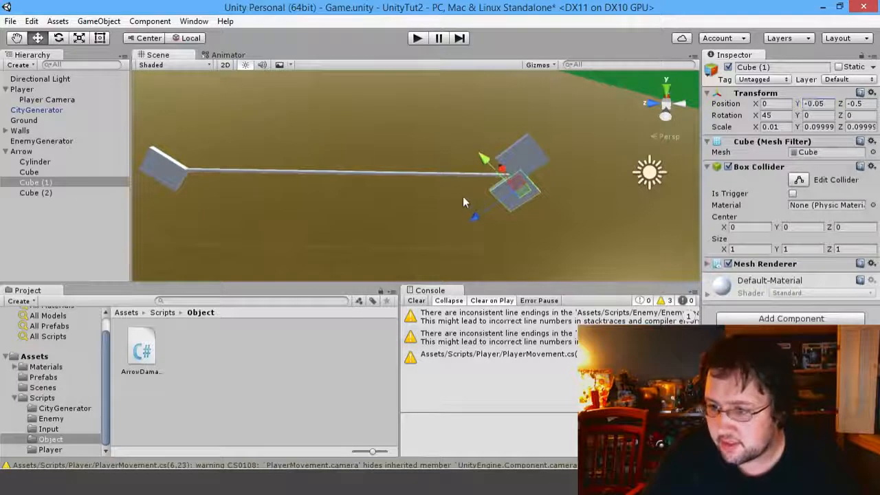
left_click(464, 199)
right_click_drag(383, 194, 341, 194)
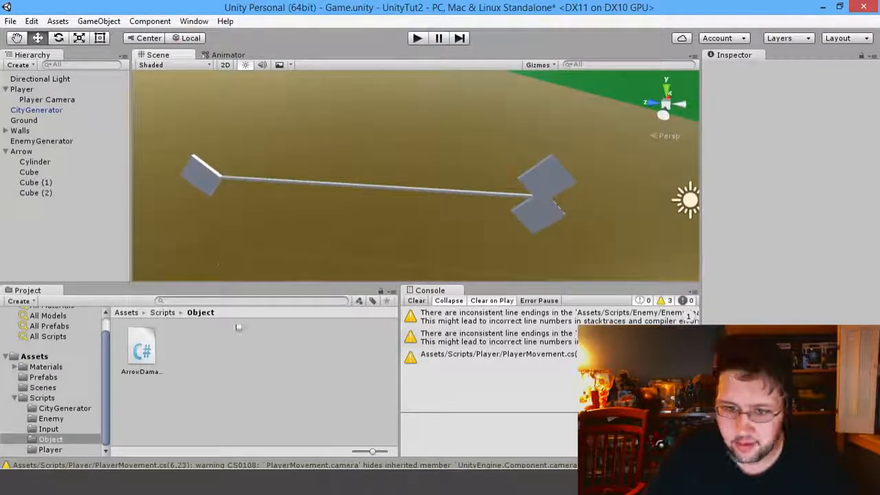
Step: Create a folder named ArrowMats inside the project's Materials folder
left_click(59, 366)
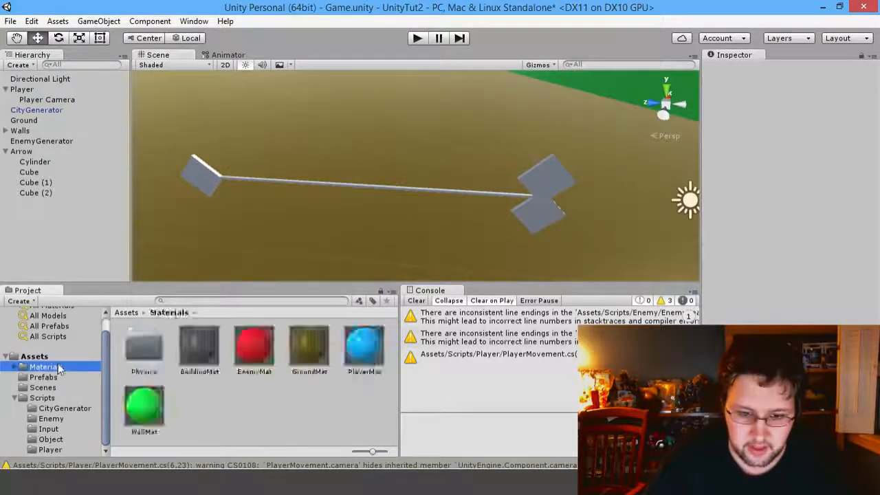
right_click(204, 407)
mouse_move(229, 183)
left_click(160, 186)
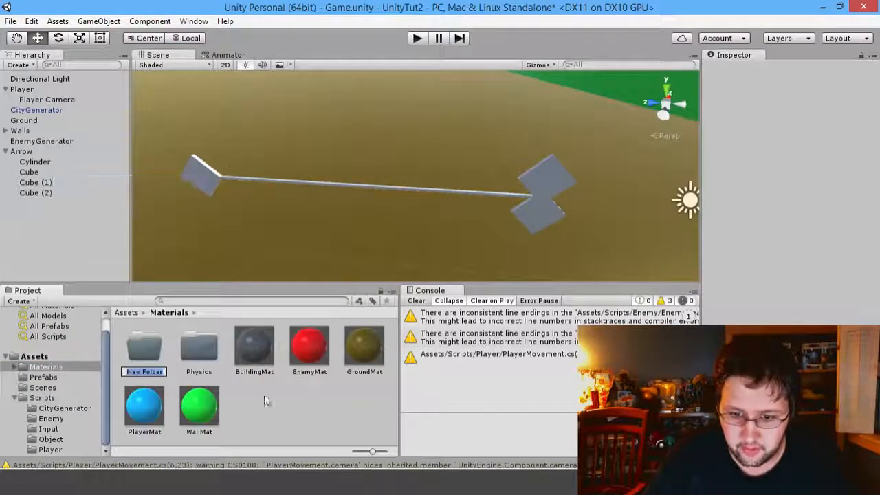
type("Arrow")
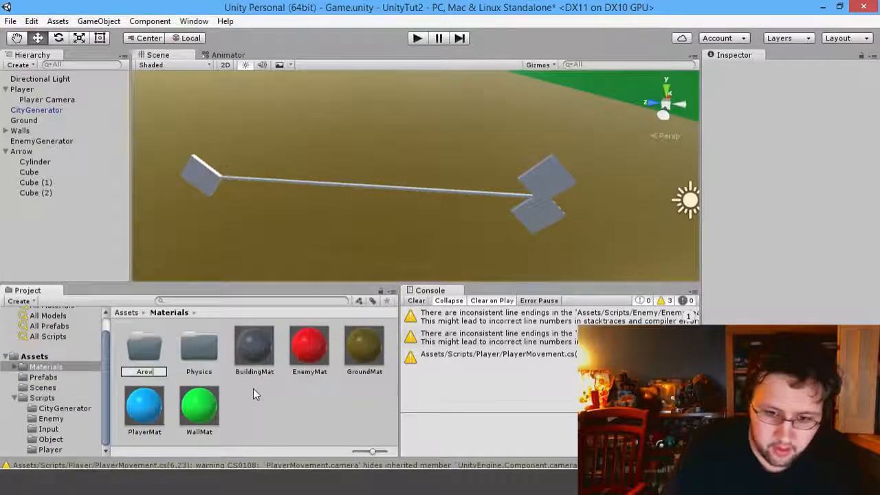
type("Mat")
key("Return")
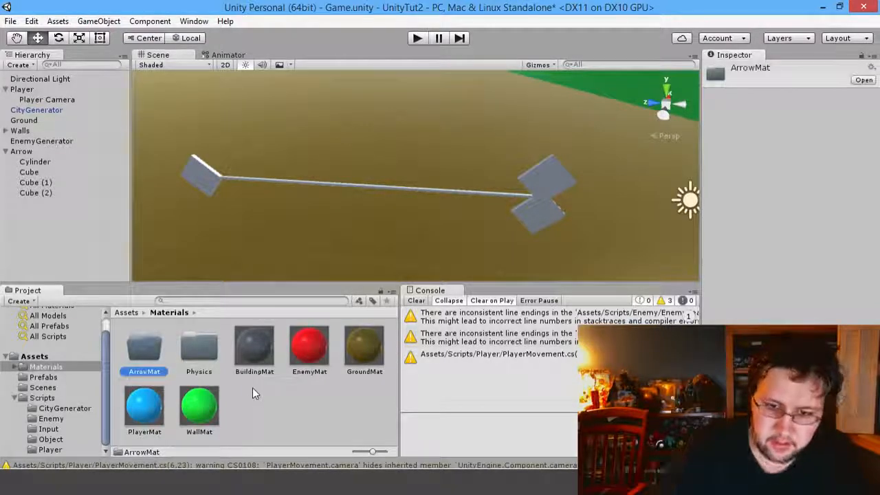
key("End")
type("s")
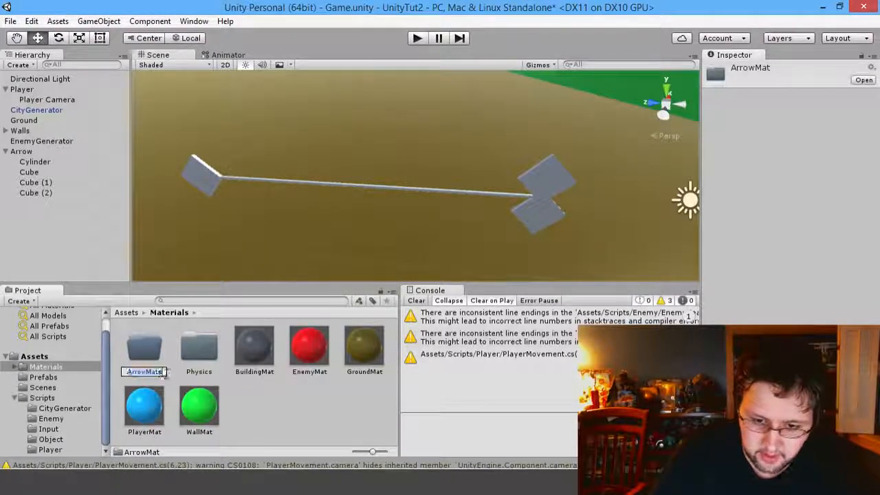
key("Return")
Step: Open the ArrowMats folder and create a material named ArrowHead in it
double_click(149, 353)
right_click(149, 353)
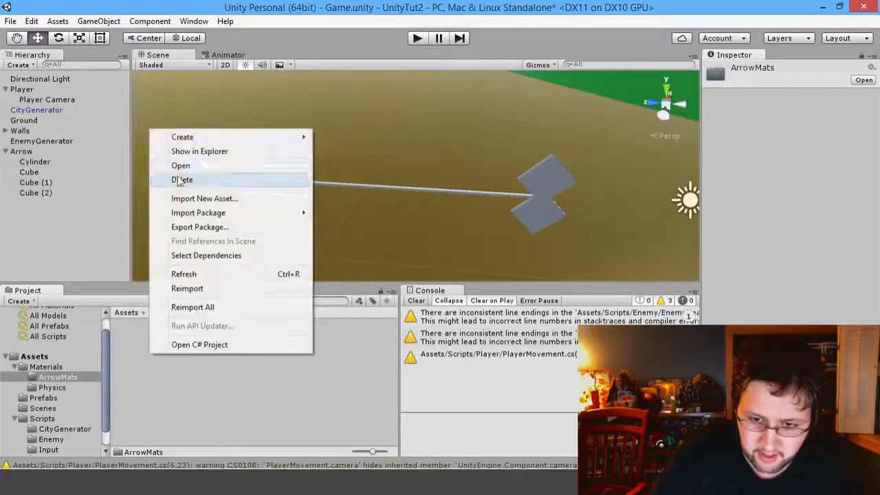
mouse_move(227, 137)
left_click(382, 239)
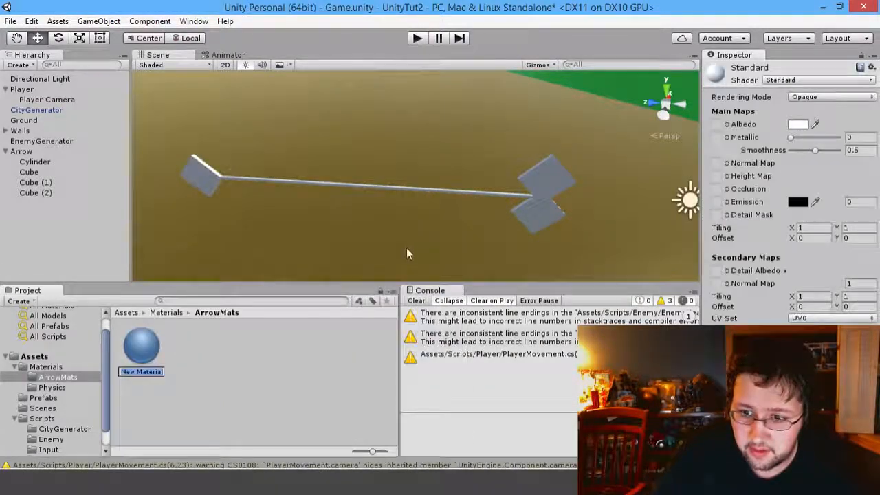
type("Arrow")
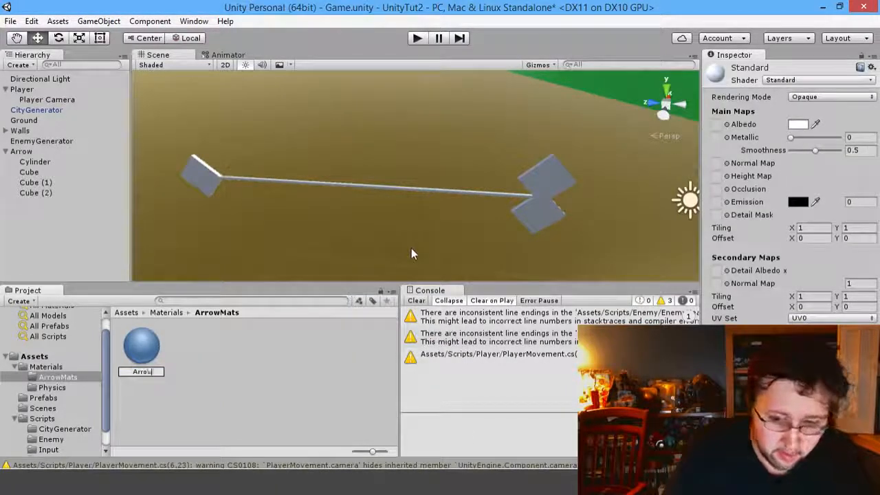
type("Head")
key("Return")
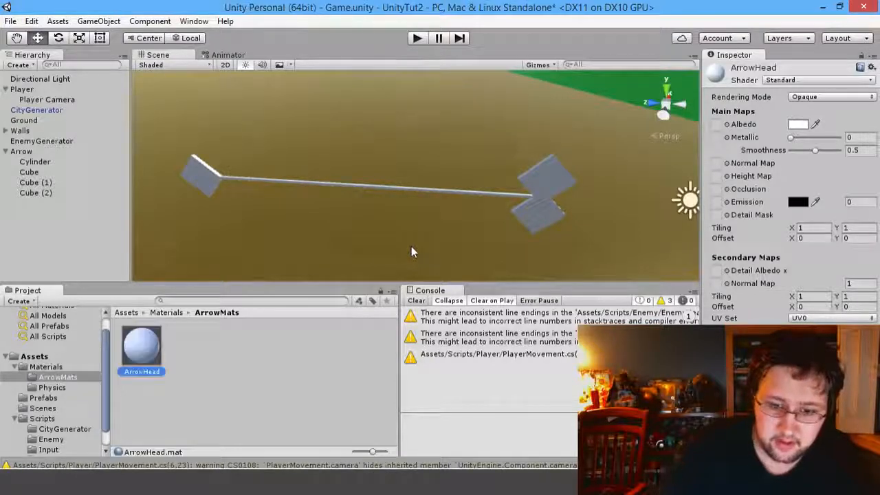
right_click(186, 354)
mouse_move(220, 136)
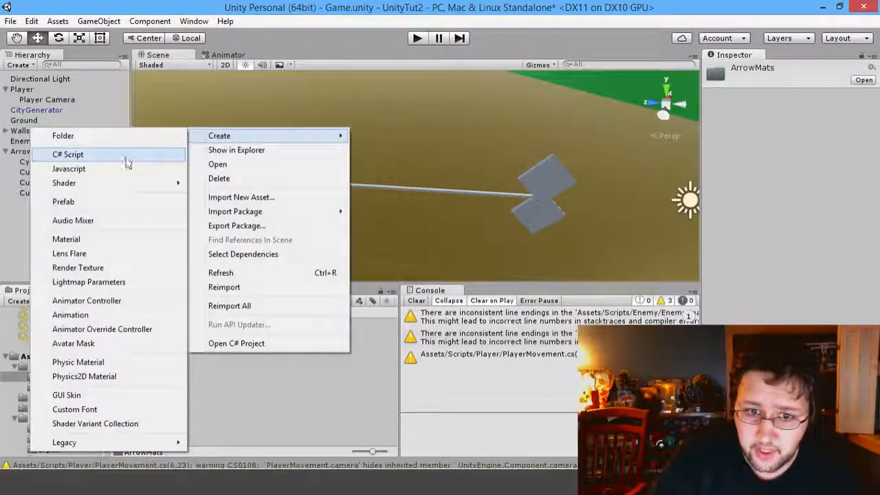
left_click(126, 155)
key("Return")
key("Delete")
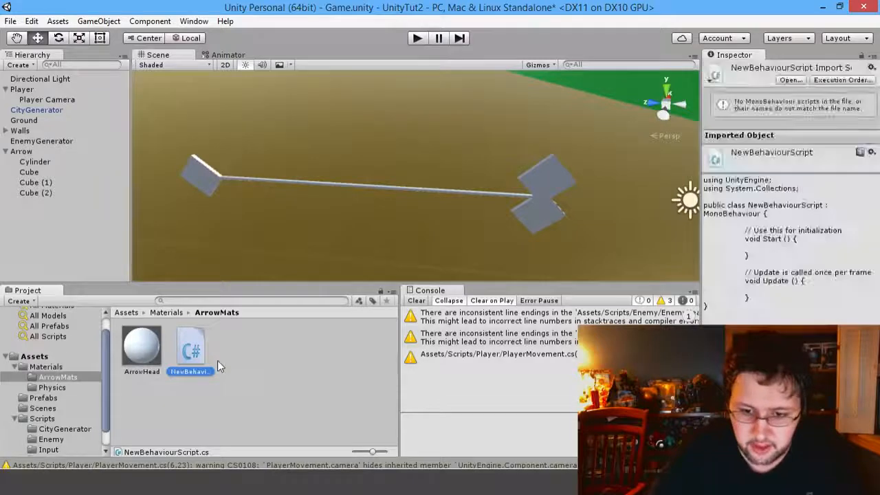
key("Return")
Step: Create a second material named ArrowShaft in the ArrowMats folder
right_click(209, 365)
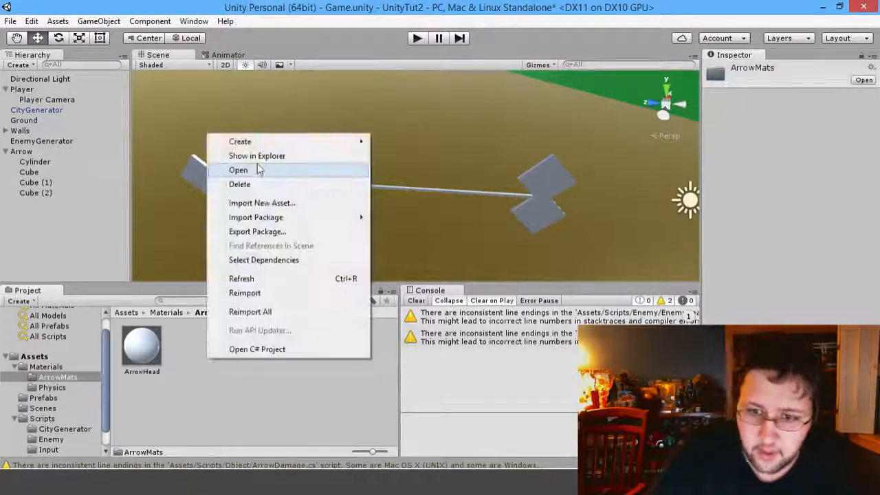
mouse_move(247, 142)
left_click(115, 244)
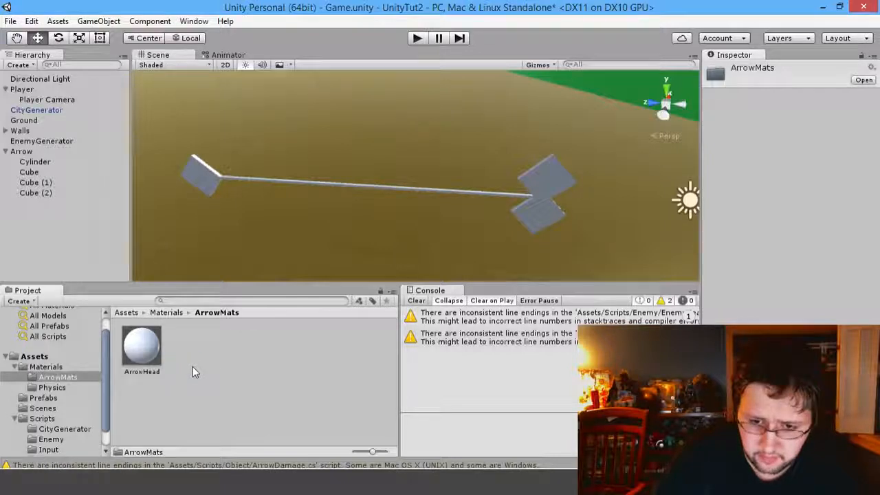
type("Arrow")
key("Delete")
key("Delete")
key("Delete")
type("Shaft")
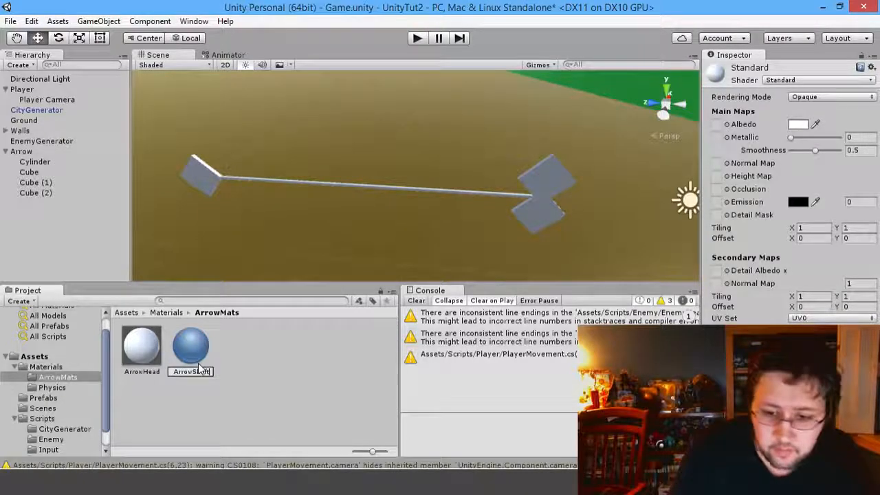
key("Return")
Step: Create a third material named ArrowTail in the ArrowMats folder
right_click(254, 352)
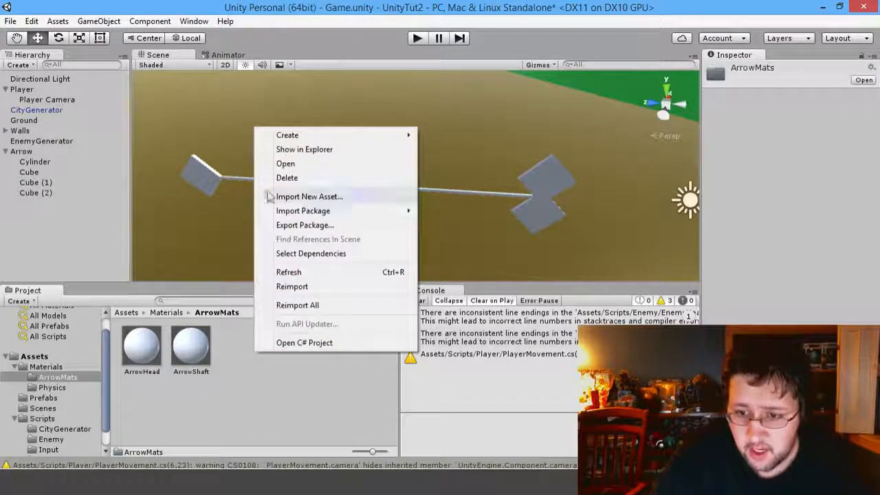
mouse_move(275, 135)
left_click(137, 238)
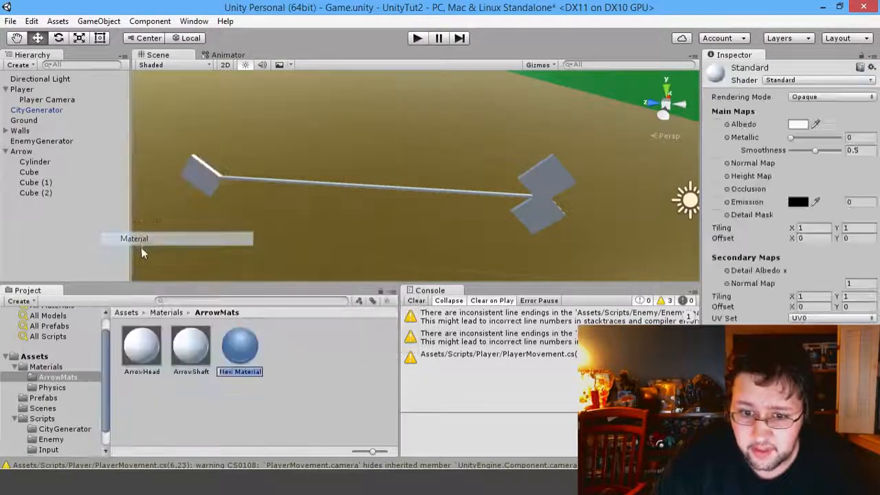
type("Arr")
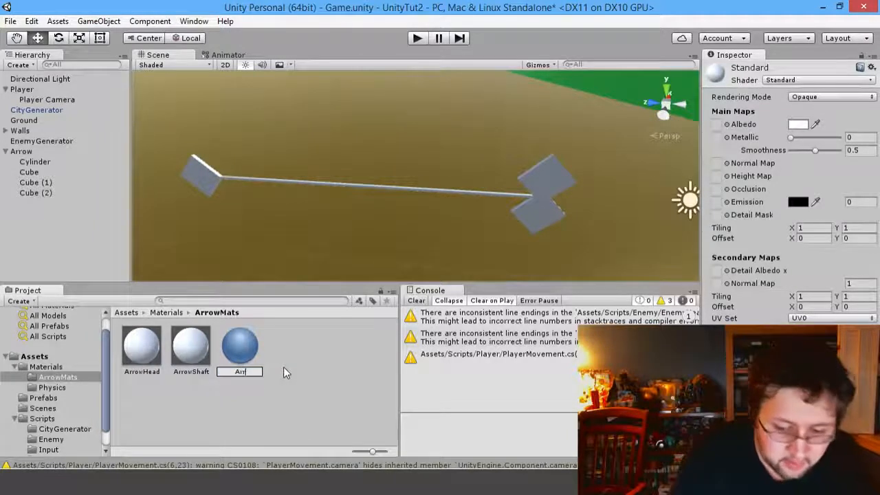
type("owTail")
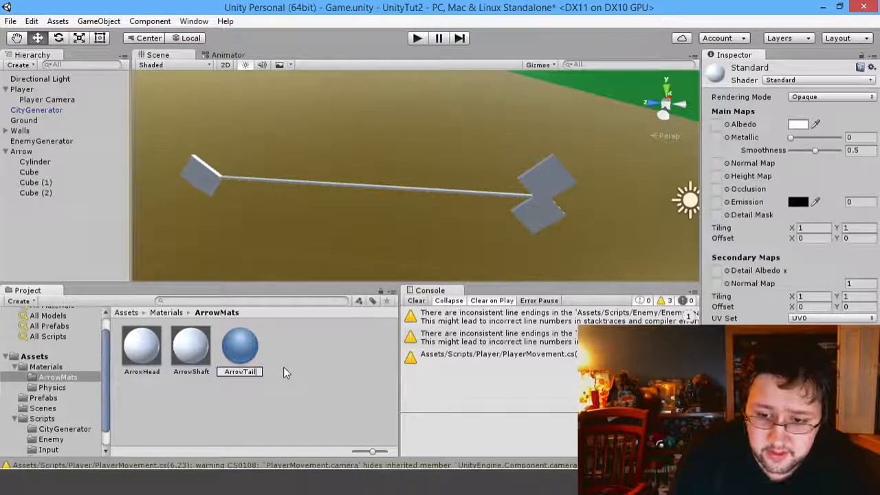
key("Return")
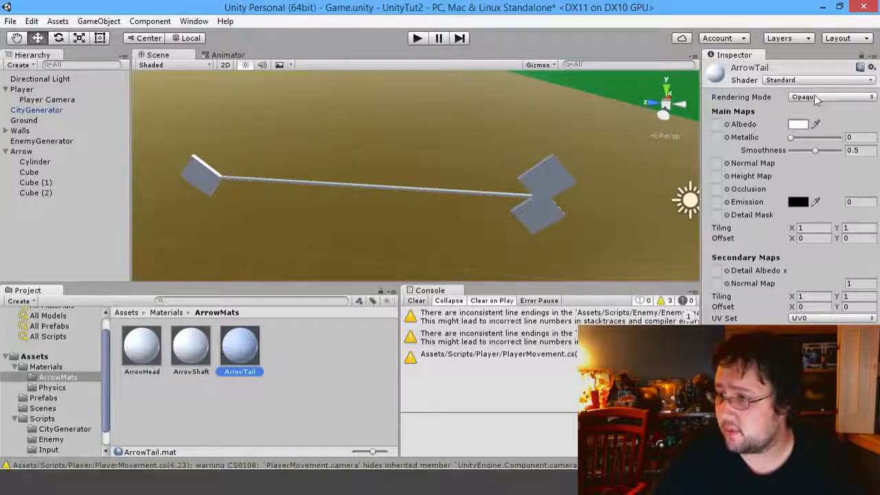
Step: Set the ArrowTail material's albedo to pure-looking blue (0, 12, 255) and apply it to both tail cubes of the arrow
left_click(797, 123)
left_click(775, 203)
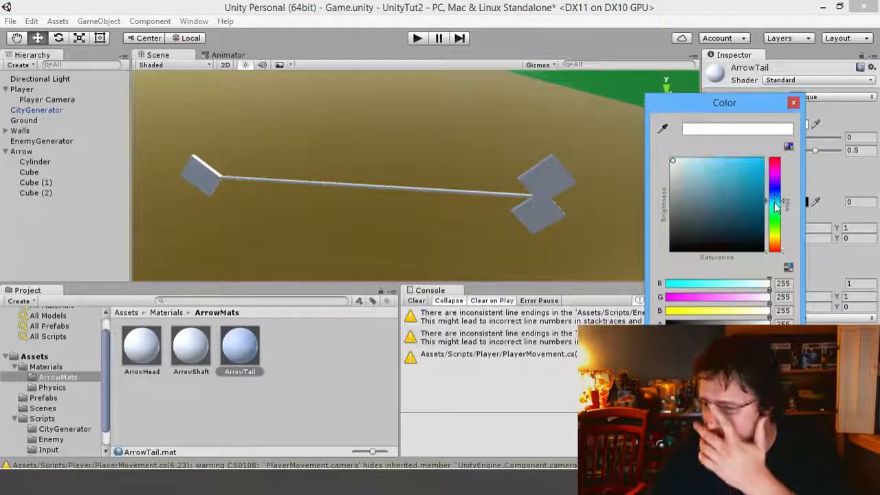
left_click_drag(775, 200, 823, 125)
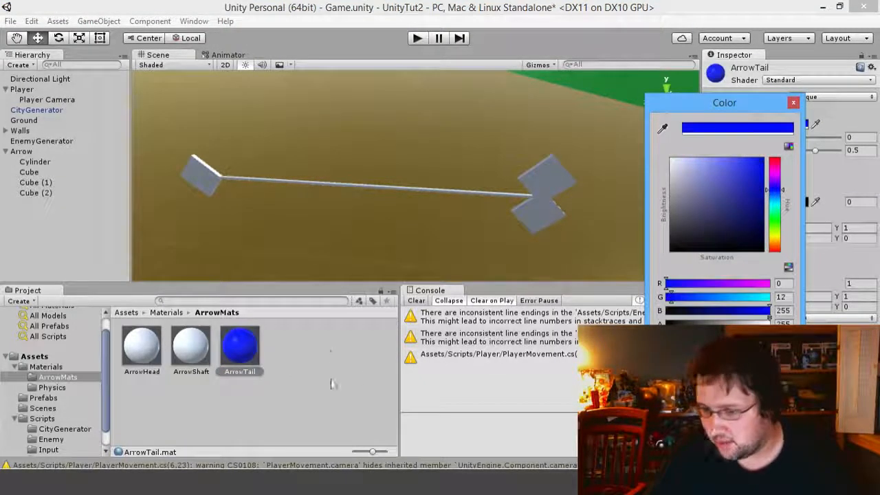
left_click(254, 349)
left_click_drag(246, 346, 555, 180)
left_click_drag(231, 357, 548, 218)
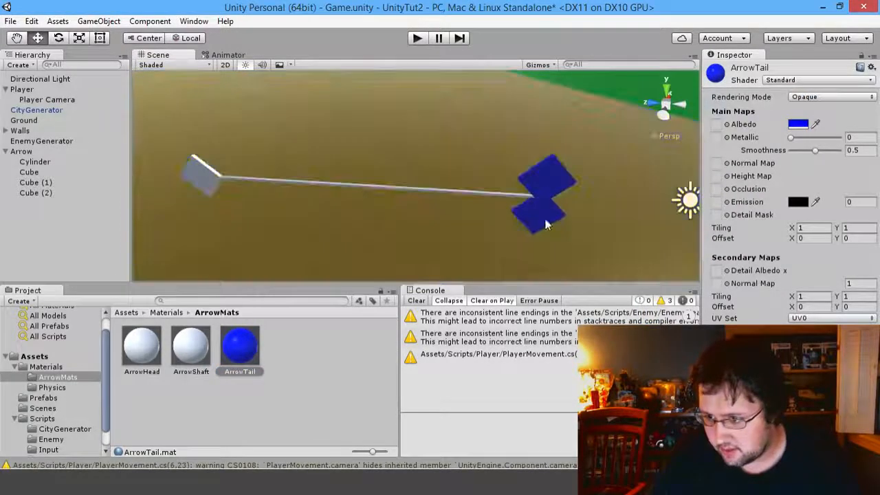
Step: Set the ArrowShaft material's albedo to dark brown and apply it to the arrow's cylinder shaft
left_click(191, 347)
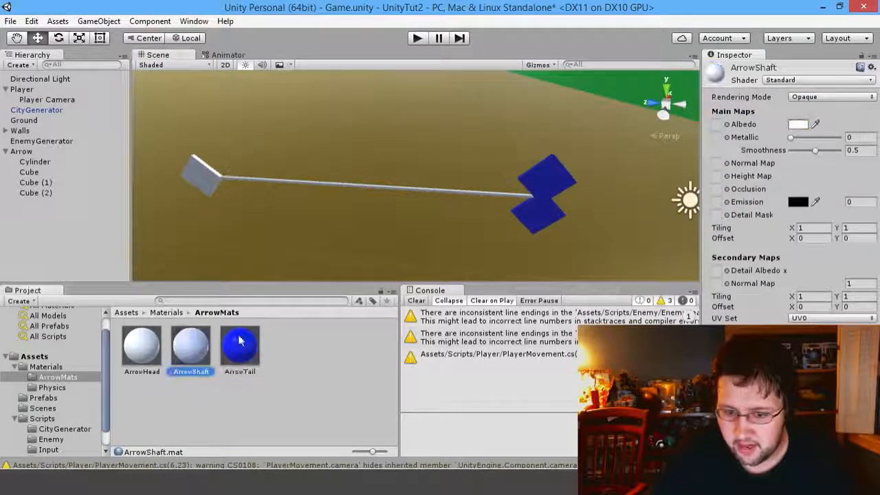
left_click(797, 123)
left_click_drag(706, 173, 737, 226)
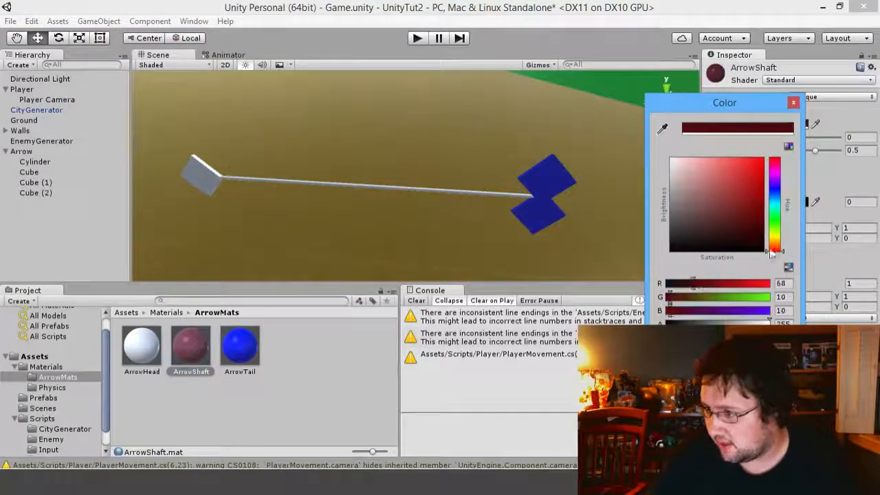
left_click_drag(776, 249, 776, 240)
mouse_move(733, 205)
left_mouse_down()
mouse_move(769, 187)
mouse_move(783, 209)
left_mouse_up()
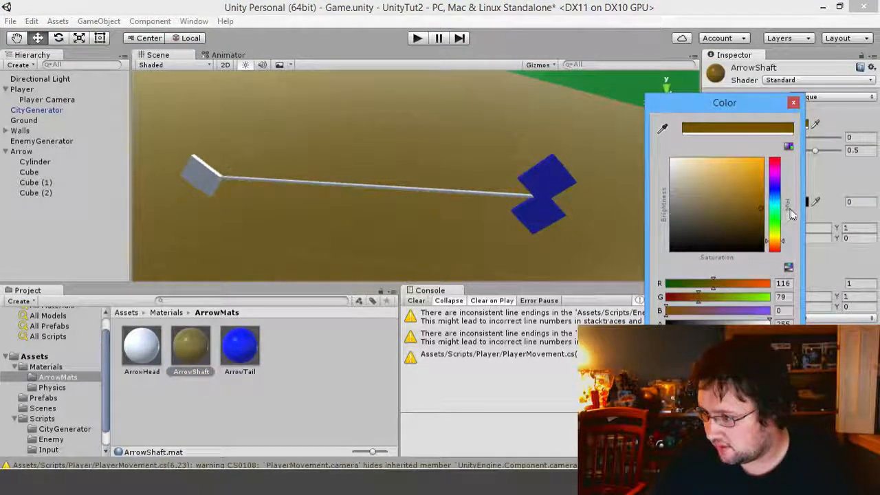
left_click(209, 354)
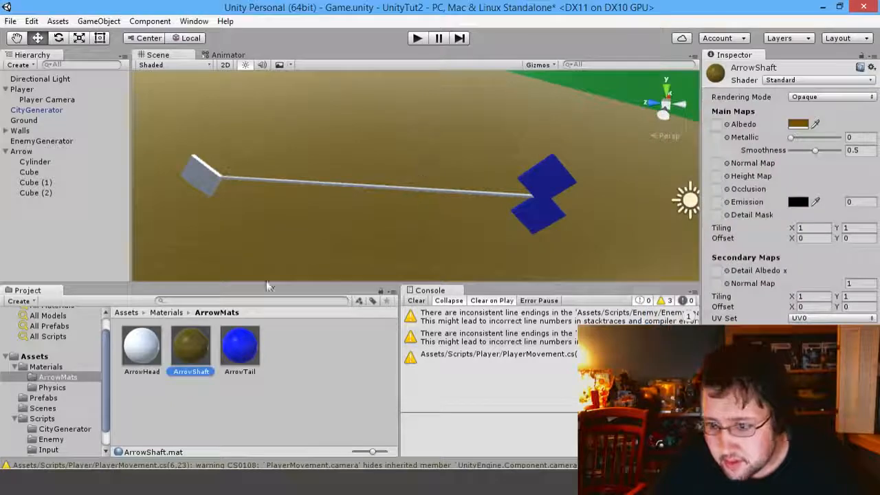
left_click_drag(204, 340, 399, 187)
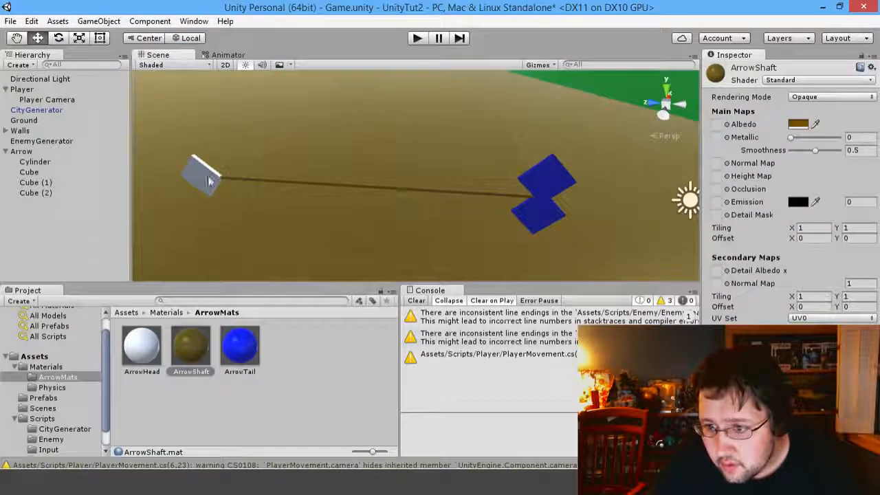
Step: Set the ArrowHead material's albedo to medium grey and apply it to the arrow's head cube
left_click(141, 344)
left_click(797, 124)
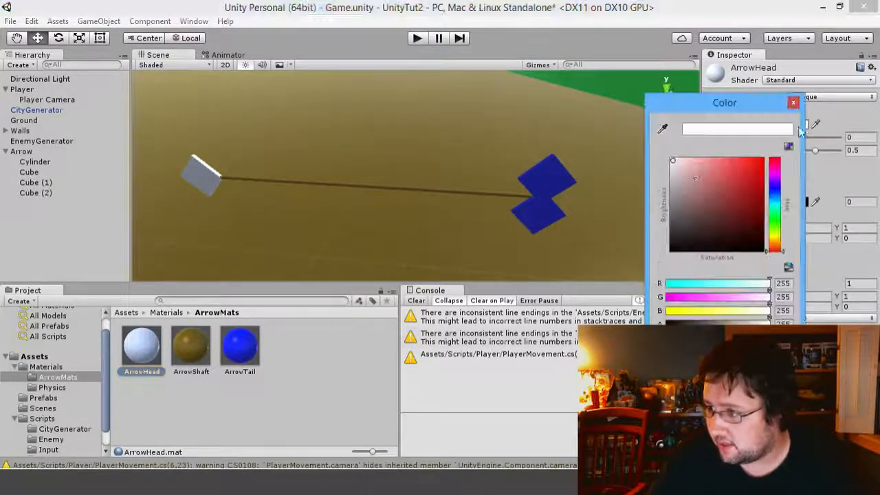
mouse_move(668, 176)
left_mouse_down()
mouse_move(649, 190)
mouse_move(672, 202)
left_mouse_up()
left_click(793, 102)
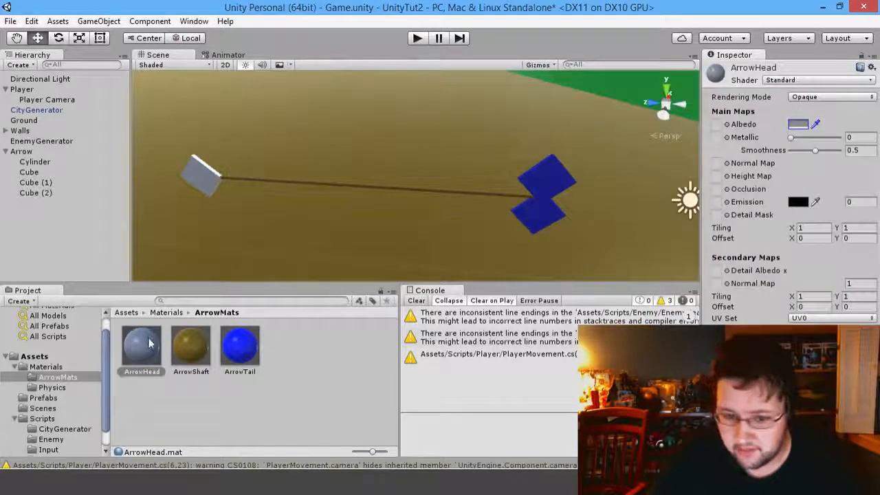
Step: Examine the coloured arrow in the scene from the side
left_click_drag(219, 206, 244, 179, "alt")
right_click_drag(243, 179, 204, 180)
key("a")
key("w")
right_click_drag(367, 181, 332, 167)
key("a")
key("d")
key("d")
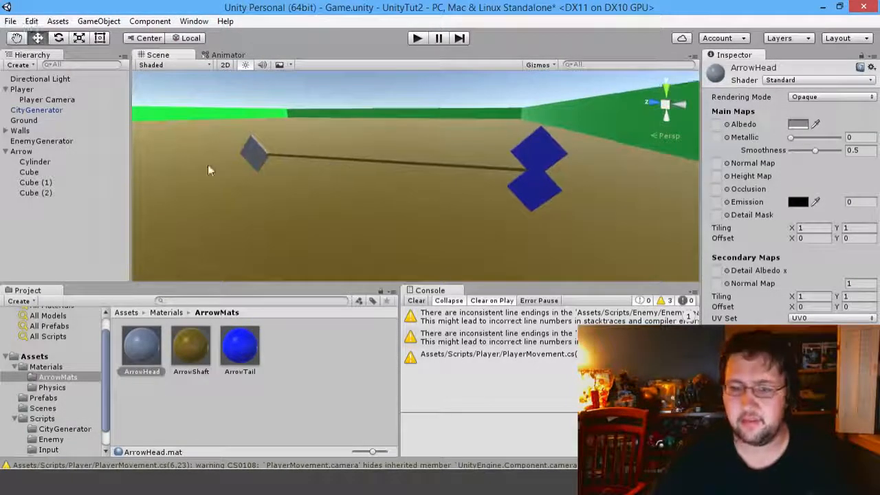
Step: Remove the Capsule Collider from the Arrow's Cylinder and the Box Collider from its head Cube
left_click(59, 151)
left_click(60, 172)
left_click(58, 162)
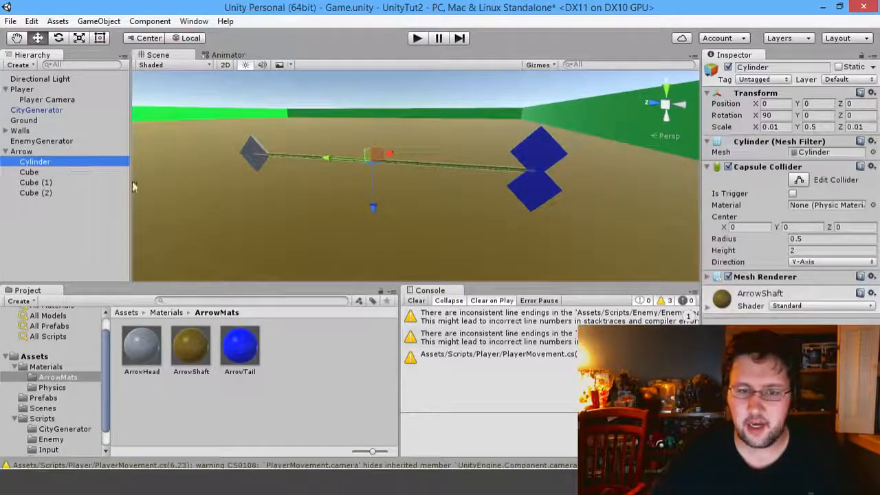
left_click(871, 167)
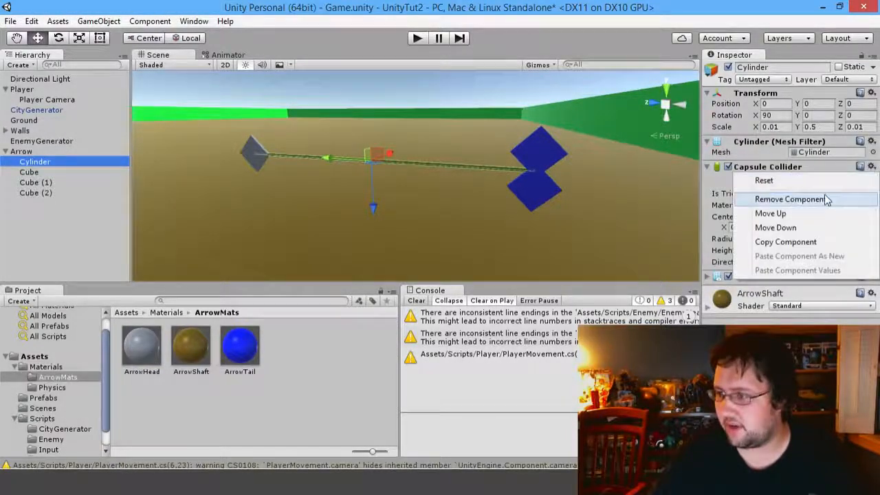
left_click(825, 200)
left_click(97, 172)
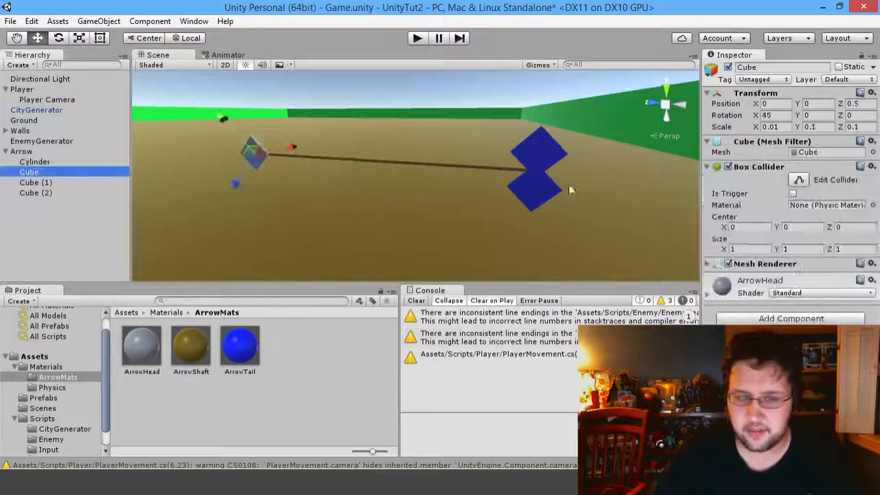
left_click(871, 167)
left_click(797, 200)
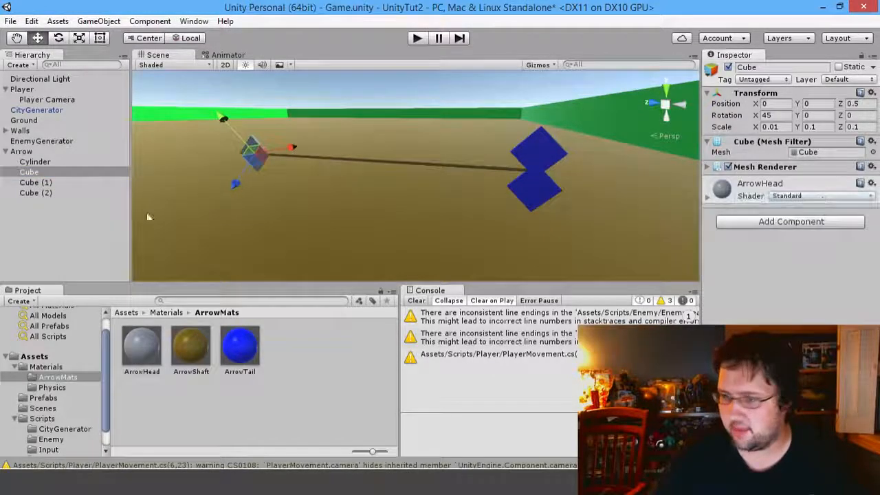
Step: Remove the Box Collider components from the tail pieces Cube (1) and Cube (2)
left_click(75, 183)
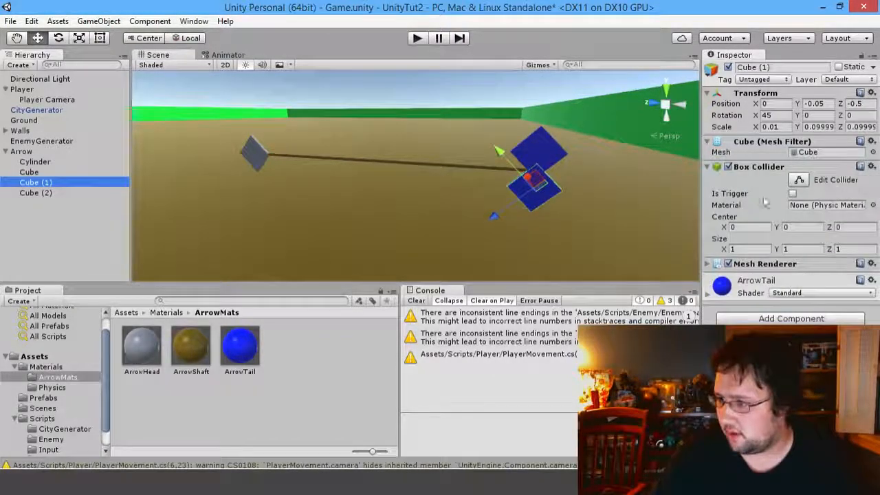
left_click(870, 169)
left_click(870, 168)
left_click(793, 199)
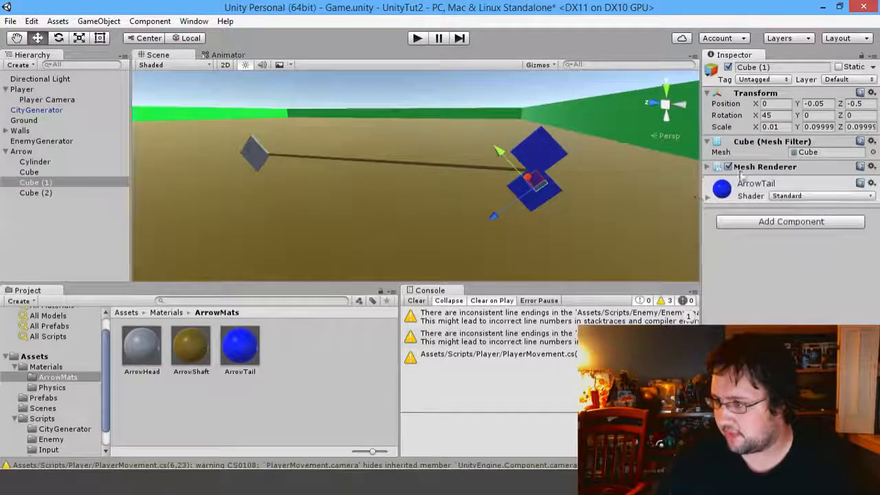
left_click(30, 183)
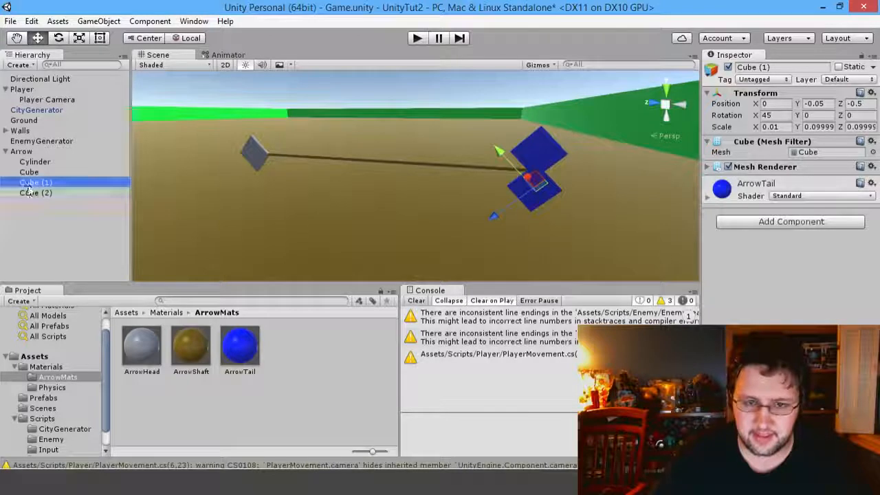
left_click(31, 193)
left_click(870, 168)
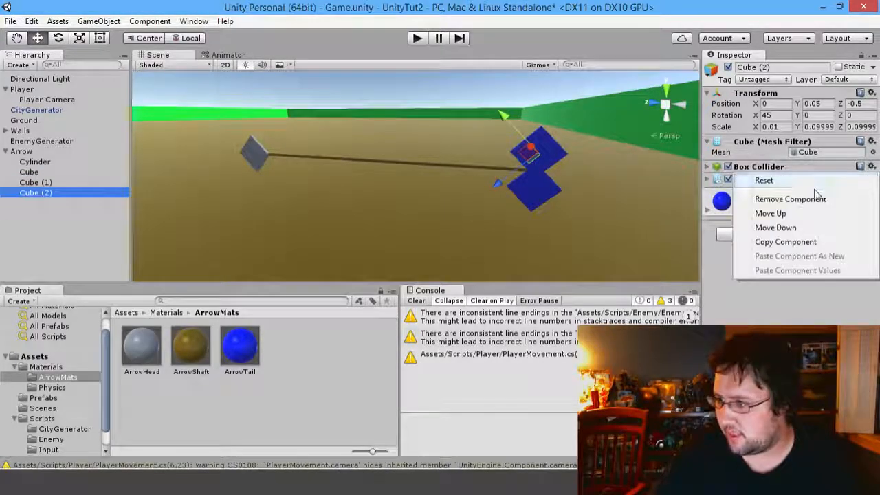
left_click(797, 199)
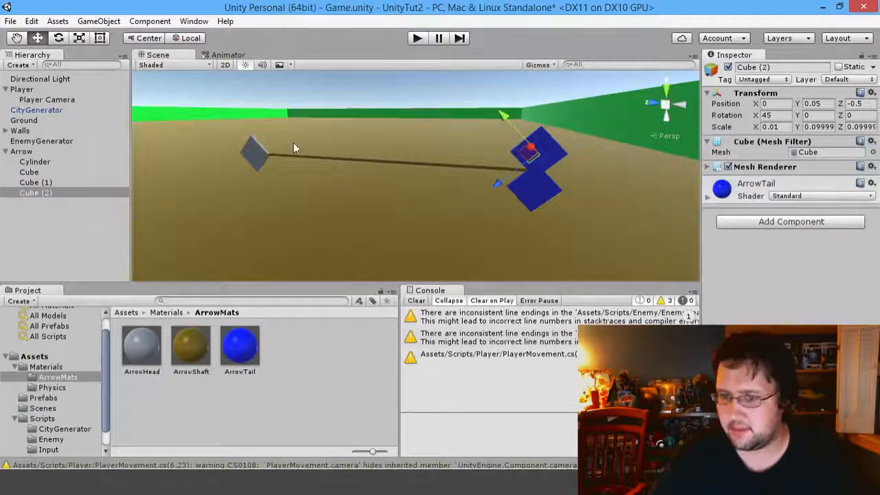
Step: Add a Box Collider to the parent Arrow object and expand its settings
left_click(22, 151)
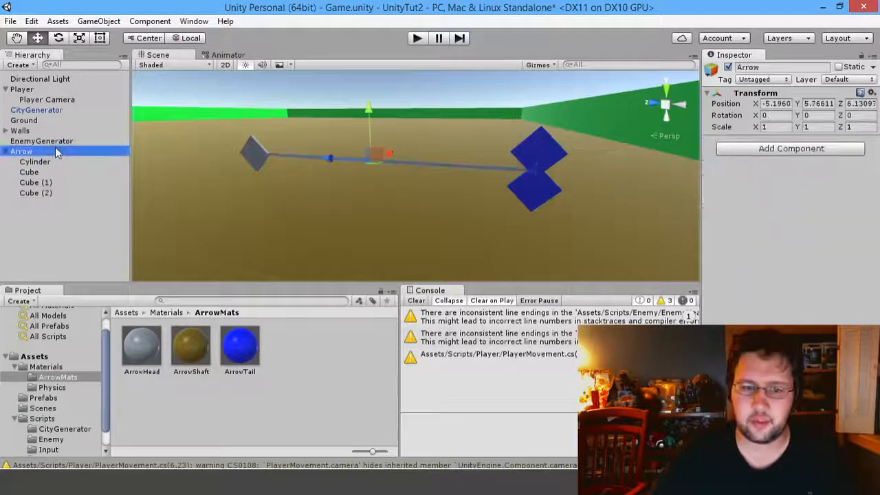
left_click(789, 149)
left_click(766, 225)
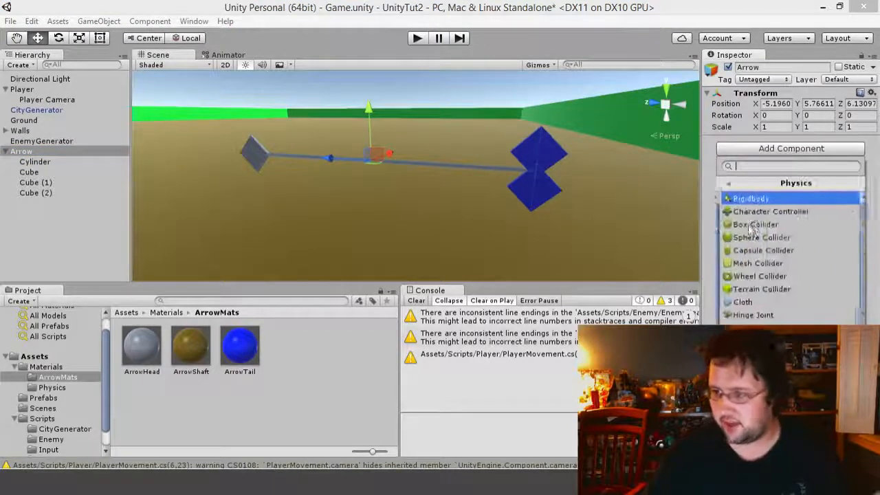
left_click(770, 224)
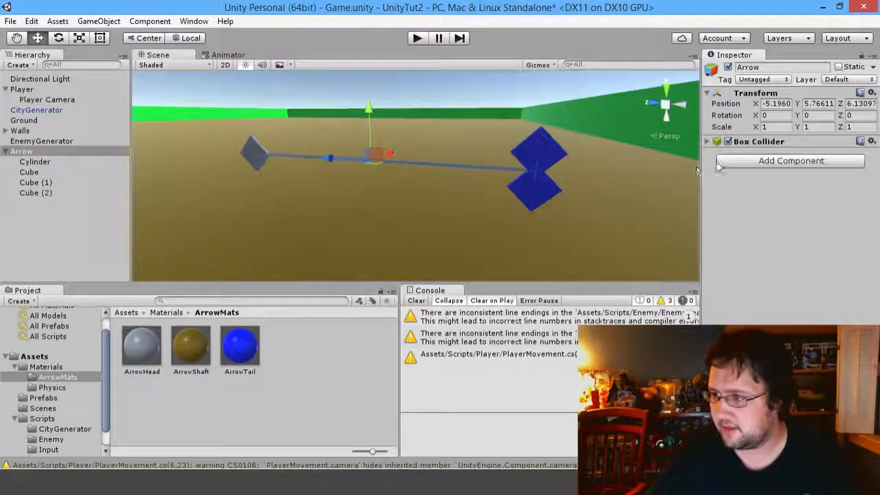
left_click(707, 142)
key("f")
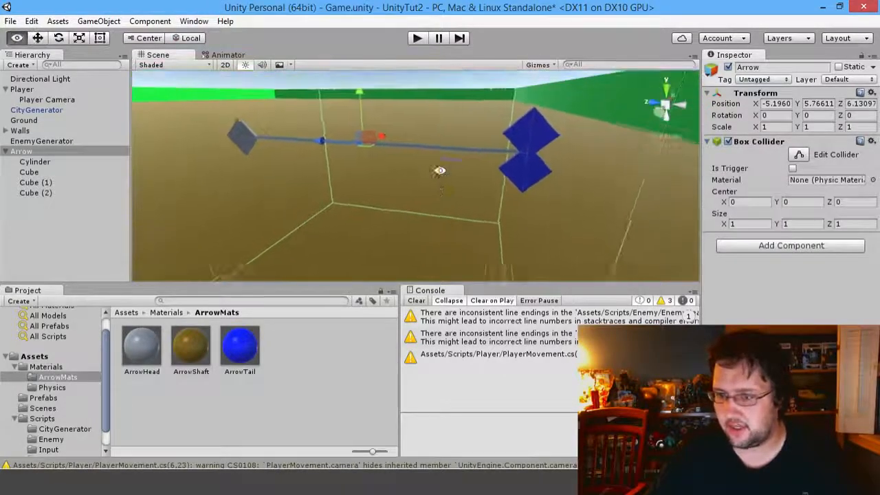
Step: Narrow the Arrow's Box Collider by setting its X size to 0.05
left_click(740, 223)
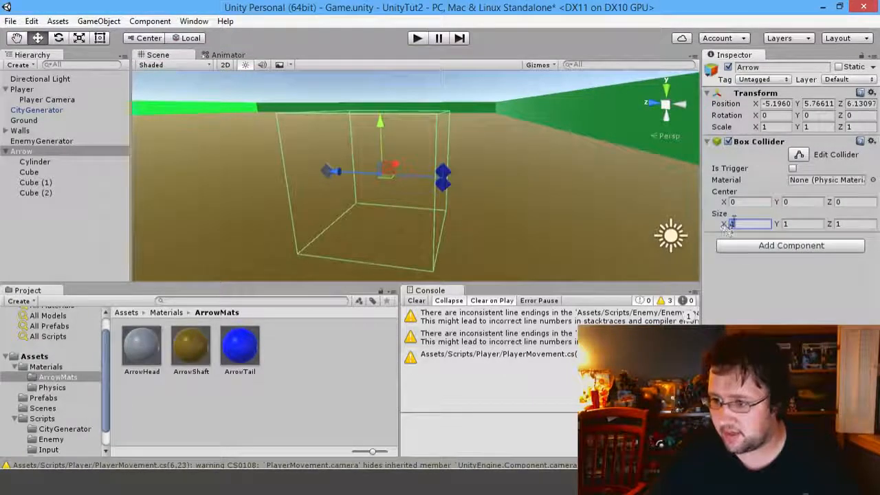
type(".1")
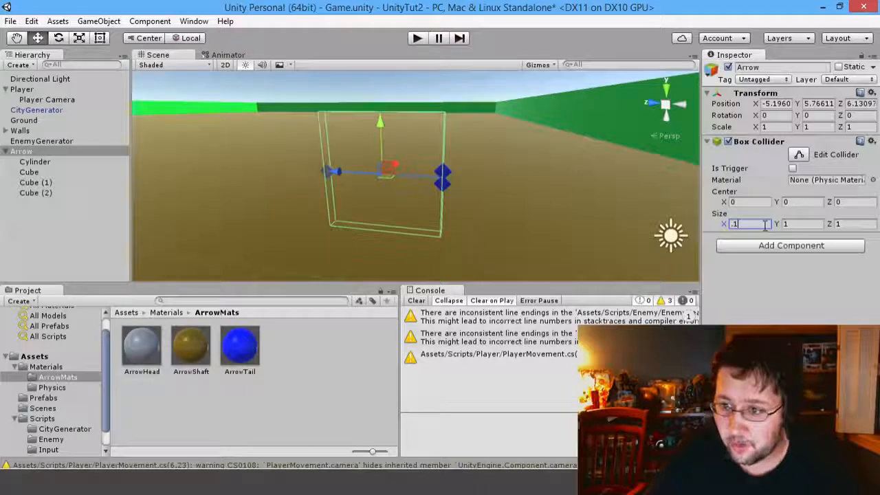
left_click_drag(540, 199, 401, 169, "alt")
right_click_drag(364, 172, 316, 176)
left_click(770, 224)
type("0.05")
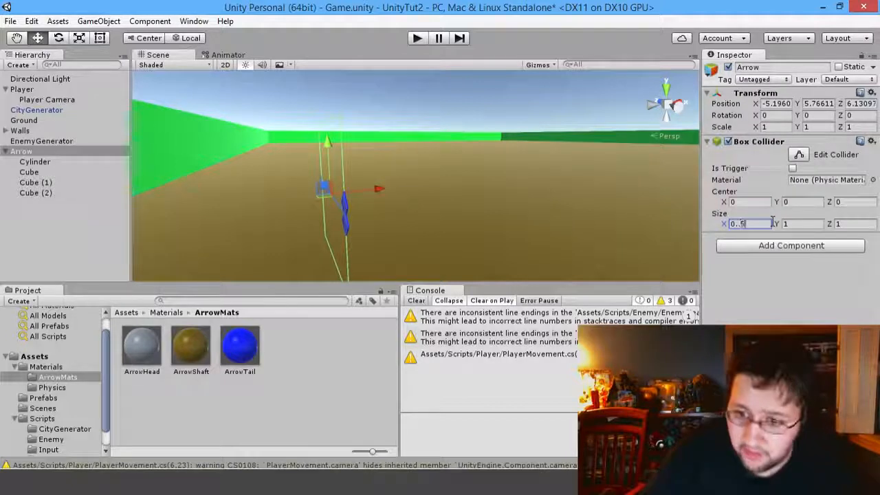
key("Delete")
type("0")
left_click_drag(412, 165, 395, 157, "alt")
Step: Set the Y size of the Arrow's Box Collider to 0.1 and check its fit around the arrow
left_click(801, 224)
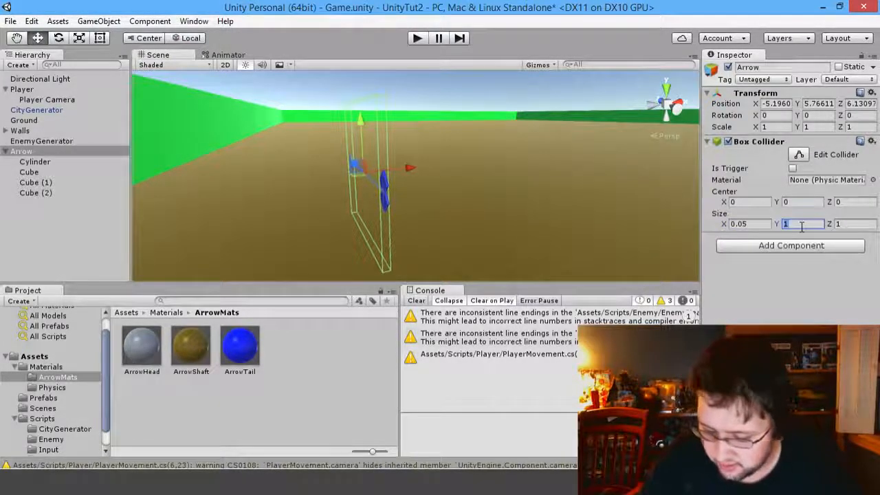
type(".1")
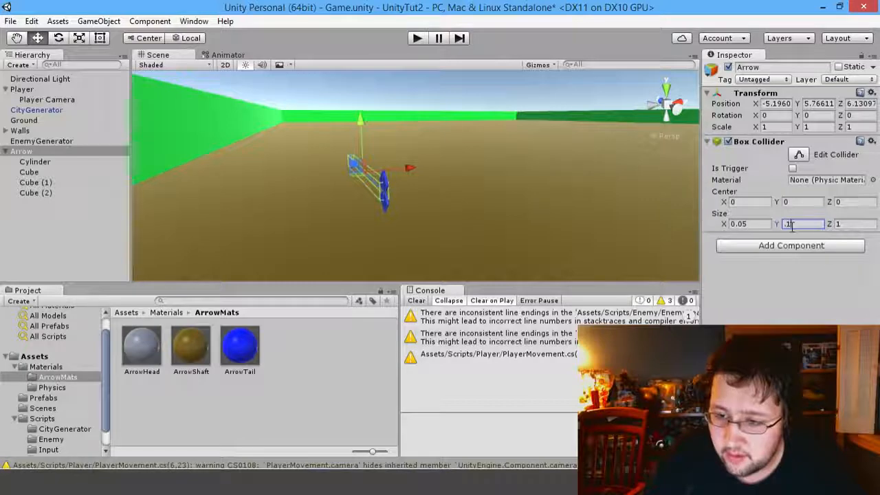
left_click_drag(526, 257, 489, 158, "alt")
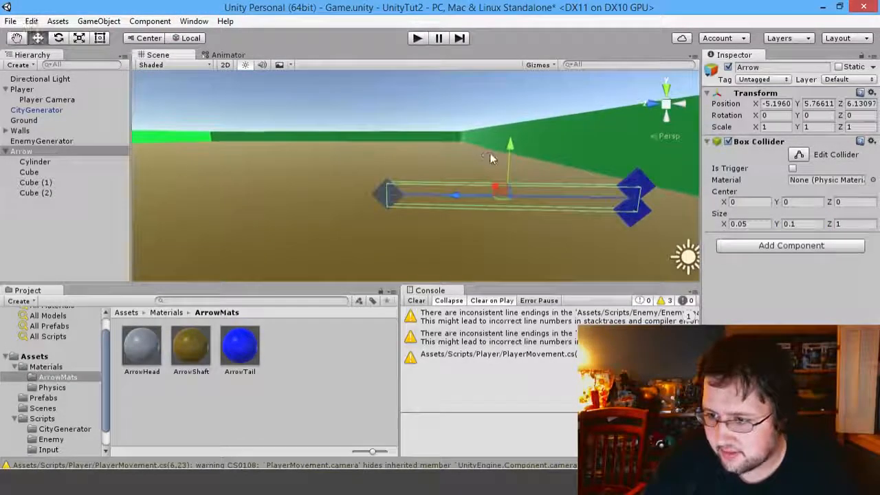
Step: Move the arrowhead Cube inward along the shaft by setting its Z position to 0.4
middle_click_drag(489, 158, 280, 180)
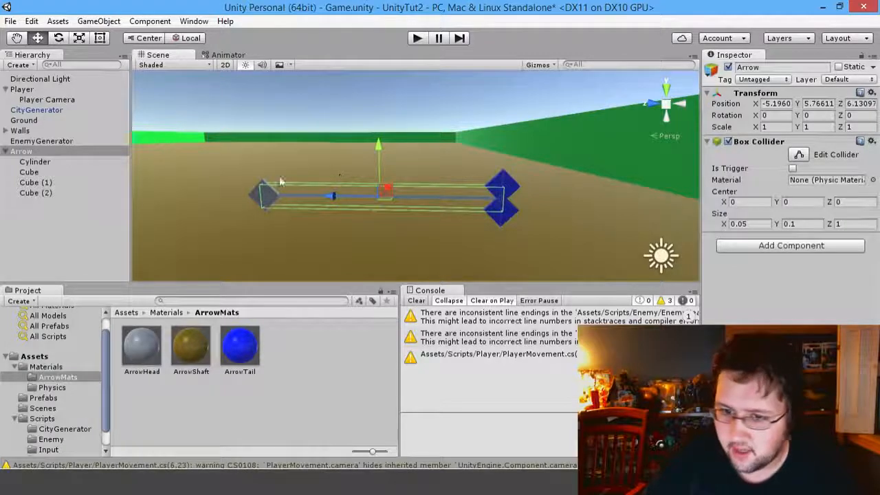
left_click(271, 193)
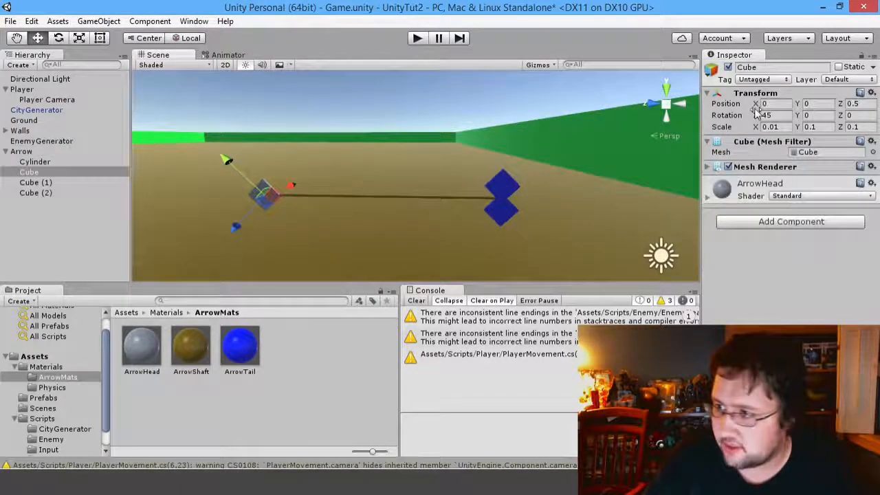
left_click(851, 103)
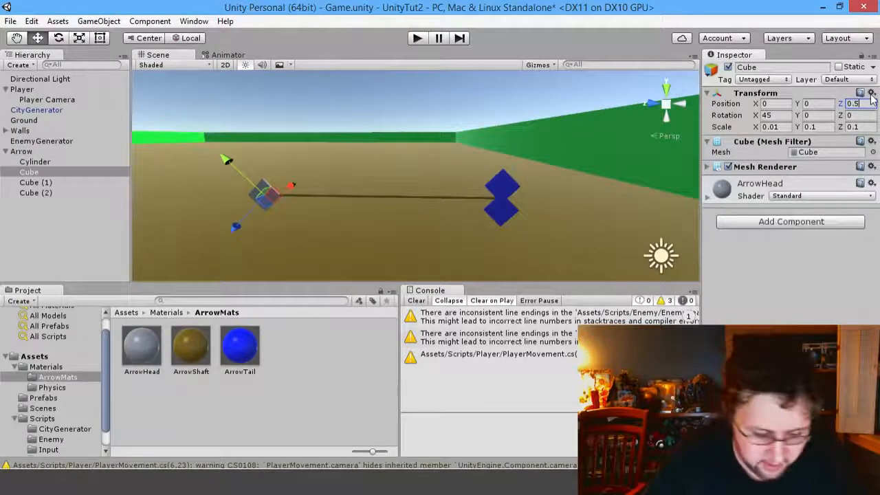
type("0.4")
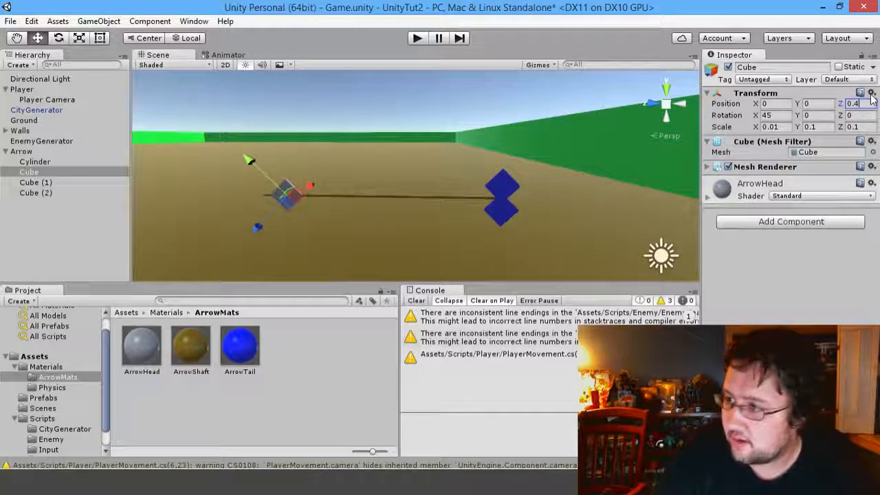
Step: Shorten the arrow shaft Cylinder by setting its Y scale to 0.4
left_click(55, 164)
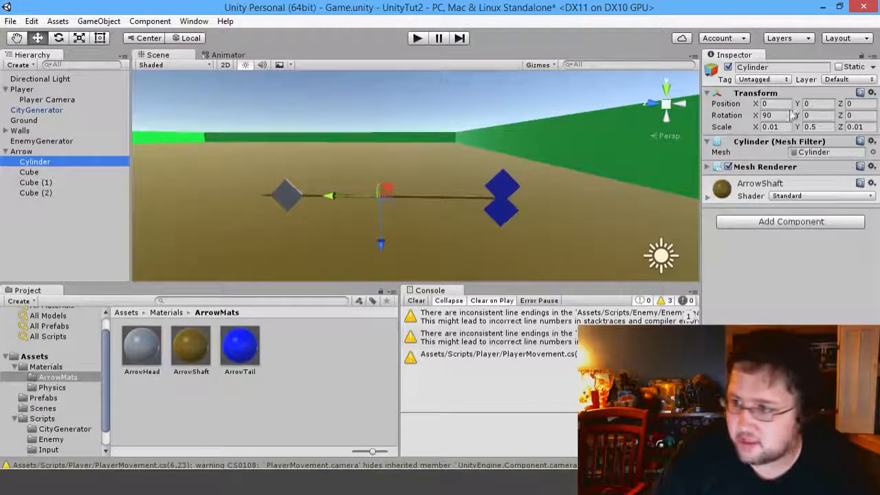
left_click(814, 126)
type(".4")
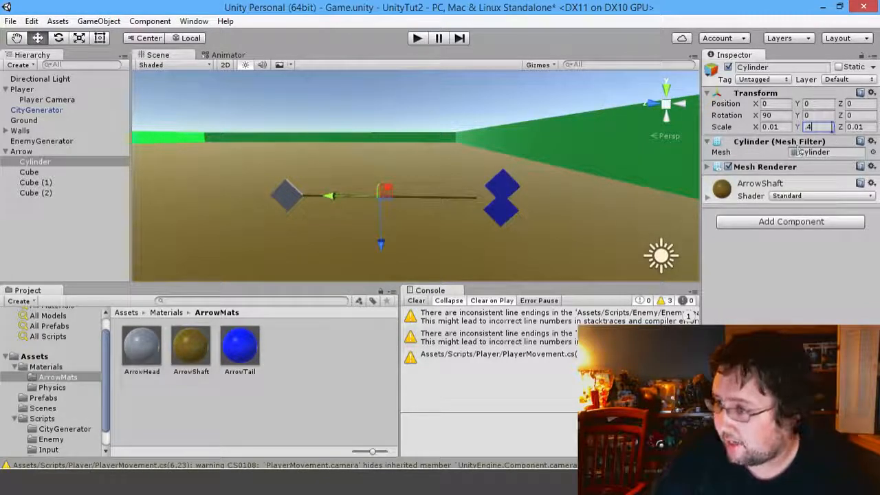
Step: Move both tail pieces, Cube (1) and Cube (2), to a Z position of -0.4
left_click(503, 201)
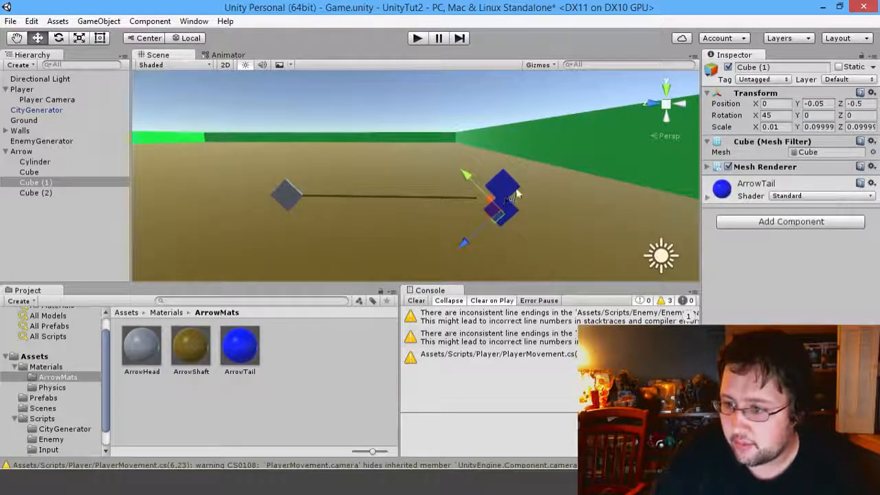
left_click(814, 103)
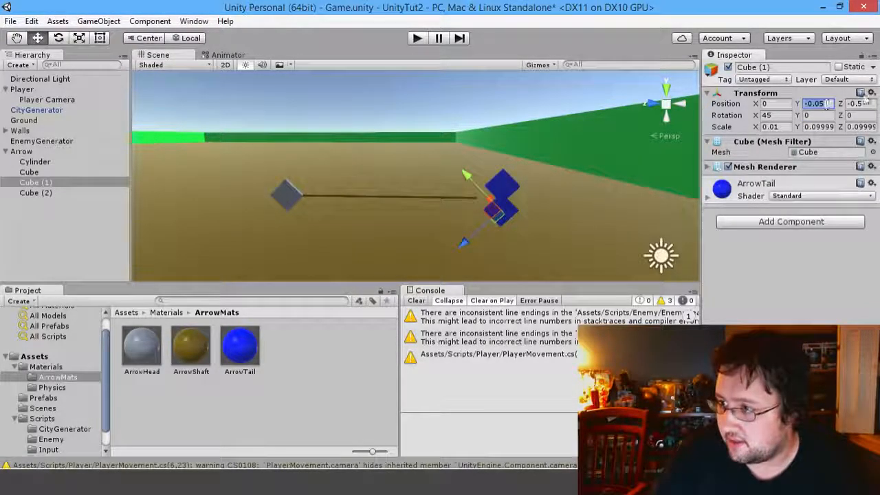
left_click(865, 103)
key("BackSpace")
type("4")
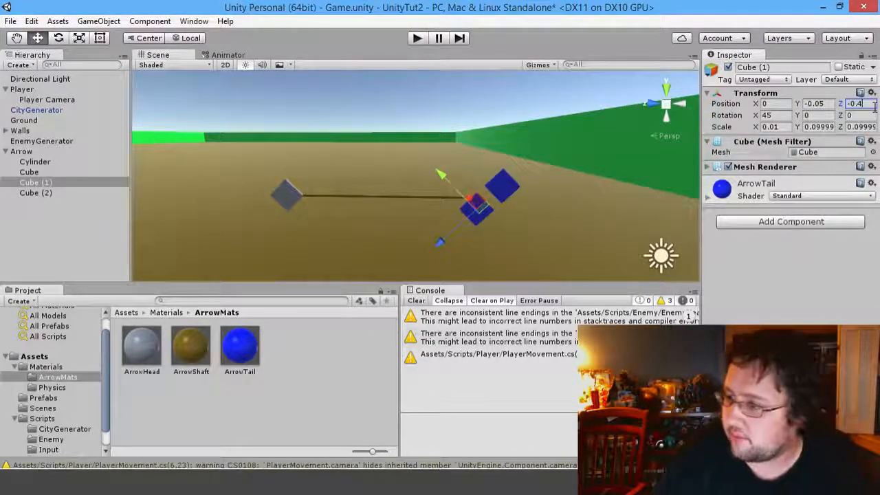
left_click(508, 187)
left_click(865, 103)
key("BackSpace")
type("4")
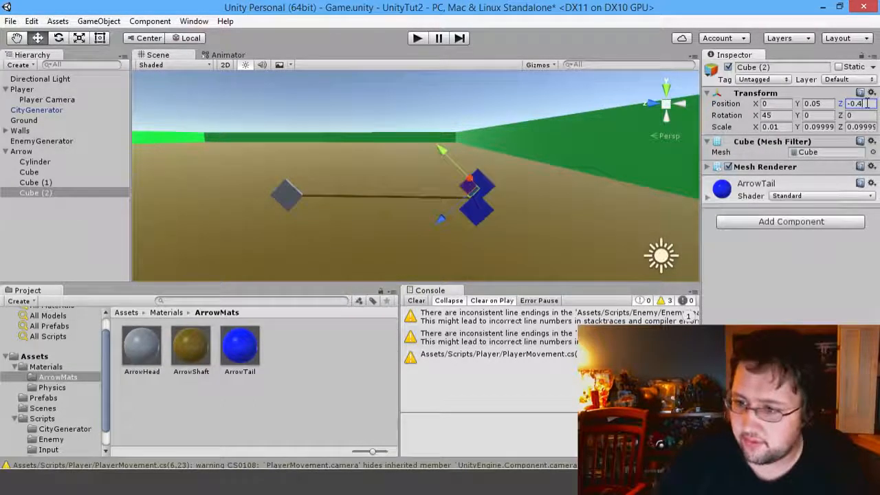
Step: Set the Z size of the parent Arrow's Box Collider to 0.94 and check its fit around the shortened arrow
left_click(51, 171)
left_click(41, 151)
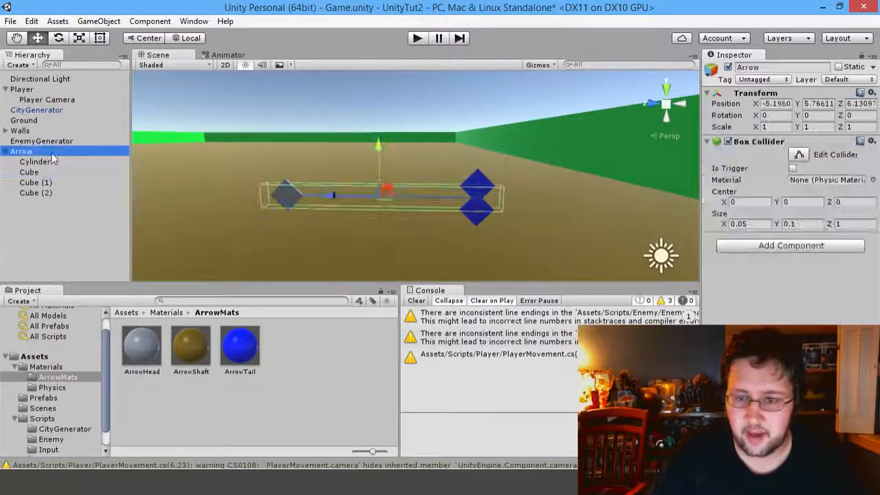
left_click_drag(404, 186, 336, 168, "alt")
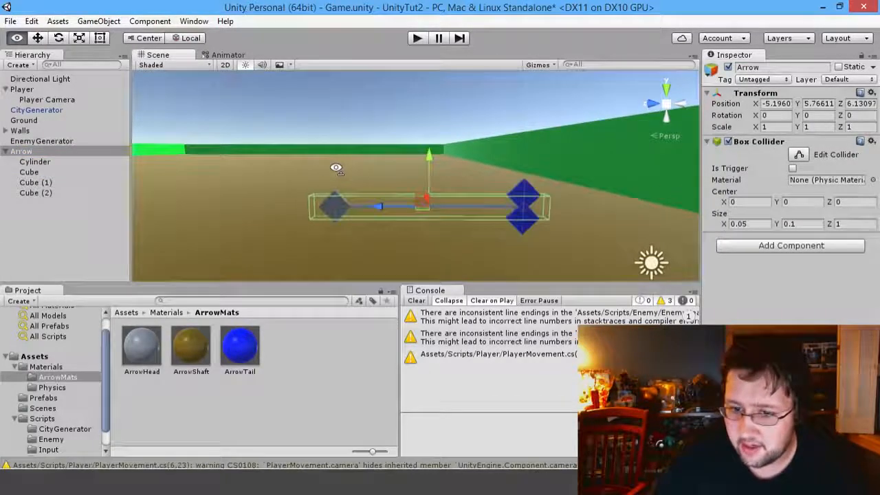
left_click(74, 163)
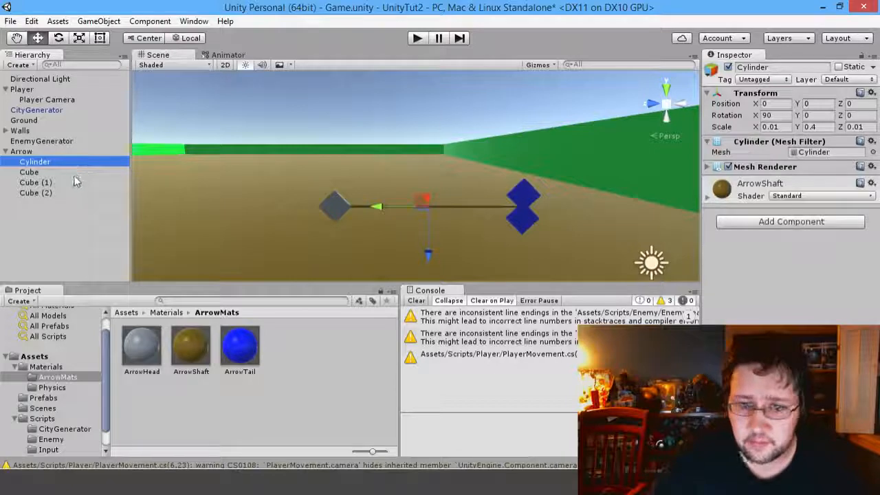
left_click(75, 172)
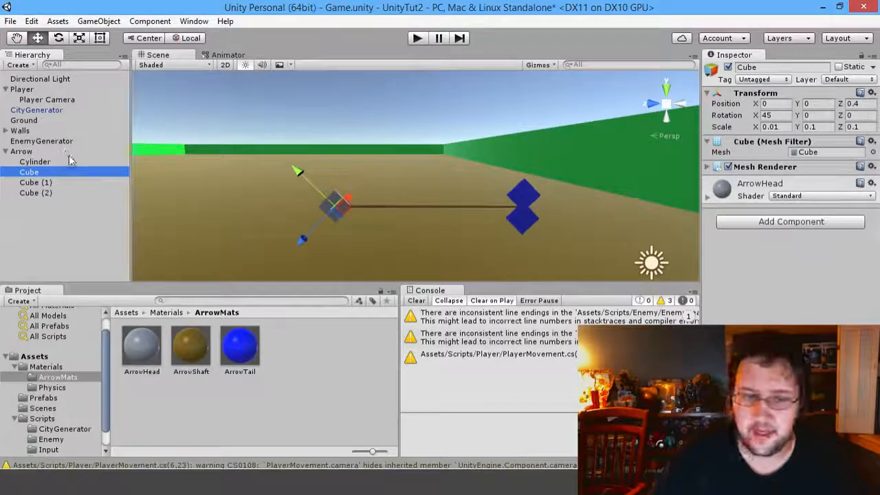
left_click(67, 152)
left_click(839, 223)
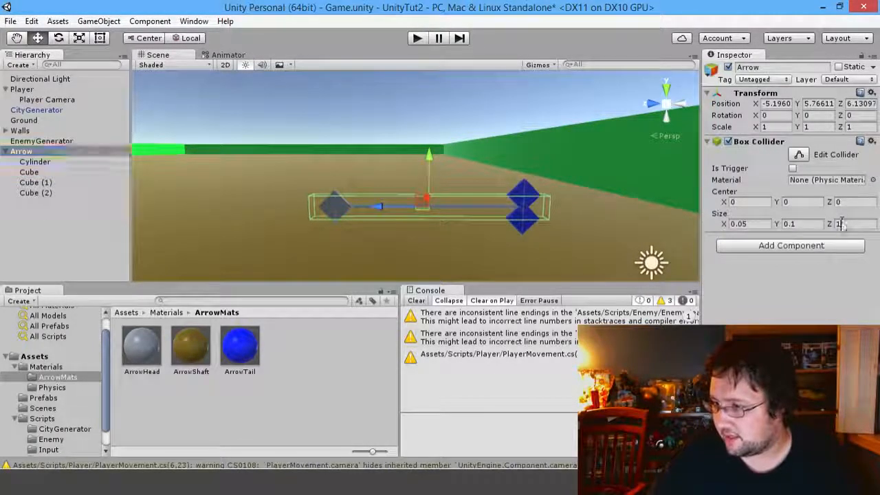
type(".9")
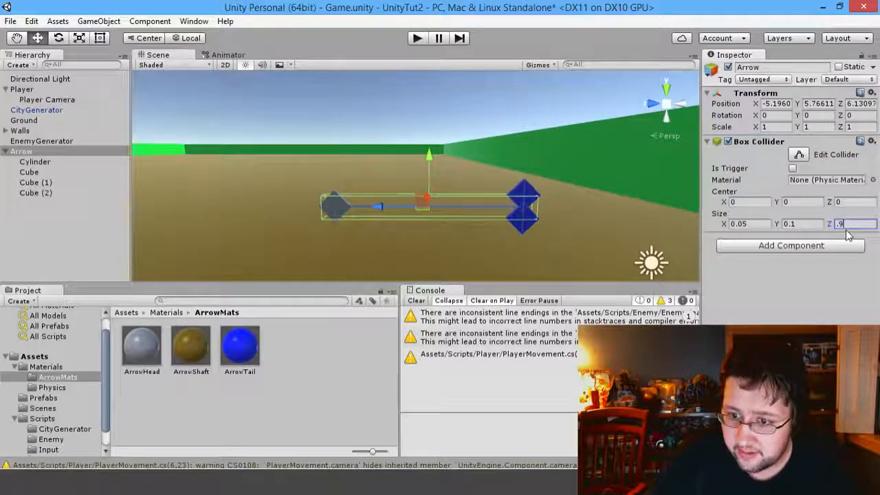
type("5")
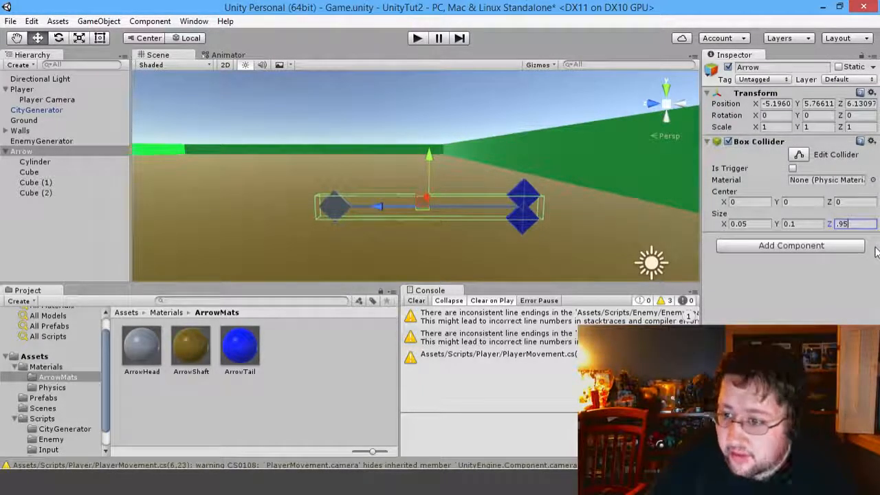
key("BackSpace")
type("4")
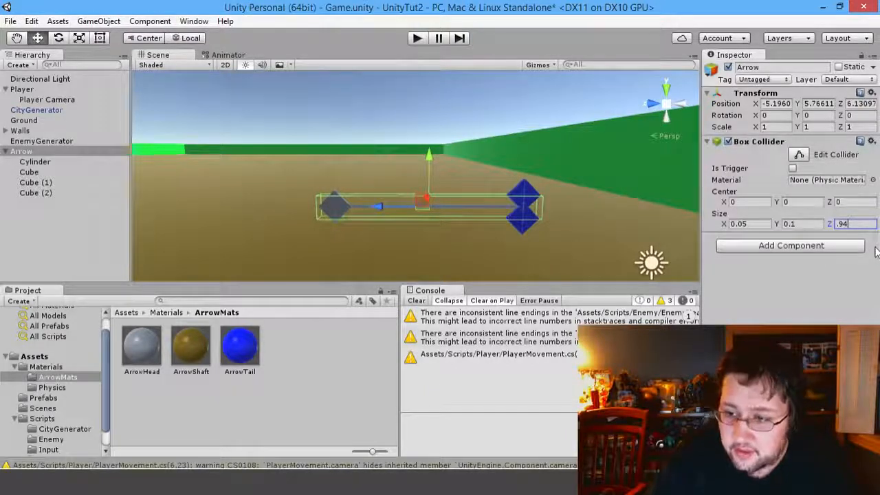
right_click_drag(307, 169, 352, 161)
right_click_drag(413, 180, 323, 172)
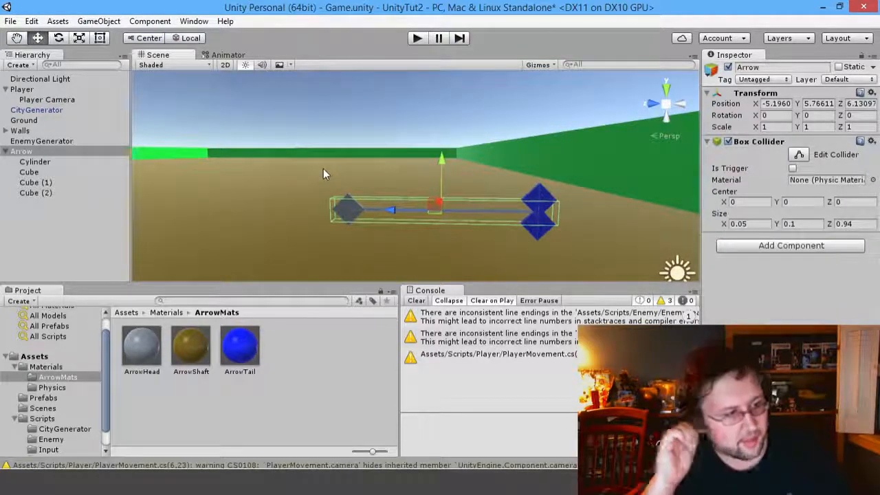
right_click_drag(377, 138, 319, 172)
Step: Collapse the Arrow object and save it as a prefab in the Prefabs folder
left_click(6, 151)
left_click(43, 397)
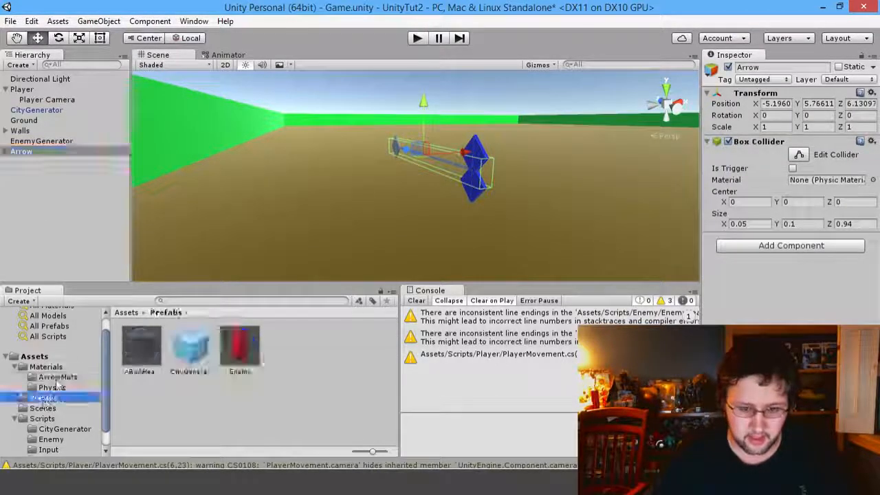
left_click_drag(31, 155, 300, 365)
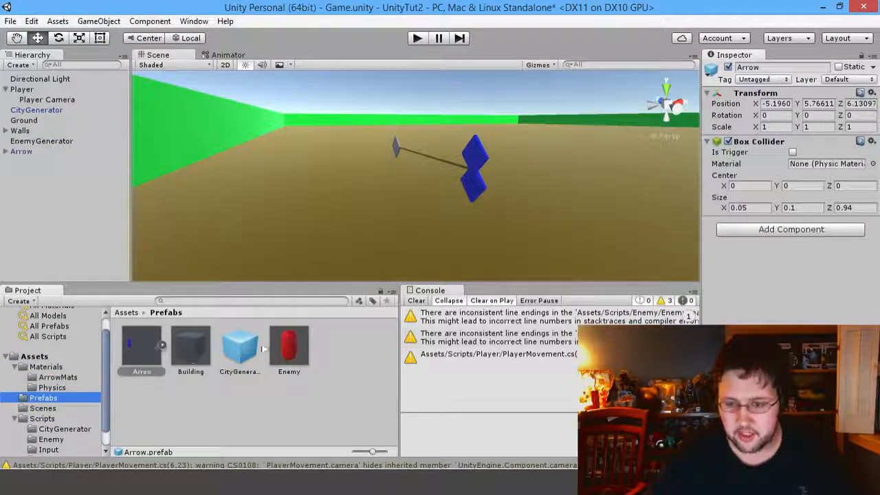
right_click(26, 277)
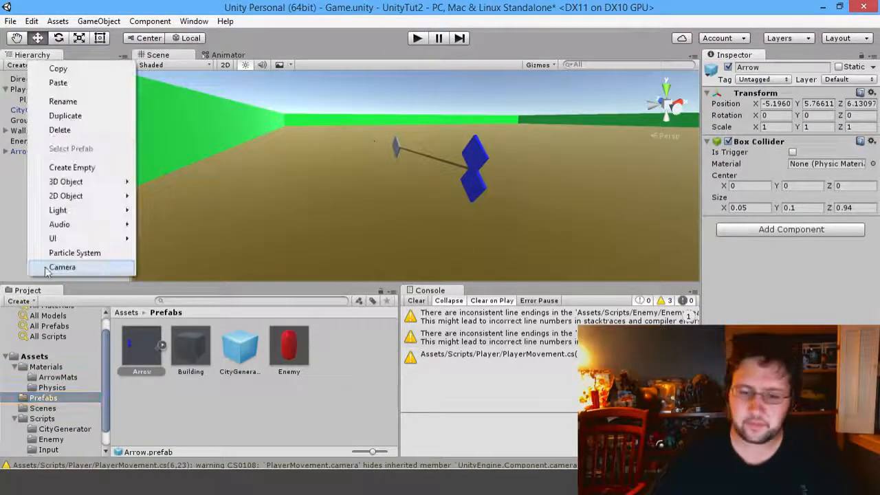
left_click(2, 231)
Step: Add the Arrow Damage script to the Arrow prefab
left_click(140, 348)
left_click(764, 234)
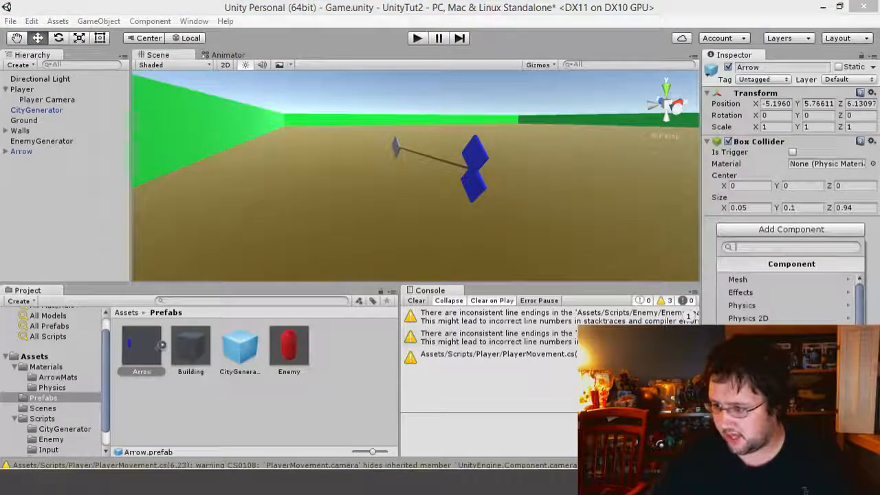
left_click(747, 396)
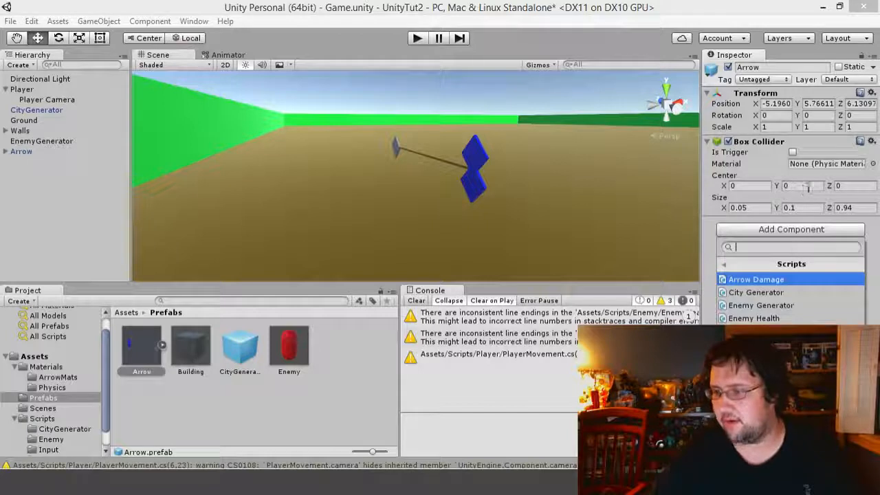
left_click(790, 279)
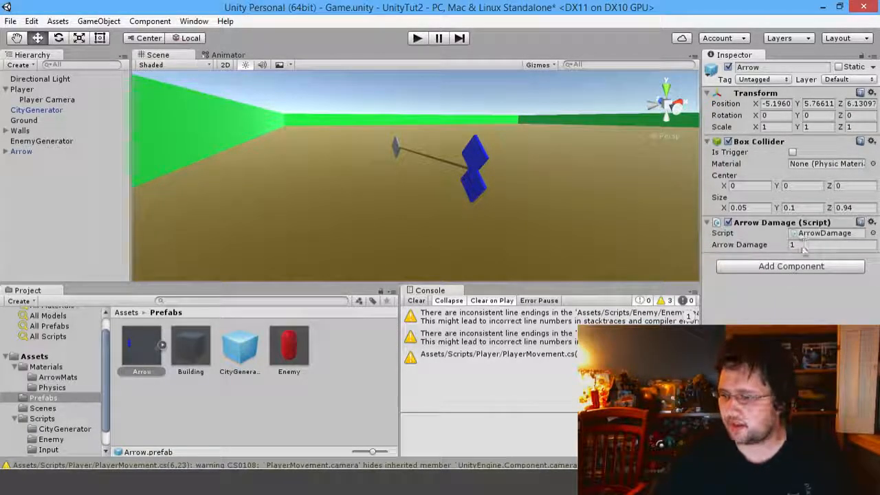
Step: Add the Enemy Health script to the Enemy prefab and set its Enemy Max Health to 1
left_click(287, 345)
scroll(808, 239, "down", 5)
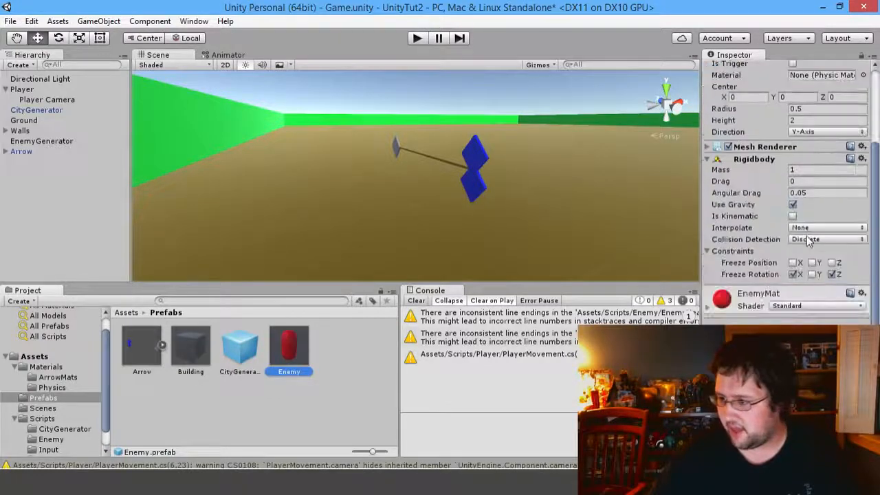
scroll(787, 294, "down", 2)
left_click(786, 306)
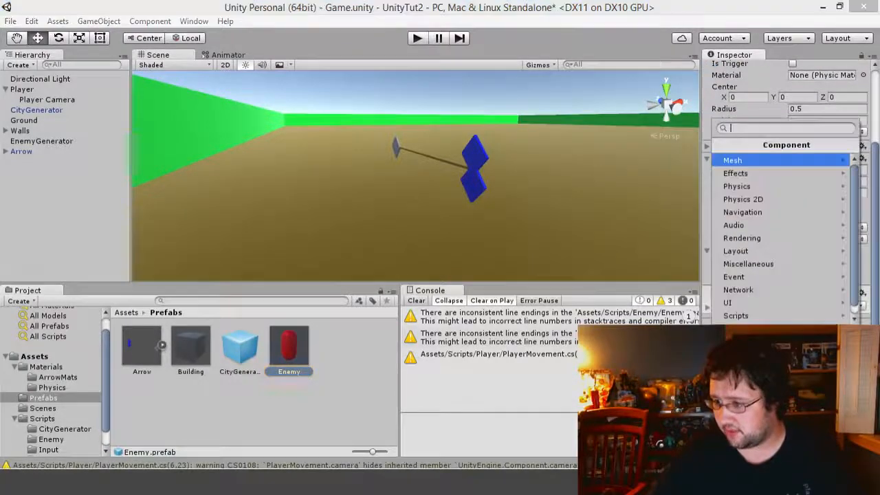
left_click(747, 315)
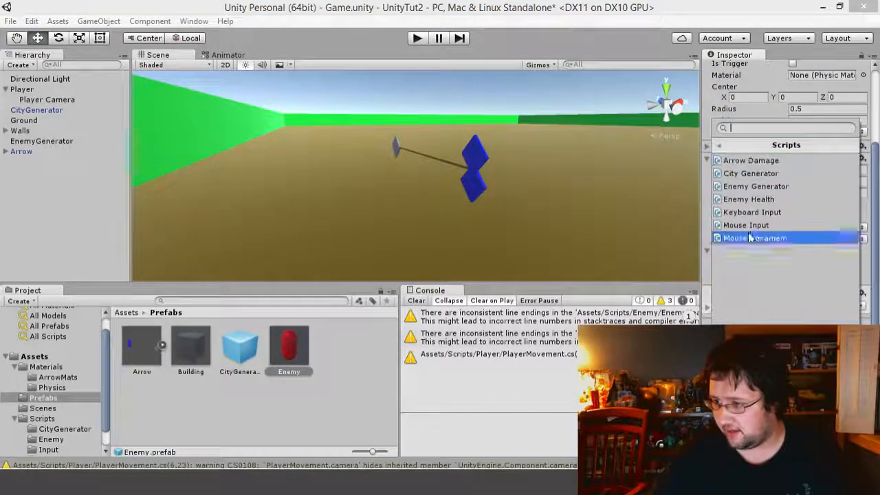
left_click(775, 199)
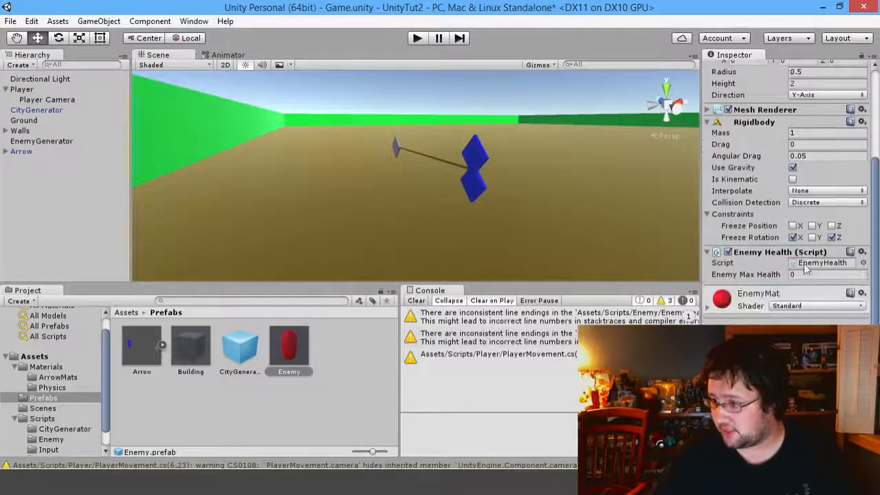
left_click(807, 274)
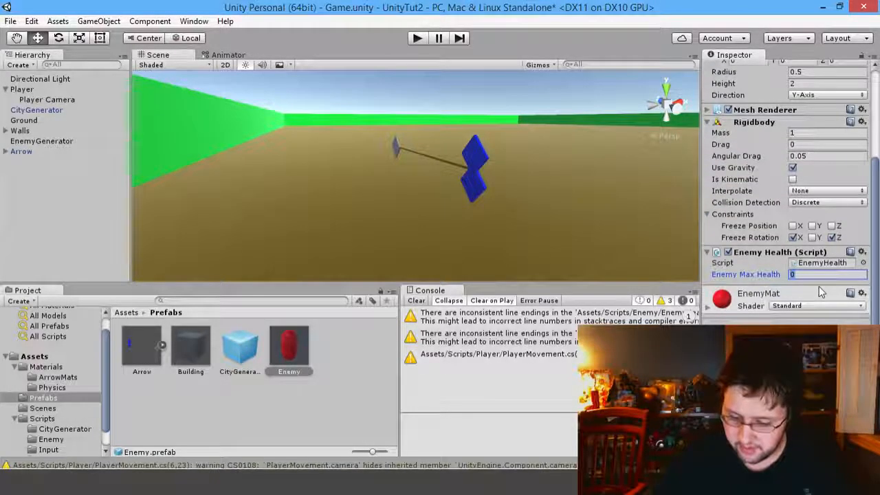
type("1")
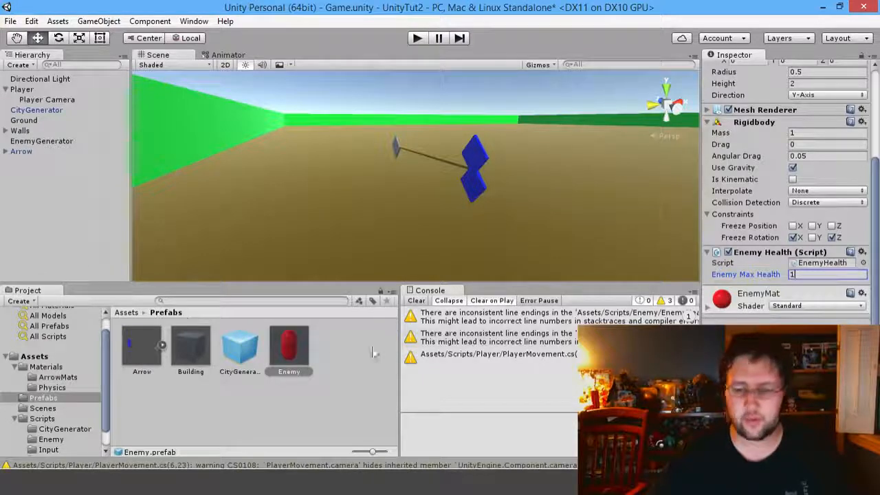
Step: Place an Enemy prefab on the ground with a second Arrow prefab touching its top, and run the game to test the hit
left_click(44, 142)
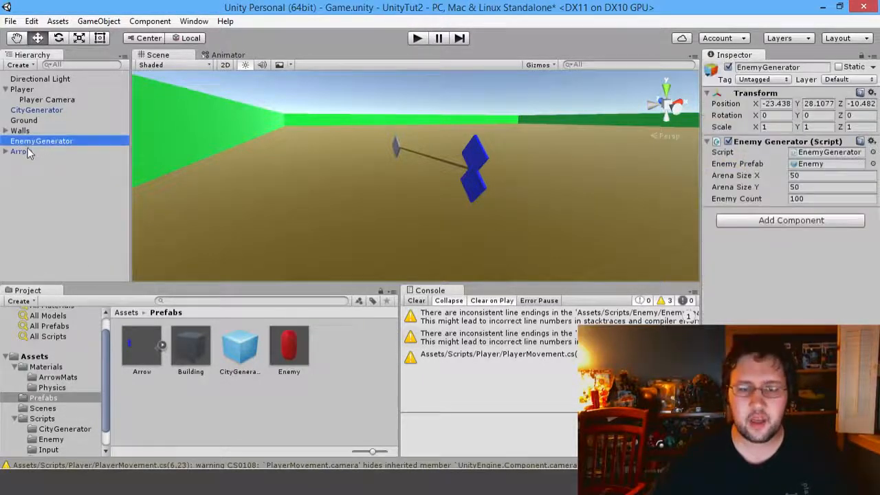
left_click(21, 151)
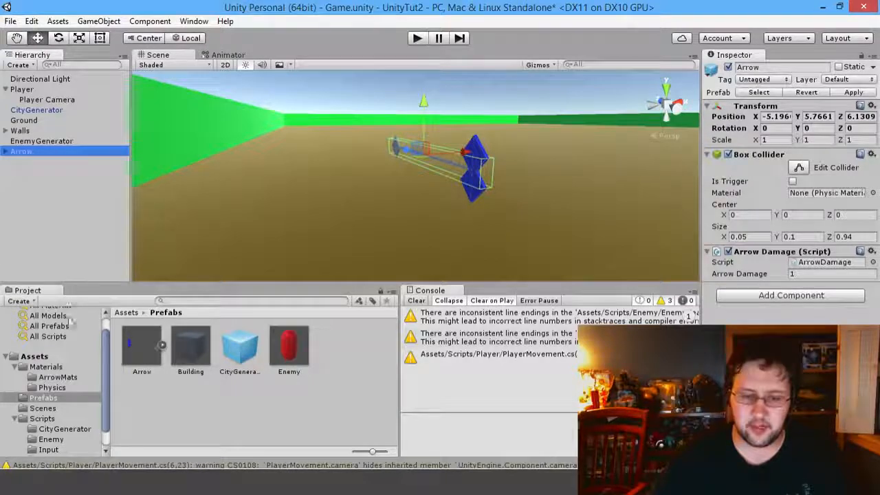
left_click(290, 354)
left_click_drag(290, 354, 363, 253)
left_click_drag(164, 355, 362, 224)
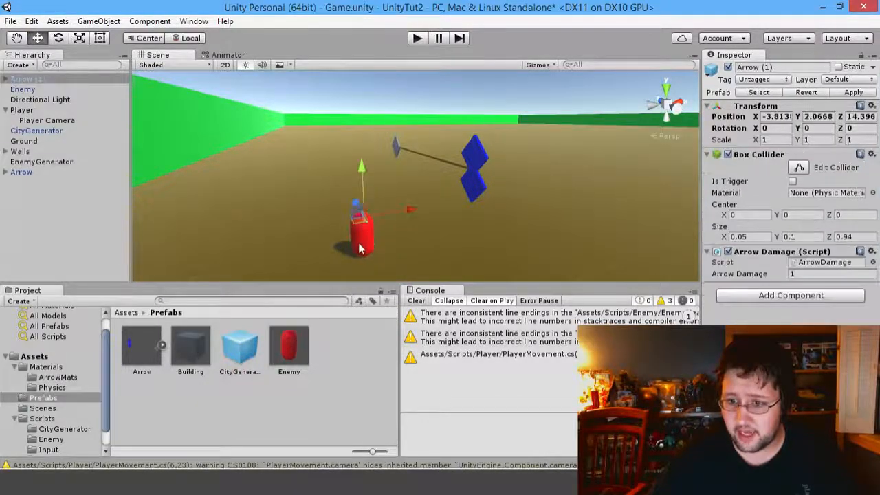
left_click(417, 39)
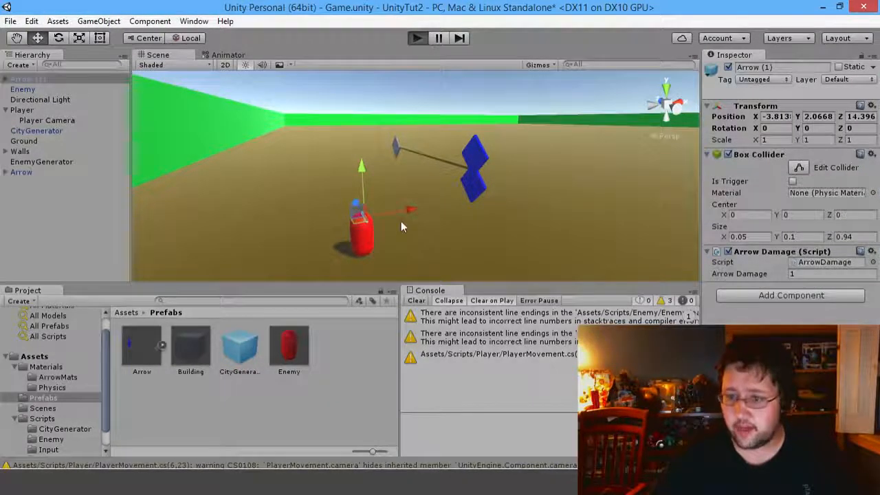
Step: Examine the components of the placed Enemy and the original Arrow in the running game
left_click(366, 237)
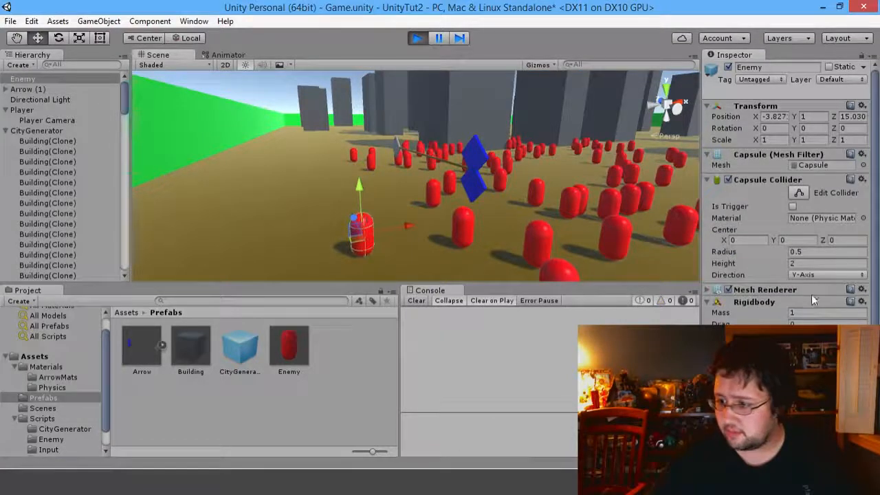
scroll(812, 300, "down", 3)
left_click(369, 218)
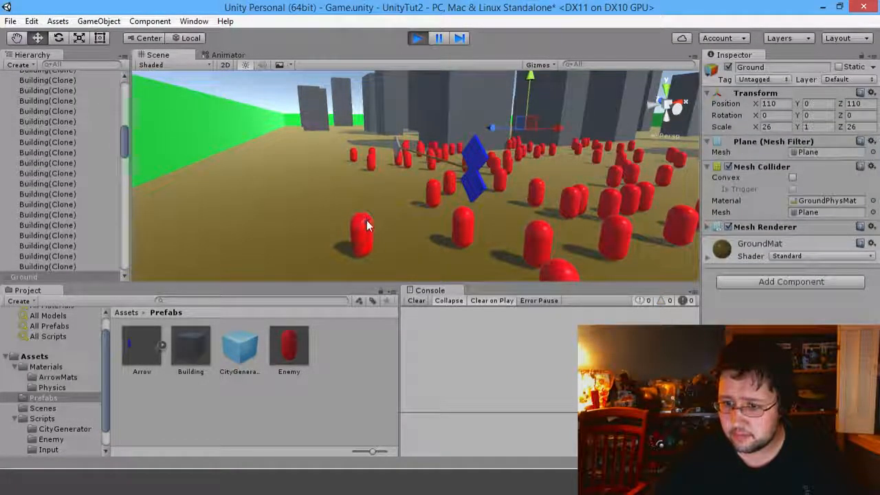
left_click(367, 220)
left_click(49, 226)
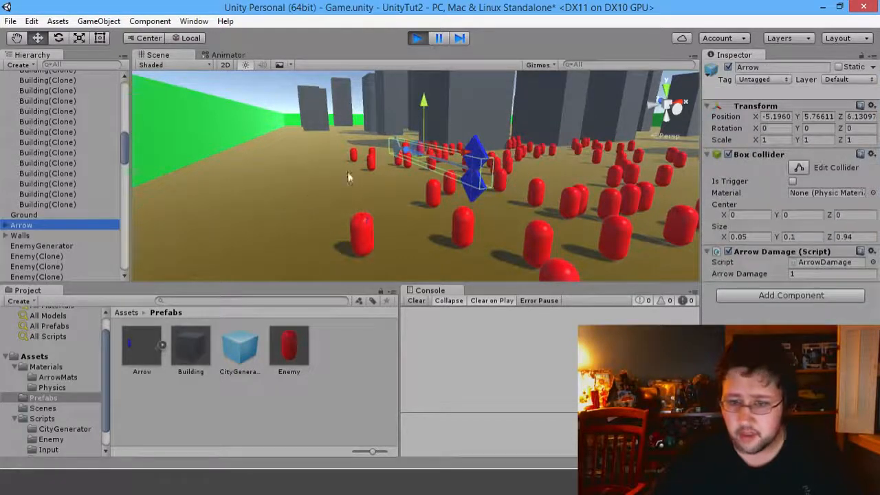
Step: Collapse the CityGenerator's building list and raise Arrow (1) above the placed Enemy to a Y position of about 2.87
scroll(66, 219, "down", 5)
scroll(41, 193, "up", 3)
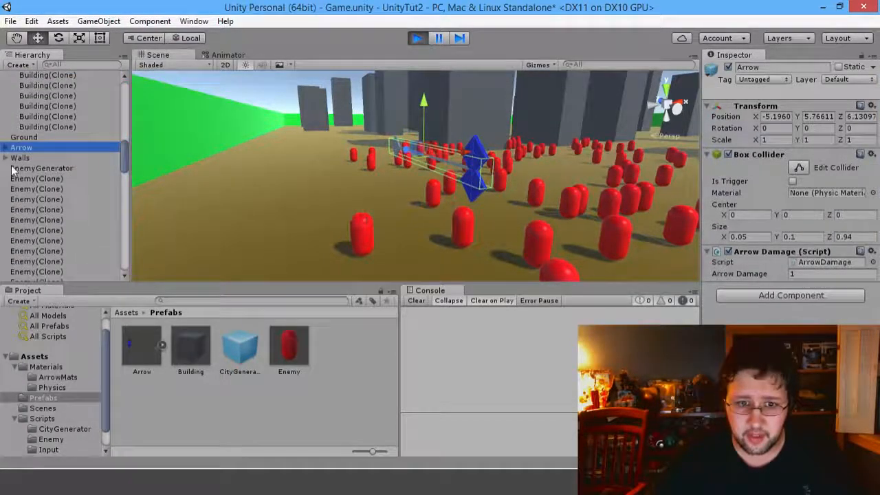
scroll(75, 180, "up", 6)
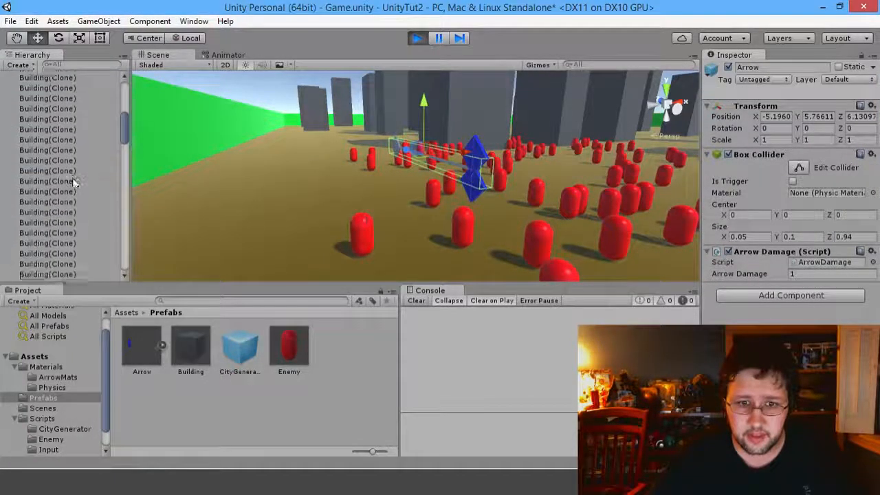
left_click(6, 130)
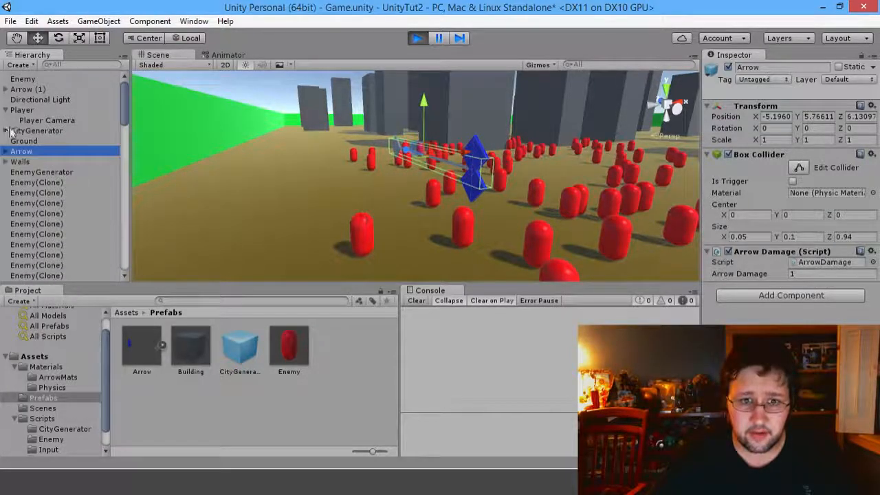
left_click(25, 90)
left_click_drag(360, 176, 359, 147)
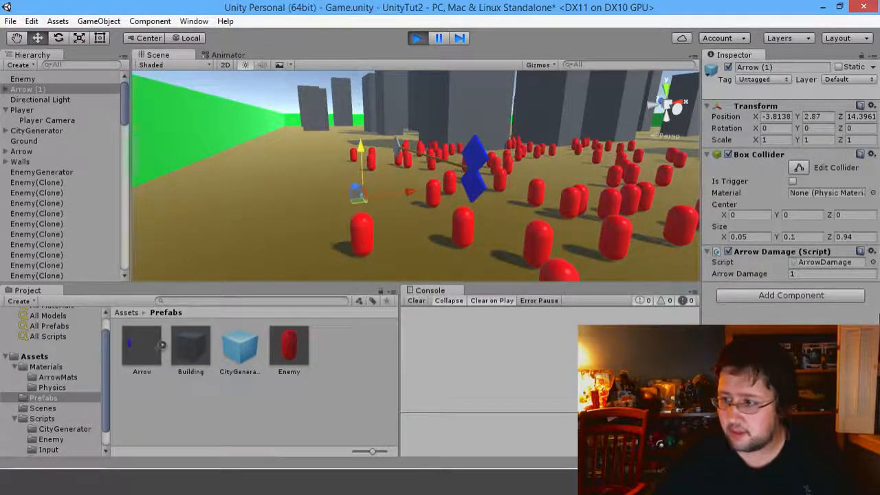
Step: Add a Rigidbody to Arrow (1) in the running game to test it falling onto the Enemy, and stop play mode
left_click(781, 295)
left_click(749, 146)
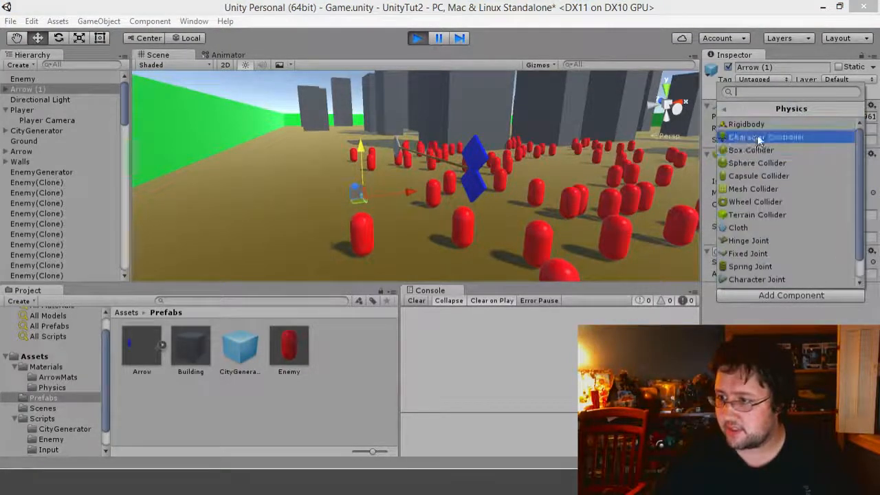
left_click(760, 124)
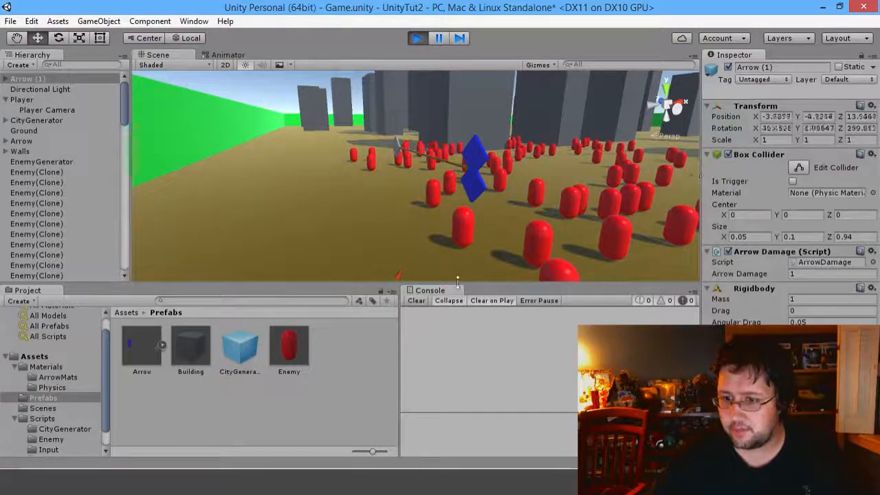
left_click(417, 39)
Step: Add a Rigidbody physics component to the Arrow prefab in the Prefabs folder
left_click(144, 347)
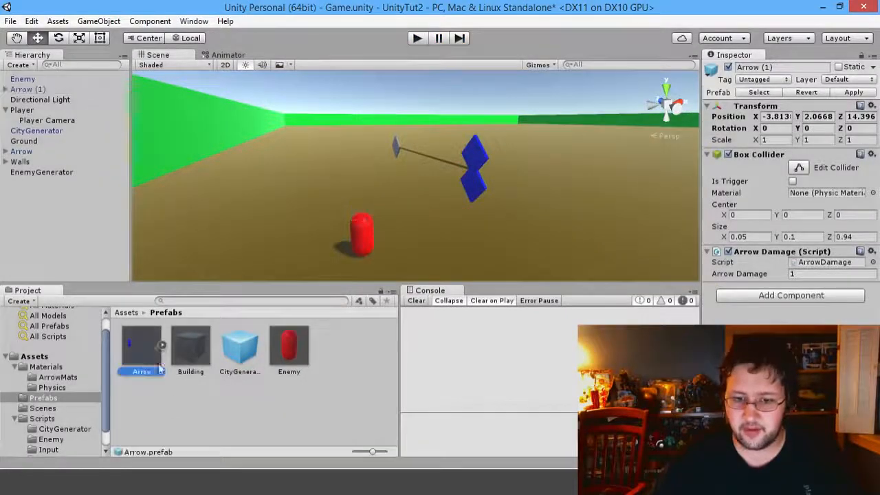
left_click(790, 266)
left_click(756, 121)
left_click(746, 94)
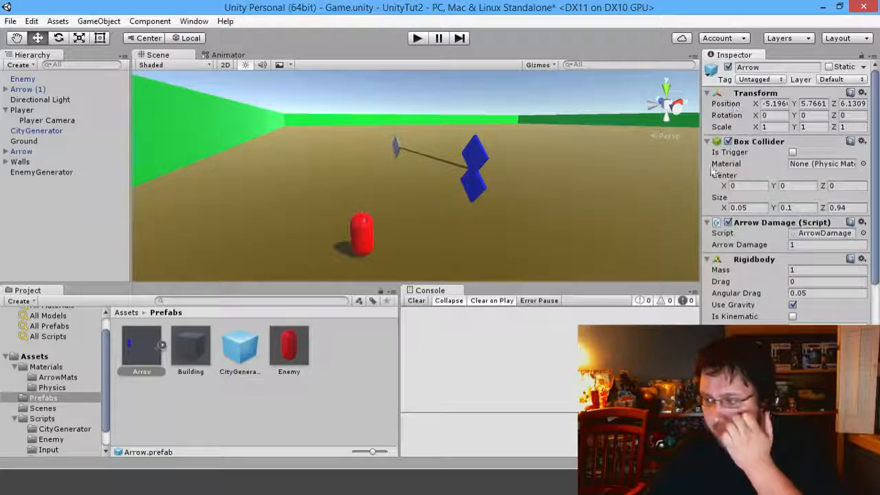
Step: Review and collapse the Arrow prefab's Rigidbody, Box Collider and Arrow Damage components, and run the game to test the hit
scroll(746, 175, "down", 2)
scroll(746, 176, "up", 2)
scroll(745, 175, "down", 1)
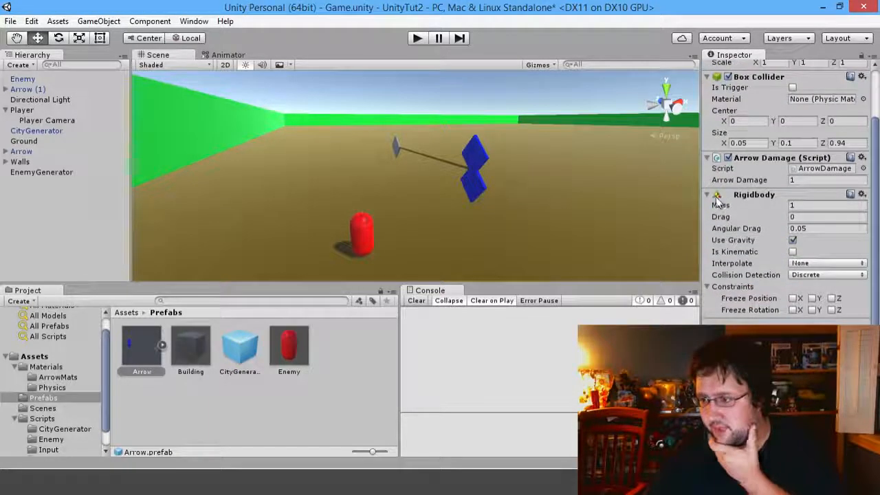
left_click(712, 201)
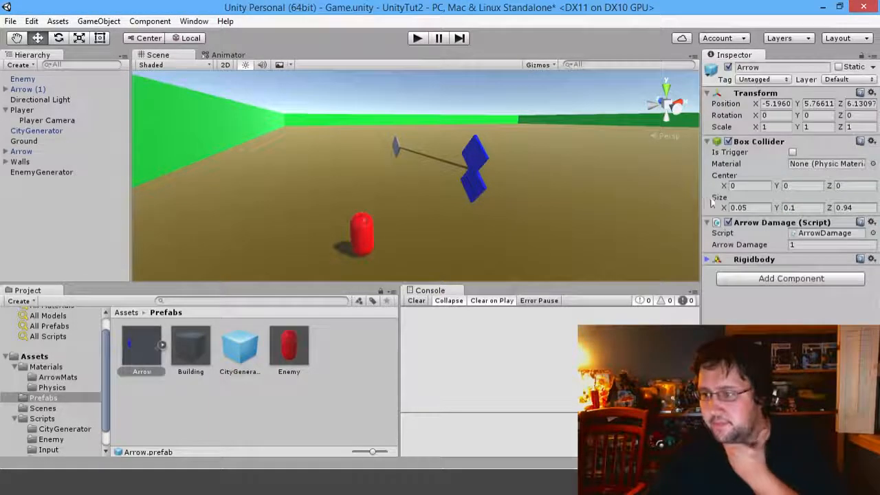
left_click(707, 141)
left_click(708, 154)
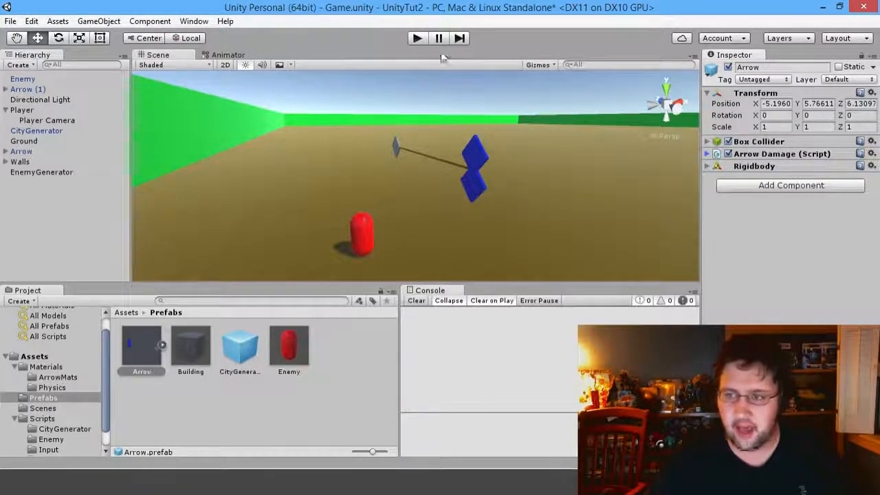
left_click(419, 38)
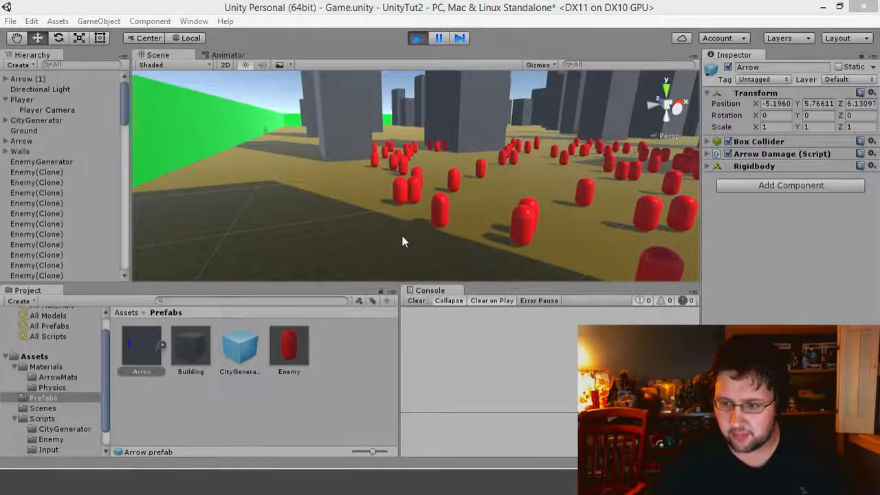
Step: Stop the running game and delete both arrows and the enemy from the scene
left_click(417, 40)
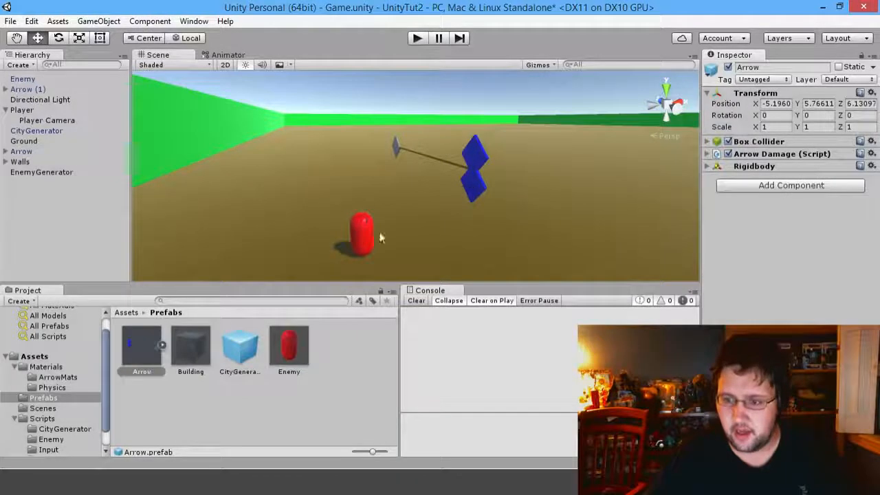
left_click(42, 89)
key("Delete")
left_click(42, 142)
key("Delete")
left_click(34, 79)
key("Delete")
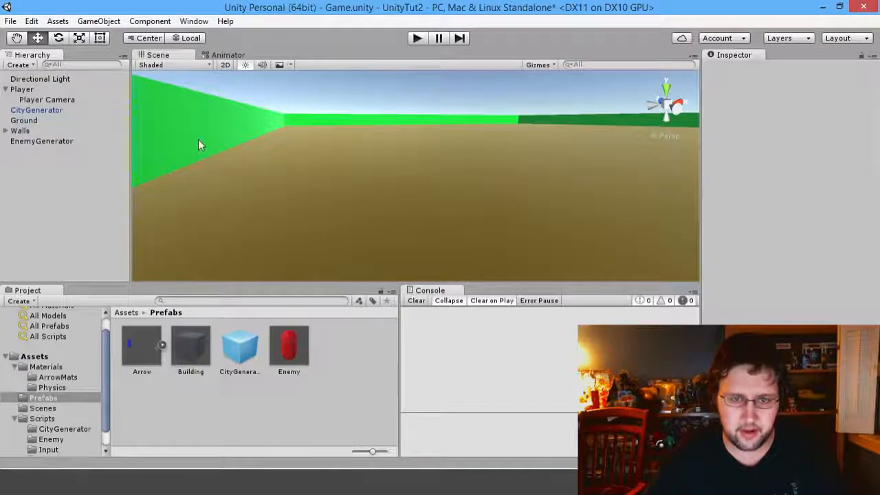
Step: Create a C# script named PlayerShoot in the Scripts/Player folder and open it in Visual Studio, reloading the modified solution
left_click(58, 416)
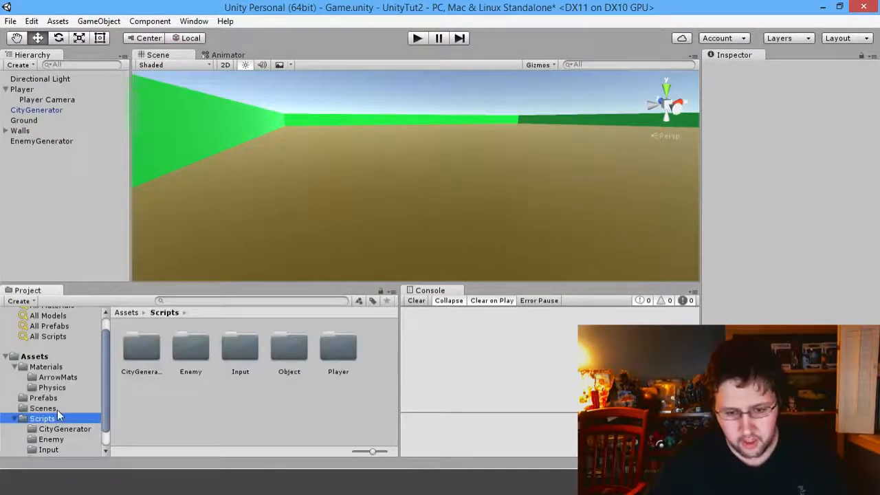
scroll(46, 431, "down", 1)
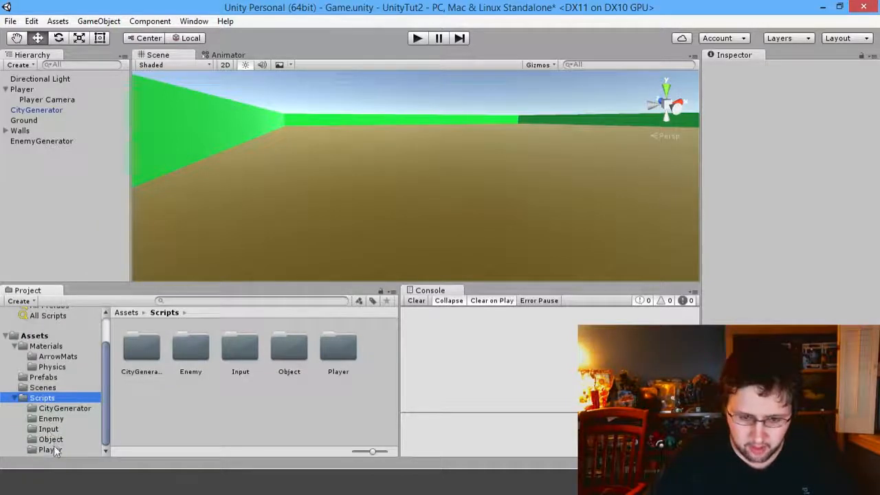
left_click(49, 450)
left_click(155, 355)
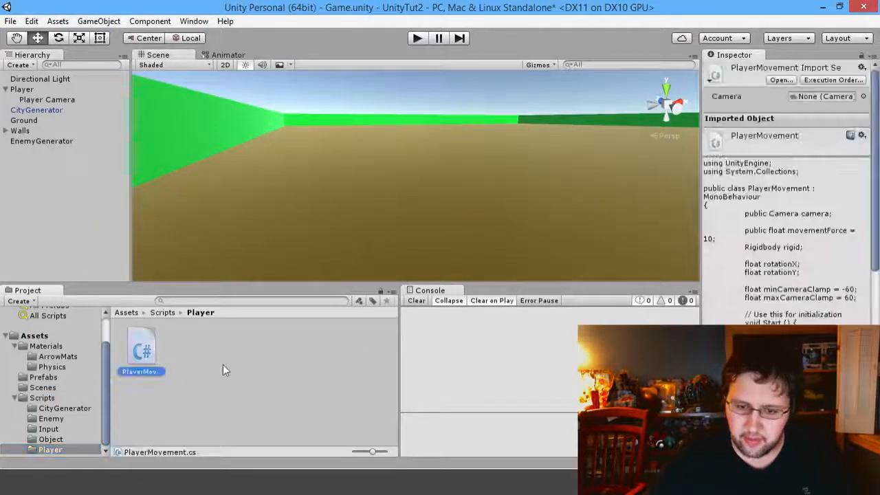
right_click(222, 365)
mouse_move(294, 147)
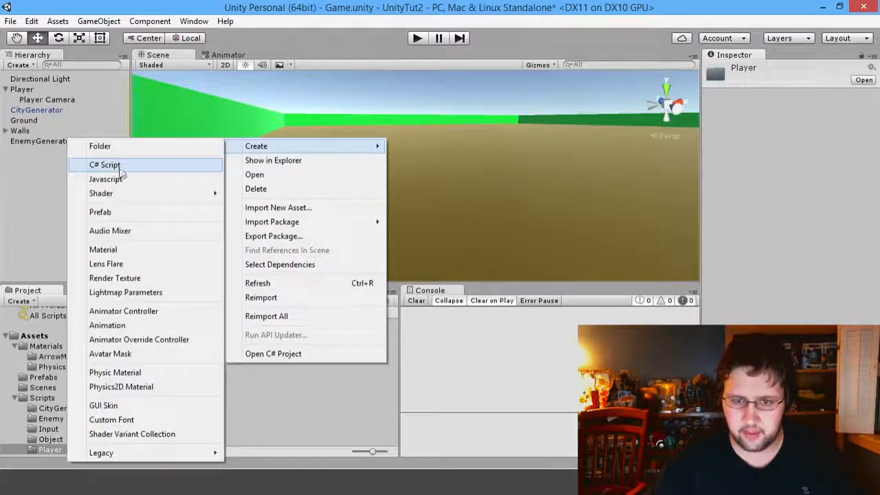
left_click(114, 165)
type("PlayerShoot")
key("Return")
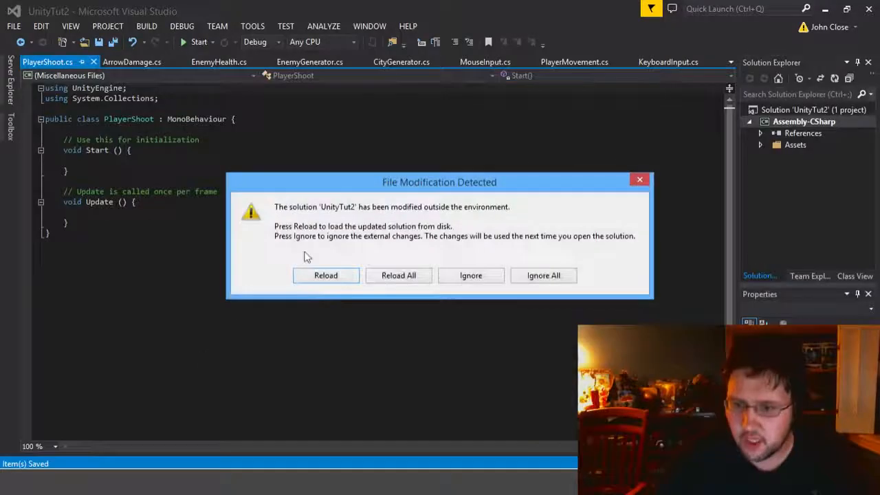
left_click(387, 275)
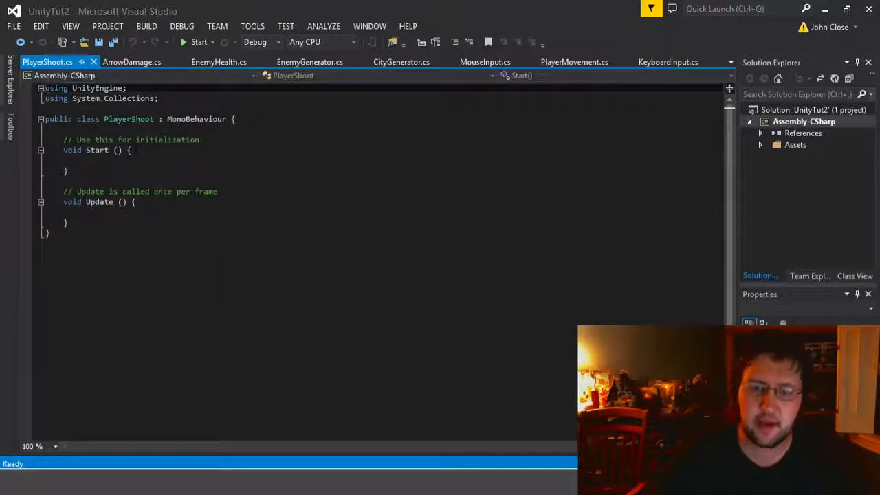
Step: Add an empty public void FireArrow() method below Update in the PlayerShoot class
left_click(66, 222)
key("Return")
key("Return")
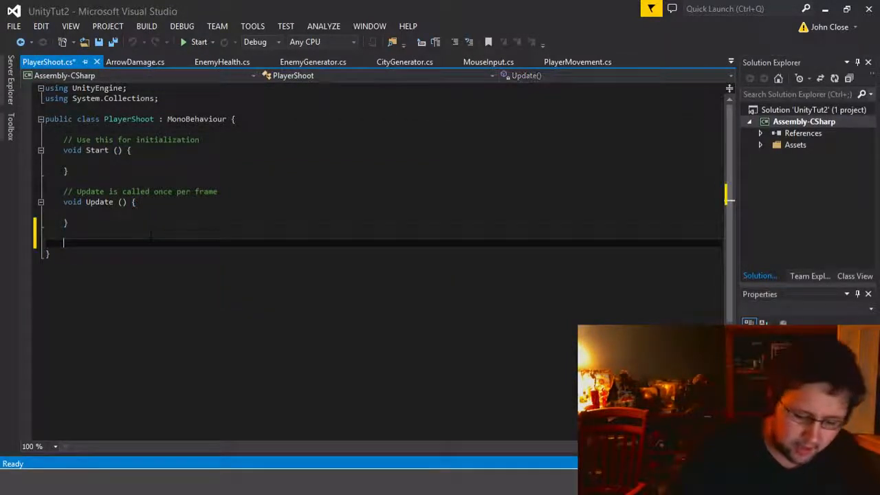
type("public void")
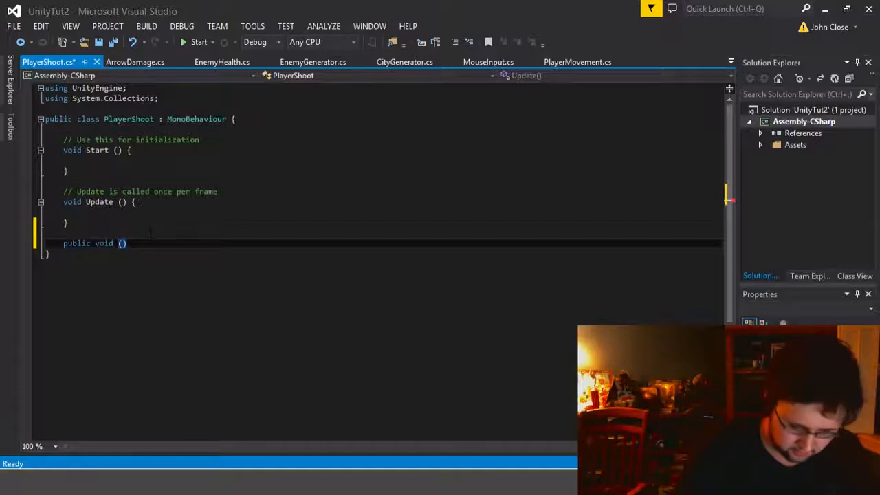
type(" FireArrow")
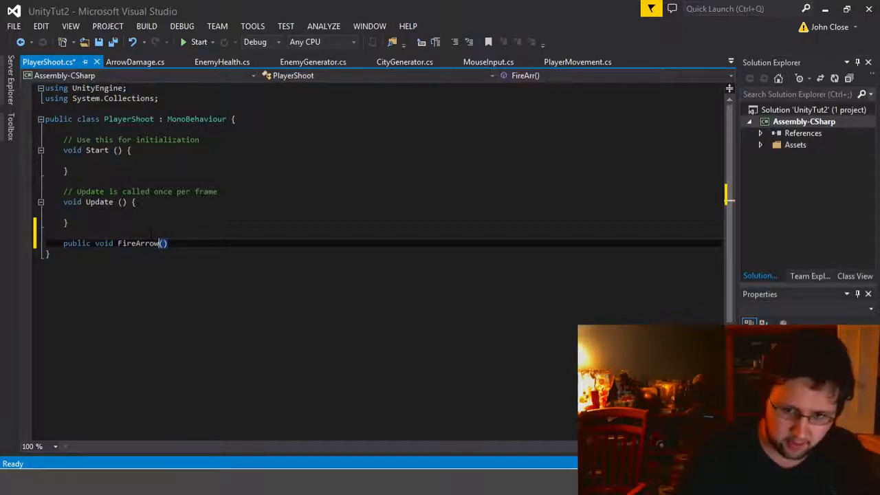
key("Down")
key("Up")
type("{")
key("Return")
key("Down")
key("Down")
key("Down")
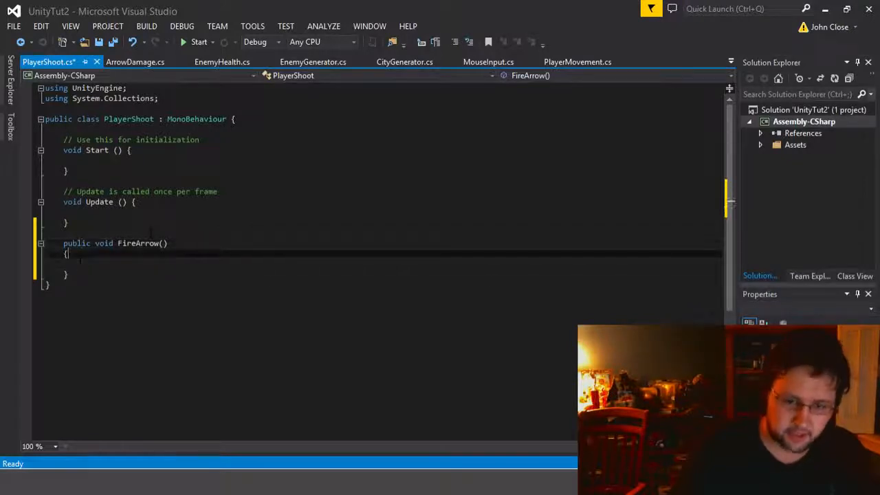
Step: Duplicate the whole FireArrow method and place the copy directly below Update
key("shift+Up")
key("shift+Up")
key("shift+Up")
key("shift+Up")
key("shift+Home")
key("shift+Down")
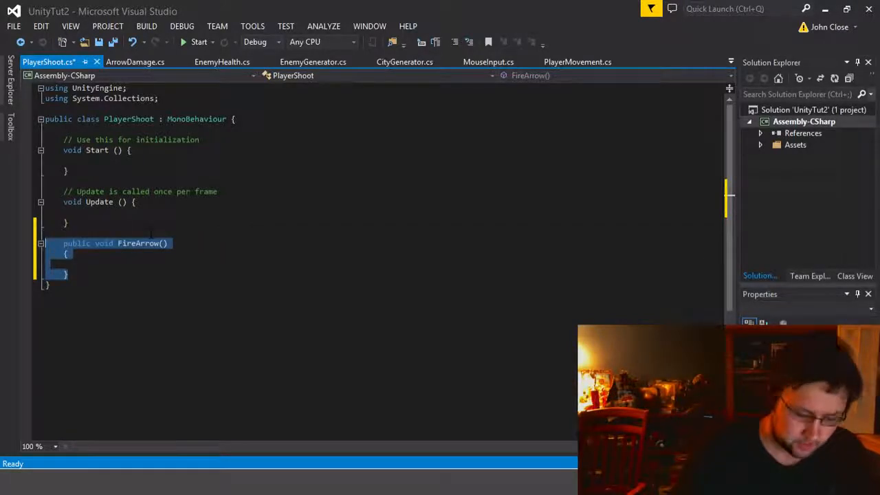
key("ctrl+c")
key("Up")
key("Up")
key("Up")
key("Up")
key("ctrl+v")
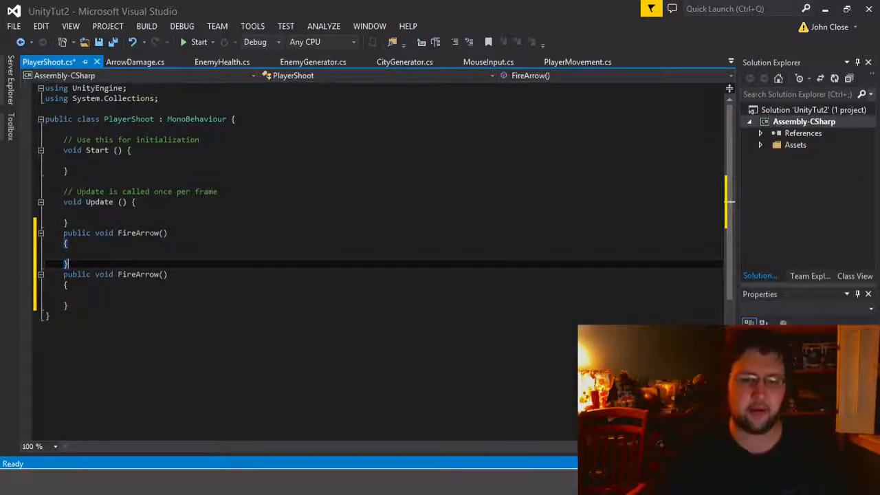
Step: Rename the upper FireArrow method to ChargeArrow and save the script
left_click(136, 233)
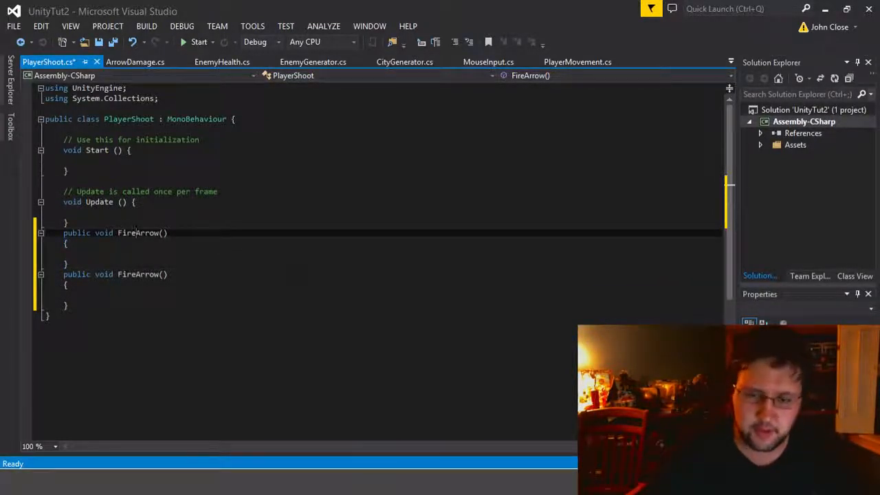
key("BackSpace")
key("BackSpace")
key("BackSpace")
key("BackSpace")
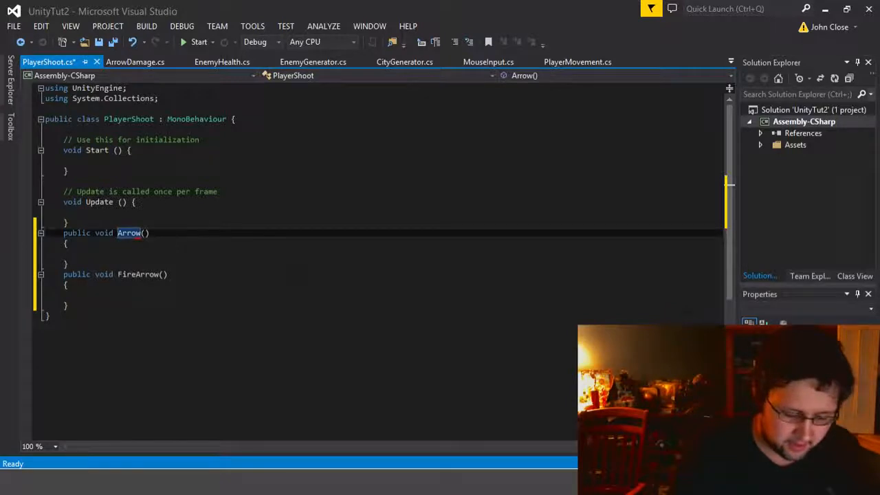
type("Char")
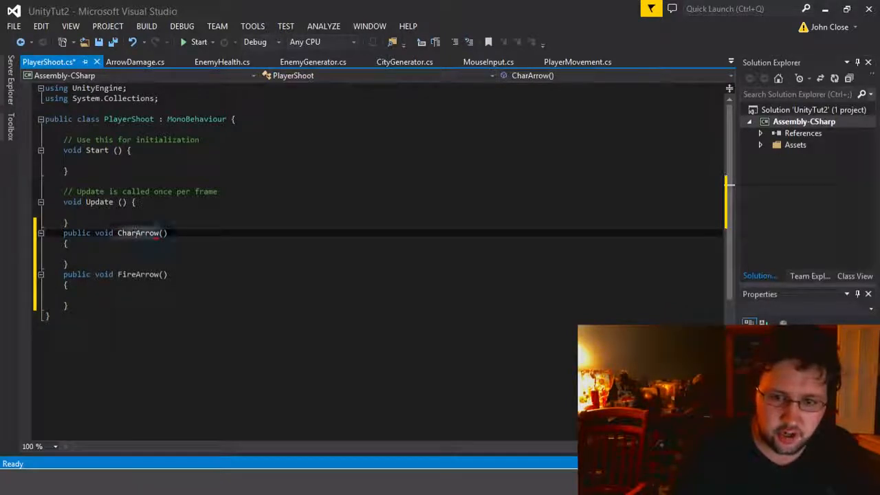
type("ge")
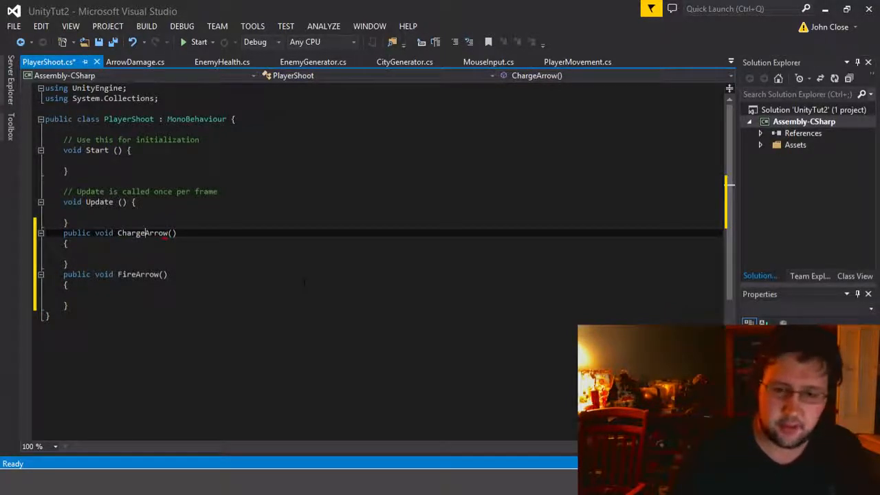
key("ctrl+s")
key("Down")
key("Down")
key("Down")
key("Down")
key("Up")
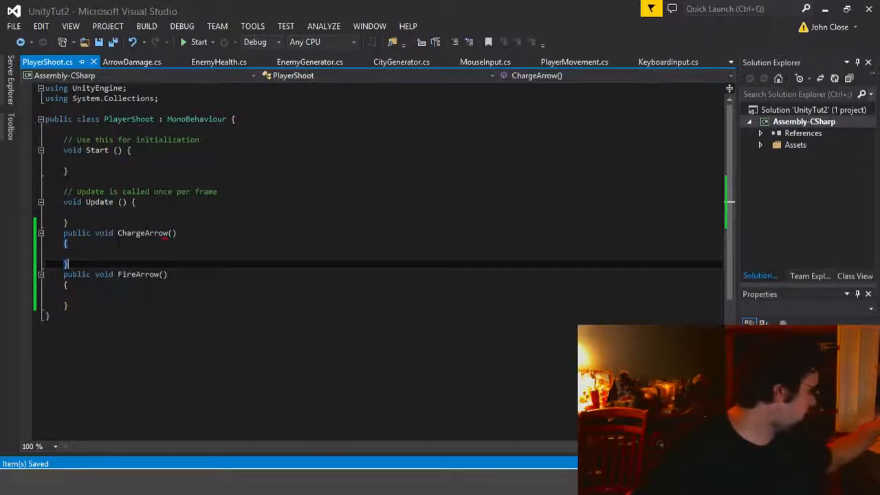
left_click(97, 248)
key("Down")
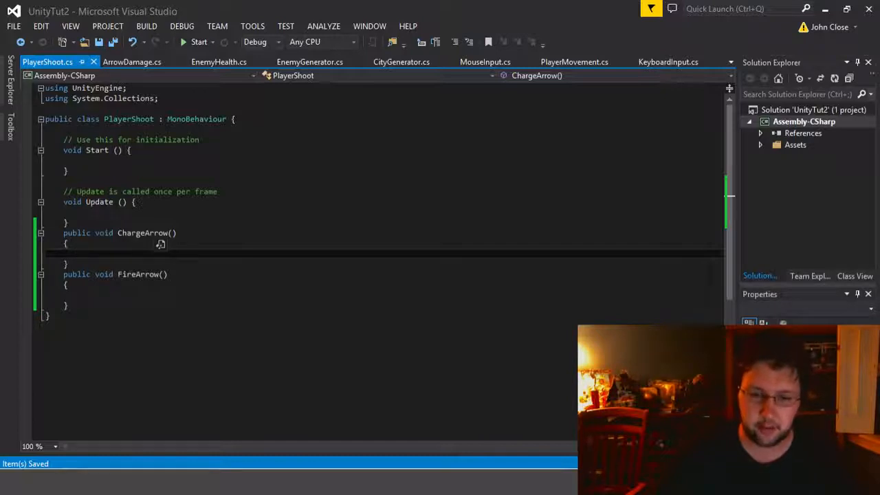
Step: Declare the field bool isCharging = false; at the start of the PlayerShoot class, above Start, and save the script
left_click(144, 130)
key("Return")
type("bool ")
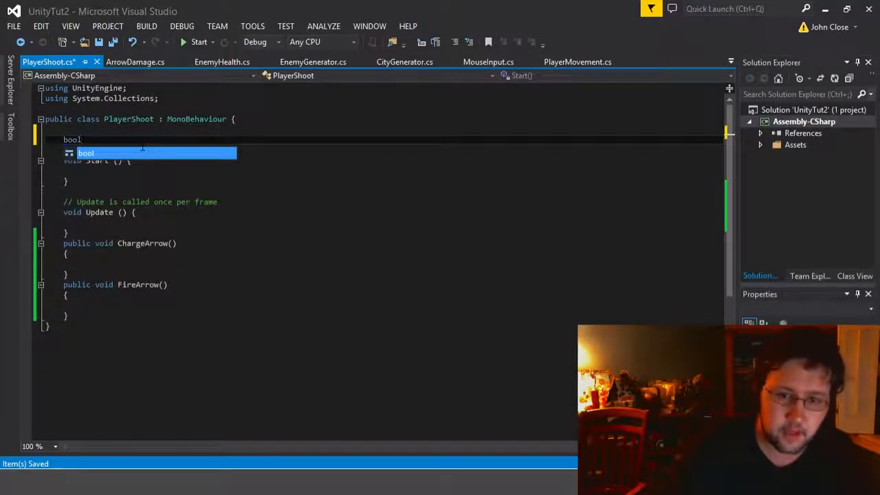
type("isChar")
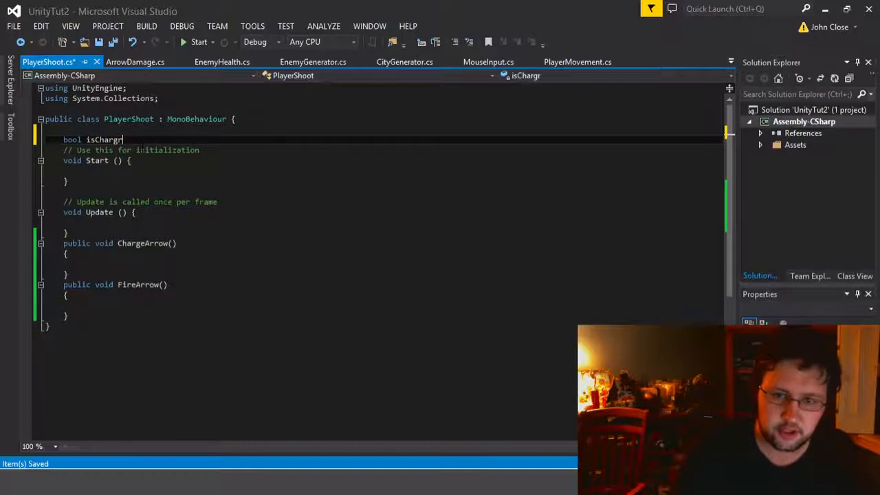
type("ge")
key("BackSpace")
type("ing")
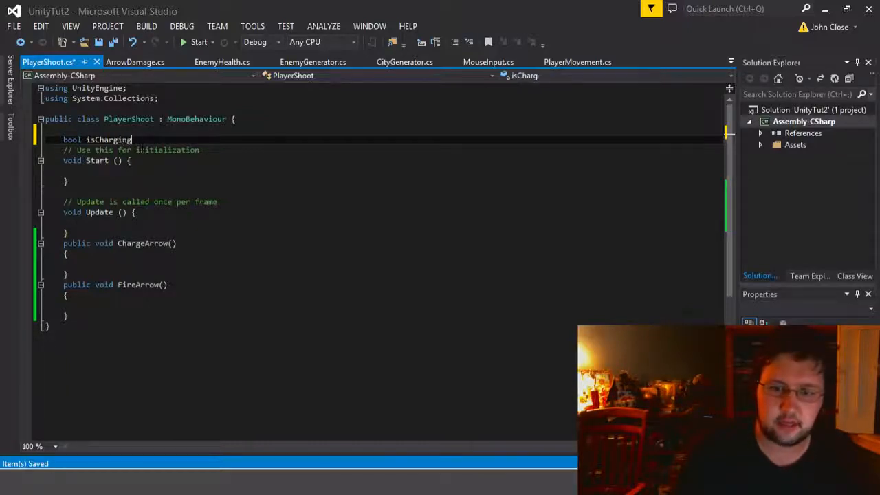
type(";")
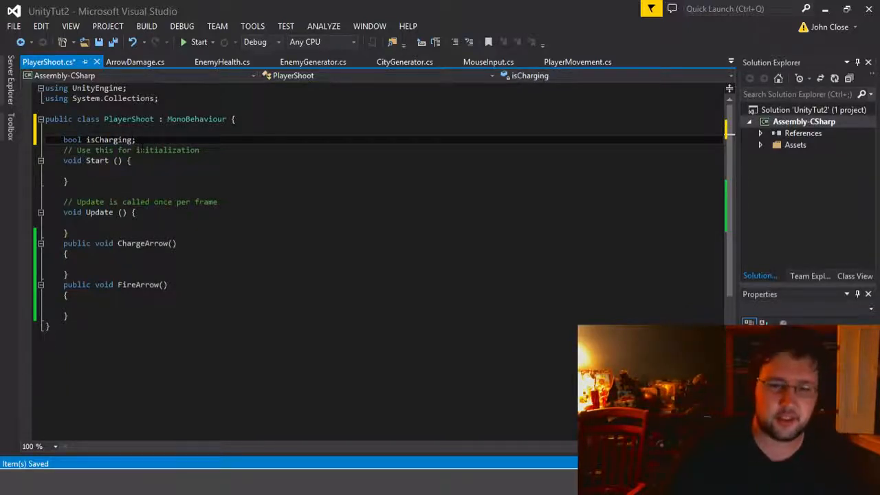
type(" = false")
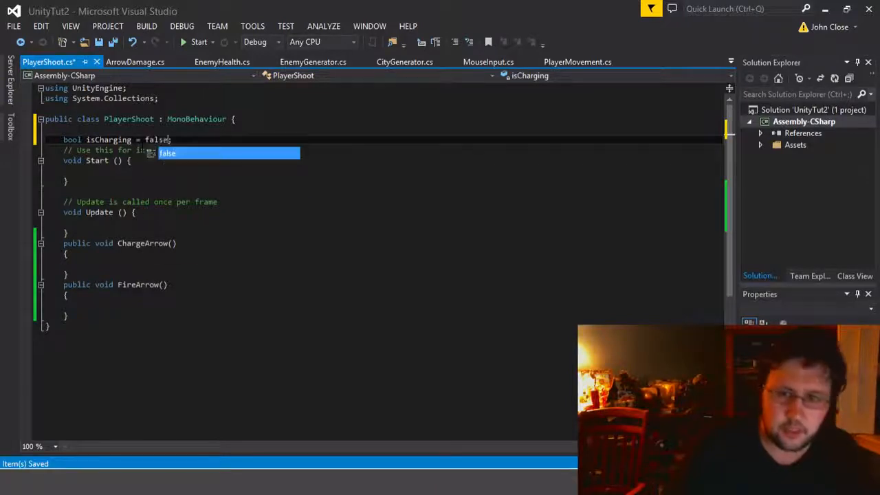
key("Escape")
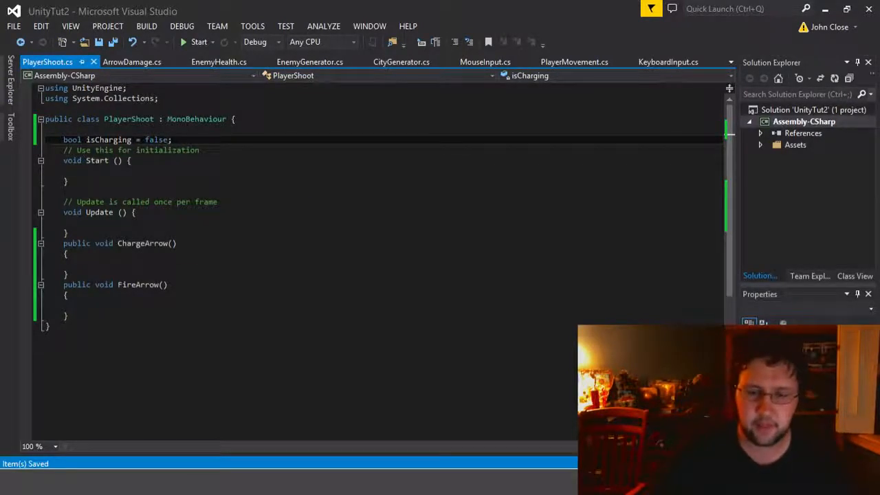
Step: Set isCharging = true; inside the ChargeArrow method and save the script
left_click(110, 254)
key("Down")
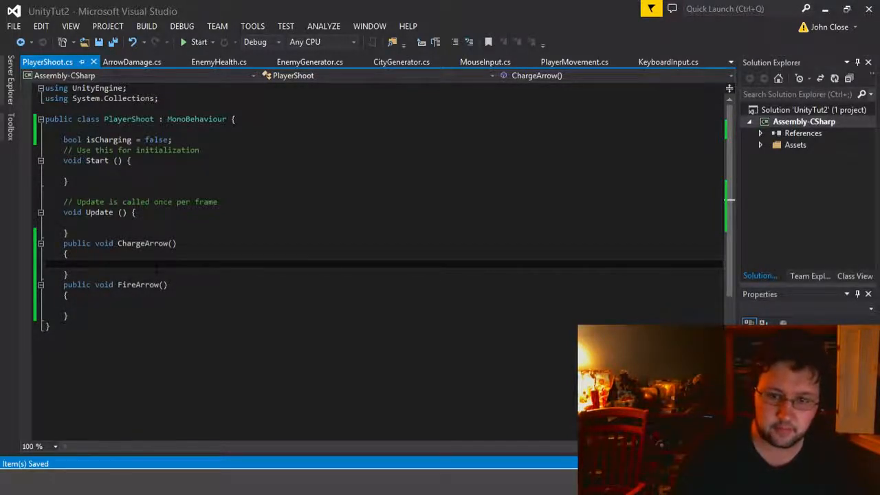
type("isC")
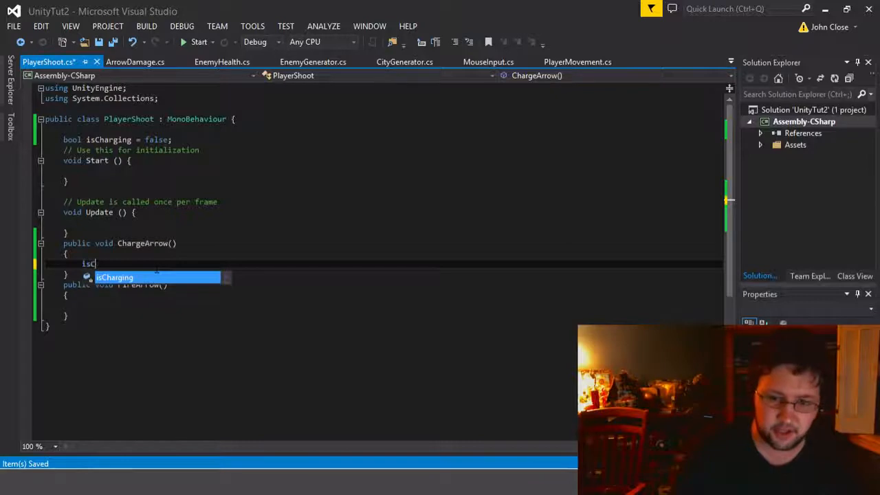
type("harging = true;")
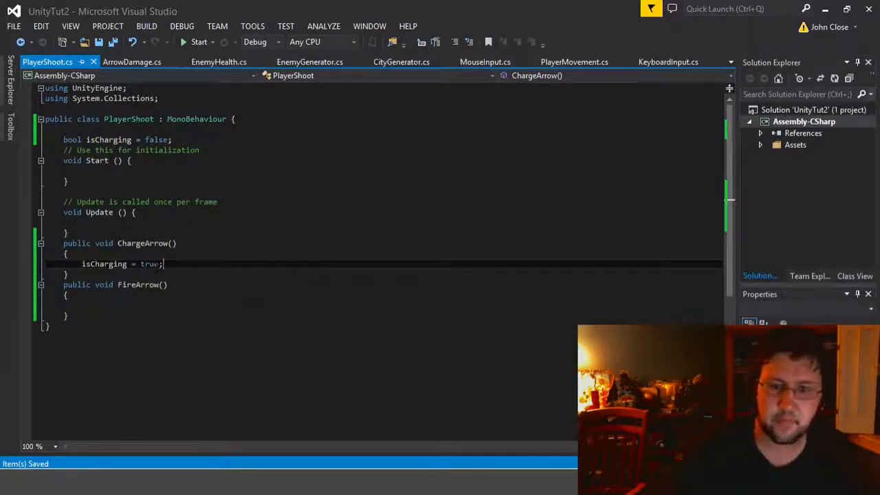
Step: Set isCharging = false; inside the FireArrow method and save the script
key("Down")
key("Down")
key("Down")
key("Down")
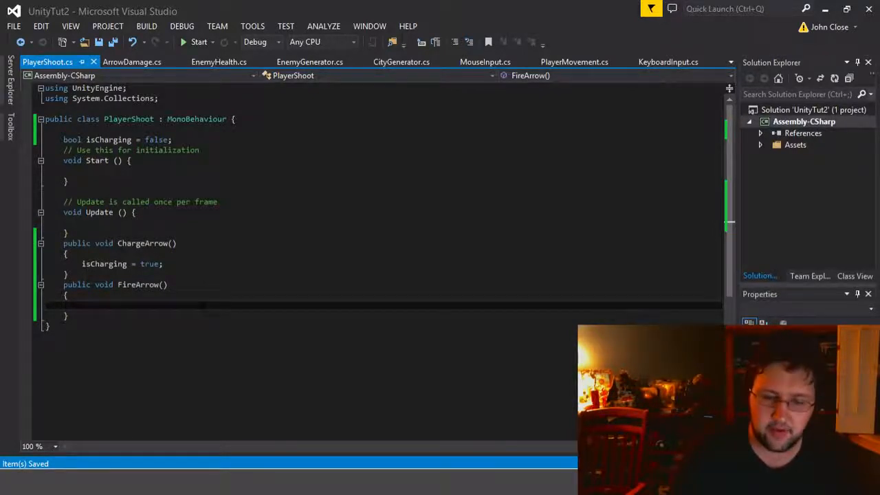
type("isC")
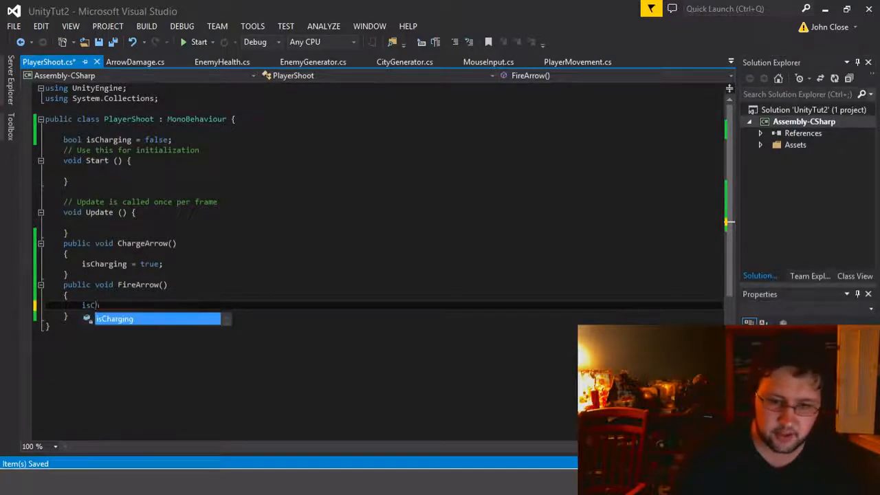
key("Tab")
type("= false;")
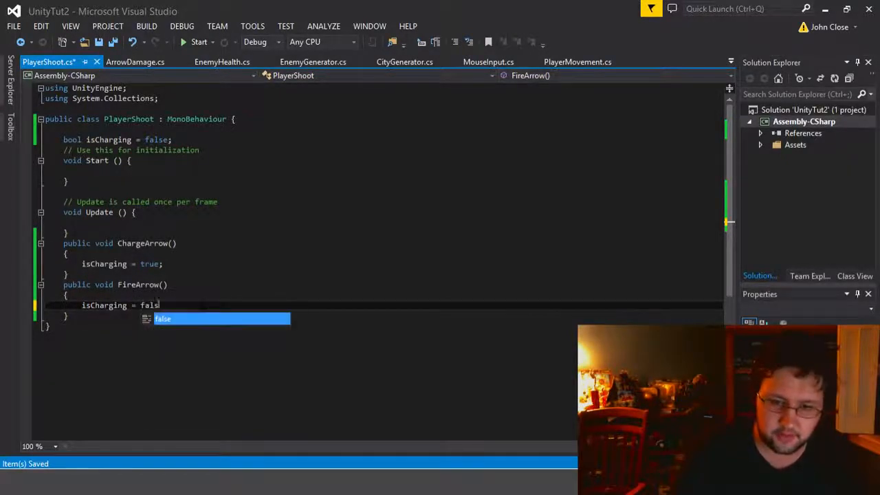
key("ctrl+s")
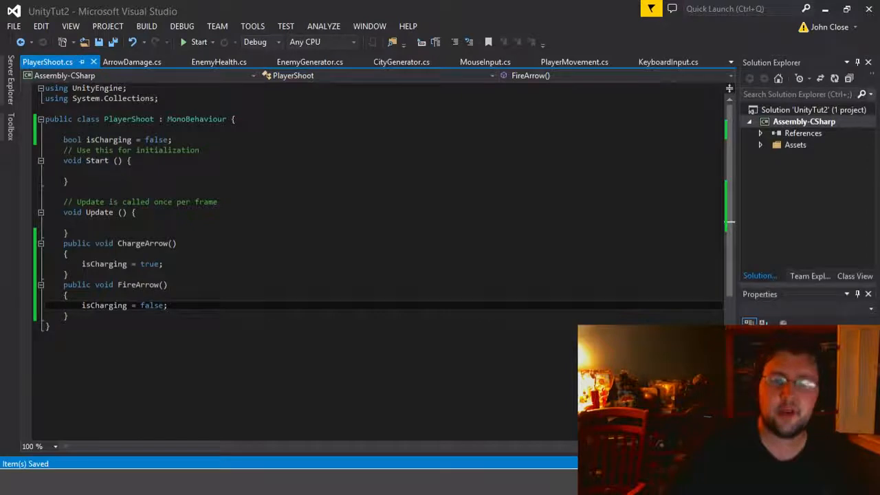
Step: Add the comment //Instantiate(ArrowPrefab) below isCharging = false; in the FireArrow method and save the script
key("Up")
key("Down")
key("Up")
key("Down")
key("End")
key("Return")
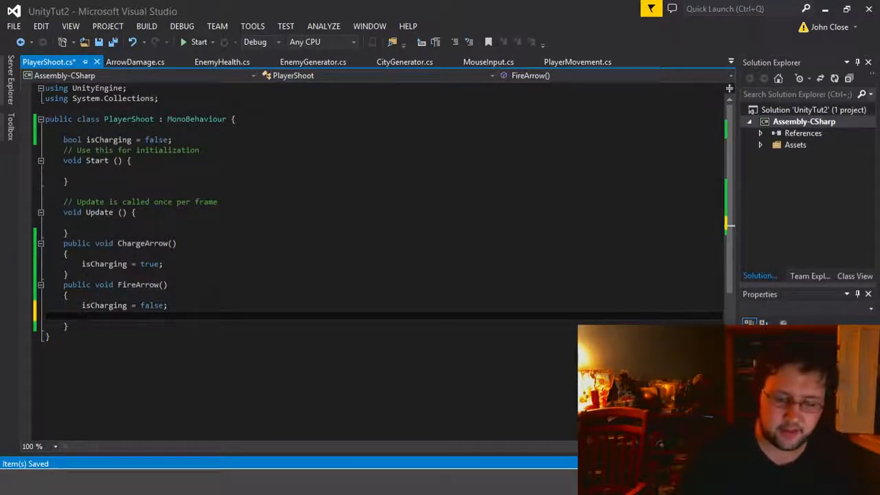
type("//Inst")
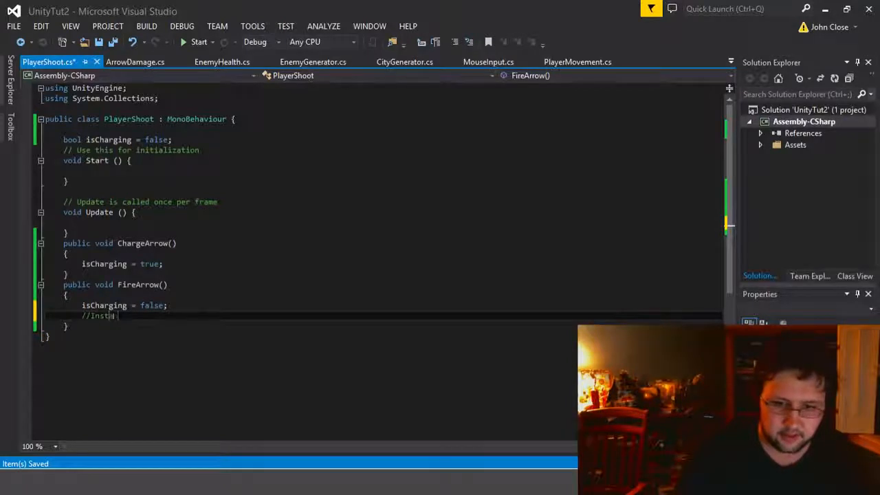
type("antiate(A")
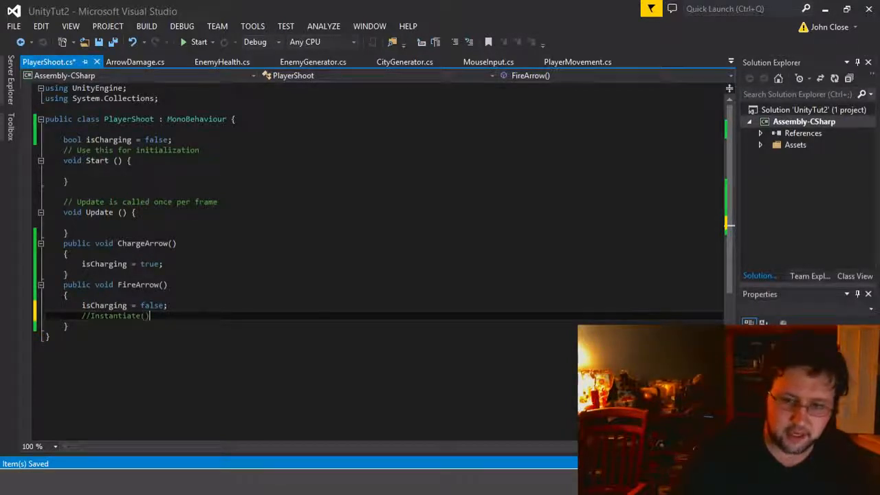
type("rrow)")
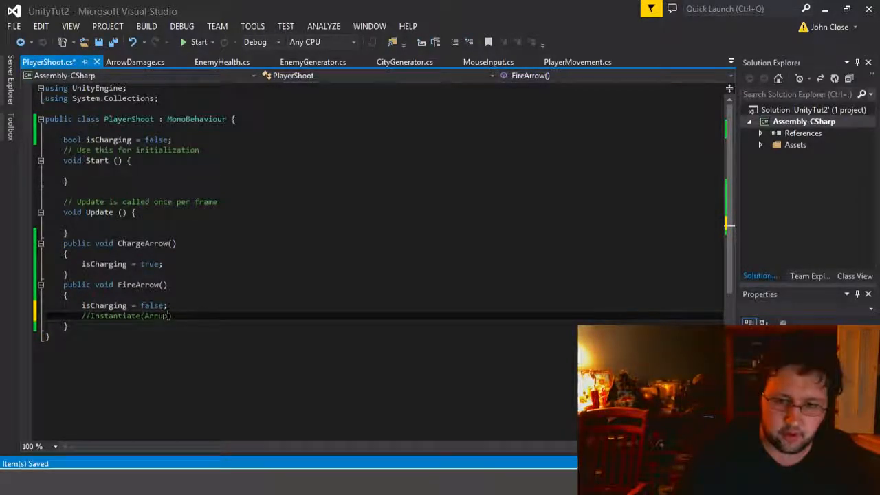
type("ow)")
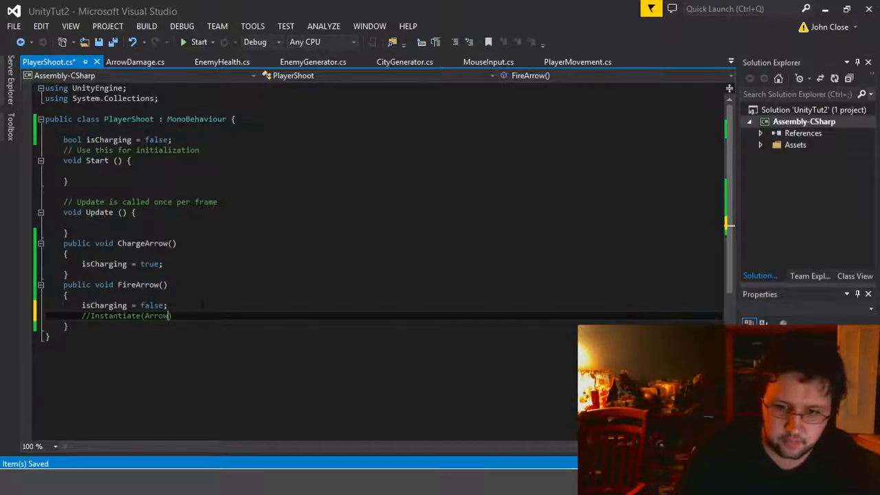
type("Prefab")
key("ctrl+s")
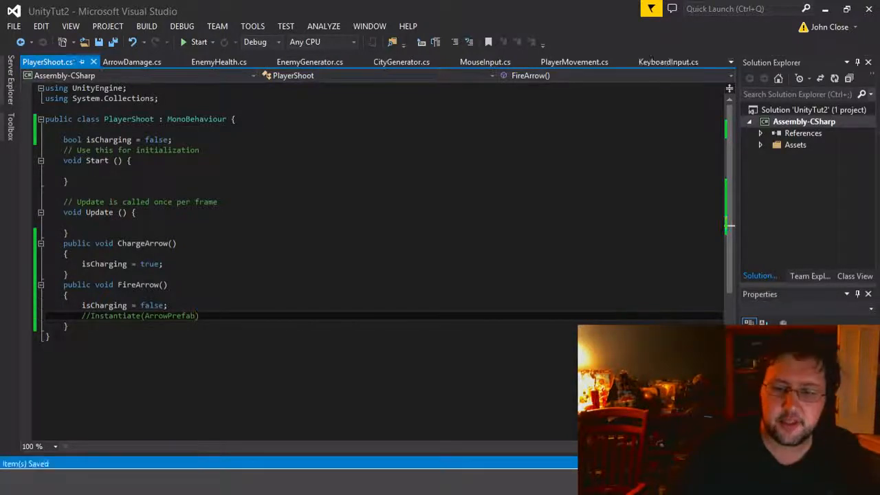
Step: Declare the field public GameObject arrowPrefab; above the isCharging field in the PlayerShoot class and save the script
left_click(157, 131)
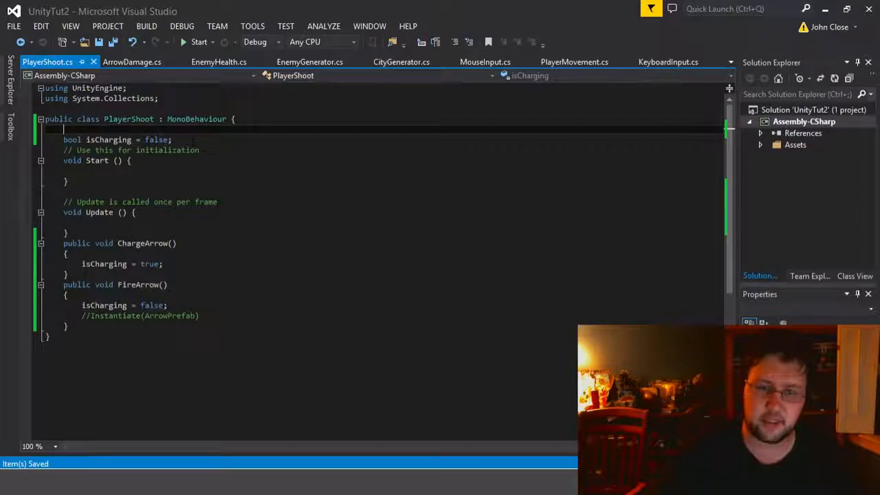
type("public")
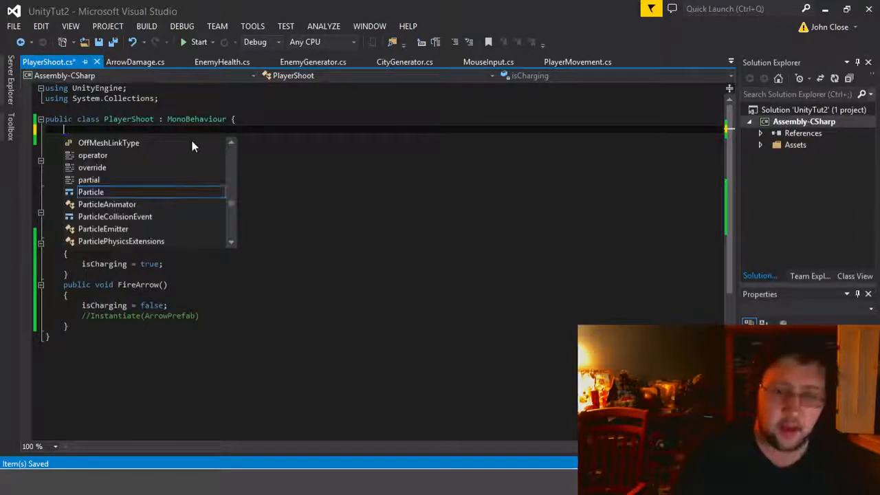
type(" gameObjectA")
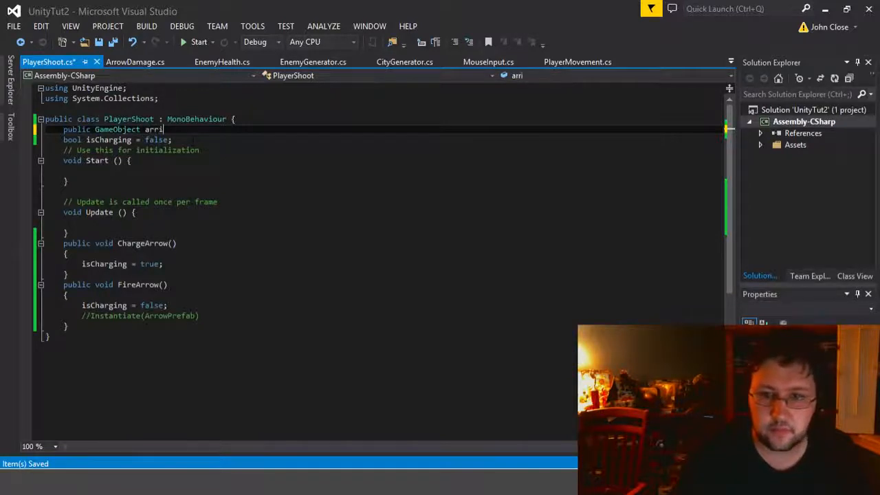
type("rrowPrefab")
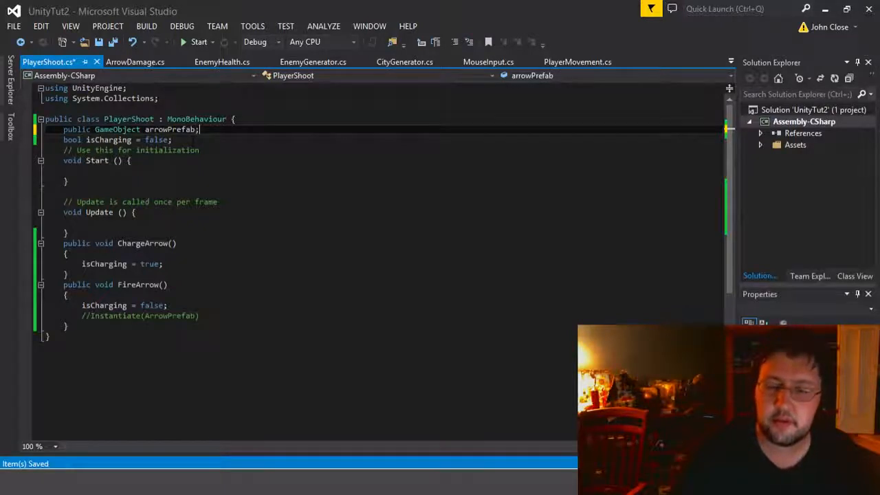
type(";")
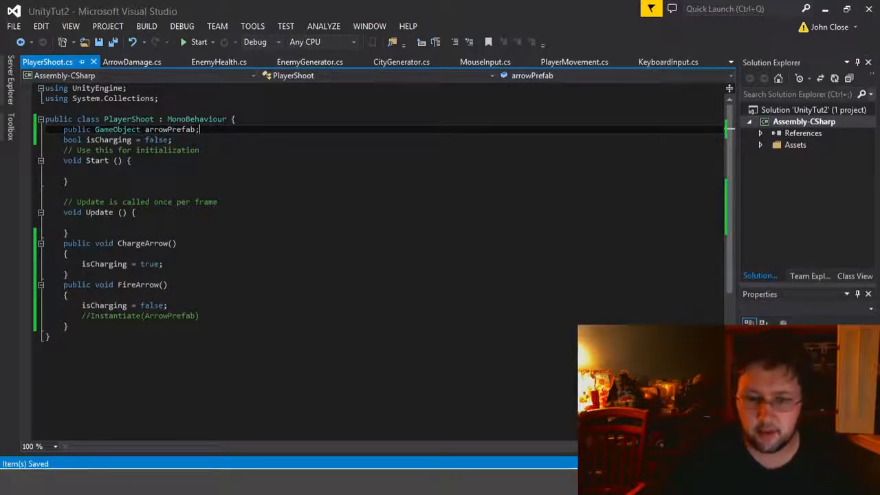
Step: Uncomment the Instantiate line in the FireArrow method
left_click(90, 315)
key("BackSpace")
key("BackSpace")
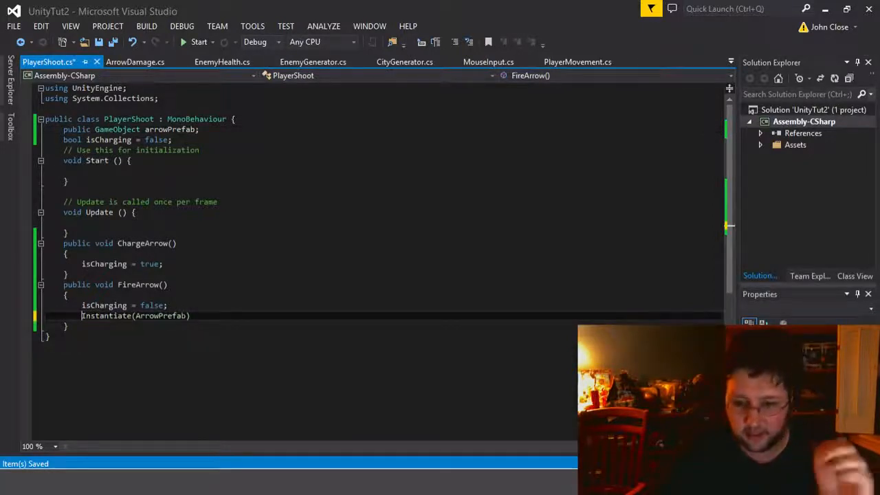
Step: Add this.transform.position as the second argument of the Instantiate call in FireArrow
key("End")
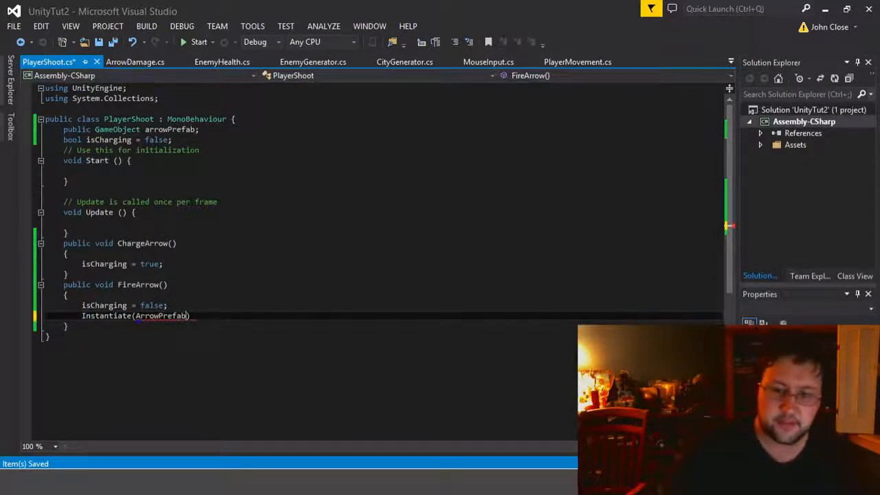
type(", th")
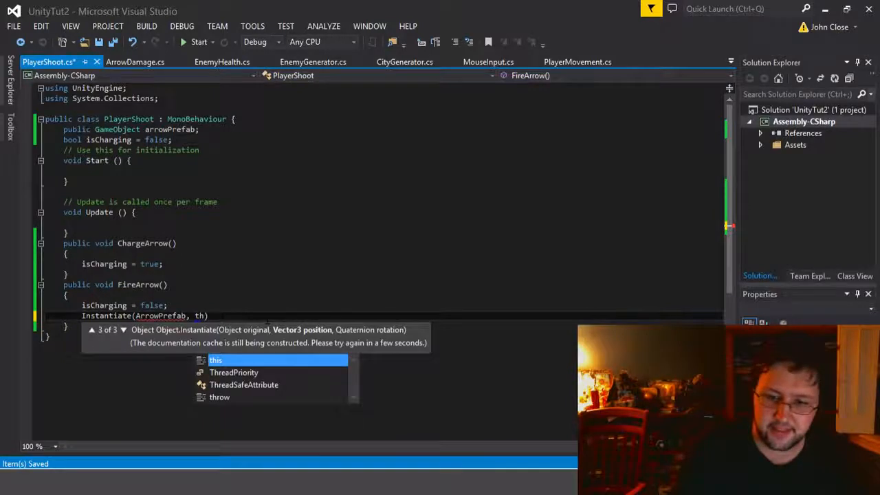
type("is.t")
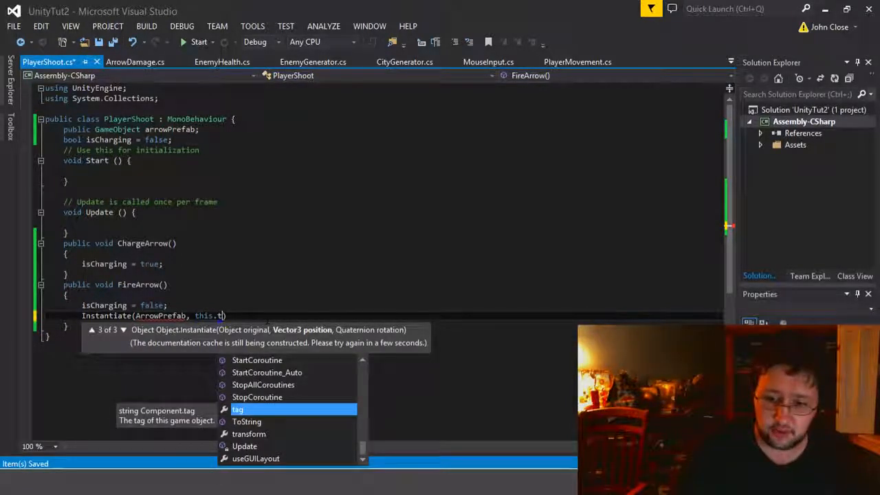
key("Down")
key("Down")
key("Tab")
type(".")
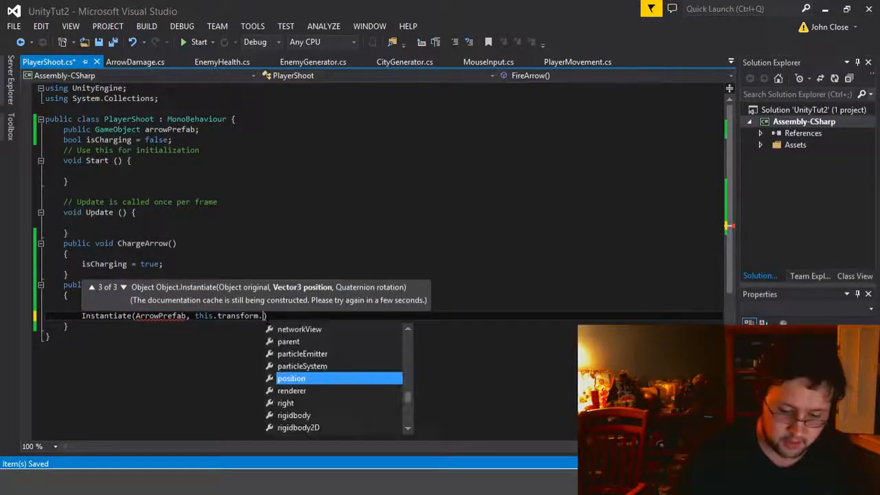
type("p")
key("Tab")
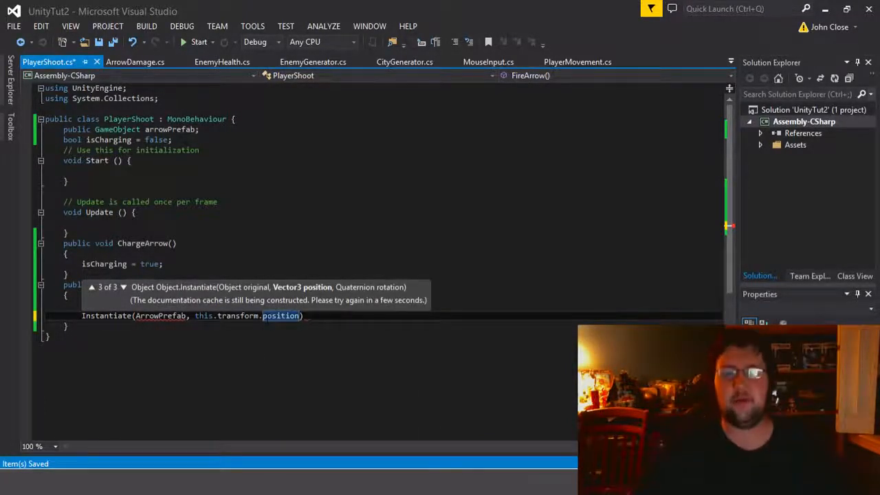
key("Escape")
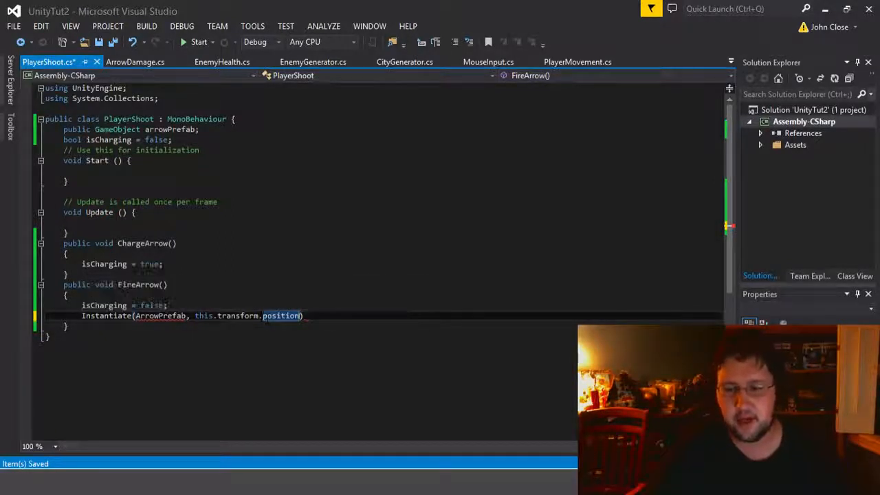
key("Left")
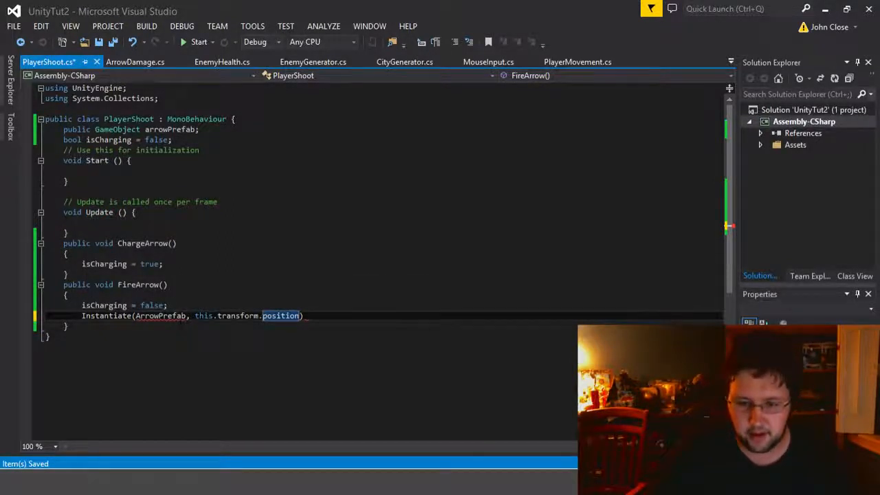
Step: Correct the first Instantiate argument to arrowPrefab with a lowercase a and save the script
mouse_move(161, 316)
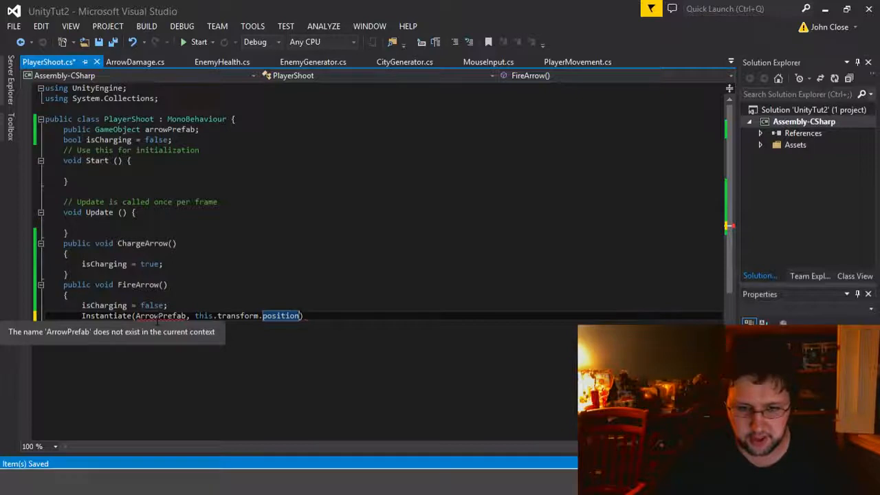
left_click(146, 315)
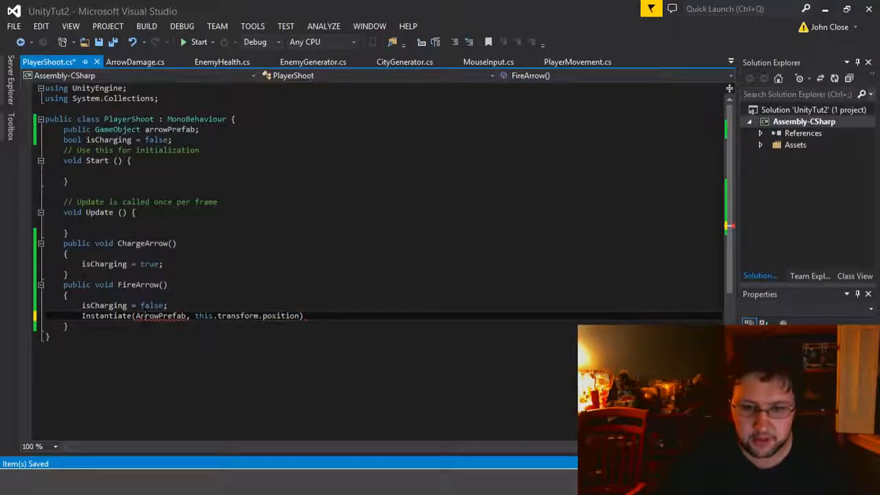
key("ctrl+s")
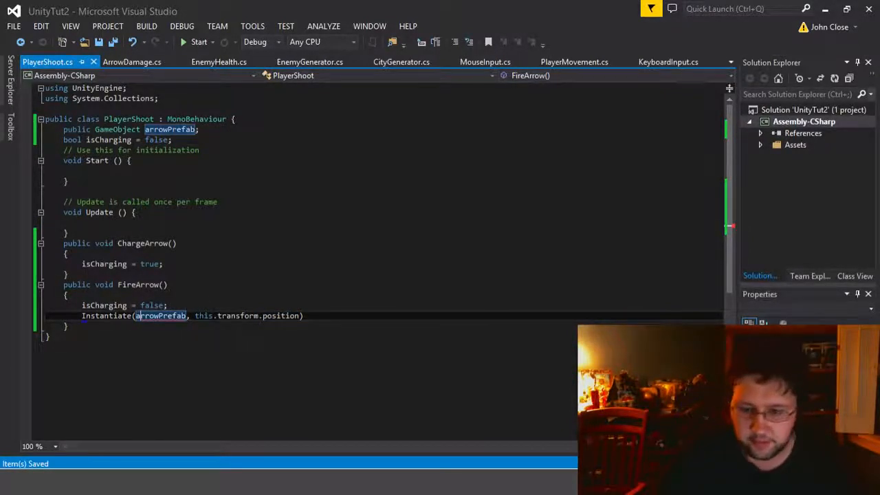
Step: Add this.transform.rotation as the third Instantiate argument, end the statement with a semicolon and save the script
left_click(296, 315)
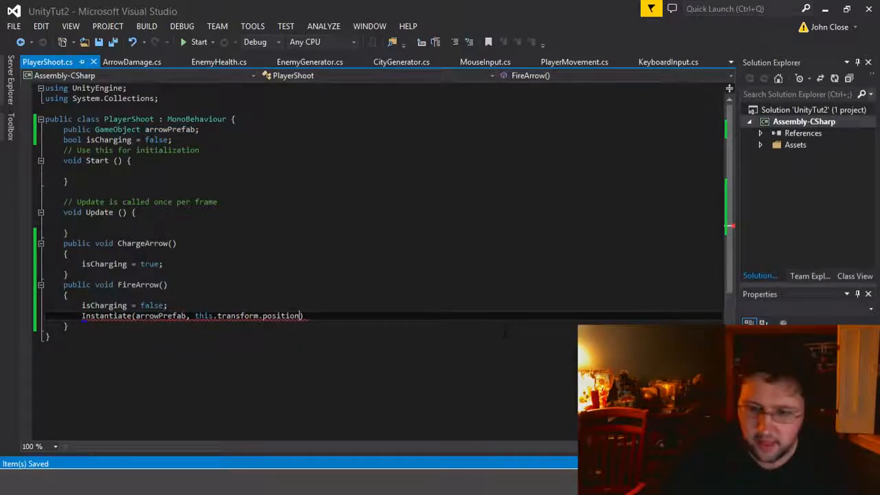
type(",")
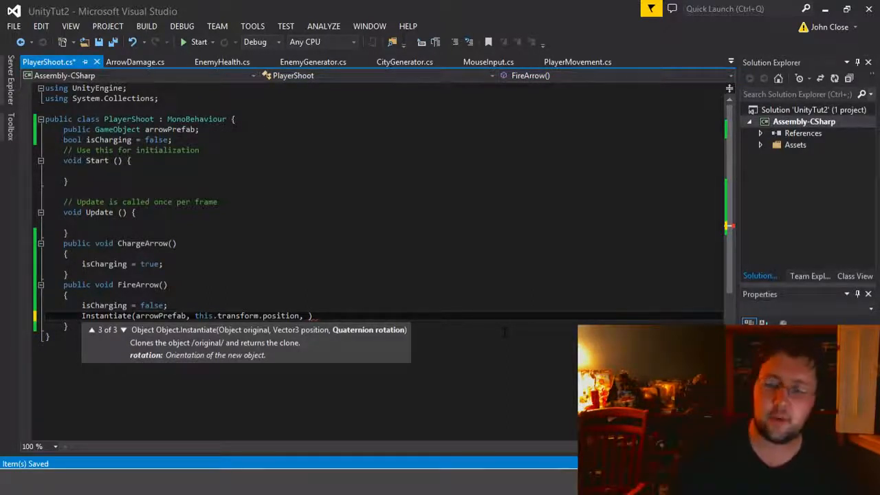
type("this.")
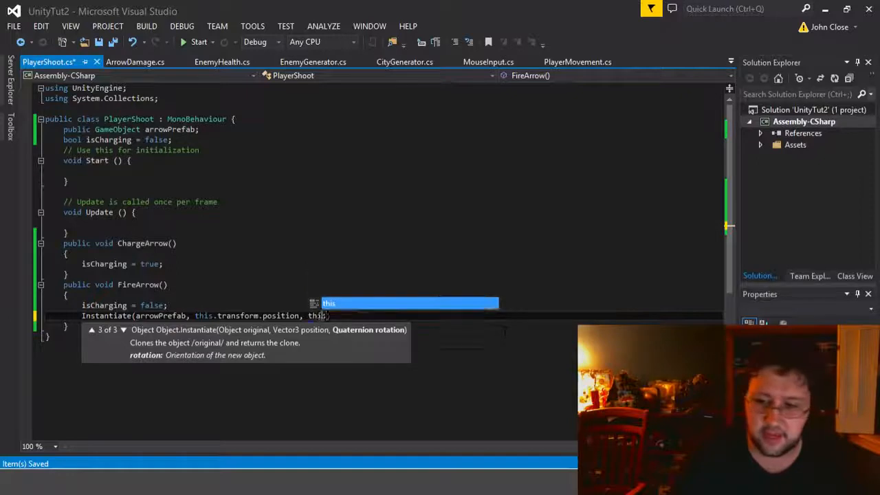
key("Tab")
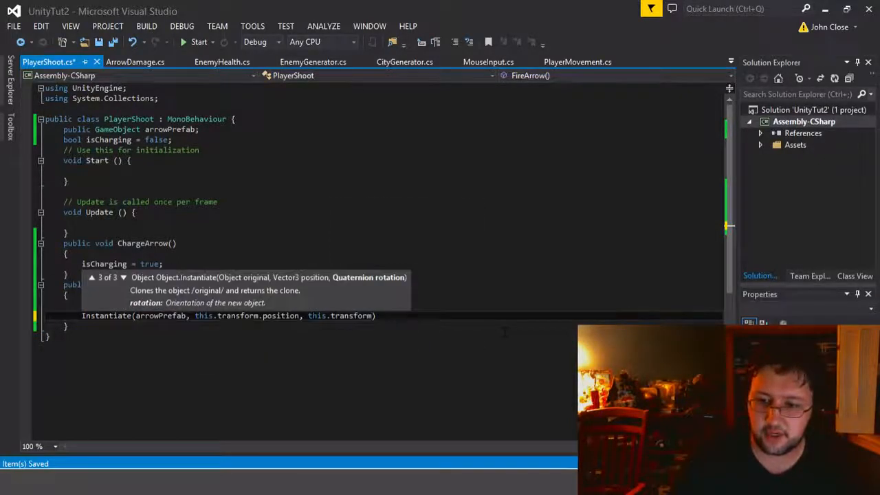
type(".ro")
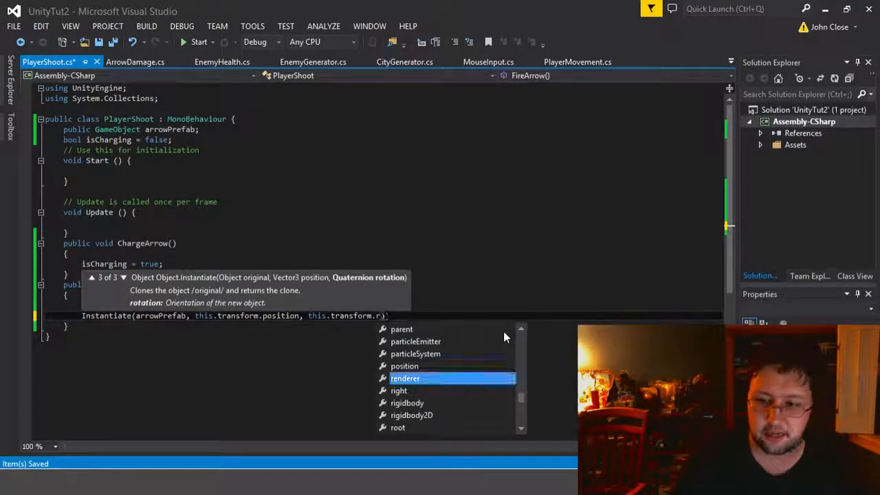
key("Down")
key("Down")
key("Down")
key("Down")
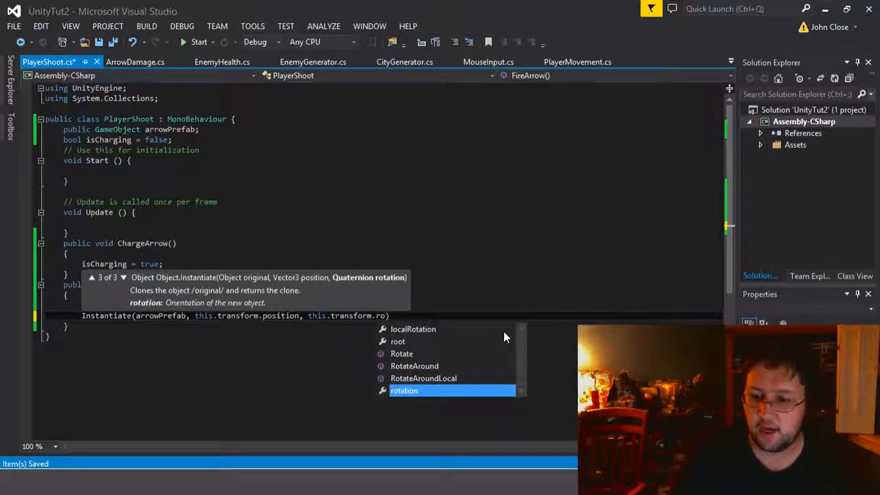
key("Tab")
type(";")
key("ctrl+s")
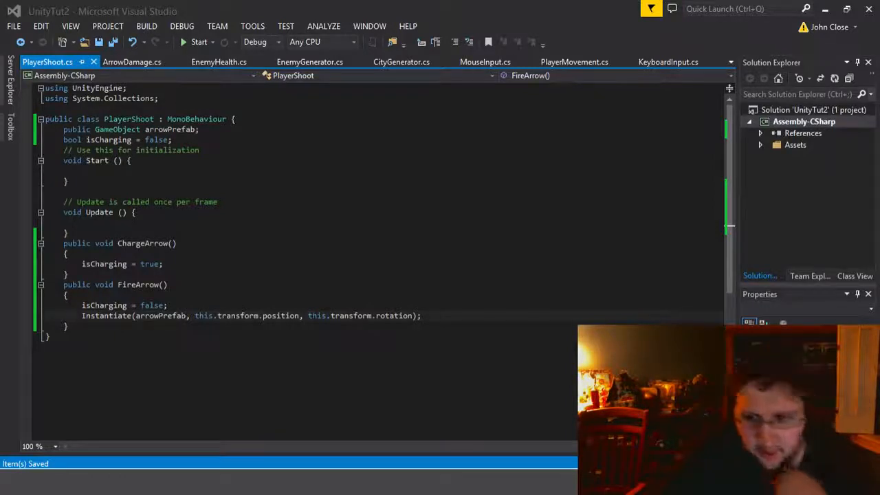
left_click(68, 254)
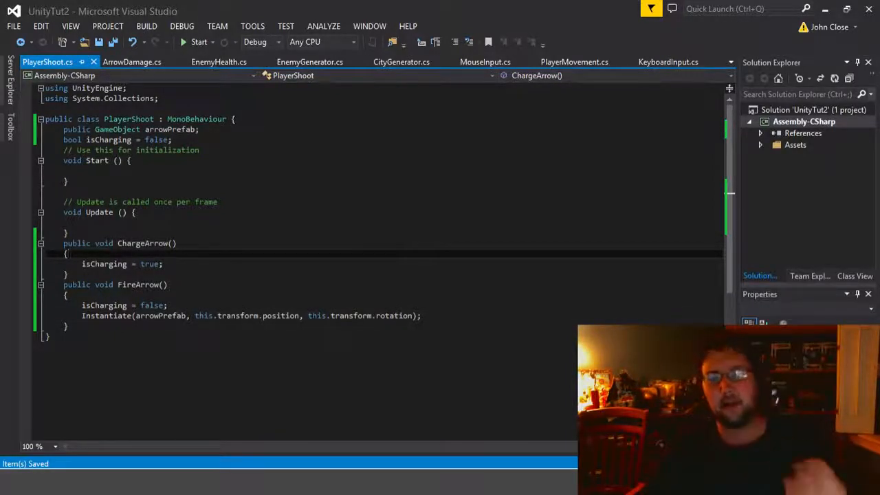
left_click_drag(304, 316, 416, 314)
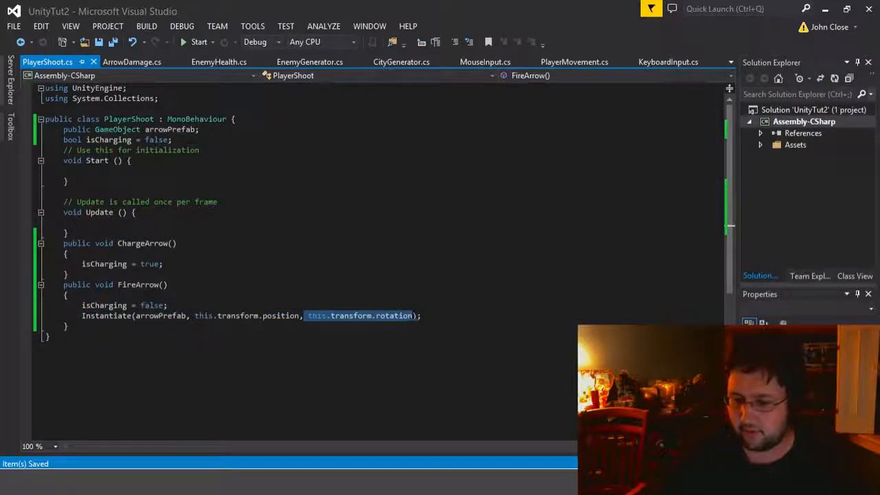
double_click(401, 315)
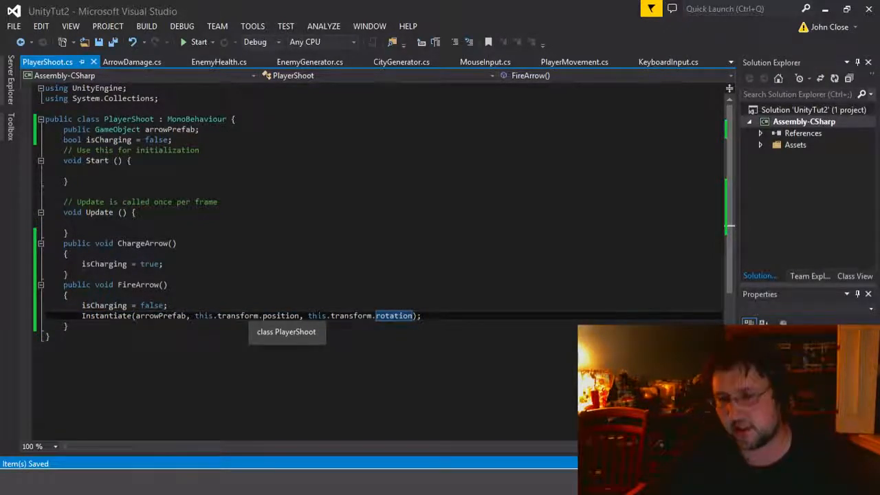
left_click(333, 315)
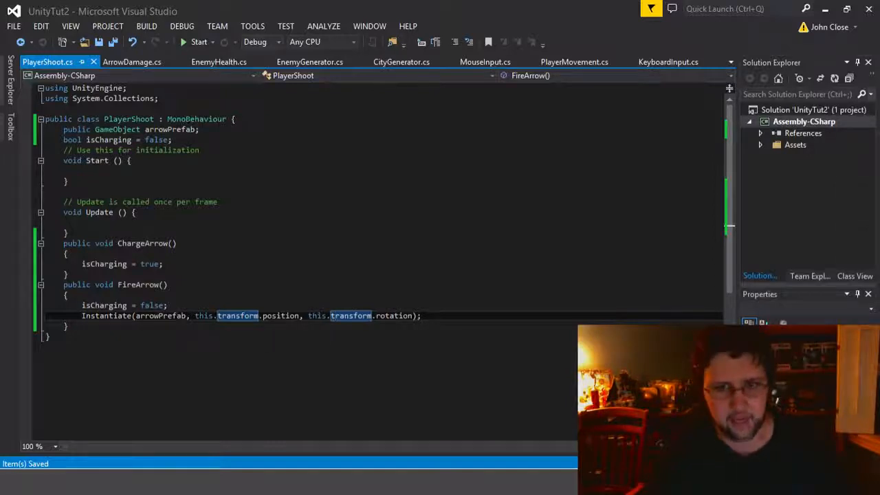
Step: Duplicate the arrowPrefab field declaration in the PlayerShoot class and change the copy's type to Camera
left_click_drag(199, 129, 237, 119)
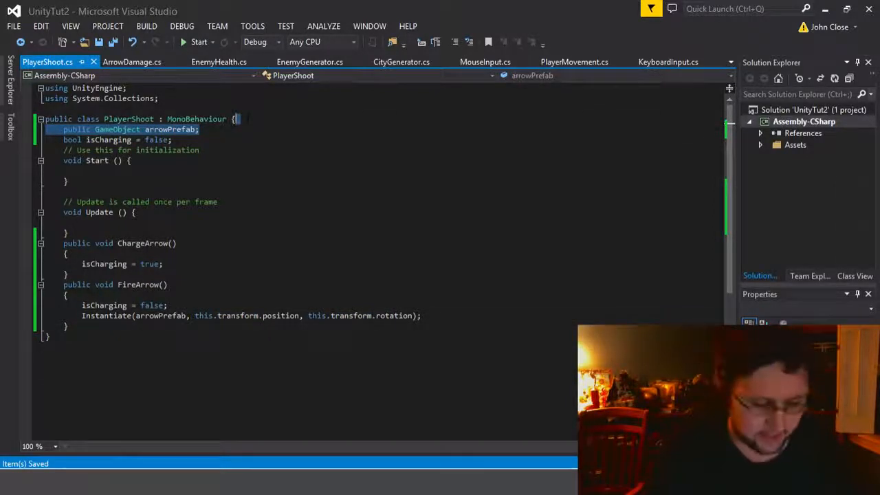
key("ctrl+c")
key("ctrl+v")
key("ctrl+v")
double_click(136, 148)
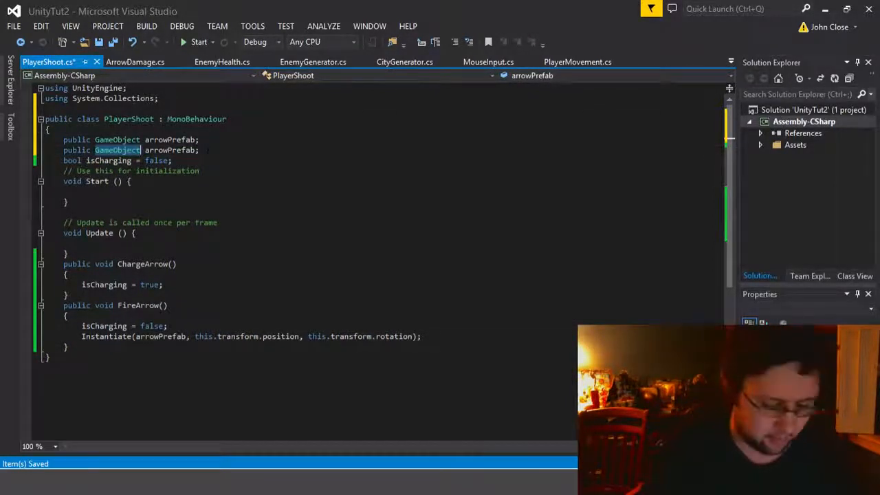
type("Camera")
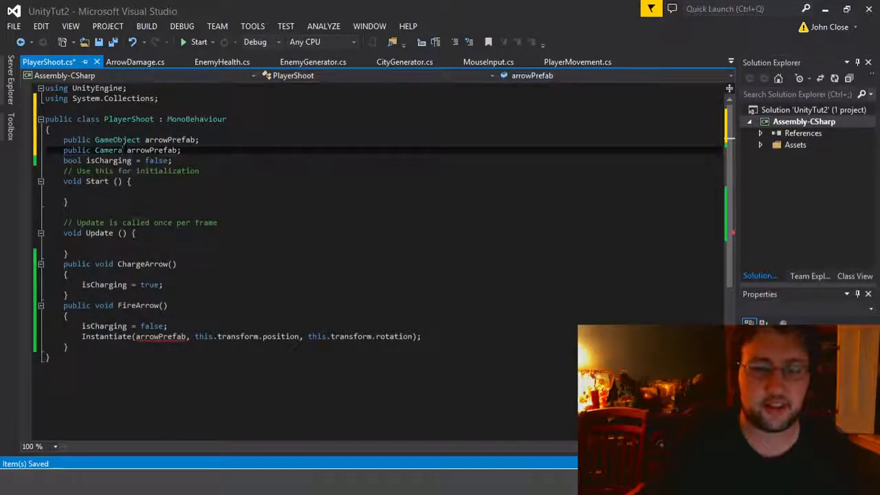
Step: Rename the new Camera field to camera and save the script
double_click(122, 149)
left_click(160, 150)
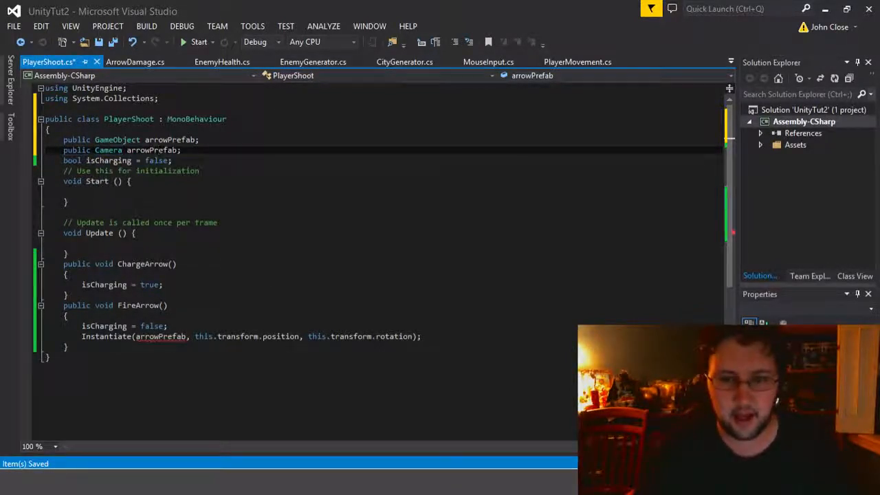
double_click(160, 150)
type("c")
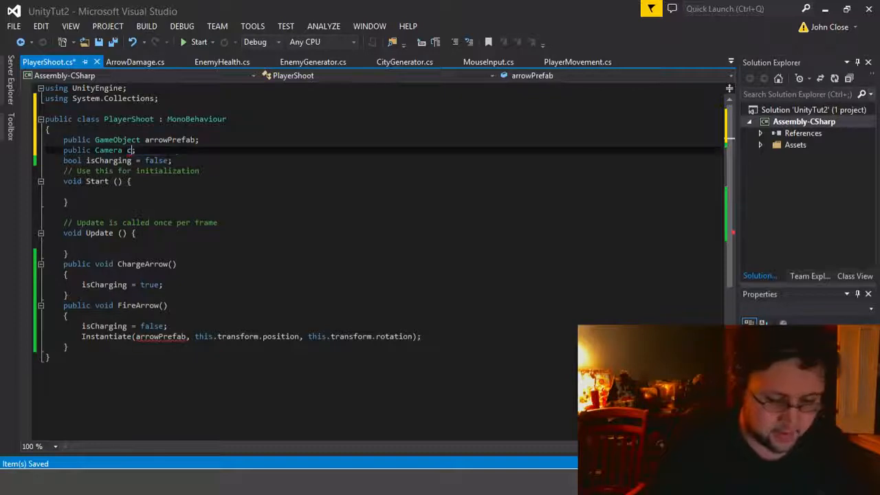
type("amera;")
key("ctrl+s")
Step: Change the third Instantiate argument in FireArrow to camera.transform.rotation and save the script
double_click(141, 150)
double_click(317, 336)
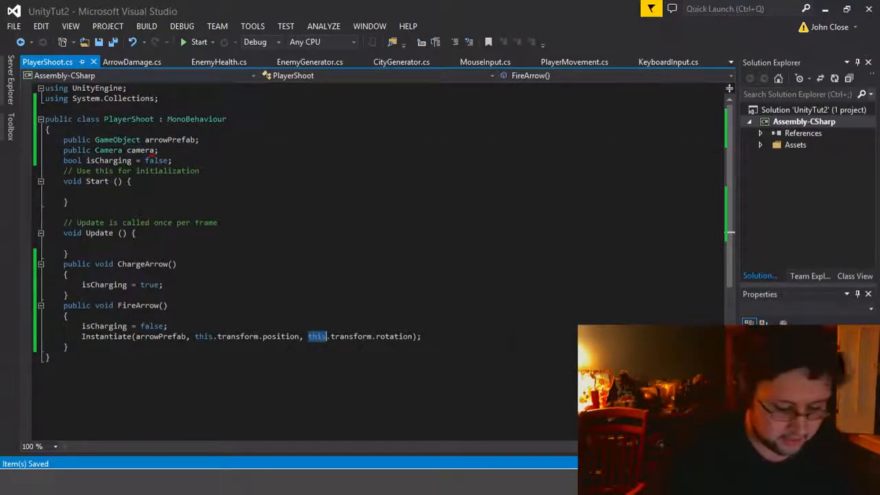
type("camera")
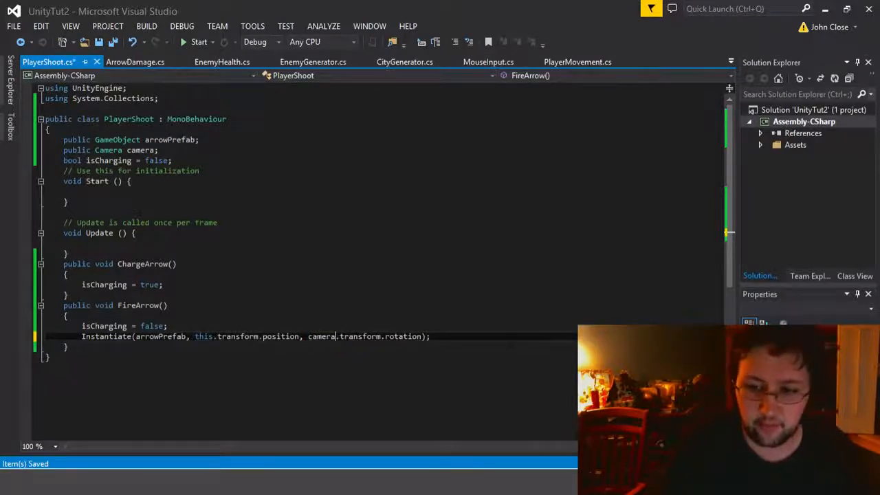
key("ctrl+s")
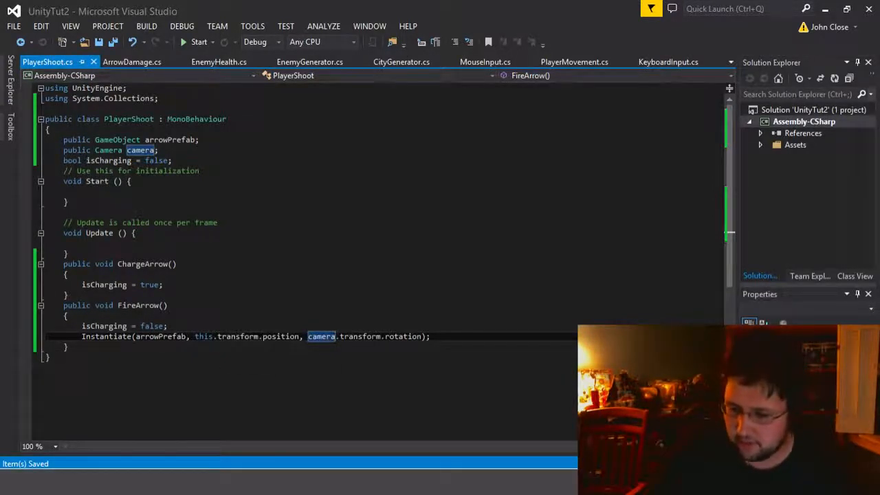
left_click(389, 336)
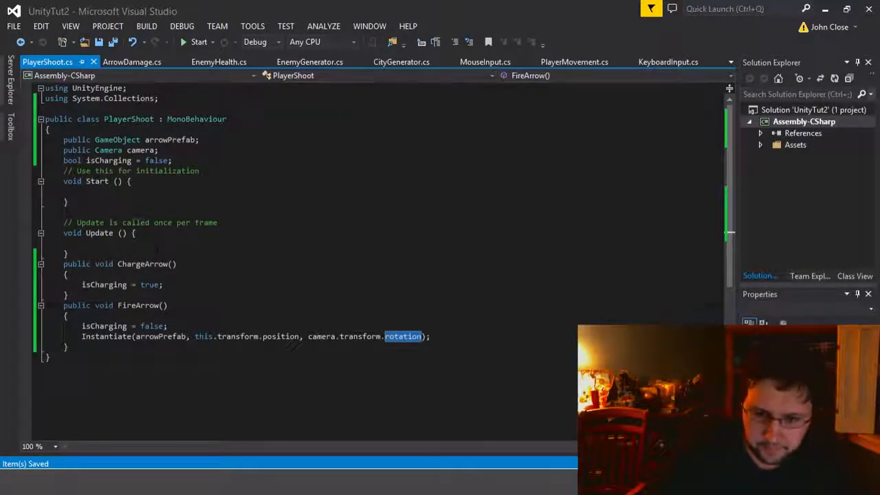
left_click(169, 305)
left_click(191, 336)
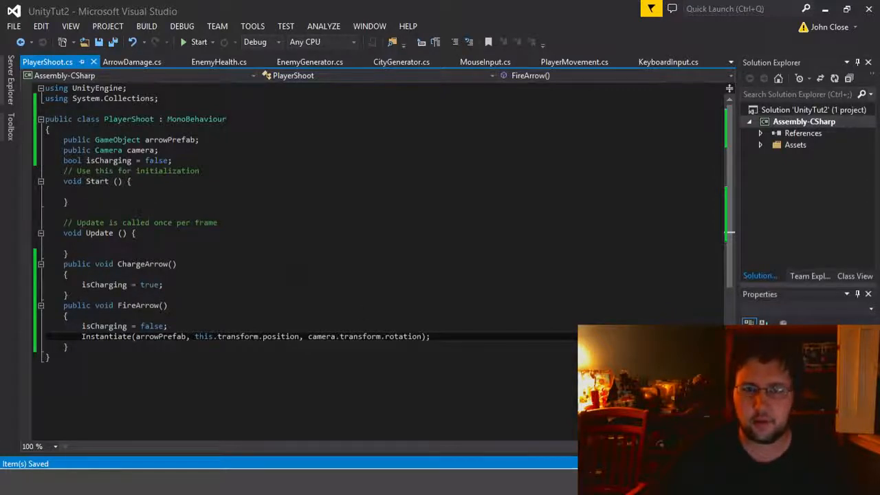
Step: Assign the Instantiate call, cast to GameObject, to a GameObject variable named temp, and add a new line below it
double_click(106, 336)
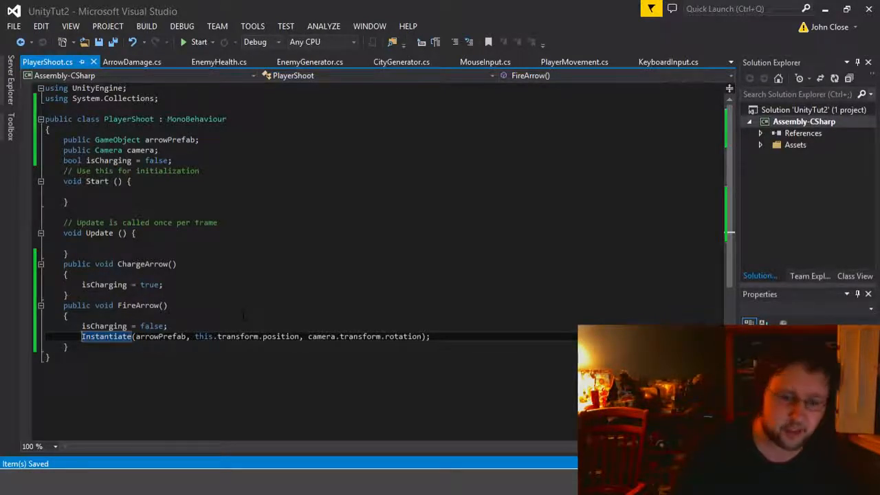
key("Left")
type("Game")
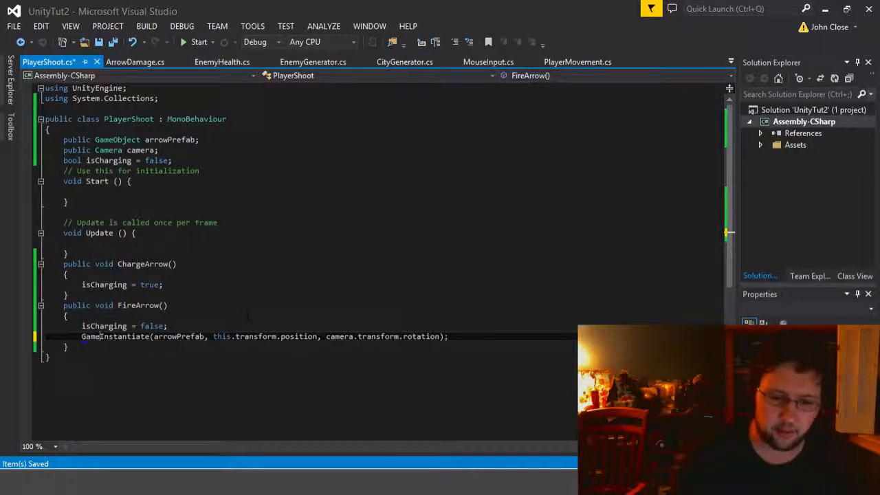
type("Objec")
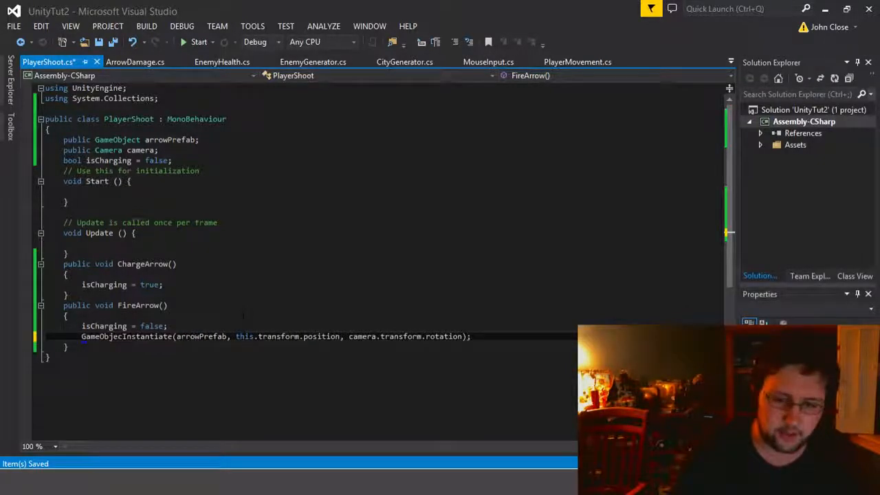
type("t temp = ")
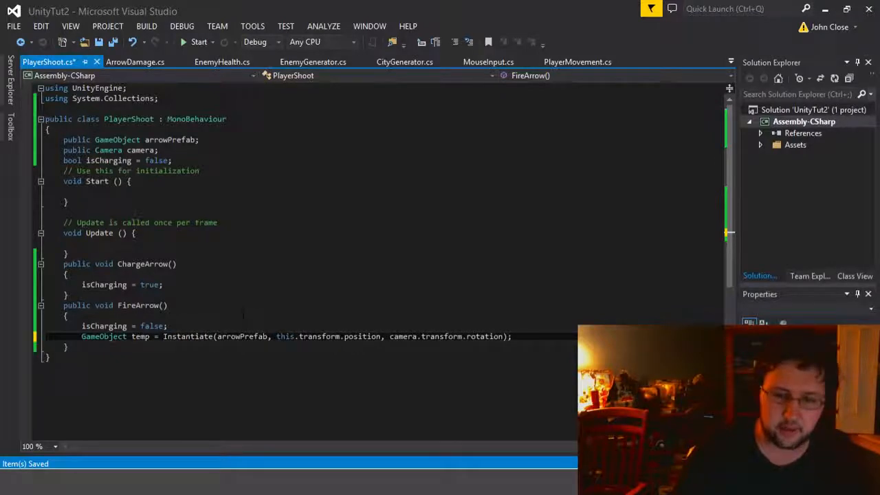
type("()")
type("GameObject")
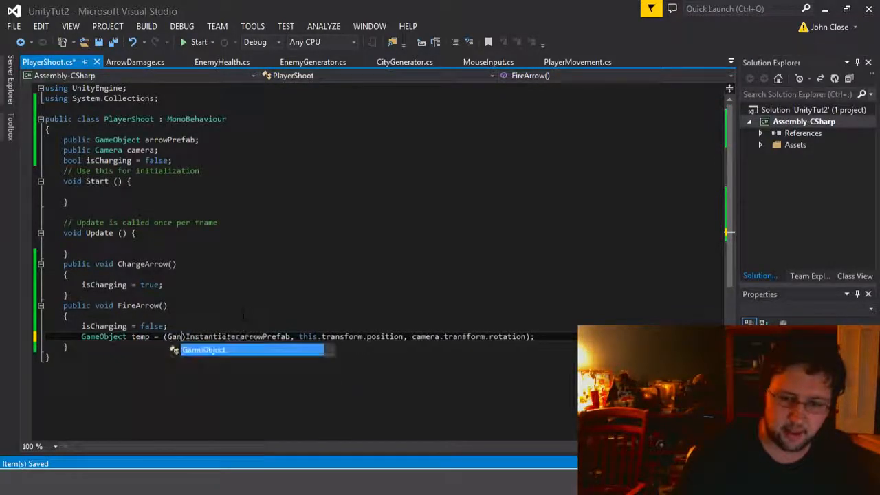
key("End")
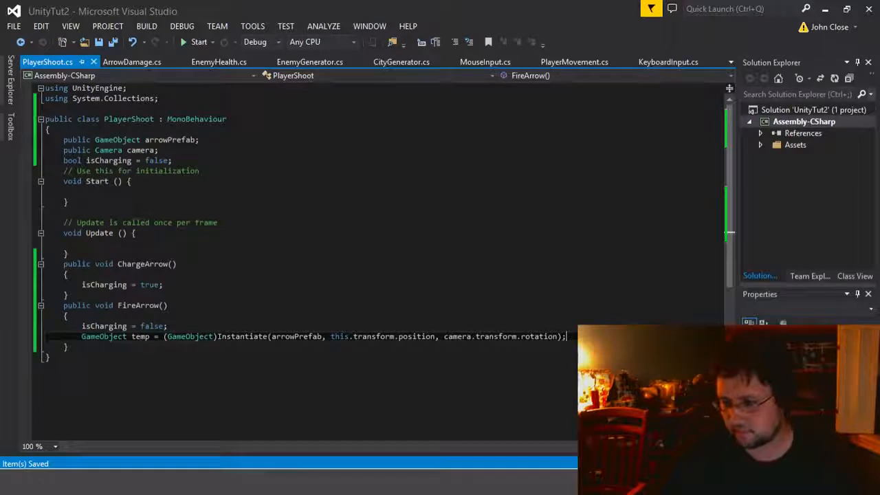
key("Return")
type("temp.")
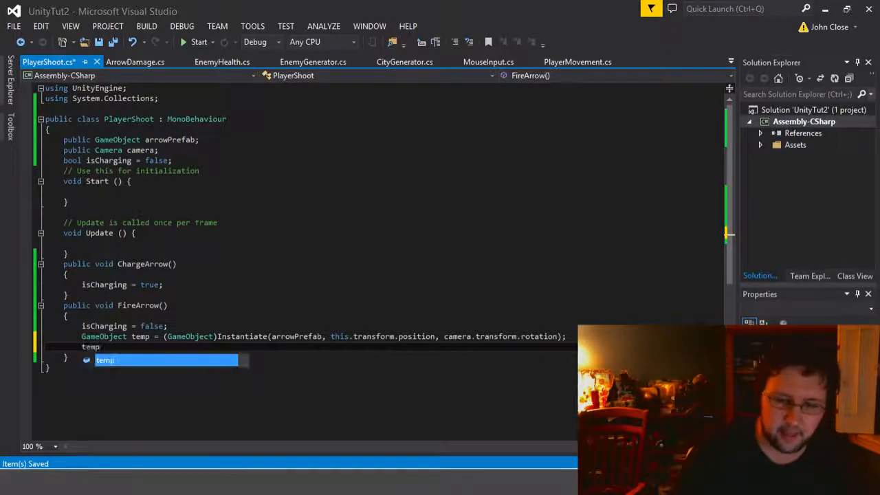
key("BackSpace")
key("BackSpace")
key("BackSpace")
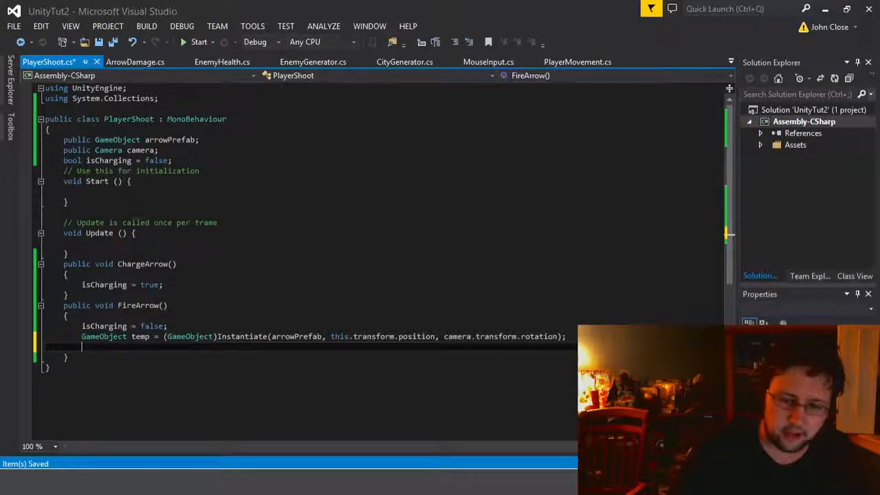
Step: Declare Rigidbody tempRigid = temp.GetComponent<Rigidbody>(); below the Instantiate line in FireArrow and save the script
type("R")
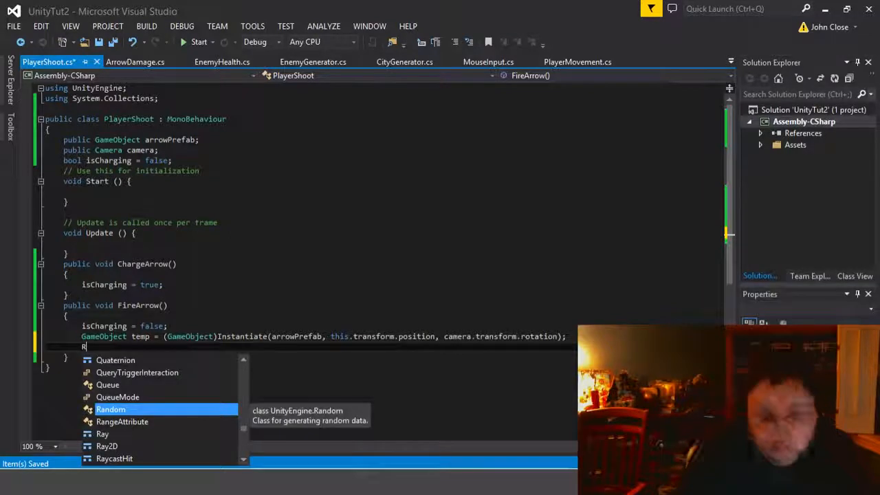
type("ig")
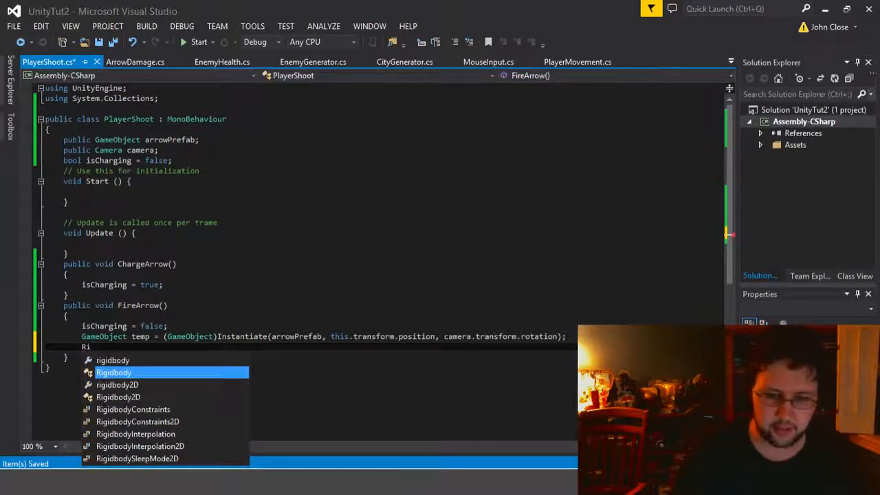
key("Tab")
type("te")
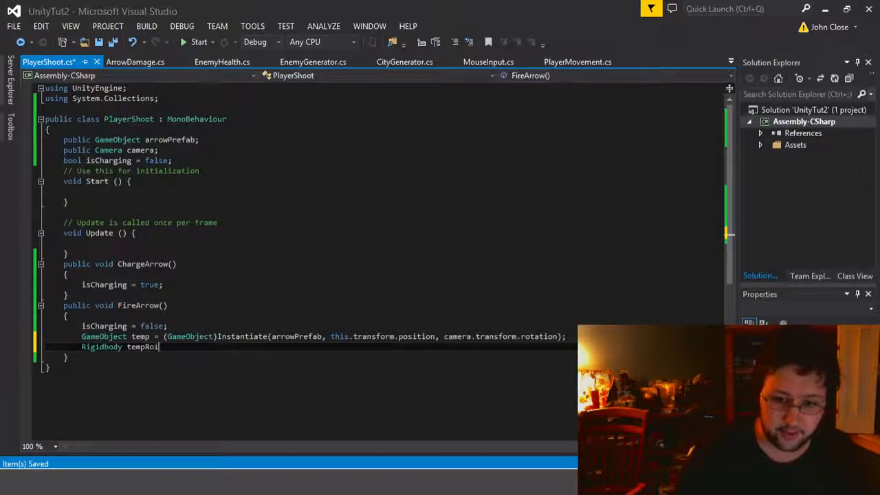
type("mpRigid = temp")
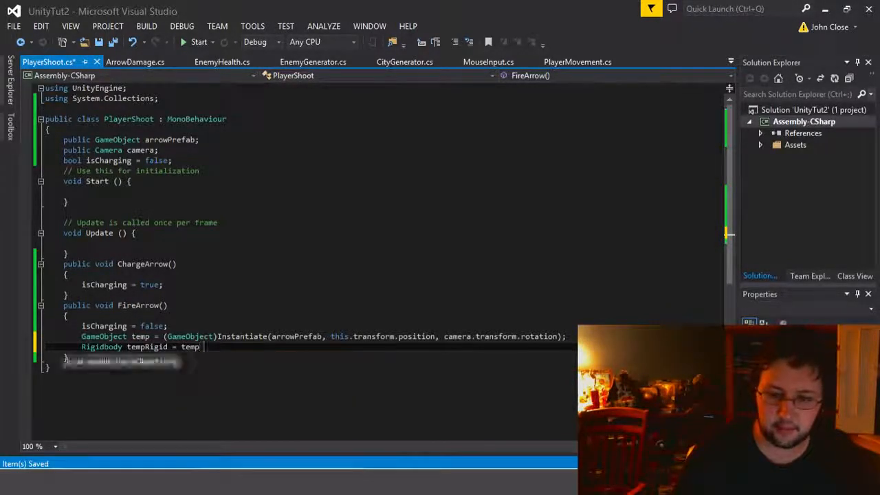
type(".GetComponent")
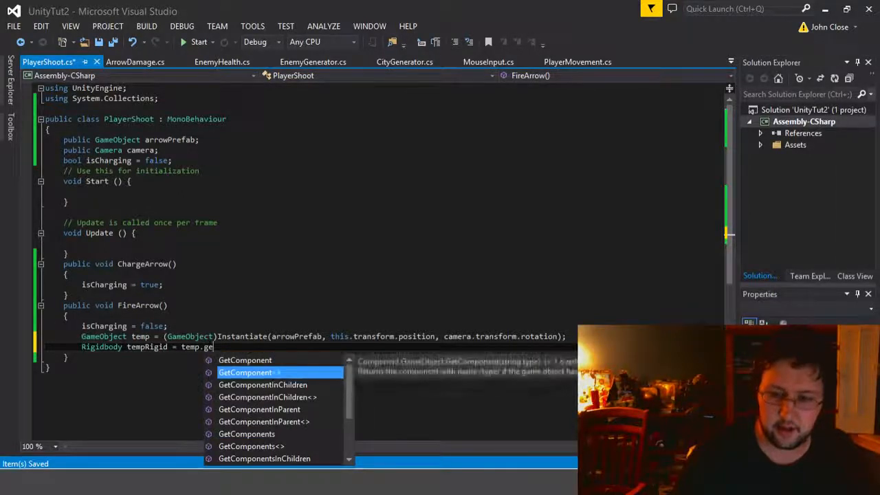
type("<Rigidbody>()")
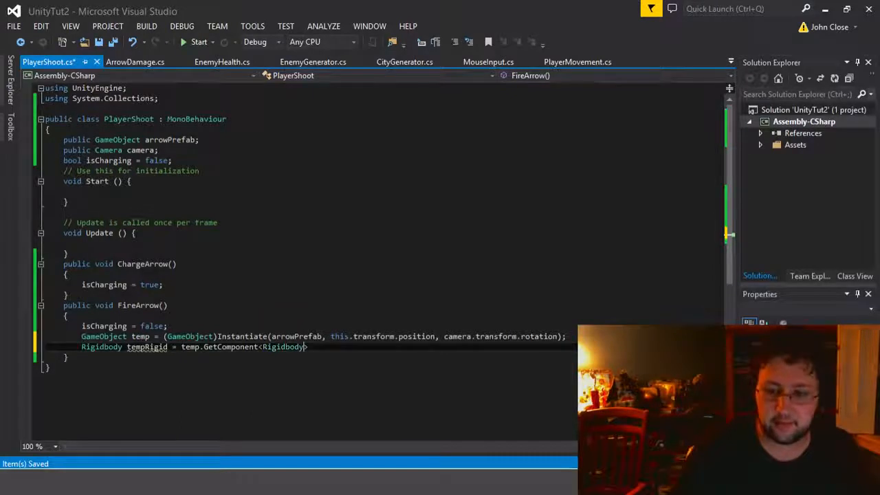
type(";")
key("ctrl+s")
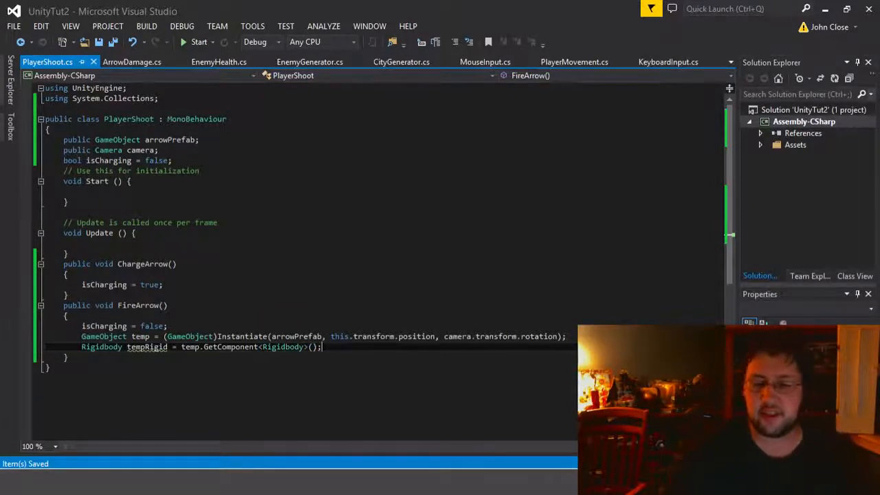
Step: Begin a new statement with tempRigid on the line below the GetComponent call
key("Return")
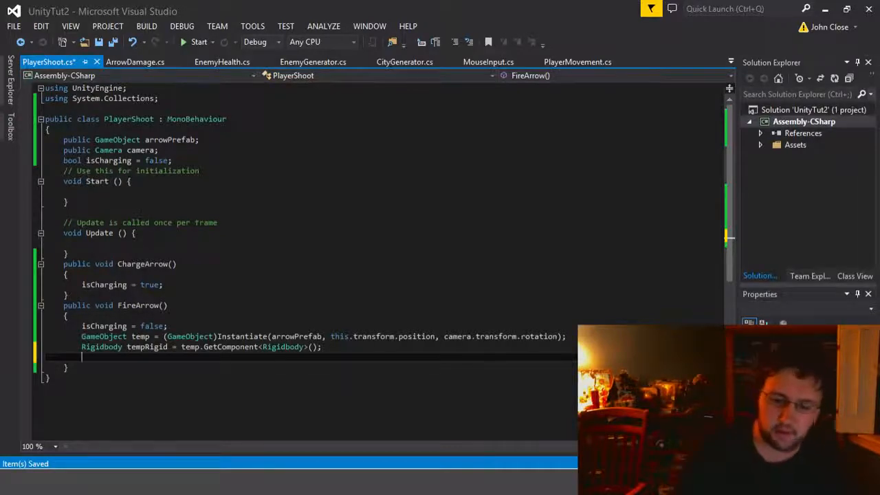
type("temp.")
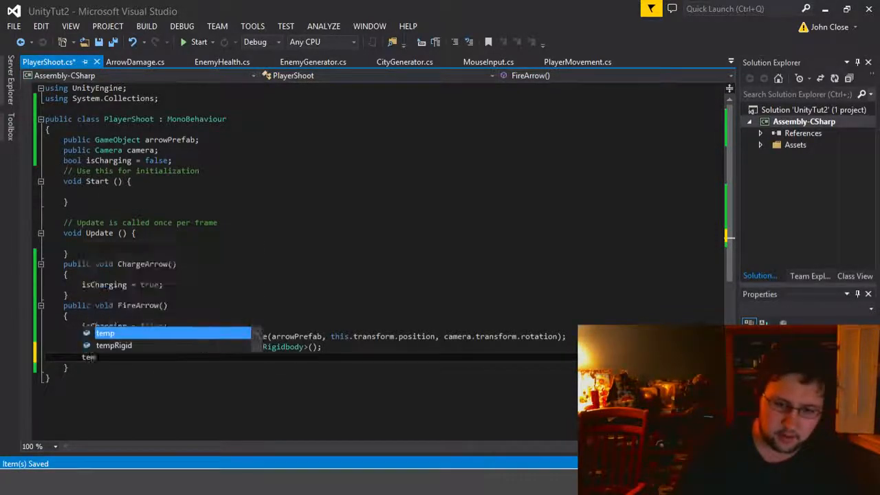
key("BackSpace")
key("BackSpace")
key("BackSpace")
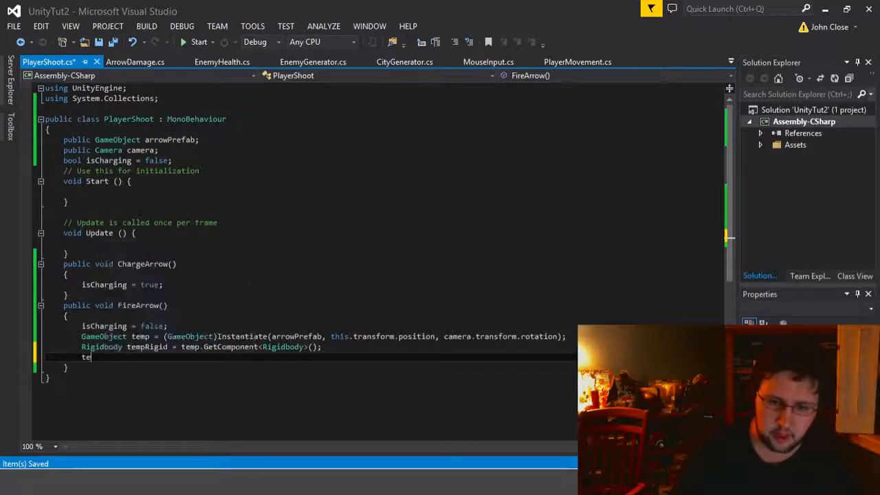
type("mpRigid")
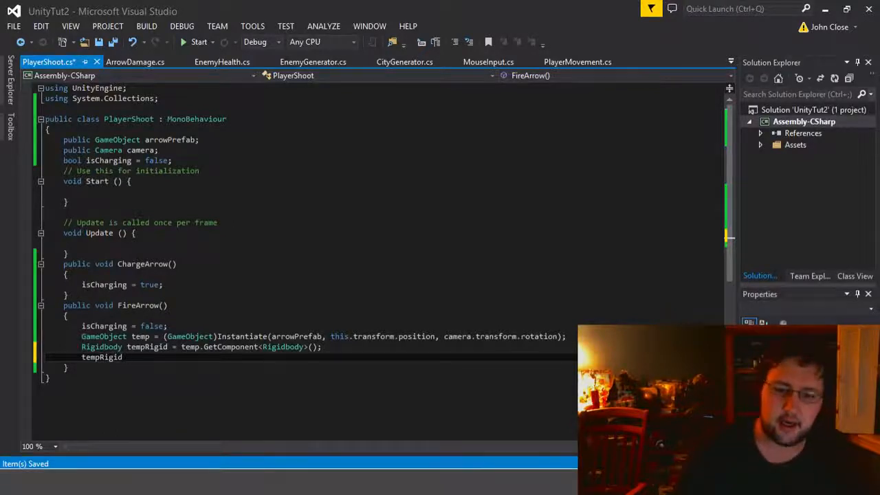
type(".a")
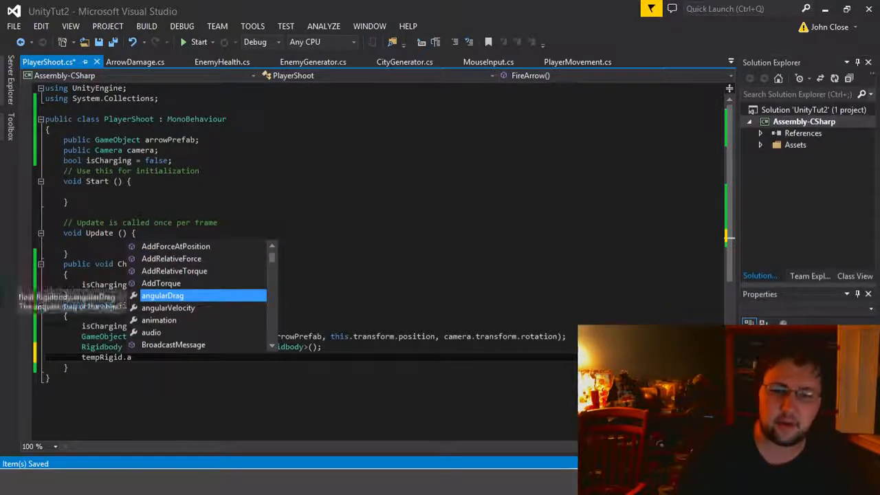
key("BackSpace")
key("BackSpace")
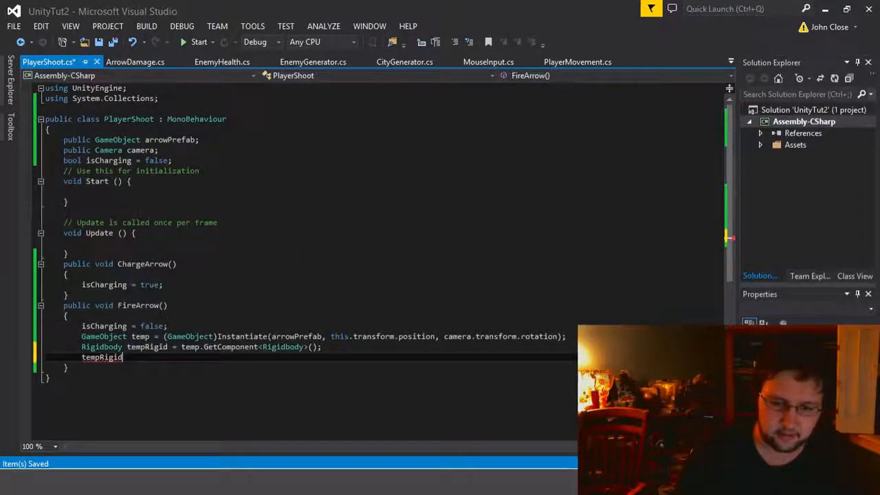
Step: Add the AddRelativeForce method to the tempRigid statement
type(".add")
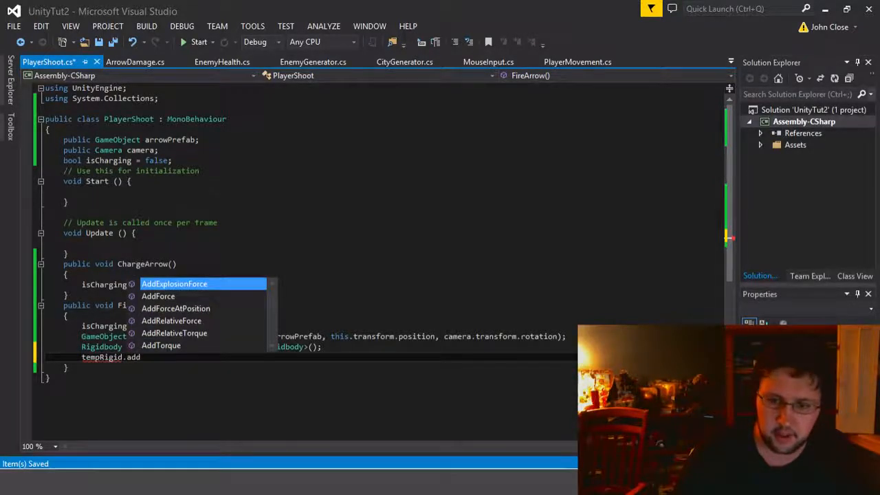
key("Down")
key("Down")
key("Down")
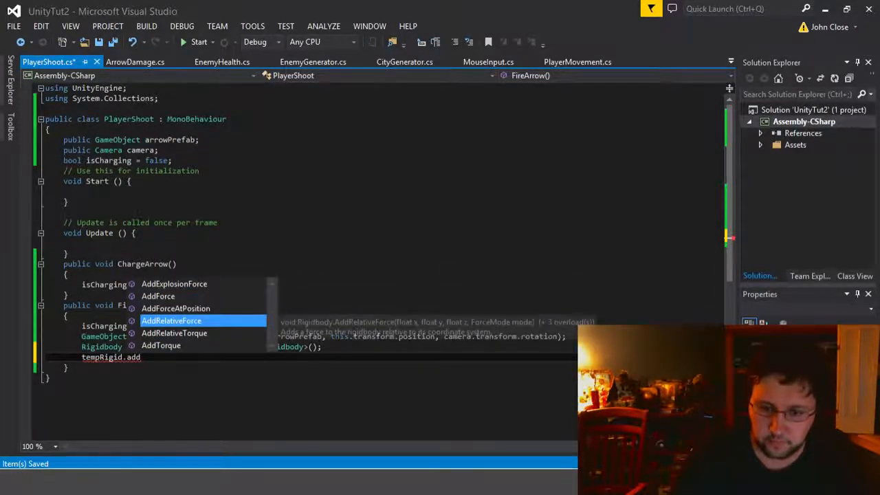
key("Tab")
Step: Pass 0, 0, 0 as the AddRelativeForce arguments, end the statement with a semicolon and save the script
type("()")
type("0,0")
type(",0)")
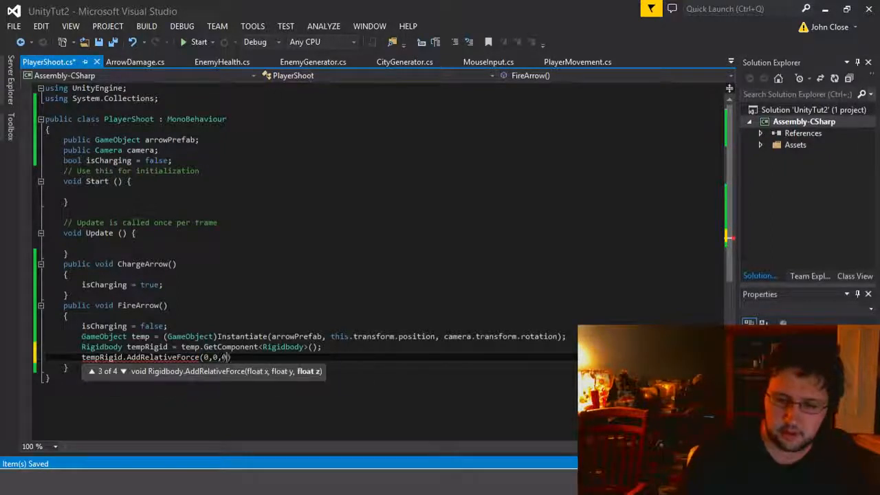
key("Right")
type("l")
key("BackSpace")
type(";")
key("ctrl+s")
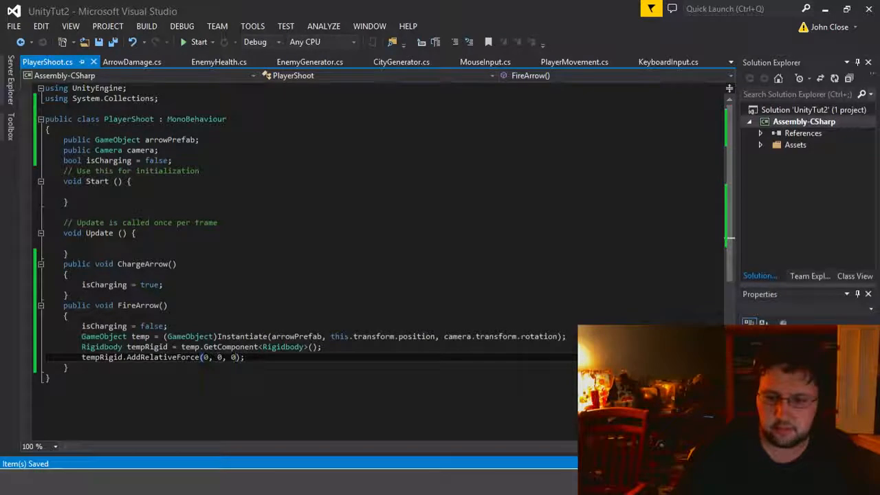
Step: Replace the 0, 0, 0 arguments of AddRelativeForce with a new Vector3 expression
key("BackSpace")
key("BackSpace")
key("BackSpace")
key("BackSpace")
key("BackSpace")
key("BackSpace")
key("BackSpace")
type("new Ve")
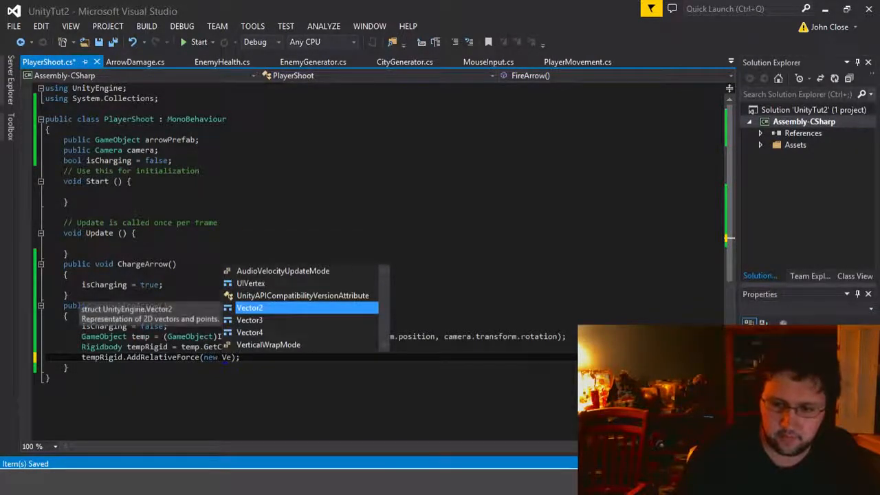
key("Down")
key("Tab")
Step: Give the new Vector3 the components 0, 0, 0 on the same line and save the script
type("(0,0,0")
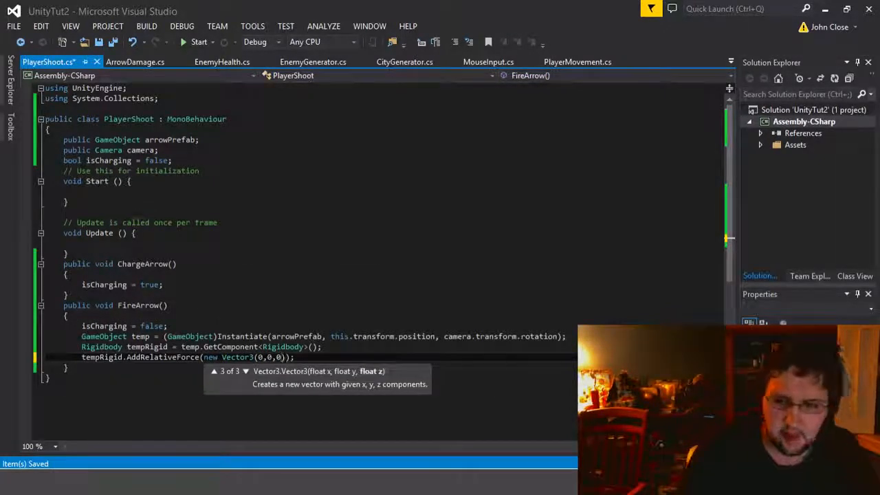
key("Return")
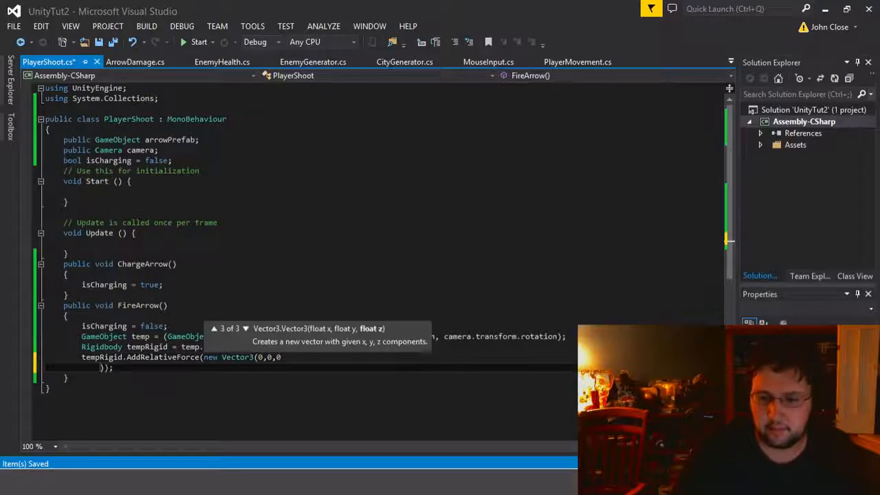
key("BackSpace")
key("Left")
key("Left")
key("Left")
key("Right")
key("ctrl+s")
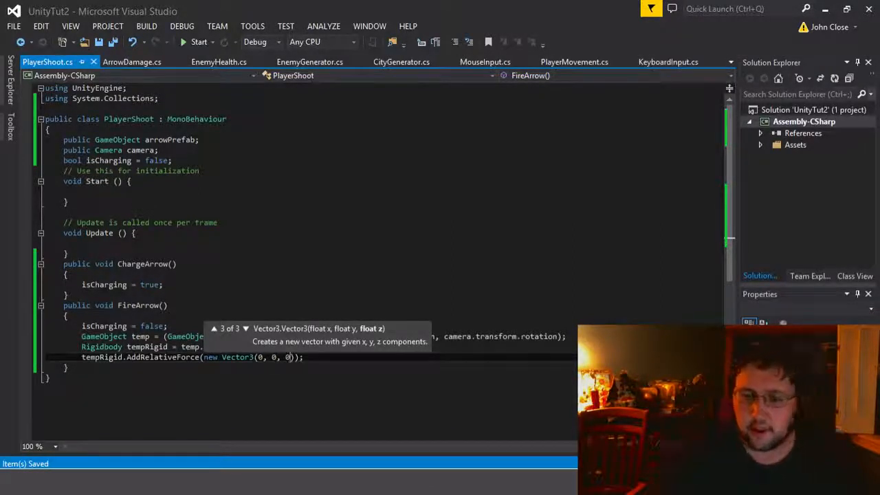
left_click(289, 346)
left_click(219, 347)
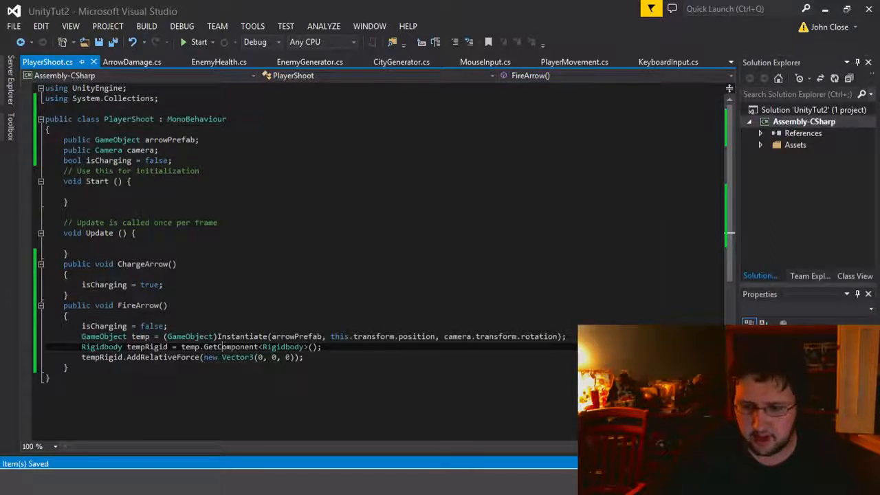
left_click(209, 357)
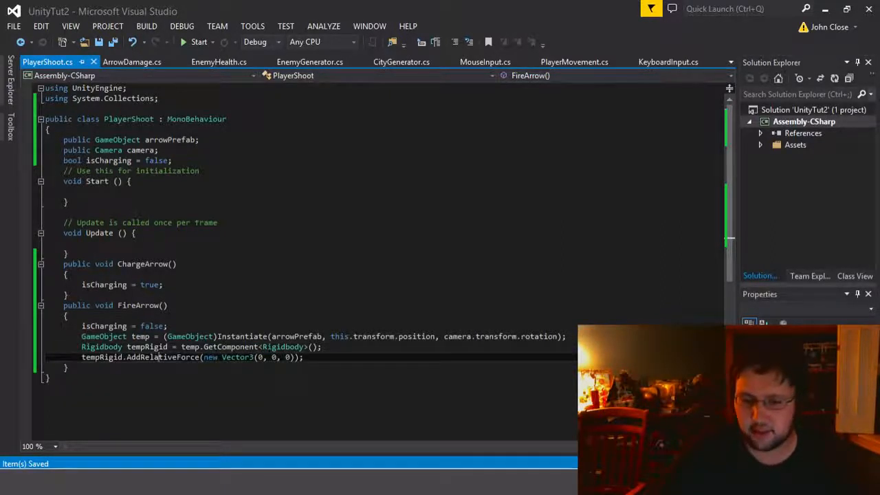
left_click(157, 356)
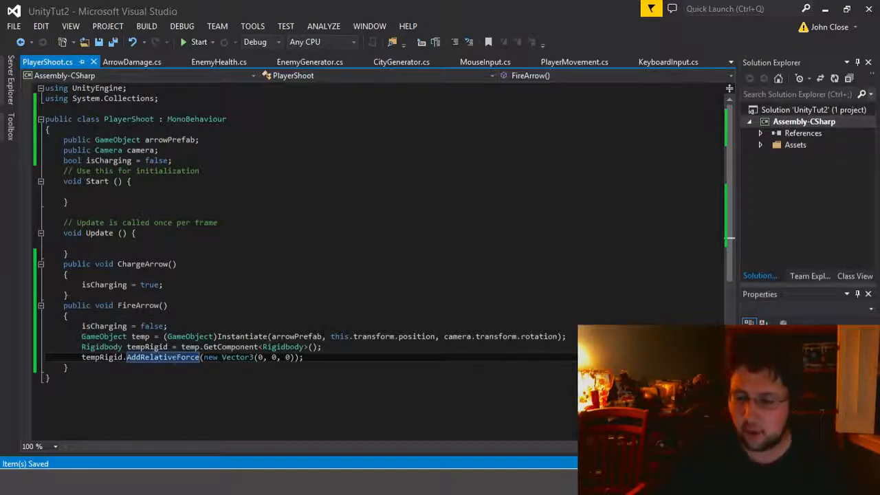
double_click(288, 356)
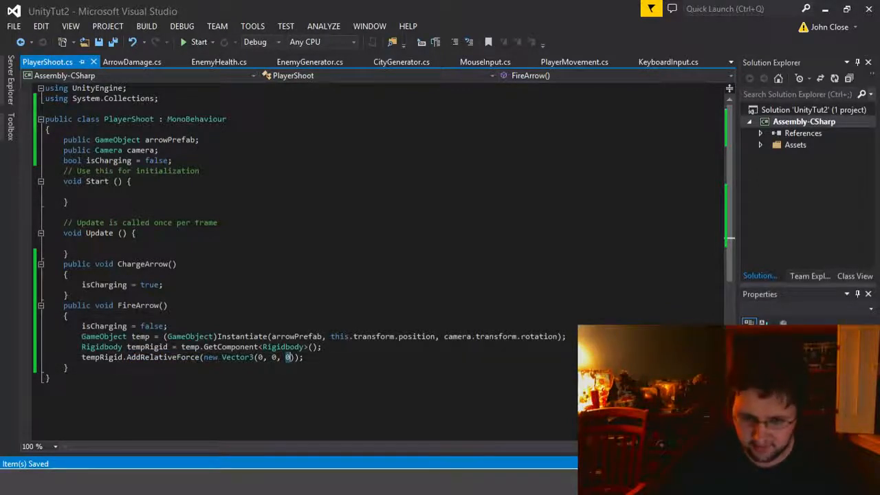
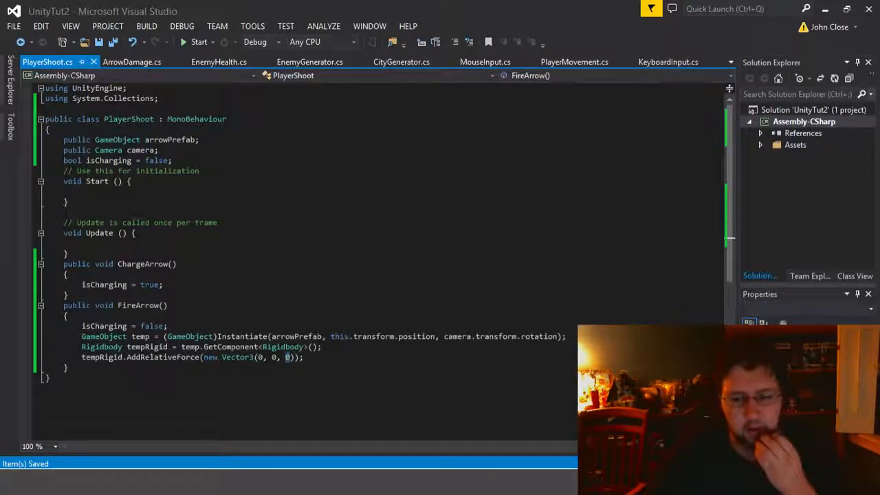
Step: Declare float chargeAmmount = 0; on a new line below the isCharging declaration
left_click(173, 160)
left_click_drag(46, 129, 173, 170)
left_click(174, 170)
left_click(175, 160)
key("Return")
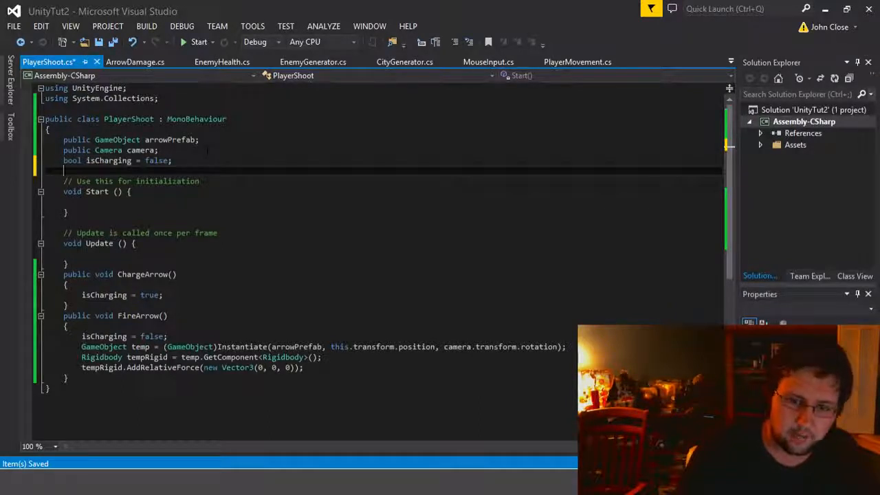
type("float ")
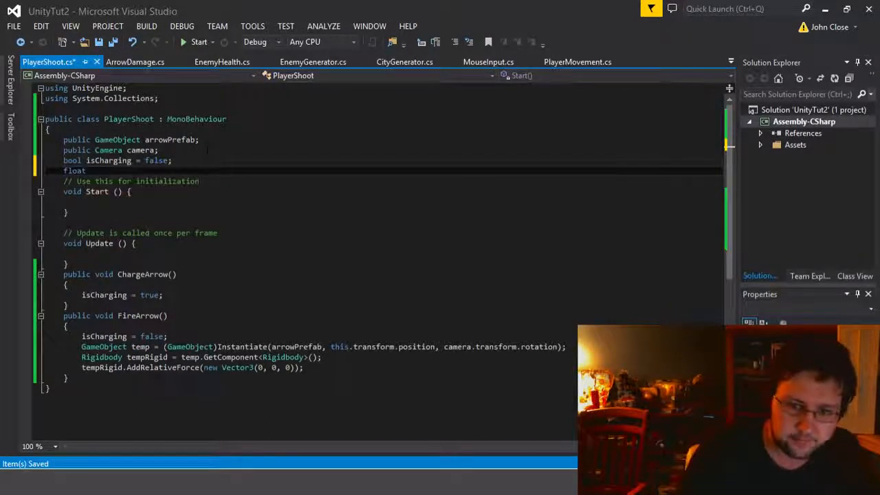
type("charg")
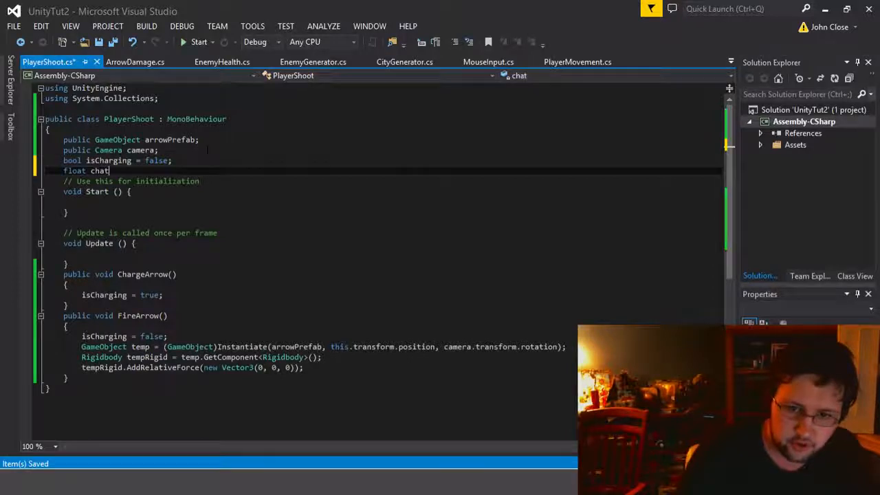
type("e")
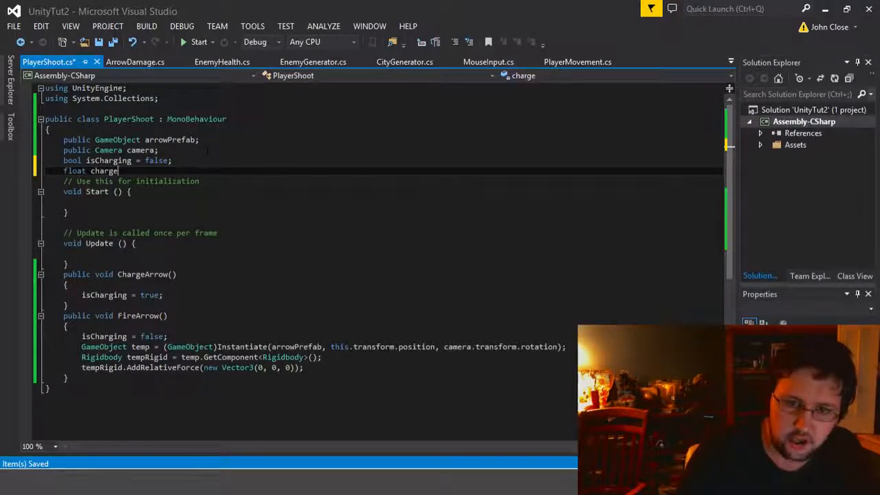
type("Ammo;")
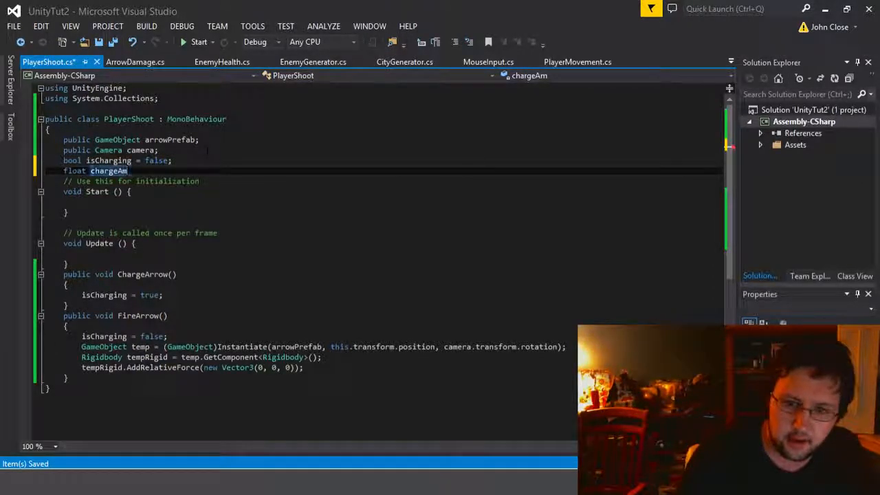
key("BackSpace")
type("nuunt;")
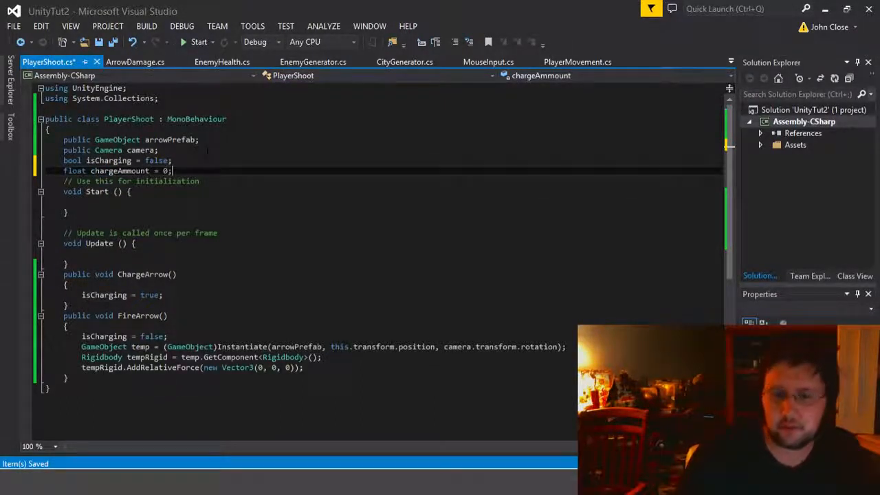
Step: Duplicate the chargeAmmount declaration below itself, change the copy to float chargeMaxAmmount = 2500; and save the script
key("shift+Up")
key("ctrl+c")
key("ctrl+v")
key("ctrl+v")
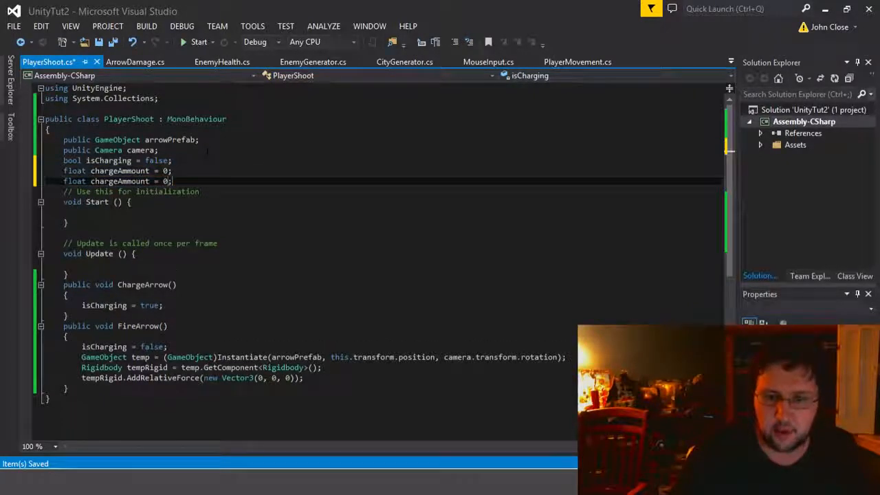
left_click(118, 181)
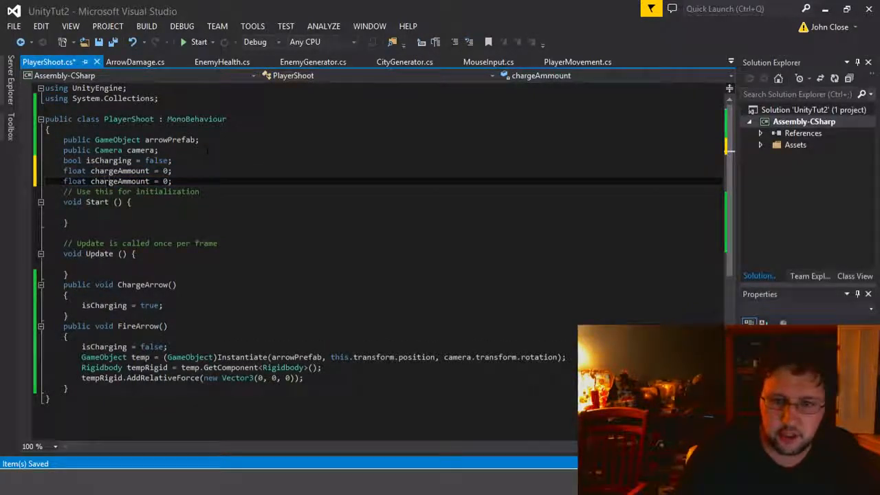
type("Max")
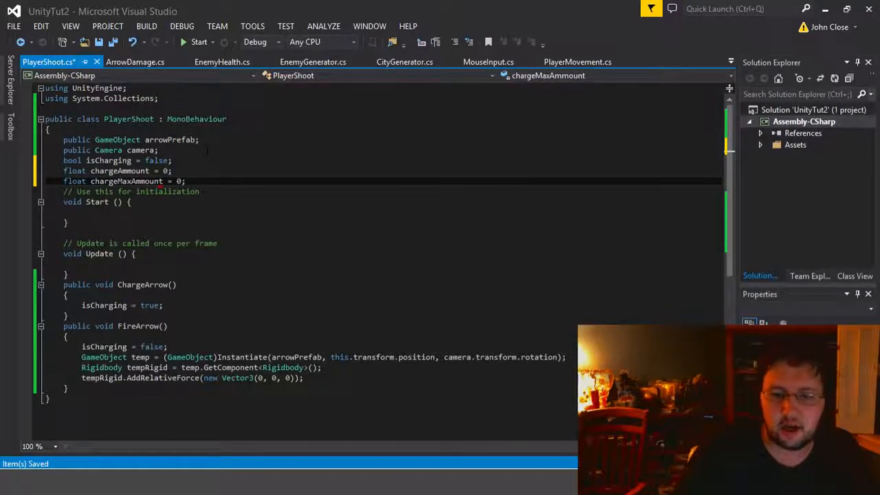
type("500")
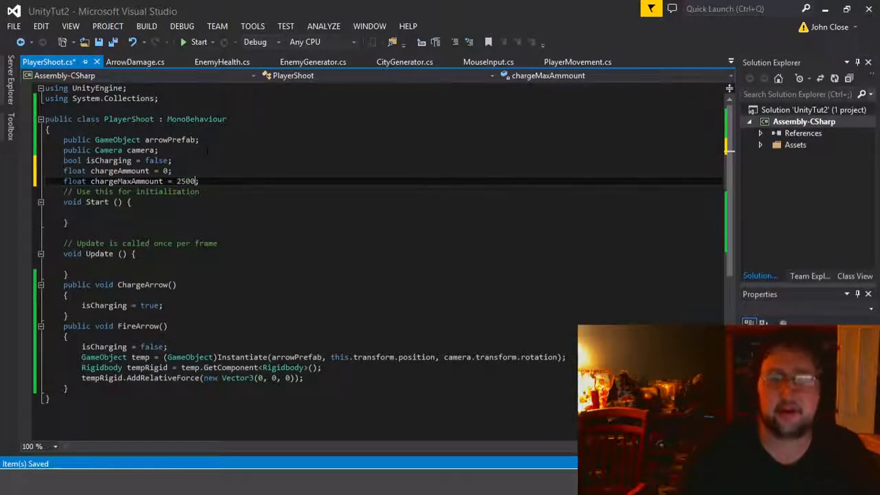
key("ctrl+s")
Step: Duplicate the chargeMaxAmmount declaration on the line below it
left_click(184, 175)
left_click(193, 181)
double_click(193, 181)
left_click(193, 274)
left_click(200, 182)
key("shift+Home")
key("ctrl+c")
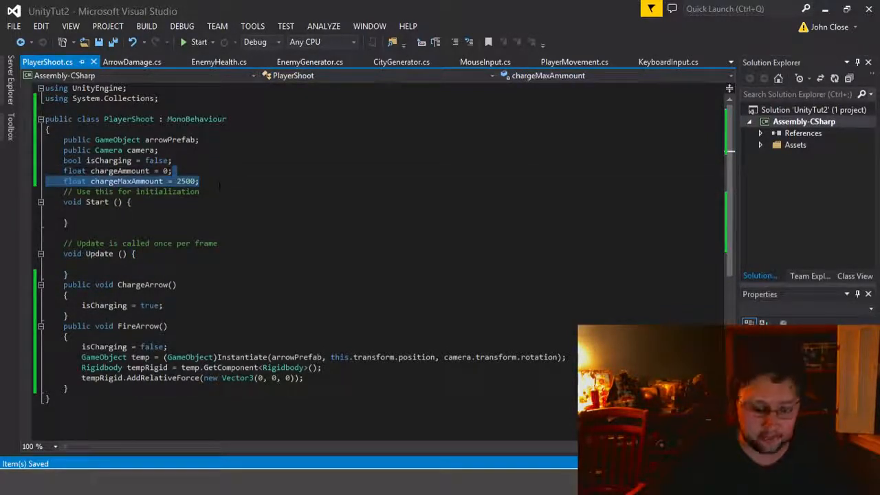
key("End")
key("Return")
key("ctrl+v")
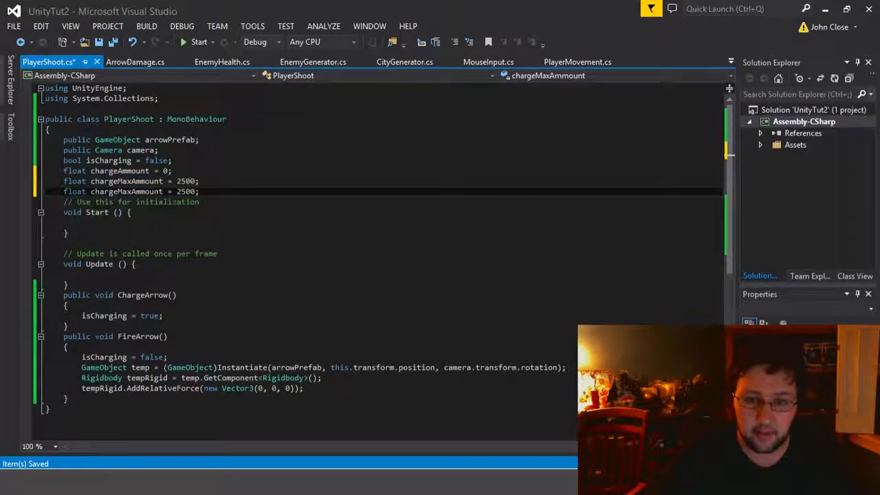
Step: Rename the duplicated variable to chargeRate, set its value to 30 and save the script
left_click_drag(164, 192, 122, 192)
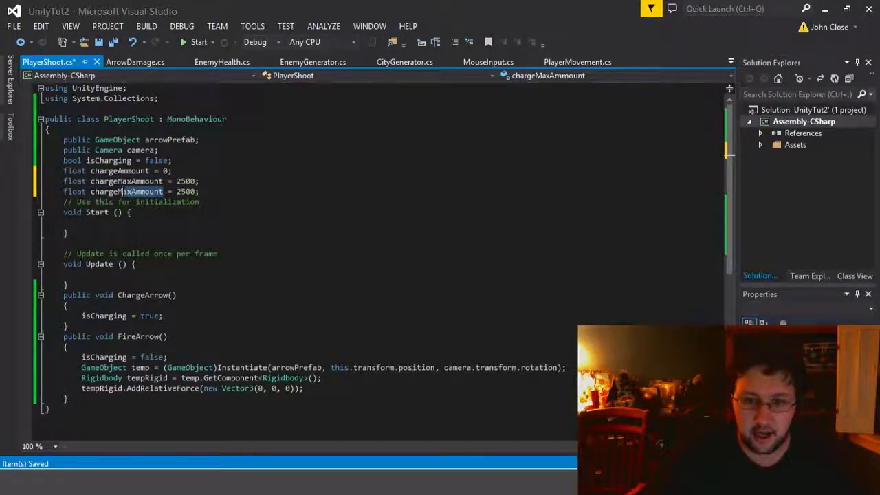
key("BackSpace")
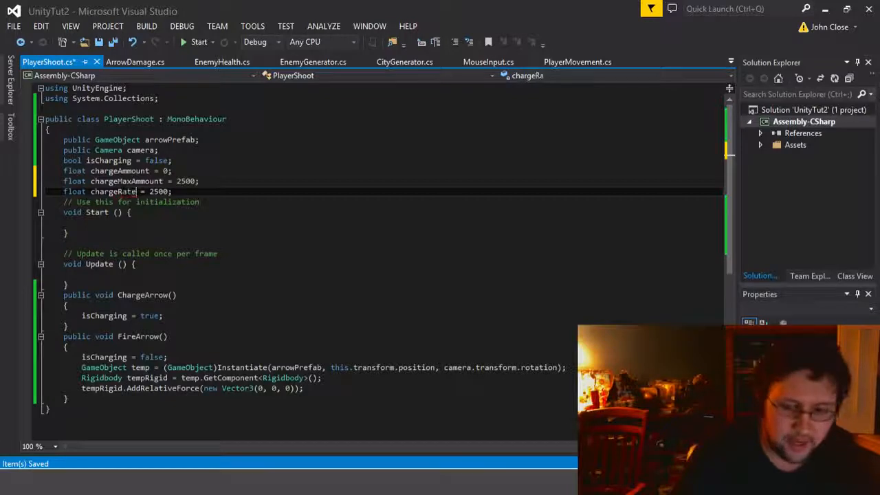
key("ctrl+s")
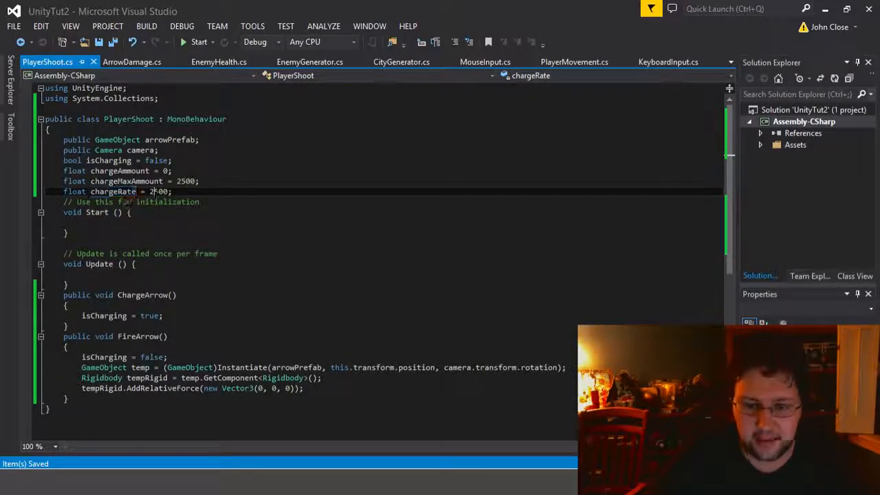
left_click_drag(150, 192, 170, 193)
type("30")
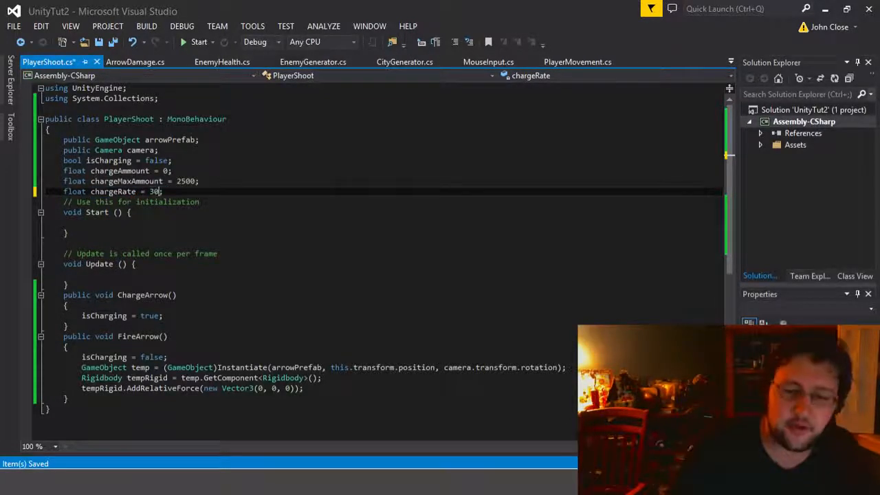
key("ctrl+s")
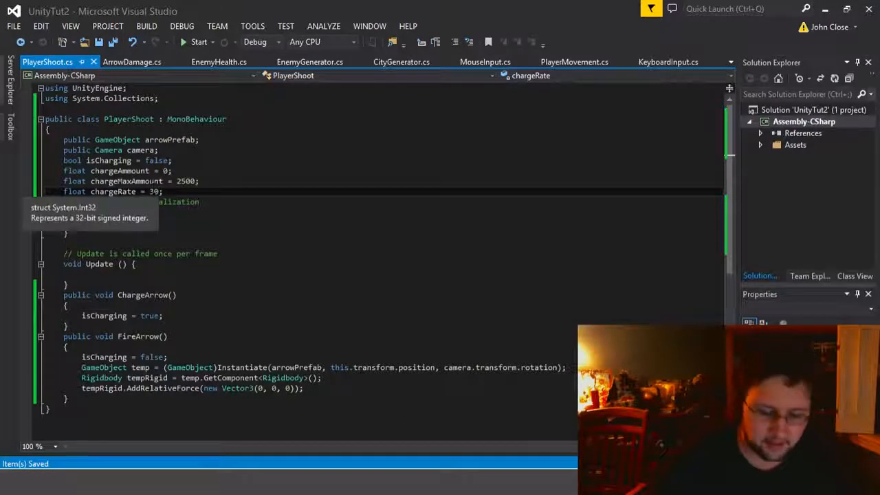
Step: Make the chargeRate and chargeMaxAmmount variables public
key("Home")
type("public")
key("Up")
key("Left")
key("Left")
key("Left")
key("Left")
type("public")
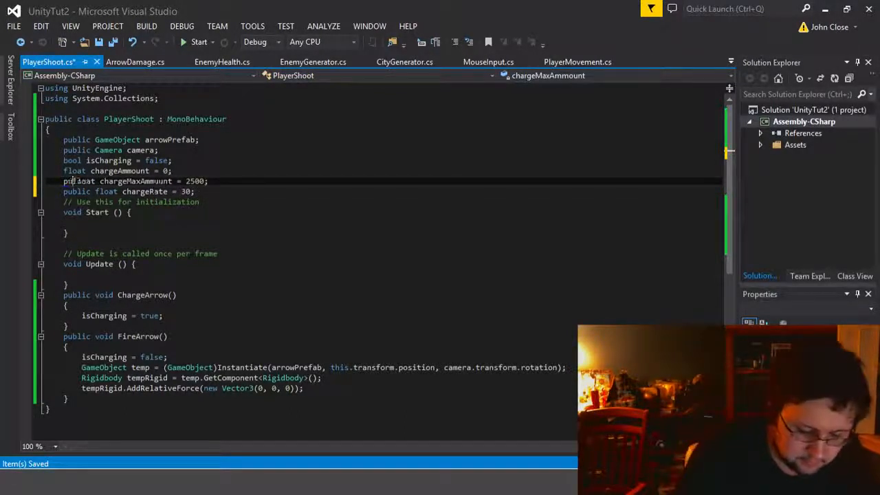
Step: Make the chargeAmmount variable public and save the script
key("Up")
key("Left")
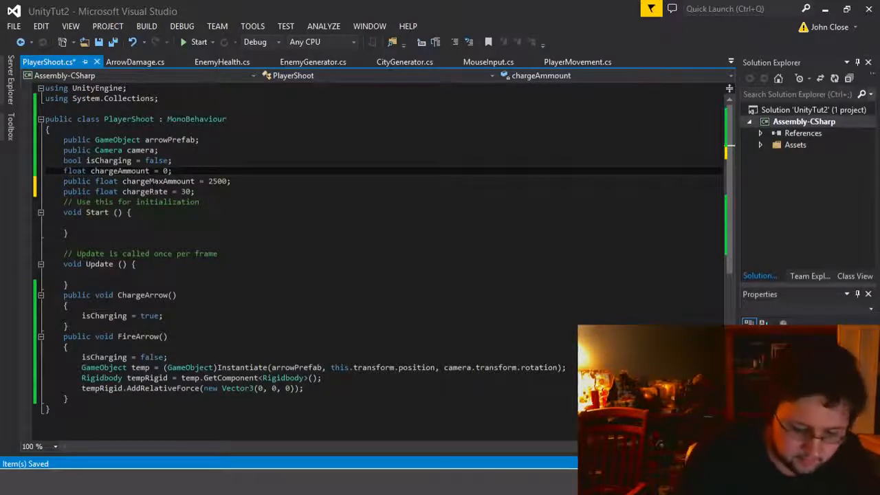
type("public")
key("Up")
key("Left")
key("Left")
key("Left")
key("Left")
key("Left")
key("Left")
key("Left")
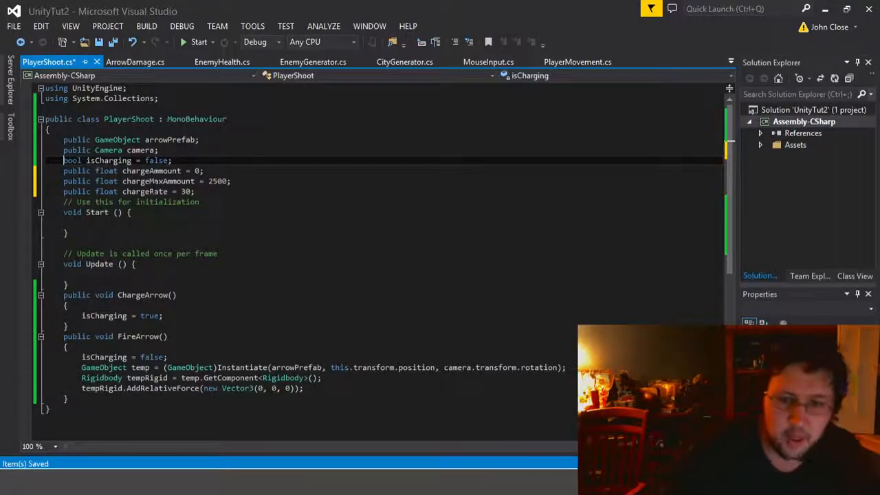
key("ctrl+s")
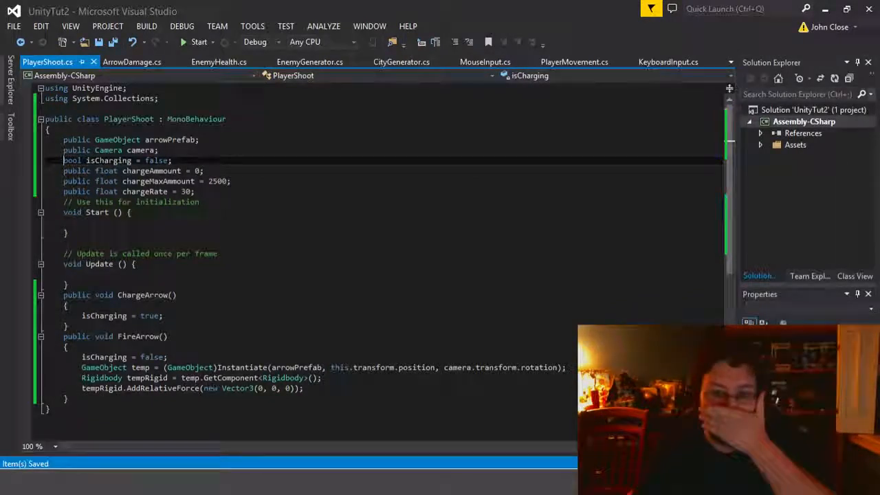
Step: Review the isCharging assignments in ChargeArrow and FireArrow and the statements that instantiate the arrow and apply force to it
scroll(135, 238, "down", 1)
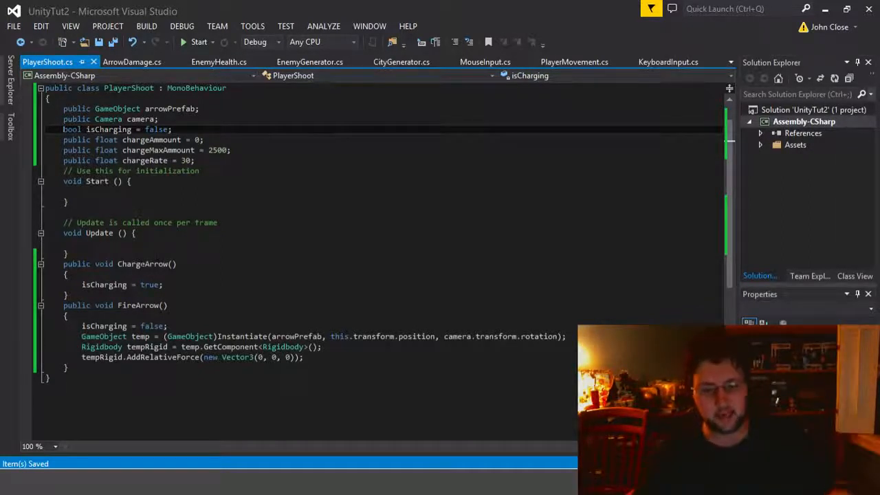
left_click(113, 285)
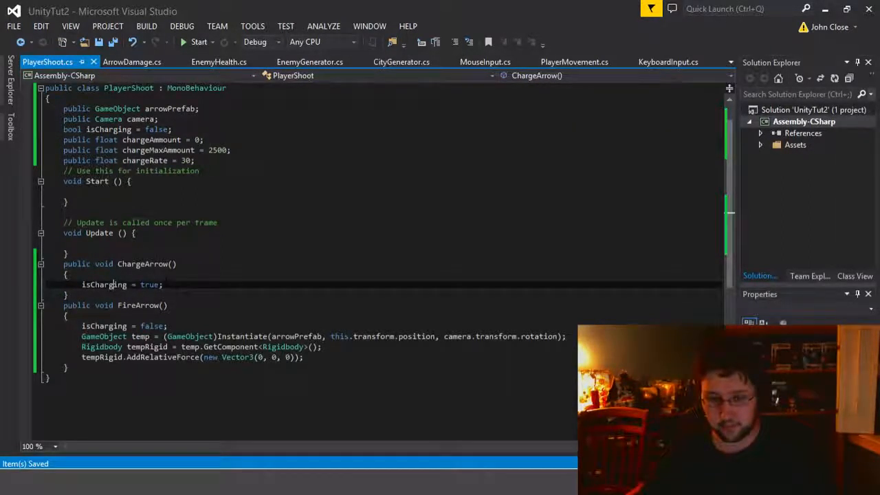
double_click(139, 305)
double_click(151, 326)
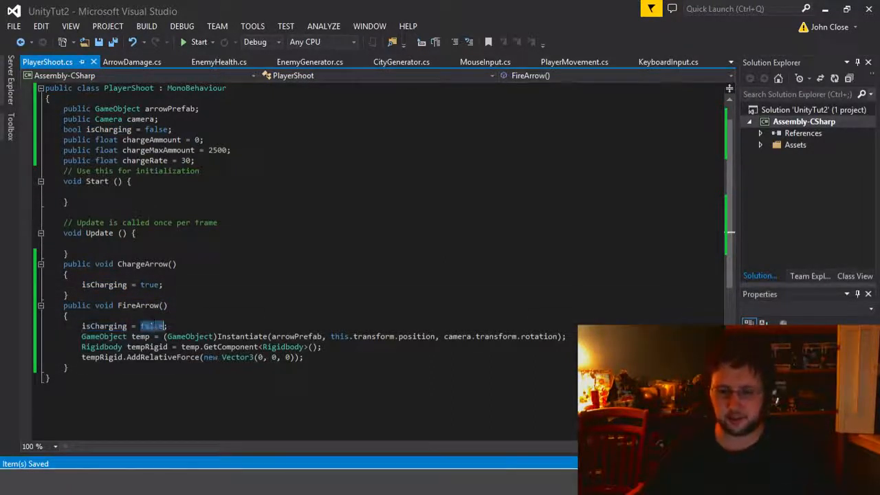
double_click(242, 336)
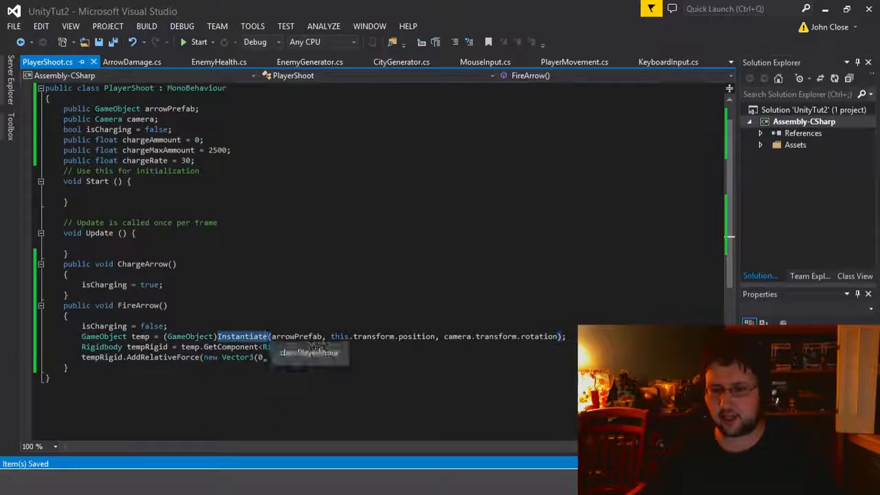
left_click(135, 346)
key("Down")
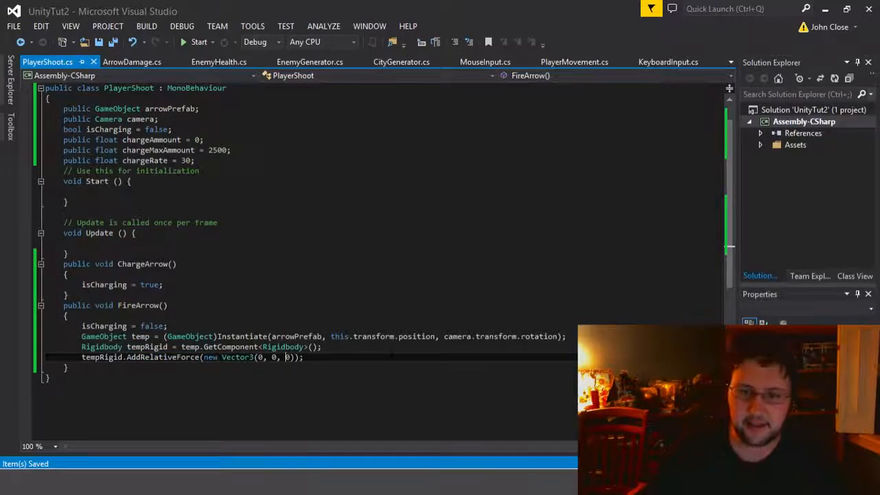
Step: Replace the third Vector3 value in the AddRelativeForce call of FireArrow with the chargeAmmount variable
key("BackSpace")
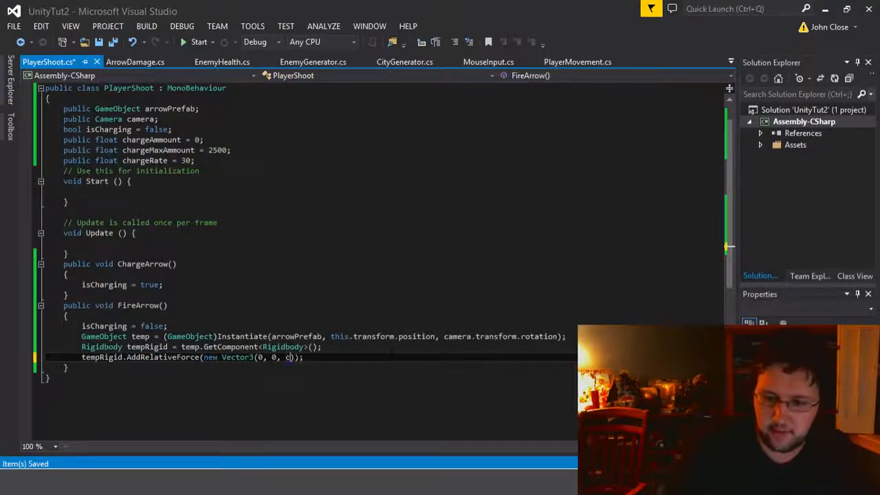
type("cha")
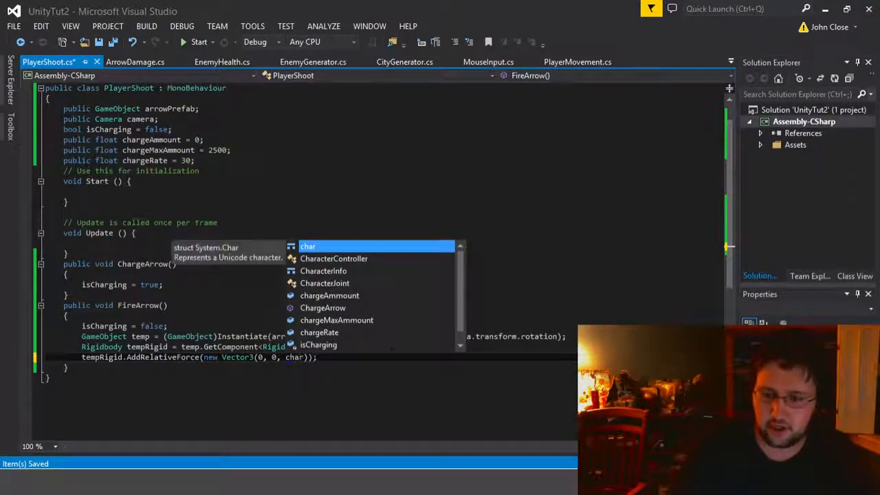
type("r")
key("Down")
key("Down")
key("Down")
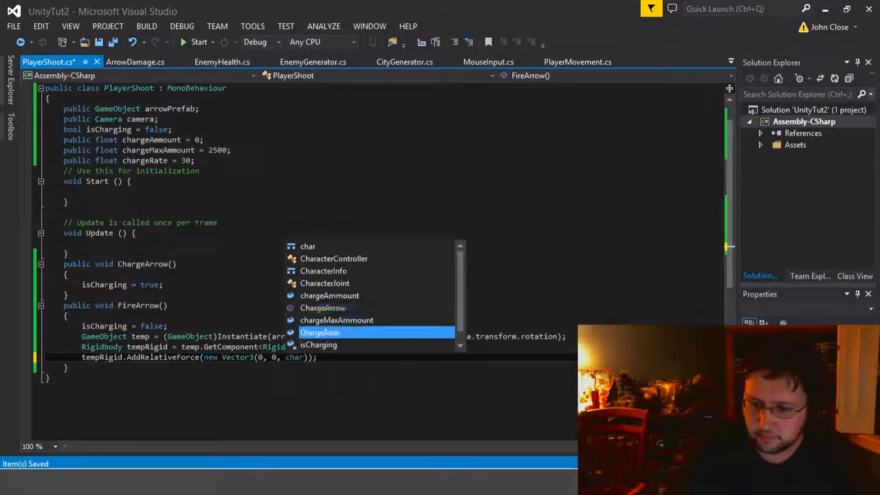
key("Up")
key("Up")
key("Up")
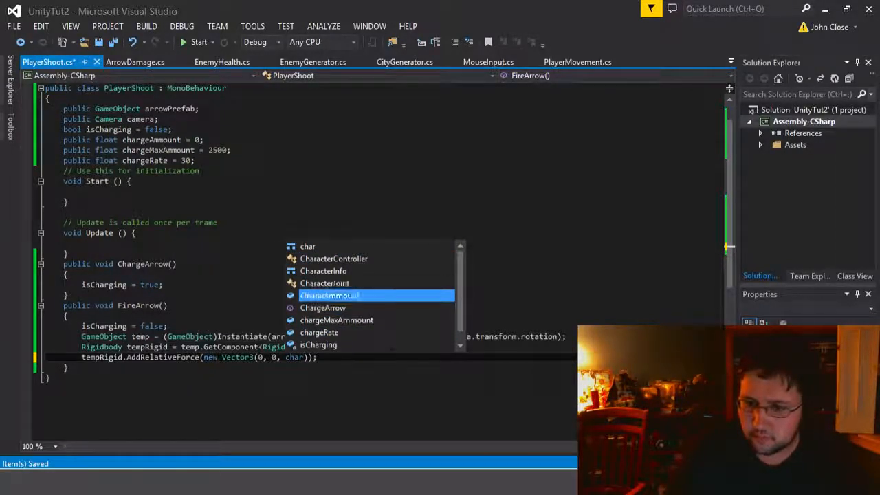
key("Tab")
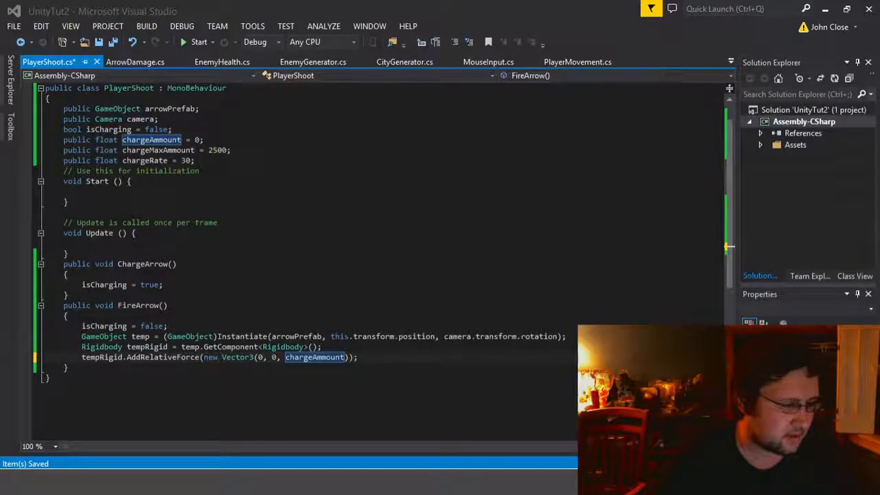
Step: Correct the spelling of the two variables to chargeAmount and chargeMaxAmount, including the use in AddRelativeForce, and save the script
key("Up")
key("Up")
key("Up")
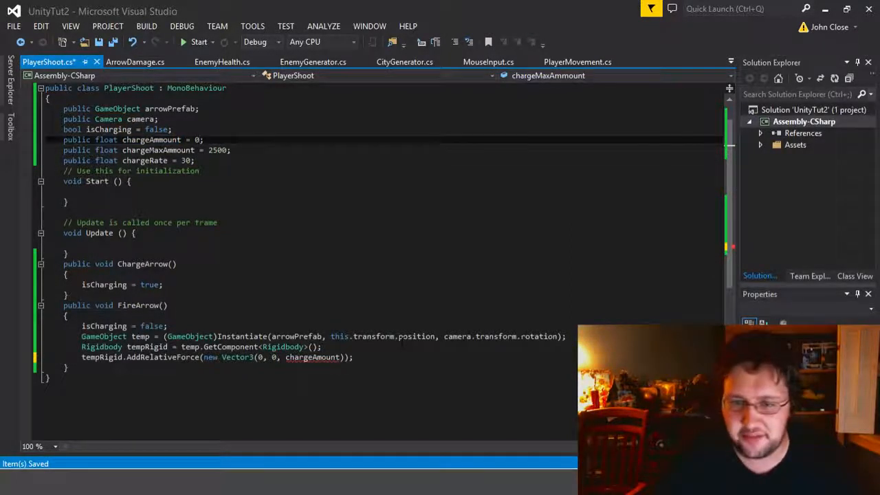
key("Delete")
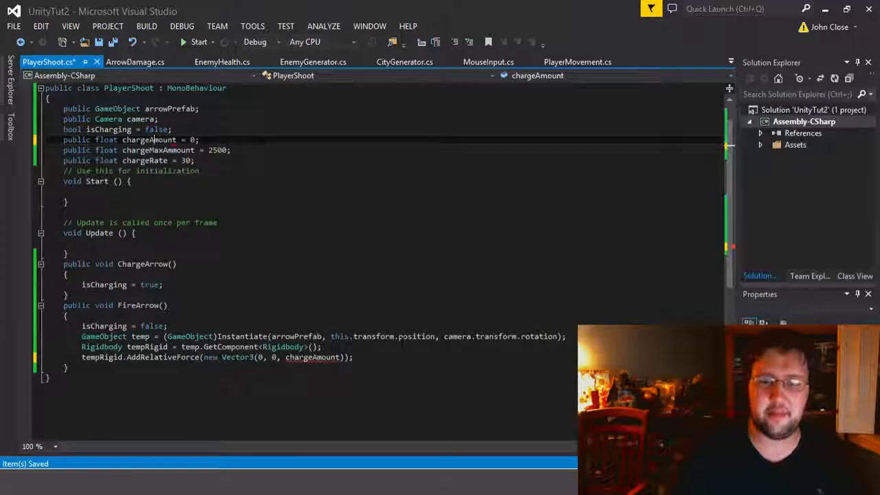
scroll(378, 240, "up", 1)
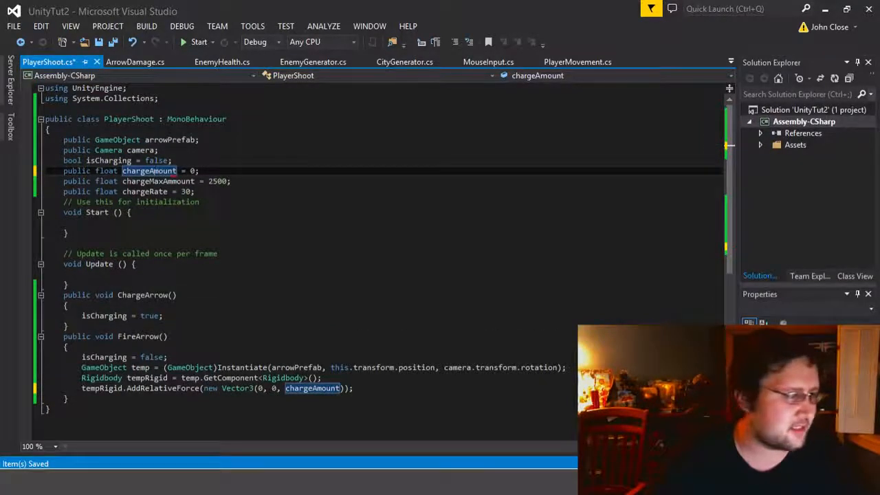
key("alt+Tab")
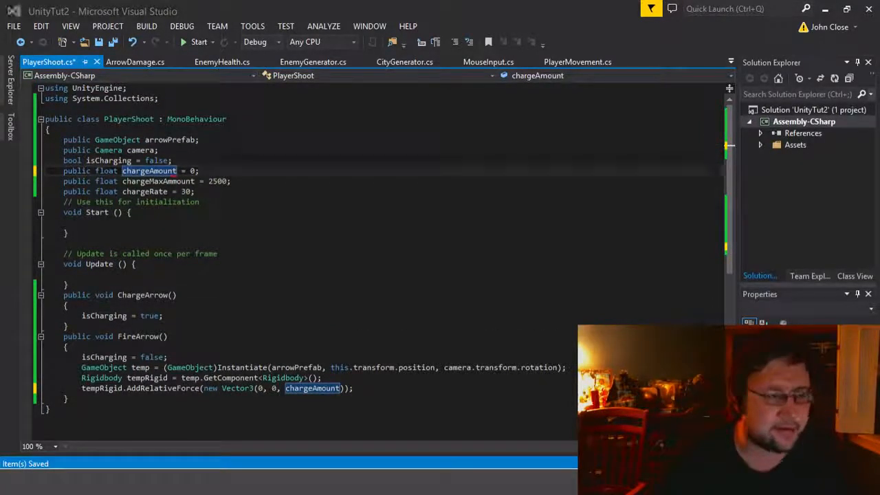
left_click(168, 181)
key("Delete")
scroll(317, 275, "down", 1)
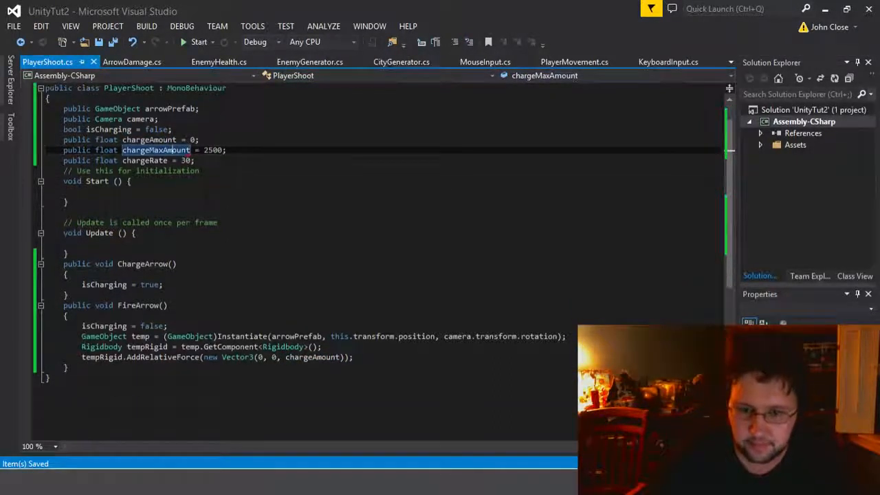
Step: Add an if block to Update with the condition chargeAmount >= chargeMaxAmount
left_click(318, 356)
left_click_drag(177, 234, 177, 245)
left_click(177, 234)
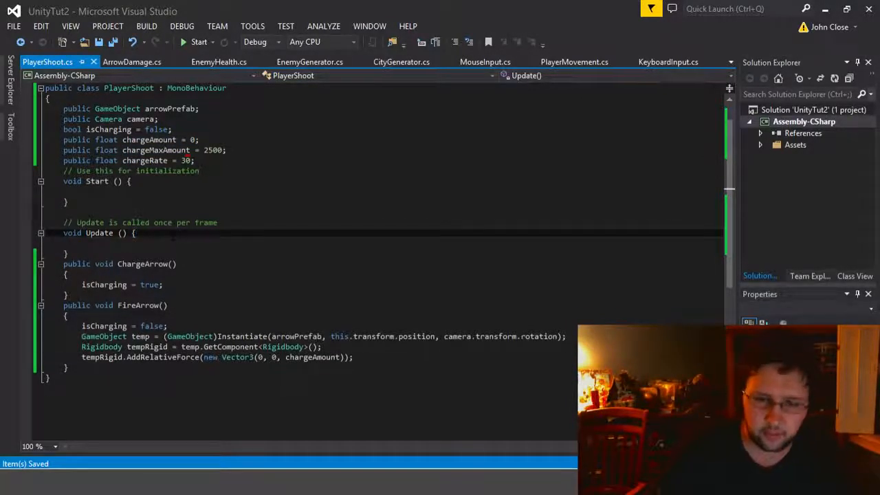
key("Return")
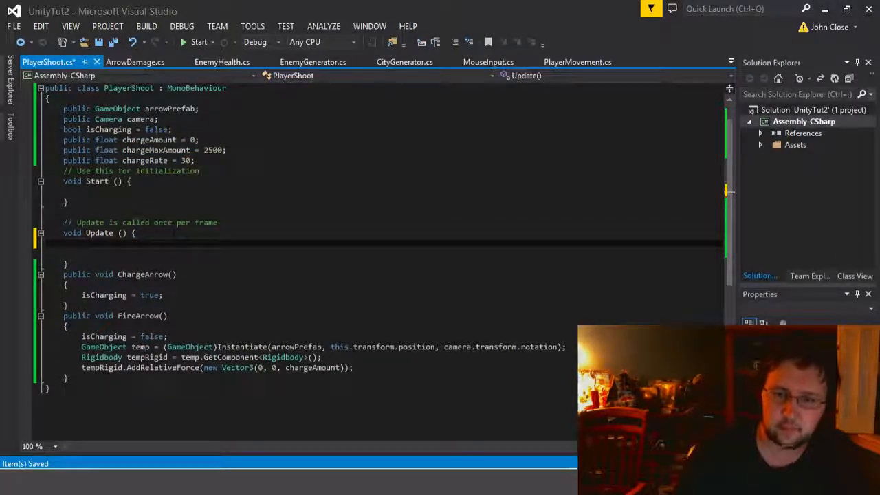
type("if()")
type("ch")
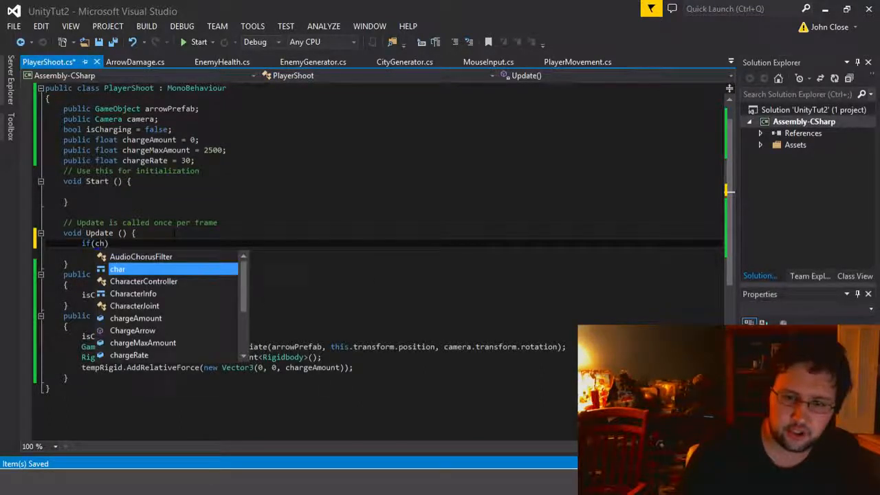
type("argeAmount")
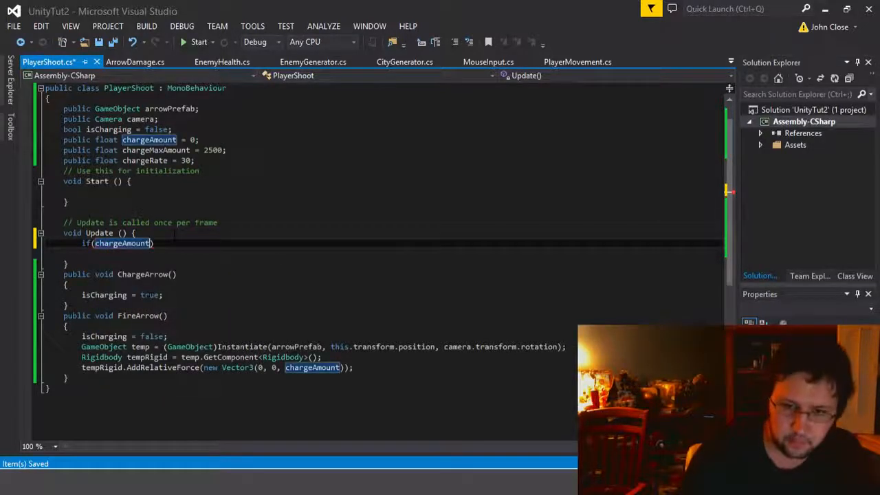
type(" >= ")
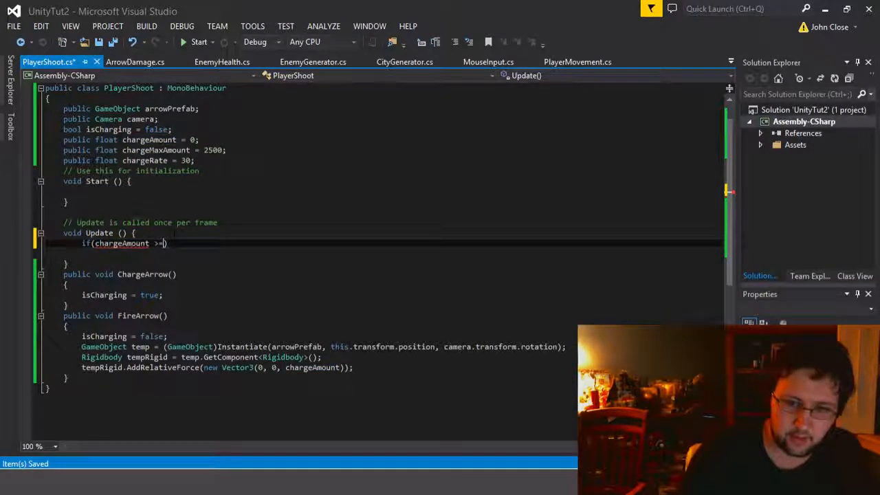
type("cha")
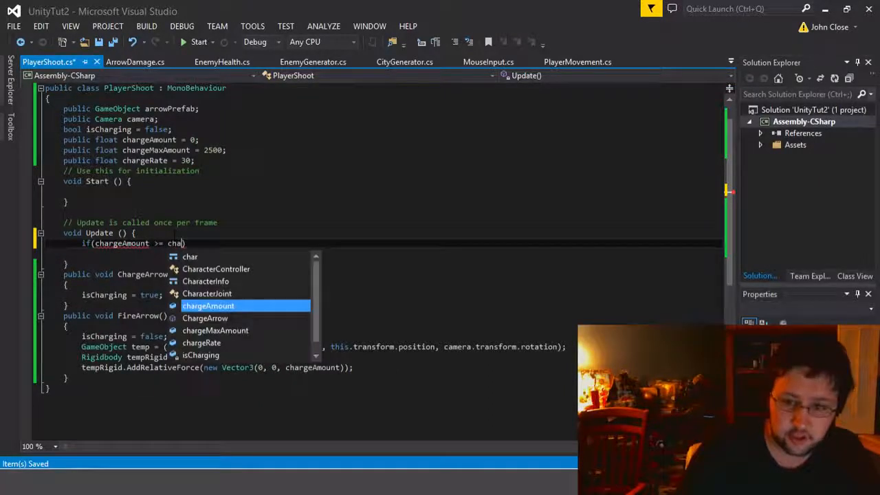
key("Down")
key("Down")
key("Tab")
key("End")
type("{")
key("Return")
Step: Assign chargeMaxAmount to chargeAmount inside the maximum-charge if block and save the script
type("cha")
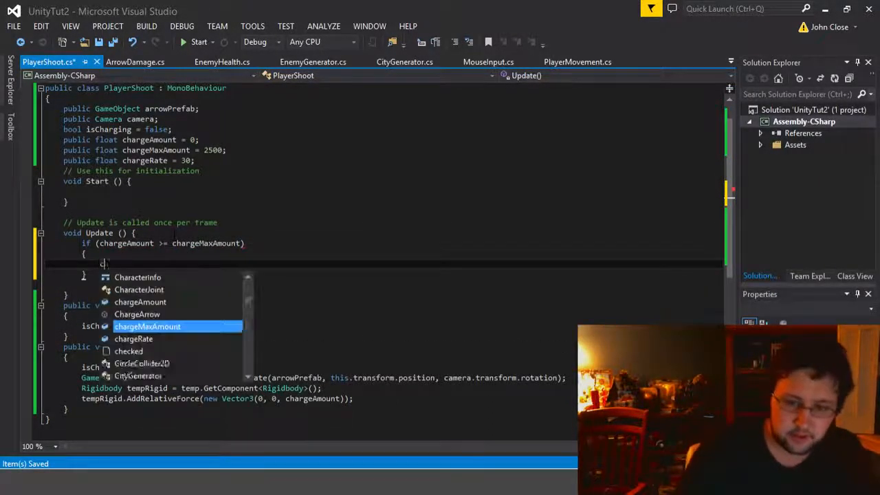
key("Up")
key("Up")
key("Up")
key("Down")
key("Down")
key("Down")
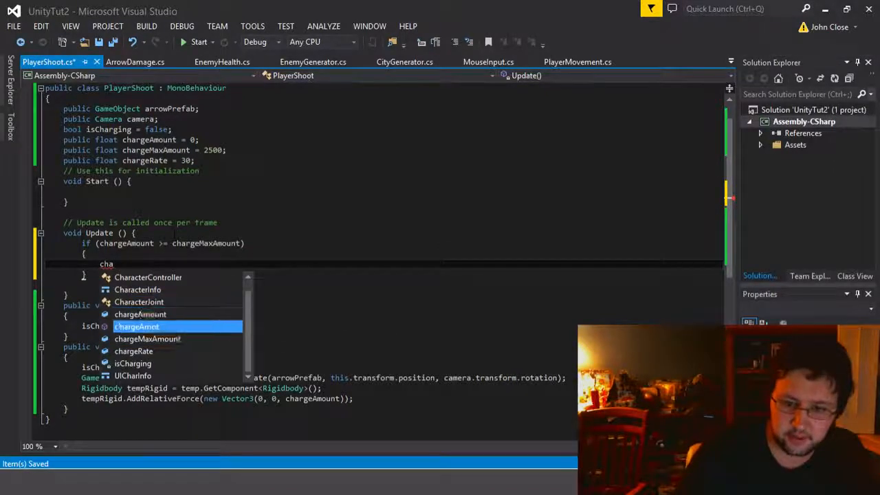
key("Tab")
key("Home")
type("chargeAmou")
type("=")
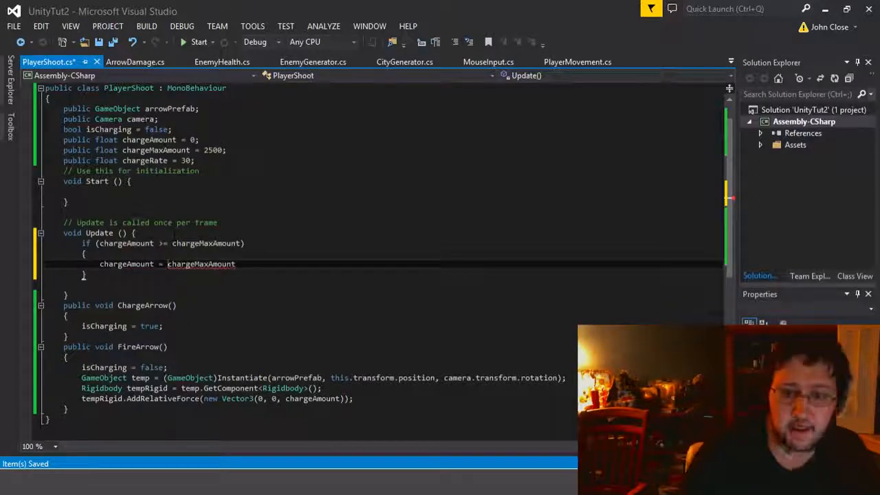
key("End")
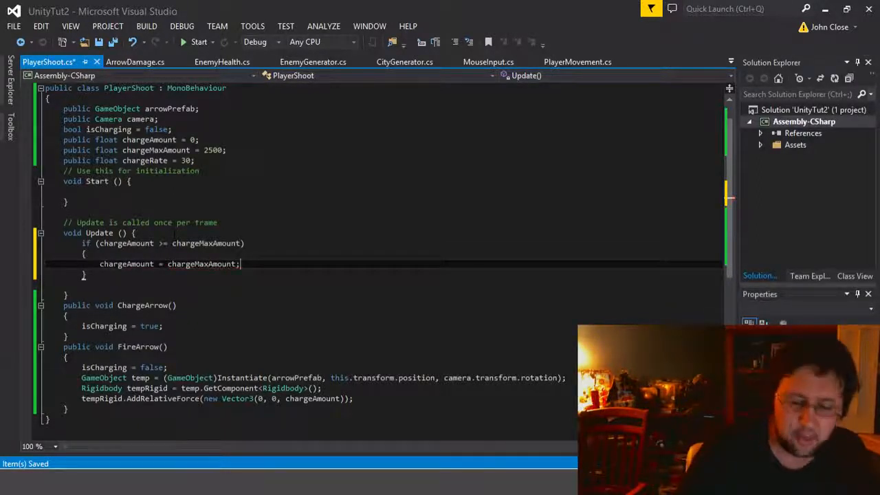
Step: Add a second if block with the condition isCharging below the maximum-charge check in Update
key("Down")
key("Return")
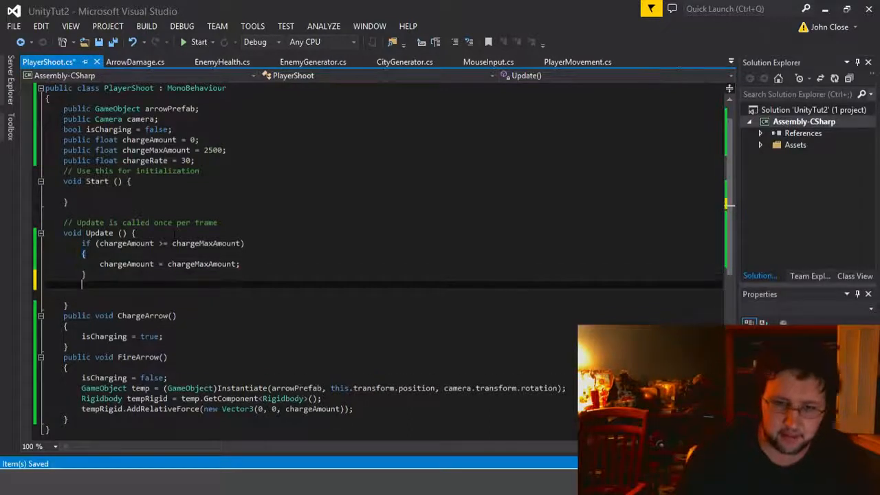
type("if()")
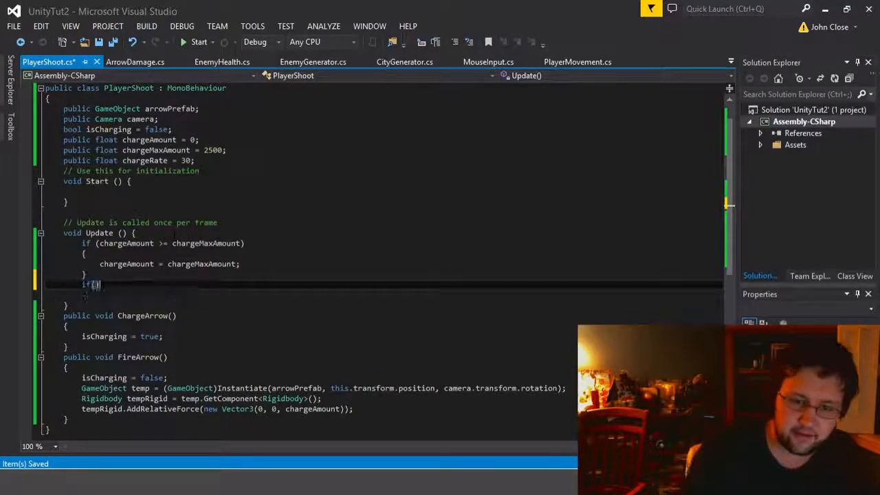
type("isCharging")
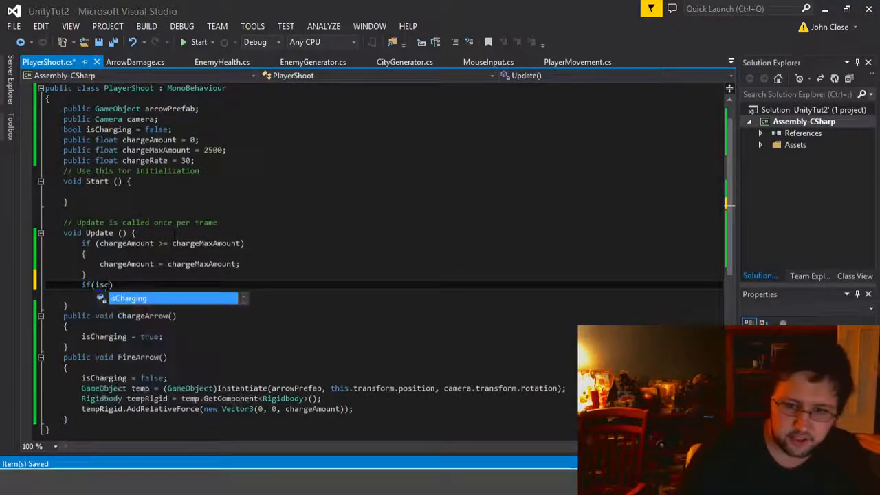
type("{")
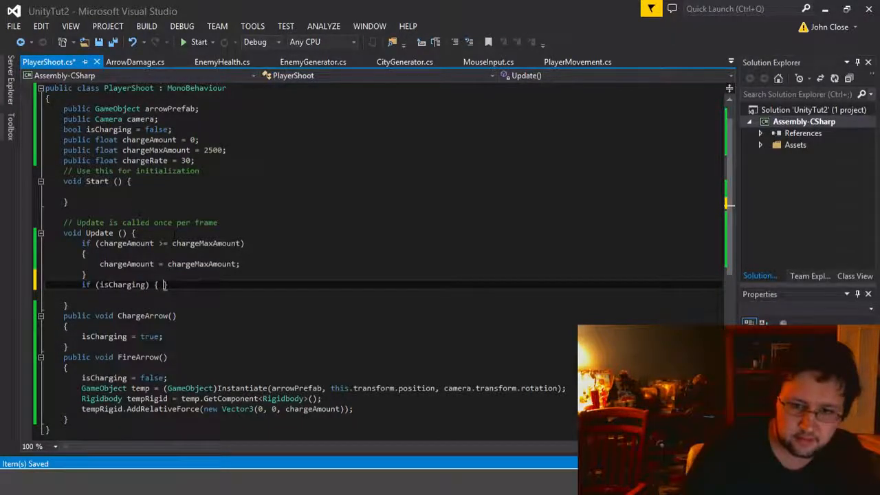
key("Return")
Step: Write chargeAmount += chargeRate; inside the isCharging block and save the script
type("cha")
key("Up")
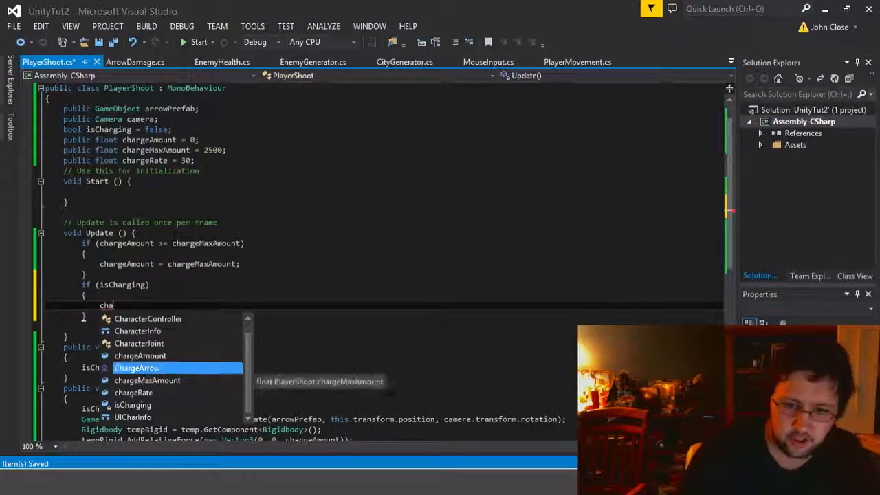
key("Tab")
type("+= cha")
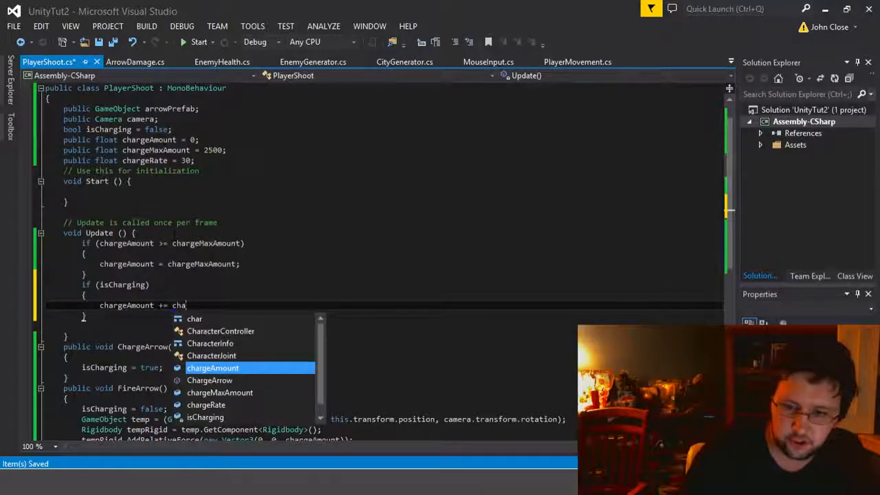
type("r")
key("Down")
key("Down")
key("Down")
key("Down")
key("Down")
key("Down")
key("Down")
key("Tab")
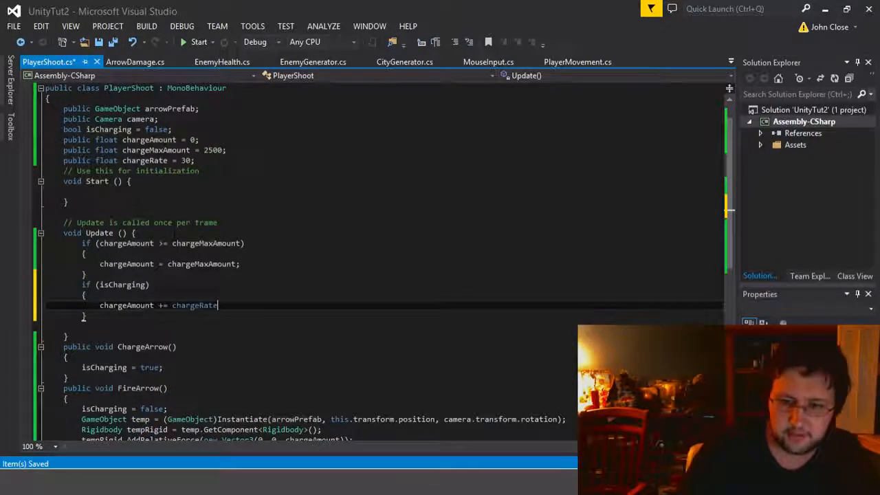
type(";")
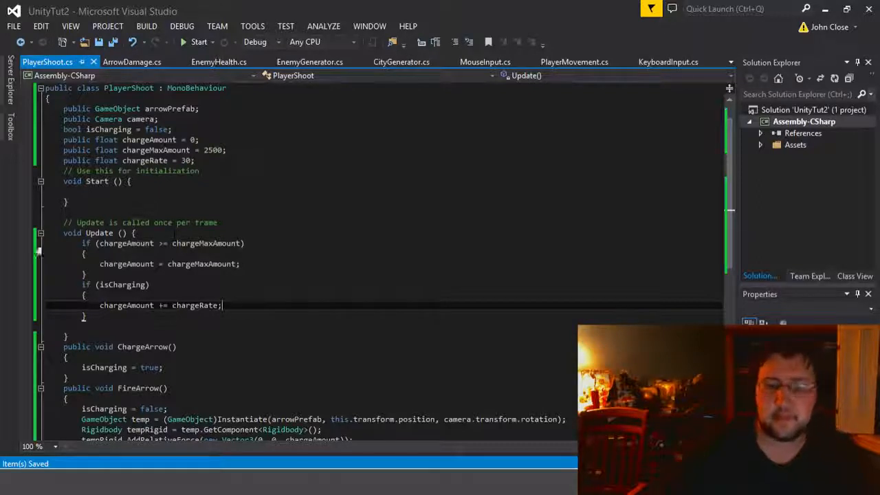
Step: Review the declarations of the charge variables and the use of chargeAmount in Update and FireArrow
left_click(163, 160)
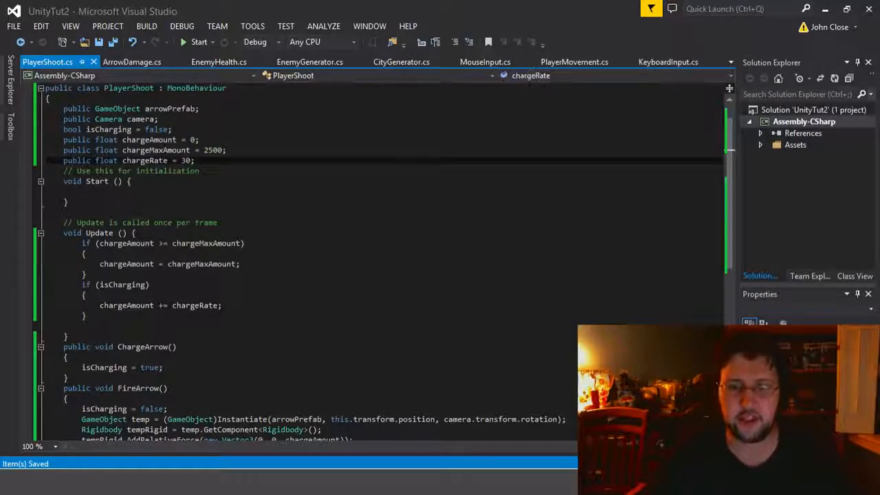
left_click(144, 141)
left_click(154, 150)
double_click(154, 150)
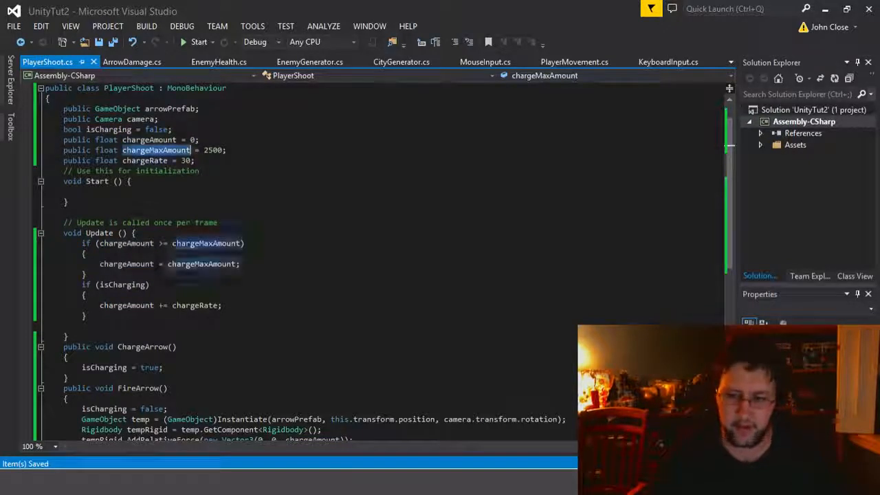
scroll(378, 261, "down", 3)
double_click(312, 346)
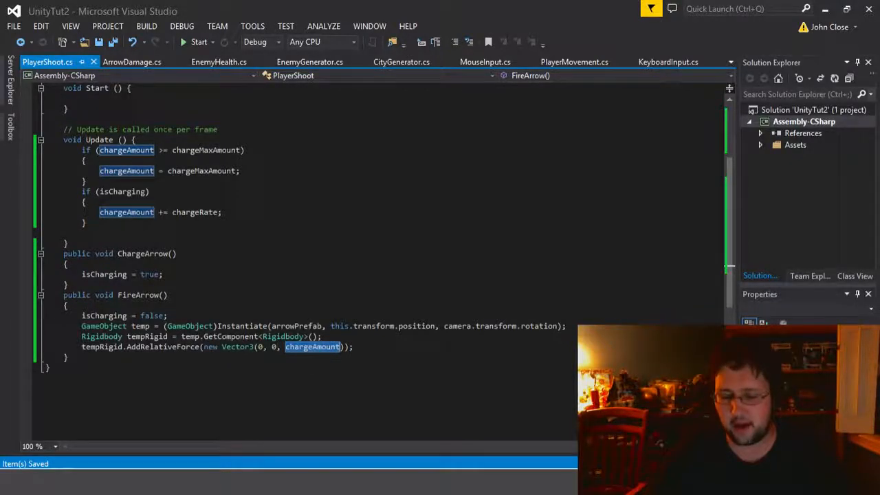
Step: Switch to Unity, attach the PlayerShoot script to the Player object and show its component in the Player's properties
key("alt+Tab")
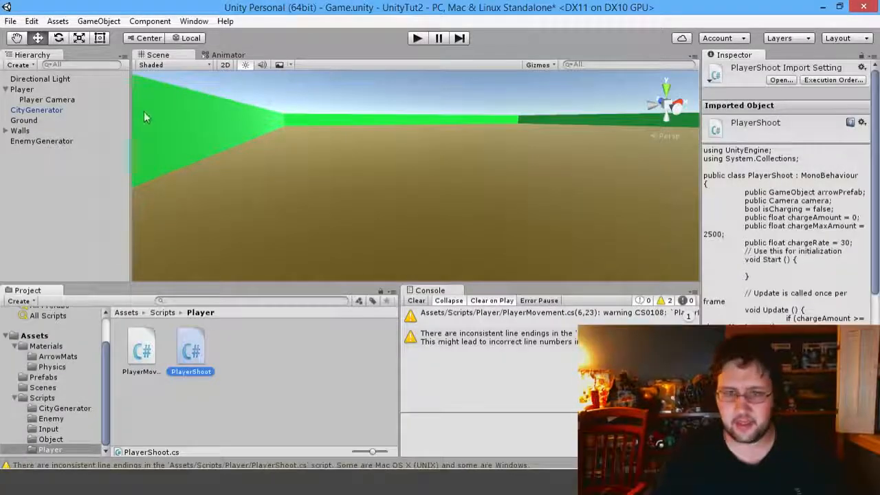
left_click(61, 142)
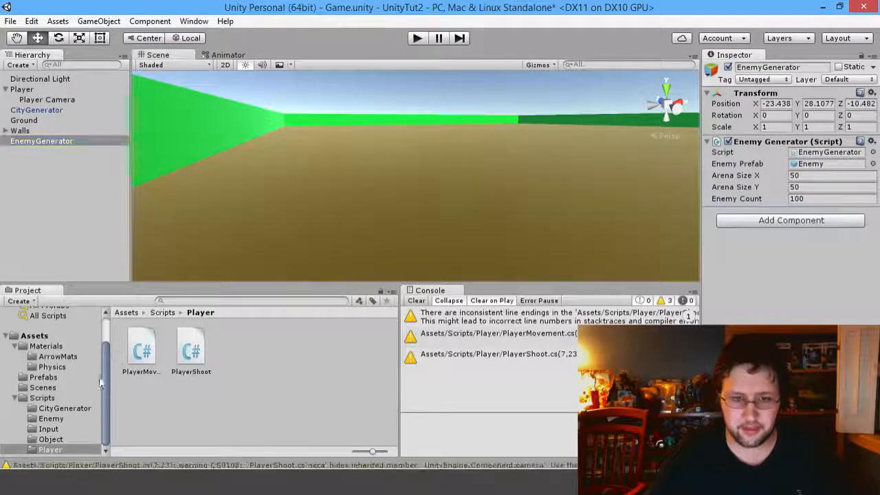
left_click(197, 356)
left_click_drag(198, 356, 29, 95)
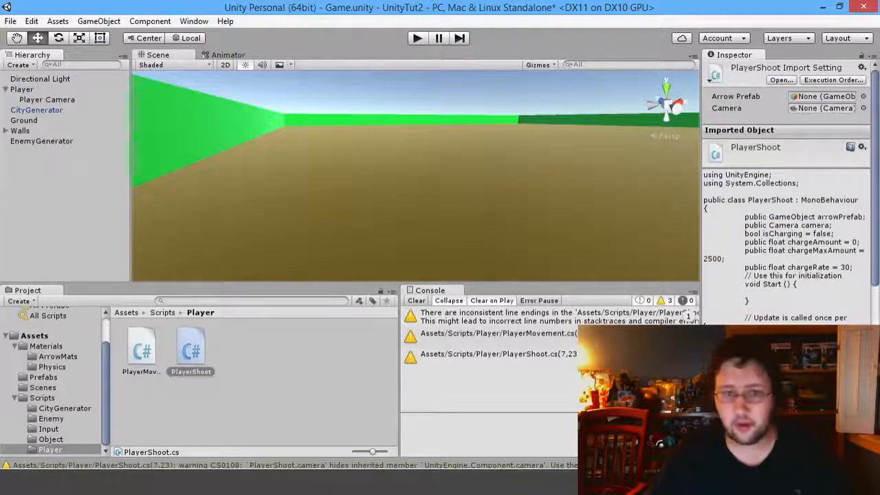
left_click(32, 88)
scroll(764, 276, "down", 5)
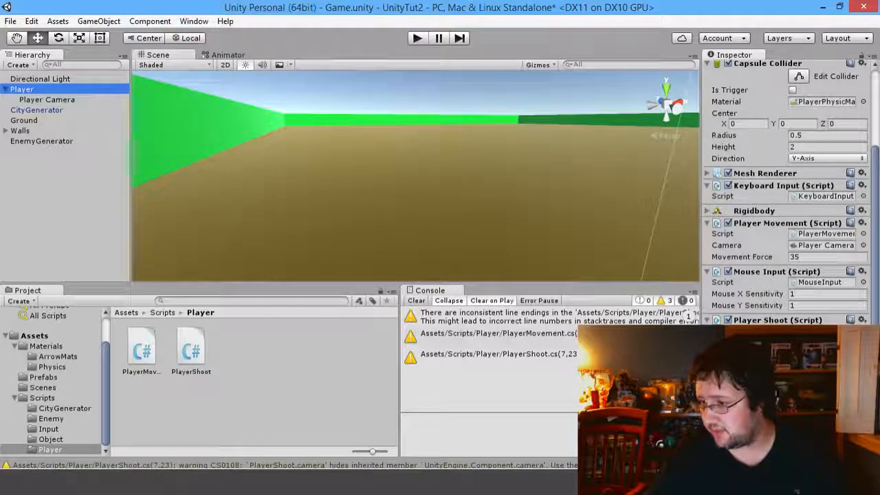
Step: Assign the Arrow prefab to the object reference of the Player's Player Shoot component
left_click(863, 342)
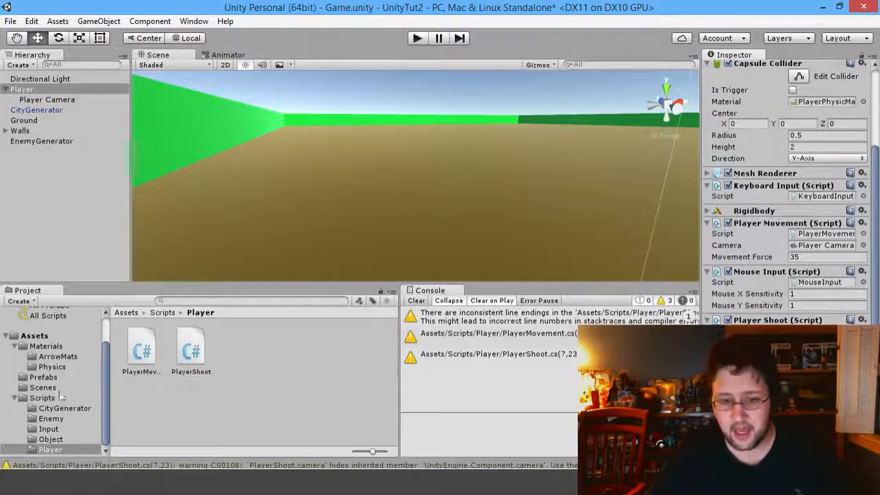
left_click(863, 342)
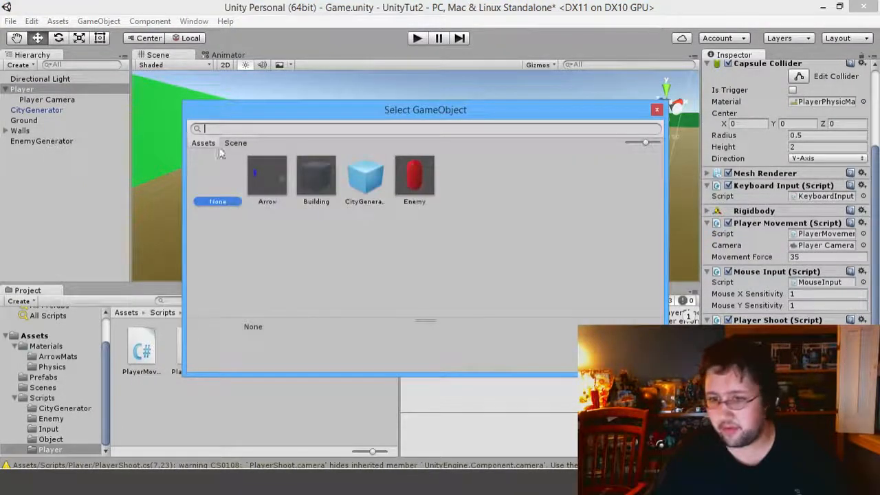
double_click(265, 174)
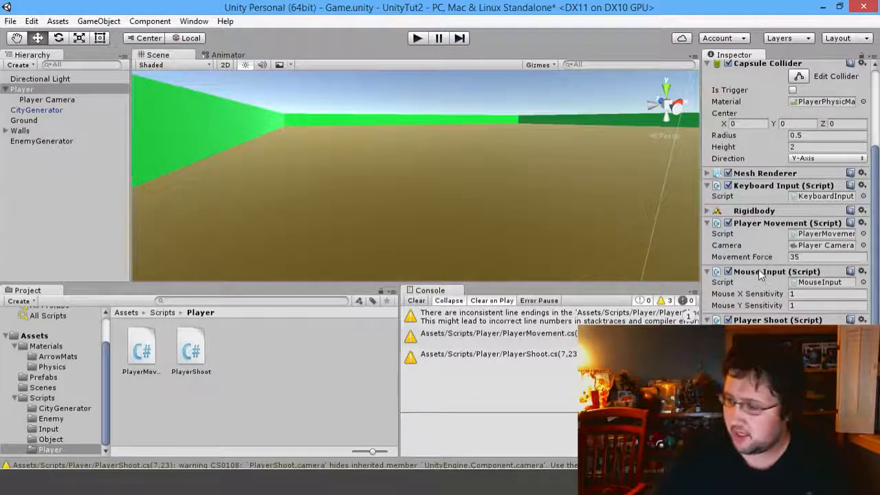
scroll(758, 279, "up", 1)
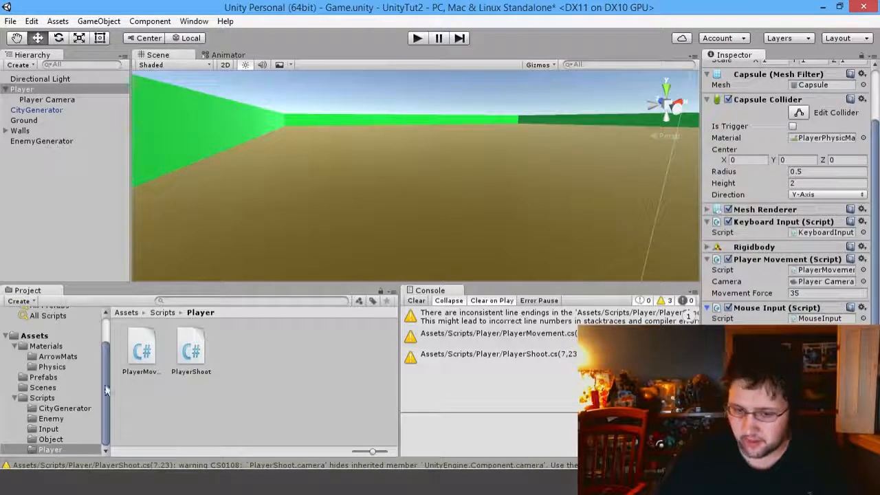
Step: Open the MouseInput script from the Scripts > Input folder in Visual Studio and reload all externally modified files
left_click(163, 312)
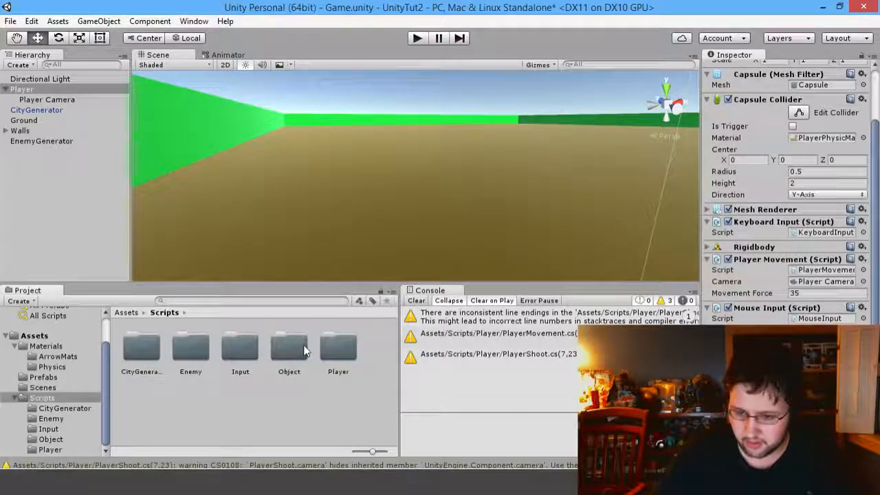
left_click(303, 351)
double_click(240, 349)
double_click(191, 351)
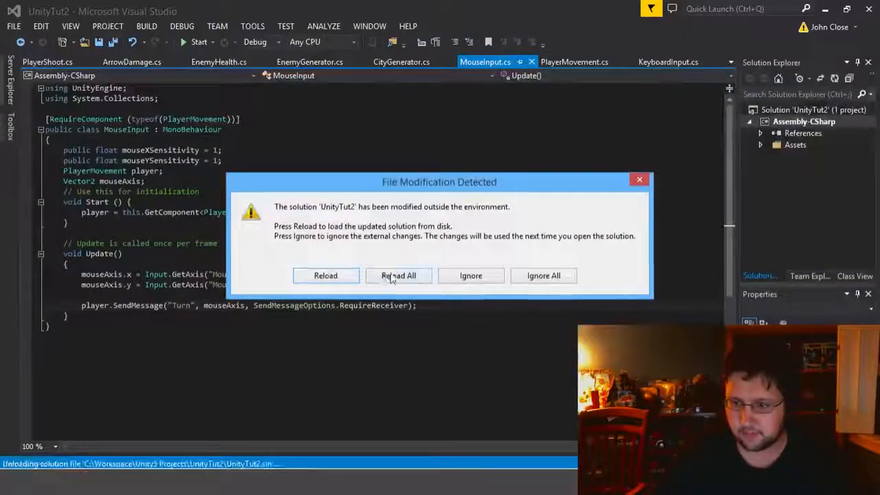
left_click(389, 276)
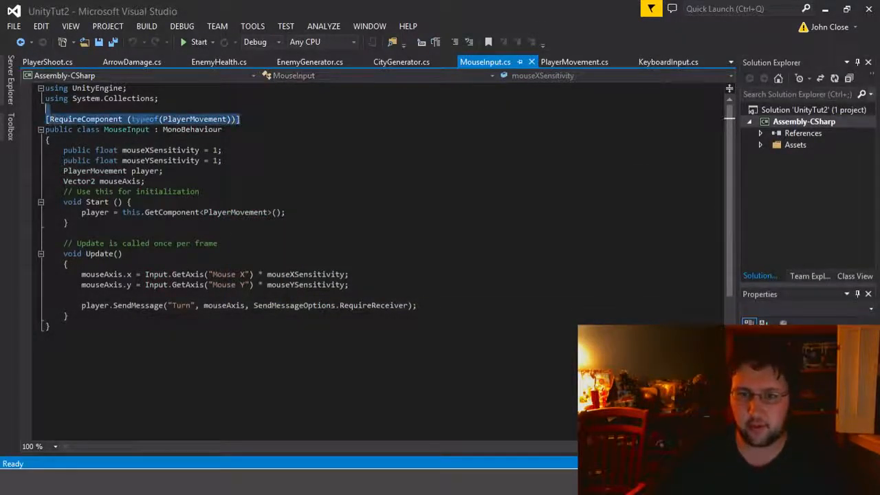
Step: Duplicate the RequireComponent attribute above the MouseInput class, make the copy require PlayerShoot, and save the script
key("ctrl+c")
key("ctrl+v")
key("ctrl+v")
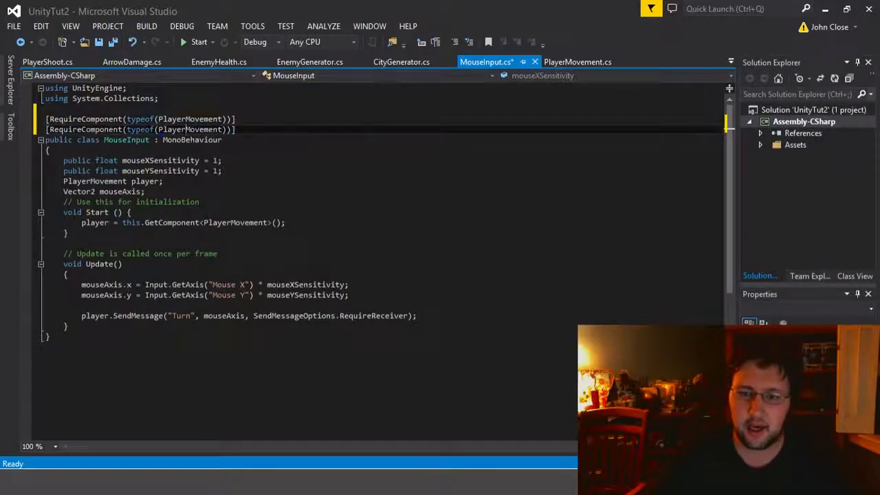
double_click(182, 129)
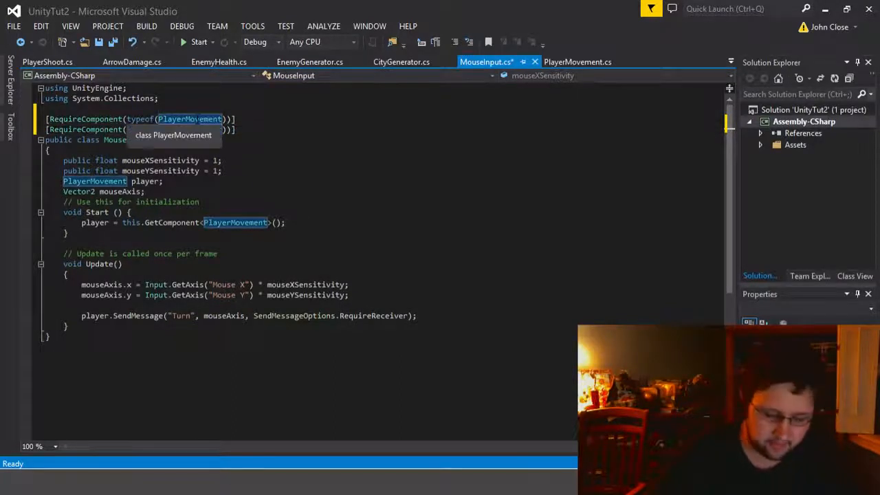
type("Player")
key("Down")
key("Down")
key("Down")
key("Tab")
key("ctrl+s")
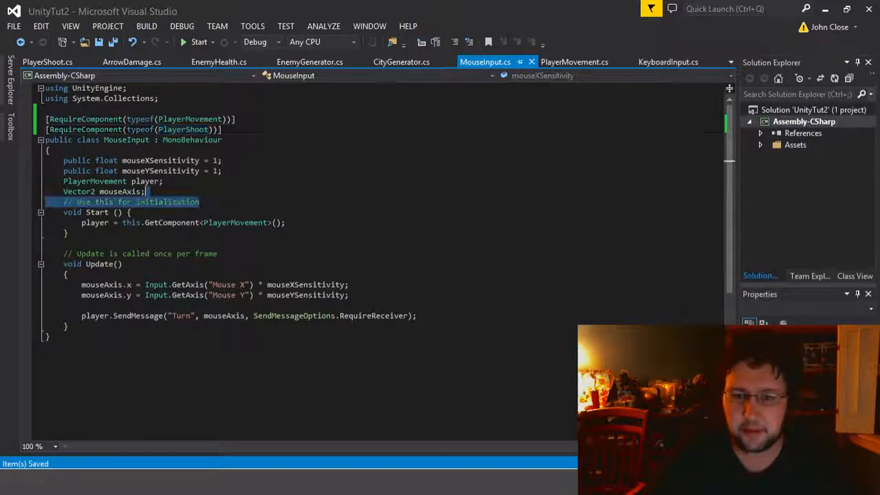
Step: Declare the field PlayerShoot playerShoot; below the PlayerMovement field in MouseInput and save the script
left_click(145, 222)
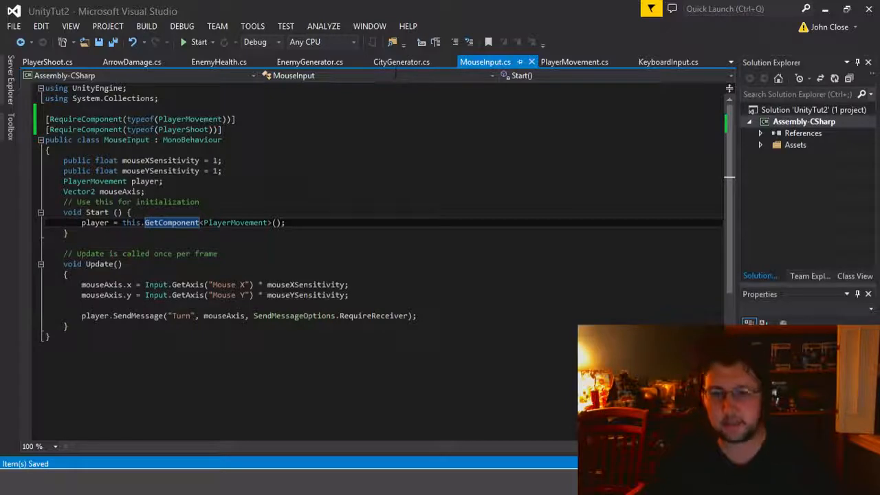
left_click(417, 316)
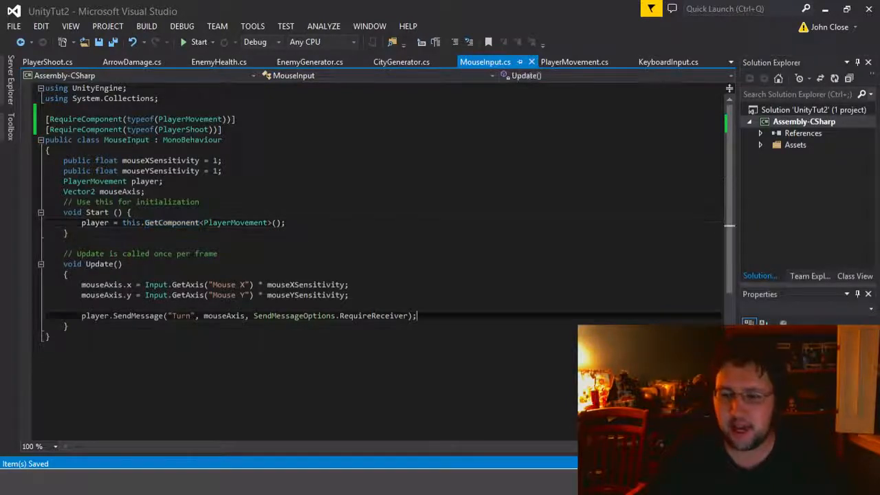
left_click_drag(237, 181, 226, 170)
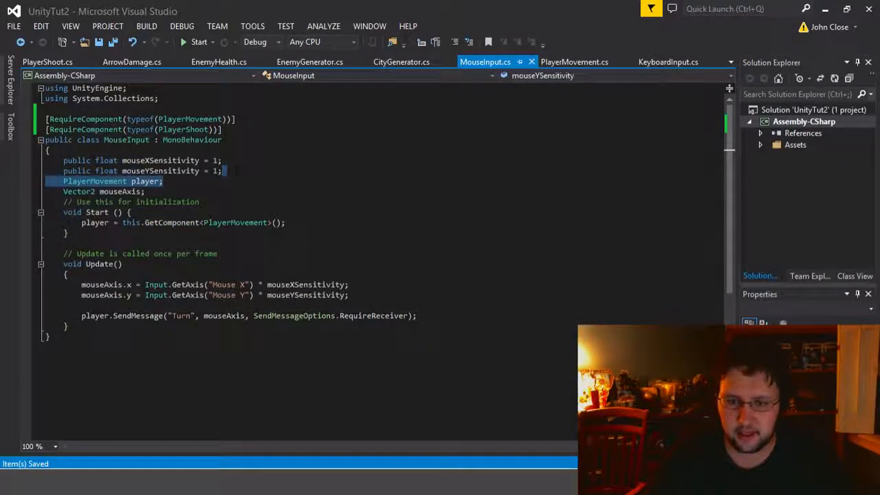
key("ctrl+c")
key("ctrl+v")
key("ctrl+v")
double_click(108, 193)
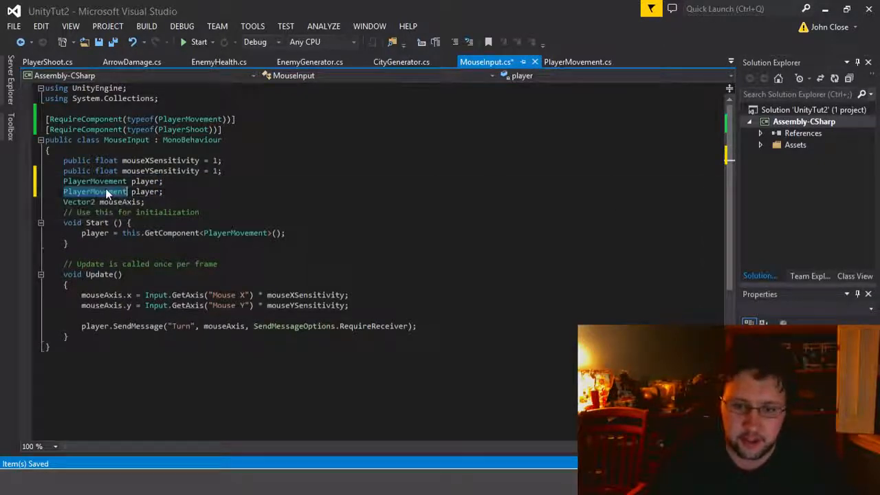
type("PlayerS")
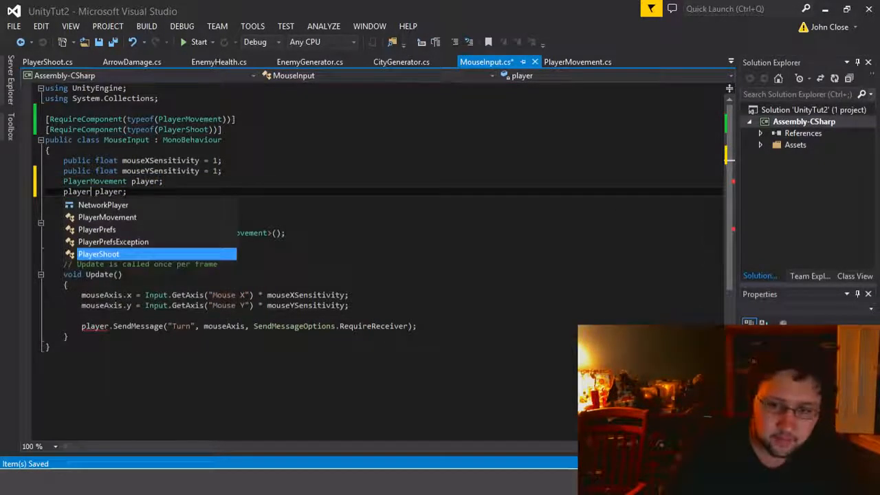
key("Tab")
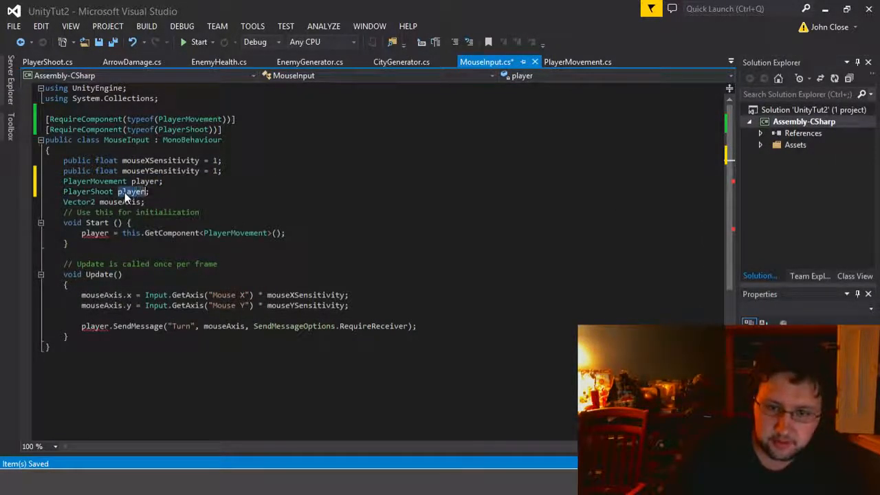
left_click(125, 192)
key("BackSpace")
type("Shoot;")
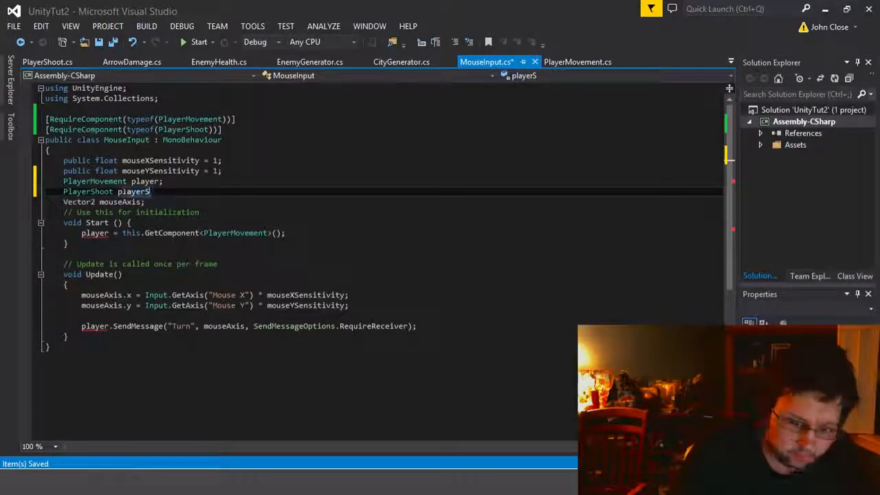
key("ctrl+s")
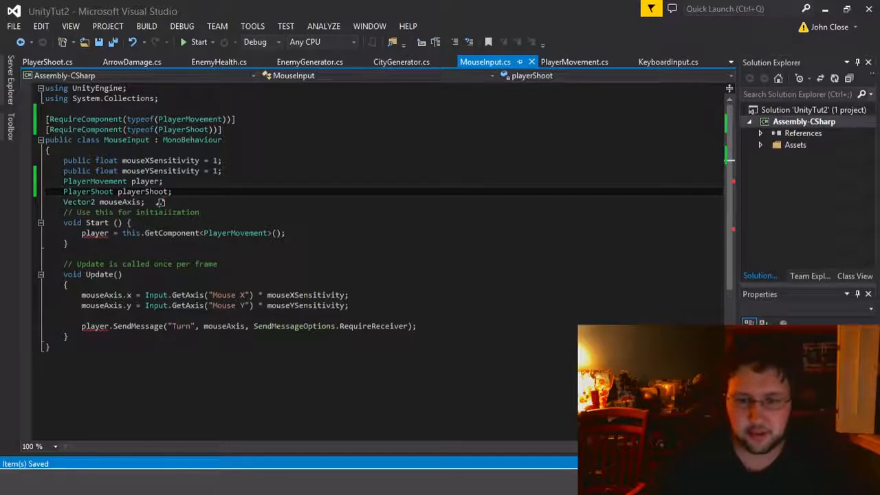
Step: Add playerShoot = this.GetComponent<PlayerShoot>(); below the player assignment in Start and save the script
left_click(286, 233)
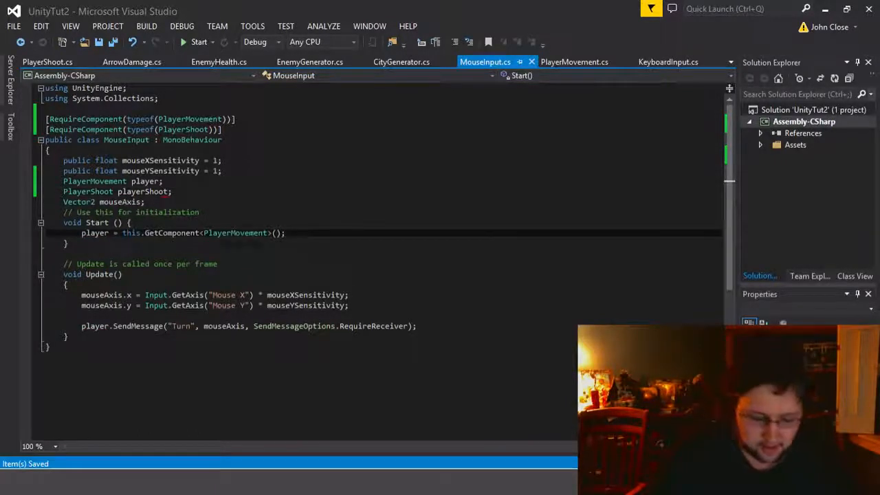
key("Return")
type("playerSh")
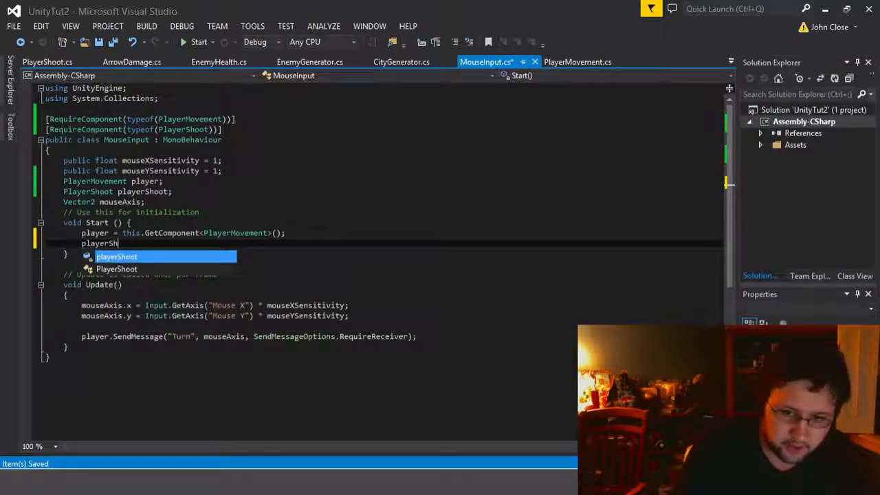
type("oot = th")
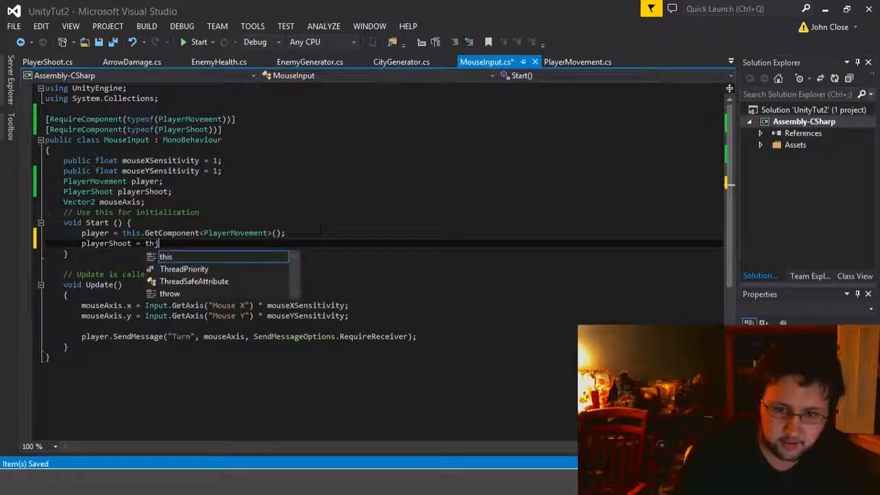
type("is.ge")
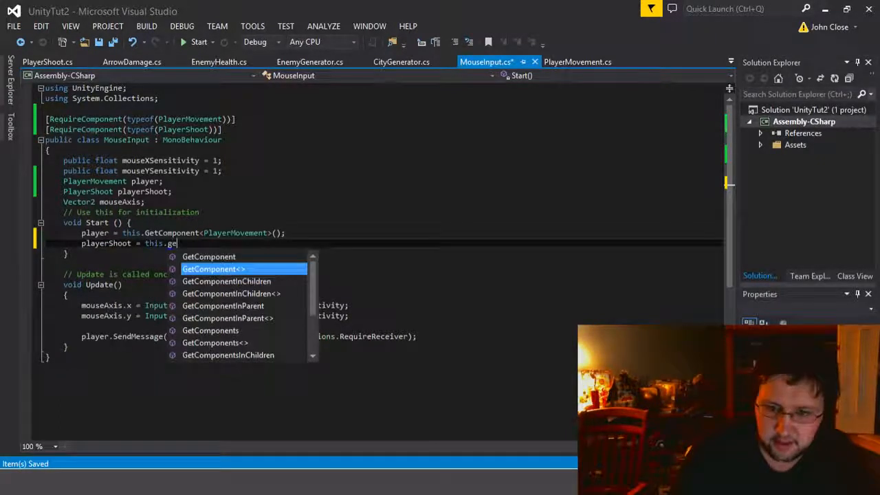
key("Tab")
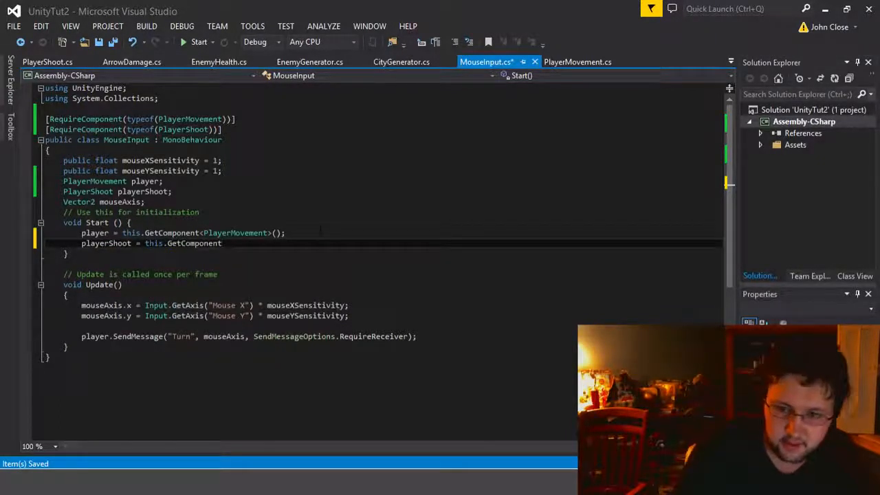
type("<Pla")
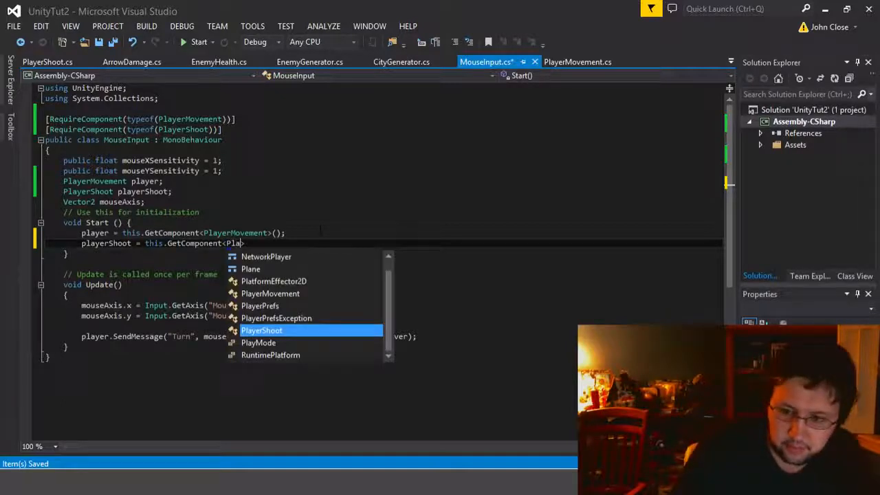
key("Down")
key("Up")
key("Tab")
type(">();")
key("ctrl+s")
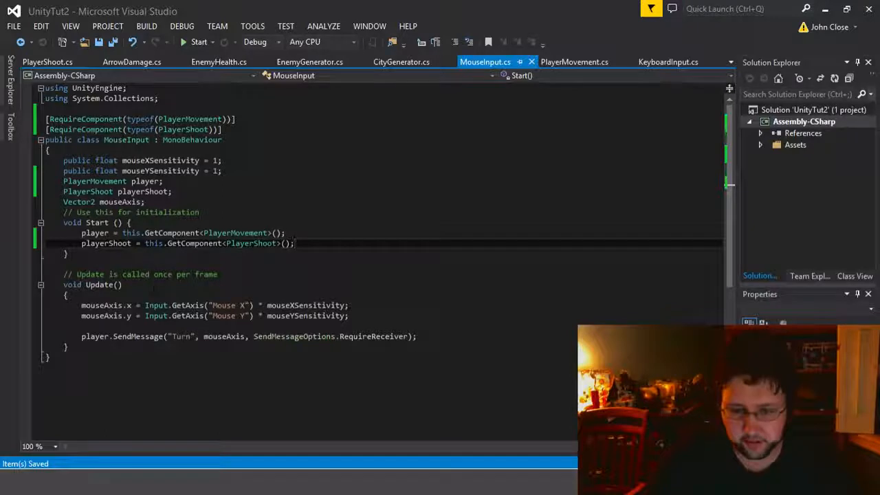
Step: Make room below the Turn message call in Update and add an if statement with an empty condition
left_click(417, 337)
key("Return")
key("Return")
key("Return")
key("Return")
key("Return")
key("Return")
key("Return")
left_click(82, 356)
type("if()")
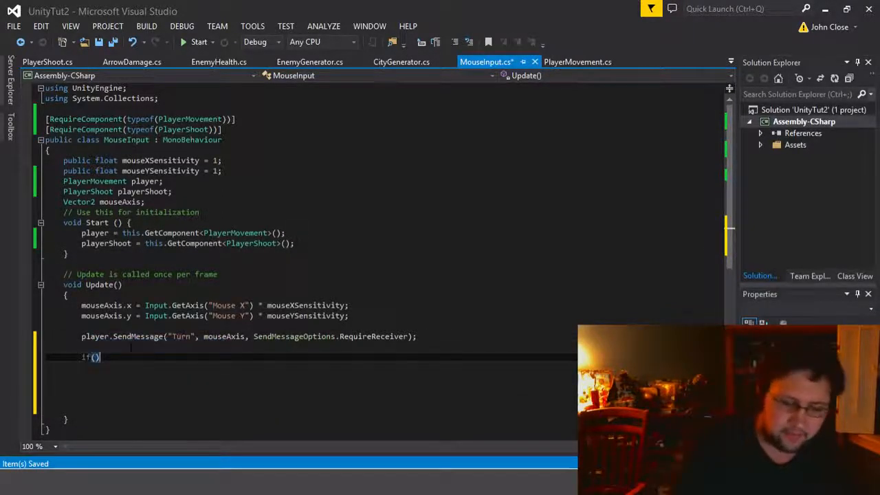
Step: Set the if condition to Input.GetMouseButtonDown(0), give it an empty braced body and save the script
key("Left")
type("Input.")
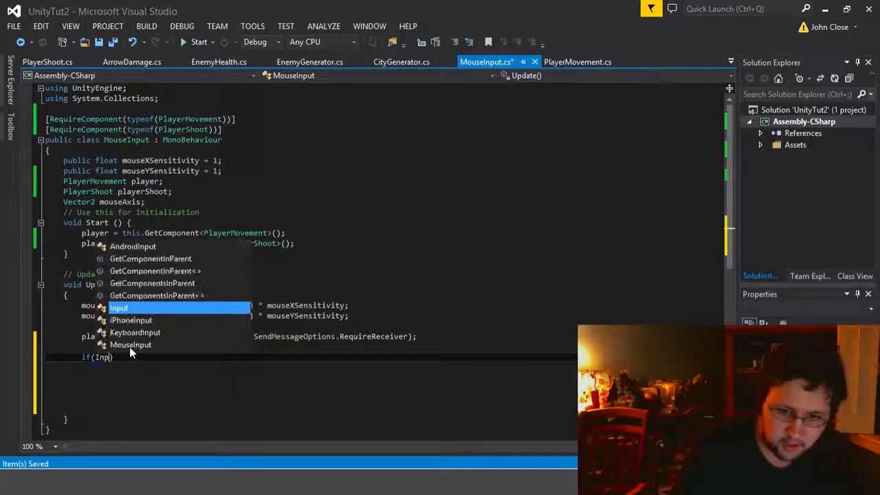
type("m")
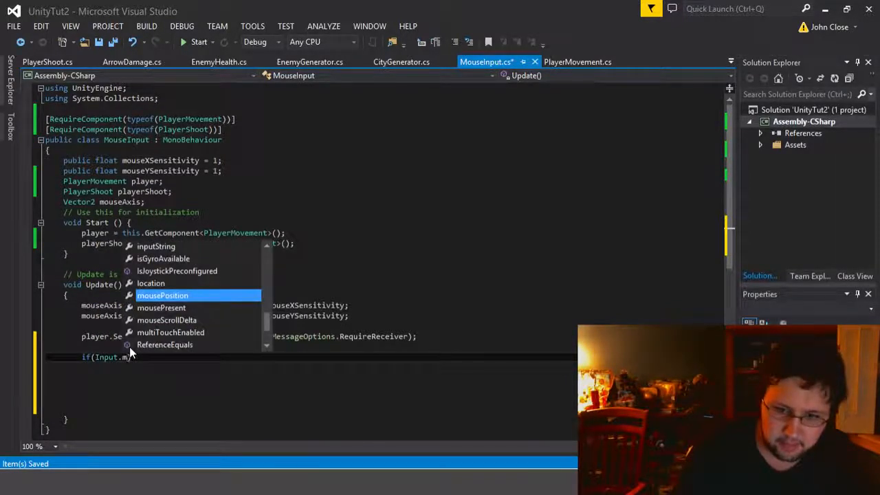
key("BackSpace")
type("getM")
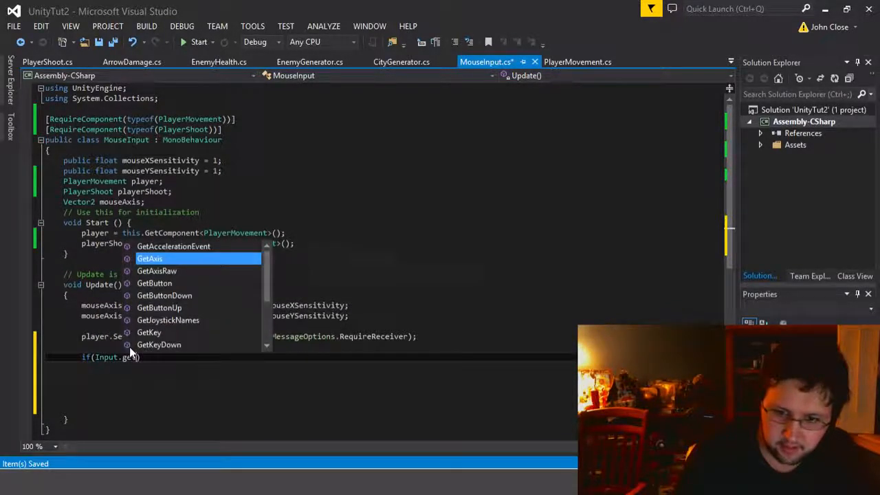
key("Down")
type("(")
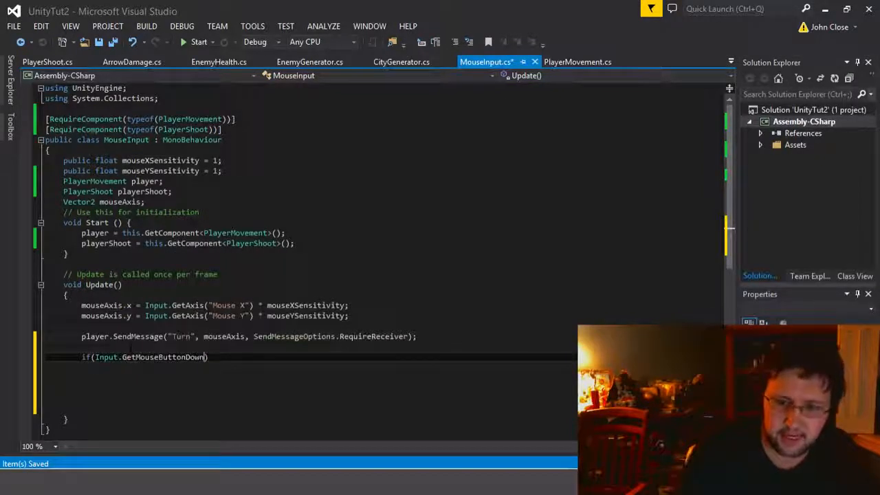
type("0")
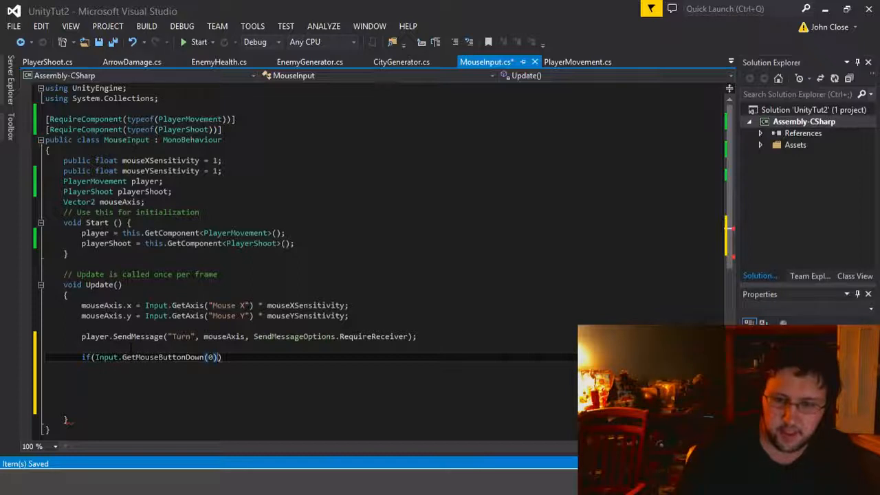
type("{")
key("Return")
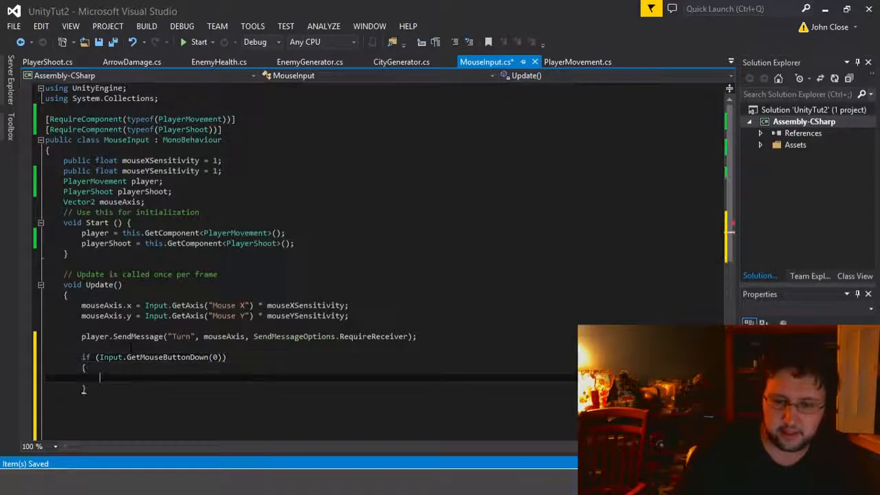
key("ctrl+s")
Step: Start a playerShoot.SendMessage call with the message name "Charge" inside the GetMouseButtonDown(0) if block
left_click(221, 357)
mouse_move(156, 357)
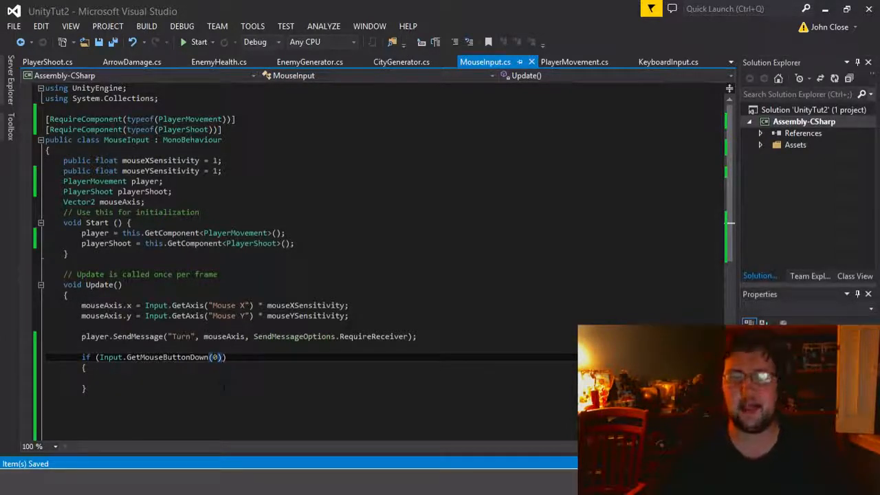
key("Down")
key("Down")
key("Down")
key("Up")
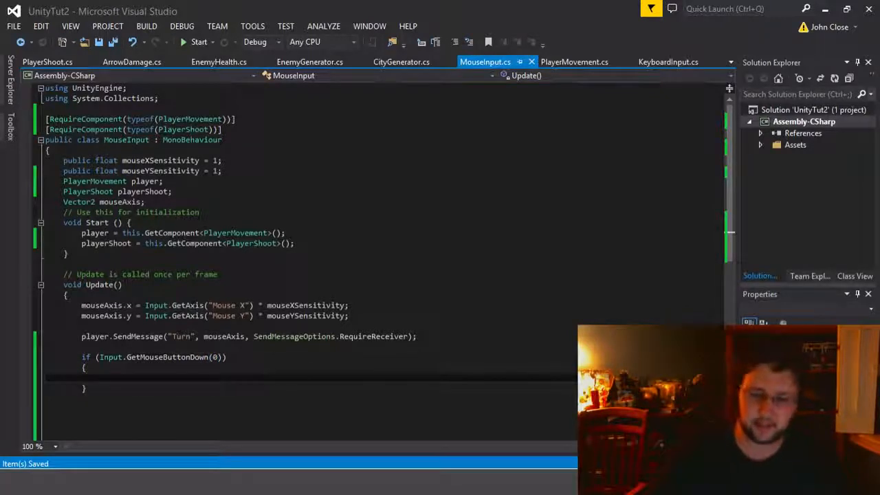
type("playerShoot")
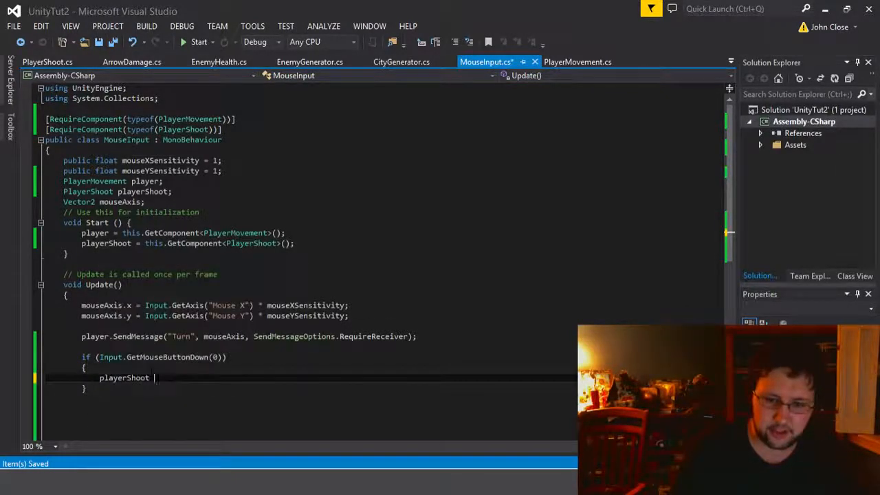
key("BackSpace")
type(".SendMessage")
key("Tab")
type("(\"")
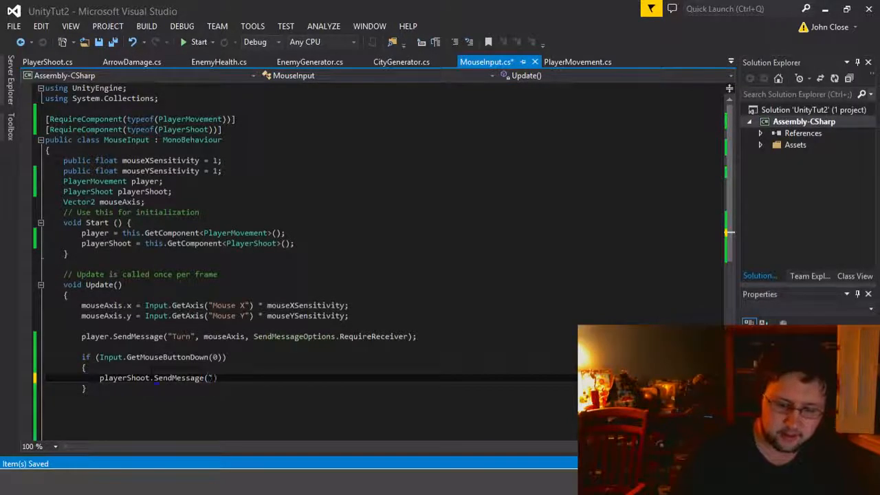
type("p")
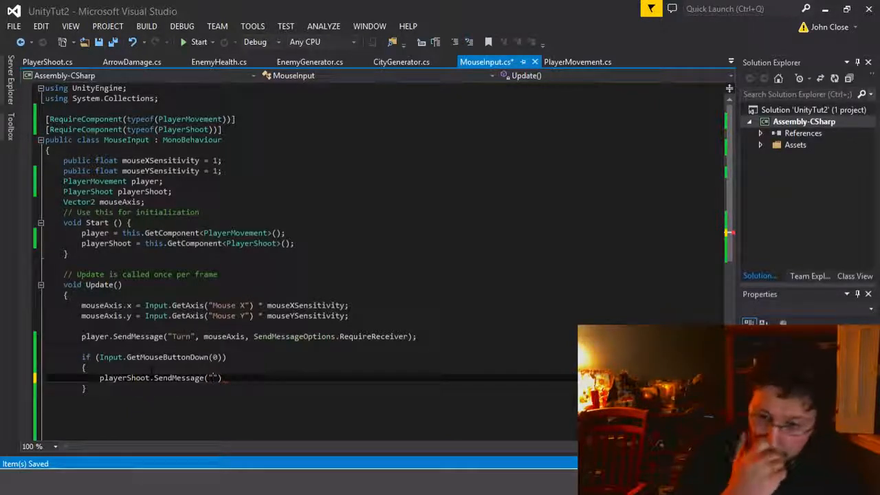
type("Charge")
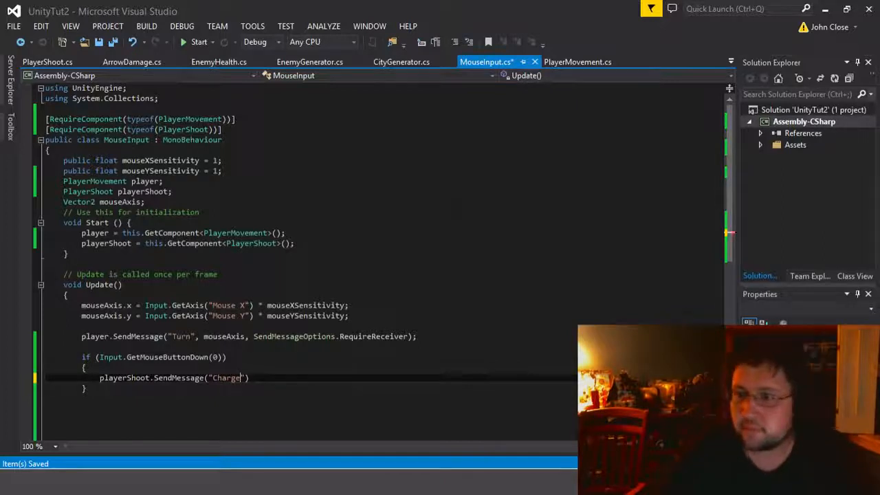
Step: Replace the SendMessage method name with ChargeArrow, copied from the method declaration in PlayerShoot.cs
left_click(52, 62)
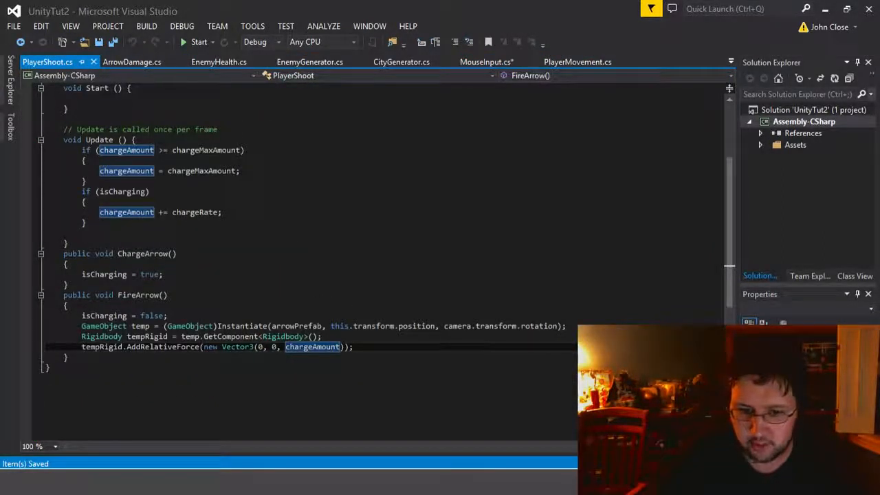
double_click(129, 254)
key("ctrl+c")
left_click(486, 62)
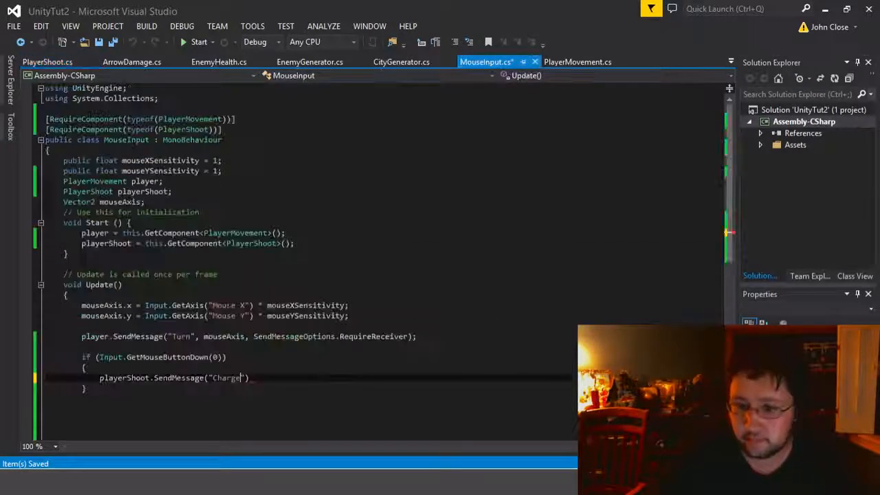
double_click(226, 377)
key("ctrl+v")
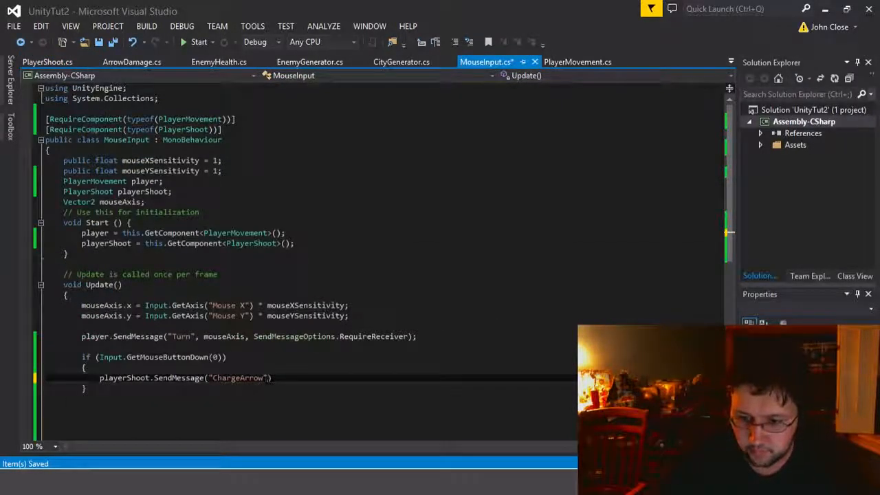
Step: Add SendMessageOptions.RequireReceiver as the second argument of the ChargeArrow message call, end the statement and save the script
key("Right")
type(", ")
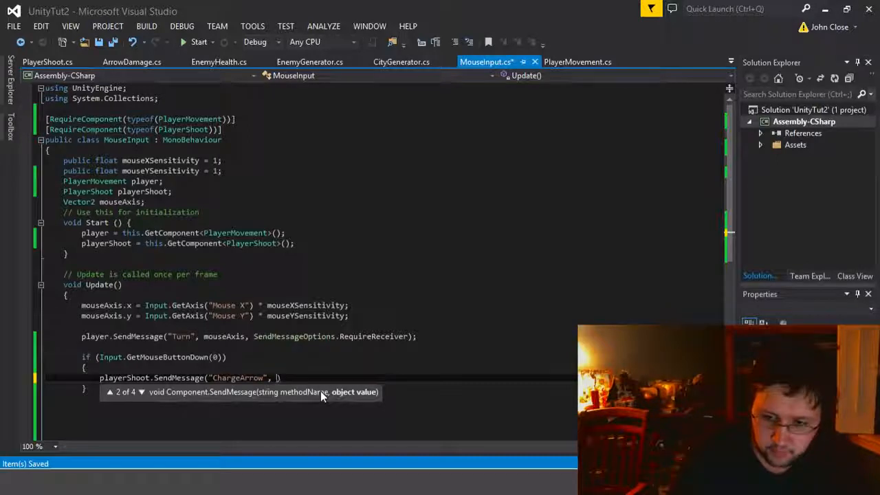
type("SendMessageOptions.")
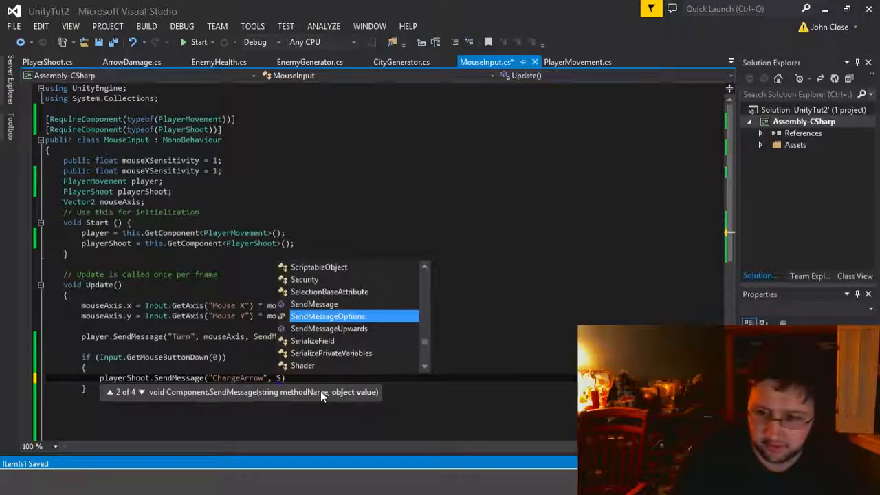
key("BackSpace")
type(".")
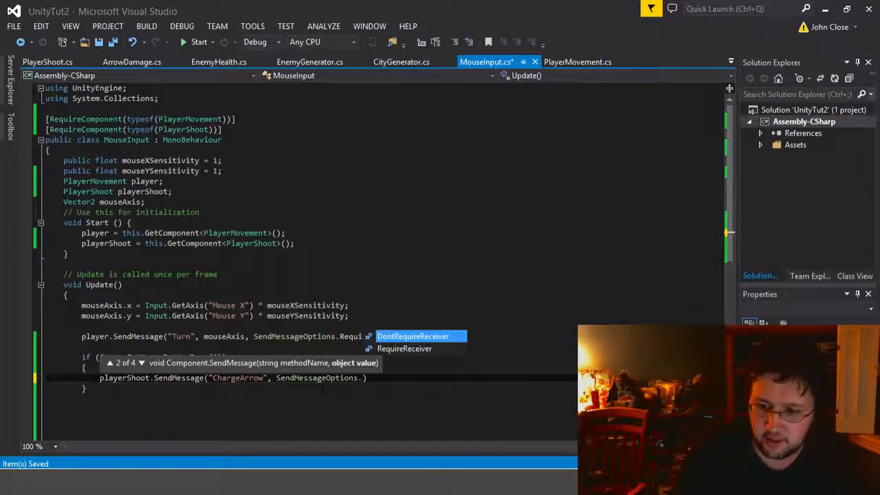
type("RequireReceiver)")
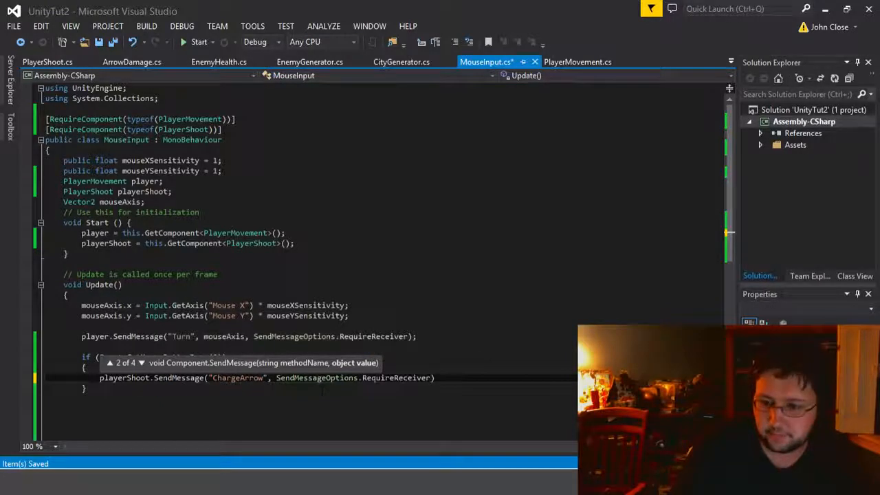
type(";")
key("ctrl+s")
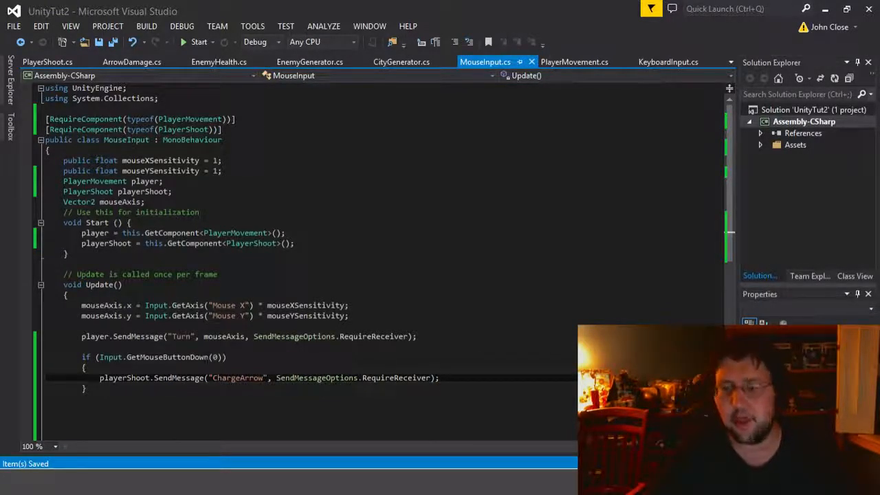
Step: Duplicate the mouse button if block directly below, change the copy's condition to Input.GetMouseButtonUp(0) and save the script
left_click_drag(153, 392, 81, 357)
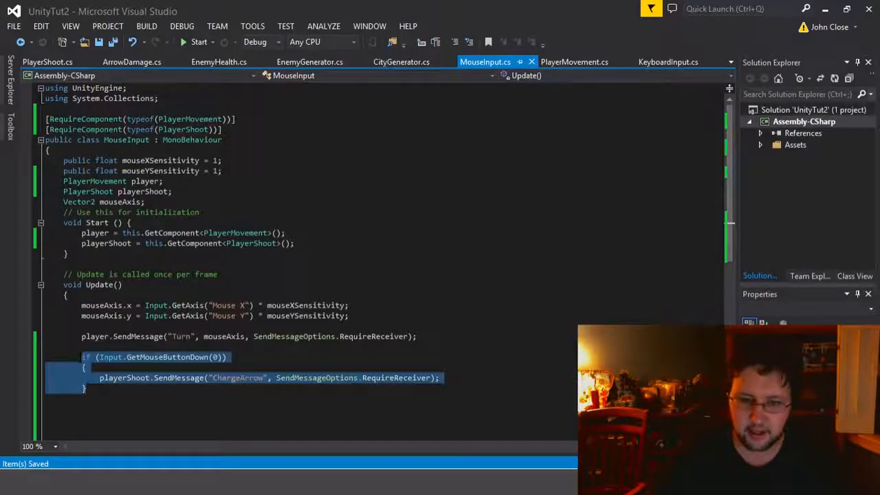
type("if (Input.GetMouseButtonDown(0))         {             playerShoot.SendMessage(\"ChargeArrow\", SendMessageOptions.RequireReceiver);         }")
left_click(89, 387)
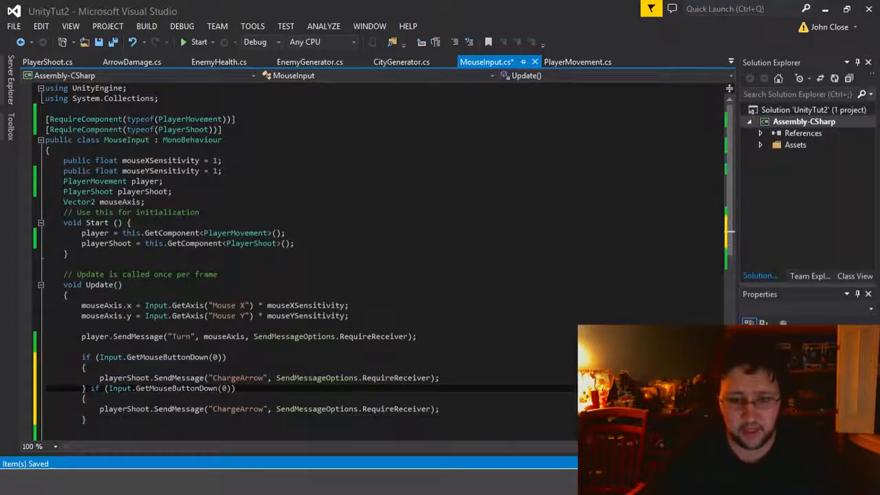
key("Return")
left_click_drag(209, 399, 191, 398)
key("BackSpace")
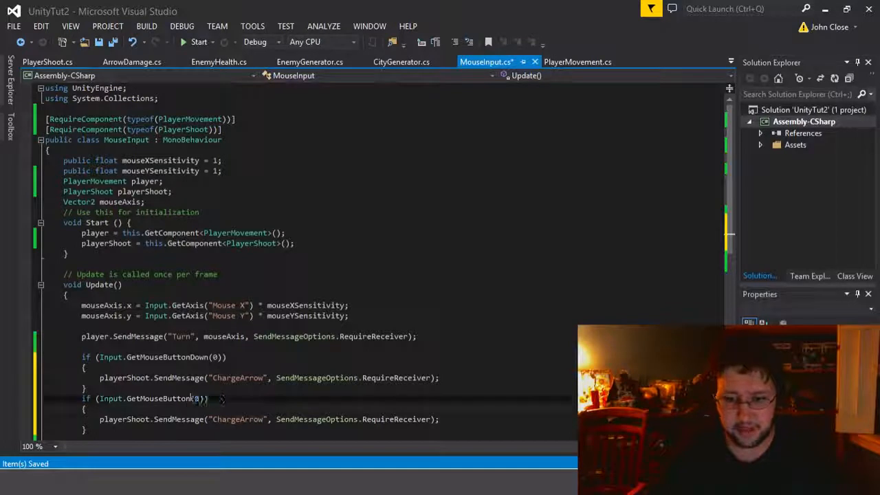
type("Up")
key("ctrl+s")
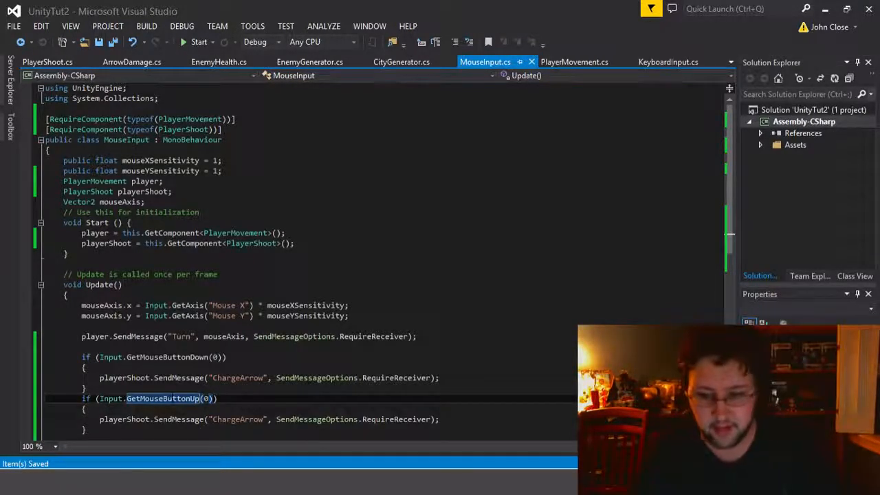
Step: Change the message name in the GetMouseButtonUp(0) block to FireArrow and save the script
double_click(233, 419)
type("Fire")
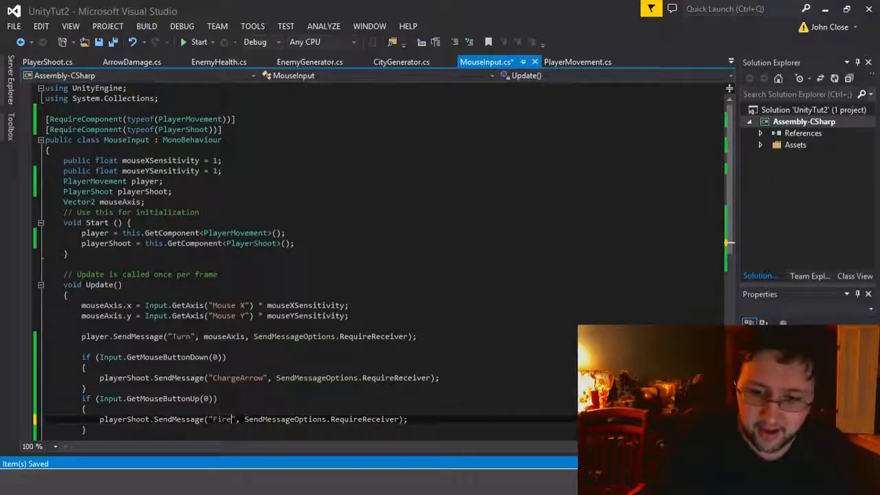
type("arr")
key("BackSpace")
key("BackSpace")
key("BackSpace")
type("Arr")
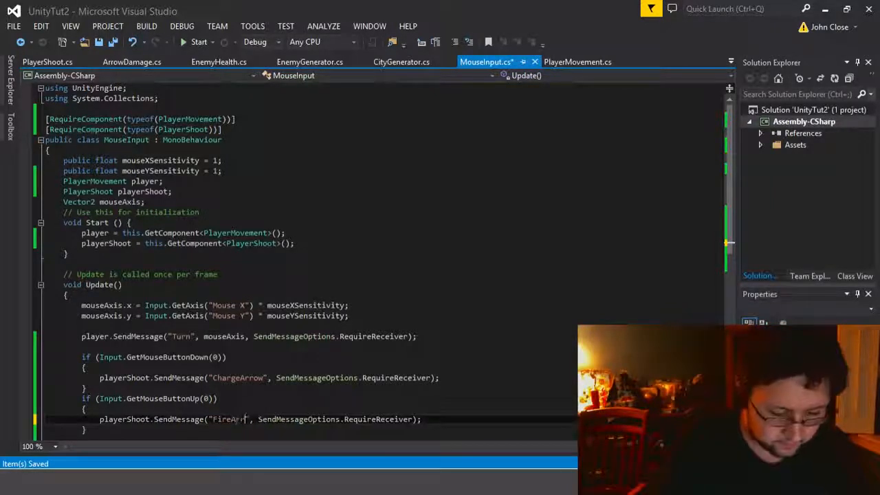
type("ow")
scroll(378, 261, "down", 2)
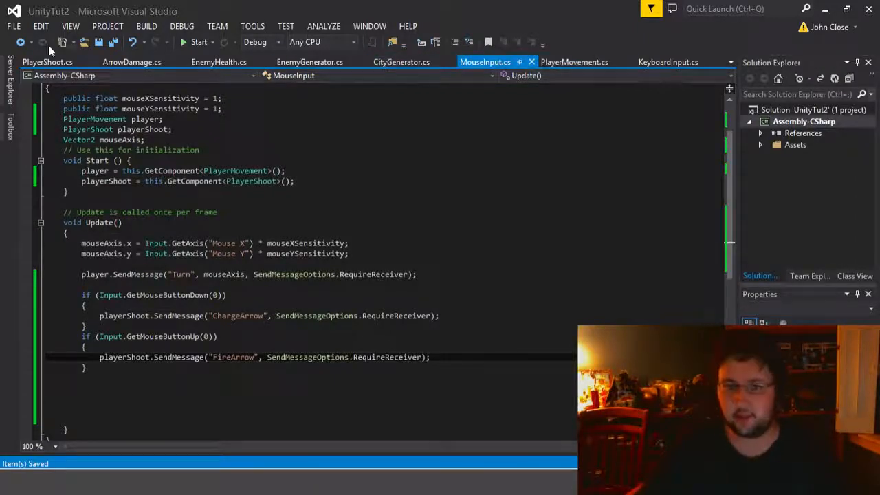
Step: Close all scripts except PlayerShoot.cs and MouseInput.cs and check the ChargeArrow and FireArrow methods in PlayerShoot
left_click(41, 61)
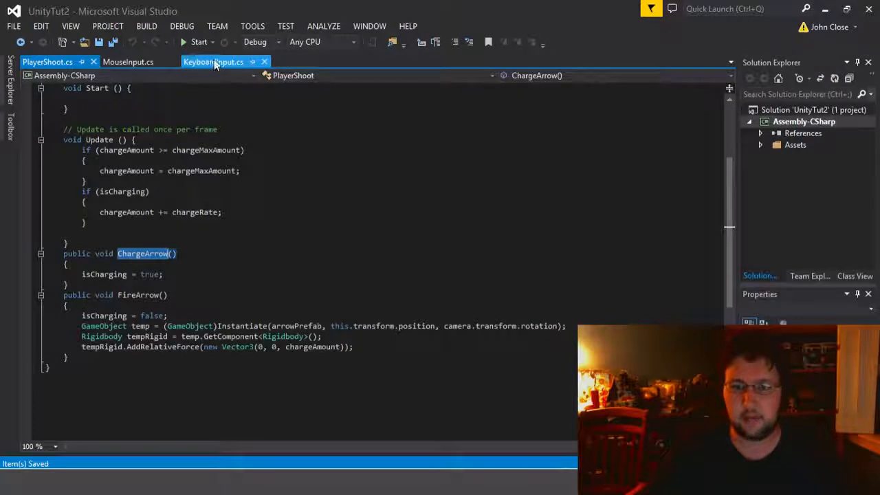
left_click(309, 336)
left_click(124, 274)
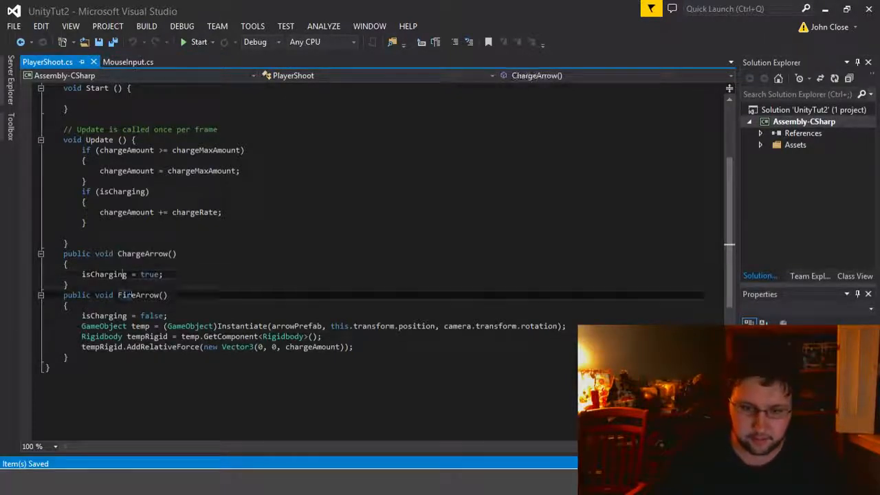
double_click(131, 295)
scroll(309, 262, "up", 3)
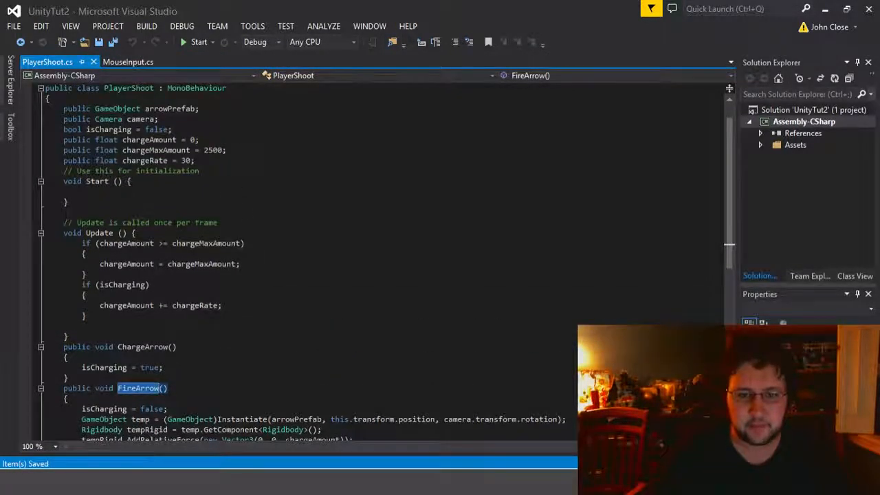
scroll(309, 261, "down", 8)
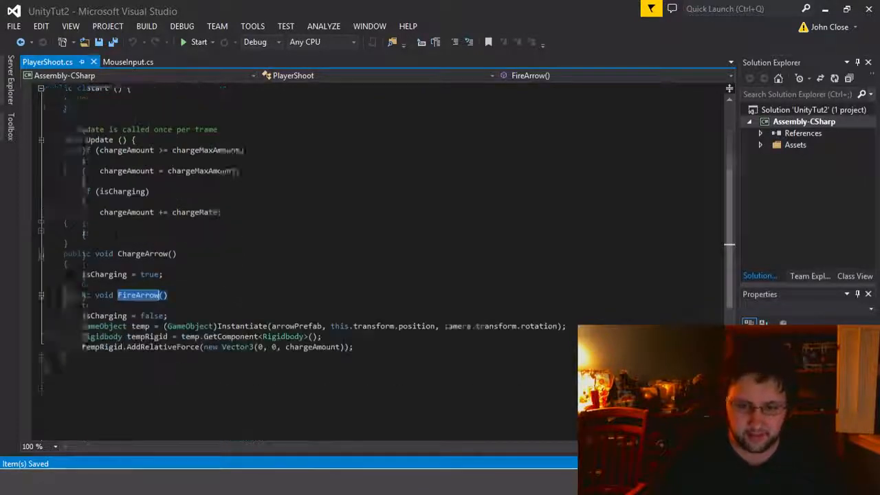
Step: Switch to Unity, run the game to test turning the view and shooting arrows, and stop play mode
key("alt+Tab")
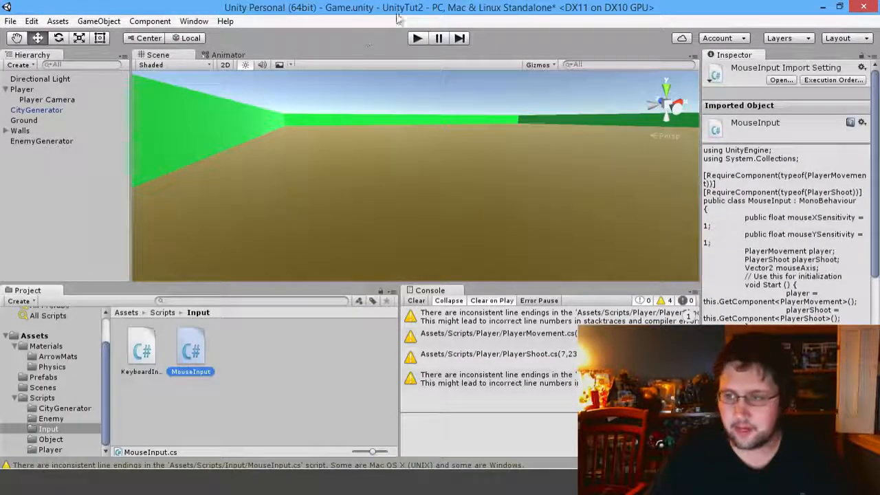
left_click(417, 39)
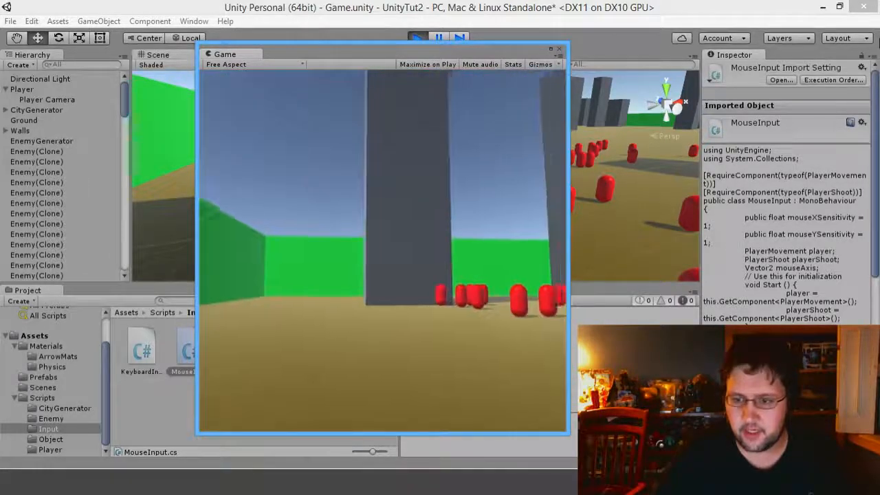
left_click(750, 95)
left_click(364, 264)
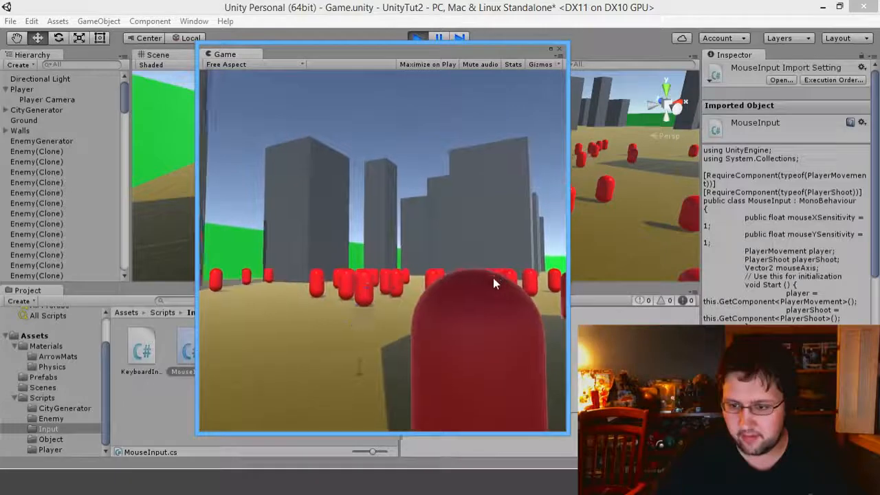
left_click(543, 290)
left_click(397, 268)
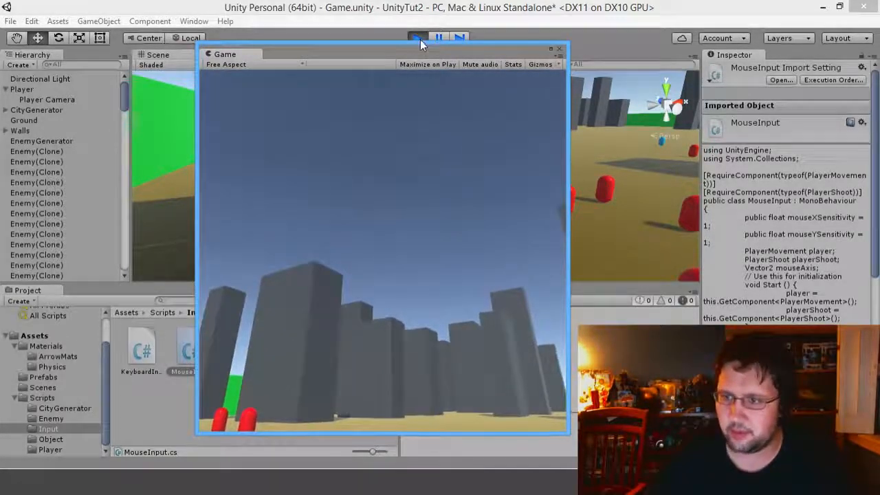
left_click(418, 39)
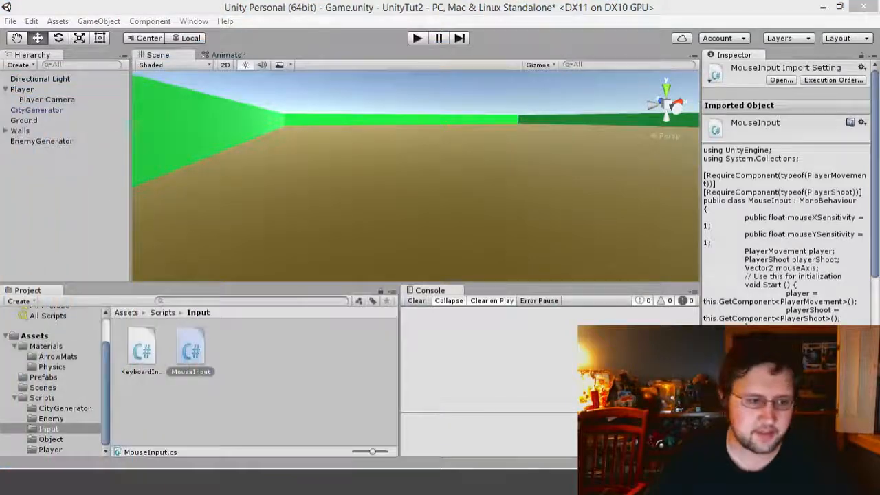
Step: Return to the UnityTut2 project in Visual Studio and examine the chargeAmount and chargeMaxAmount check in PlayerShoot's Update method
mouse_move(293, 481)
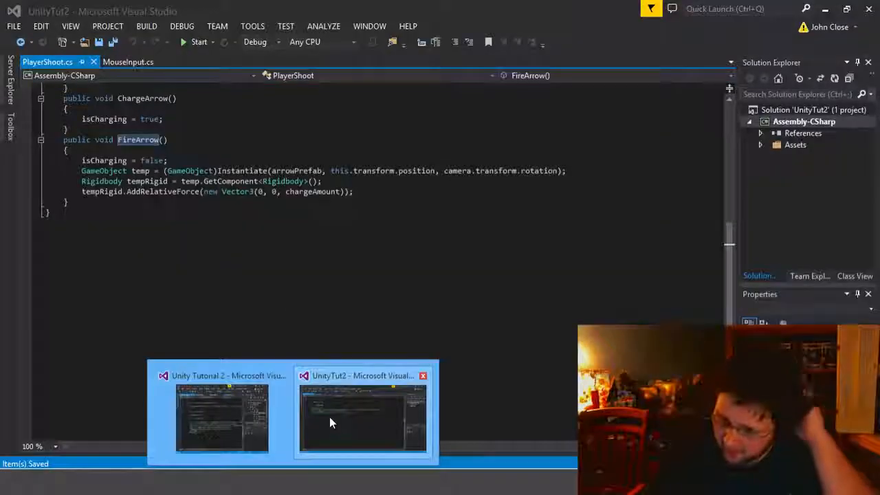
left_click(329, 416)
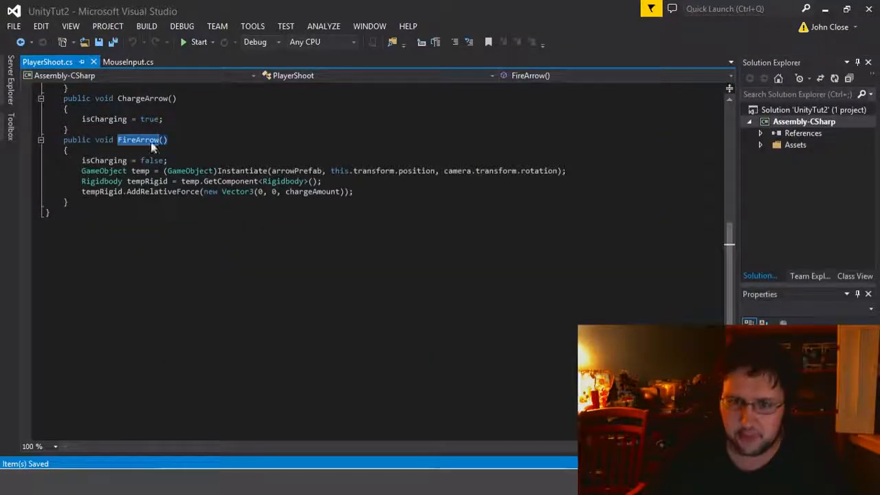
scroll(378, 261, "up", 4)
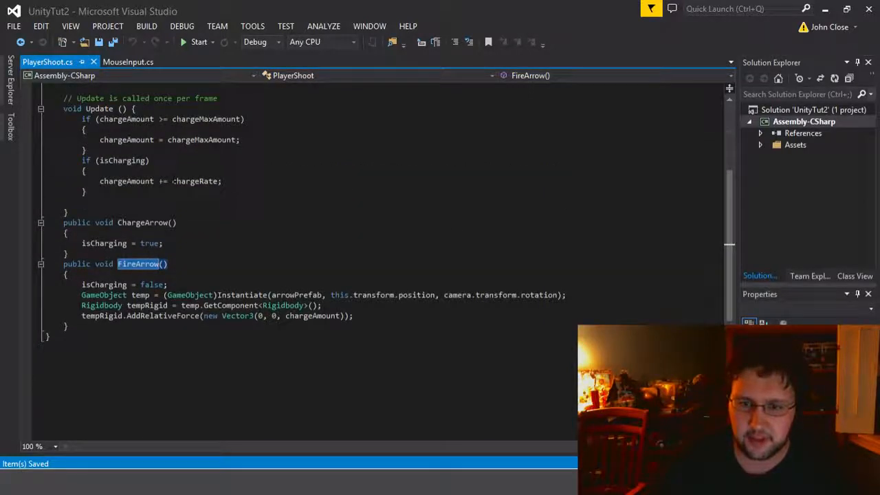
scroll(172, 181, "up", 3)
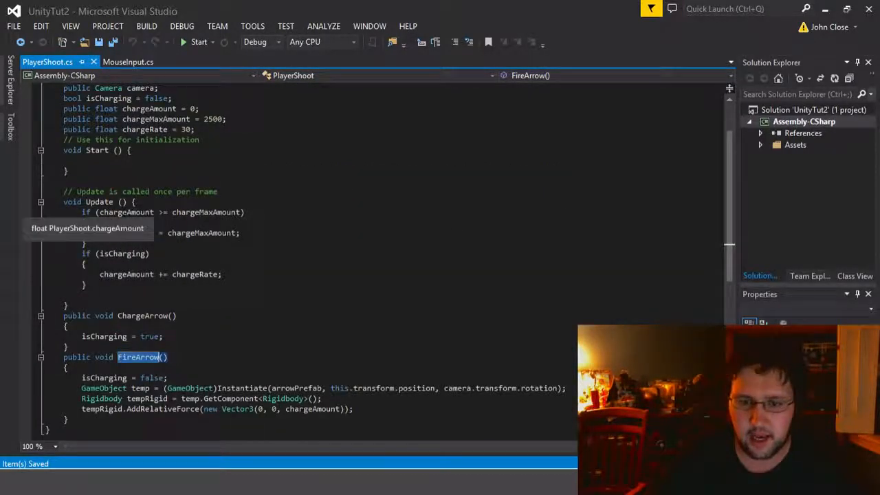
left_click(123, 212)
left_click(186, 212)
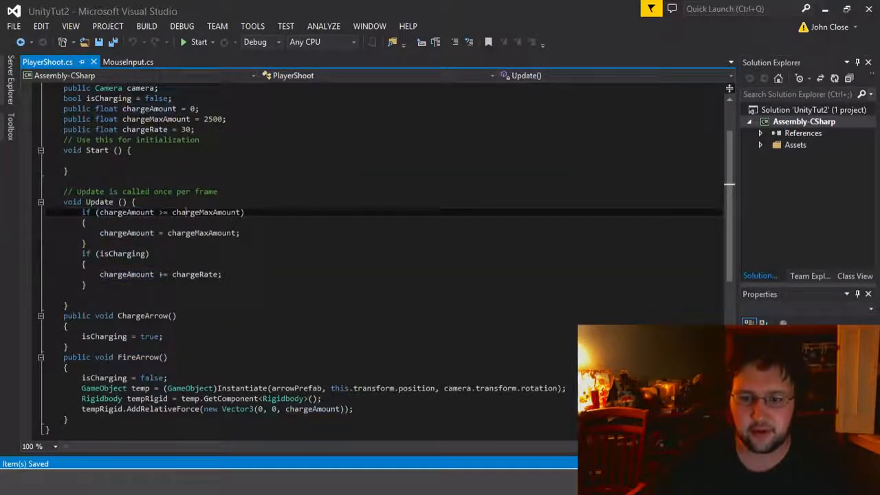
Step: Examine the chargeMaxAmount assignment and the isCharging condition in PlayerShoot's Update method
left_click(154, 232)
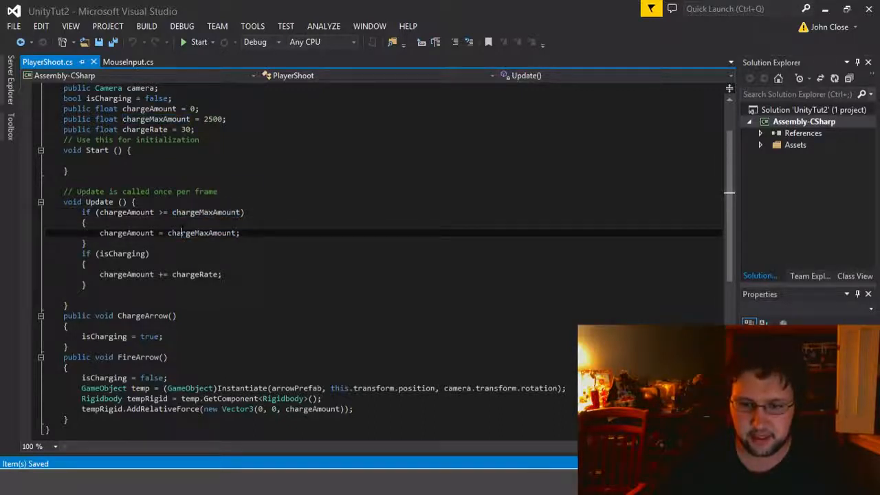
left_click(174, 233)
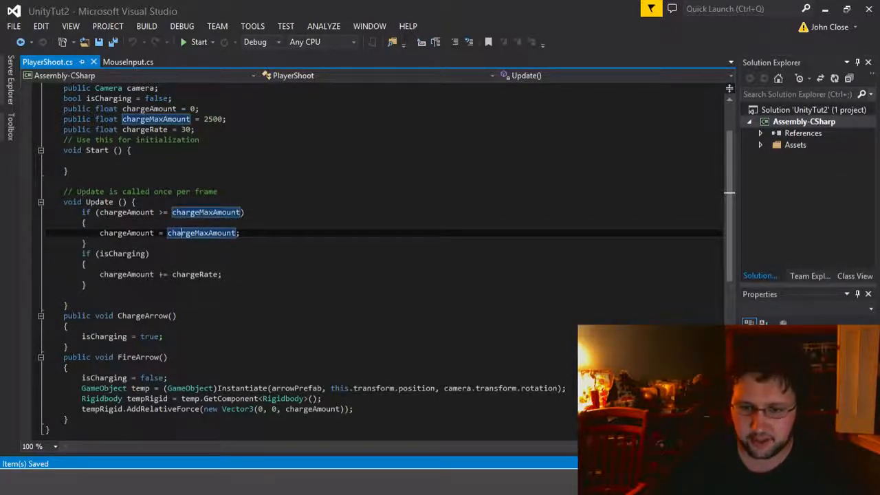
left_click(124, 253)
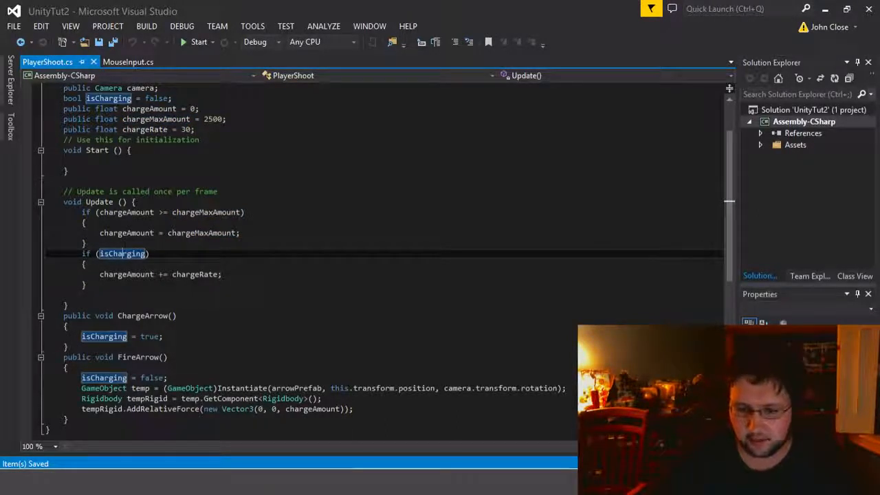
Step: Switch to Unity, select the Player object, run the game while checking its script components, and stop play mode
key("alt+Tab")
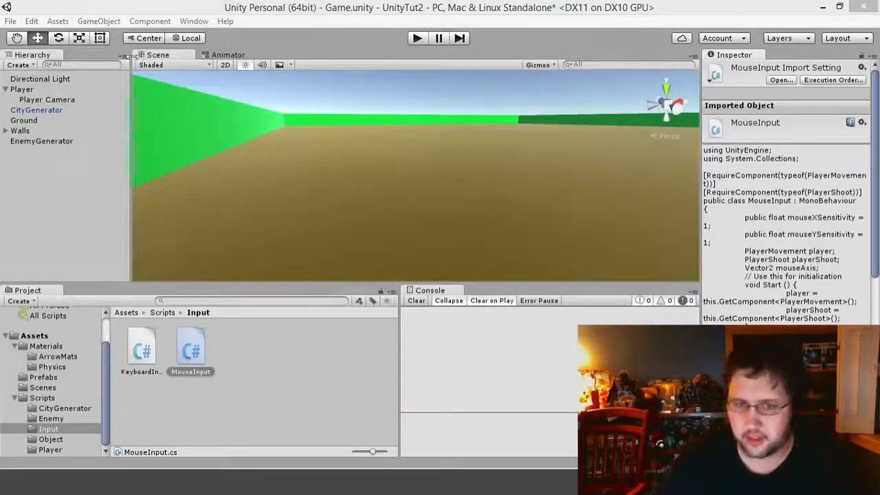
left_click(22, 89)
left_click(419, 38)
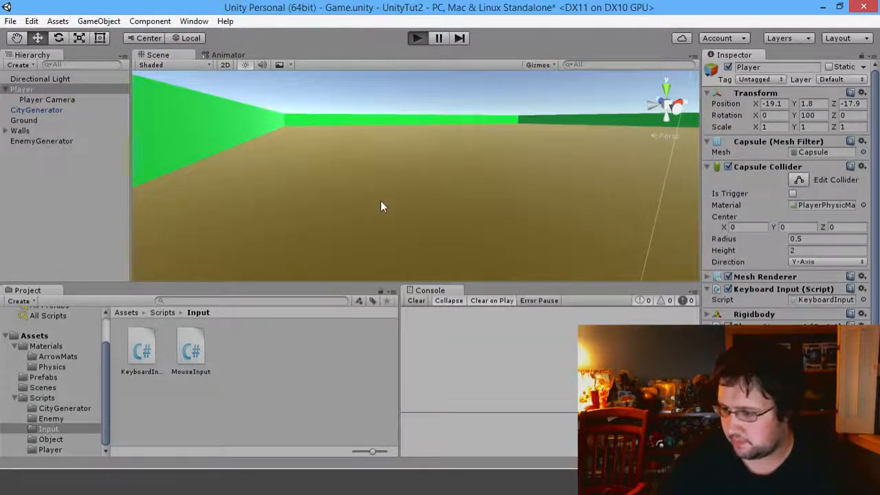
scroll(839, 286, "down", 3)
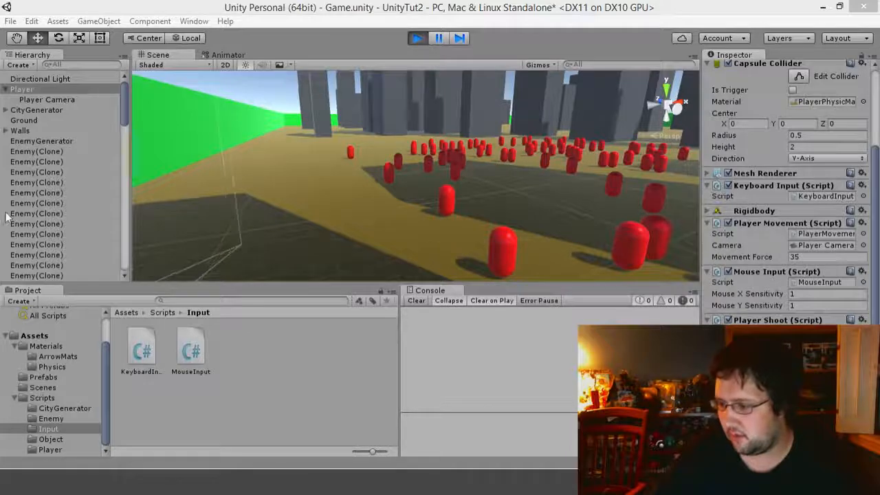
left_click(419, 39)
Step: Return to Visual Studio, add chargeAmount = 0; at the end of FireArrow, and change the Update check to chargeAmount > chargeMaxAmount
left_click(350, 447)
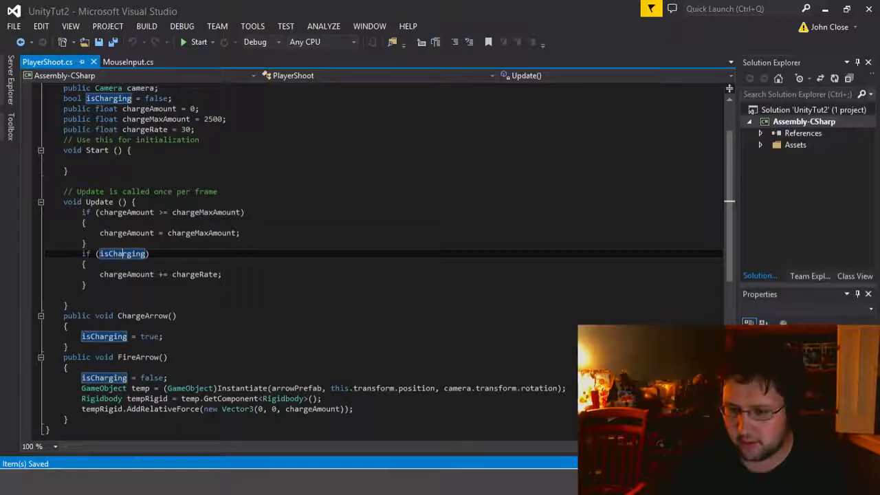
left_click(182, 376)
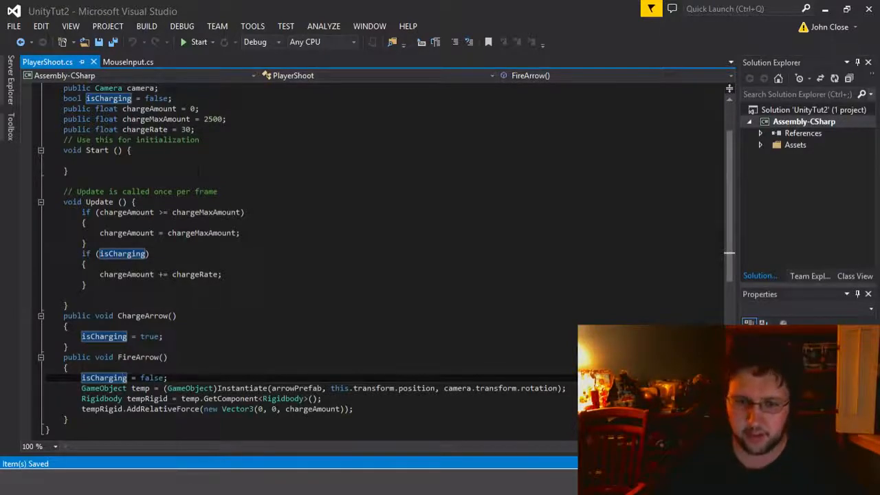
double_click(122, 274)
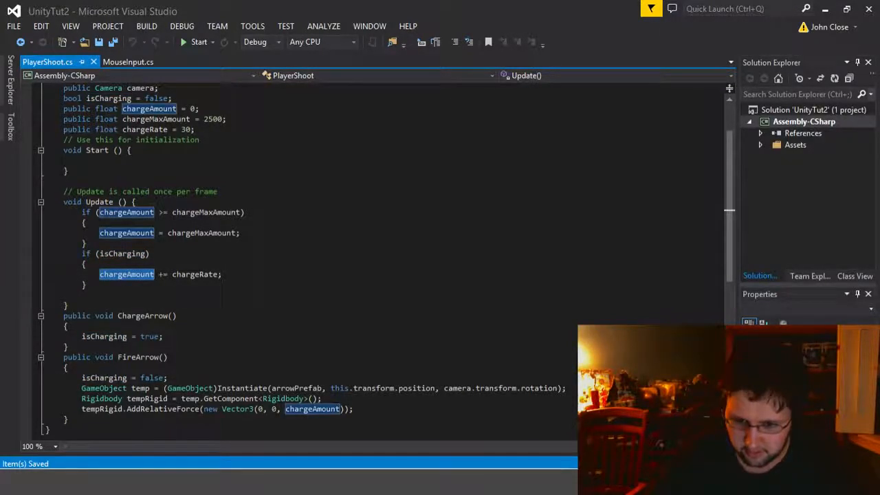
left_click(304, 379)
left_click(355, 409)
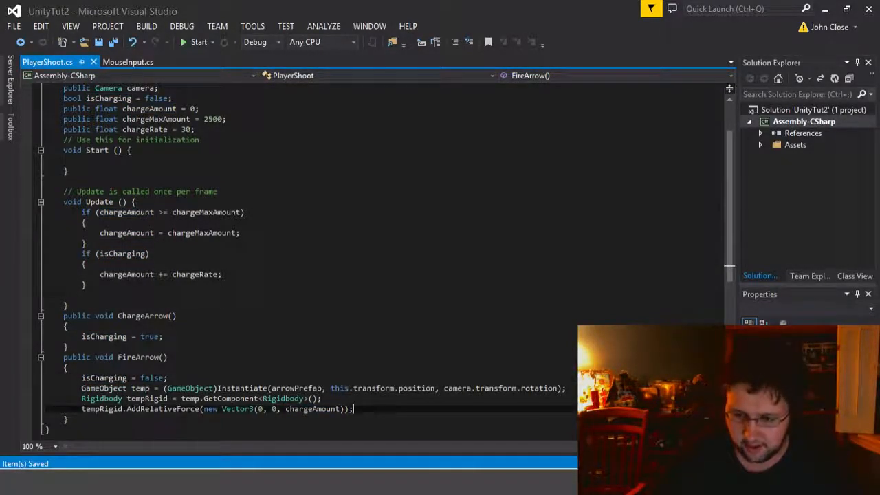
key("Return")
type("chargeAmount = 0;")
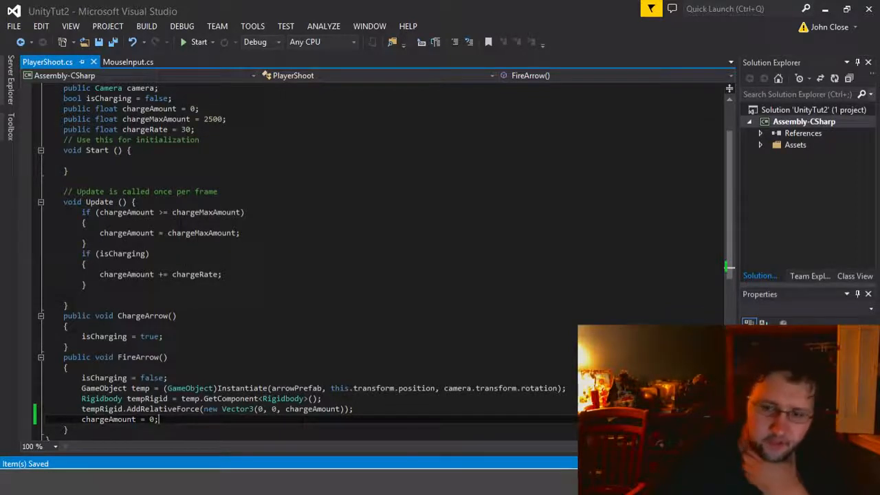
left_click(167, 211)
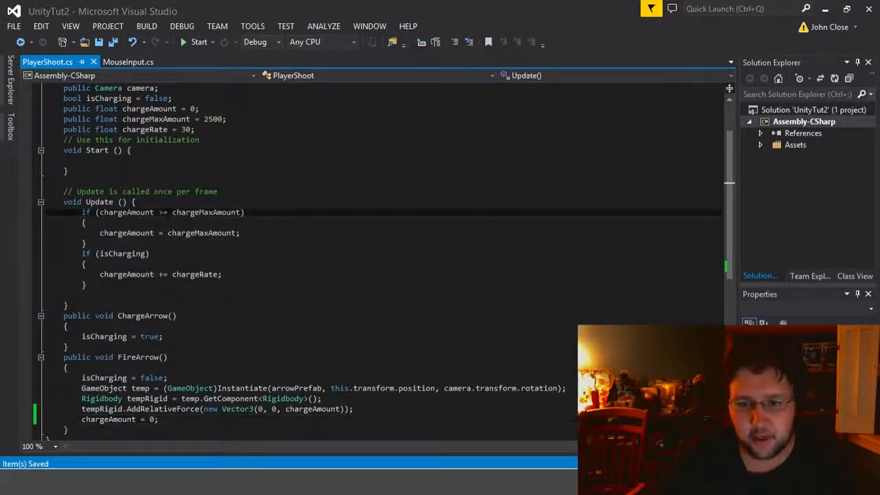
key("BackSpace")
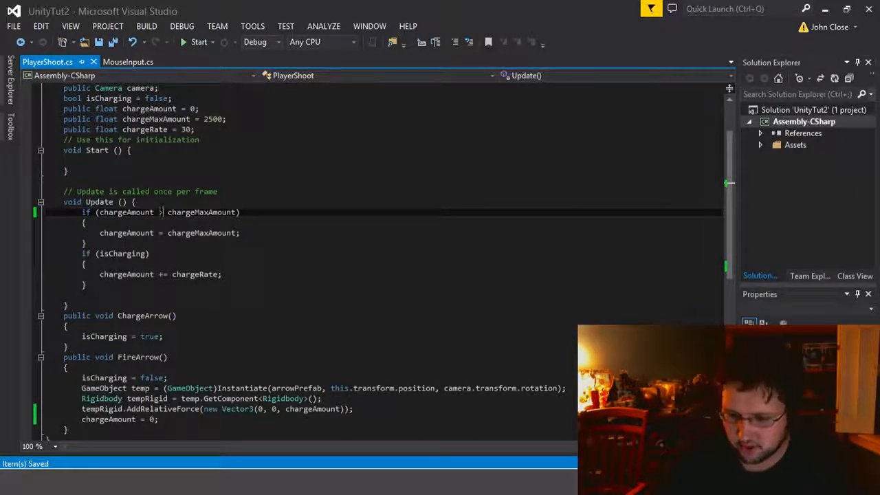
Step: Switch to Unity, run the game with the Game window maximized to test charging and shooting arrows, and stop play mode
key("alt+Tab")
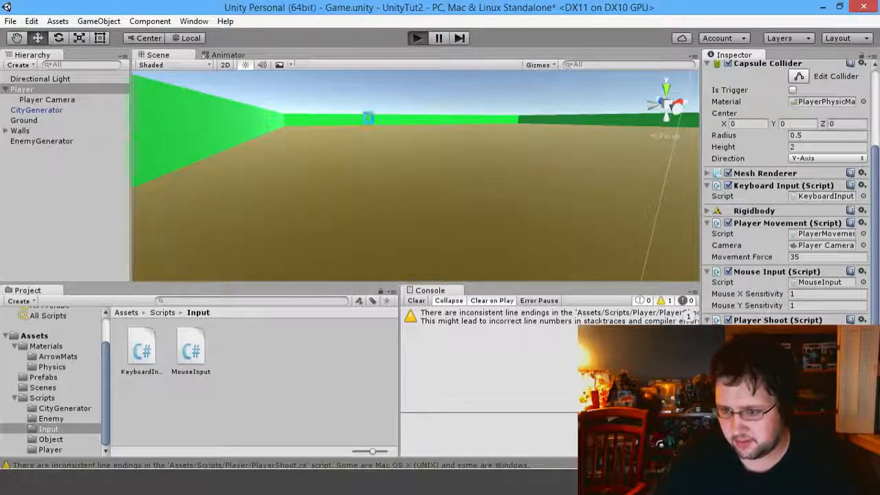
key("ctrl+p")
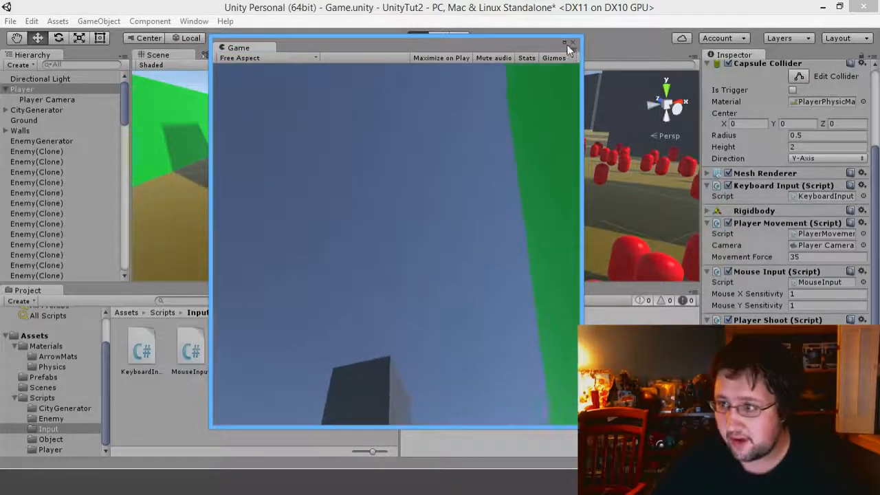
left_click(563, 42)
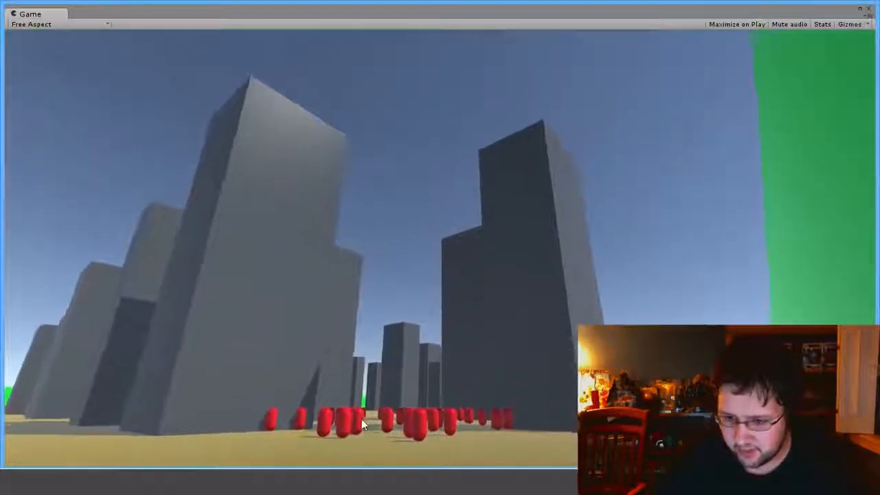
left_click(360, 426)
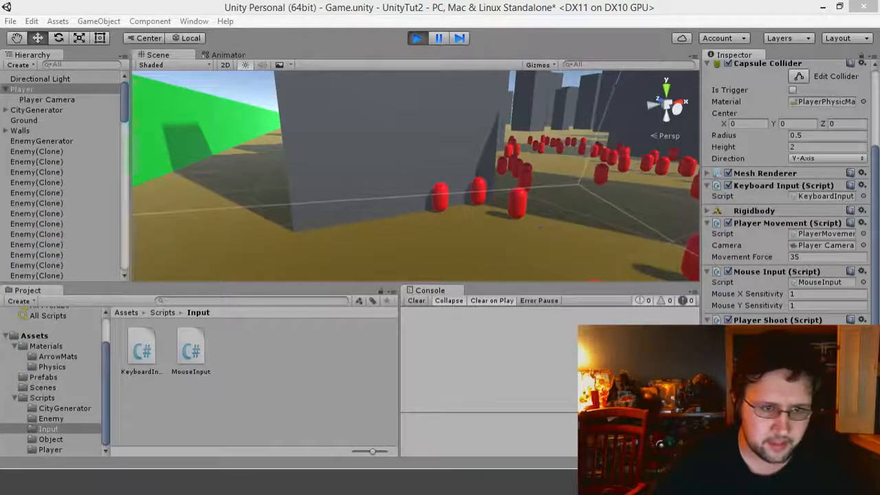
key("alt+Tab")
left_click_drag(377, 43, 0, 93)
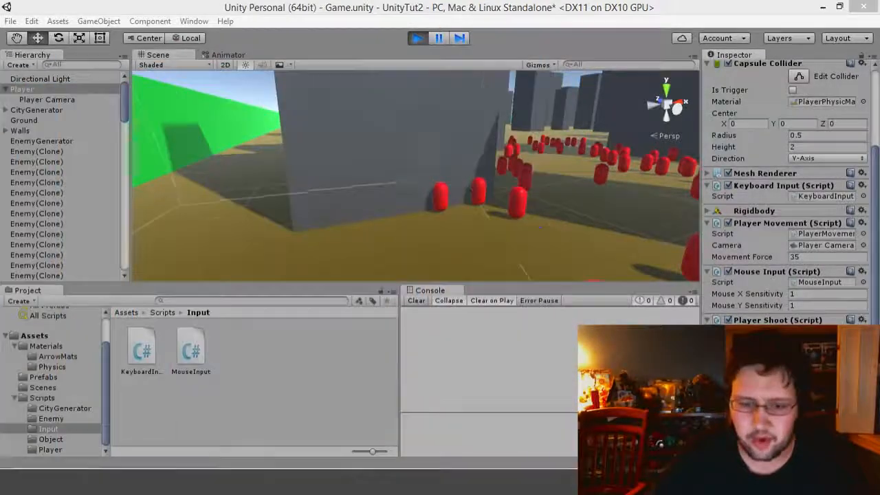
left_click(419, 38)
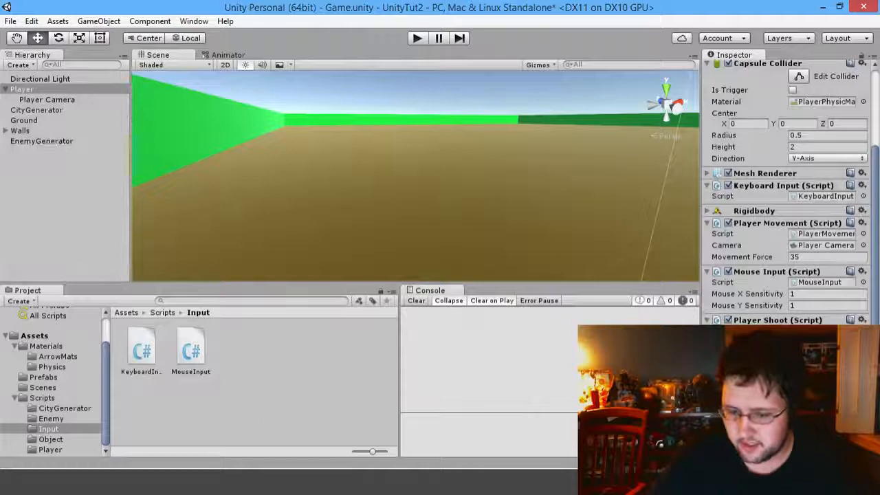
Step: Return to Visual Studio and set the arrow's Instantiate position in FireArrow to this.transform.position + this.transform.forward
left_click(353, 439)
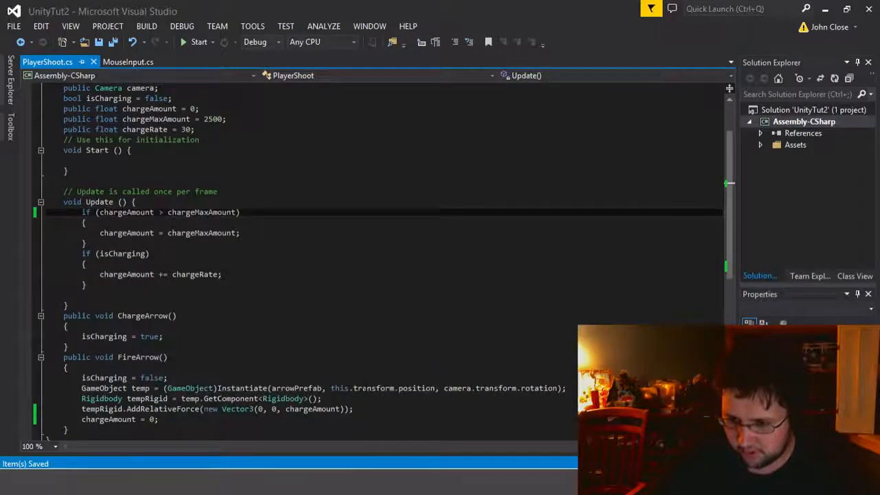
left_click_drag(331, 387, 436, 388)
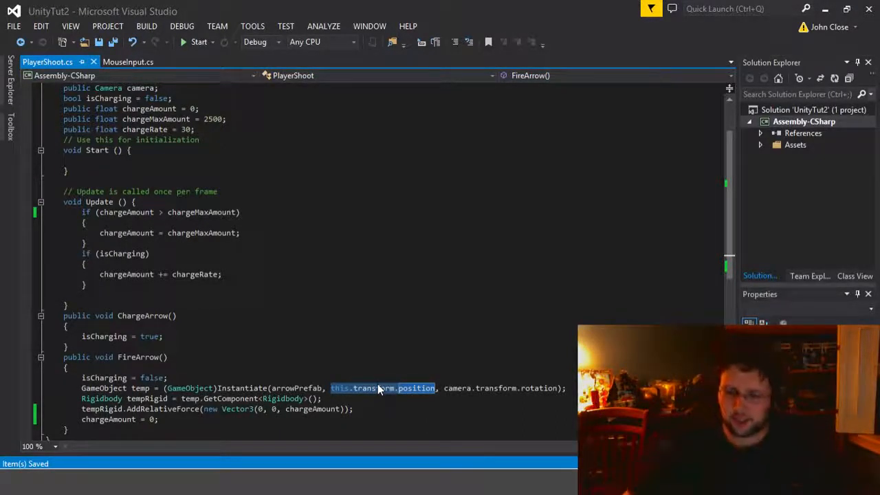
key("Right")
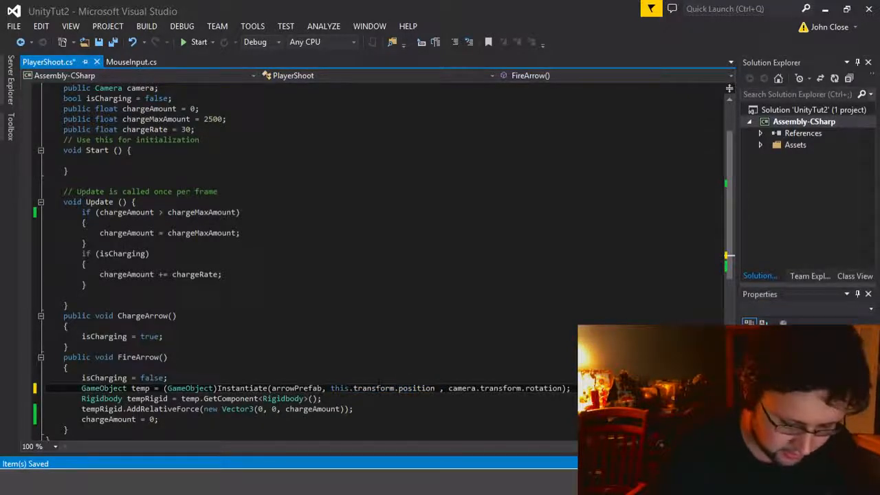
type("+ this")
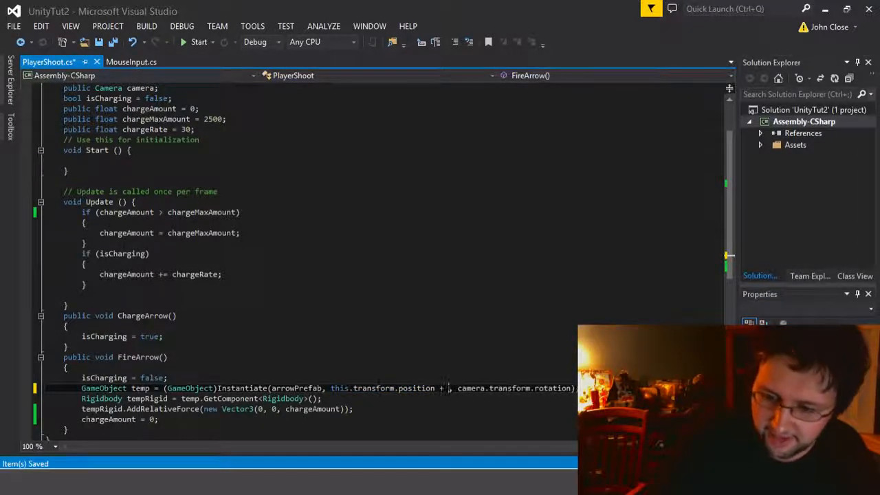
type(".tra")
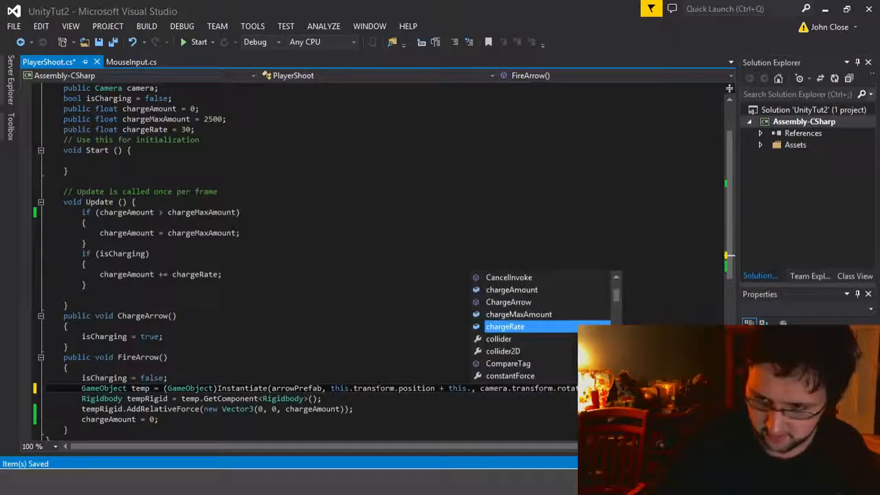
type("nsform.p")
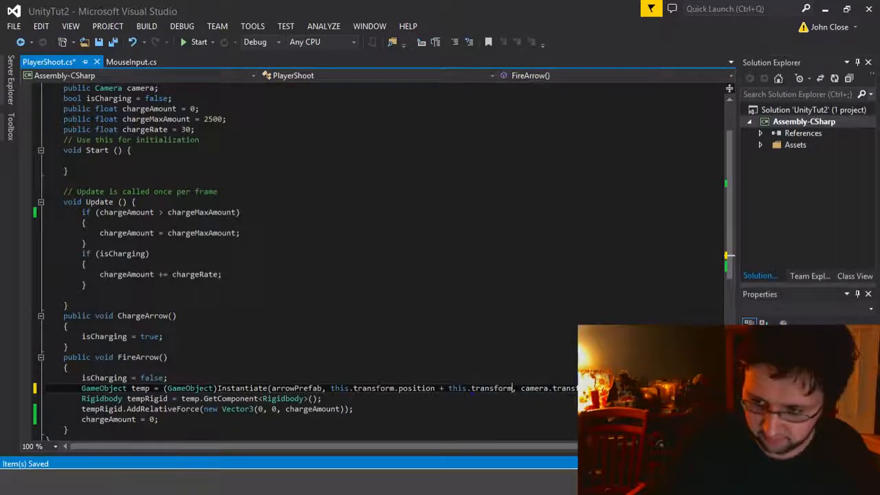
key("BackSpace")
type("forward")
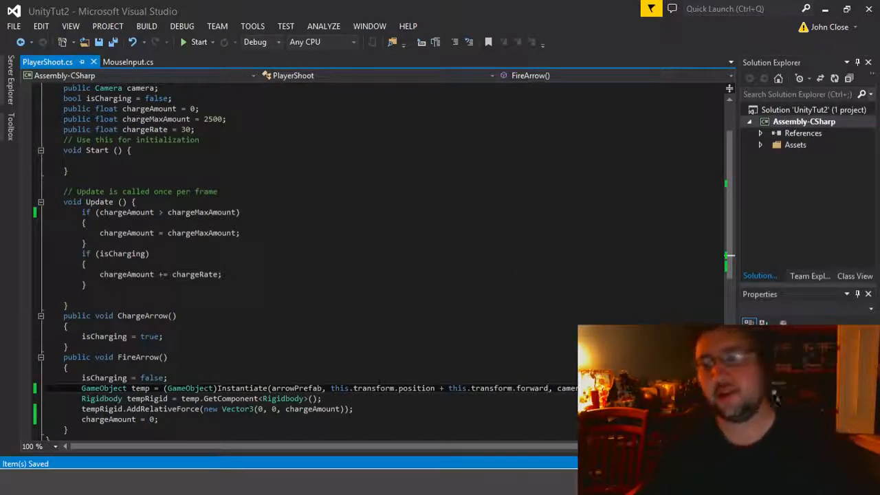
Step: Change the forward offset in the Instantiate call to (this.transform.forward * 1f) and save the script
double_click(533, 389)
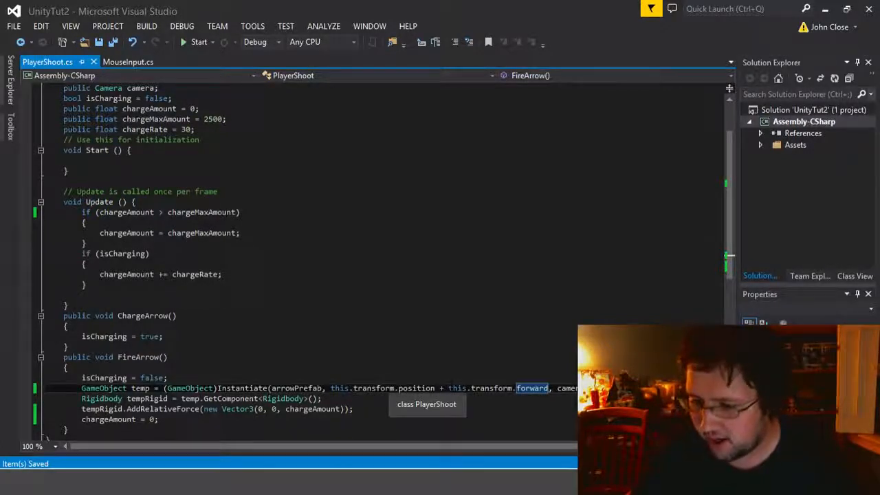
left_click(448, 388)
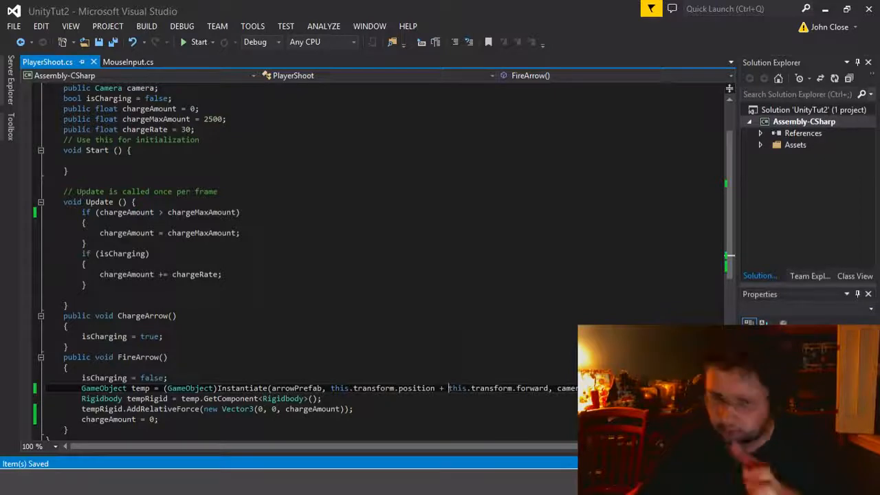
type("(")
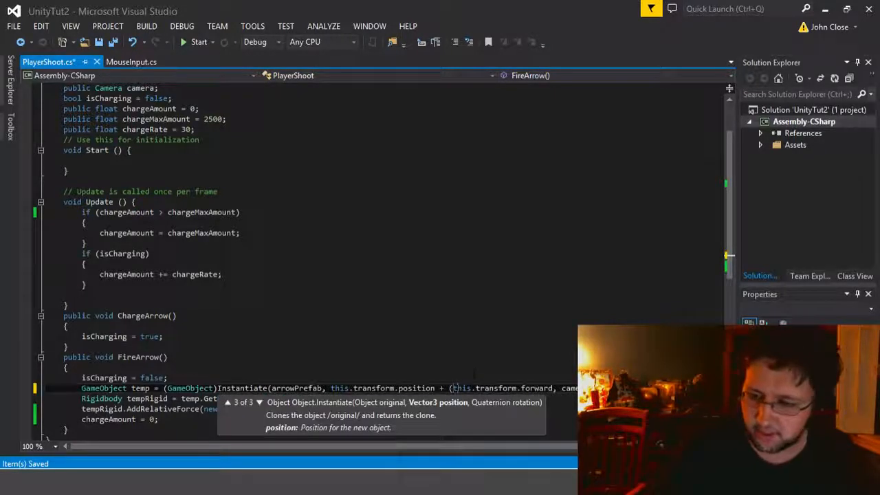
type(")")
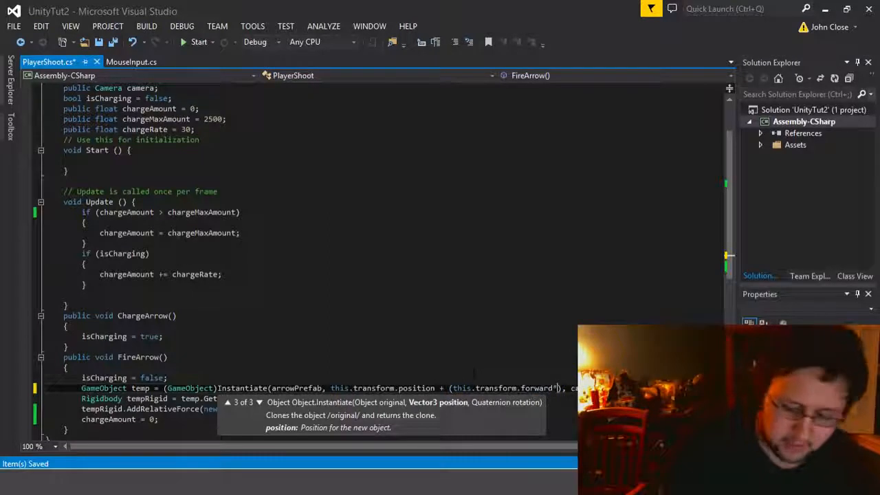
type("*")
key("Left")
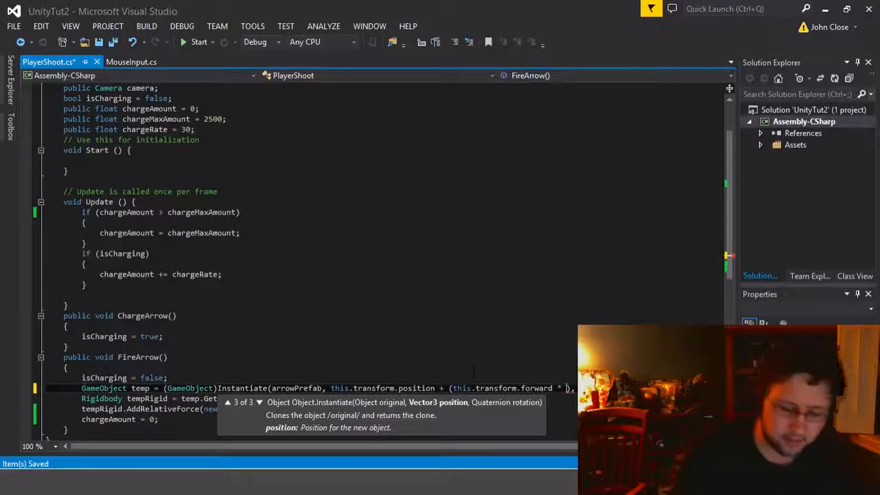
type("0.")
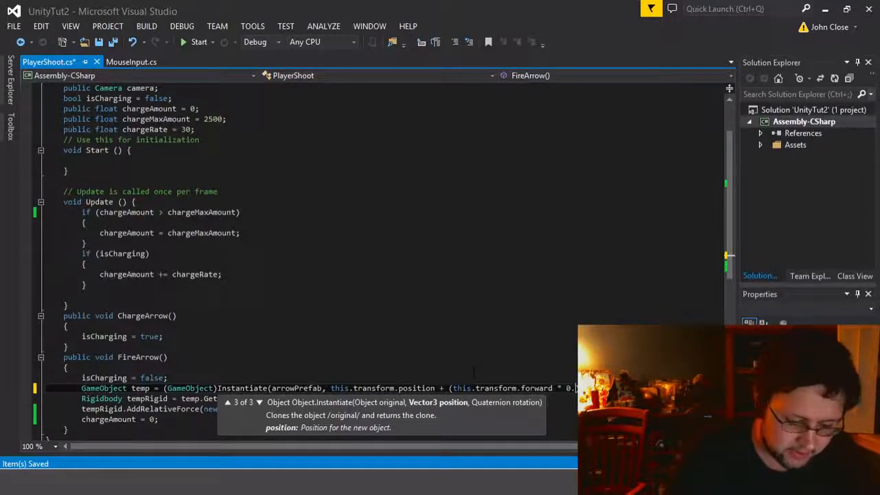
type("4")
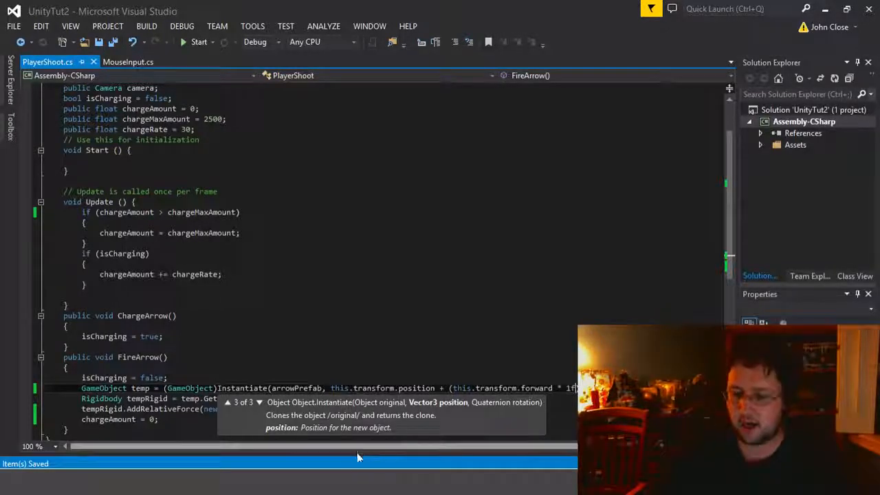
Step: Switch to Unity and run the game with the Game window over the editor, firing test arrows at the ground
key("alt+Tab")
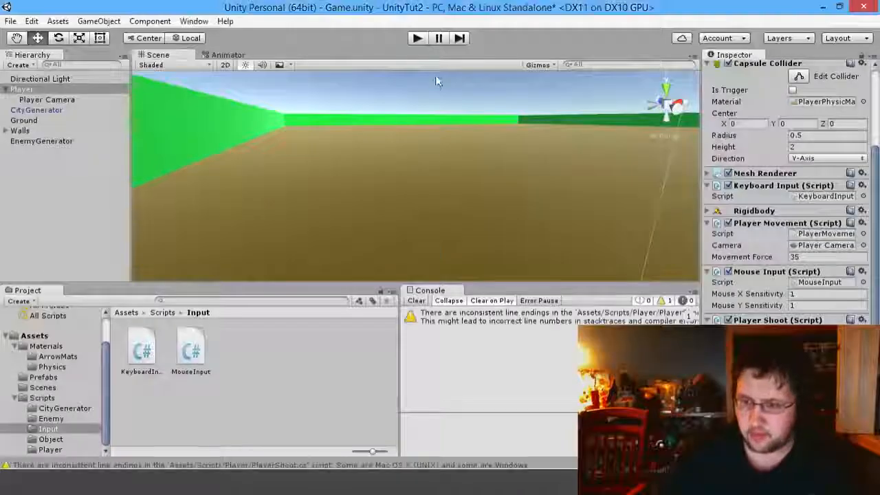
left_click(420, 40)
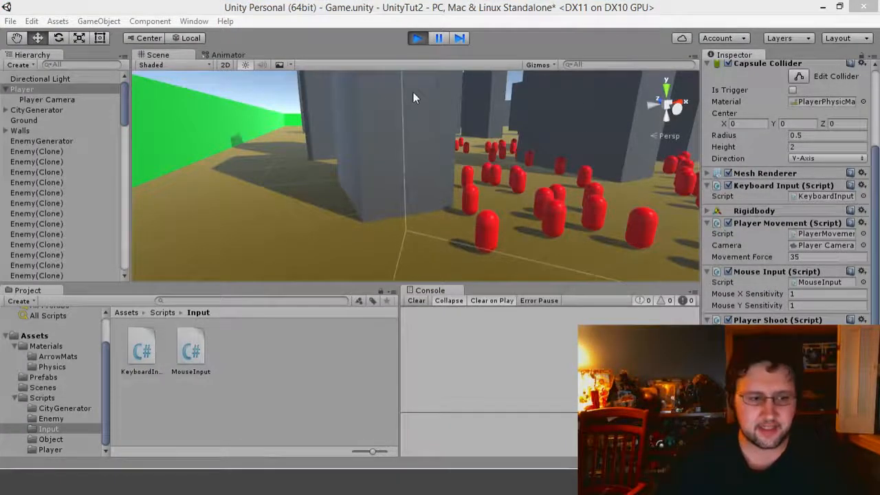
left_click_drag(2, 33, 527, 46)
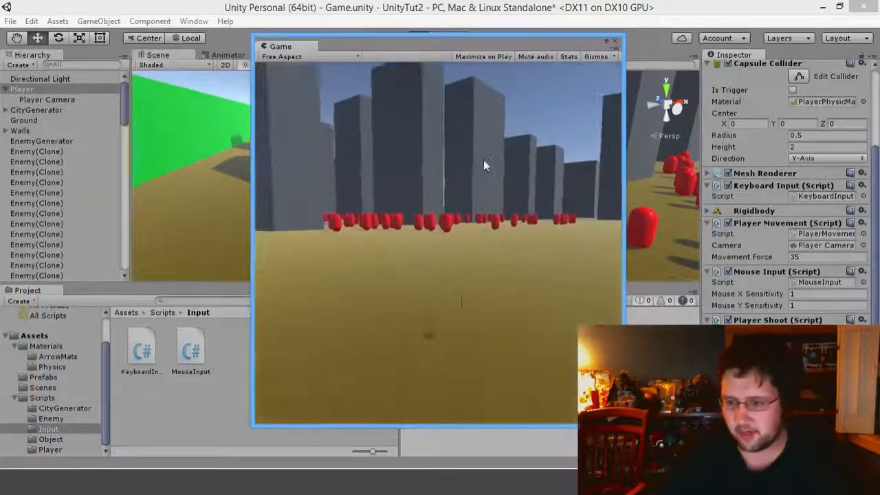
left_click(443, 325)
left_click(444, 343)
left_click(445, 384)
left_click(444, 400)
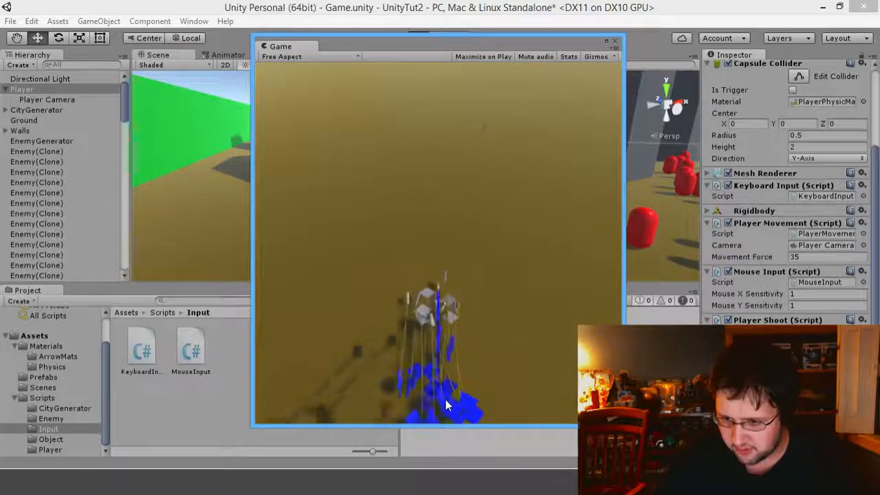
left_click(450, 402)
left_click(526, 396)
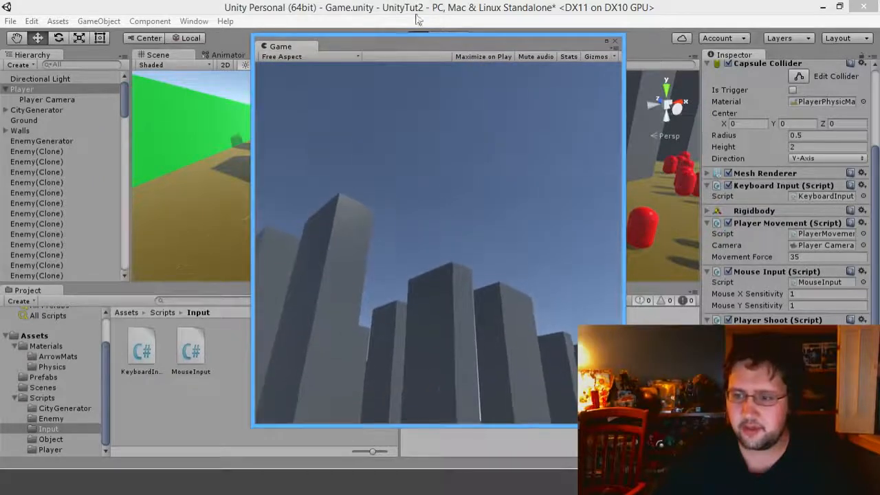
Step: Test more shots while moving forward toward the enemies, move the Game window off the editor and stop play mode
left_click(446, 176)
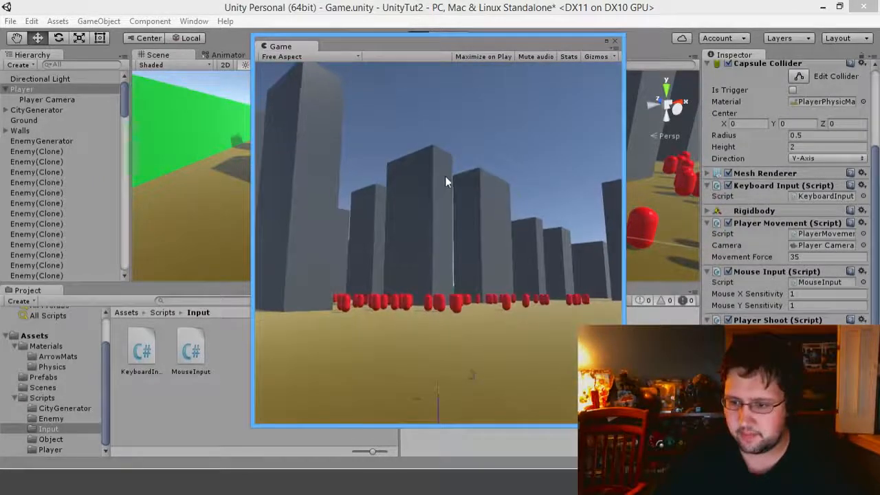
left_click(446, 171)
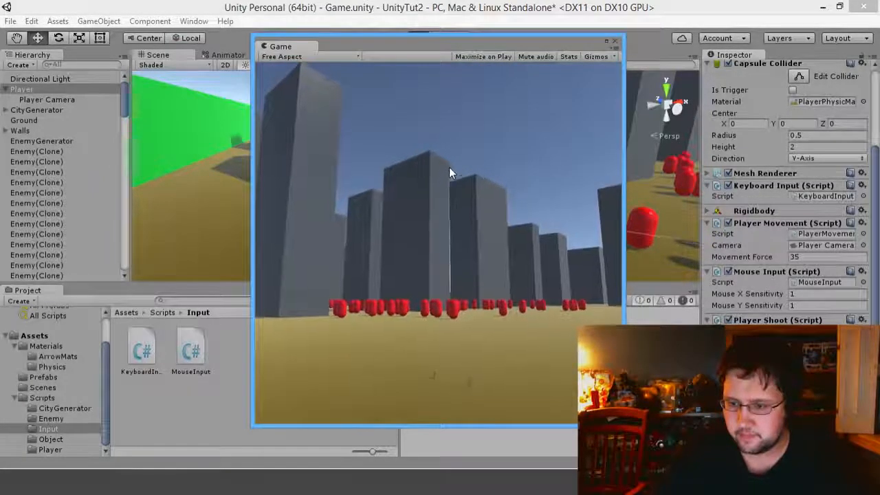
left_click(458, 268)
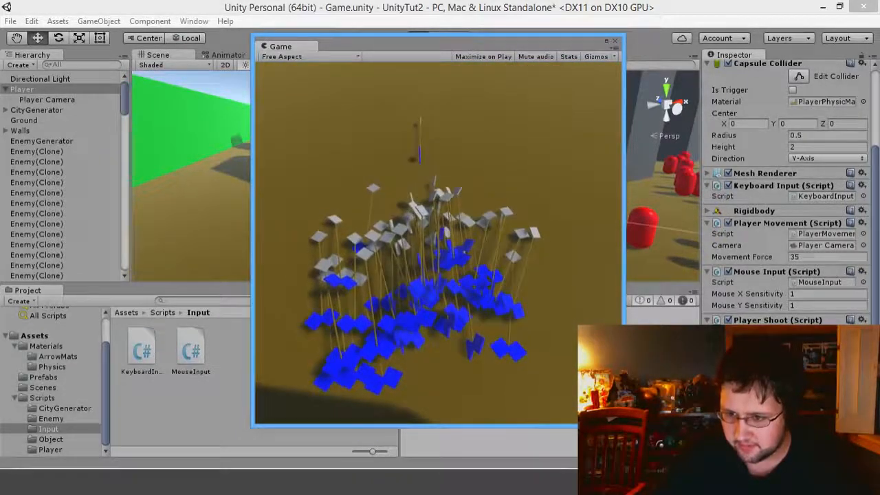
key("w")
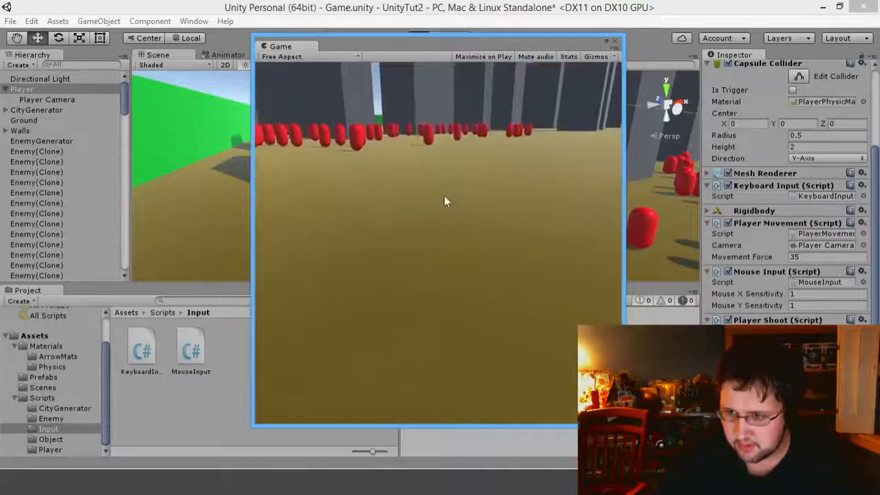
key("w")
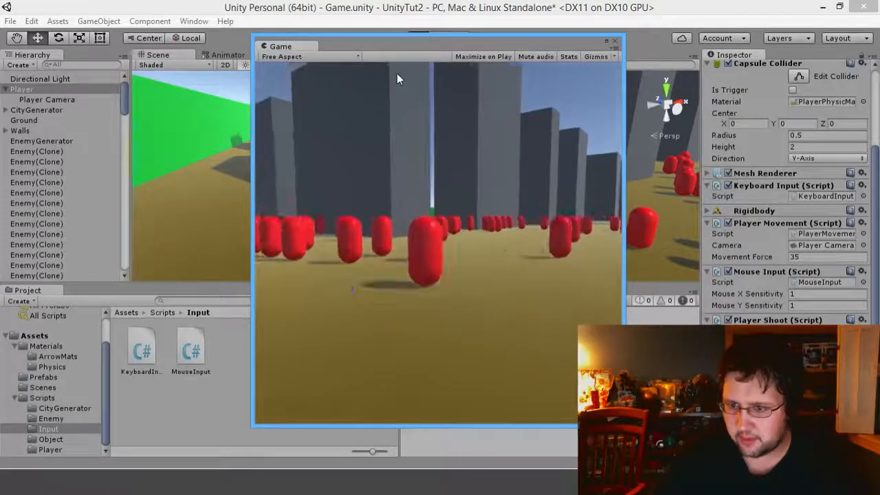
left_click(395, 24)
left_click_drag(416, 42, 420, 38)
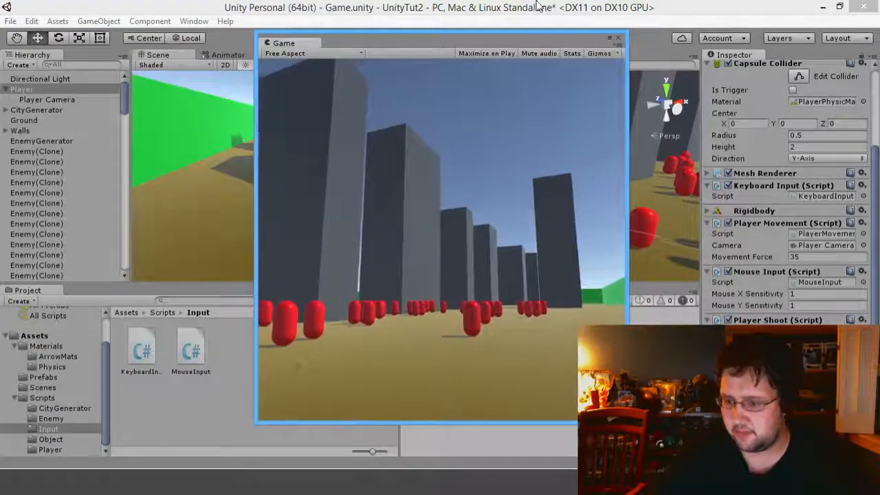
left_click_drag(541, 36, 878, 39)
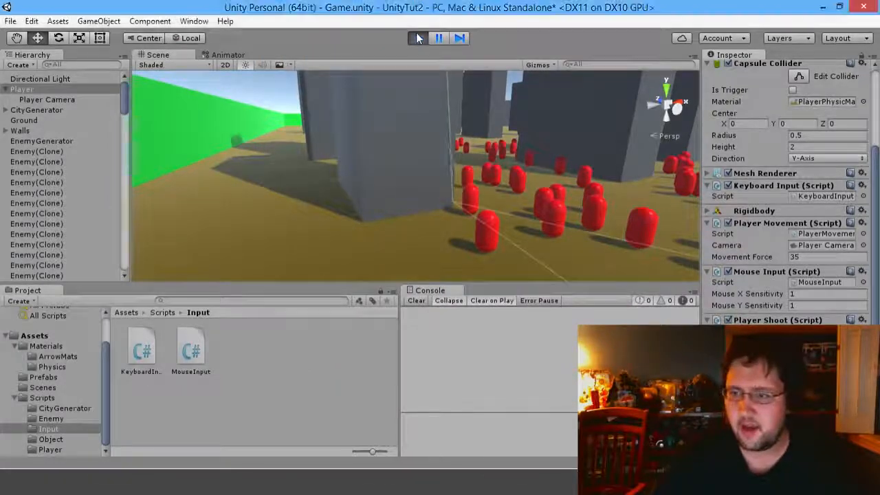
key("ctrl+p")
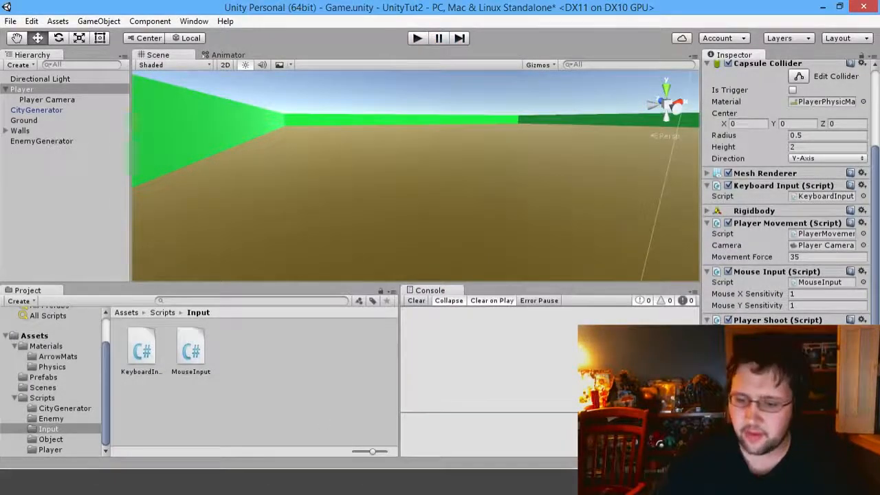
Step: Return to Visual Studio and start a Vector3 spawnPosition declaration below isCharging = false; in FireArrow
mouse_move(292, 481)
left_click(342, 439)
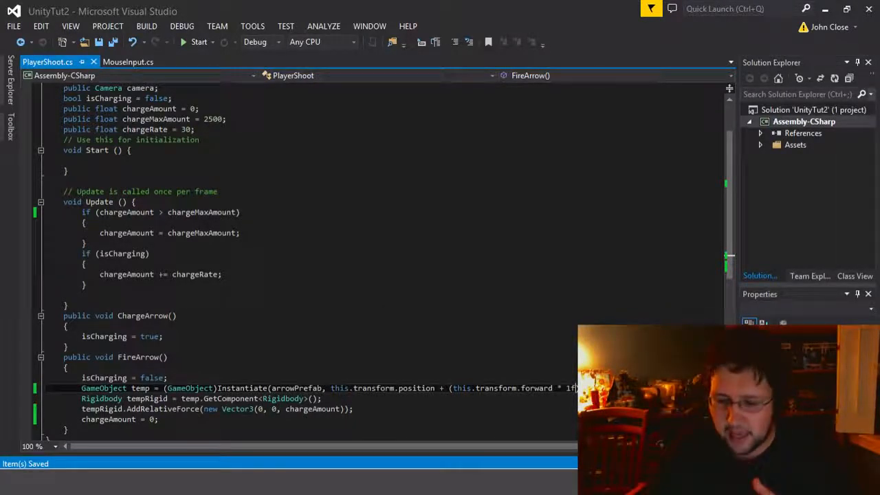
mouse_move(332, 481)
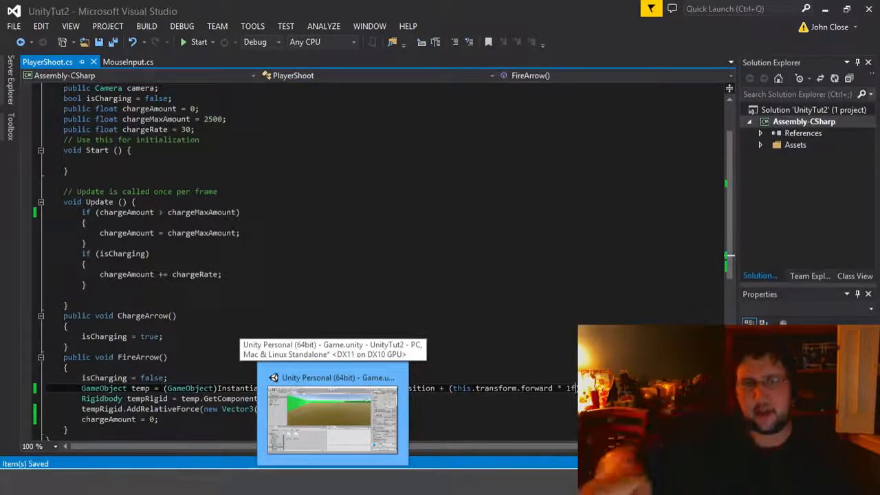
left_click(68, 326)
left_click(169, 377)
key("Return")
key("Return")
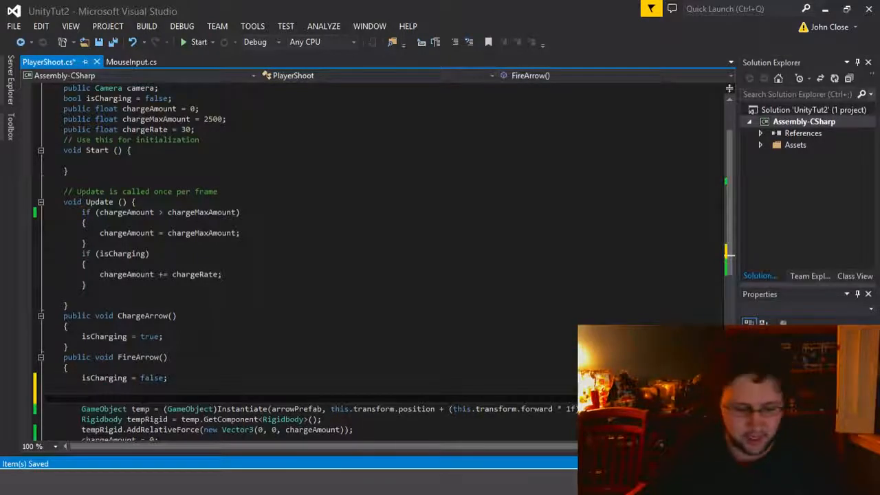
type("Ve")
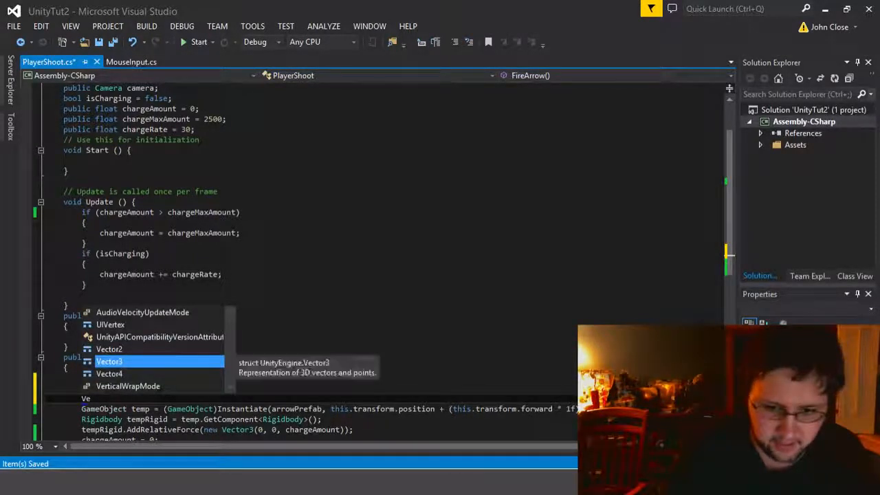
type("ctor3p")
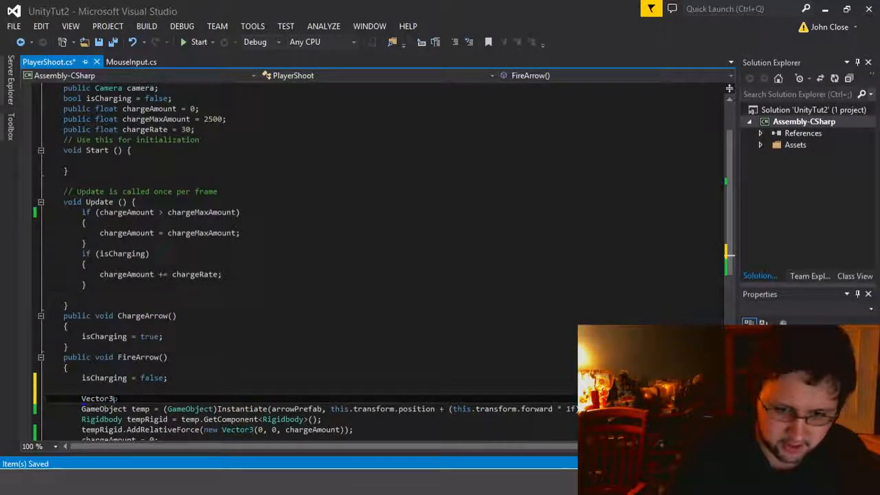
key("BackSpace")
type(" spawnPosition")
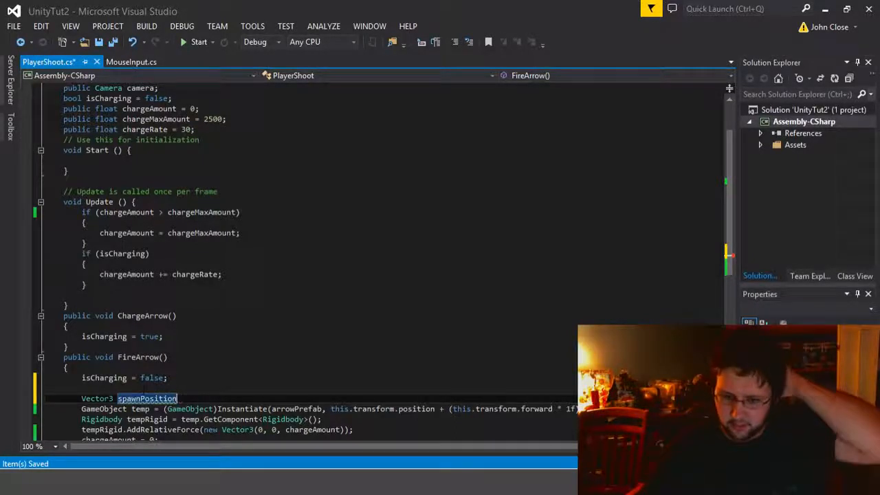
Step: Assign camera.transform.position to spawnPosition, reusing the camera reference from the Instantiate call
scroll(202, 303, "down", 3)
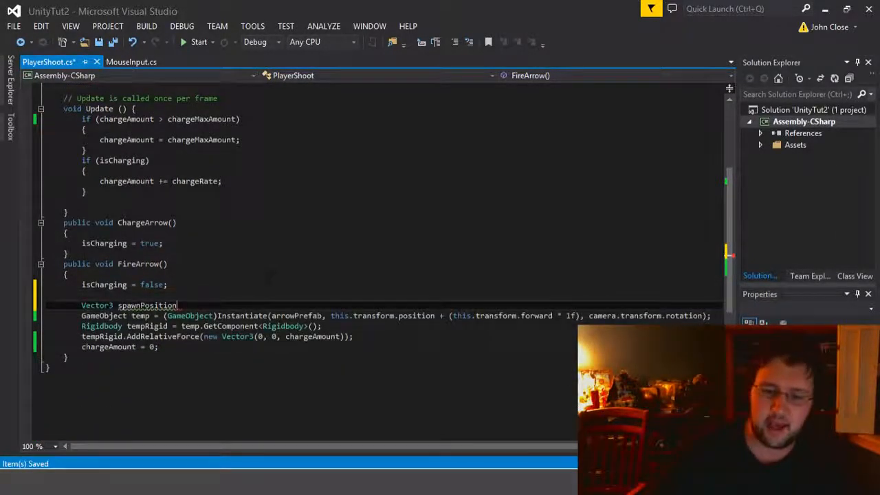
type("=")
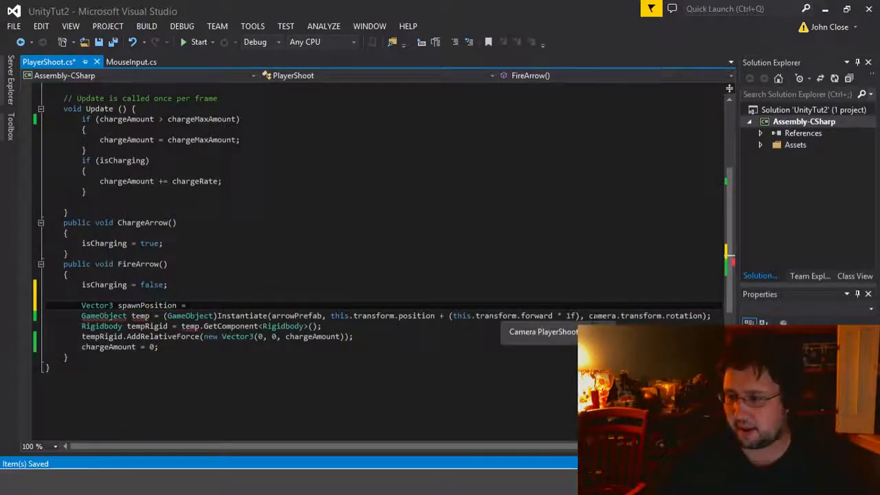
double_click(598, 316)
key("ctrl+c")
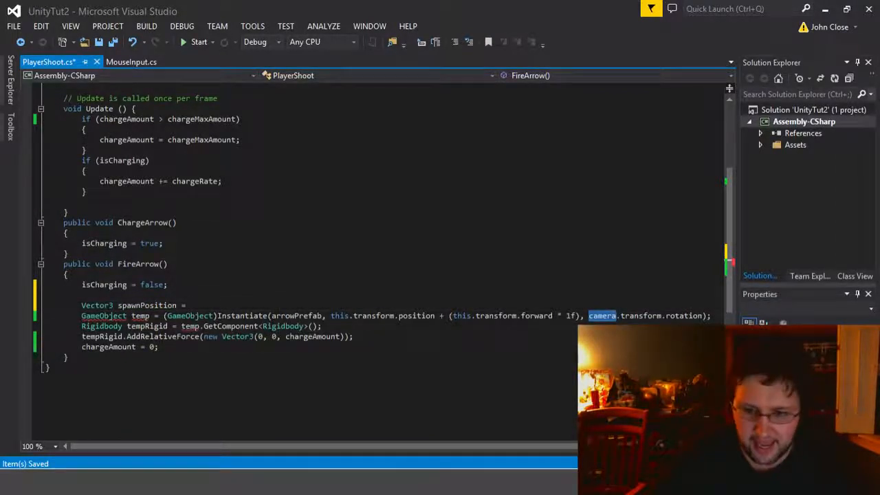
left_click(283, 307)
key("ctrl+v")
type(".t")
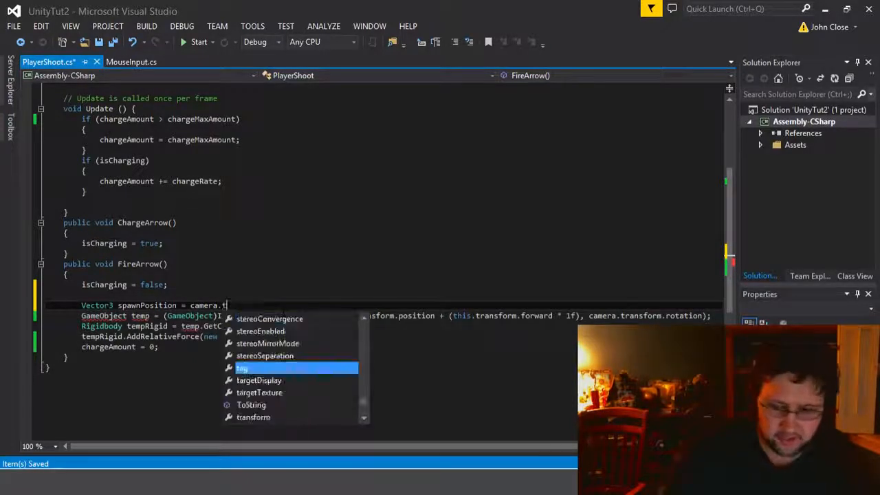
type("ransform")
key("Tab")
type(".po")
key("Tab")
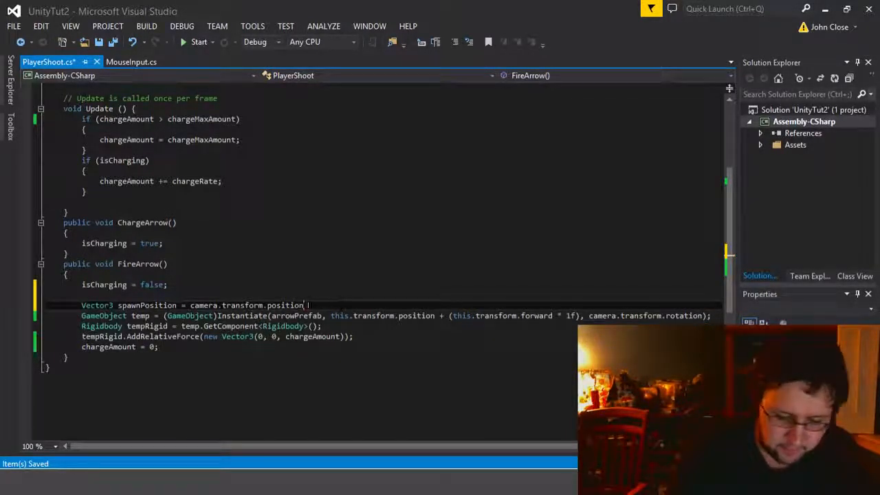
Step: Complete the spawnPosition statement by adding + camera.transform.forward; to the camera position
type("camera.")
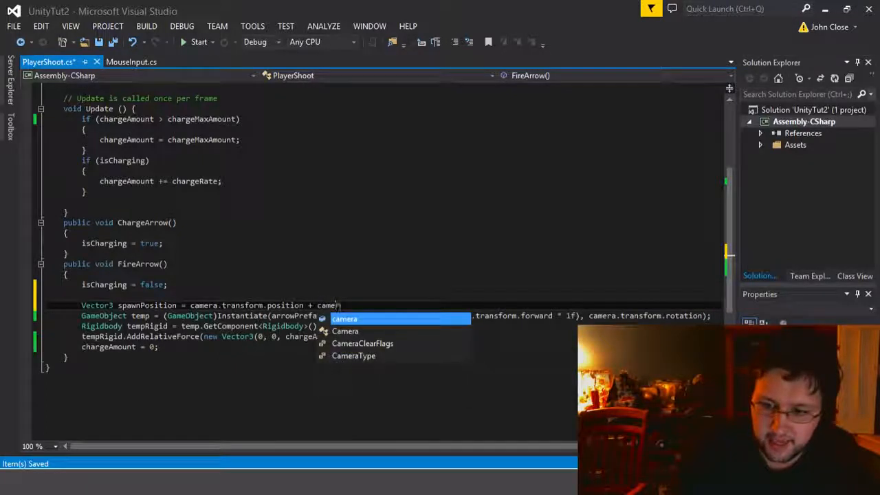
type("p")
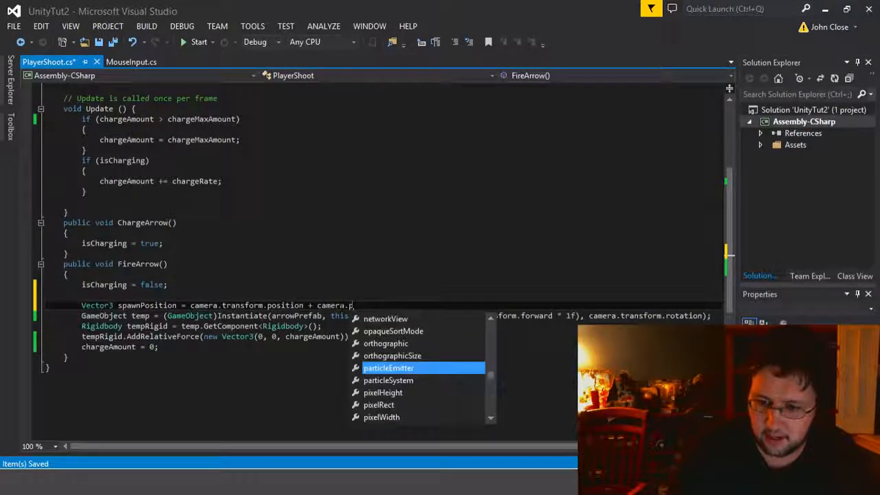
key("BackSpace")
type("transform.")
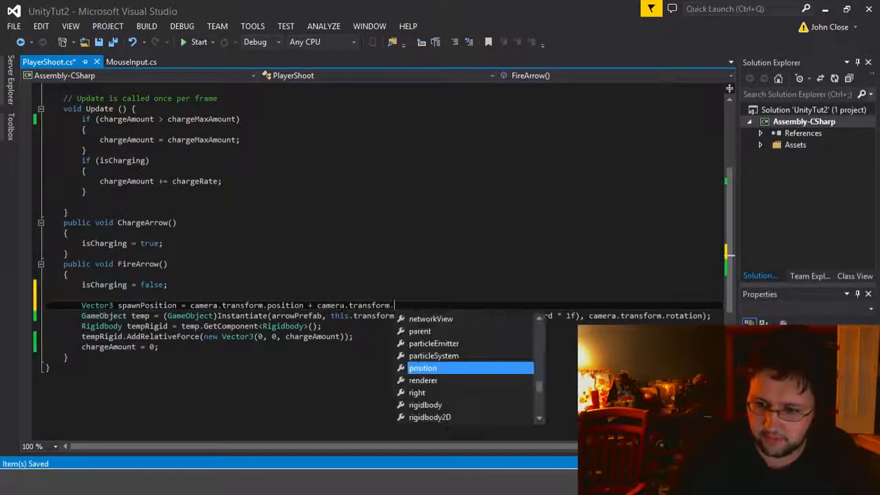
type("forward")
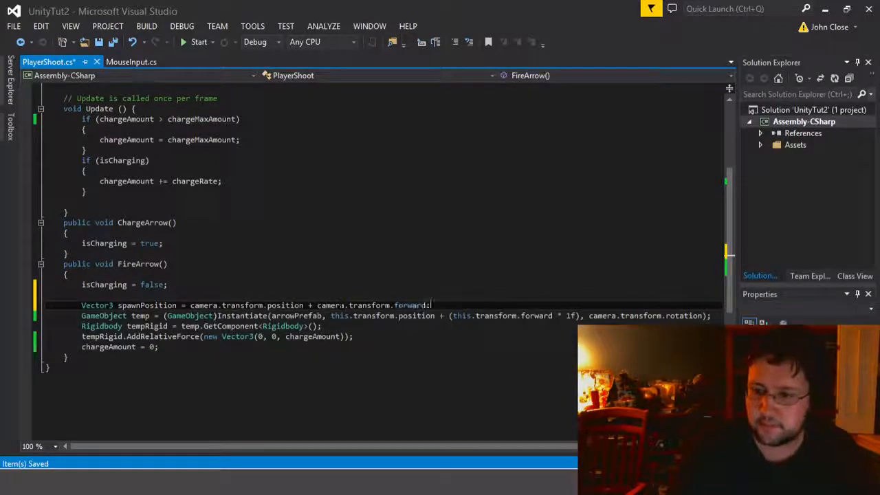
type(";")
Step: Replace the position argument of the Instantiate call with spawnPosition and save the script
left_click_drag(331, 316, 576, 315)
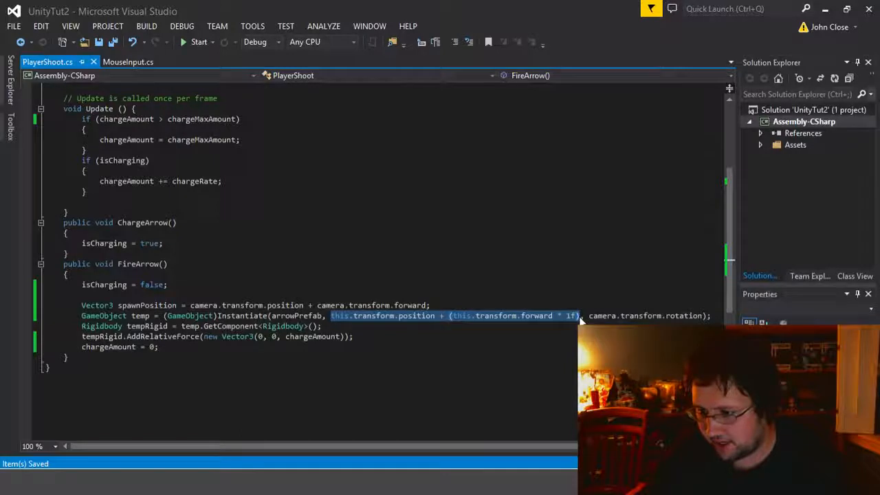
key("Delete")
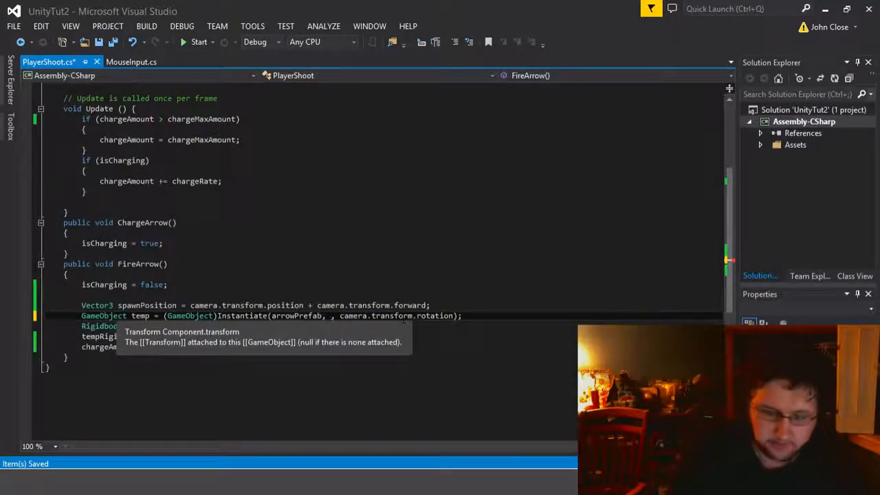
type("spawnPosition")
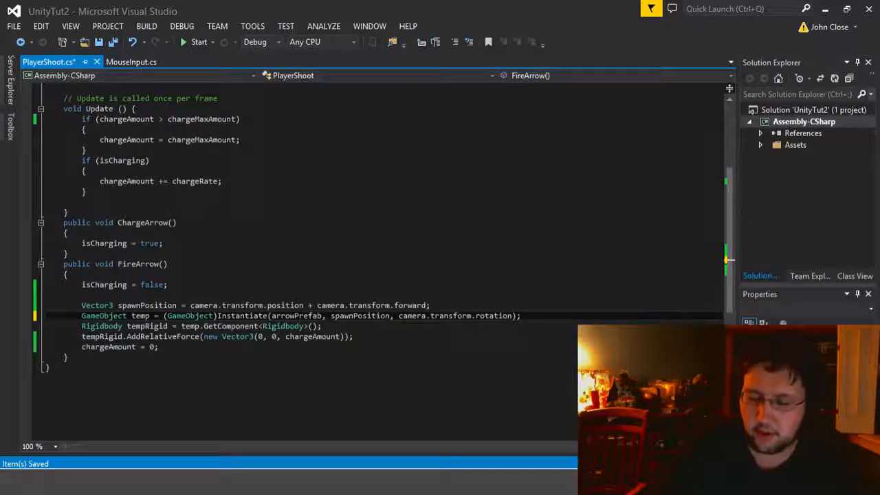
key("ctrl+s")
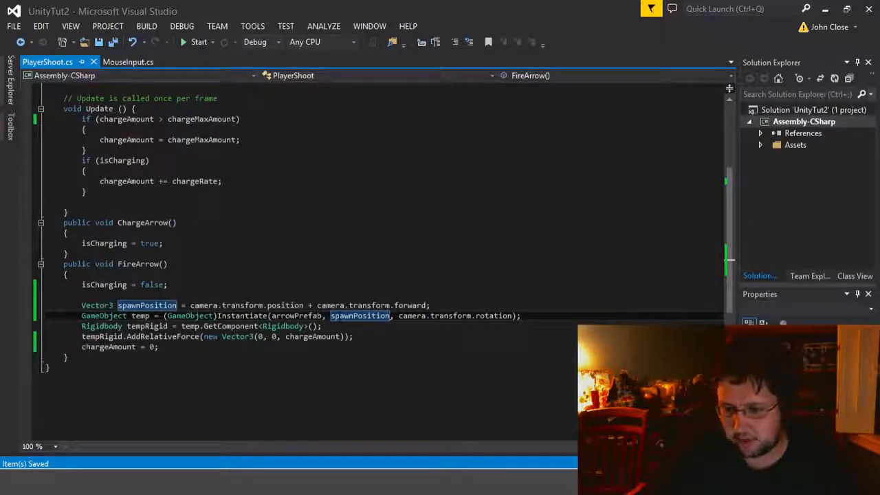
key("Up")
left_click(456, 316)
Step: Switch to Unity, run the game, move the floating Game view clear of the Scene view and fire several test arrows
key("alt+Tab")
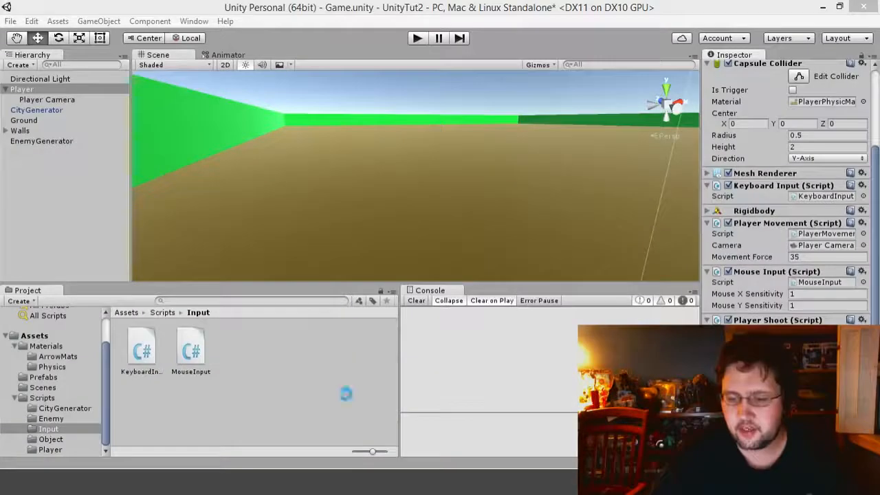
left_click(417, 38)
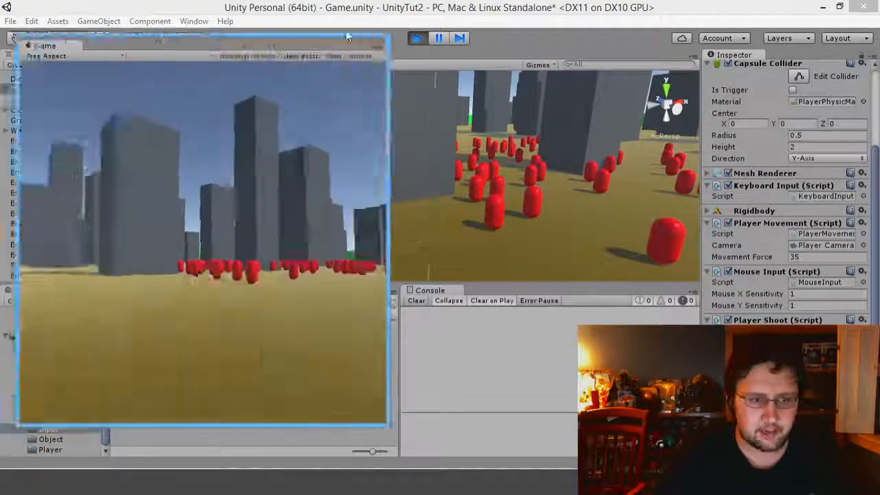
left_click_drag(347, 38, 546, 9)
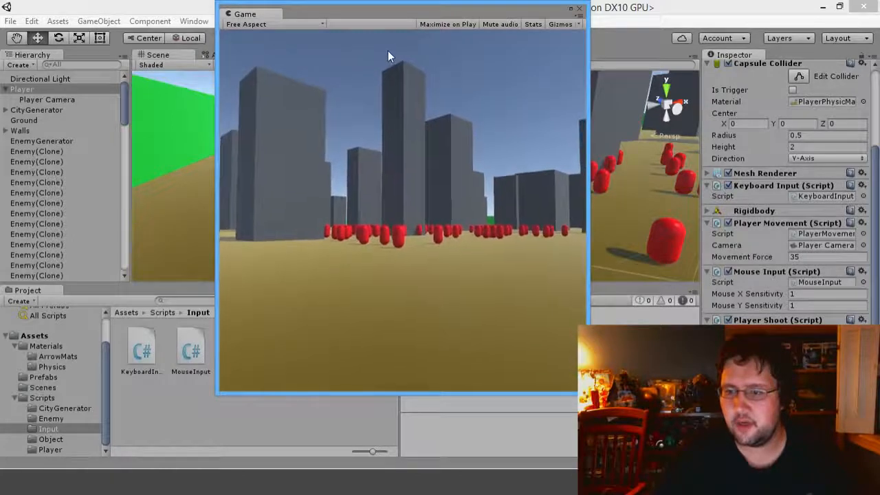
left_click(387, 55)
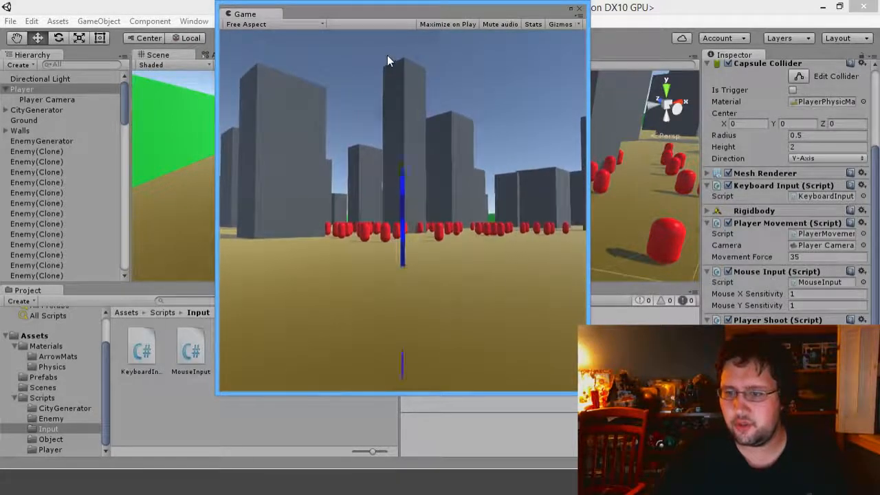
left_click(440, 64)
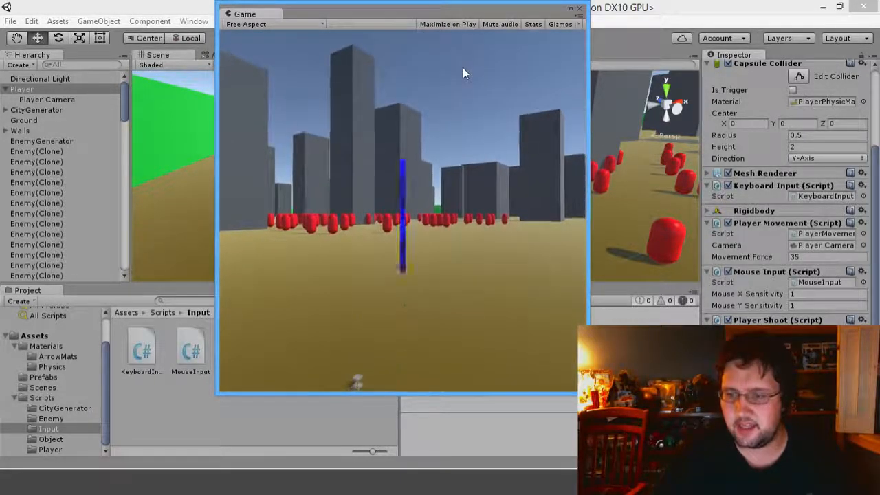
left_click(391, 232)
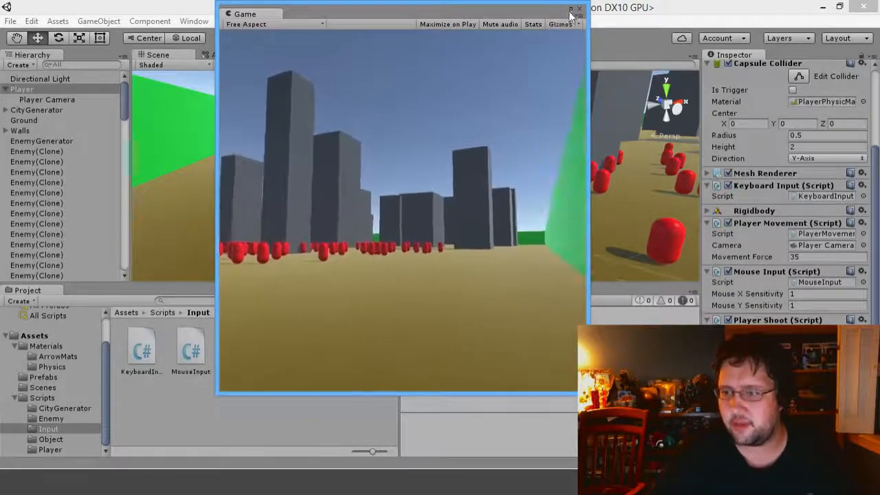
Step: Maximize the Game view and fire more arrows at different angles to check where they spawn and land
left_click(571, 11)
left_click(440, 120)
left_click(330, 121)
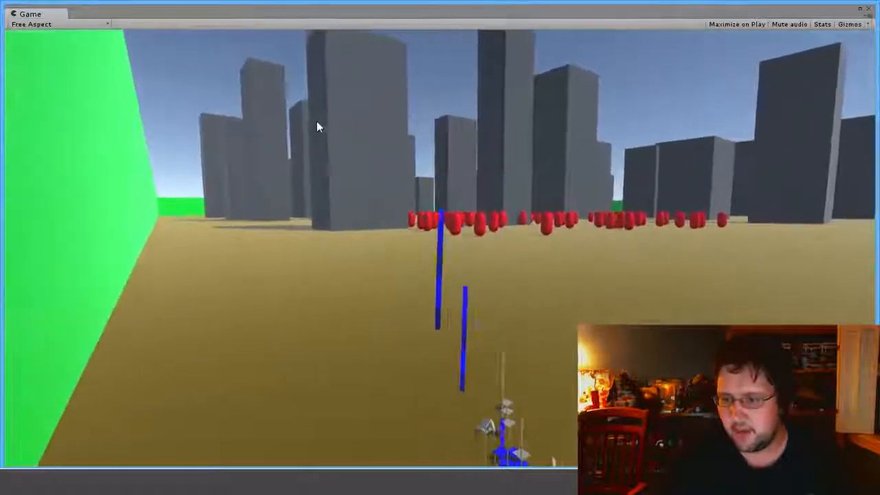
left_click(372, 213)
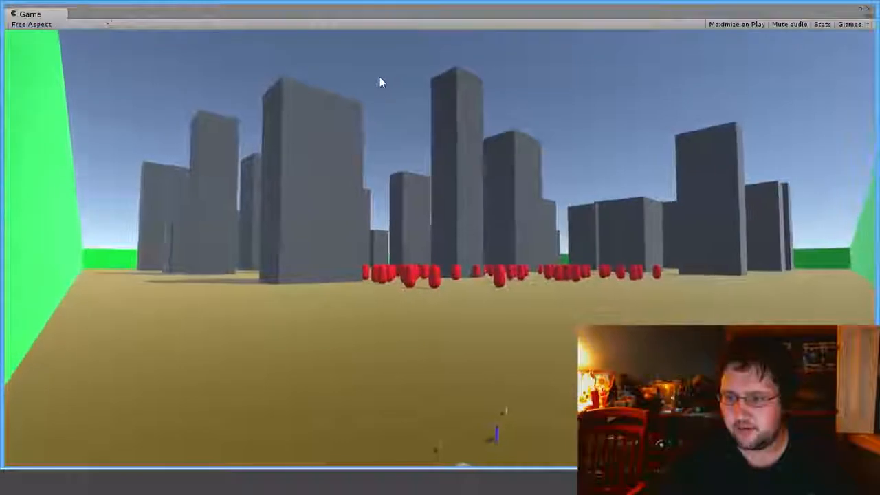
left_click(379, 79)
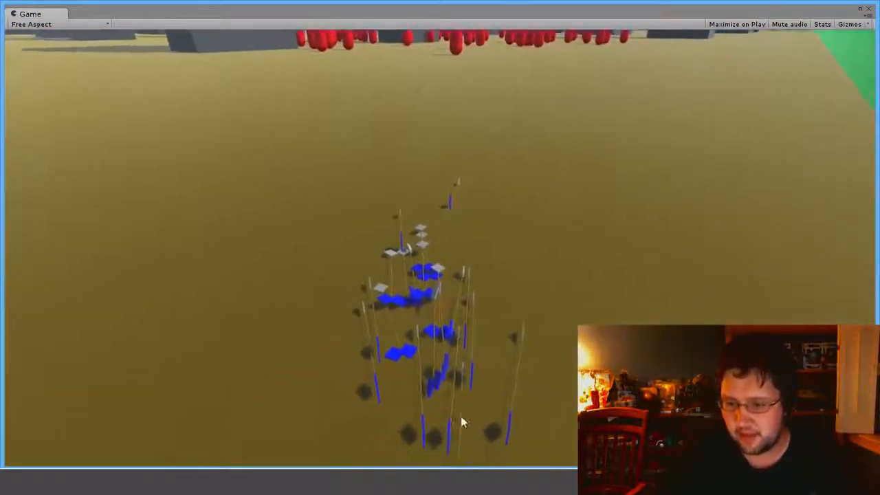
left_click(432, 400)
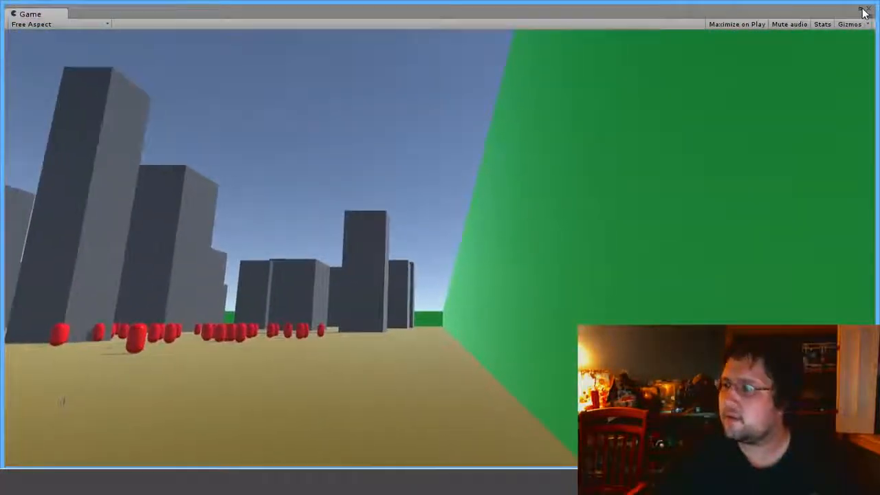
Step: Restore the Game view and move it aside, walk the player around while watching the Scene view, and stop the game
left_click(860, 9)
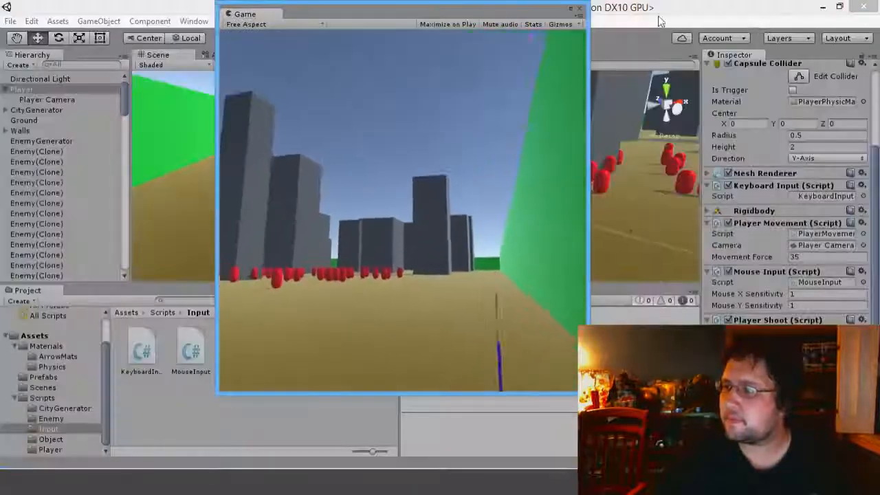
left_click_drag(536, 14, 0, 69)
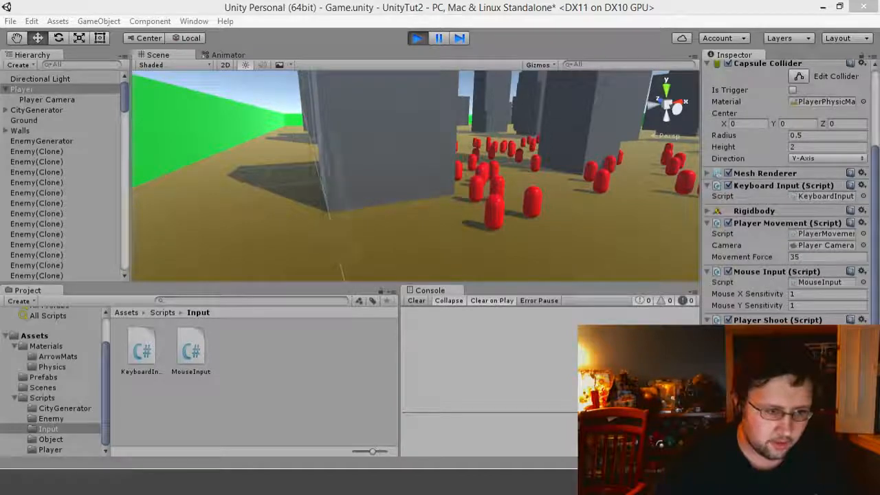
key("w")
key("a")
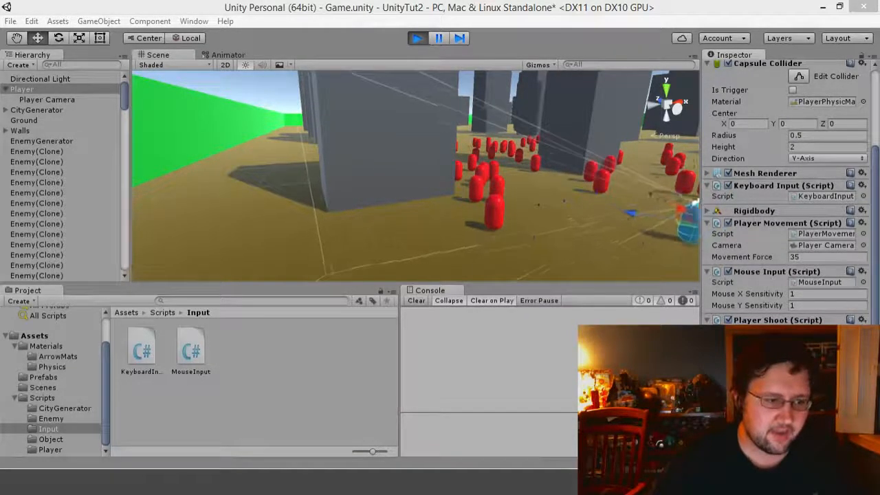
key("w")
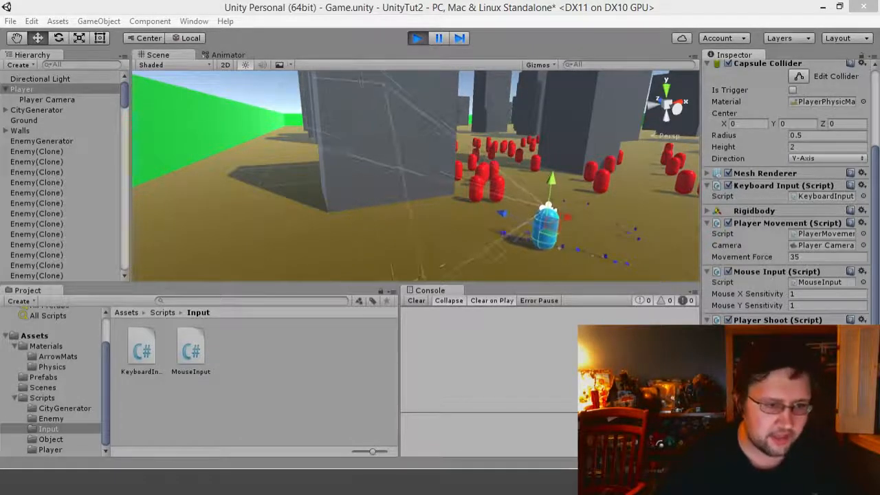
key("s")
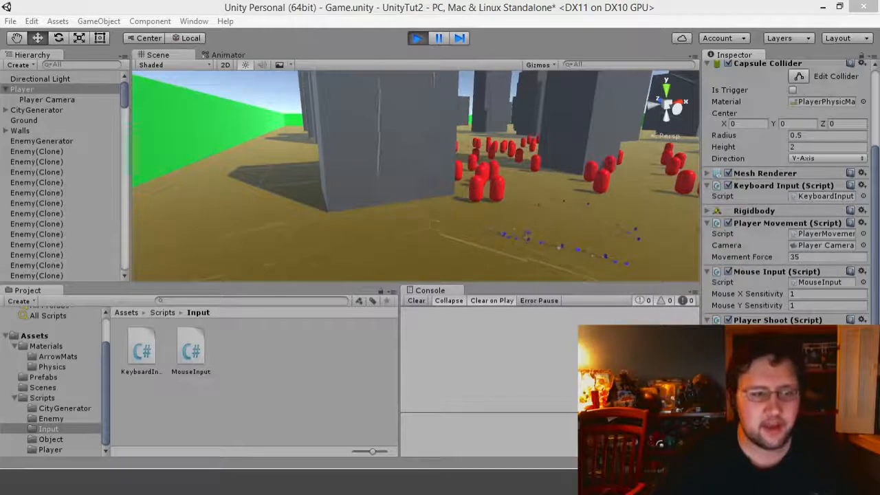
left_click(416, 39)
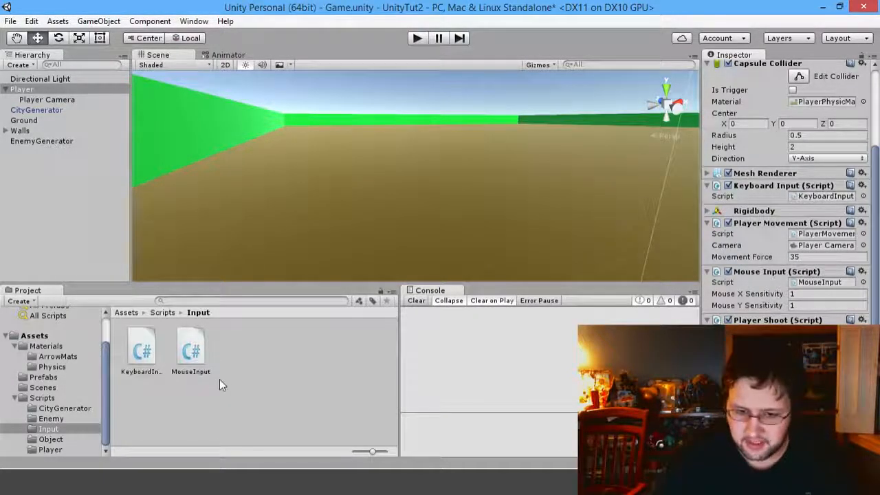
Step: Create a C# script named ArrowLiveTime in the Scripts > Object folder
left_click(52, 419)
left_click(50, 439)
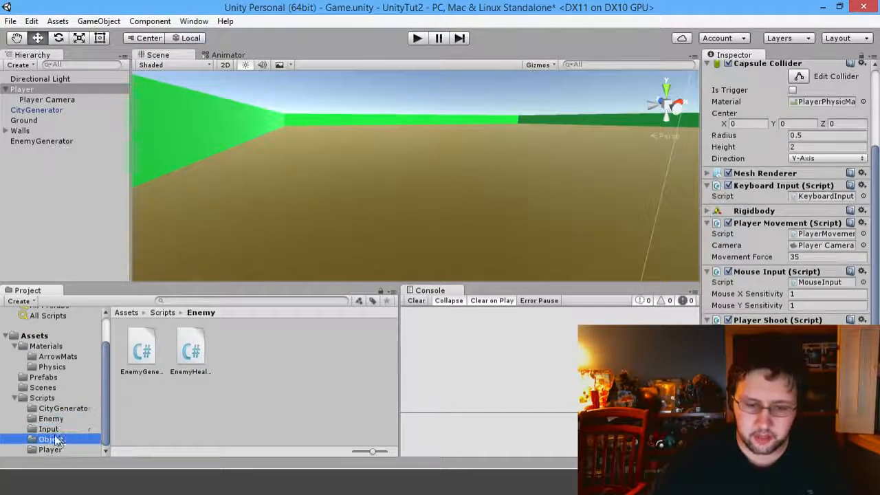
right_click(184, 362)
mouse_move(219, 130)
left_click(154, 147)
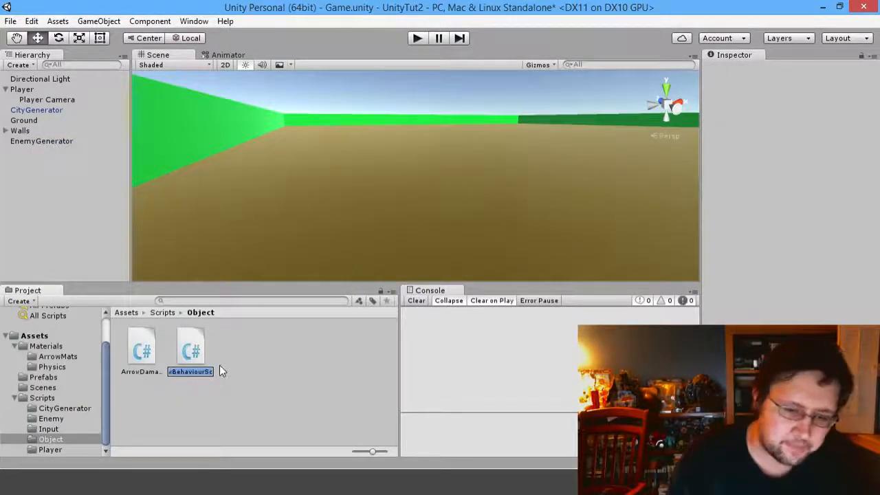
type("ArrowLife")
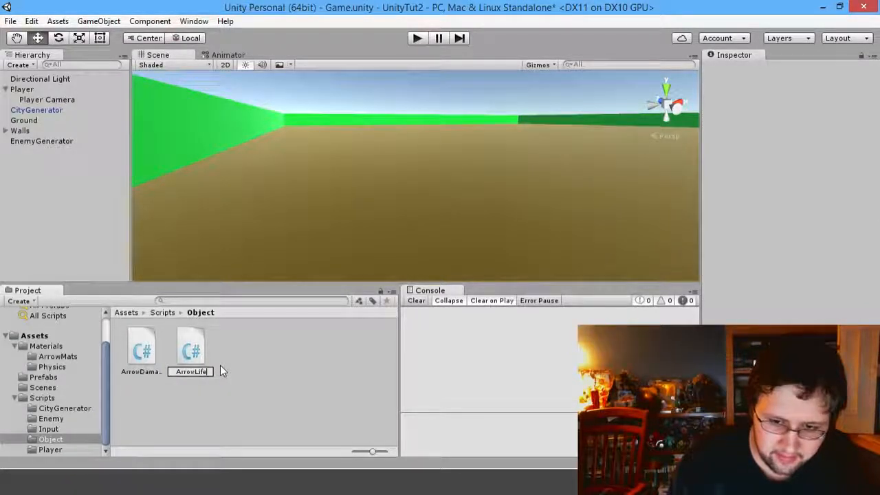
key("BackSpace")
key("BackSpace")
key("BackSpace")
type("iveTime")
key("Return")
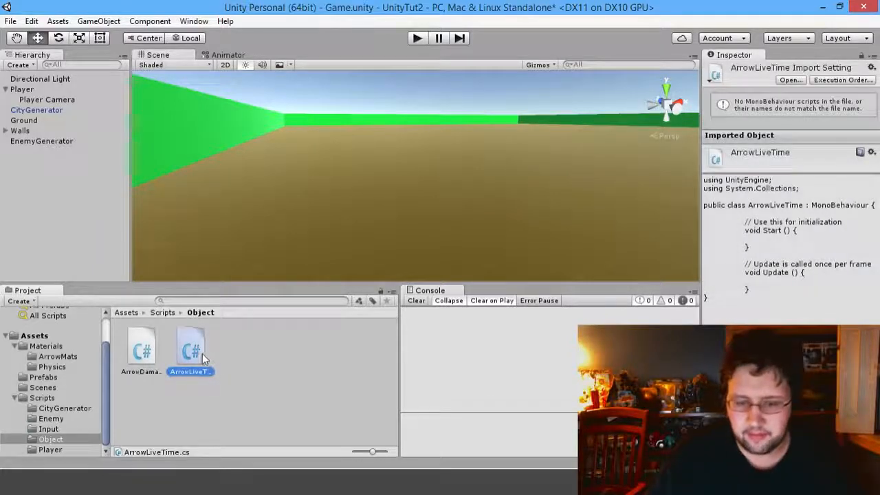
Step: Open ArrowLiveTime in Visual Studio, declare public float MaxArrowLiveTime = 10; at the top of the class, and save
double_click(202, 353)
left_click(395, 276)
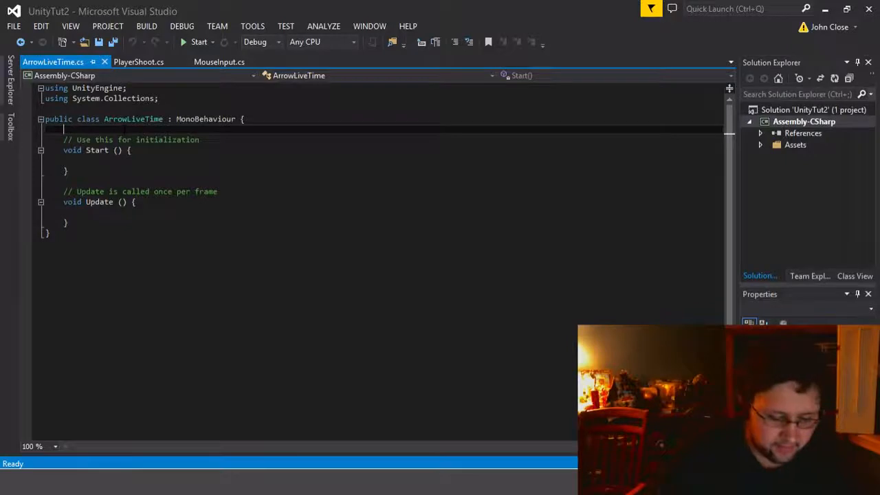
type("public ")
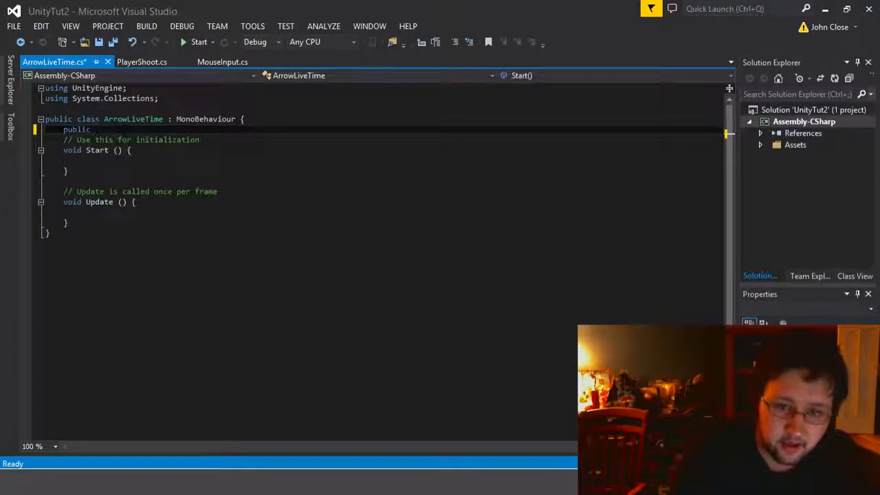
type("float ")
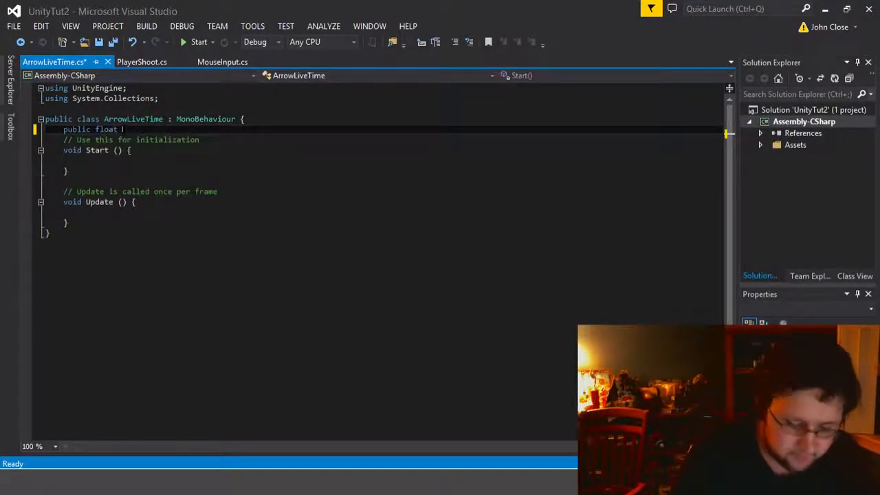
type("MaxArrowLiv")
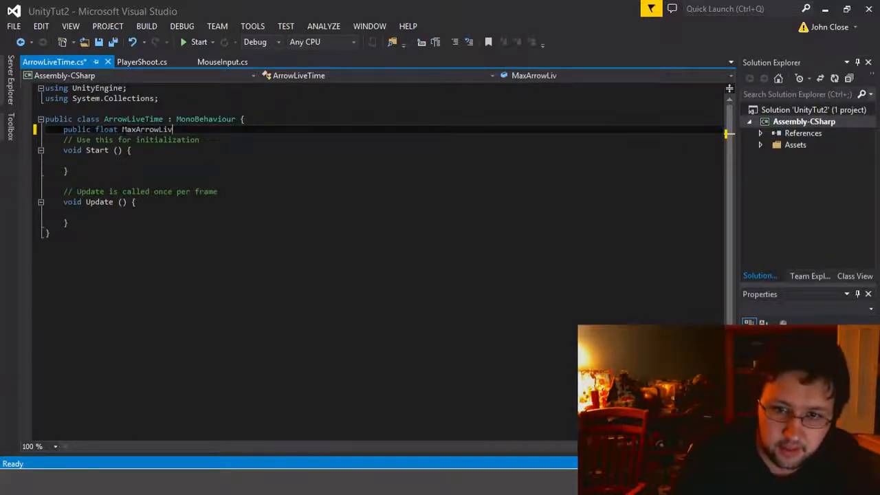
type("eTime =")
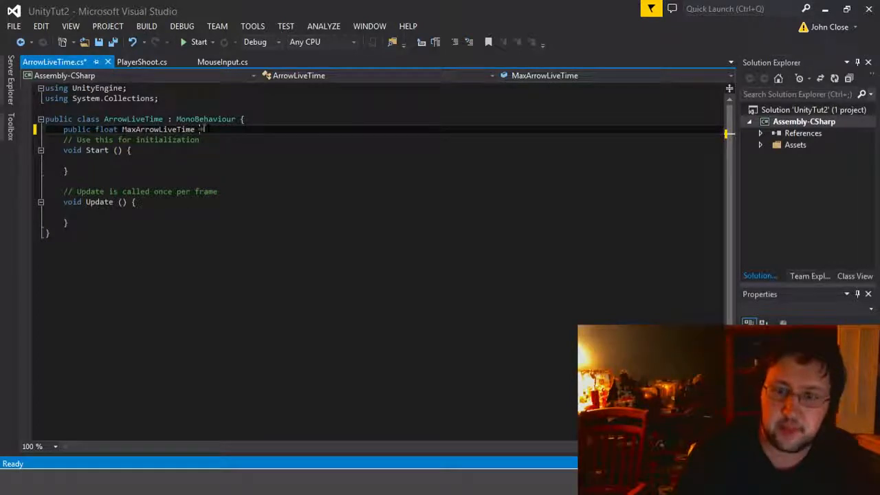
key("ctrl+s")
Step: Put the opening brace of the ArrowLiveTime class on its own line below the class declaration
left_click(231, 119, "shift")
key("shift+Right")
key("shift+Right")
key("shift+Right")
key("ctrl+c")
key("ctrl+v")
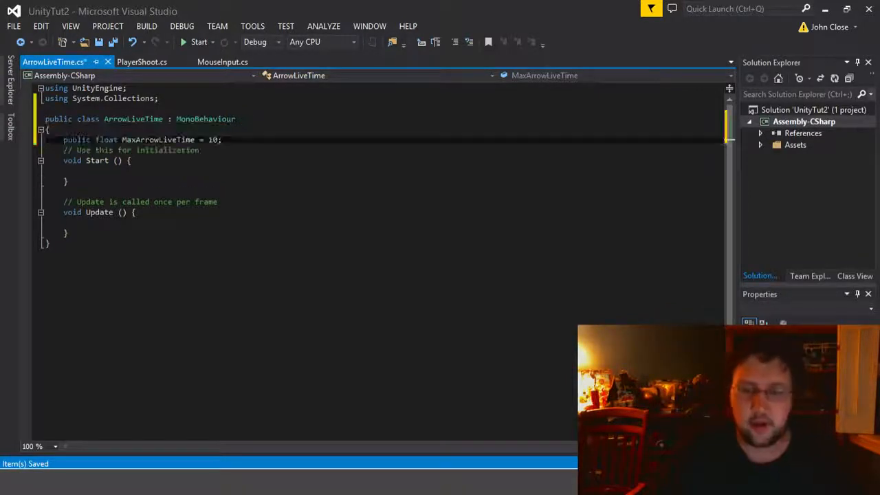
Step: Declare float CurrentArrowLiveTime; without an initial value on a new line below MaxArrowLiveTime
key("Down")
key("Down")
key("Down")
key("Down")
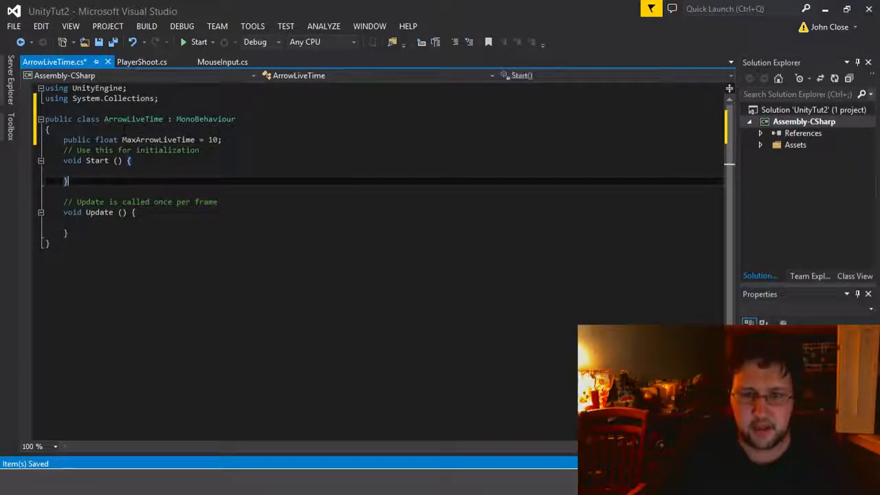
key("Up")
key("Up")
key("Up")
key("Up")
key("Return")
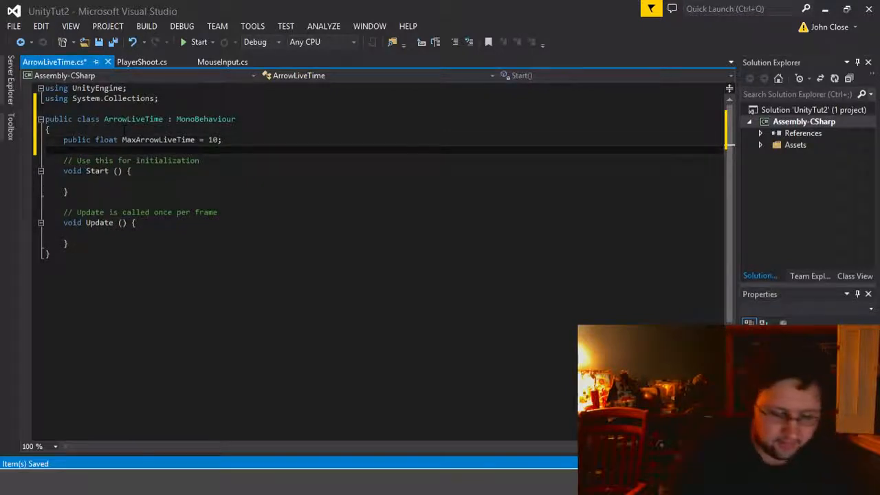
type("float CurrentArrow")
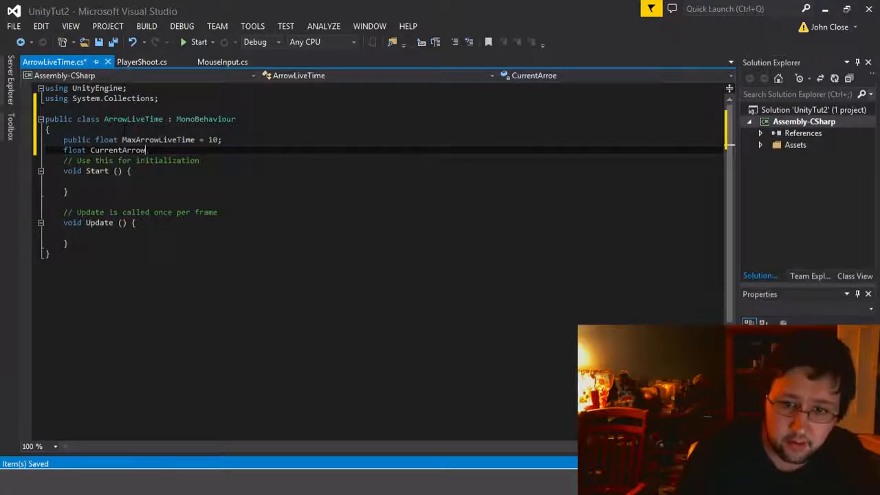
type("LiveTime = 1")
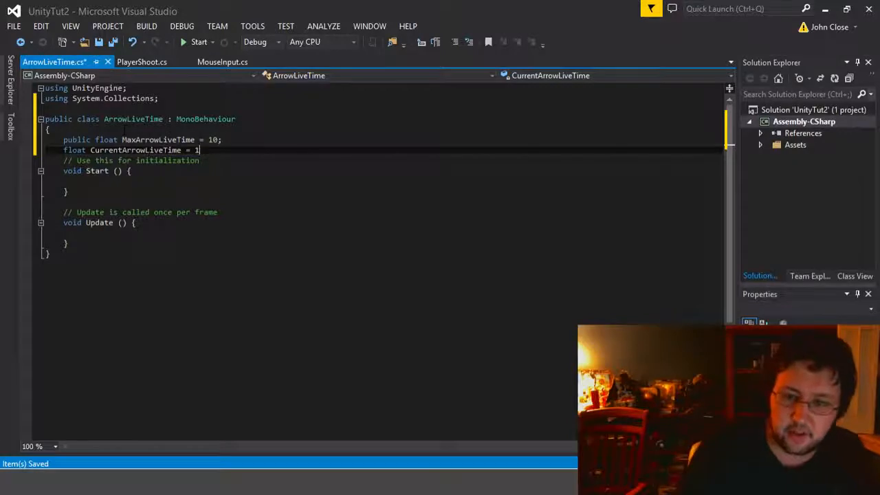
type(";;")
key("BackSpace")
key("BackSpace")
key("BackSpace")
key("BackSpace")
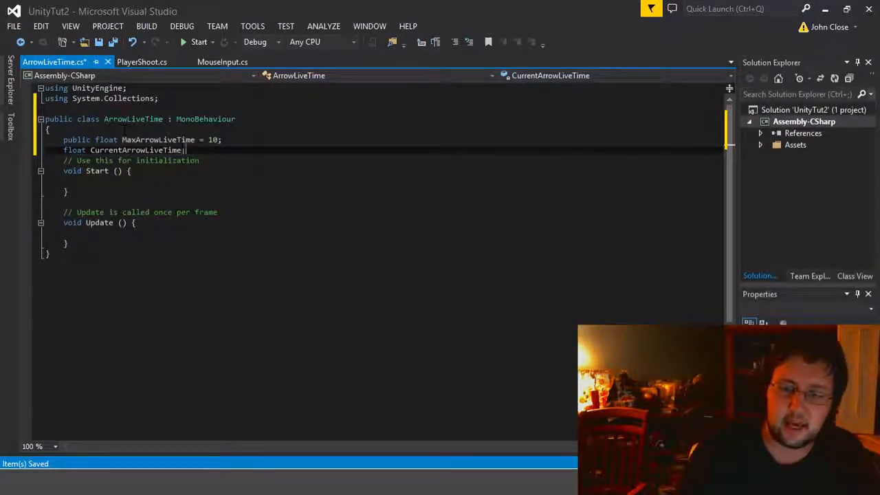
Step: Add CurrentArrowLiveTime = MaxArrowLiveTime; inside the Start method and save the script
key("Down")
key("Down")
key("Down")
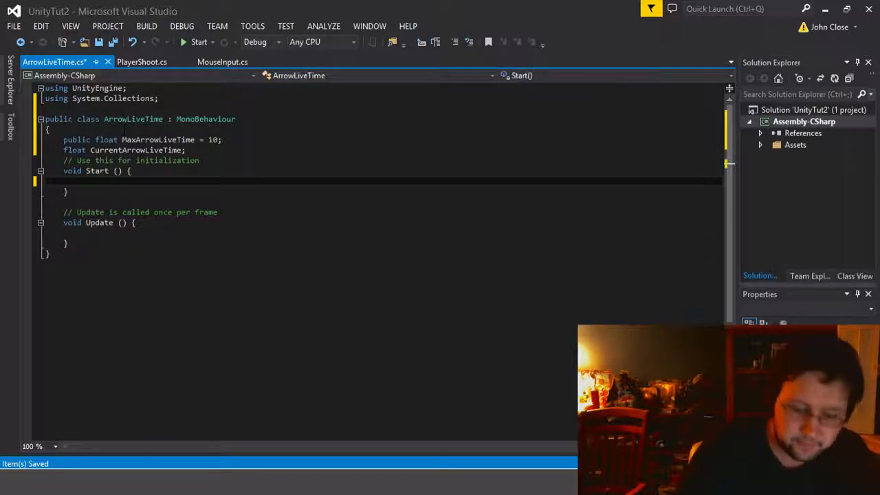
type("Curr")
key("Tab")
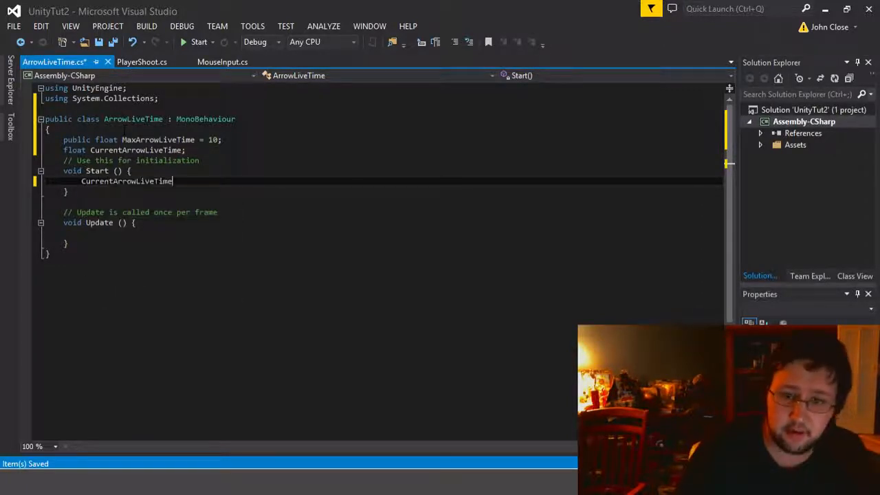
type("=")
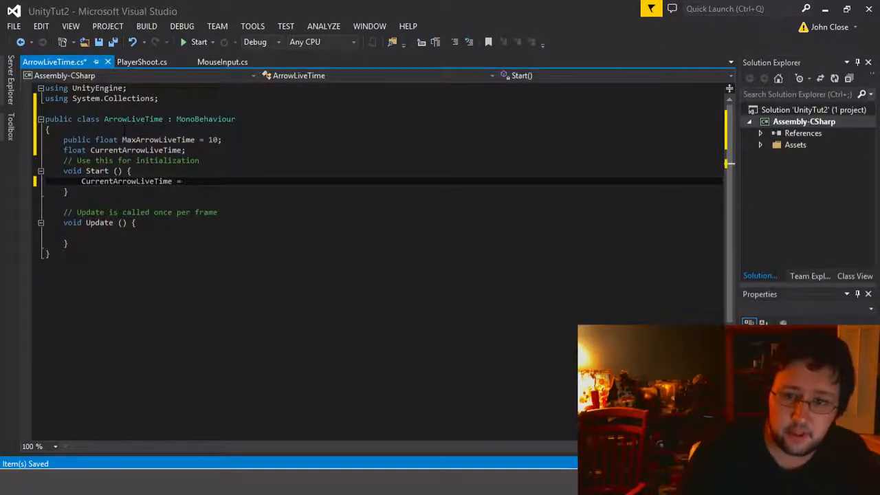
type(" =Max")
key("Tab")
type(";")
key("ctrl+s")
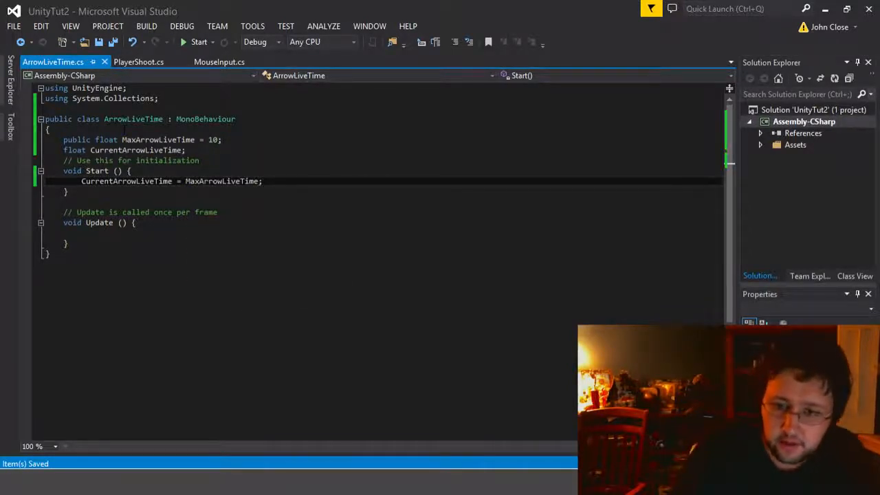
Step: Rename the variables to maxArrowLiveTime and currentArrowLiveTime in both the declarations and the Start method, and save the script
key("Delete")
type("m")
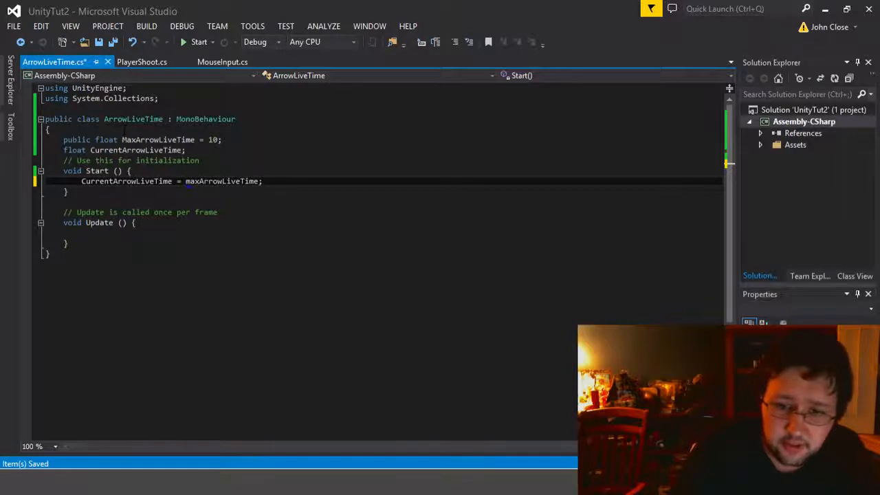
key("BackSpace")
type("c")
key("Up")
key("Up")
key("Up")
key("Right")
key("Right")
key("BackSpace")
type("c")
key("Up")
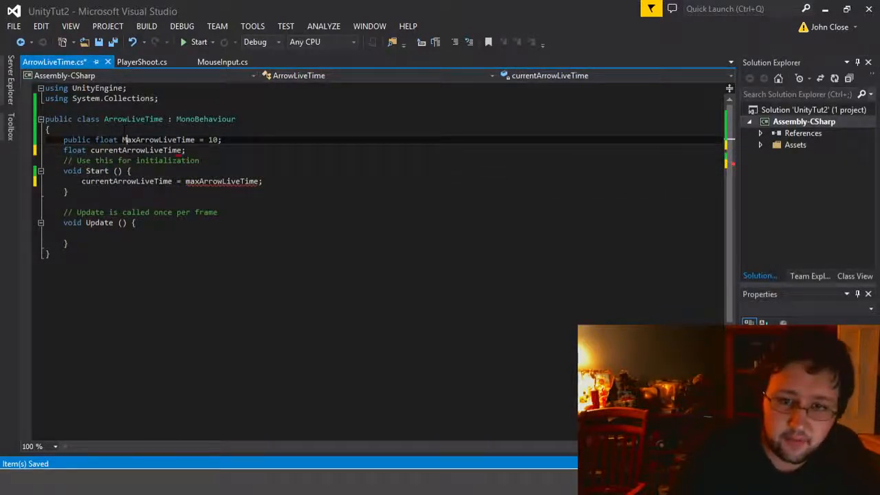
key("Down")
key("Down")
key("ctrl+s")
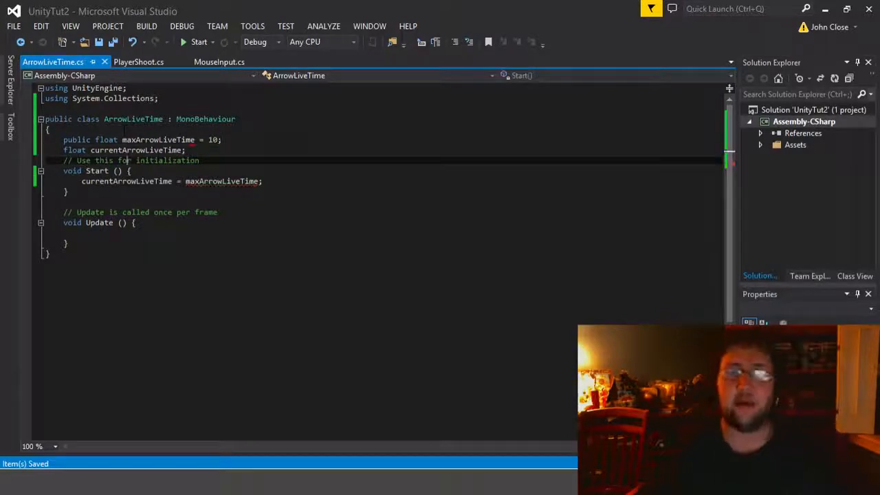
Step: Add currentArrowLiveTime -= Time.deltaTime; inside the Update method and save the script
key("Down")
key("Down")
key("Down")
key("Down")
key("Down")
key("Down")
key("Down")
key("Tab")
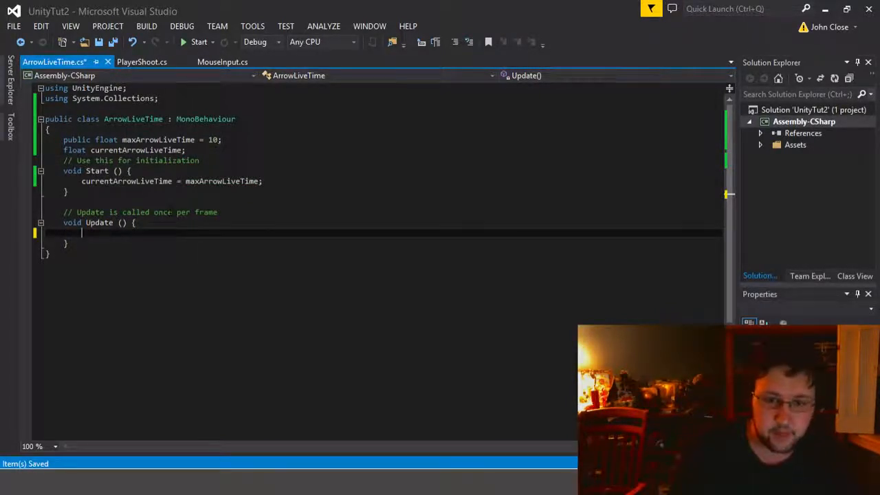
type("cur")
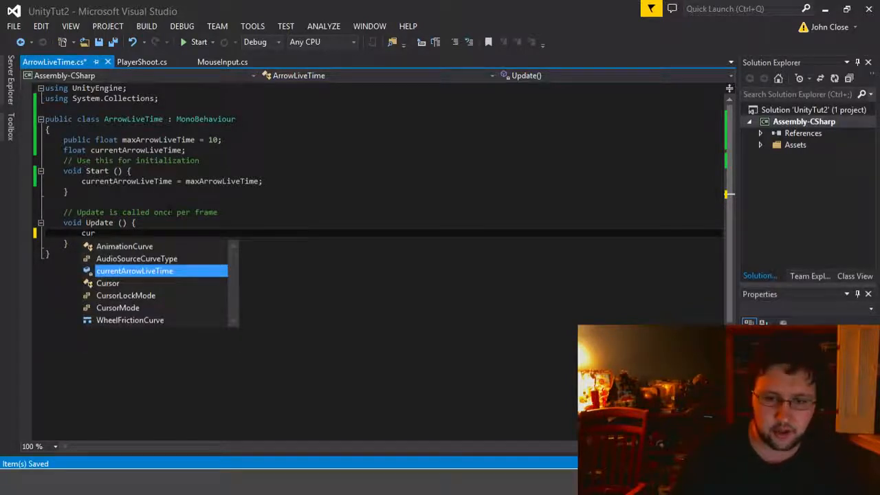
key("Tab")
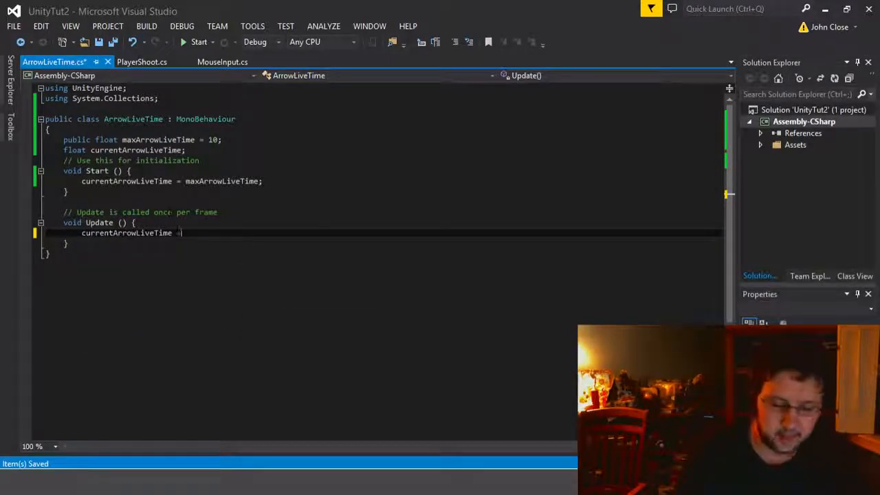
type("-= Time.")
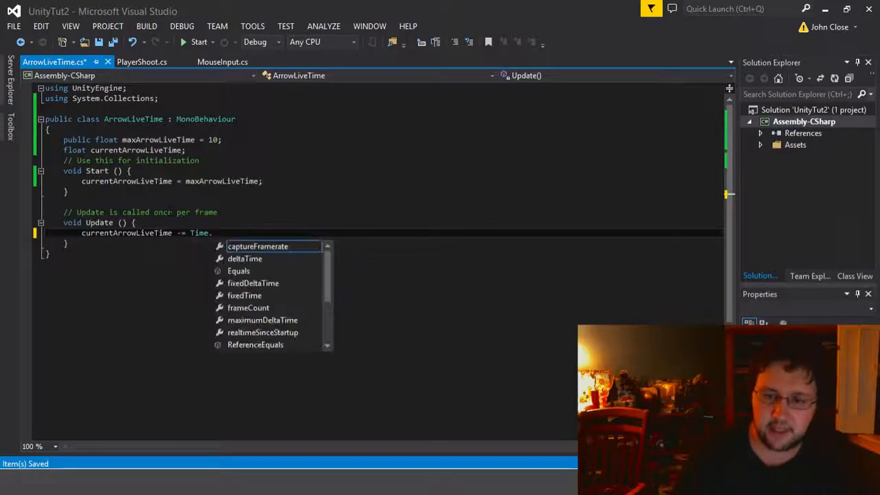
type("deltaTime;")
key("ctrl+s")
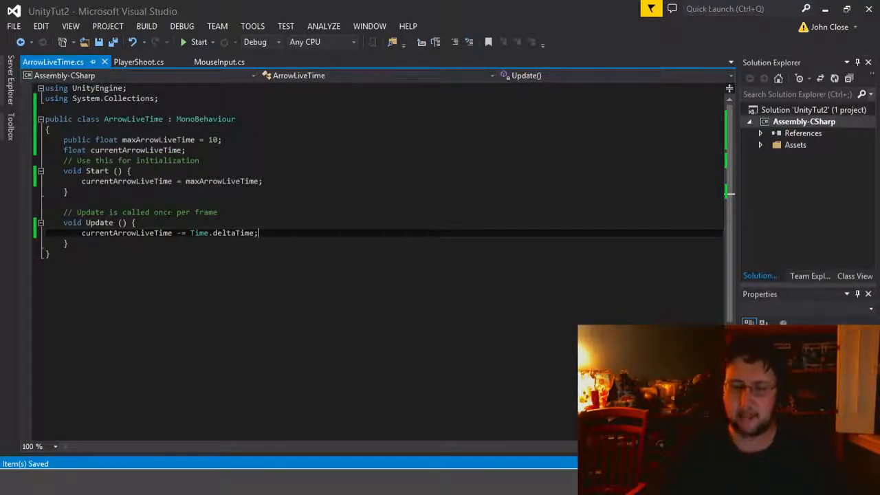
Step: Add an if(currentArrowLiveTime <= 0){ } block below the countdown line in the Update method
key("Return")
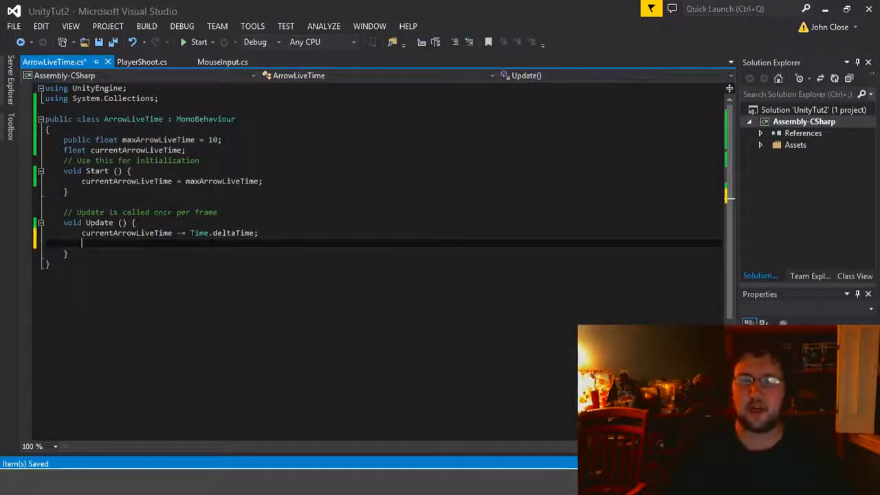
type("if(c)")
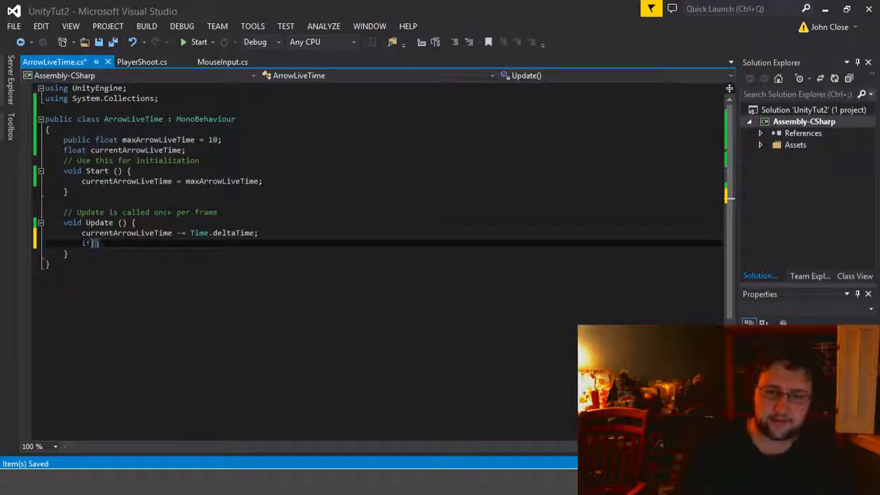
type("{")
key("Return")
key("Up")
key("Left")
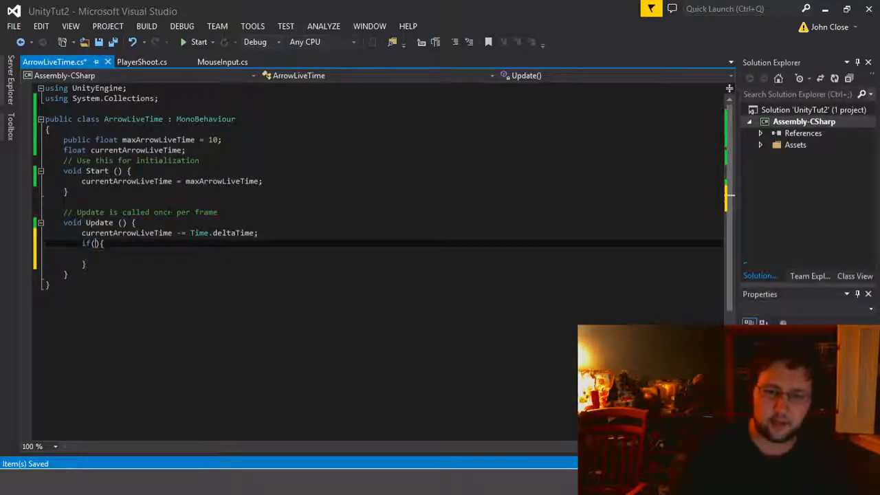
type("cu")
key("Tab")
key("Down")
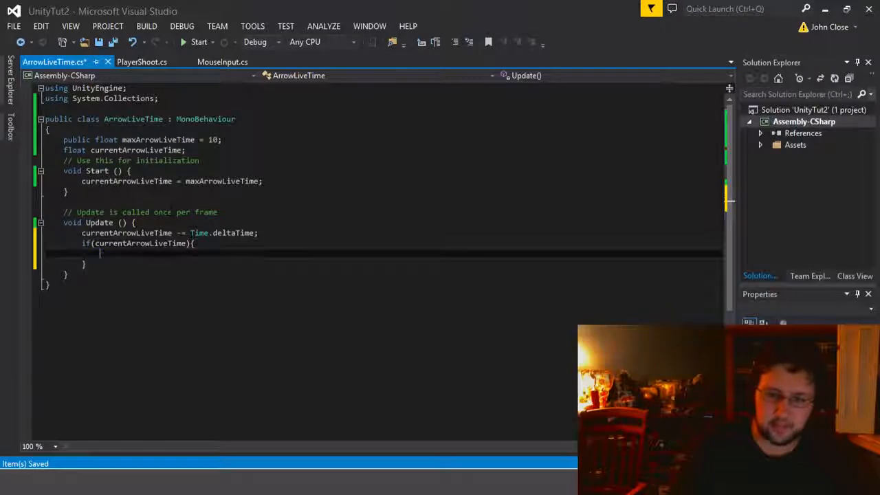
key("Up")
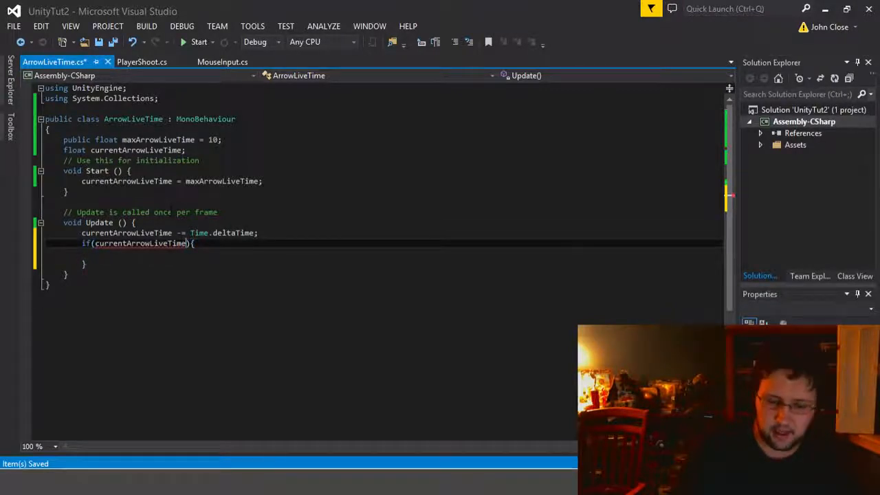
type("<= 0")
key("Down")
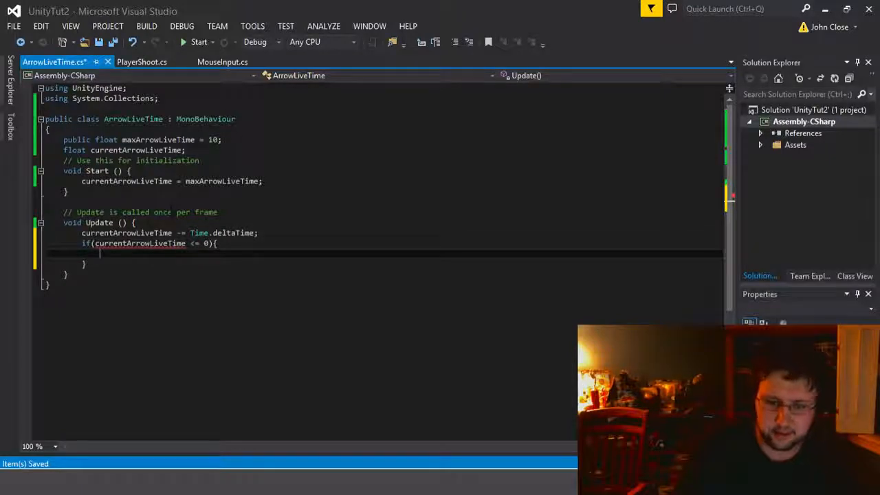
Step: Add Destroy(this.gameObject); inside the if block of the Update method and save the script
type("Destroy")
type("(")
type("this.")
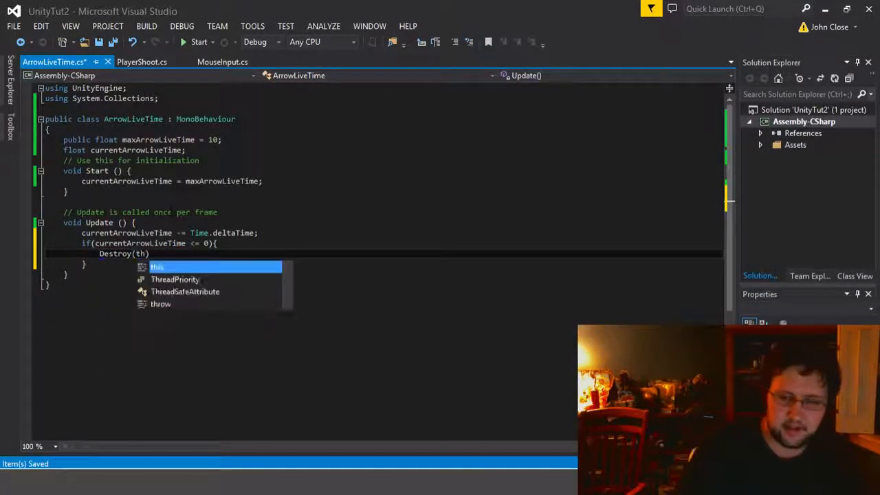
type("gameObject)")
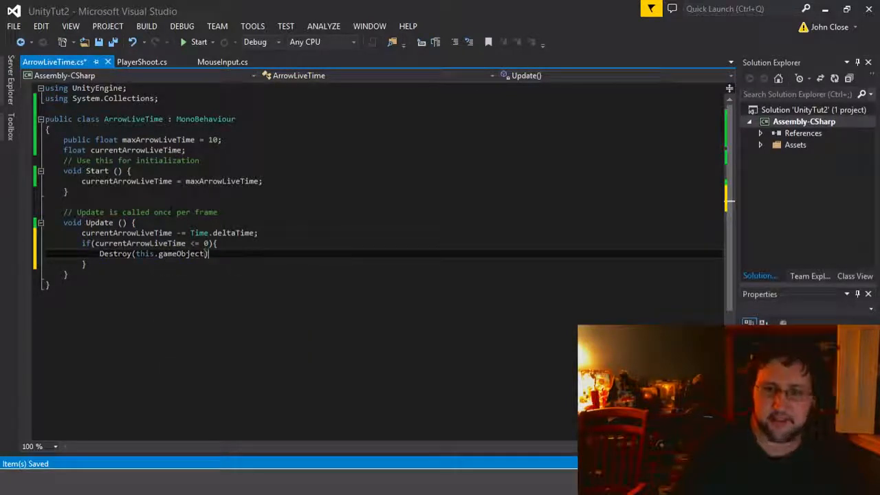
type(";")
key("ctrl+s")
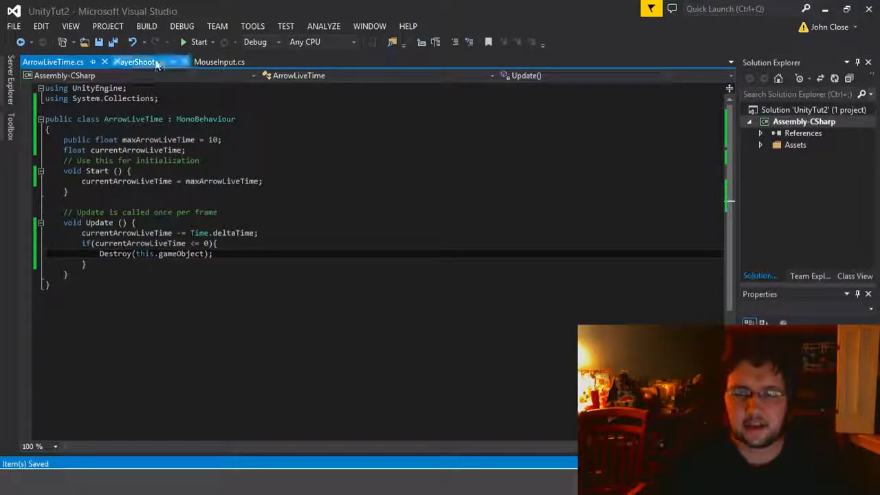
Step: Close ArrowLiveTime.cs and open the ArrowDamage script from the Scripts/Object folder in Unity
middle_click(54, 62)
key("alt+Tab")
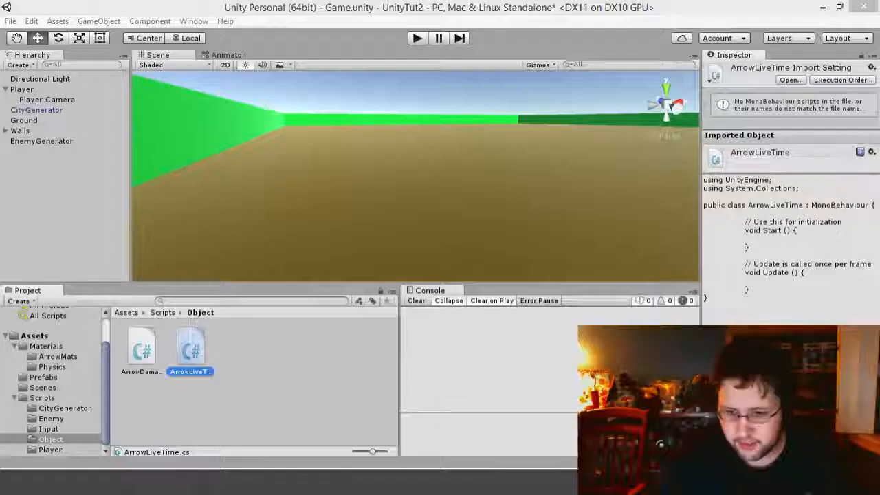
double_click(141, 352)
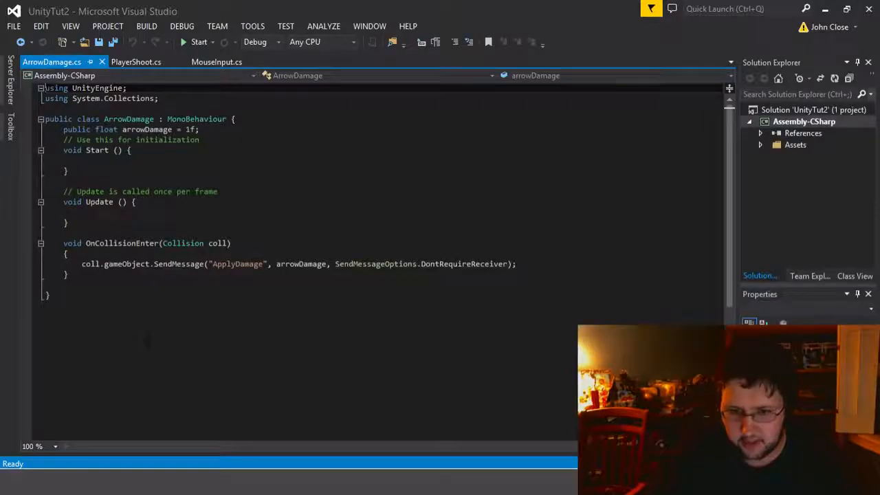
Step: Add an if(coll.gameObject.tag == 'Enemy'){ } block below the SendMessage line in OnCollisionEnter
left_click(177, 257)
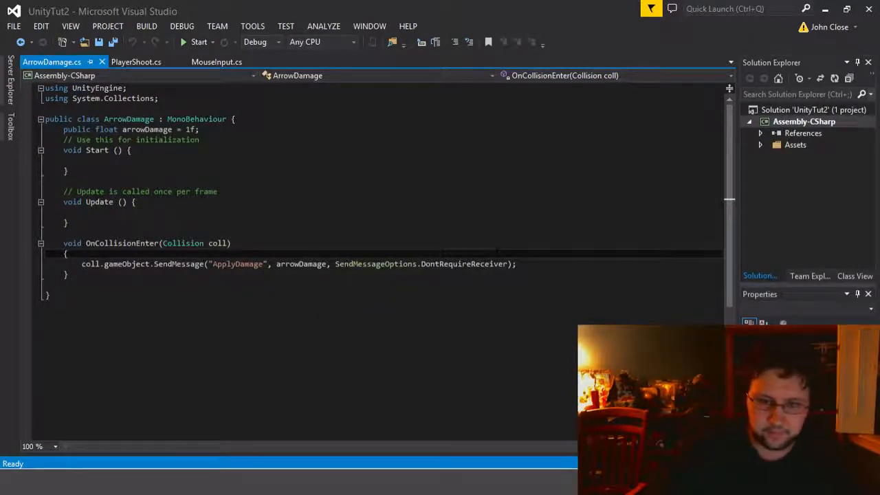
key("Down")
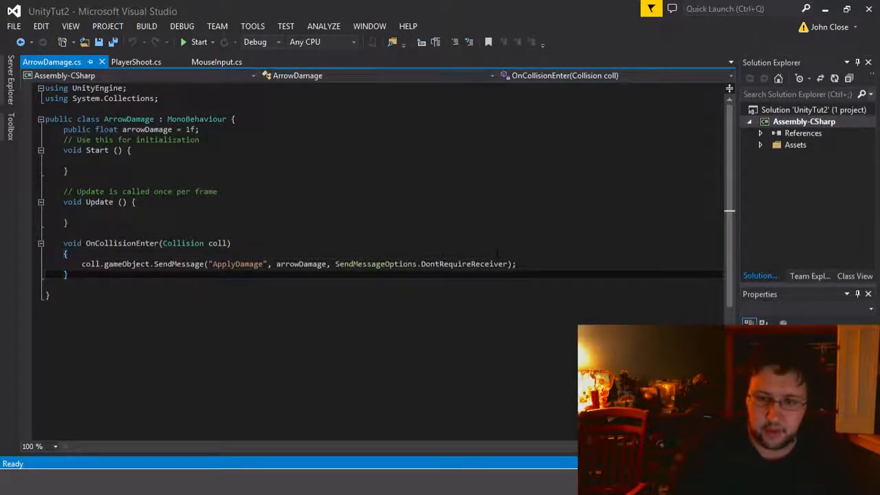
key("Return")
type("if(")
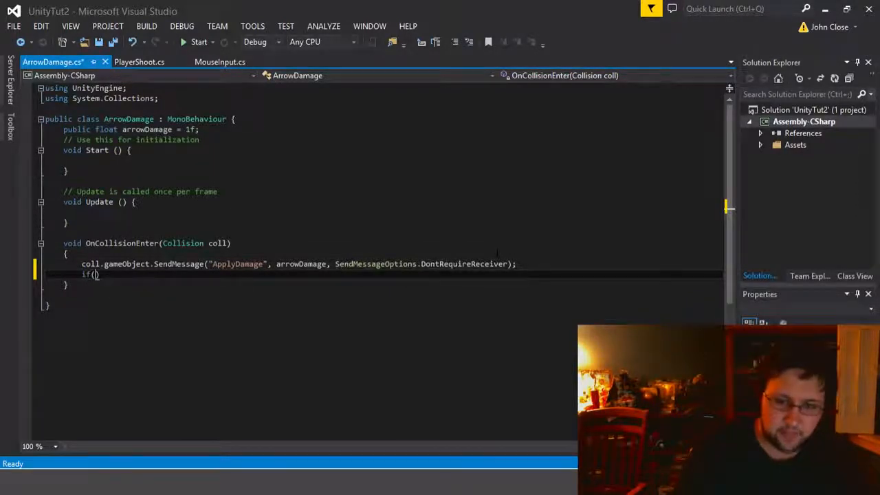
type("coll.gameObject")
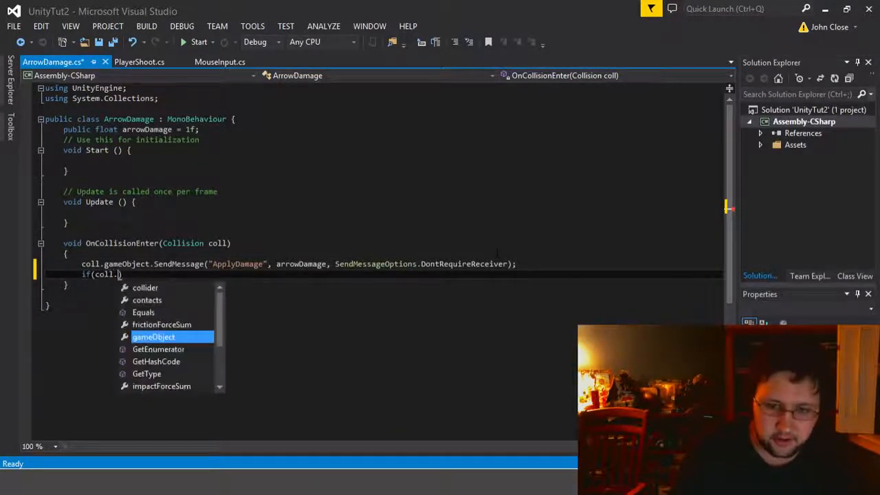
type(".ta")
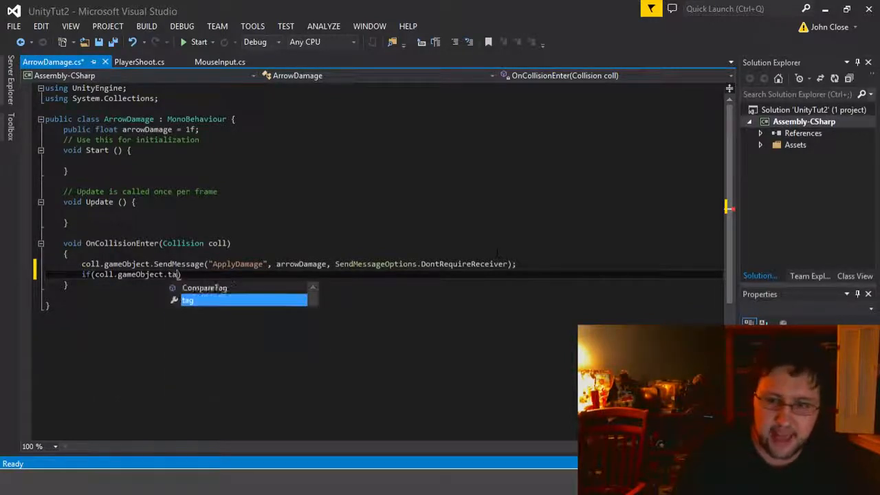
type("g ")
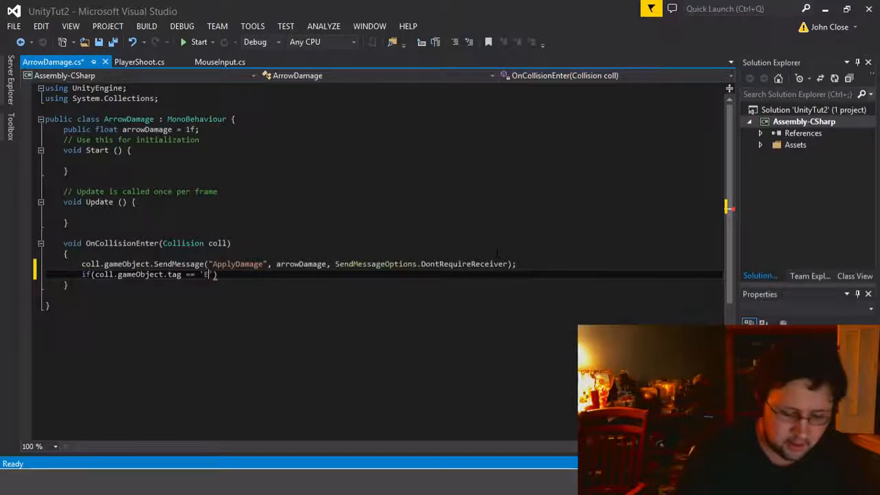
type("== 'Enemy'){")
key("Return")
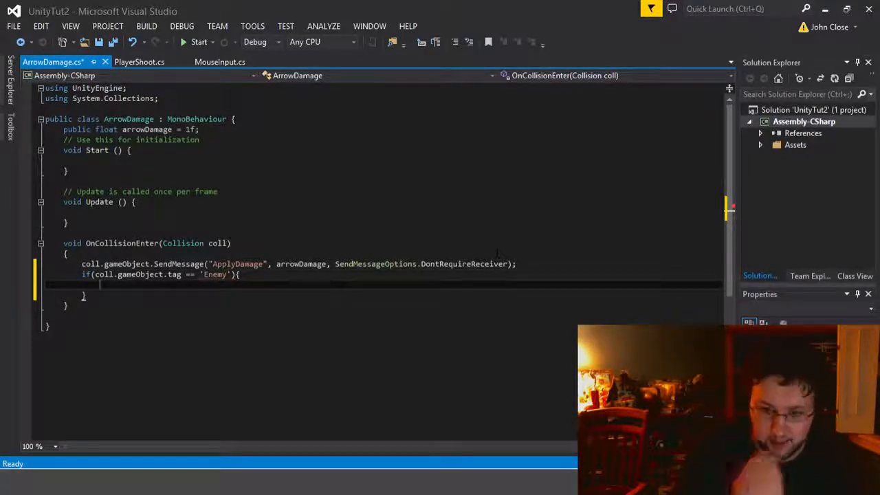
Step: Add Destroy(this.gameObject); inside the enemy tag check in OnCollisionEnter and save the script
type("Des")
key("Tab")
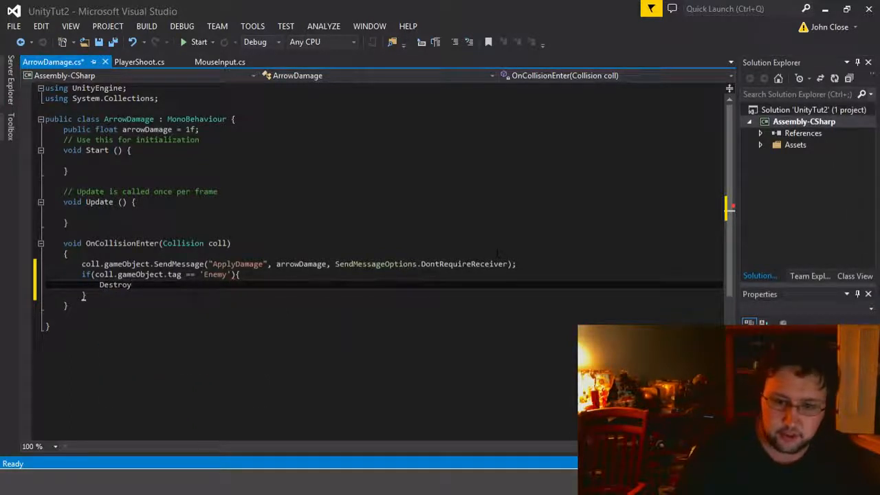
type("()")
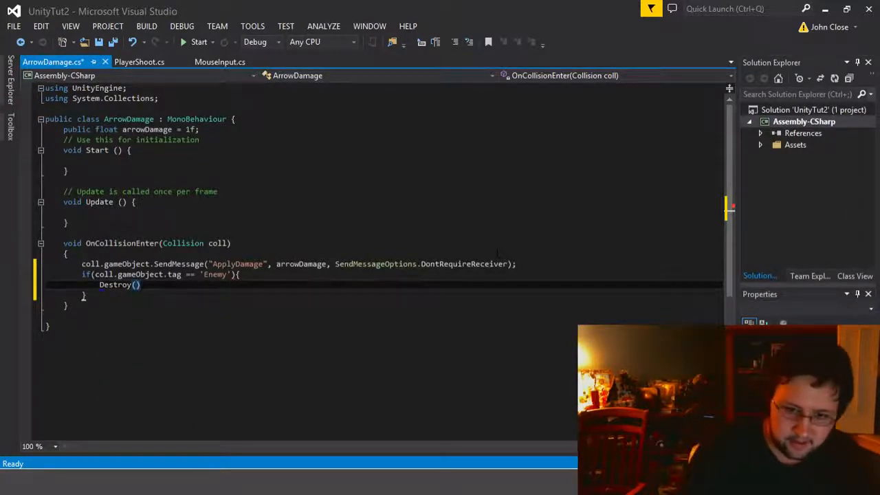
type("this.gameObject")
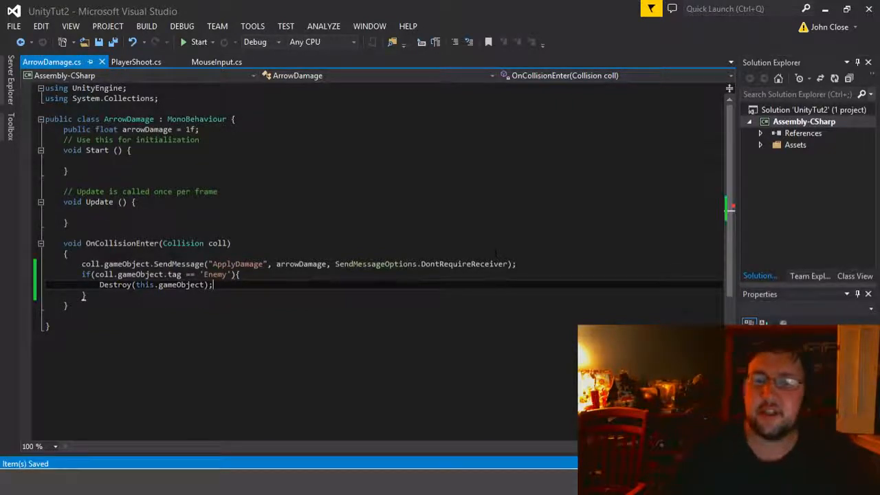
Step: Replace the single quotes around Enemy in the tag comparison with double quotes and save ArrowDamage.cs
left_click(201, 273)
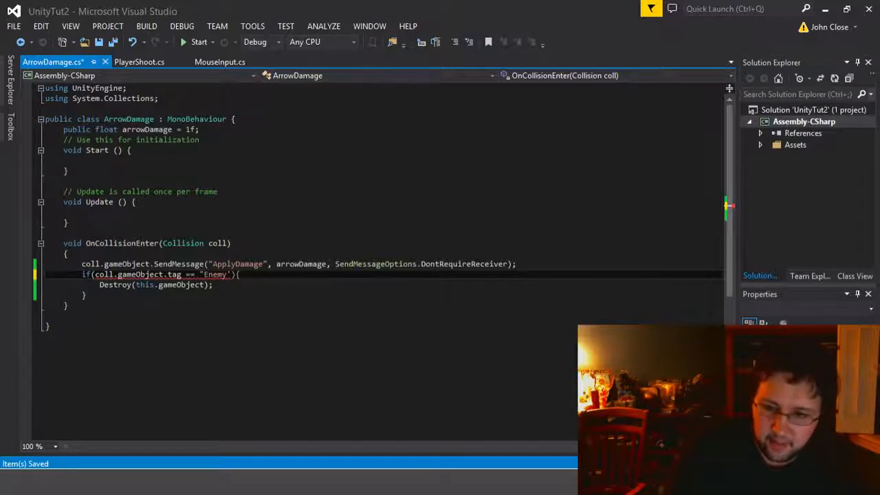
key("ctrl+s")
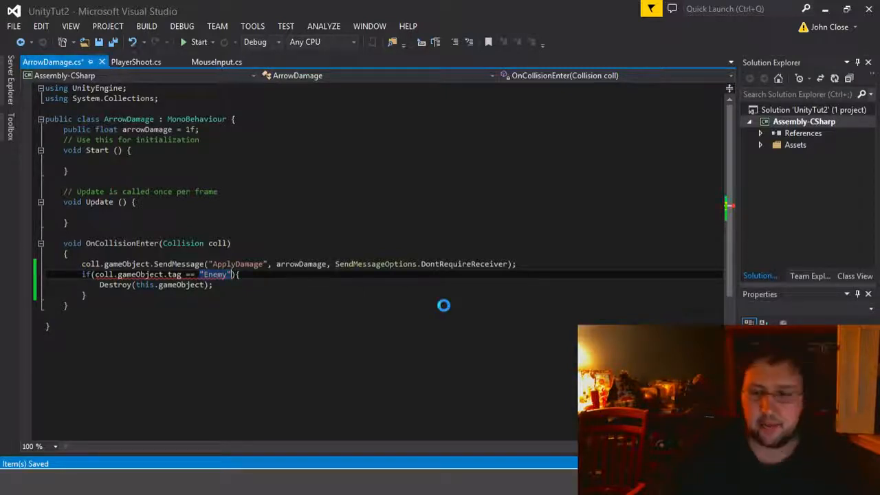
left_click(383, 302)
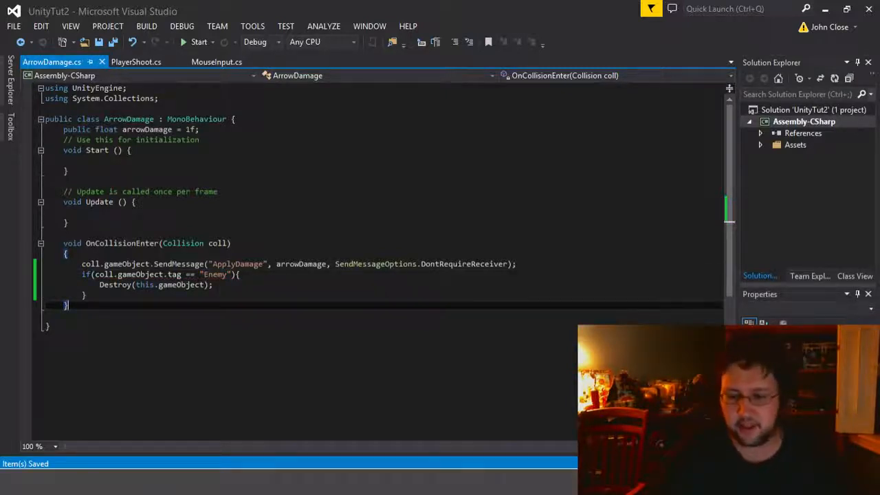
Step: Switch to Unity and, starting from the Enemy prefab's tag setting, create a new tag named Enemy
key("alt+Tab")
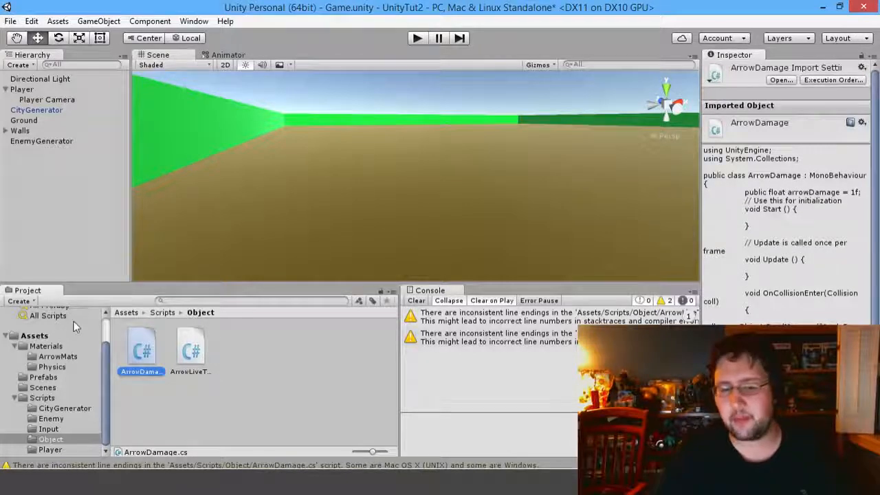
left_click(42, 378)
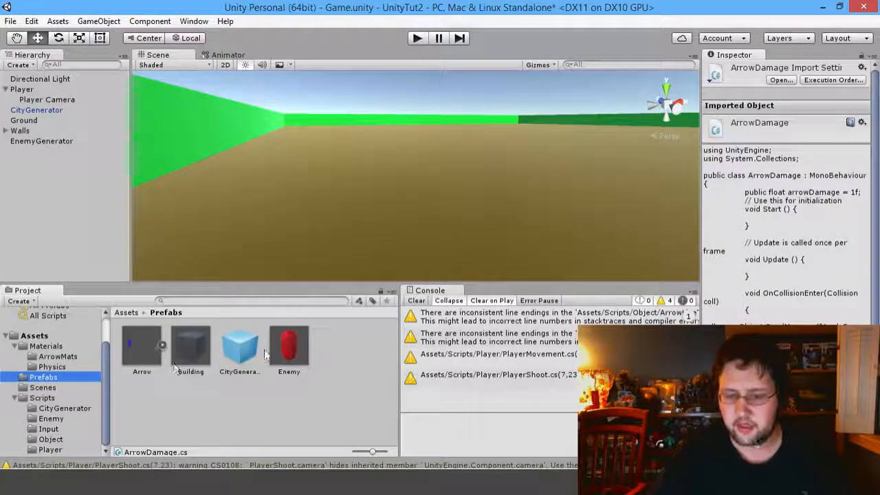
left_click(288, 347)
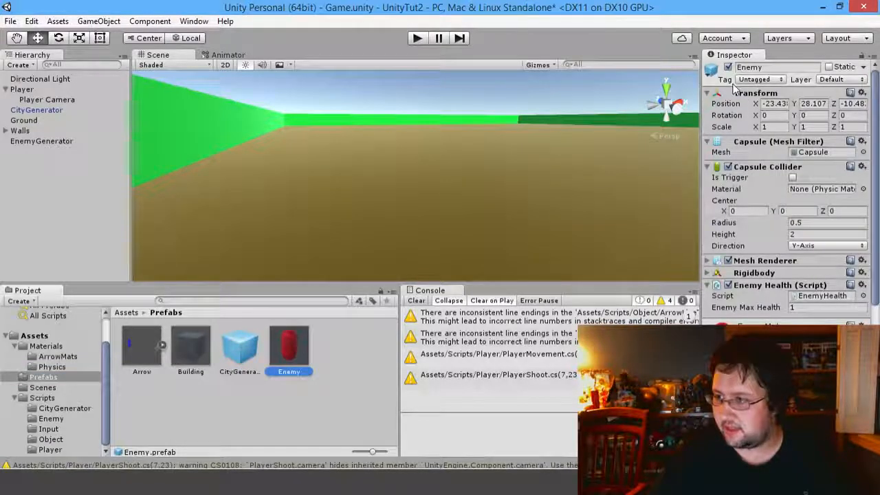
left_click(753, 80)
left_click(771, 198)
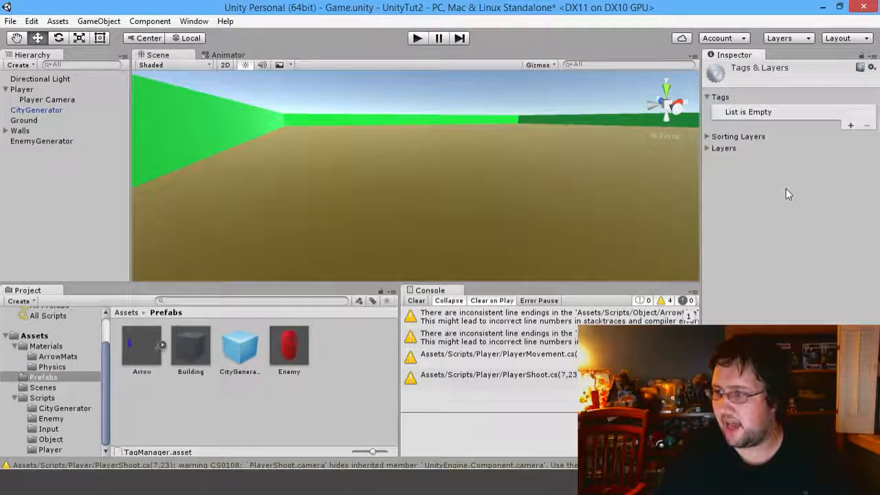
left_click(852, 125)
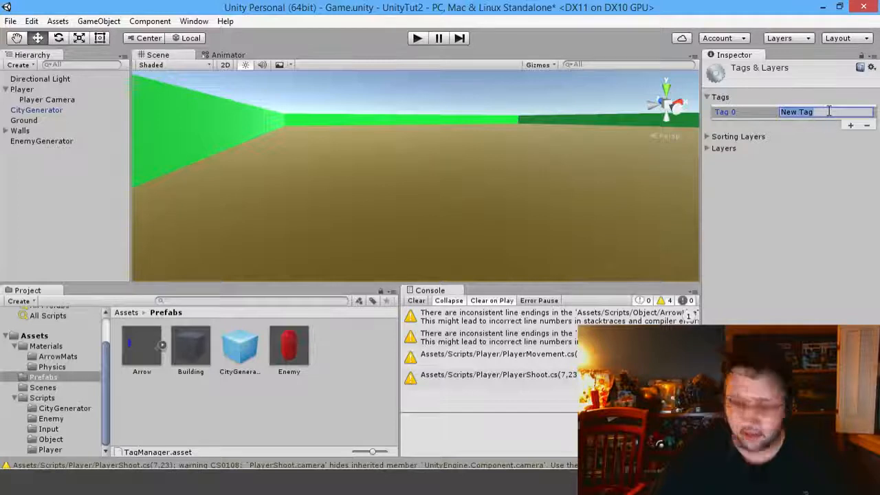
type("Enemy")
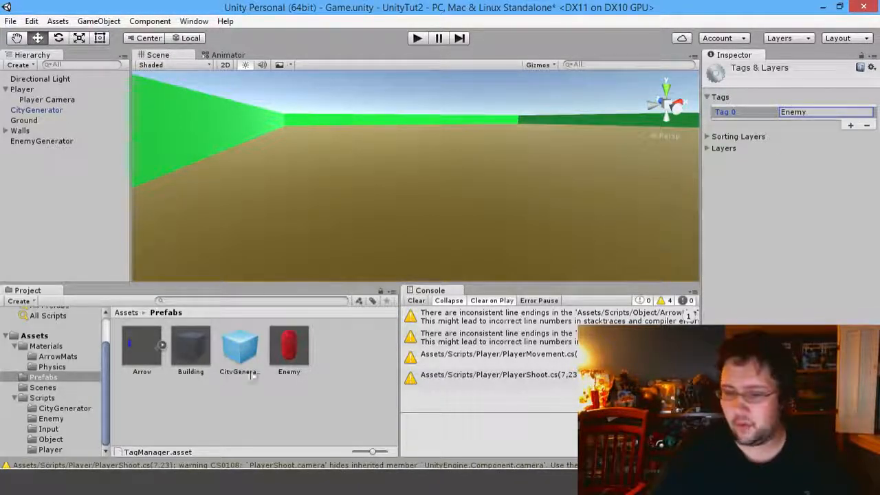
Step: Assign the Enemy tag to the Enemy prefab
left_click(287, 350)
left_click(759, 80)
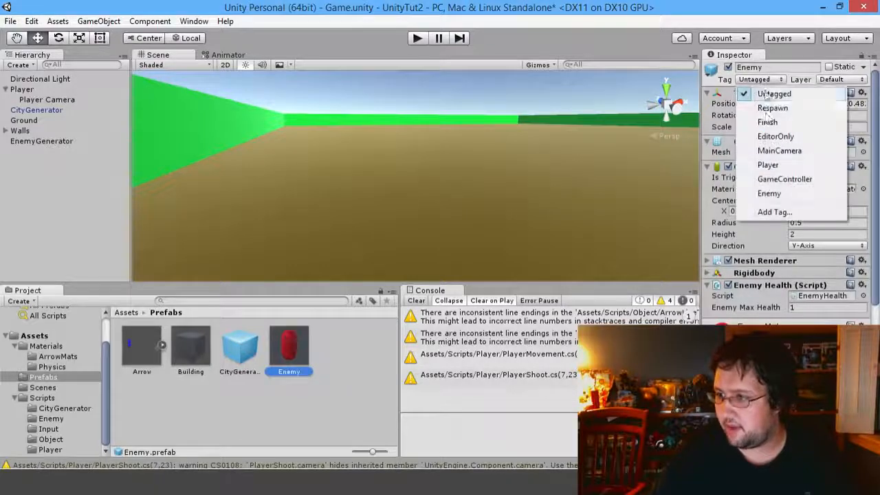
Step: Tag the Enemy prefab as Enemy and run the game with the floating Game window placed over the editor
left_click(764, 193)
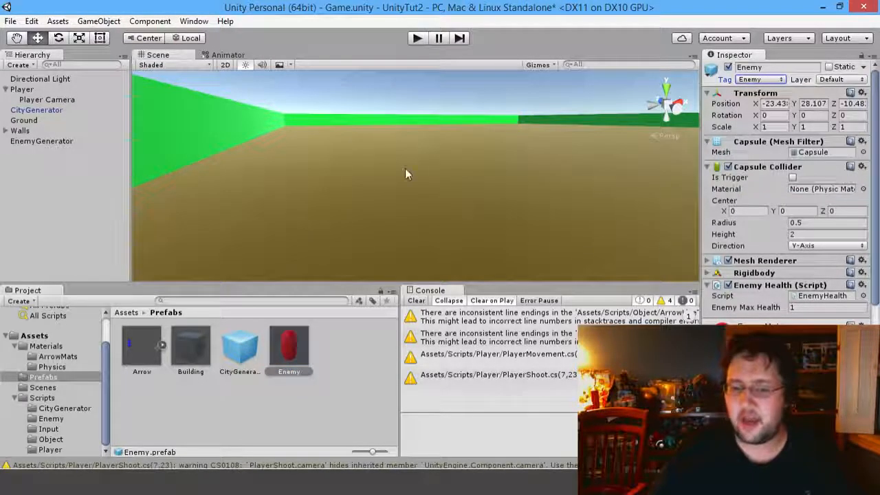
left_click(417, 38)
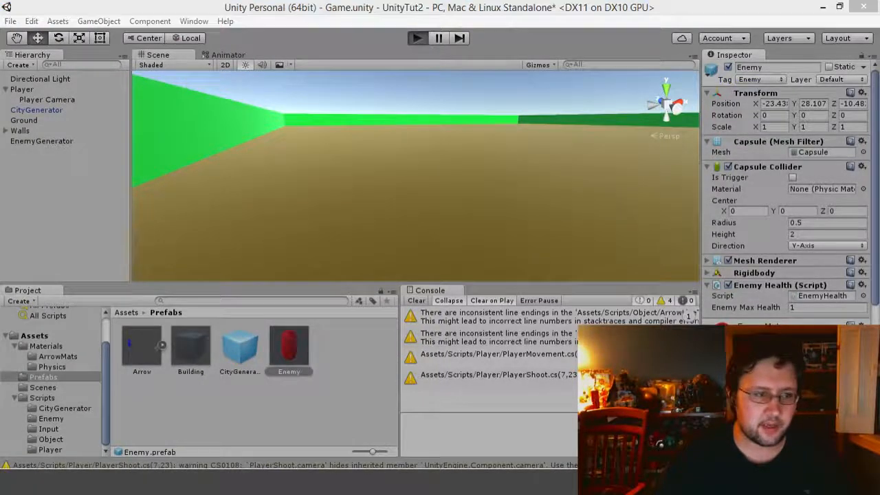
left_click_drag(366, 56, 367, 49)
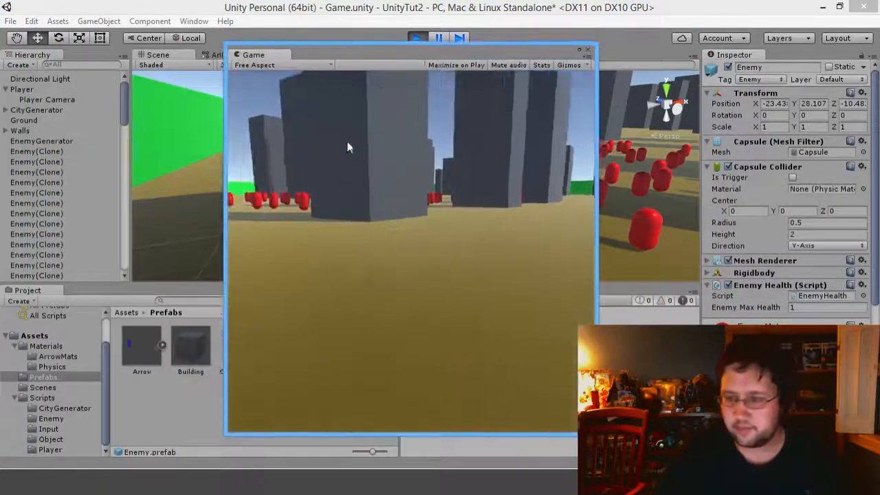
Step: Walk up to the red enemies, fire a series of arrows to test shooting, and stop play mode
key("a")
key("w")
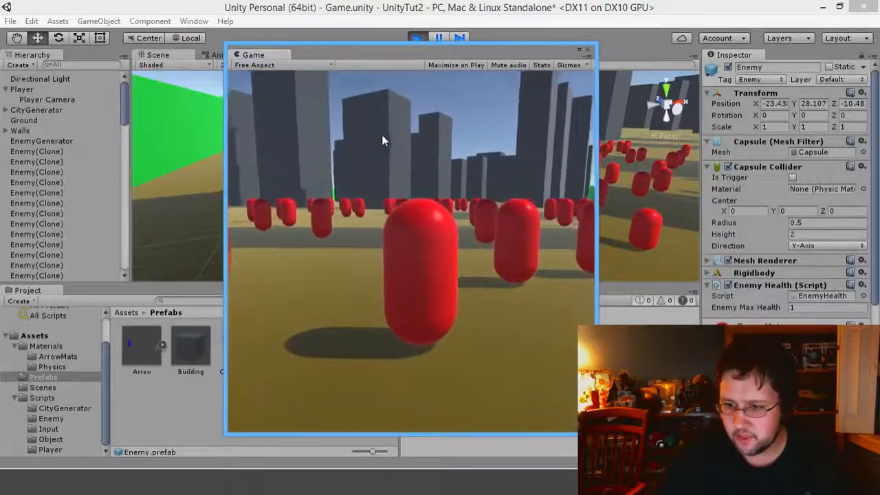
left_click(383, 134)
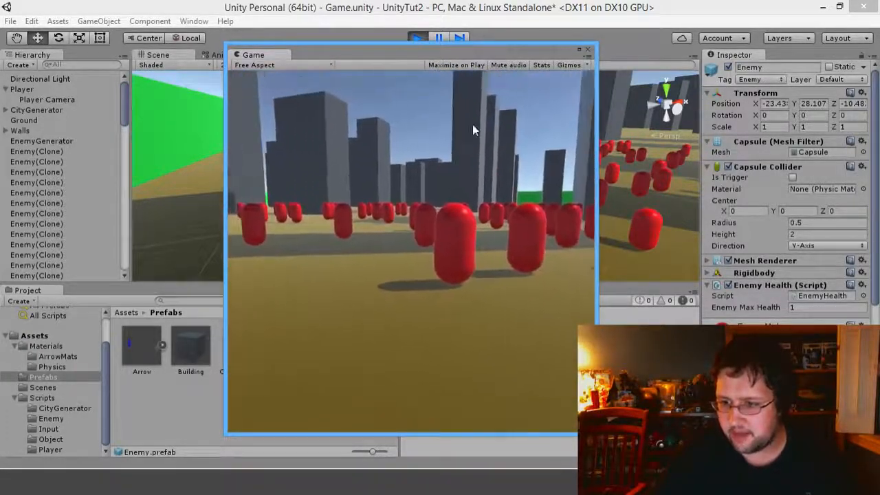
left_click(518, 109)
left_click(467, 182)
left_click(428, 221)
left_click(417, 233)
left_click(425, 233)
left_click(391, 235)
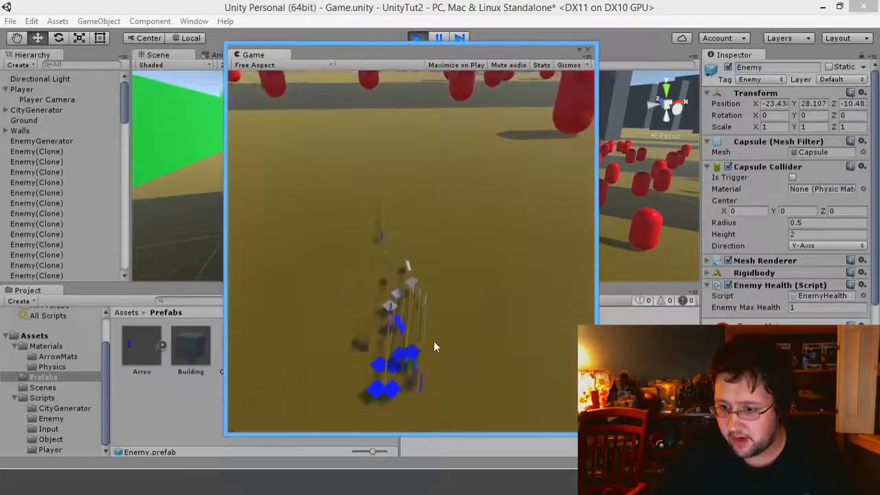
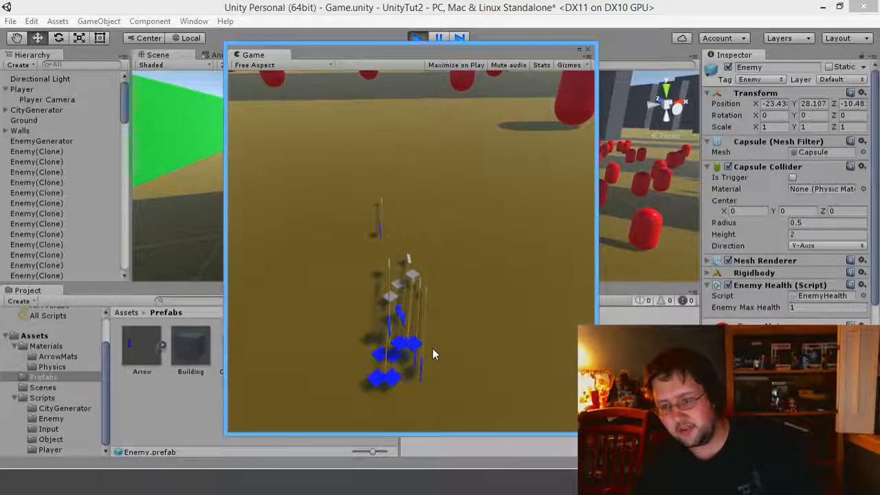
left_click(439, 38)
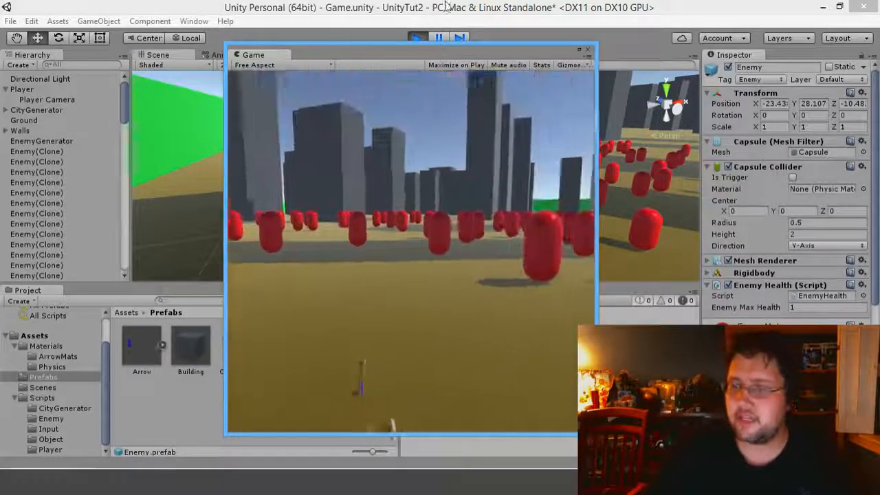
left_click(418, 38)
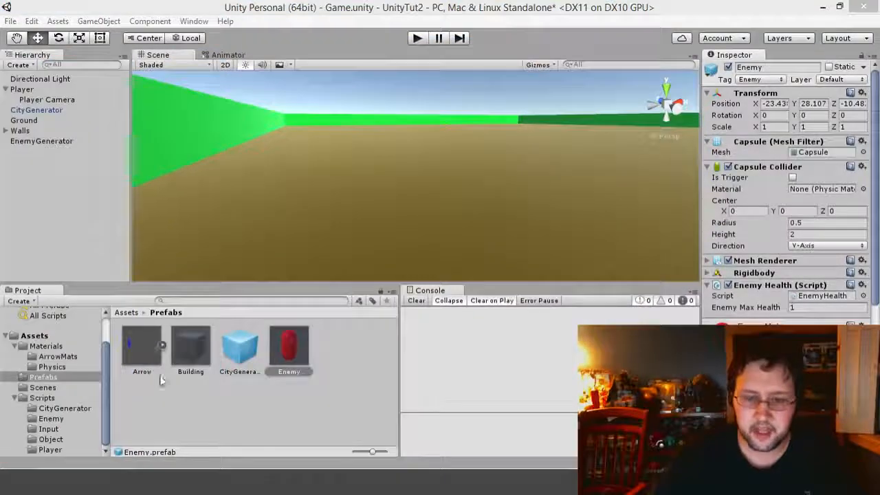
Step: Add the Arrow Live Time script component to the Arrow prefab
left_click(142, 347)
left_click(42, 397)
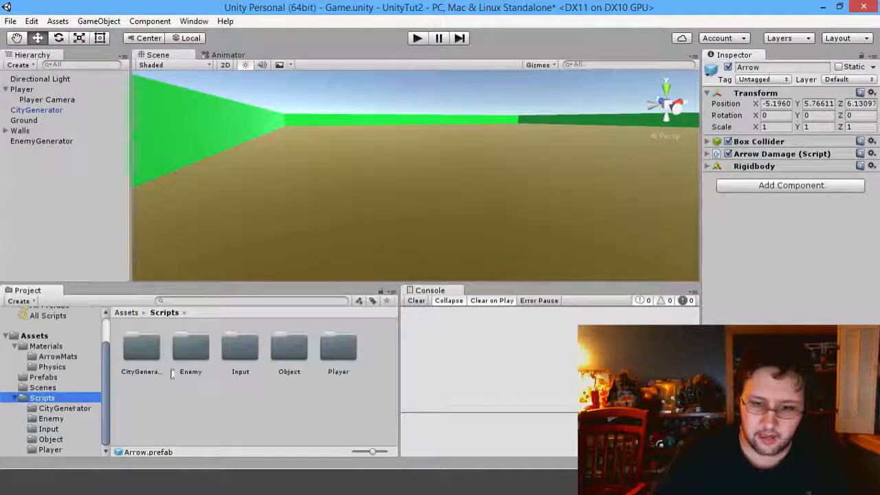
left_click(290, 349)
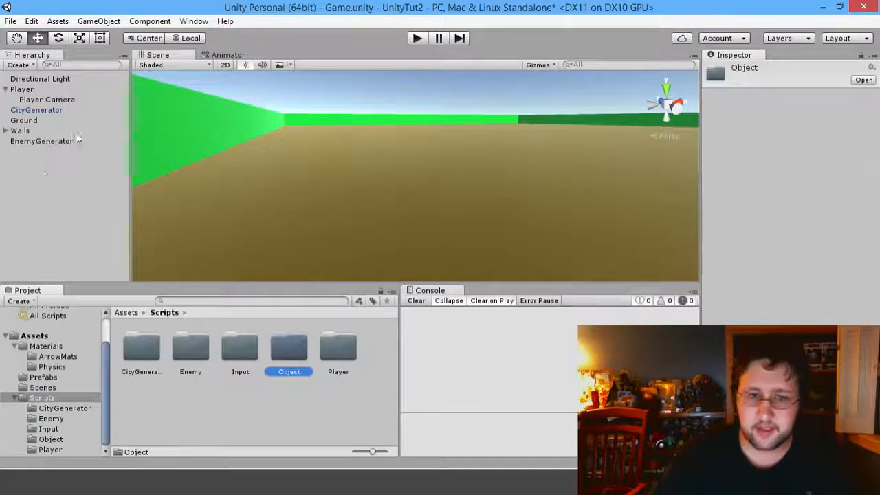
left_click(40, 378)
left_click(51, 366)
left_click(46, 378)
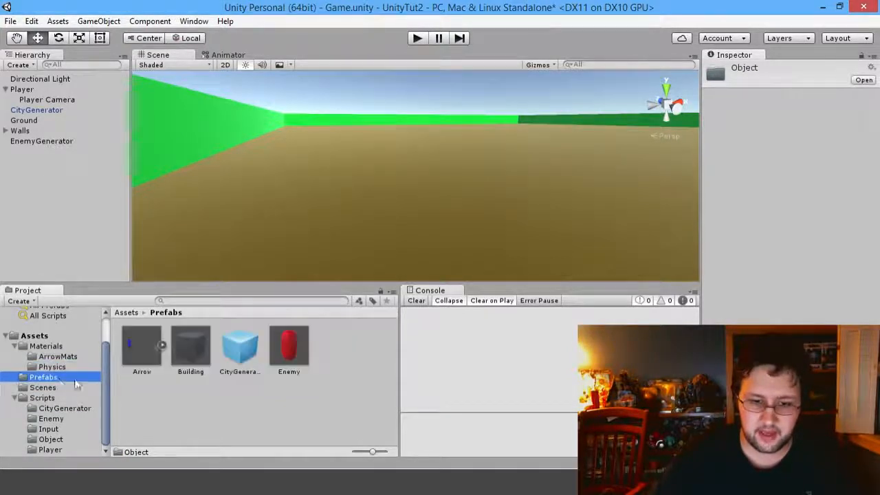
left_click(153, 360)
left_click(794, 186)
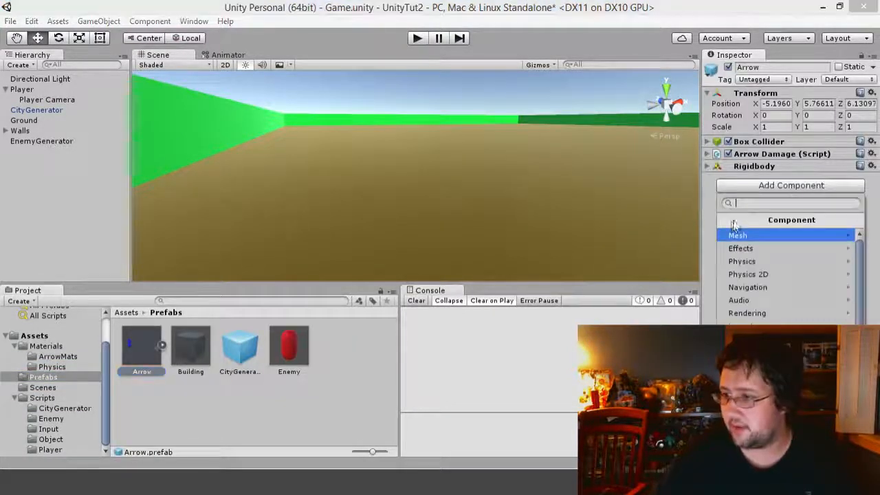
left_click(783, 319)
left_click(777, 247)
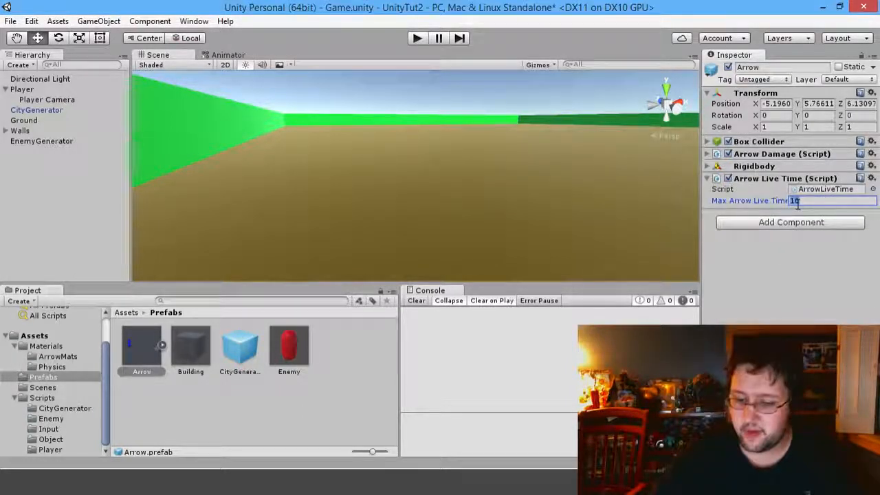
Step: Run the game in the floating Game window, walk toward the enemies and fire arrows at the ground to test their lifetime
left_click(420, 38)
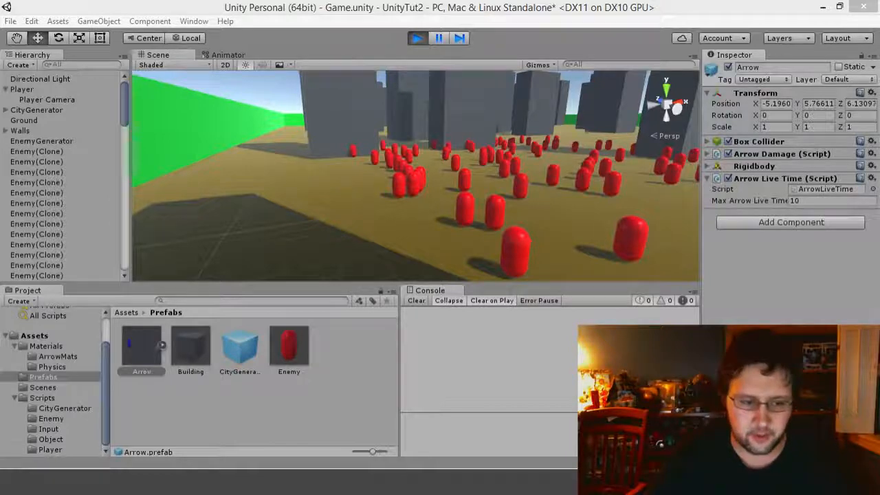
left_click_drag(879, 21, 352, 53)
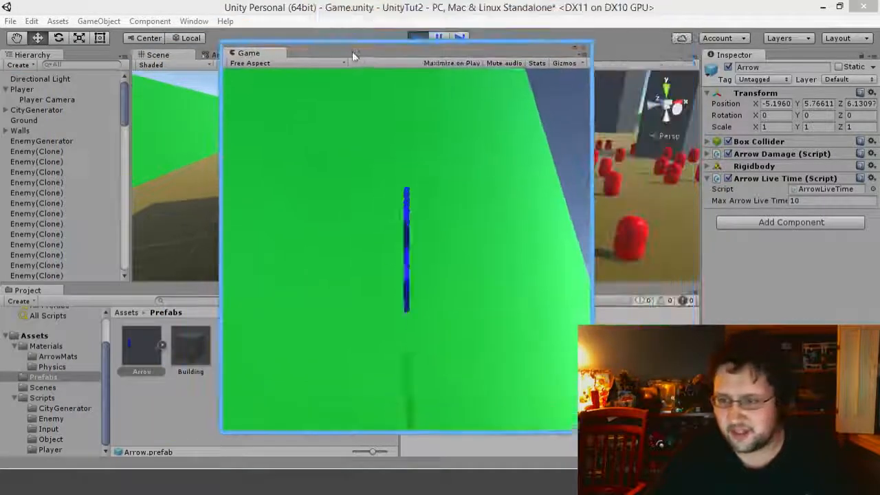
key("w")
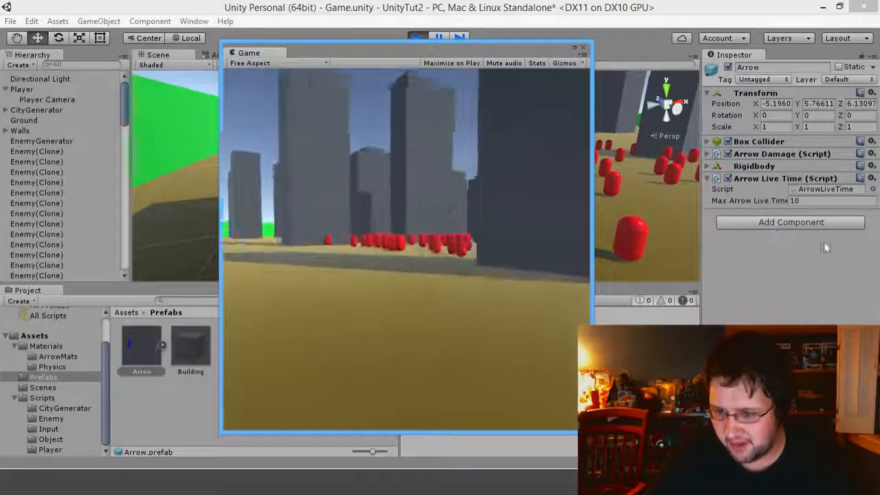
key("w")
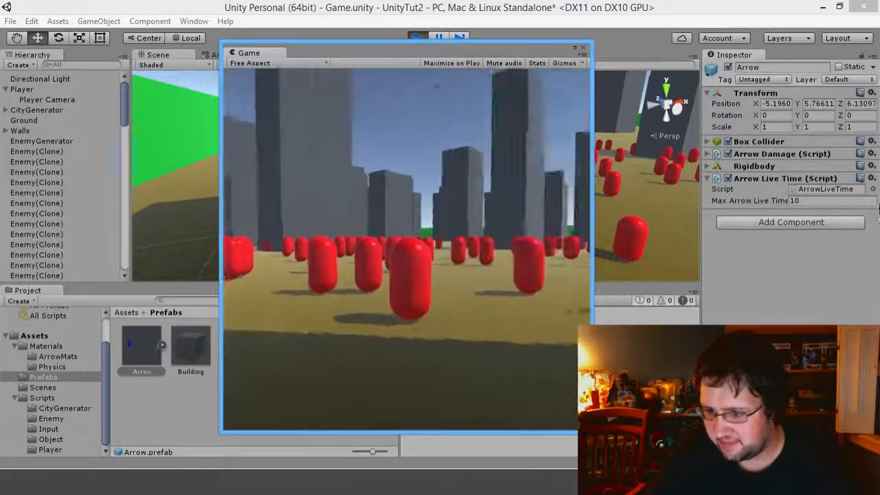
key("w")
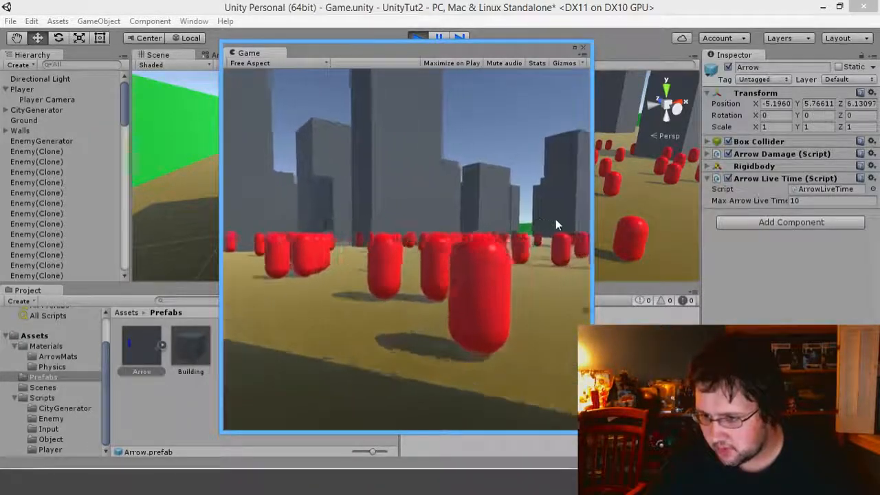
left_click(414, 248)
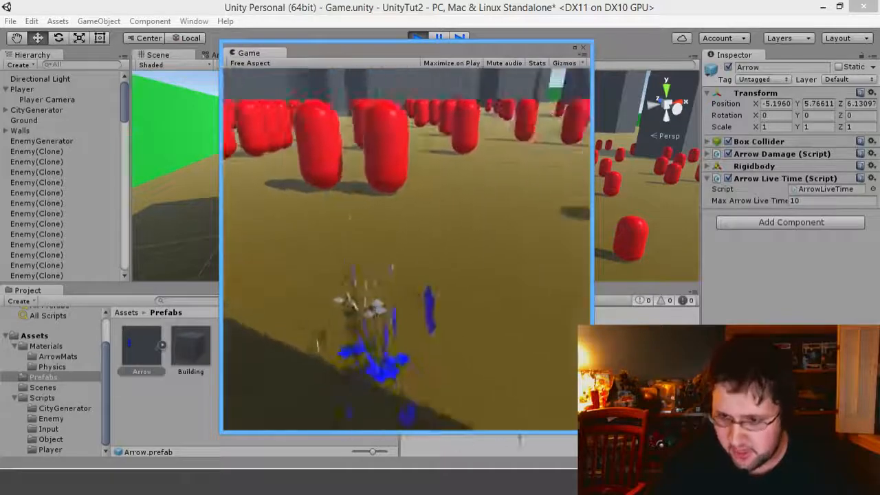
Step: Move on through the city and shoot arrows at several enemies to test the hits
key("d")
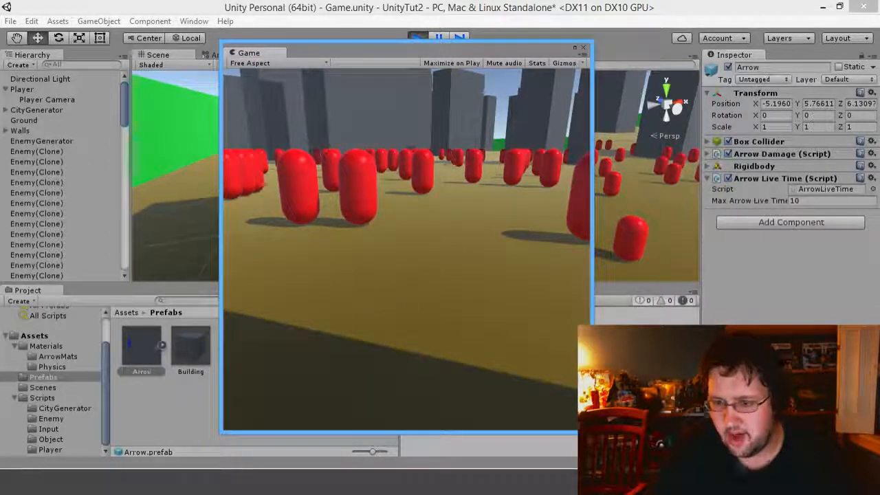
key("w")
left_click(433, 166)
left_click(535, 164)
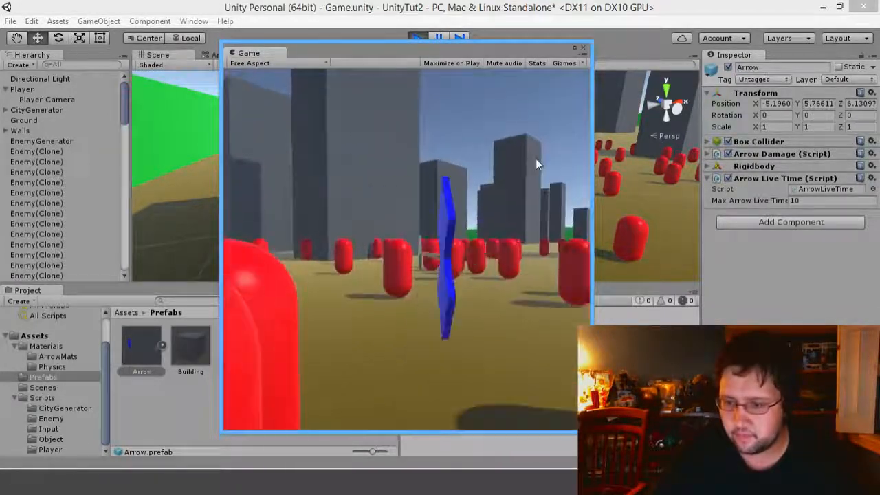
left_click(461, 176)
left_click(318, 236)
left_click(379, 231)
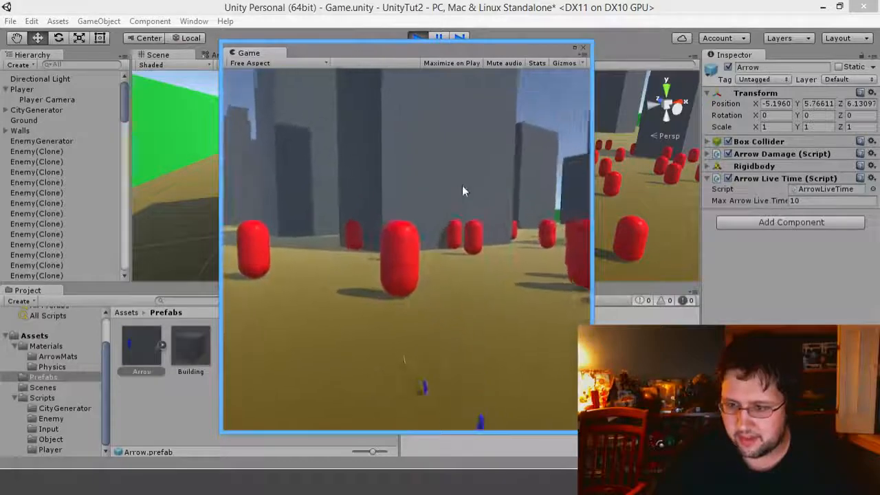
left_click(493, 173)
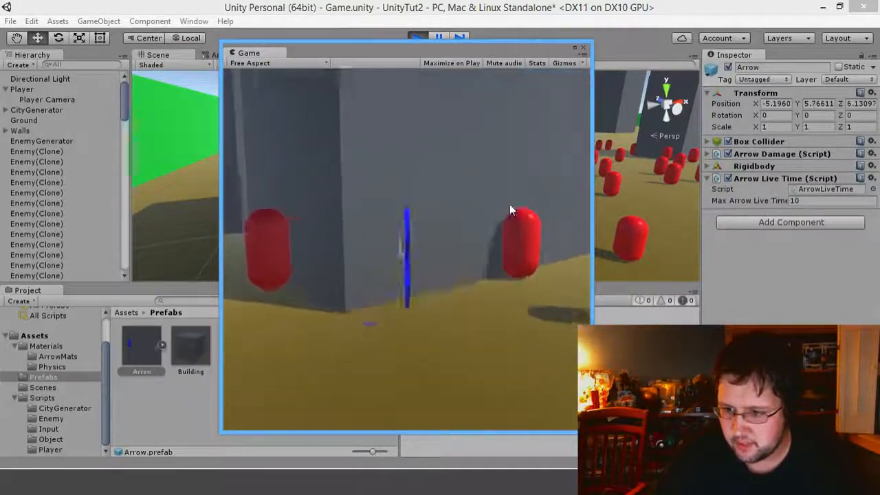
Step: Widen the Game window and shoot arrows at the cluster of enemies while moving forward and back
left_click_drag(591, 206, 754, 227)
key("s")
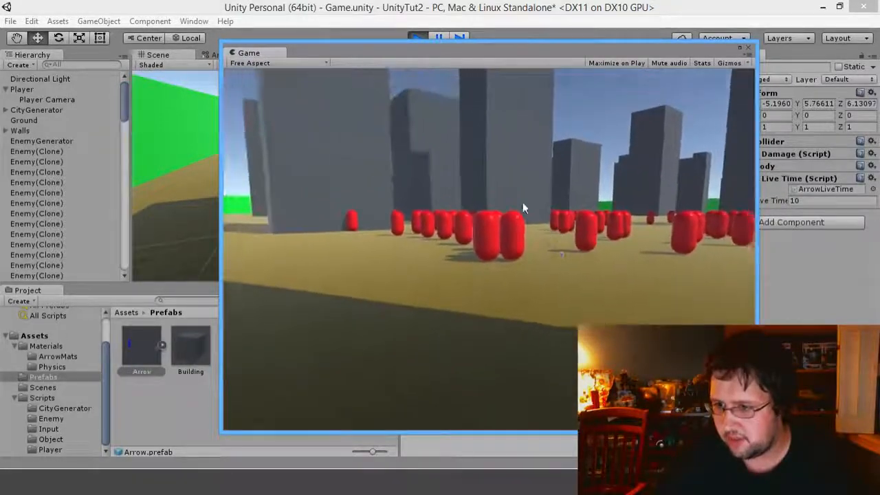
key("w")
left_click(508, 190)
left_click(468, 196)
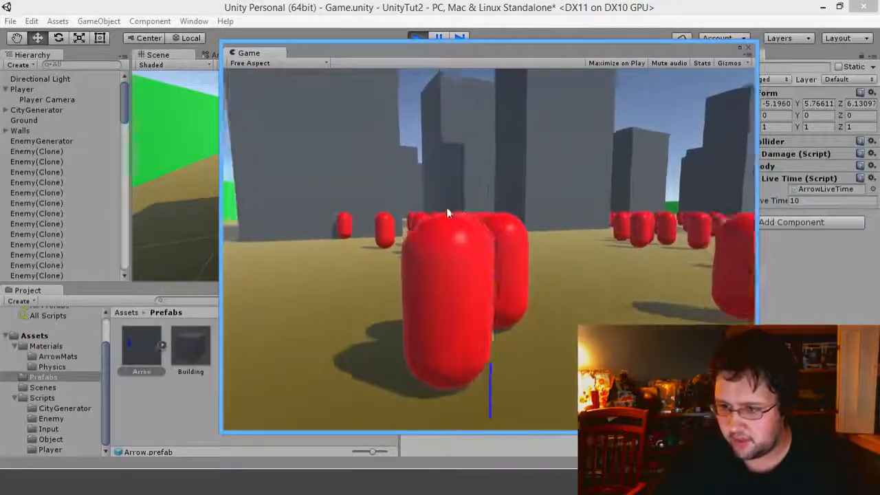
left_click(470, 218)
left_click(483, 222)
key("s")
left_click(467, 220)
left_click(417, 224)
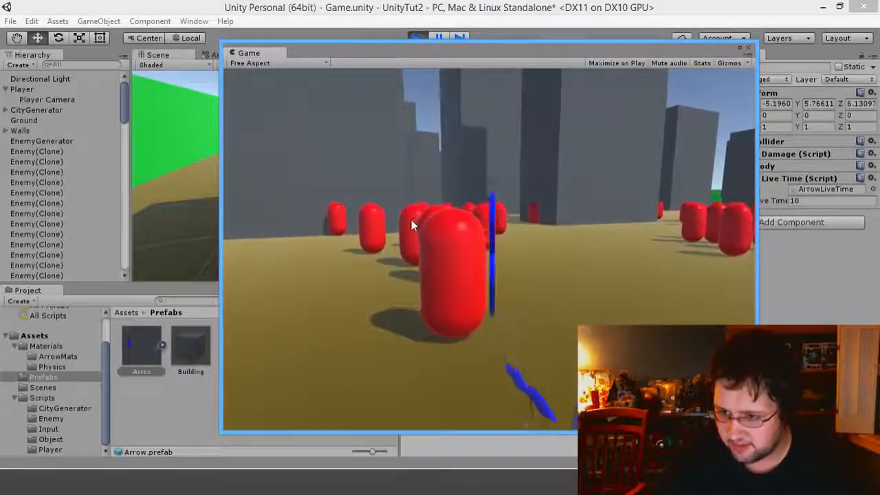
left_click(407, 222)
left_click(372, 226)
left_click(309, 232)
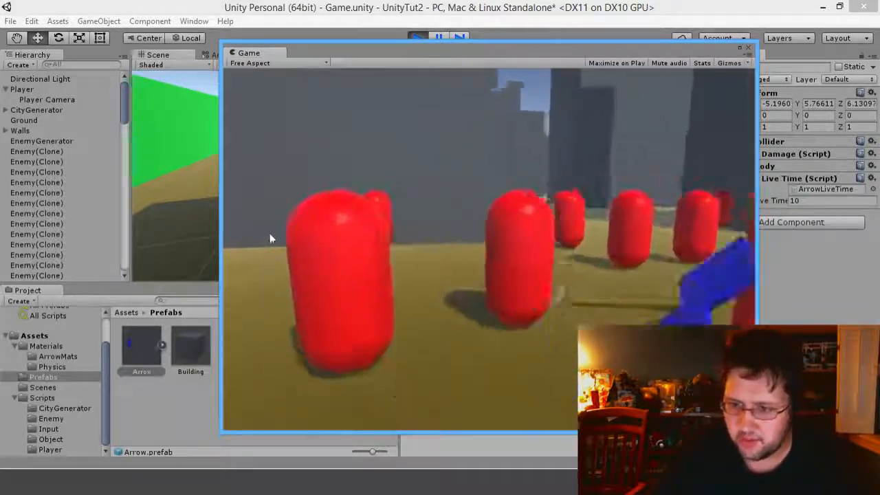
Step: Turn between the buildings and keep shooting arrows at the remaining nearby enemies
left_click(526, 235)
left_click(375, 247)
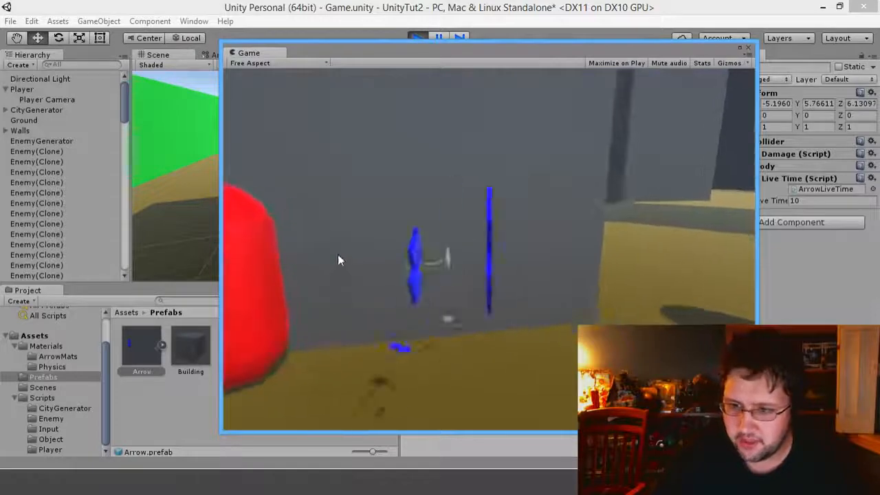
left_click(522, 264)
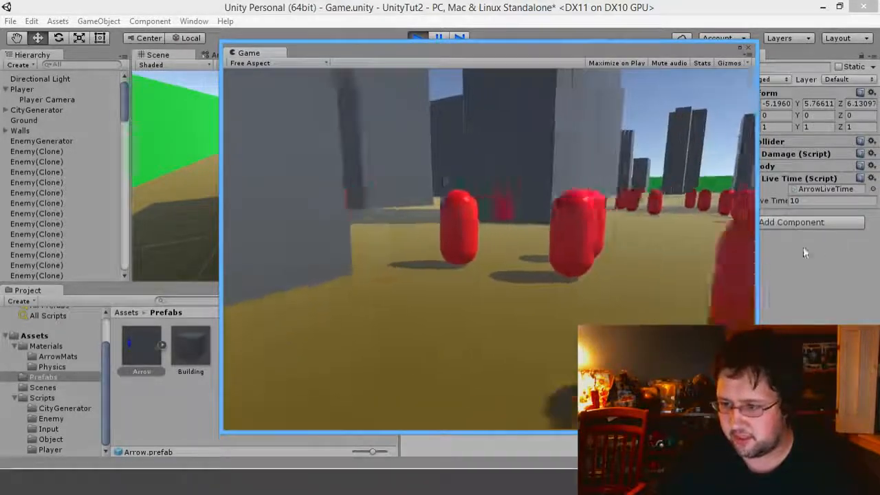
left_click(592, 232)
left_click(591, 243)
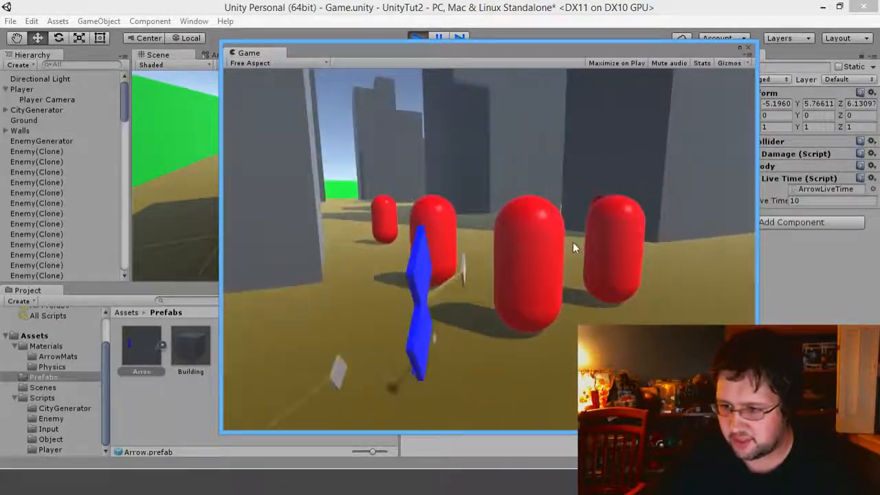
left_click(592, 252)
left_click(593, 255)
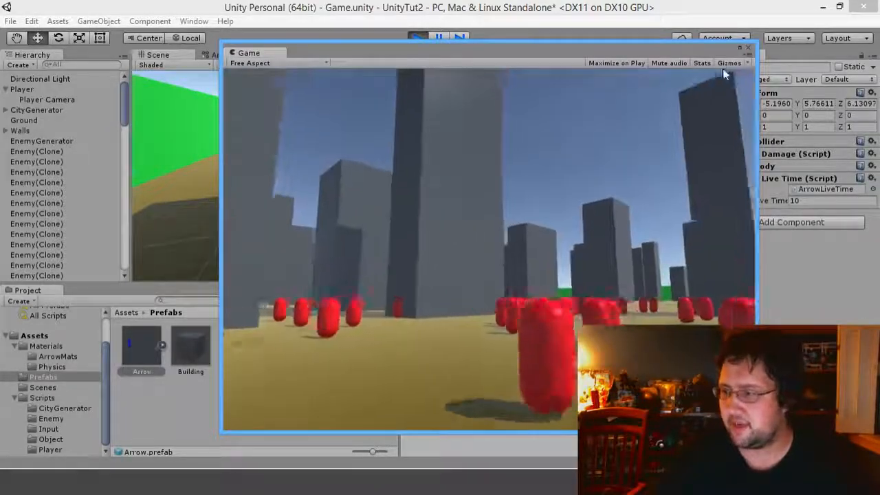
left_click(636, 219)
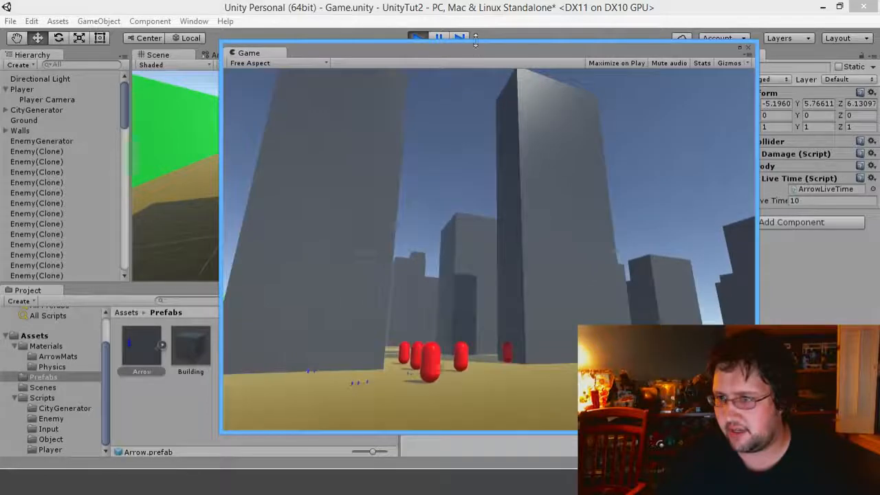
Step: Move the Game window off the editor and stop play mode
left_click_drag(396, 53, 0, 123)
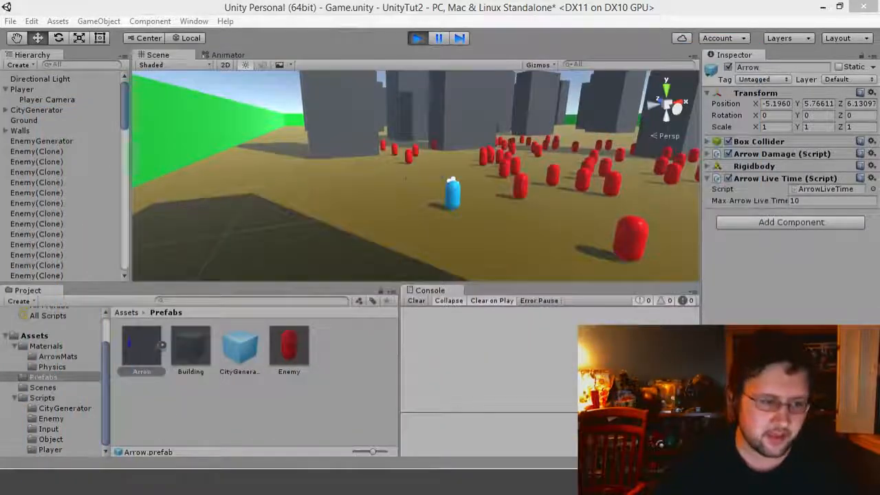
left_click(415, 39)
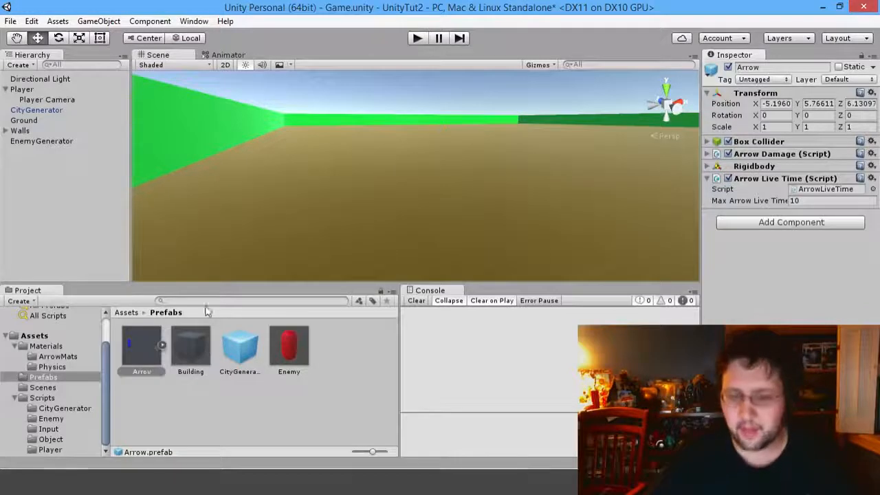
Step: Create an empty game object at the top level of the scene and name it Bow
left_click(137, 351)
left_click(275, 353)
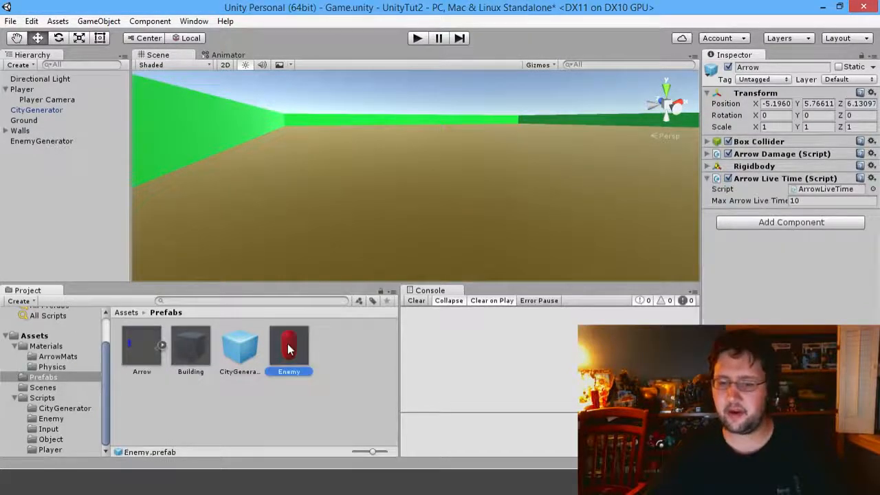
left_click(60, 184)
right_click(53, 205)
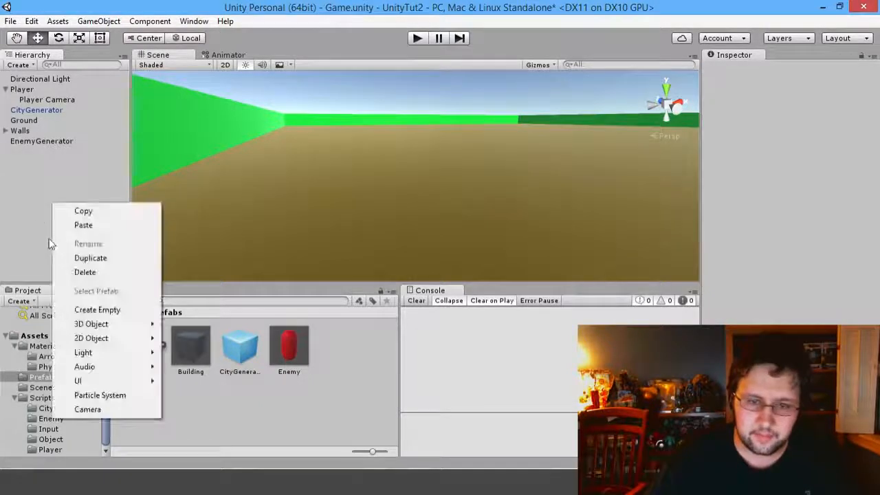
left_click(104, 309)
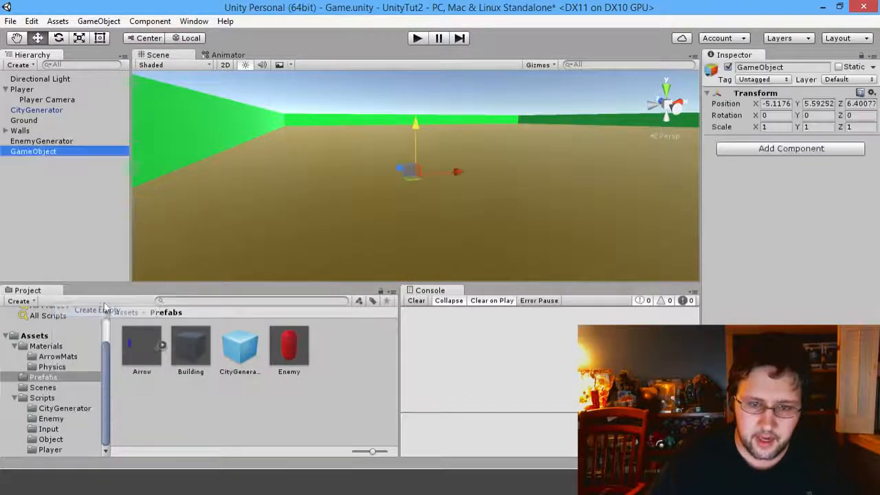
key("F2")
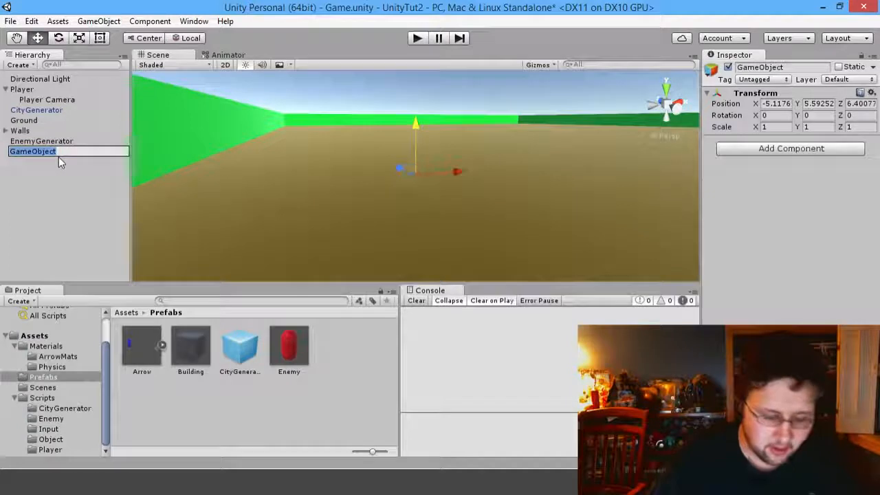
type("Bow")
key("Return")
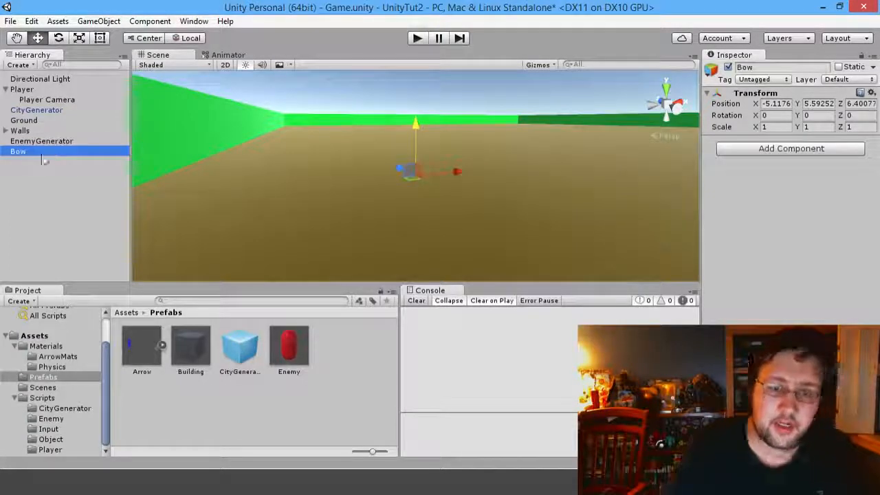
Step: Add a cube as a child of Bow and set its X and Z scale to 0.1
right_click(33, 153)
mouse_move(110, 275)
left_click(175, 276)
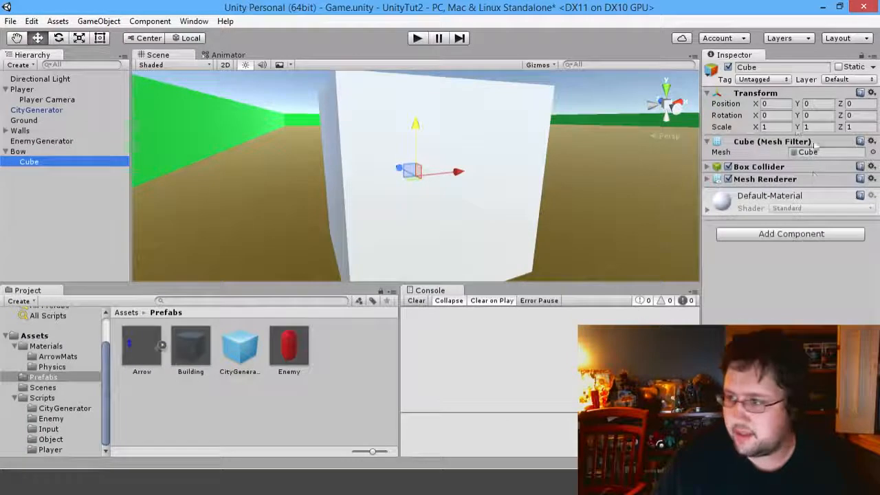
left_click(768, 127)
key("Tab")
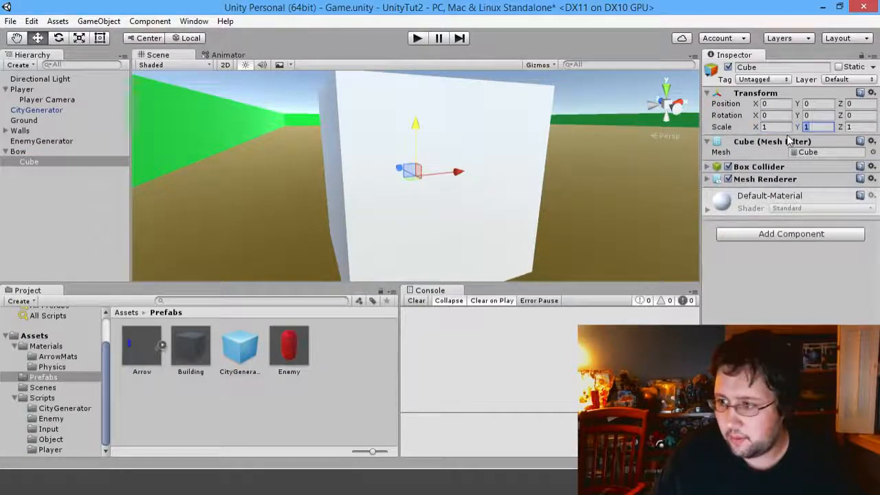
left_click(785, 128)
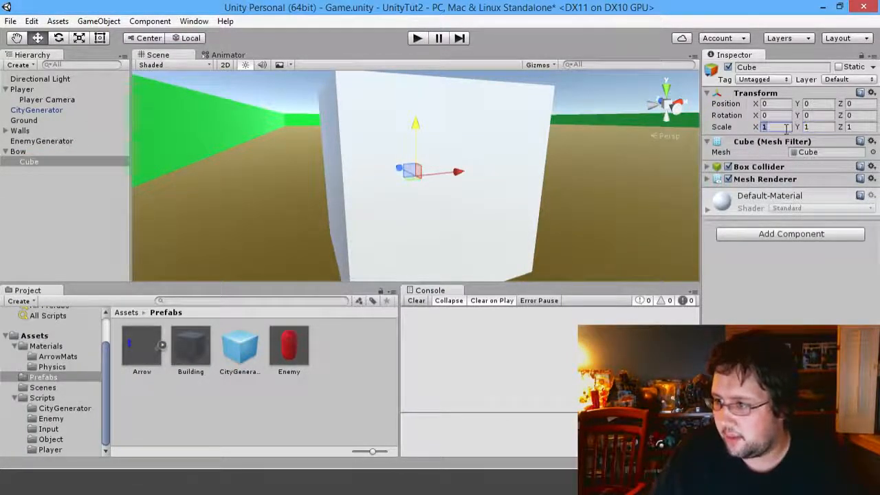
type(".1")
key("Tab")
key("Tab")
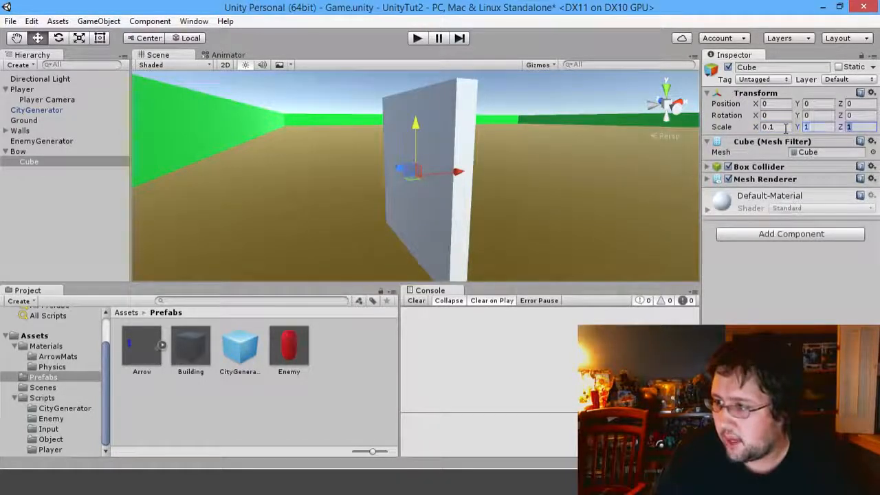
type(".1")
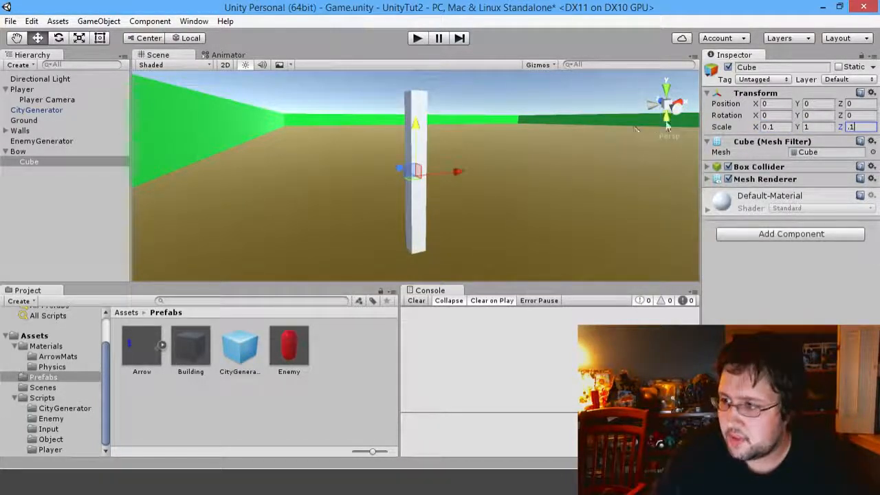
Step: Duplicate the cube inside Bow and raise the copy to a Y position of about 0.34
left_click(62, 161)
key("ctrl+d")
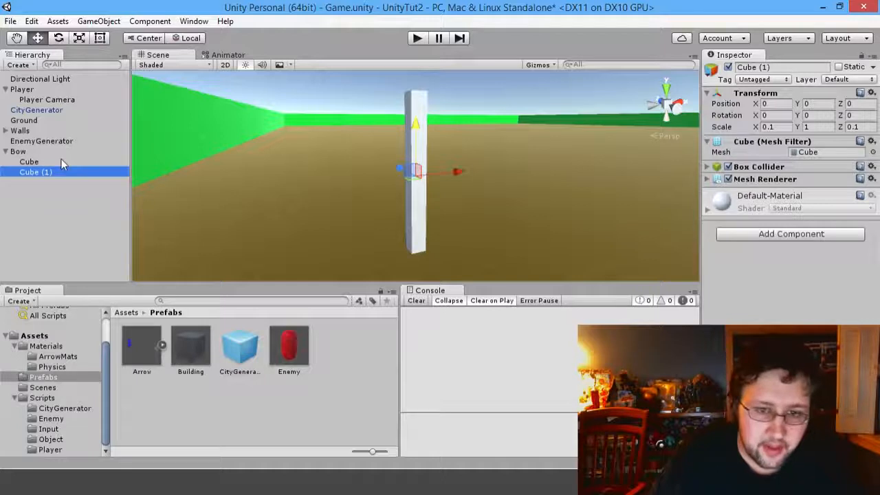
key("F2")
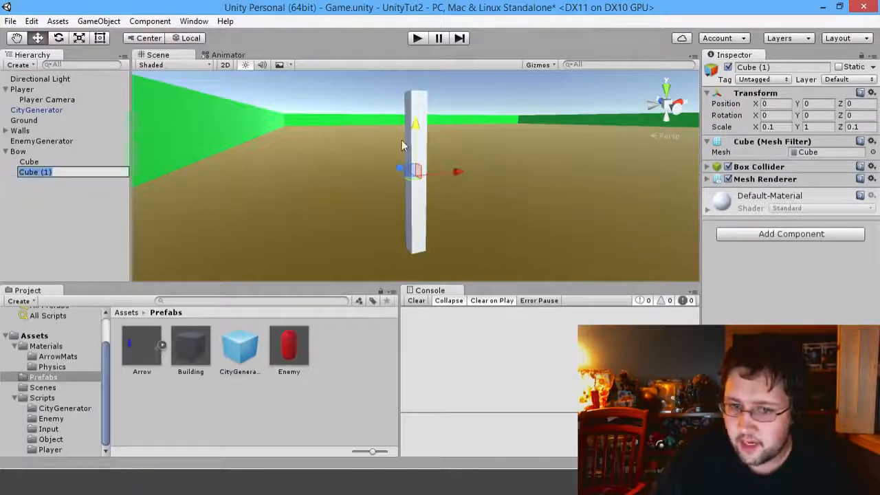
left_click(801, 94)
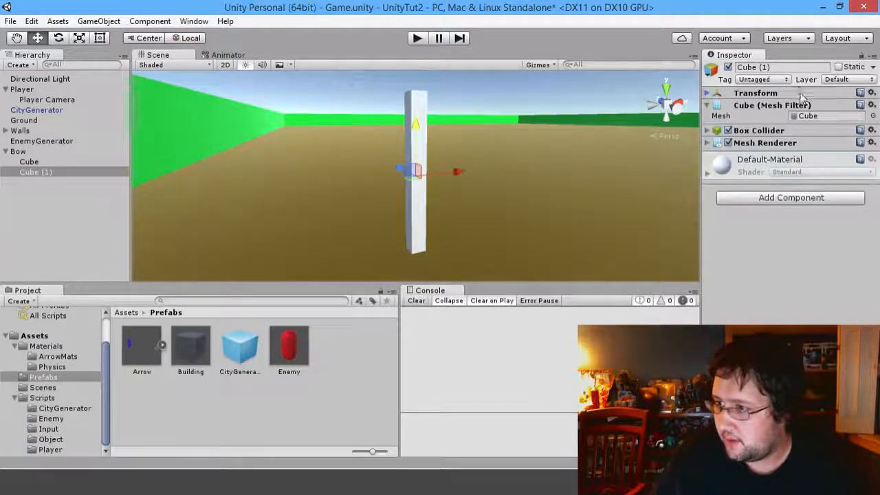
left_click(800, 95)
left_click_drag(415, 136, 414, 81)
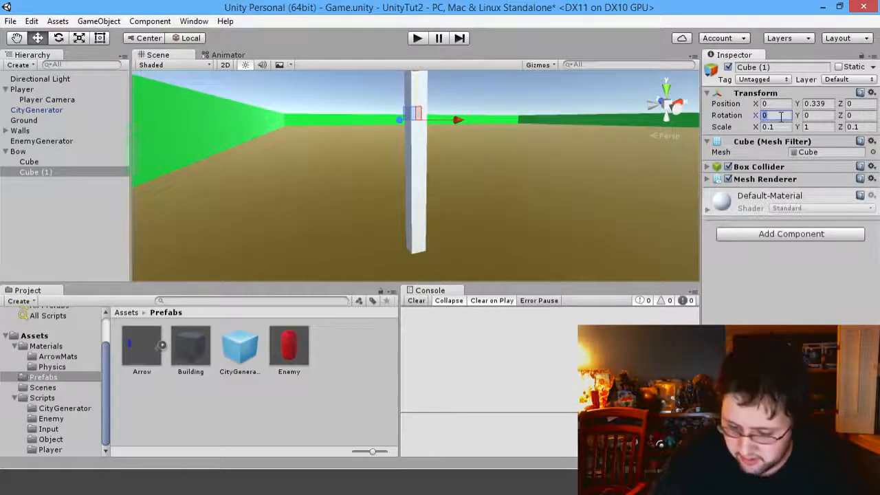
Step: Set the duplicated cube's Y position to 0.3 and its X rotation to 30
type("60")
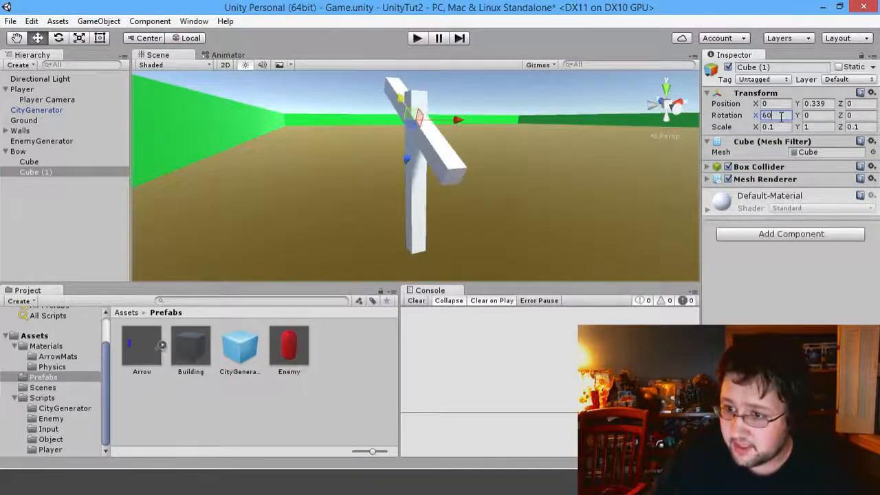
key("BackSpace")
key("BackSpace")
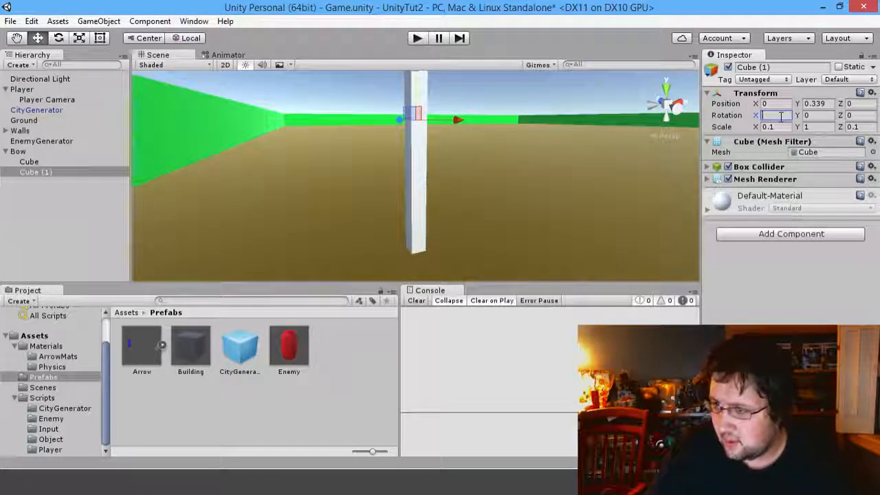
type(".3")
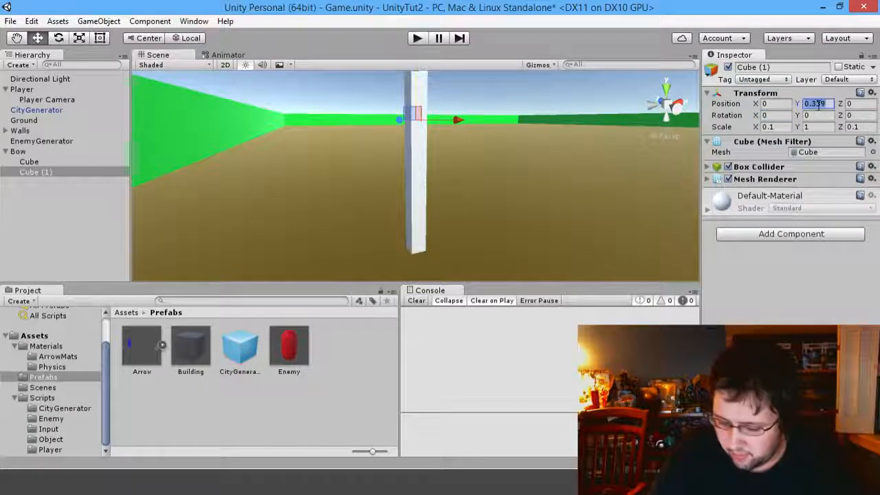
left_click(772, 115)
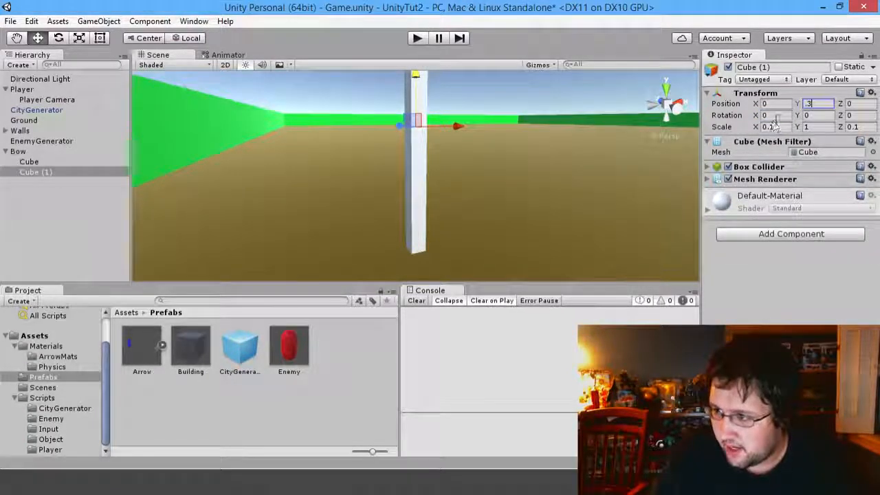
type("30")
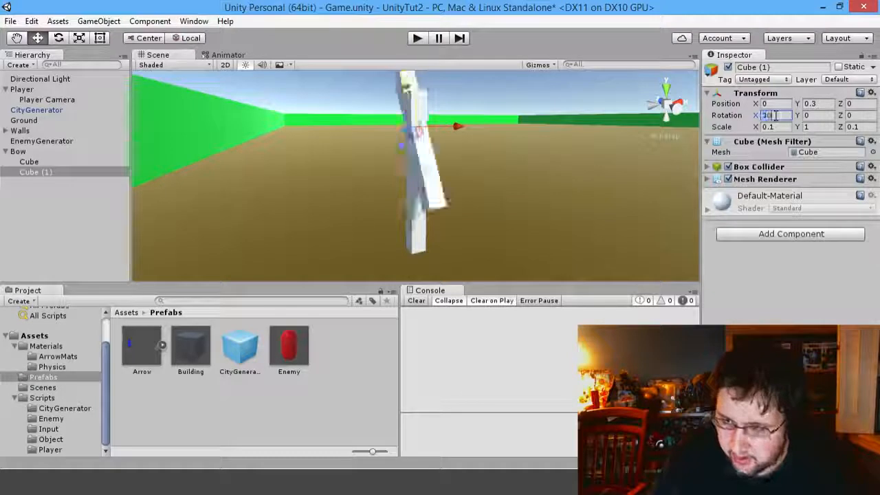
Step: Set the original cube's Y position to -0.3 and its X rotation to -30
left_click(430, 241)
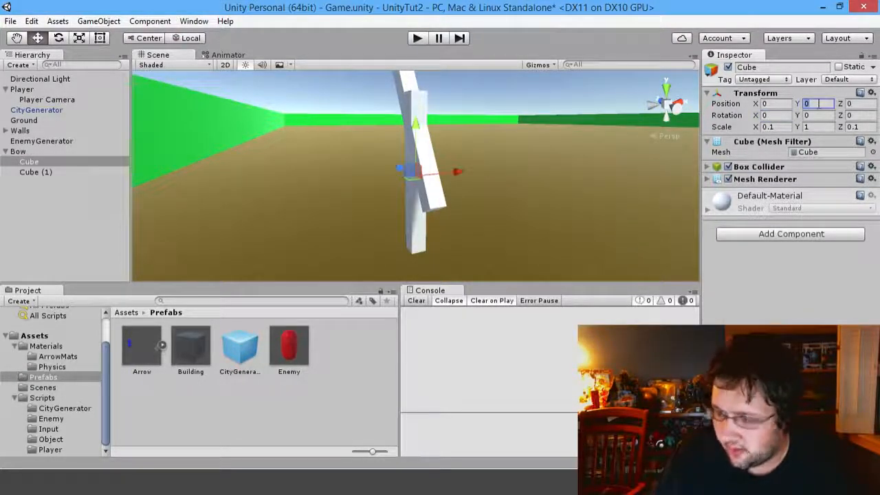
type("-")
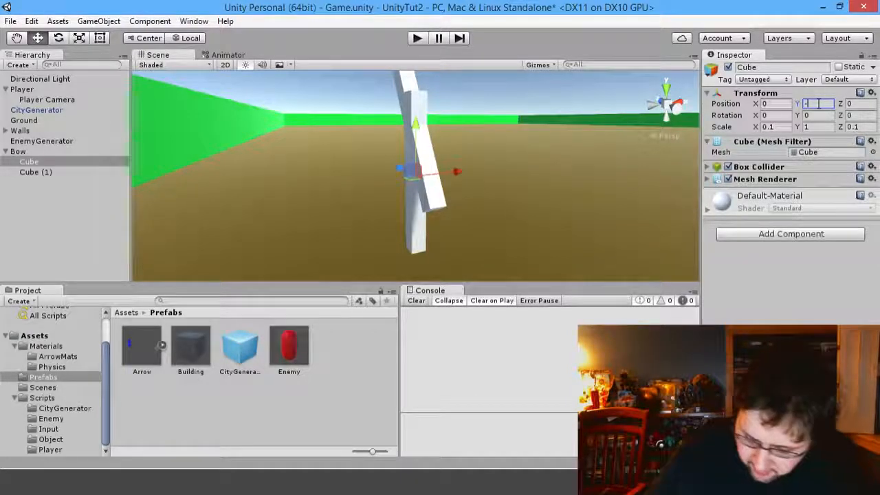
type(".3")
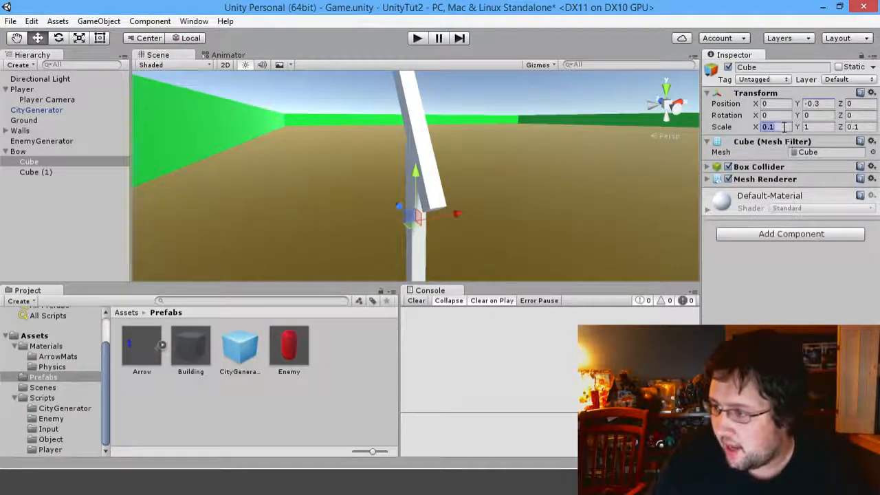
left_click(788, 115)
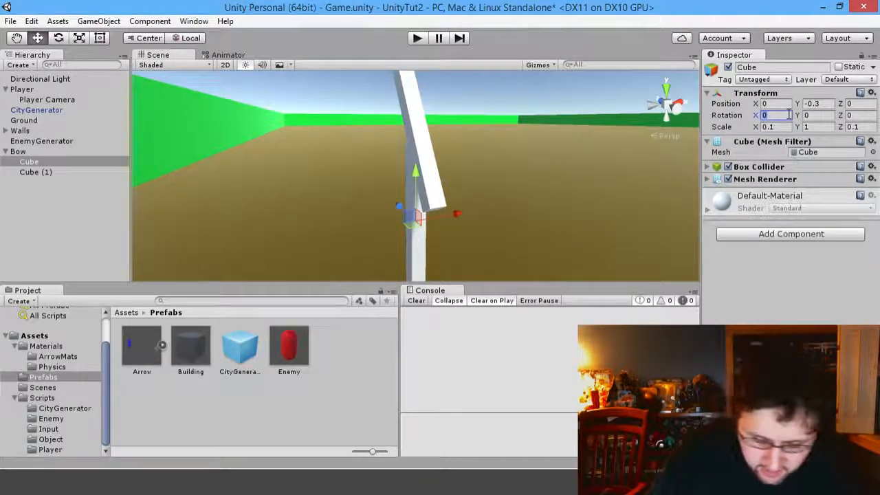
type("-")
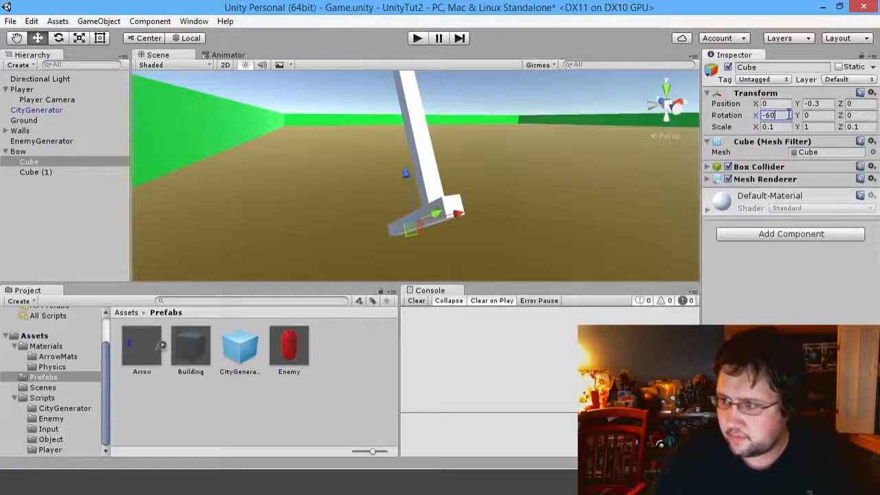
type("30")
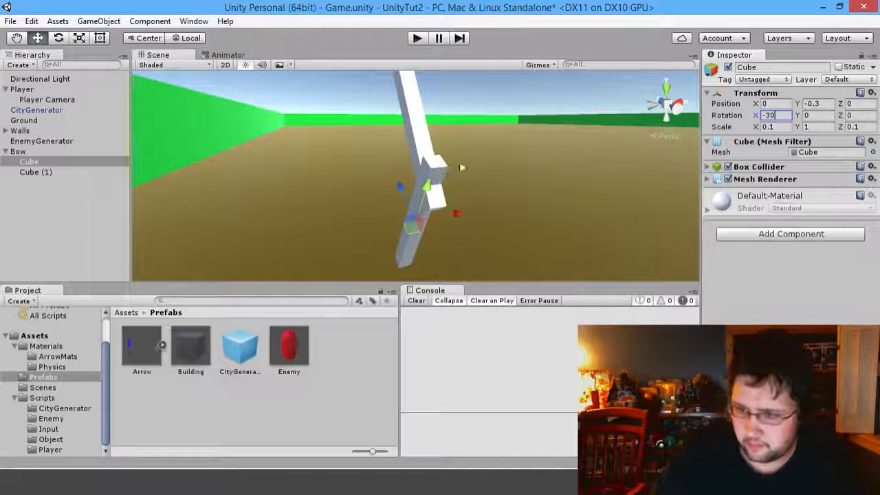
Step: Spread the two bow limbs by setting the original cube's Y position to -0.4 and the duplicate's to 0.4
left_click(818, 103)
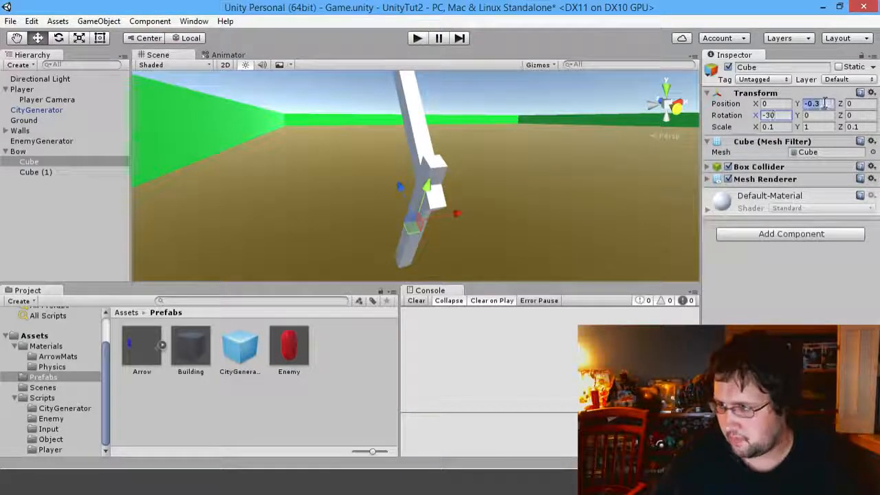
left_click(824, 103)
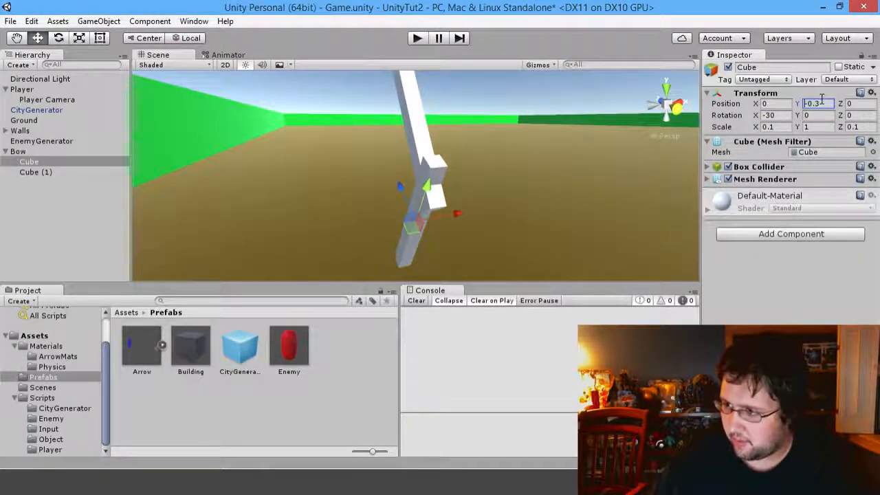
key("BackSpace")
type("4")
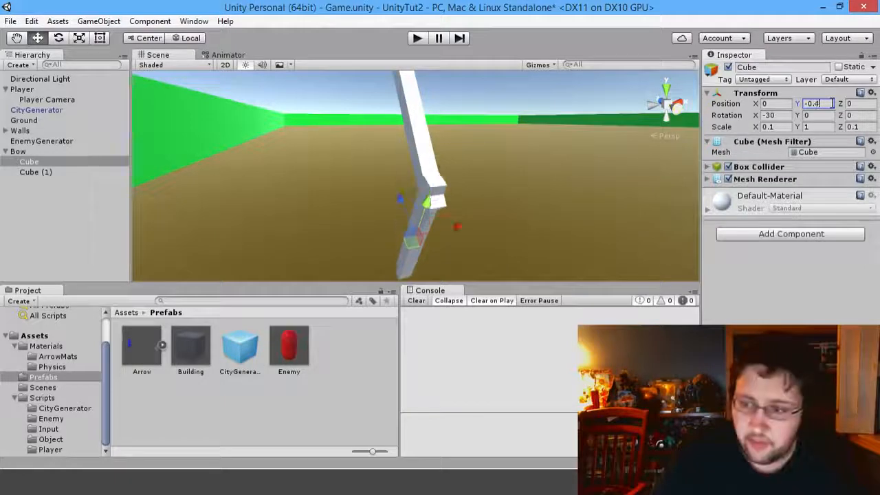
left_click(75, 173)
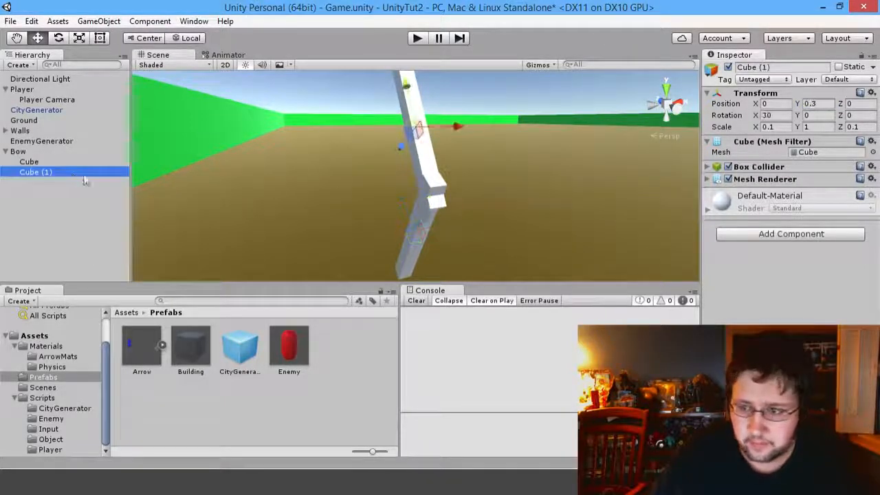
left_click(825, 103)
key("BackSpace")
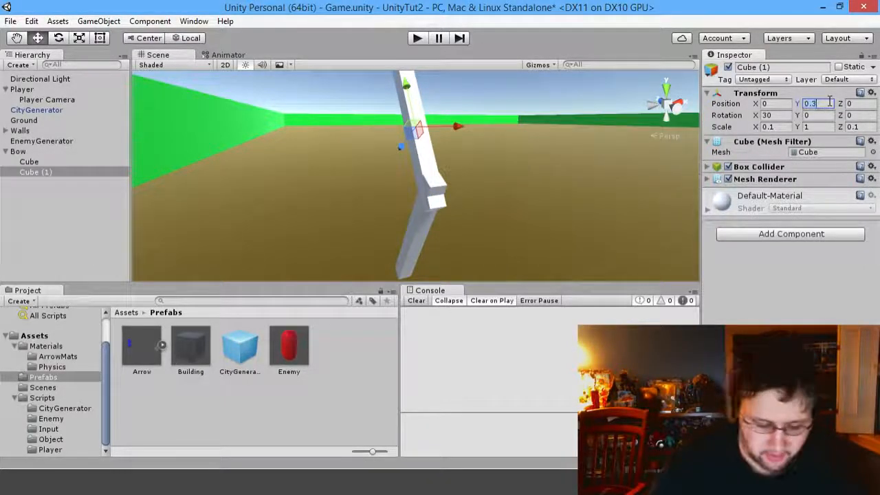
type("4")
Step: Shift the whole Bow object slightly along the Z axis to about 6.365
key("a")
right_click_drag(461, 188, 492, 187)
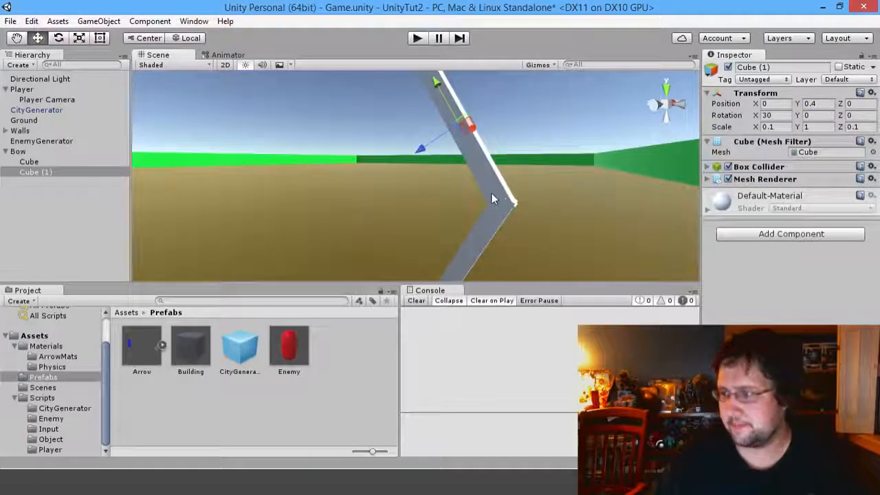
left_click(64, 152)
left_click_drag(411, 200, 420, 197)
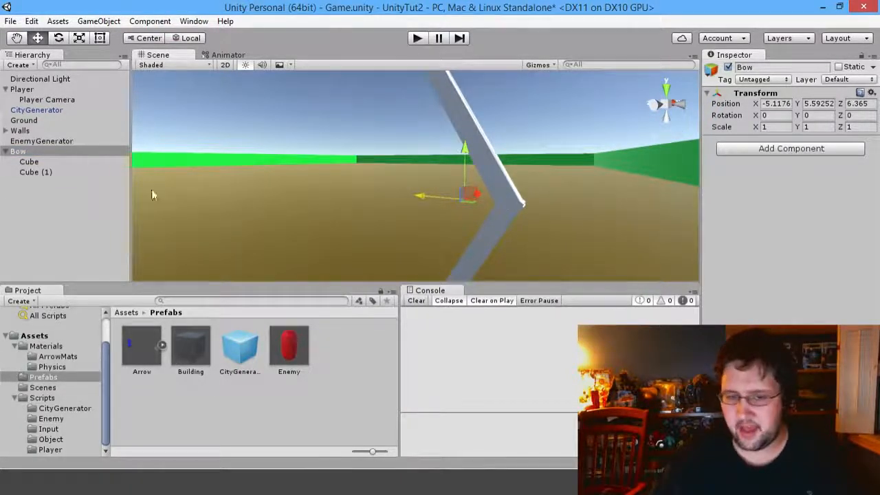
Step: Add a cylinder as a child of the Bow object
left_click(71, 162)
left_click(55, 154)
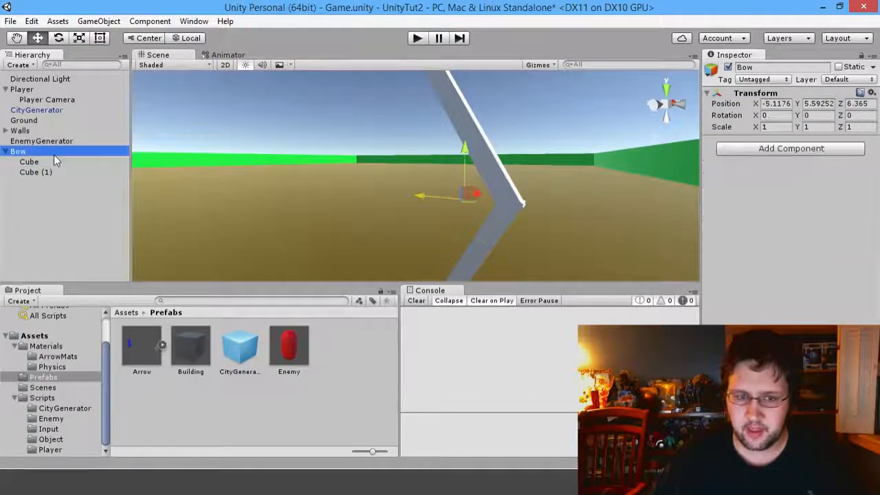
right_click(55, 155)
mouse_move(106, 278)
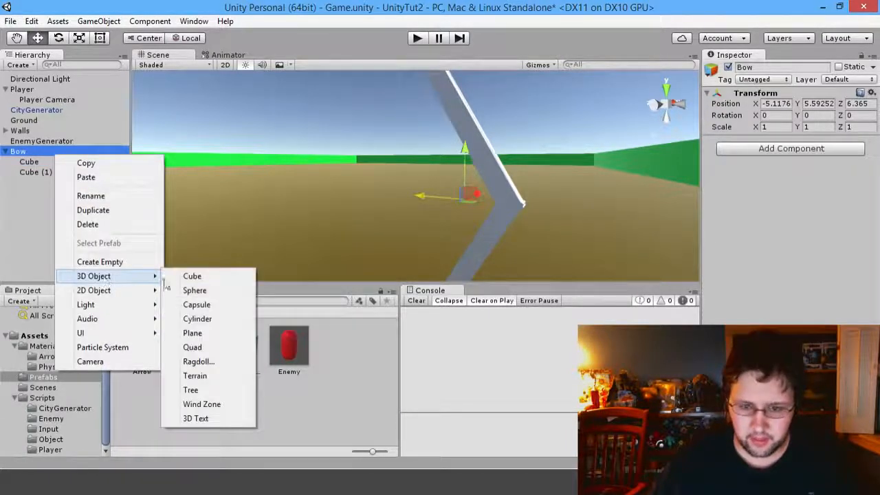
left_click(206, 323)
Step: Set the cylinder's X and Z scale to 0.01 to thin it into a bowstring
left_click(774, 129)
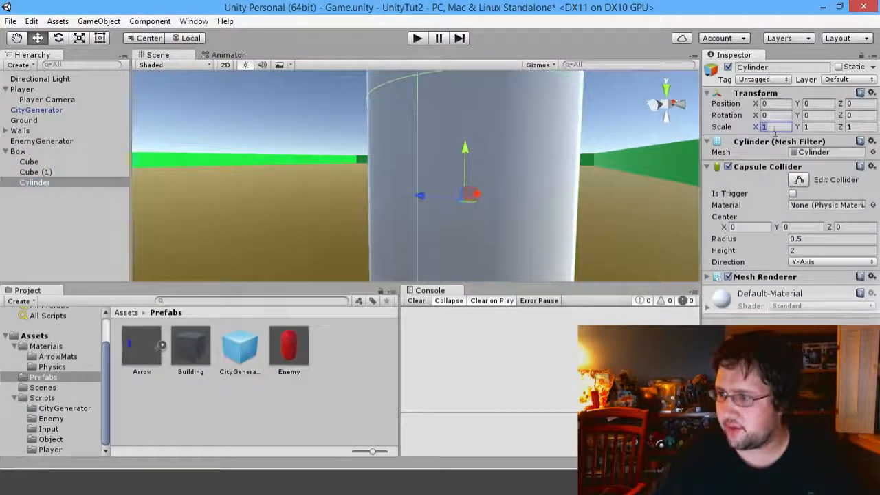
type("0.01")
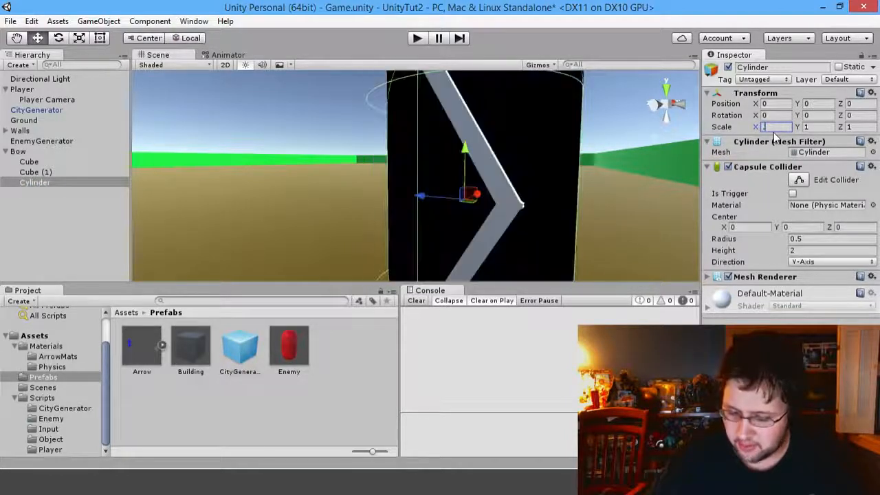
key("Tab")
key("Tab")
type("0.01")
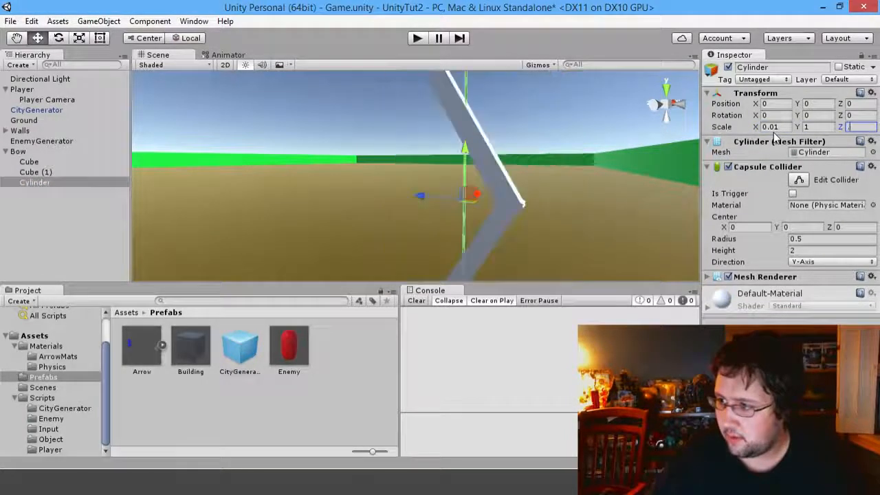
Step: Align the cylinder with the limb tips at about Z position 0.196 and set its Y scale to 0.7
left_click_drag(422, 198, 393, 106)
right_click_drag(393, 107, 512, 181)
left_click(822, 126)
type(".9")
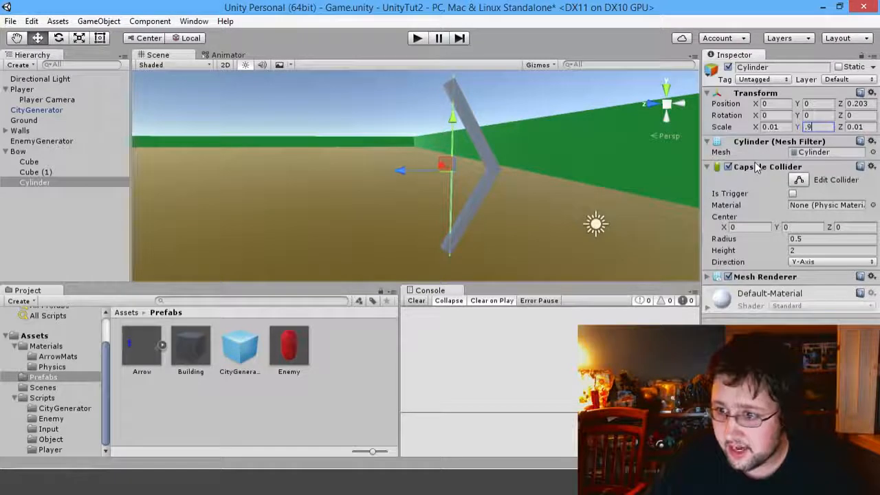
key("BackSpace")
type("8")
key("BackSpace")
type("7")
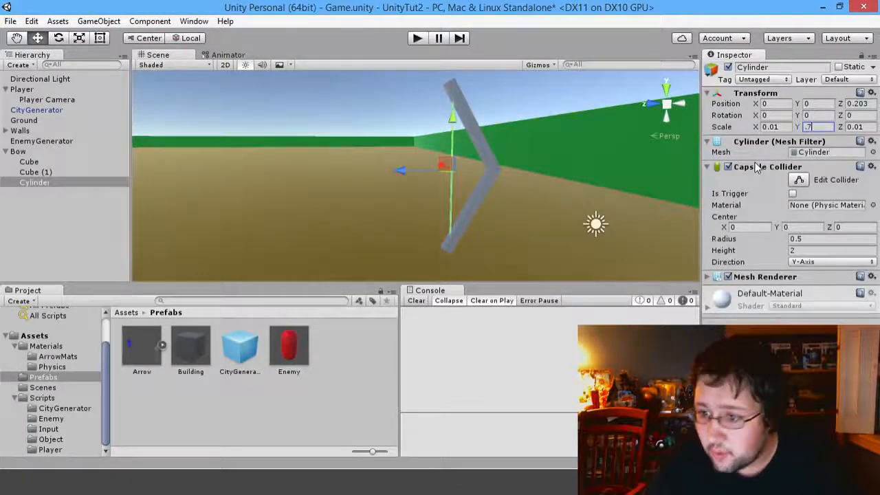
left_click_drag(403, 170, 299, 151)
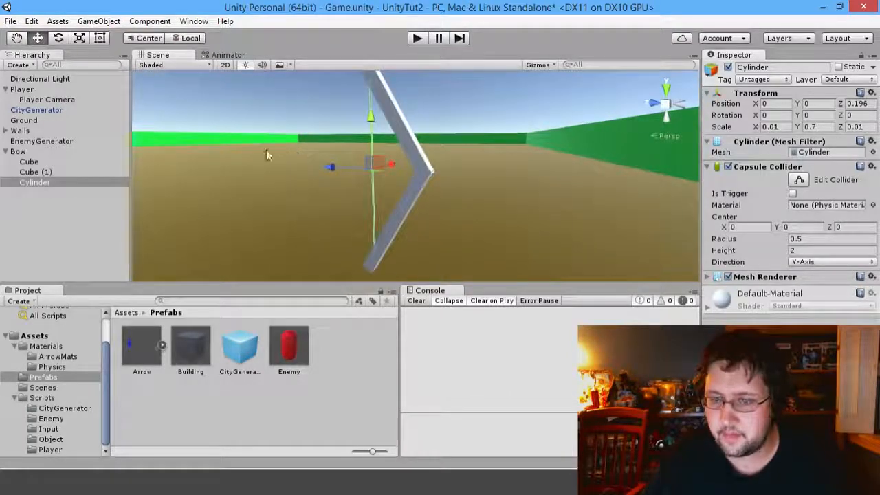
Step: Make the Bow object a child of the Player Camera
left_click(19, 151)
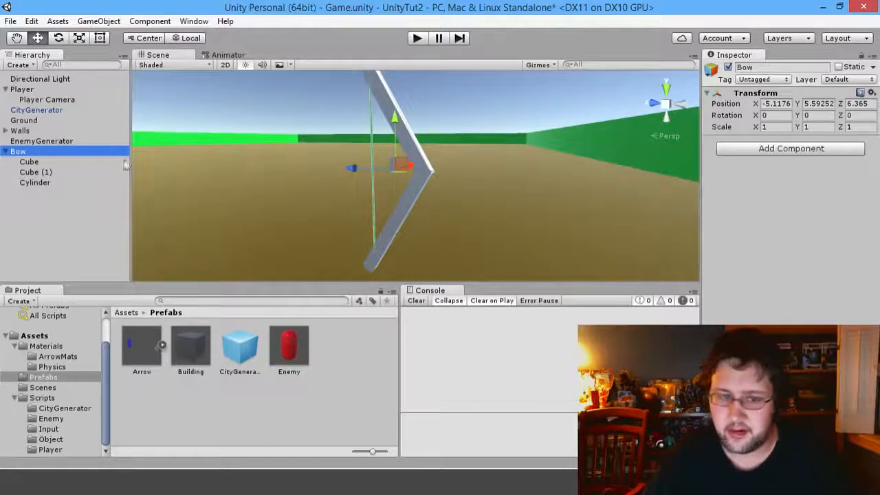
left_click(33, 154)
left_click(33, 162)
left_click(39, 150)
left_click_drag(38, 151, 56, 102)
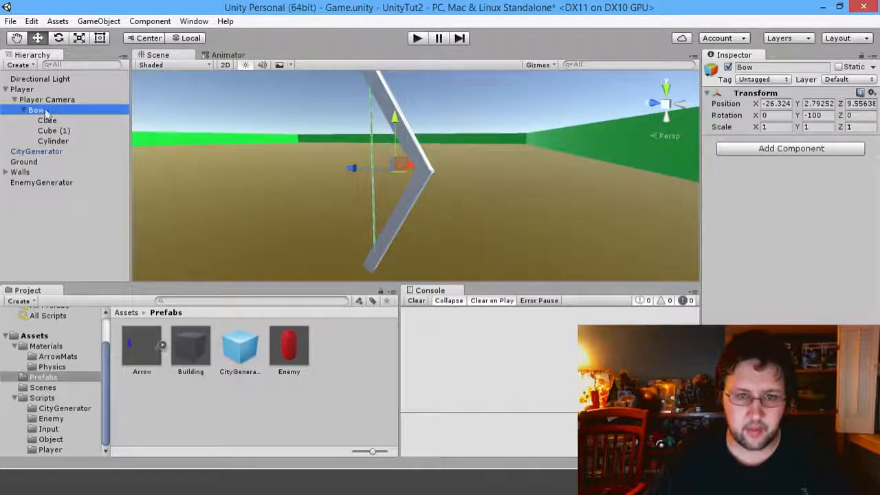
Step: Set the Bow's local position to 0, 0, 0
left_click(46, 113)
left_click(782, 103)
type("0")
key("Tab")
type("0")
key("Tab")
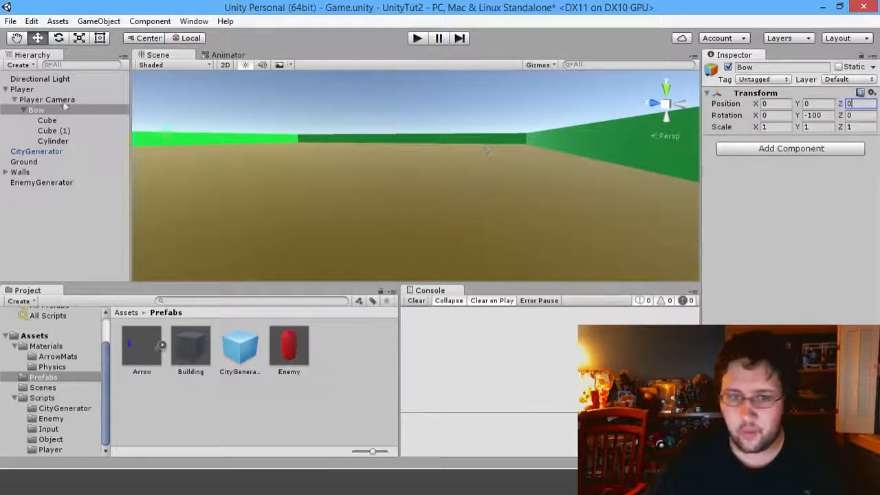
Step: Move the Bow away from the camera's origin to about X -0.883 and Z -0.156
double_click(54, 112)
left_click_drag(249, 167, 431, 163, "alt")
left_click_drag(340, 199, 258, 196)
left_click(372, 224)
left_click_drag(357, 220, 454, 230, "alt")
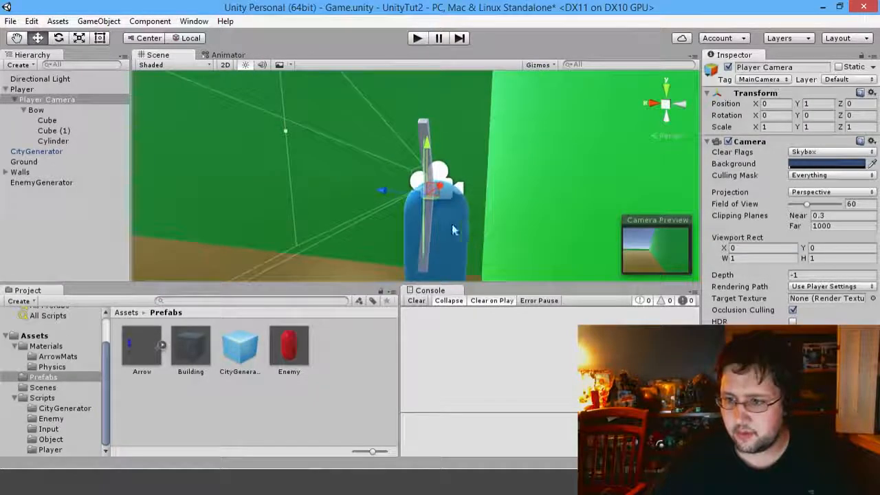
Step: Set the Bow's Y rotation to 0 and place it ahead of the camera at about X 0.49, Z 1.21
left_click(23, 89)
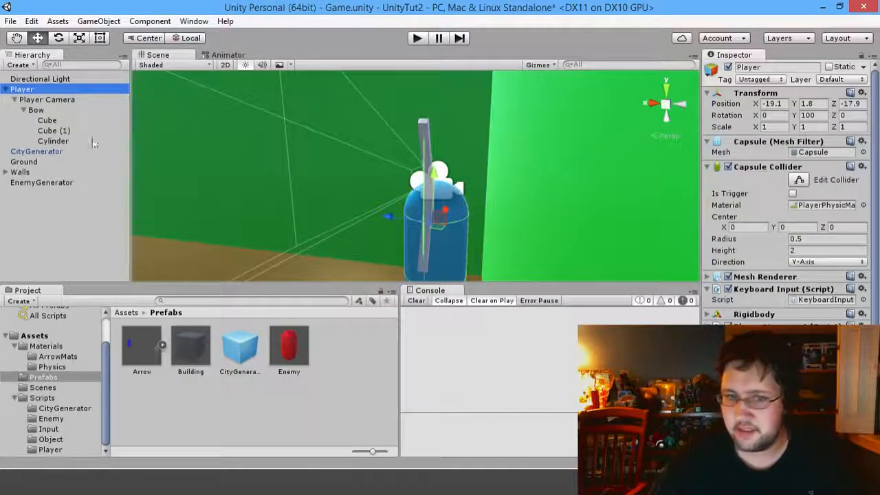
left_click(49, 110)
left_click(816, 115)
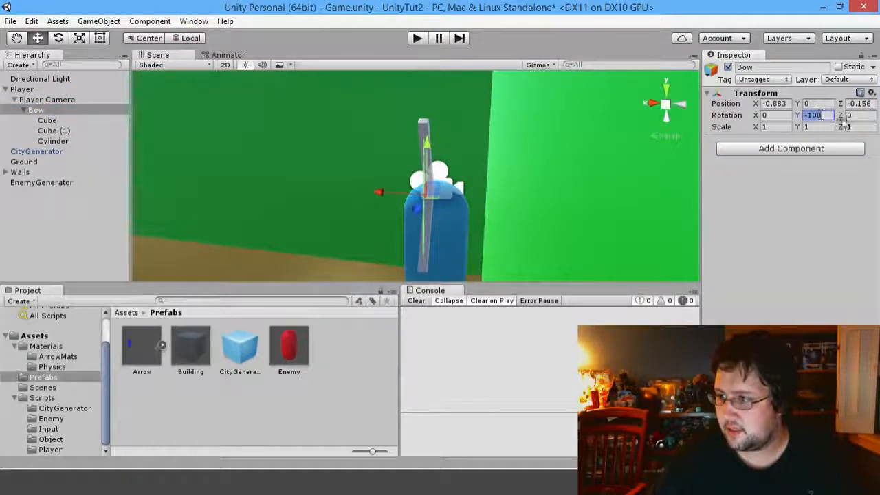
type("0")
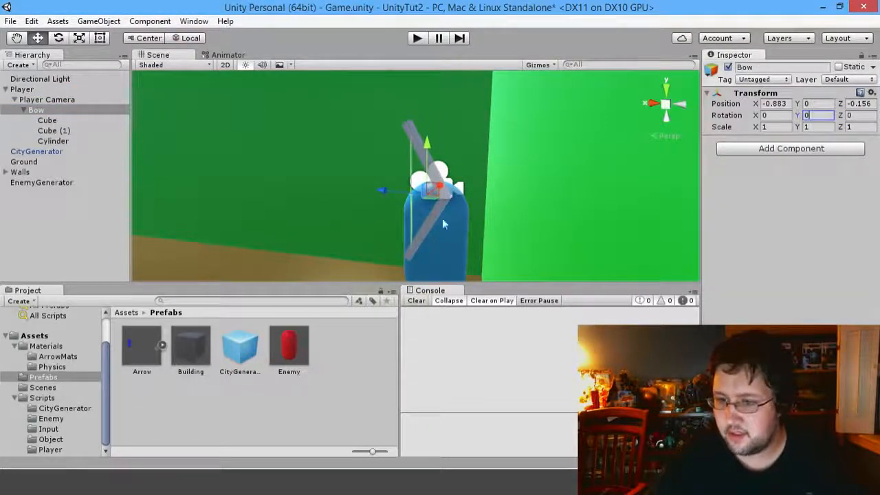
left_click_drag(386, 191, 288, 184)
left_click_drag(364, 180, 415, 151)
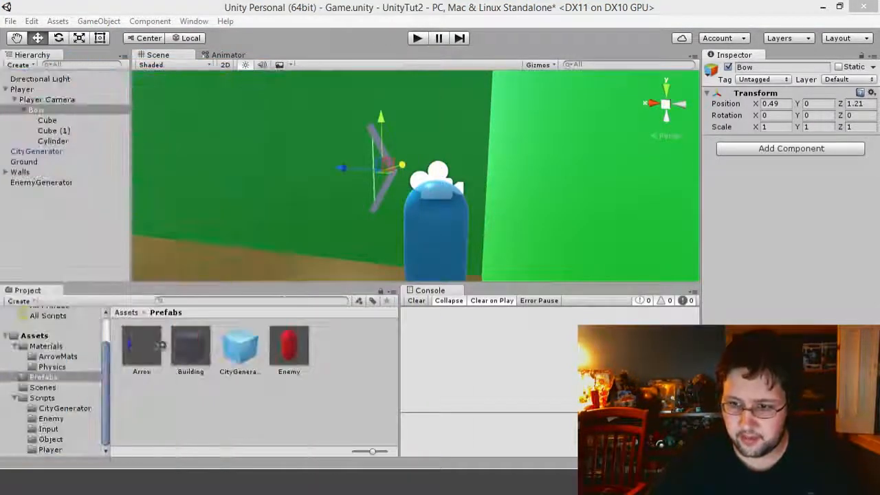
Step: Set the Bow's Y rotation to 180 and lower it to about Y position -0.36
left_click(818, 115)
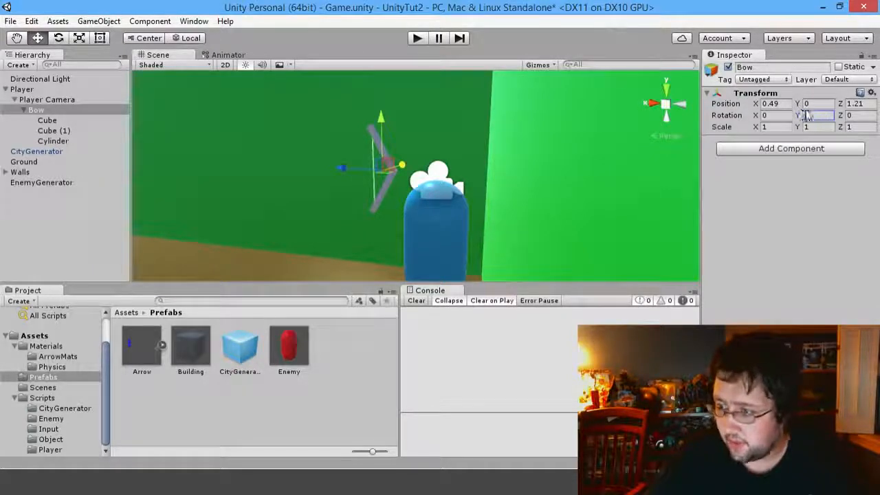
type("180")
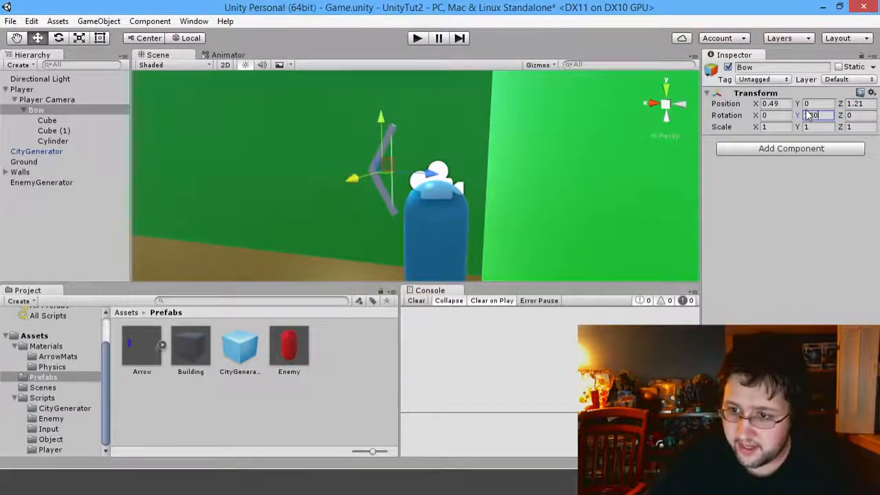
mouse_move(380, 118)
left_mouse_down()
mouse_move(382, 142)
mouse_move(381, 135)
left_mouse_up()
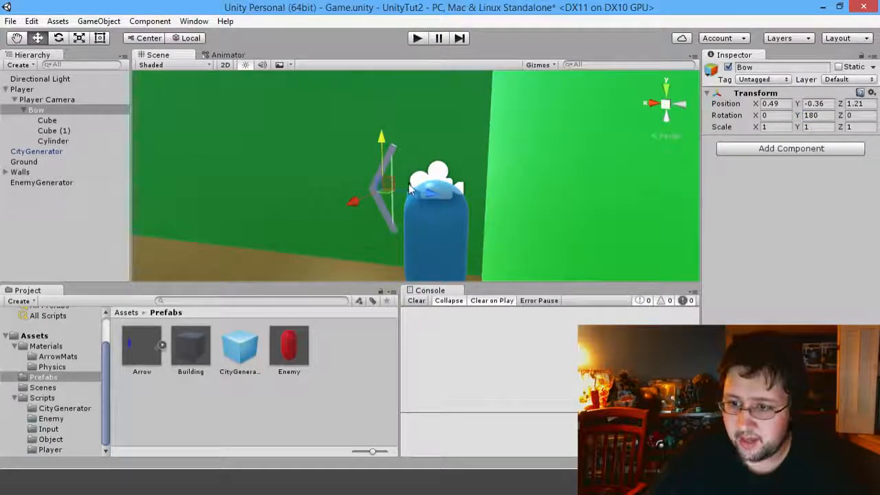
Step: Playtest the game, walking towards the enemies and firing arrows to check the bow in the player's view, and stop playing
left_click(417, 38)
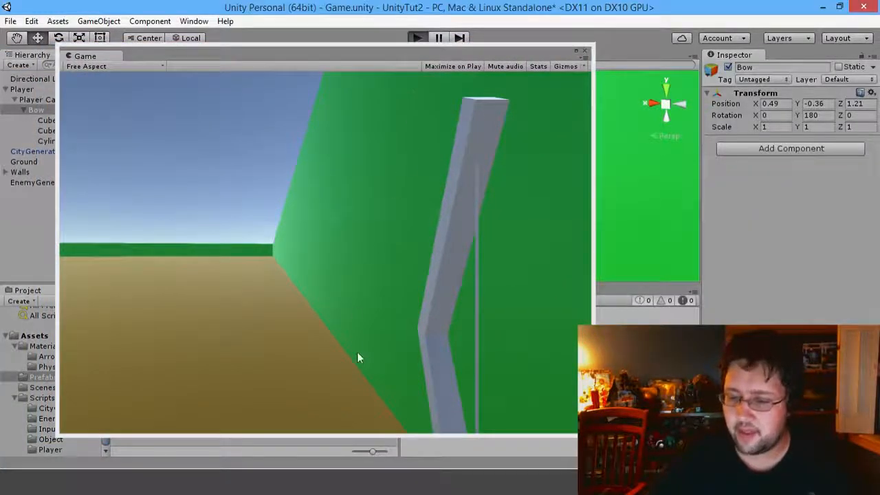
left_click(367, 320)
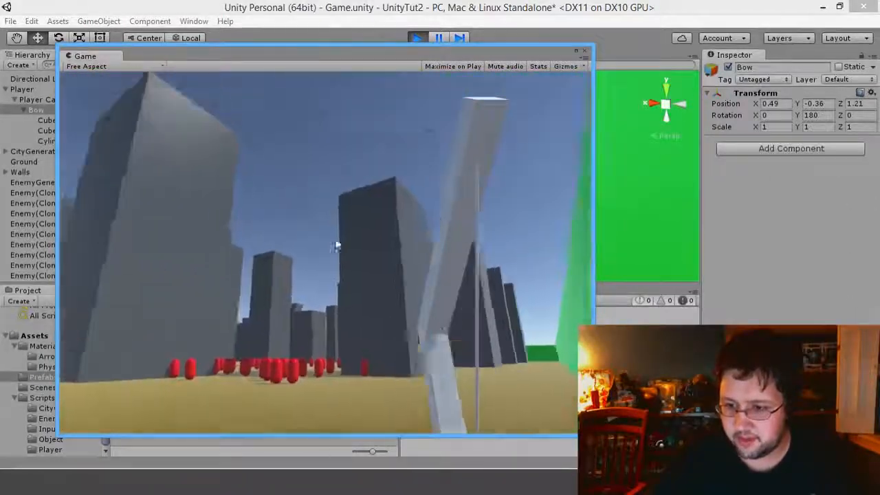
key("w")
left_click(319, 342)
left_click(353, 354)
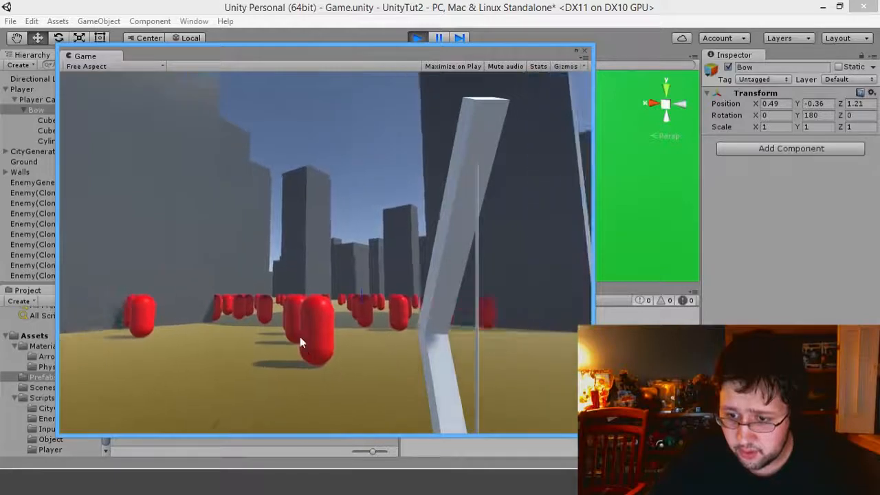
left_click(296, 362)
key("w")
left_click(301, 362)
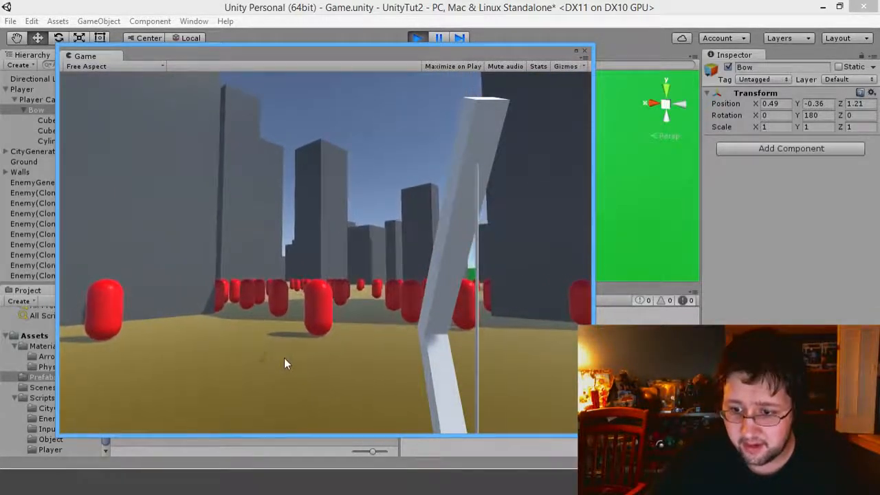
left_click(333, 347)
left_click(333, 347)
left_click(386, 348)
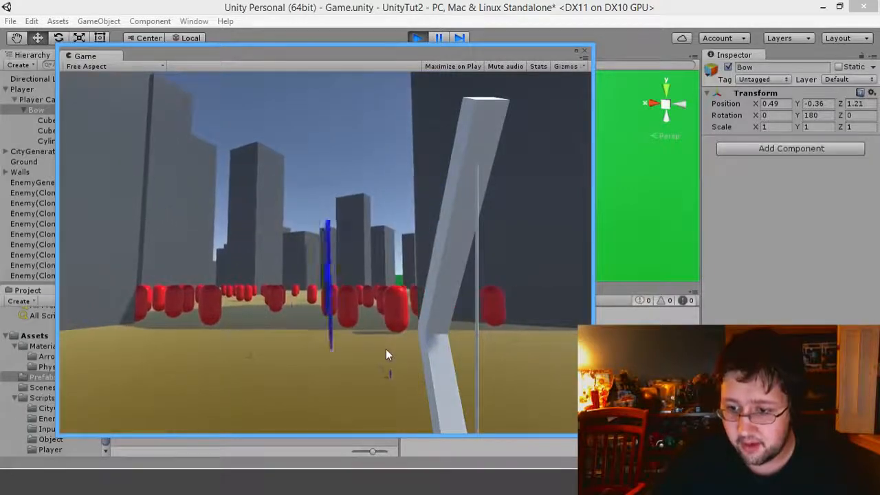
left_click(417, 37)
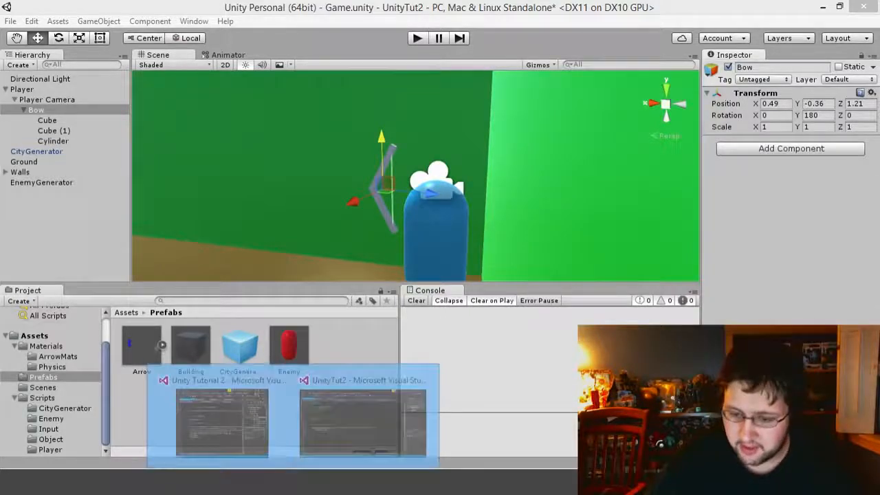
Step: Switch to Visual Studio to review the FireArrow code in PlayerShoot.cs, and return to Unity
left_click(356, 431)
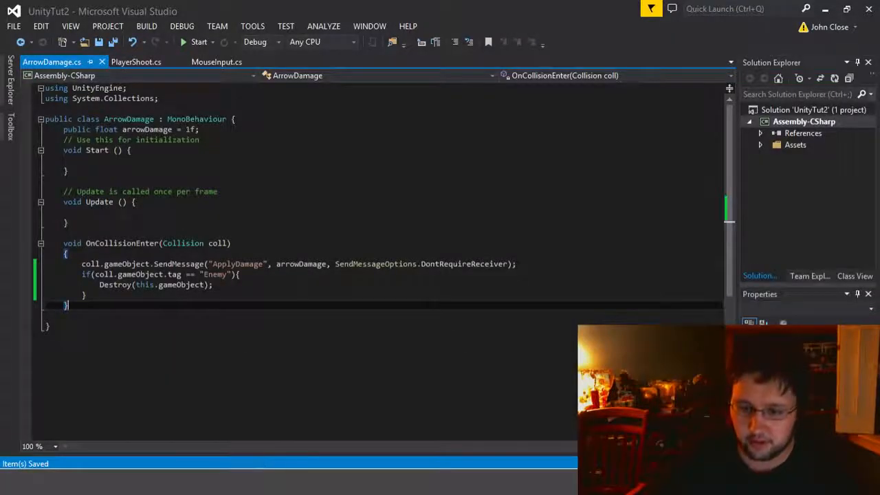
left_click(136, 62)
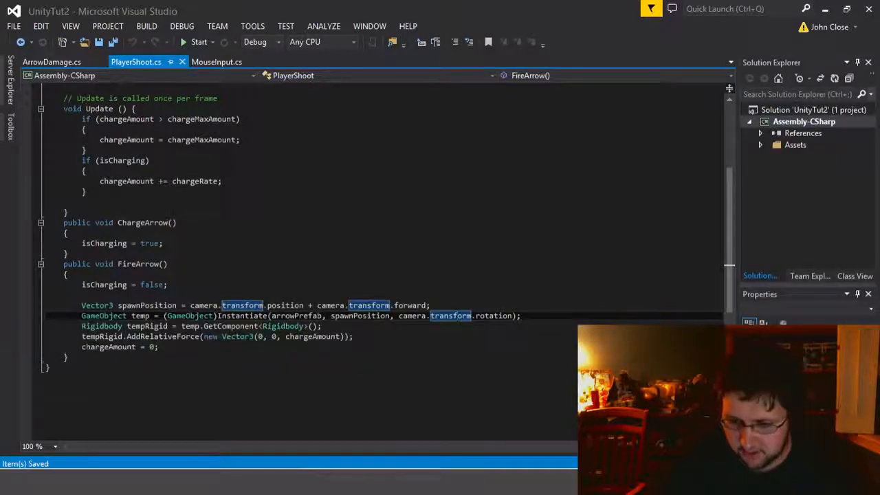
key("alt+Tab")
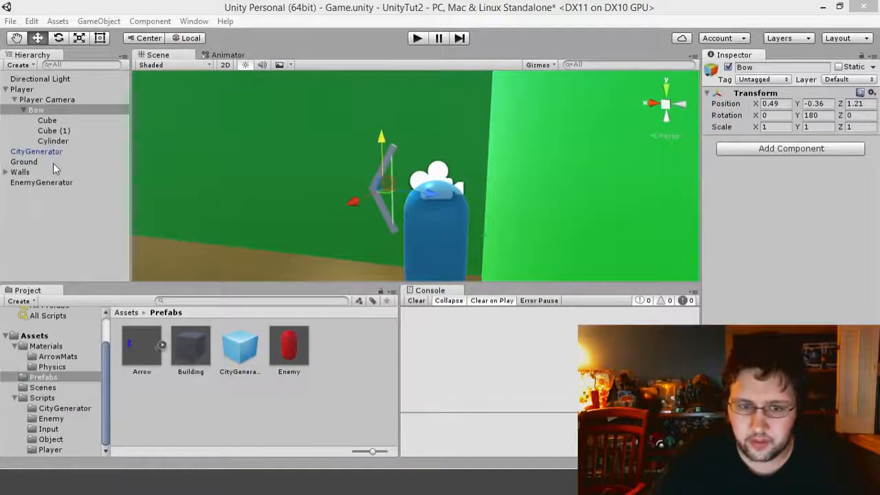
Step: Remove the Box Collider components from both cubes of the Bow
left_click(47, 121)
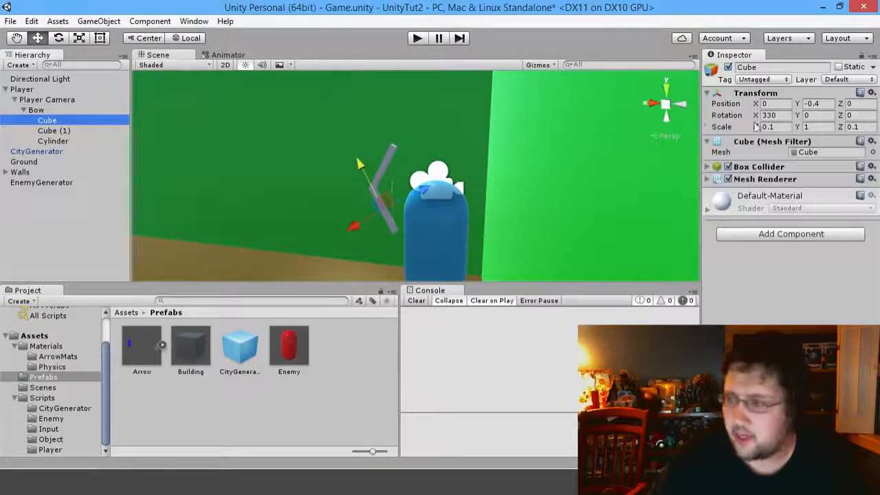
left_click(870, 167)
left_click(806, 199)
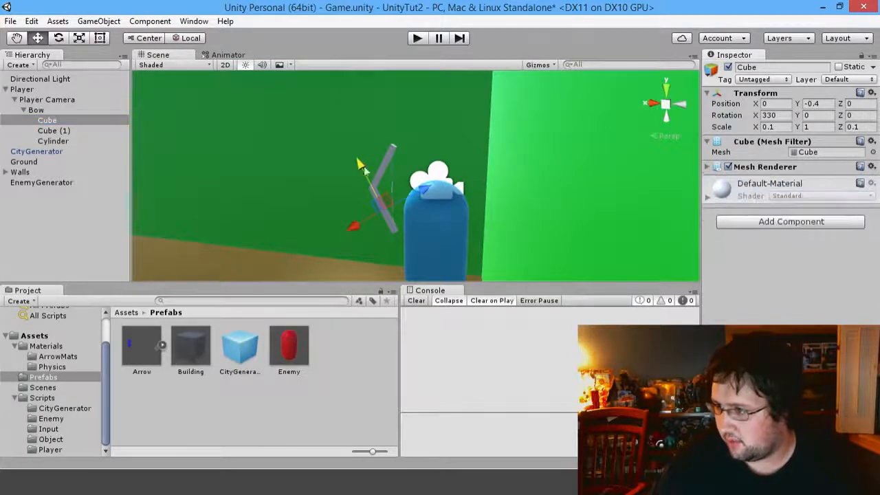
left_click(82, 130)
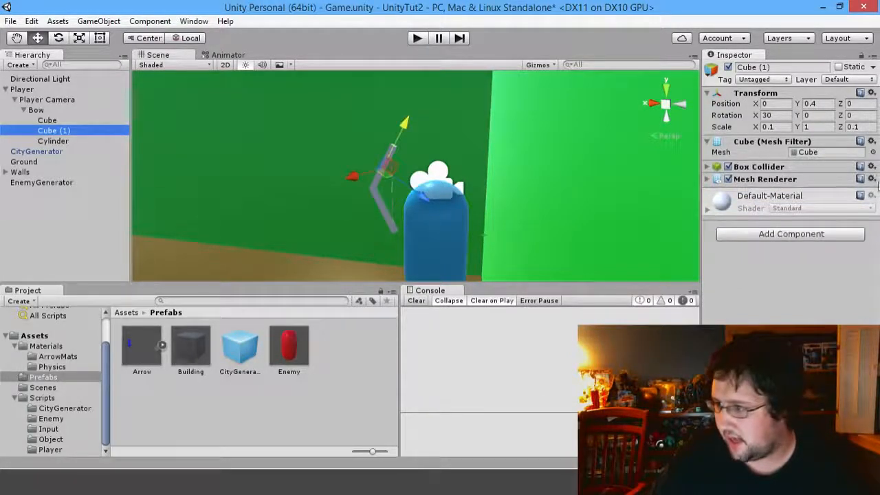
left_click(871, 166)
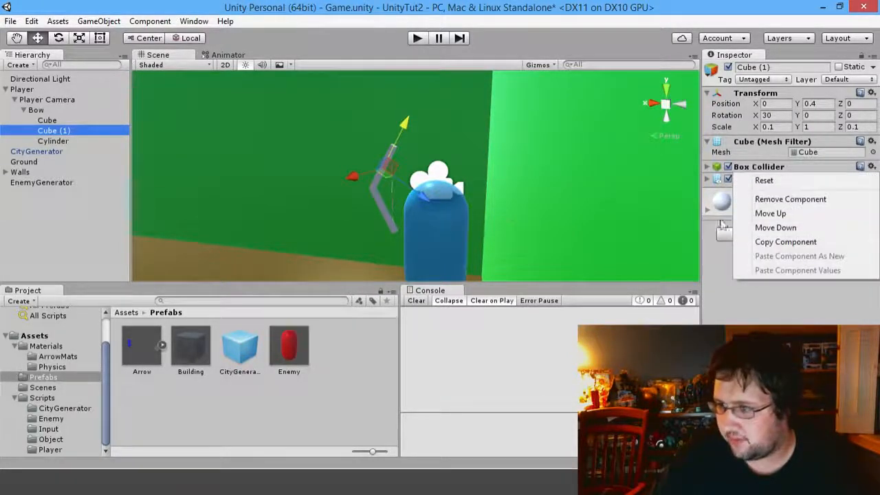
left_click(784, 200)
Step: Remove the Capsule Collider component from the Bow's cylinder
left_click(72, 142)
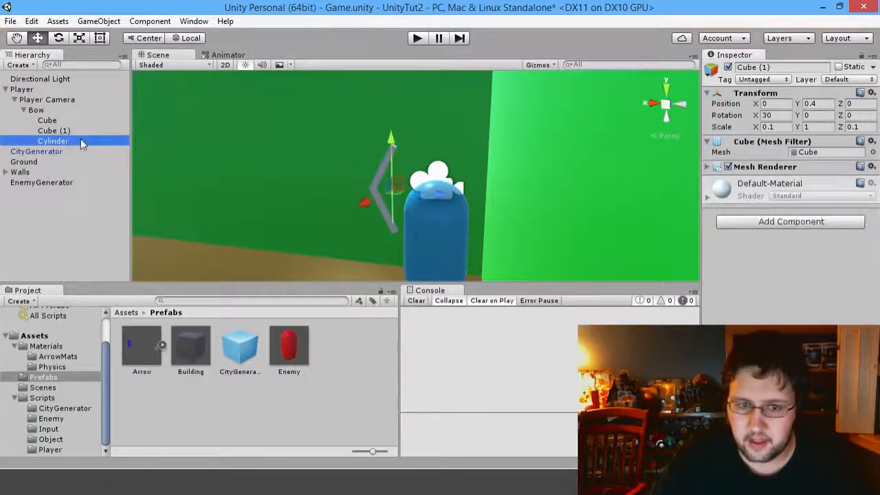
left_click(872, 167)
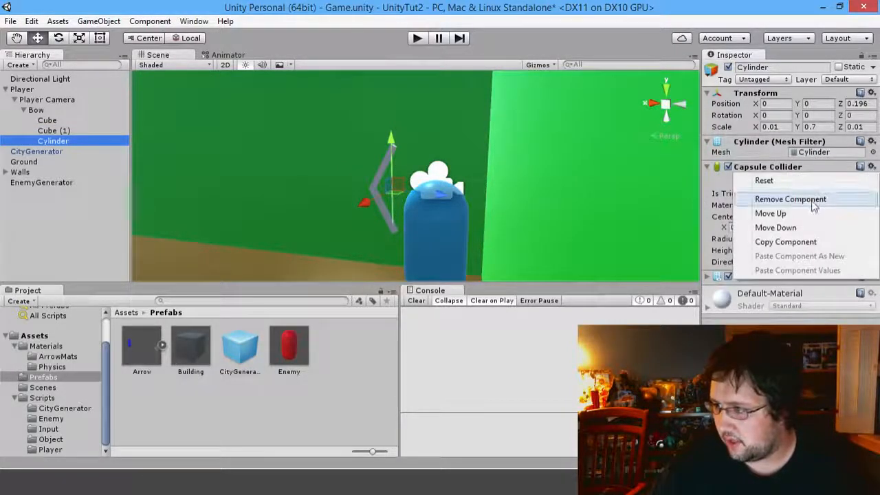
left_click(790, 199)
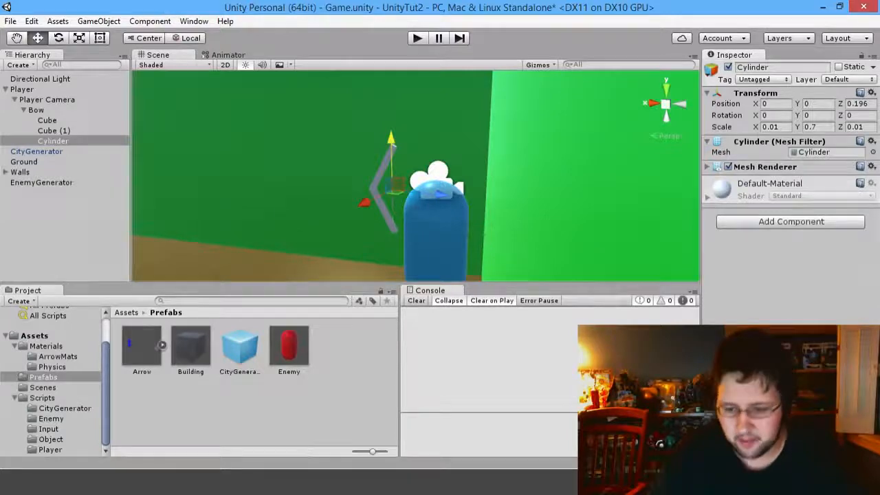
Step: Switch to Visual Studio and change the forward offset in FireArrow's spawnPosition to (camera.transform.forward * 1)
mouse_move(314, 456)
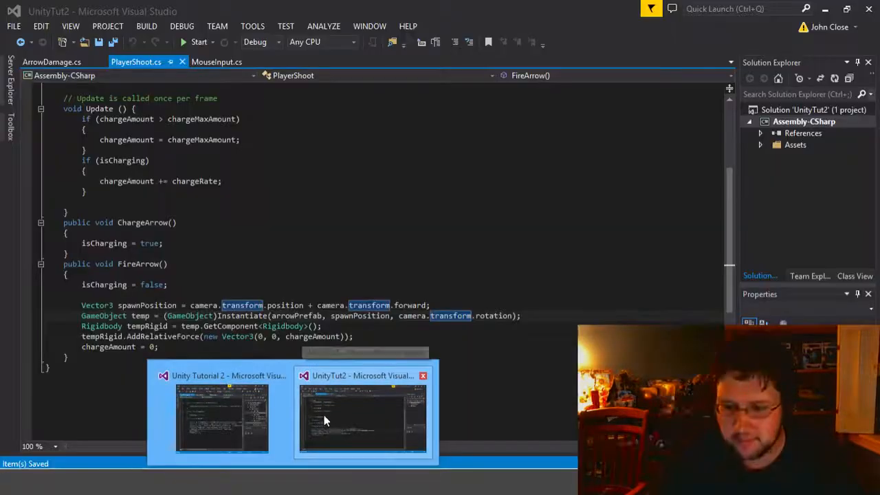
left_click(330, 420)
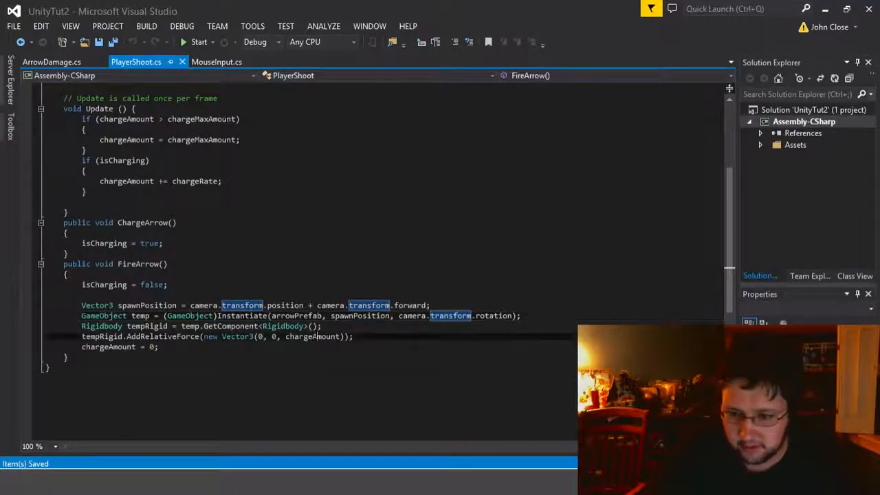
left_click(312, 305)
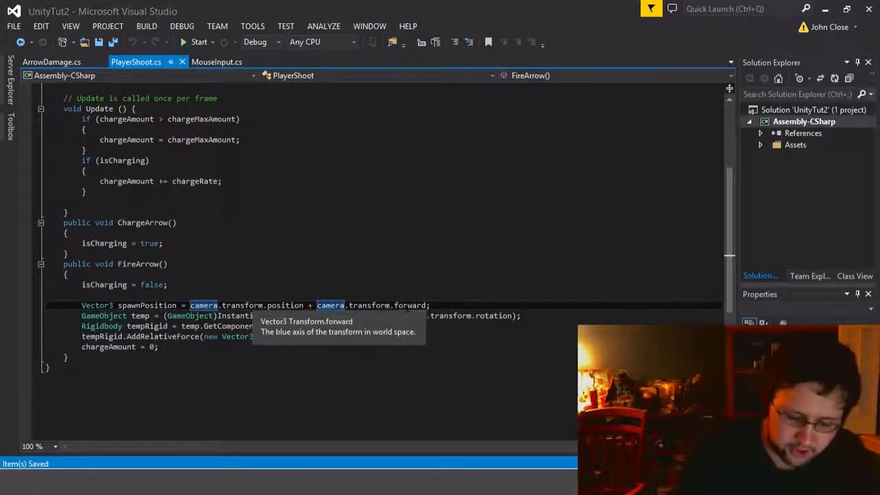
type("(")
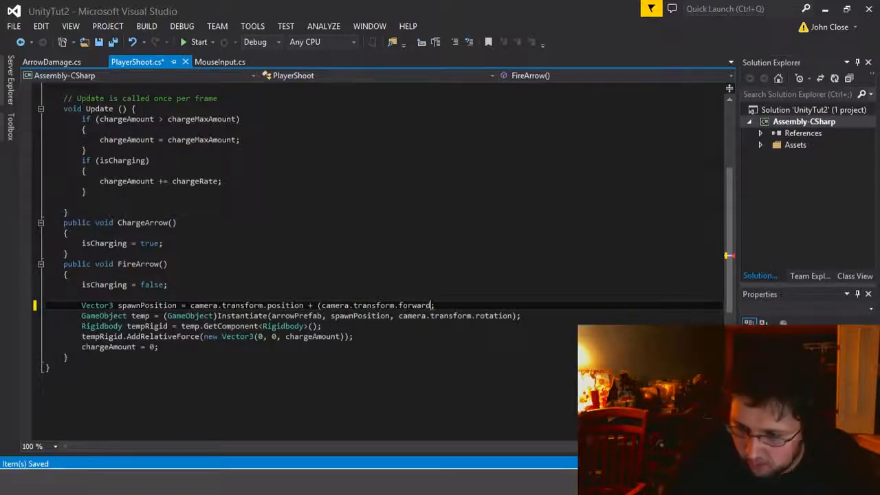
type(") ")
type("*1")
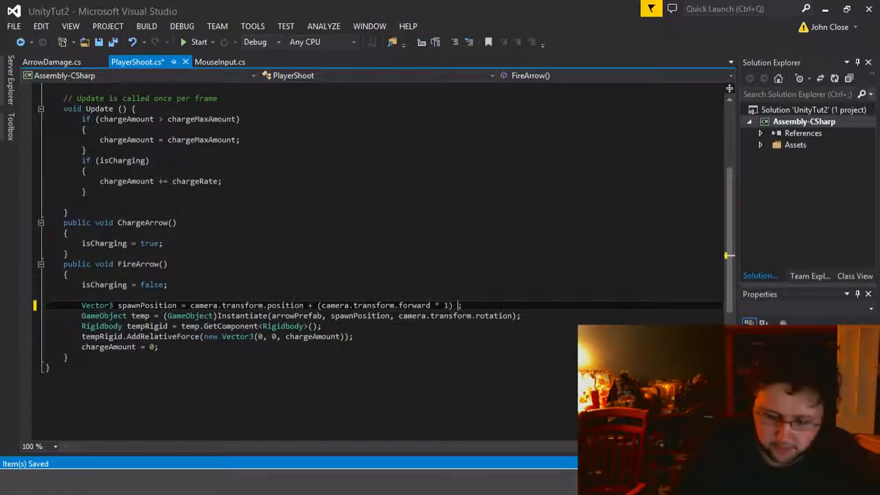
Step: Append a plus sign and duplicate the (camera.transform.forward * 1) term at the end of the spawnPosition expression
key("ctrl+shift+Left")
key("ctrl+shift+Left")
key("ctrl+shift+Left")
key("ctrl+shift+Left")
key("ctrl+shift+Left")
key("ctrl+shift+Left")
key("ctrl+shift+Left")
key("ctrl+shift+Left")
key("ctrl+shift+Left")
key("ctrl+shift+Left")
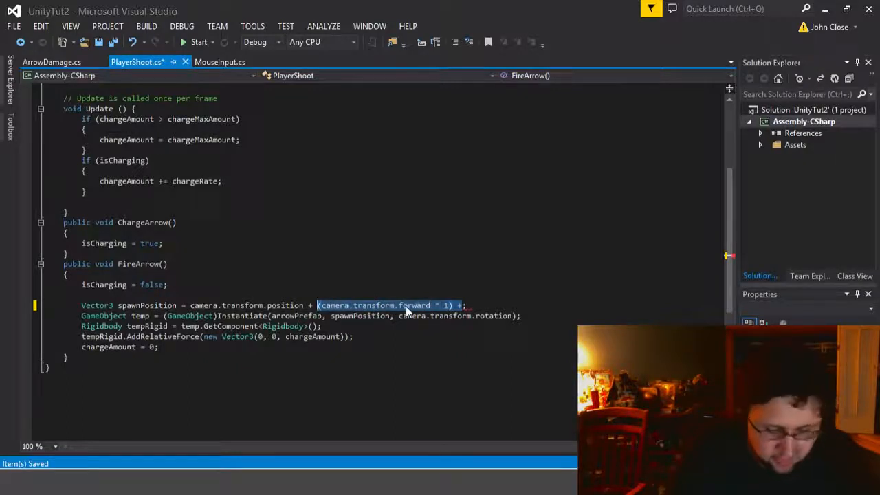
key("ctrl+c")
key("Right")
key("ctrl+v")
Step: Replace forward with right in the duplicated term of spawnPosition, making it (camera.transform.right * 1)
key("ctrl+Left")
key("ctrl+Left")
key("ctrl+Left")
key("ctrl+Left")
key("ctrl+Left")
key("ctrl+Left")
key("ctrl+Left")
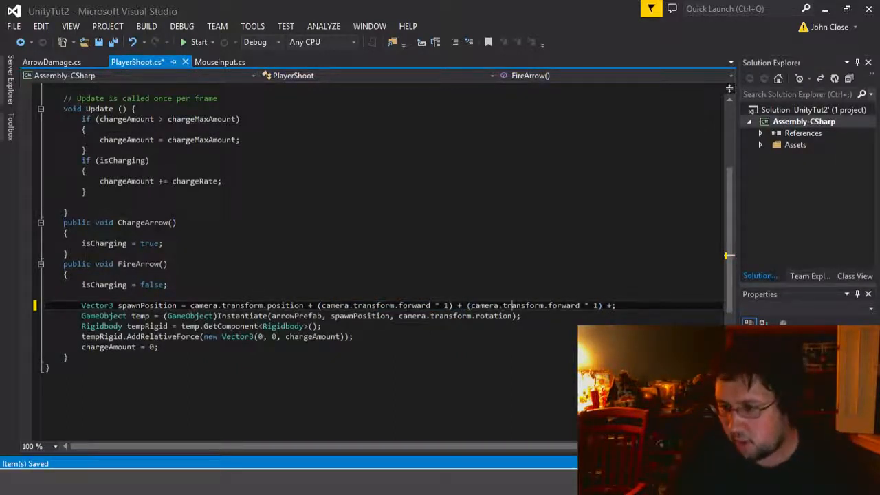
key("Right")
key("BackSpace")
key("BackSpace")
key("BackSpace")
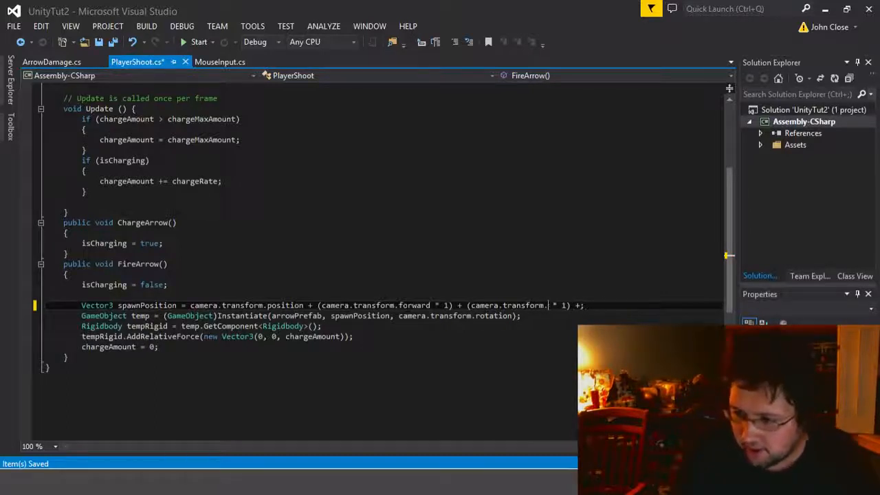
type("right")
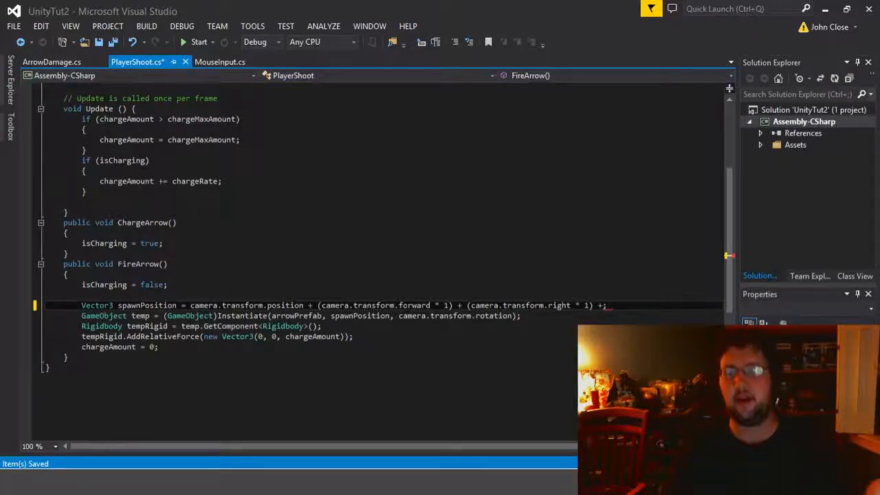
Step: Remove right from the second offset term and try other transform members starting with "bo" and "r"
key("BackSpace")
key("BackSpace")
key("BackSpace")
key("BackSpace")
key("BackSpace")
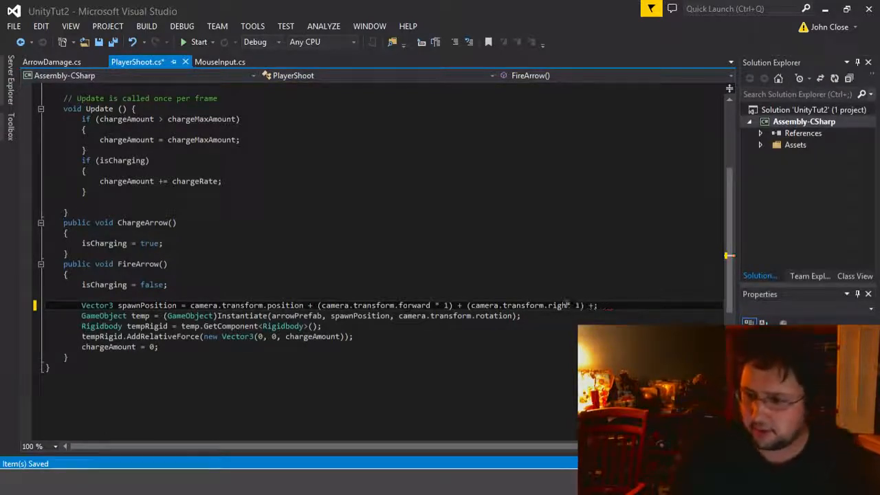
type(".bo")
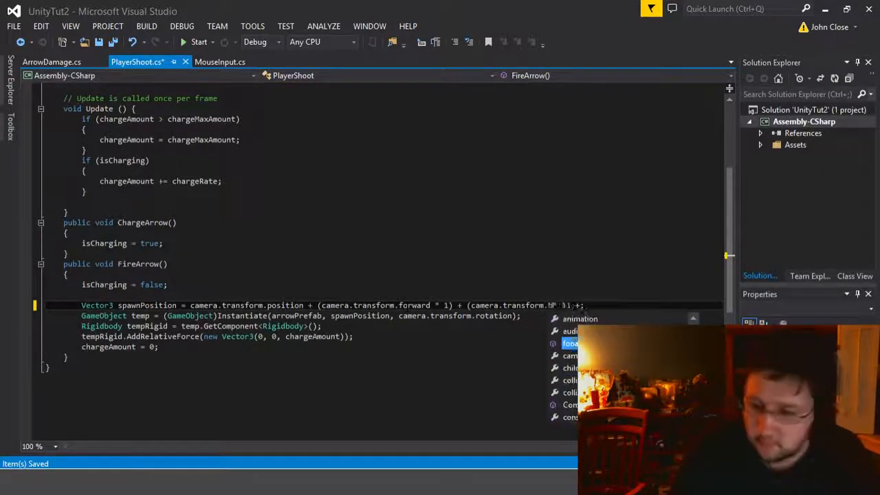
key("BackSpace")
key("BackSpace")
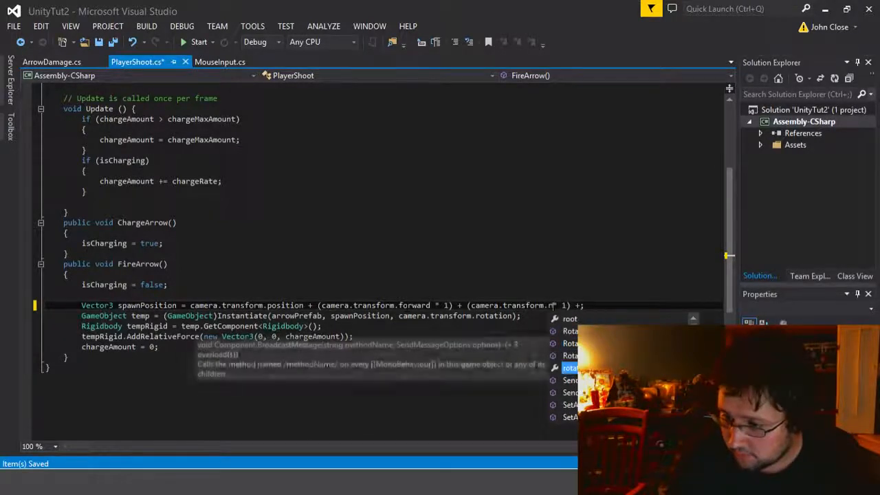
type("r")
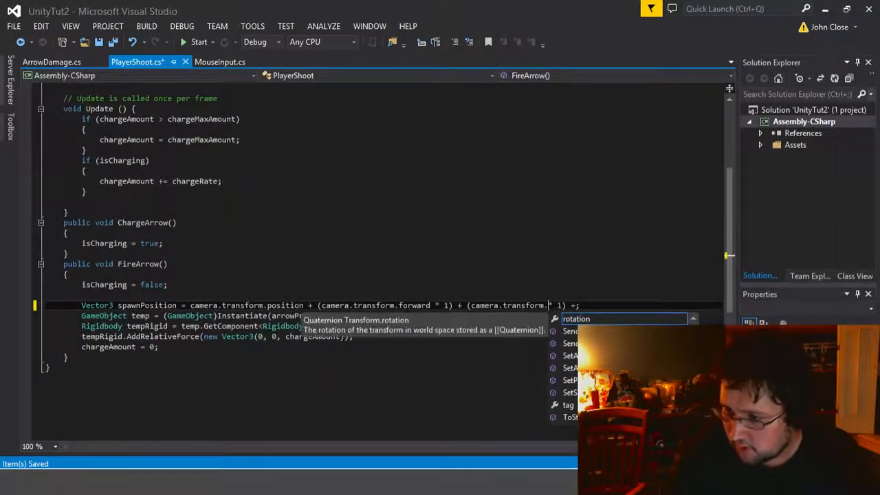
Step: Look through the suggested transform members for other direction properties to use in the second offset term
key("Down")
key("Down")
key("Down")
key("Down")
key("Down")
key("Down")
key("Down")
key("Down")
key("Down")
key("Down")
key("Down")
key("Down")
key("Down")
key("Down")
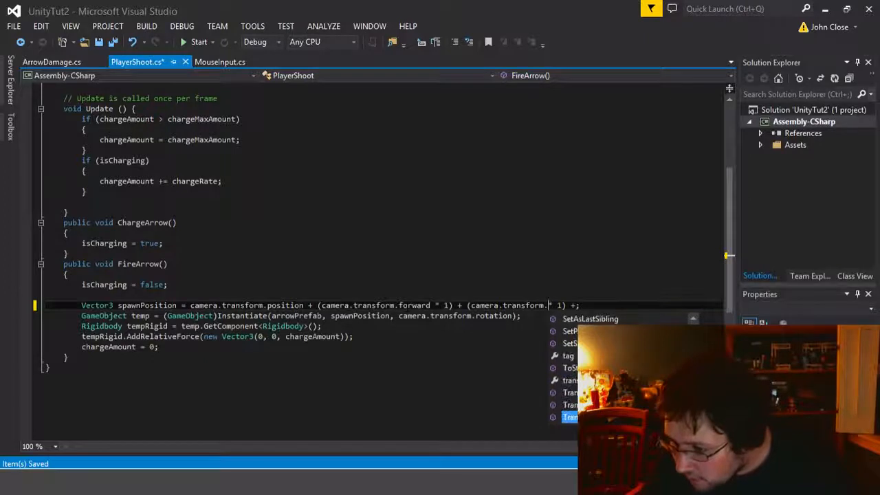
key("Down")
key("Up")
key("Up")
key("Up")
key("Up")
key("Up")
key("Up")
key("Up")
key("Up")
key("Up")
key("Up")
key("Up")
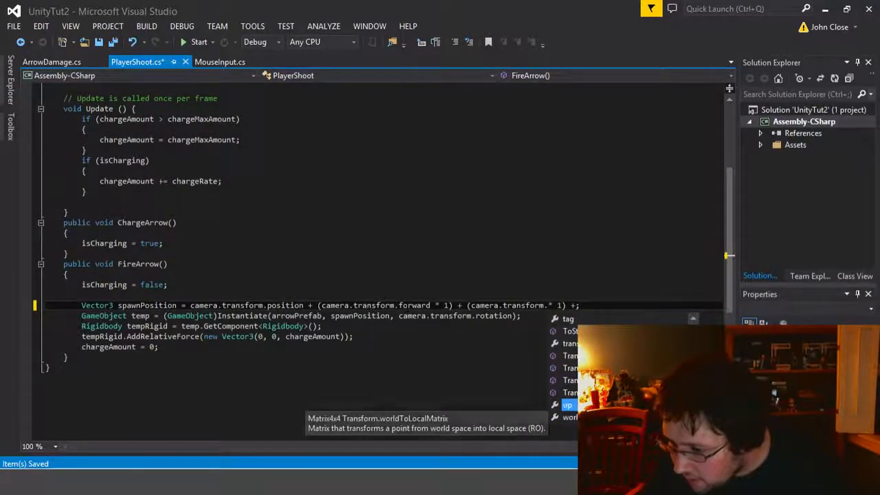
key("Up")
key("Up")
key("Up")
key("Up")
key("Up")
key("Up")
key("Up")
key("Up")
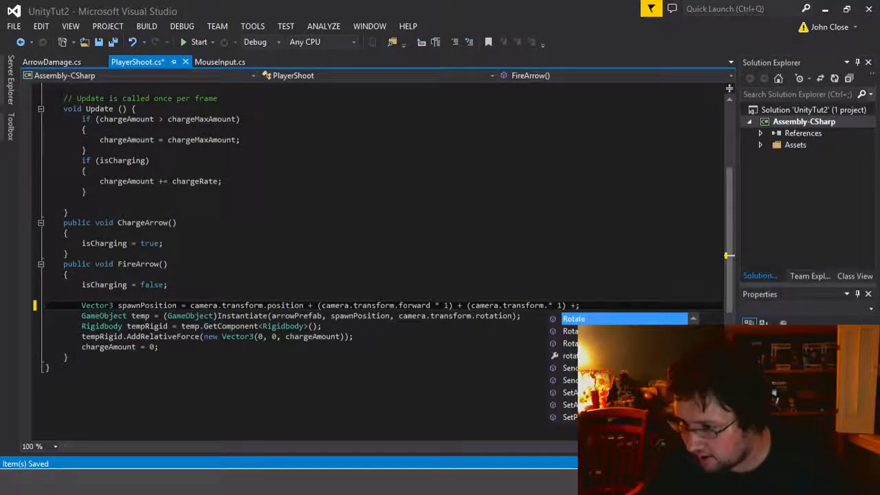
key("Up")
key("Up")
key("Up")
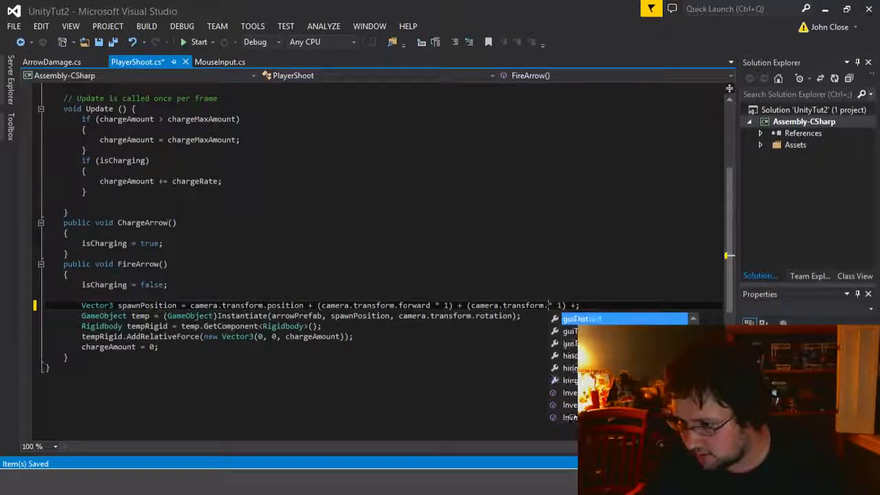
key("Up")
key("Up")
key("Up")
key("Up")
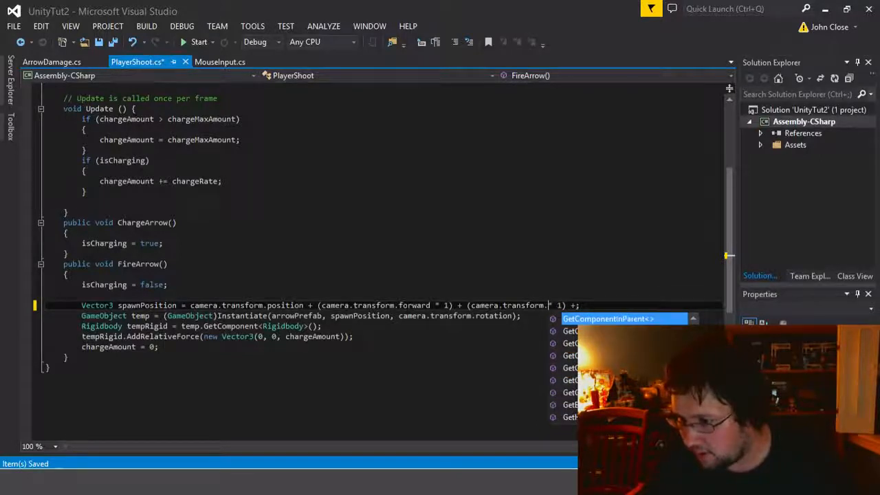
key("Up")
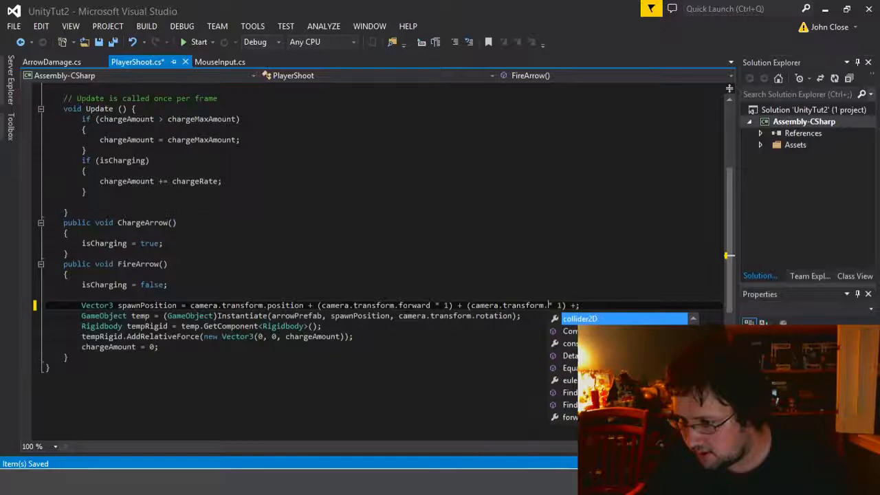
key("Up")
key("Up")
key("Up")
key("Up")
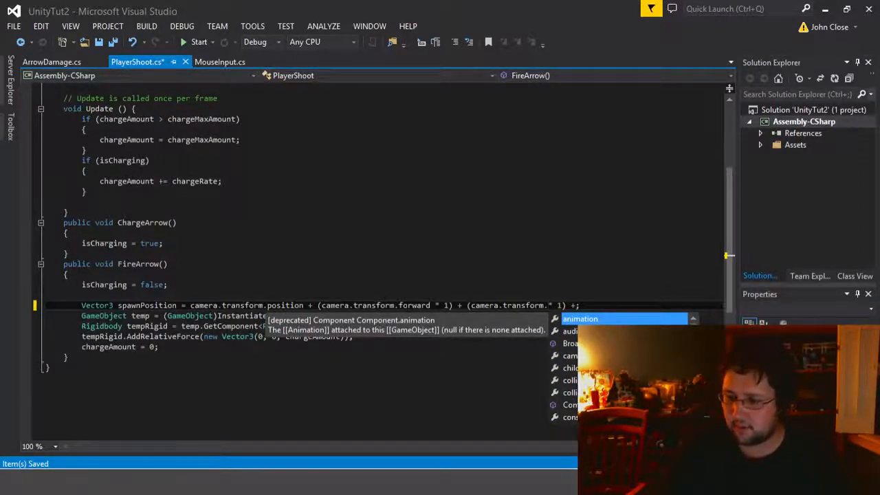
Step: Complete the second offset term as camera.transform.right again
key("BackSpace")
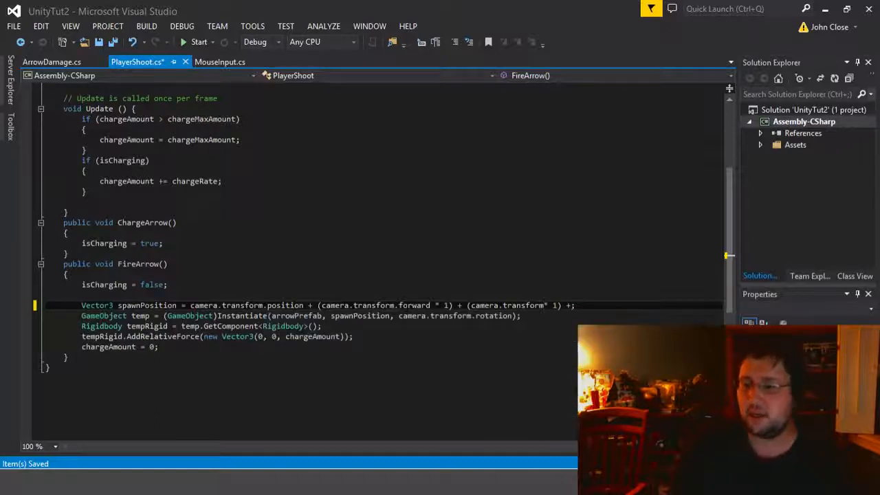
type(".")
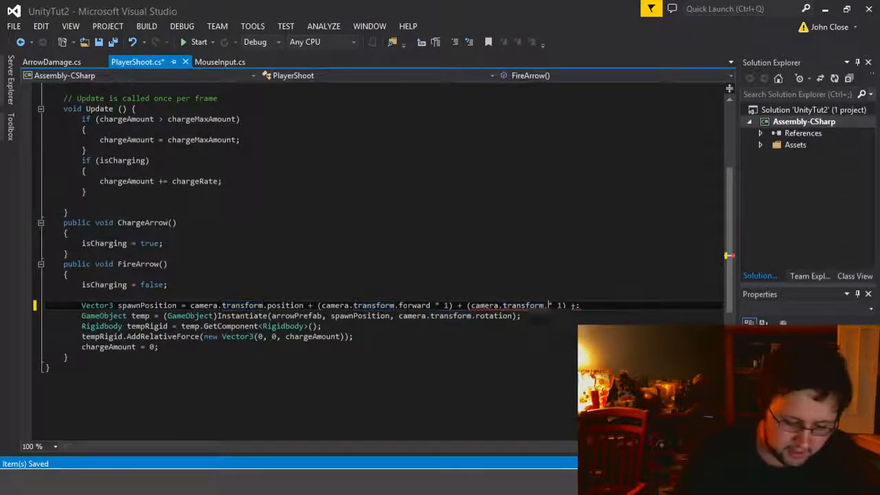
type("rotation")
key("Tab")
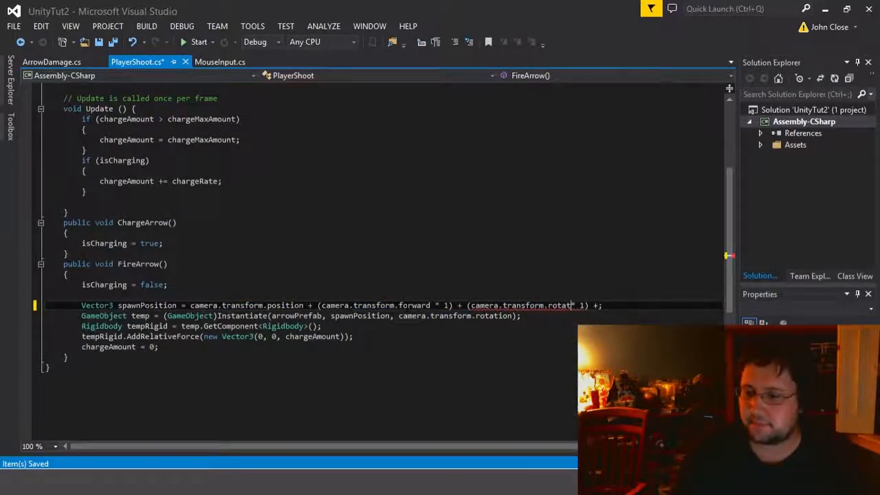
key("BackSpace")
key("BackSpace")
key("BackSpace")
key("BackSpace")
type("ight")
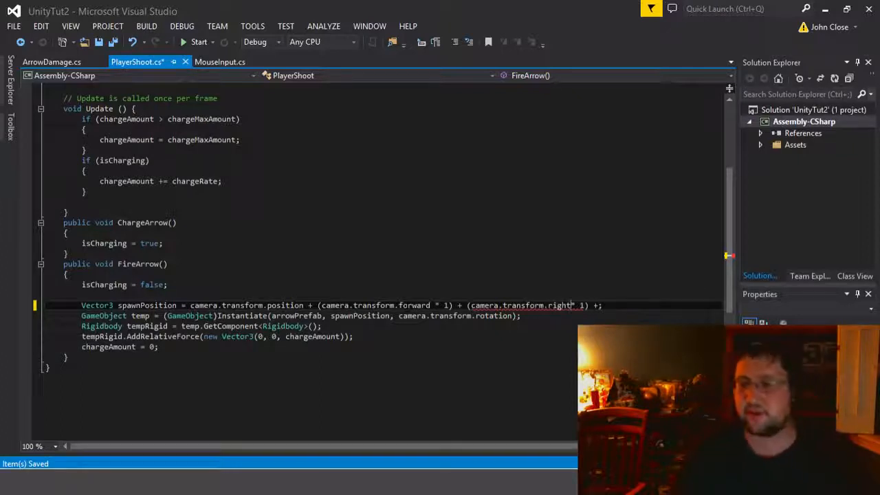
Step: Remove the trailing plus sign so spawnPosition ends with (camera.transform.right * 1), and save PlayerShoot.cs
key("ctrl+shift+Left")
key("ctrl+s")
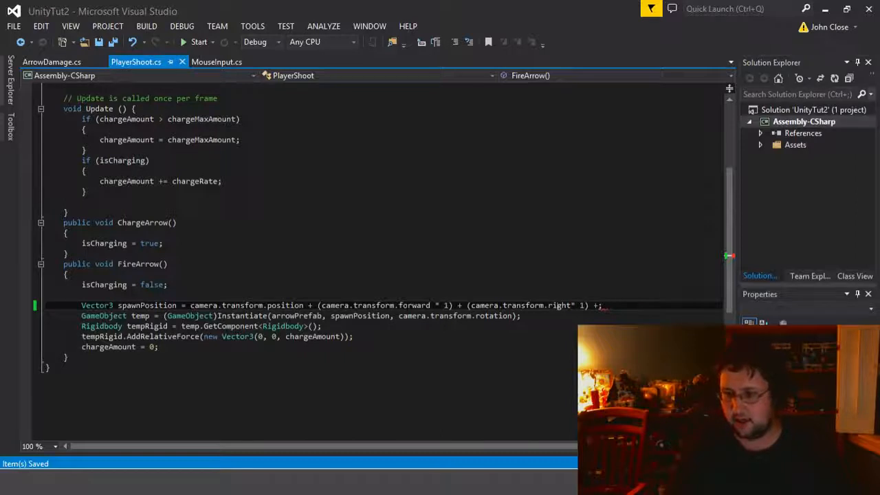
type("-")
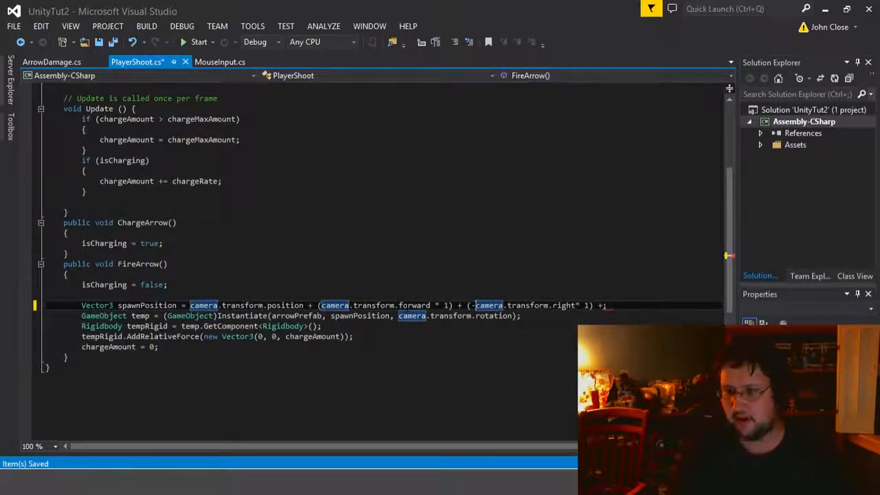
key("BackSpace")
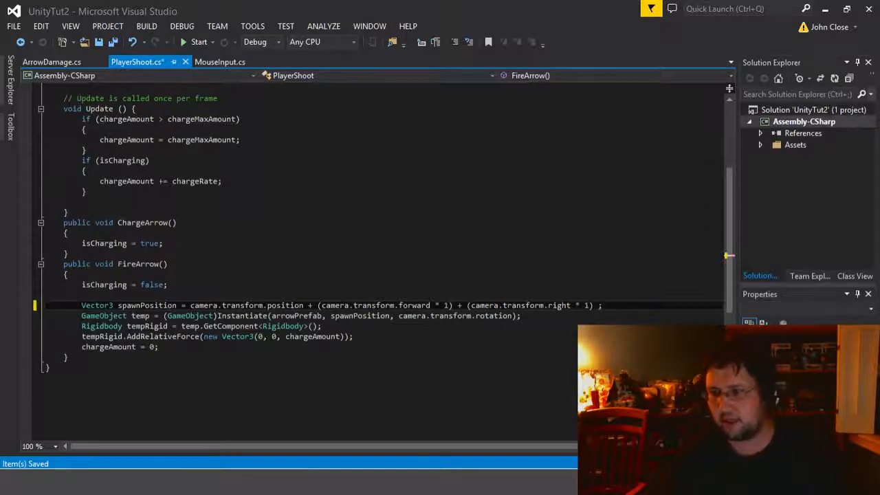
key("ctrl+s")
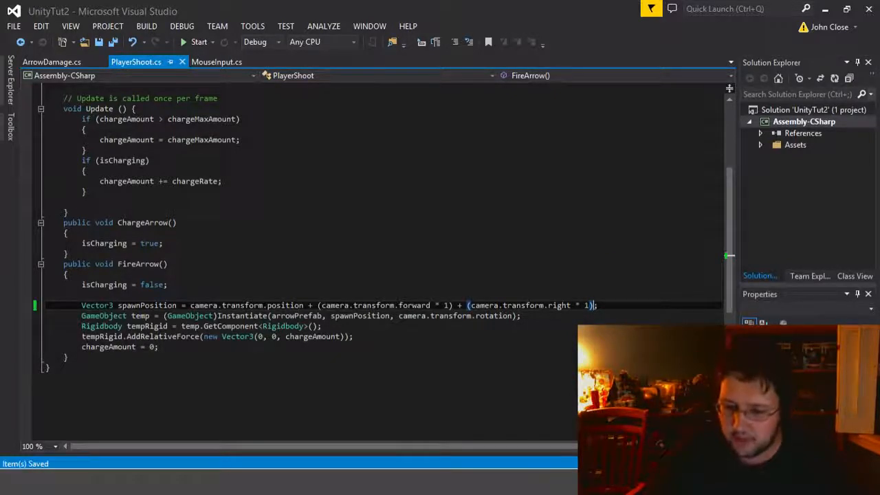
Step: Switch to Unity, playtest the arrow spawn position by walking and firing arrows, stop playing, and return to Visual Studio
mouse_move(293, 482)
left_click(319, 482)
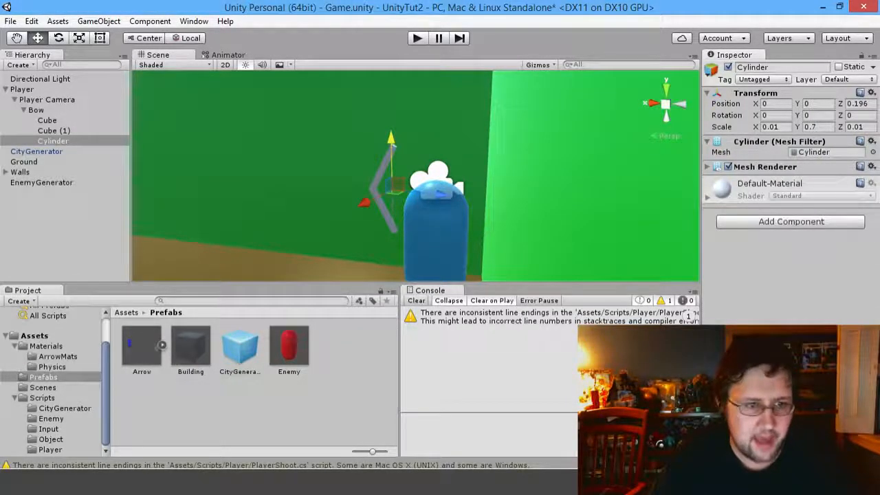
left_click(417, 38)
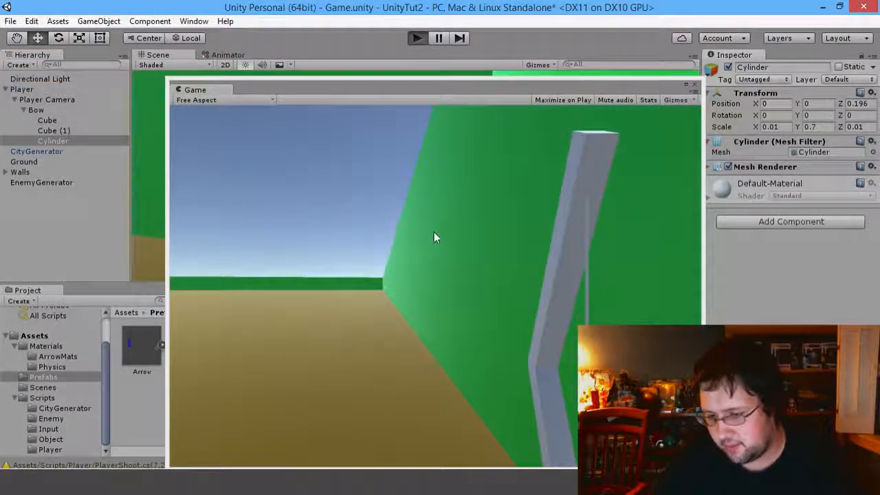
left_click(423, 253)
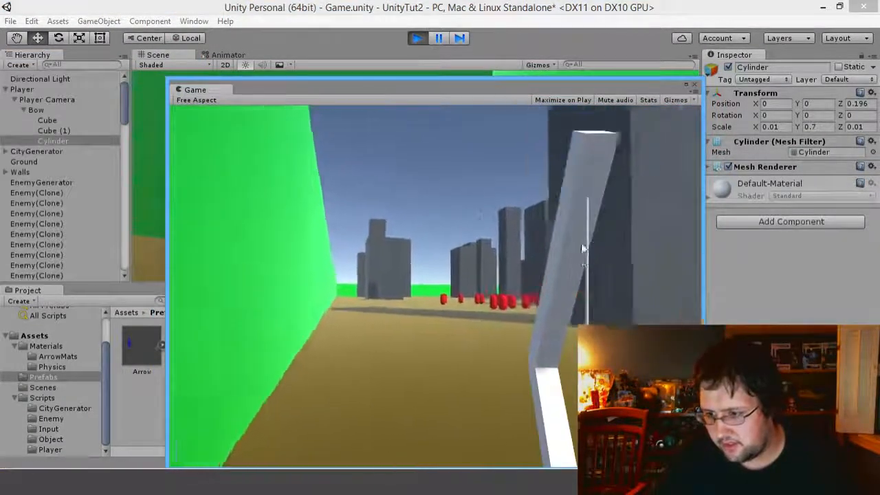
left_click(647, 228)
key("w")
left_click(648, 229)
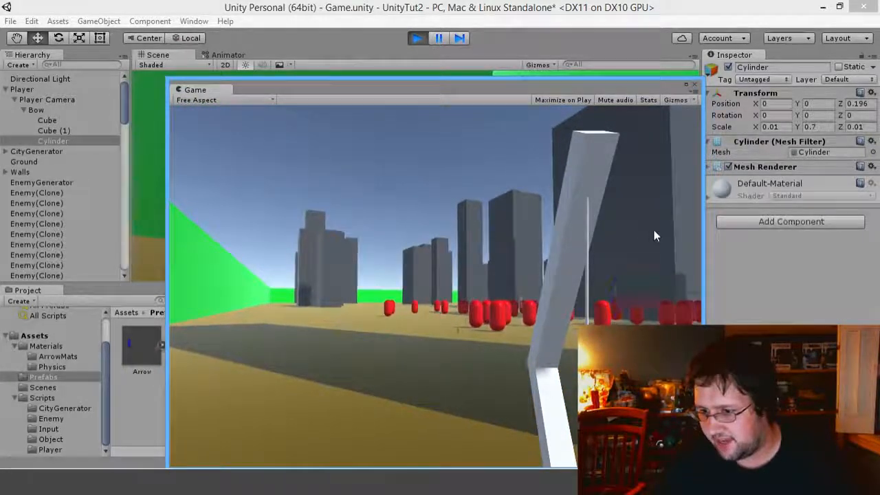
left_click(654, 230)
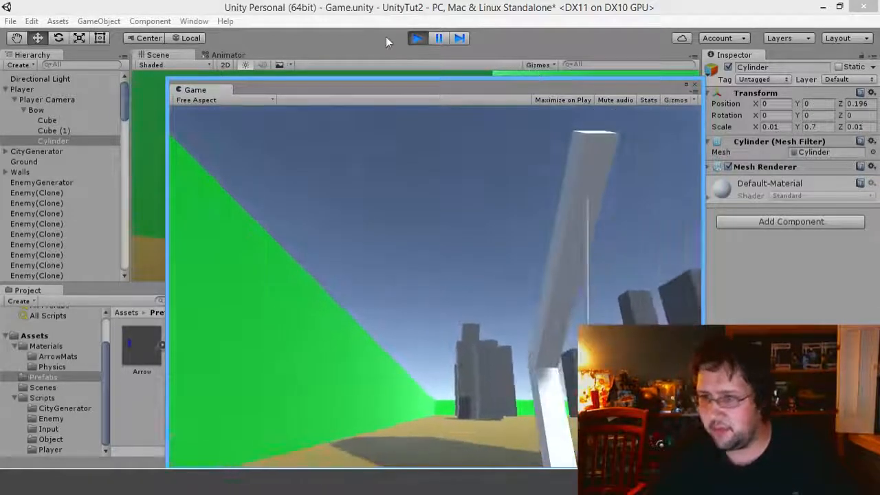
left_click(416, 38)
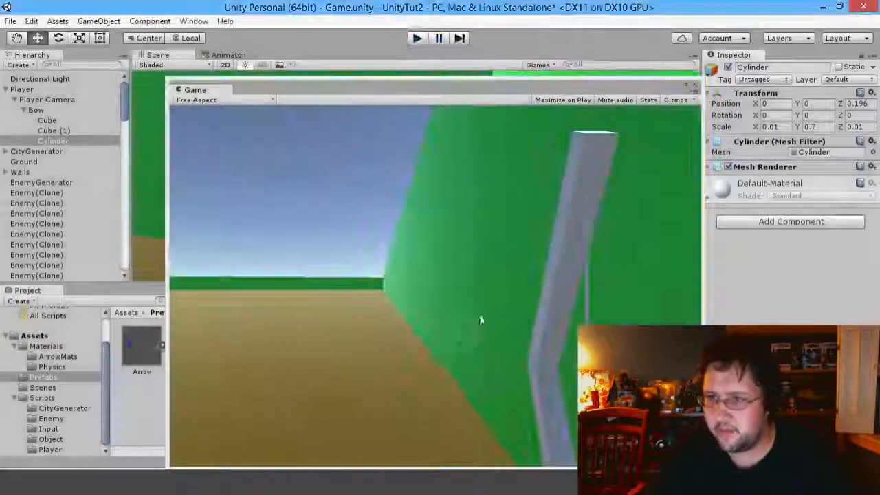
key("alt+Tab")
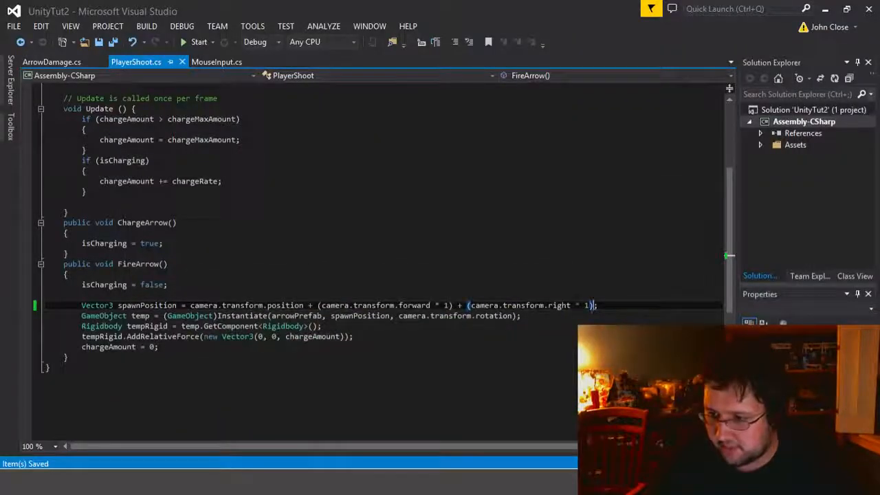
Step: Set the camera.transform.right multiplier in spawnPosition to 0.5f and save PlayerShoot.cs
key("BackSpace")
type("0")
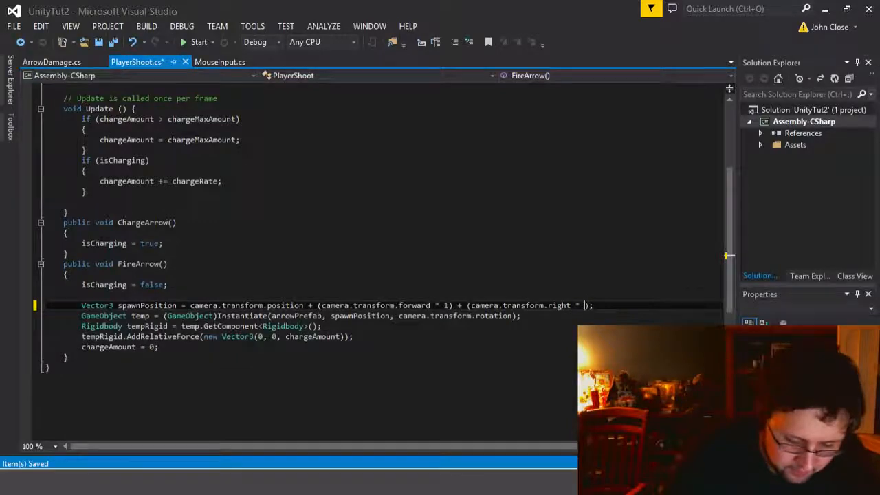
type(".5f")
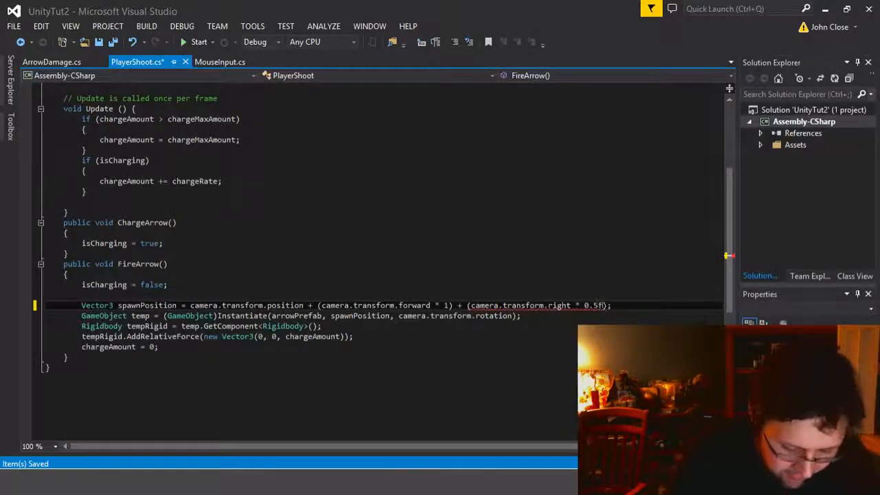
key("ctrl+s")
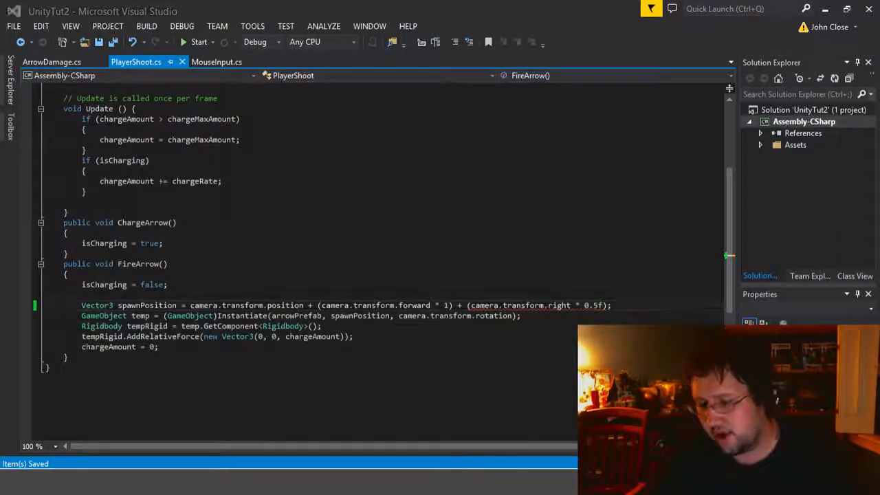
Step: Switch to Unity, playtest the arrow spawn position by walking and firing repeatedly, stop playing, and return to the UnityTut2 project in Visual Studio
key("alt+Tab")
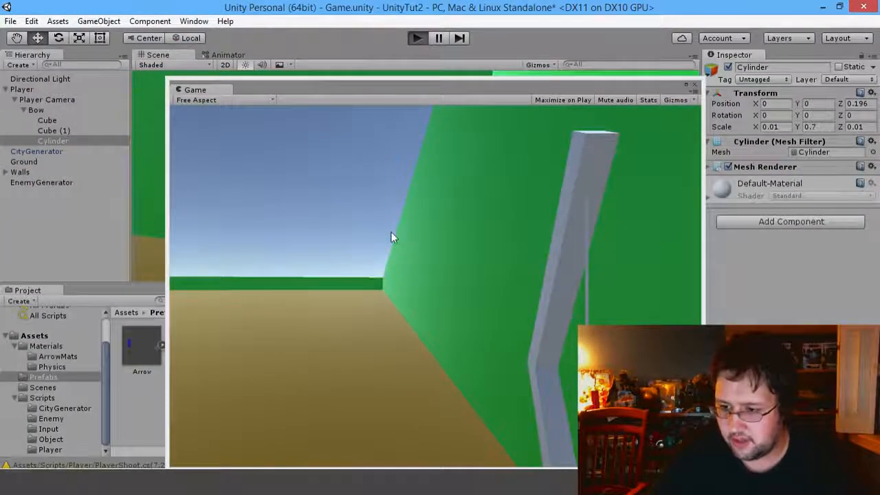
key("ctrl+p")
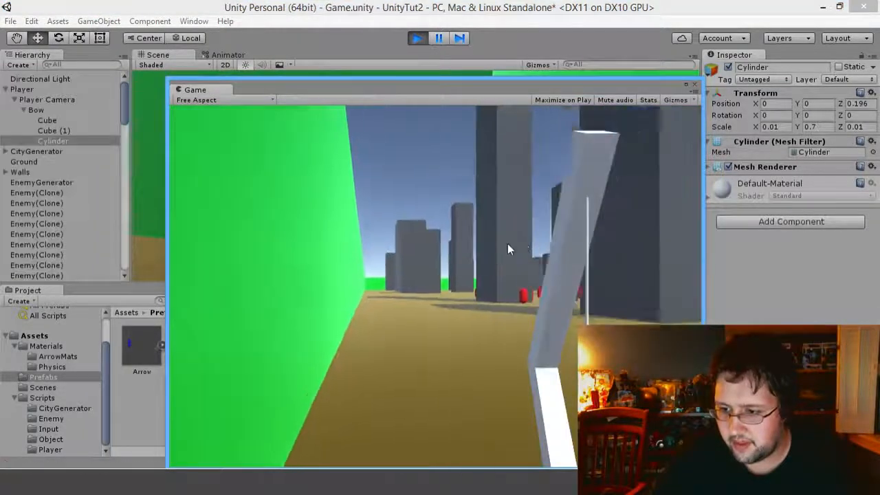
key("w")
left_click(536, 223)
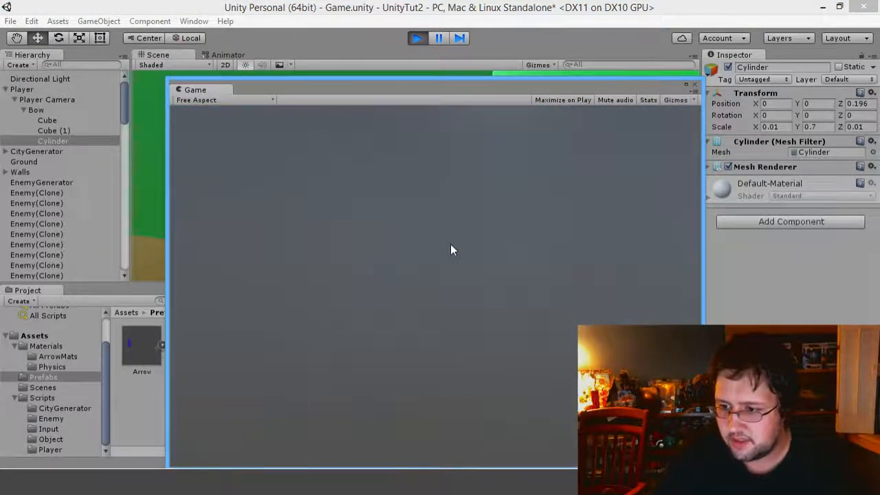
key("a")
left_click(533, 269)
left_click(533, 269)
left_click(533, 269)
left_click(533, 269)
left_click(533, 265)
left_click(533, 266)
left_click(532, 265)
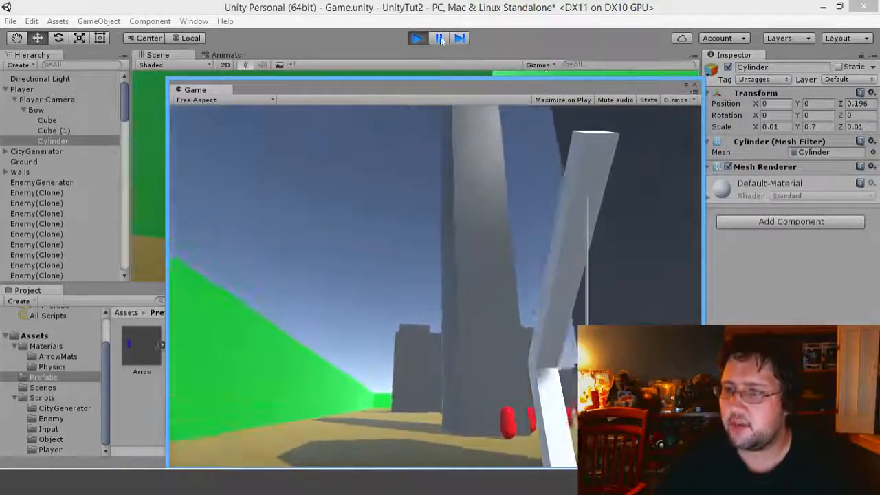
left_click(418, 37)
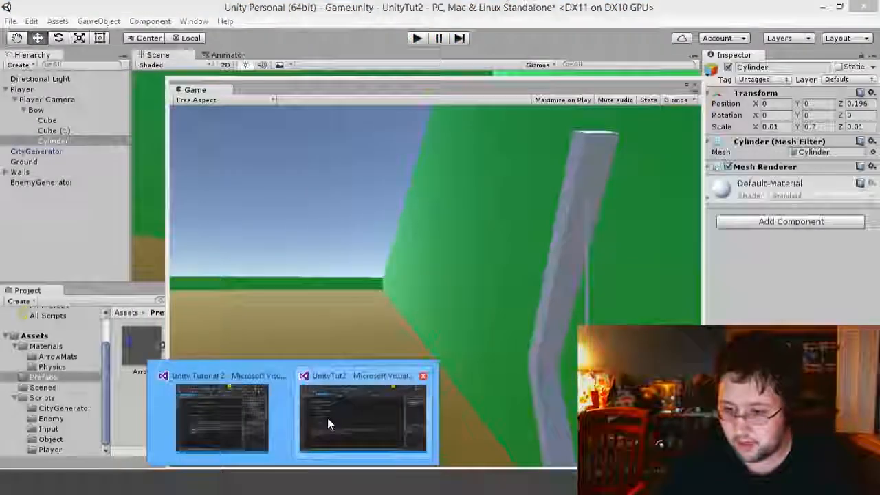
left_click(329, 424)
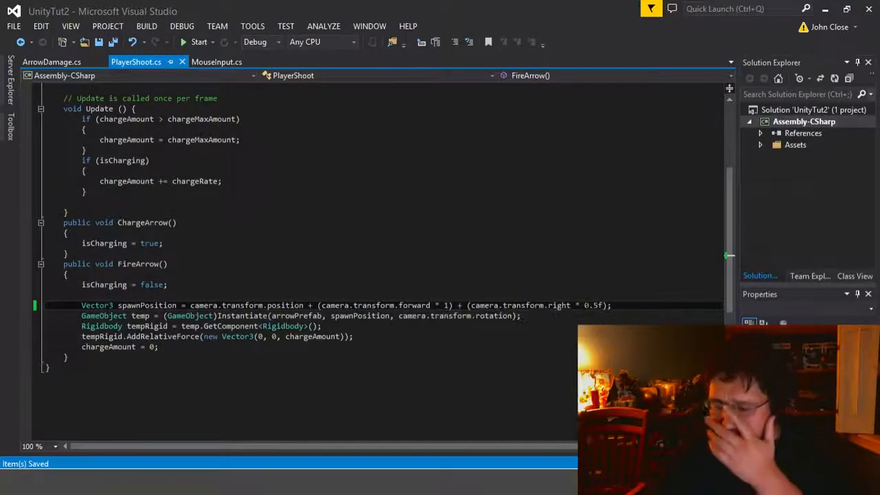
Step: Duplicate the camera.transform.right offset term at the end of spawnPosition and change the copy's direction to up
left_click_drag(607, 305, 457, 305)
key("ctrl+c")
key("Right")
key("ctrl+v")
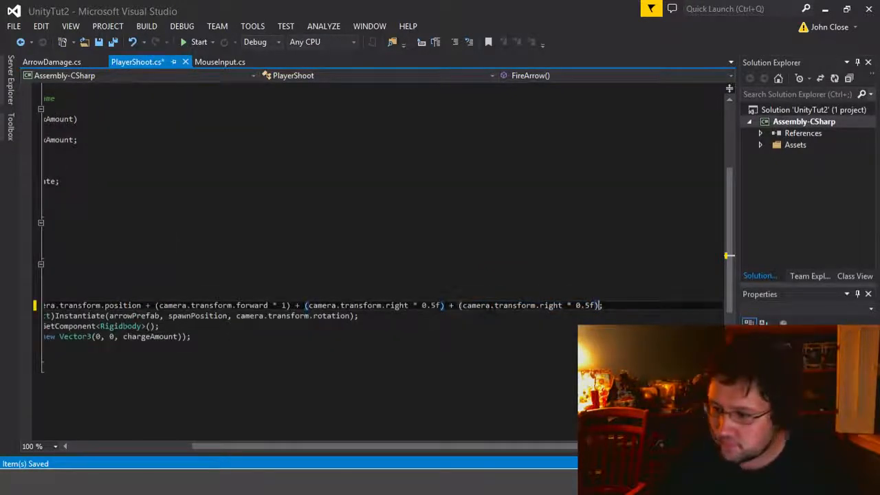
double_click(549, 305)
type("up")
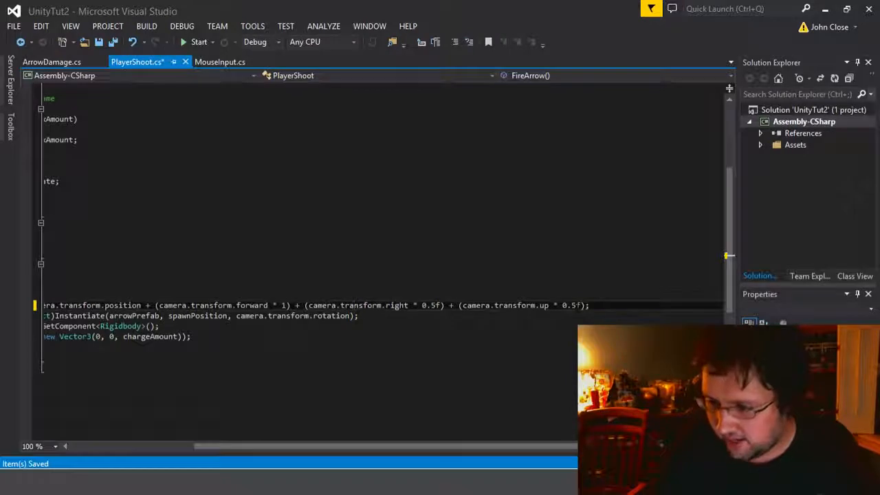
Step: Set the camera.transform.up multiplier in spawnPosition to -0.2f and save PlayerShoot.cs
left_click(563, 305)
type("-")
left_click(579, 305)
key("BackSpace")
type("2")
key("ctrl+s")
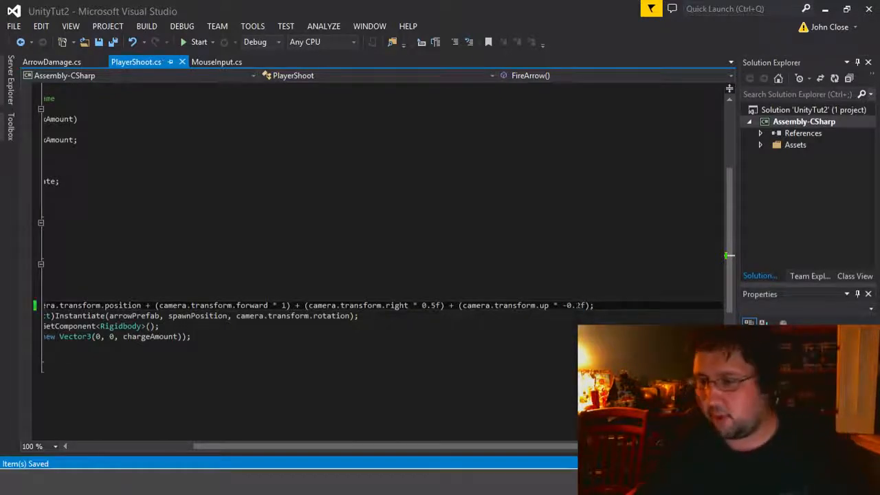
Step: Switch to Unity, playtest the arrow's vertical spawn offset by walking and firing, and stop playing
key("alt+Tab")
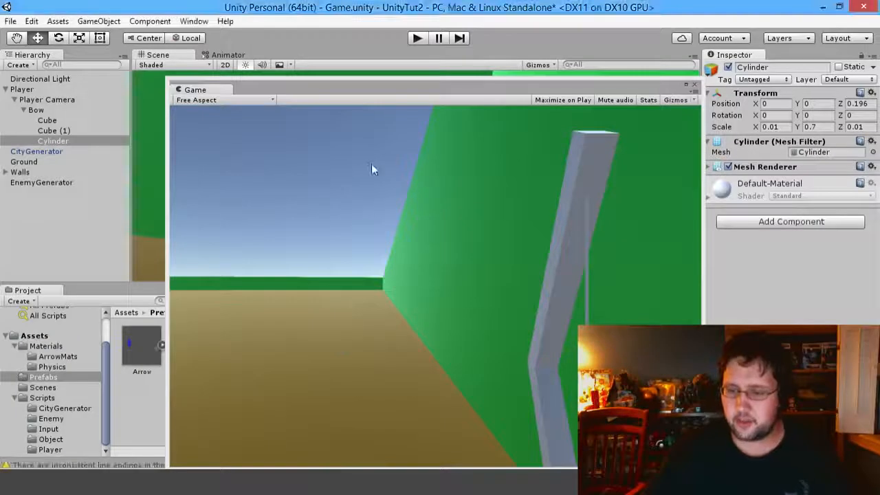
left_click(418, 38)
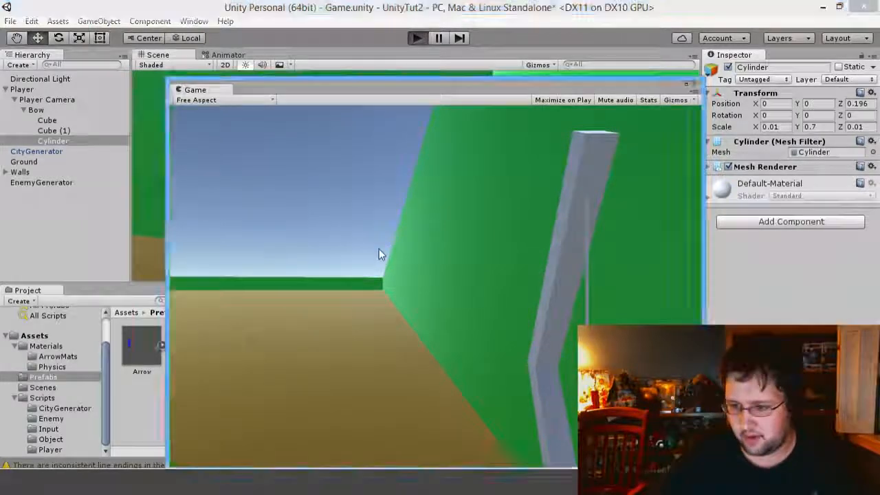
key("w")
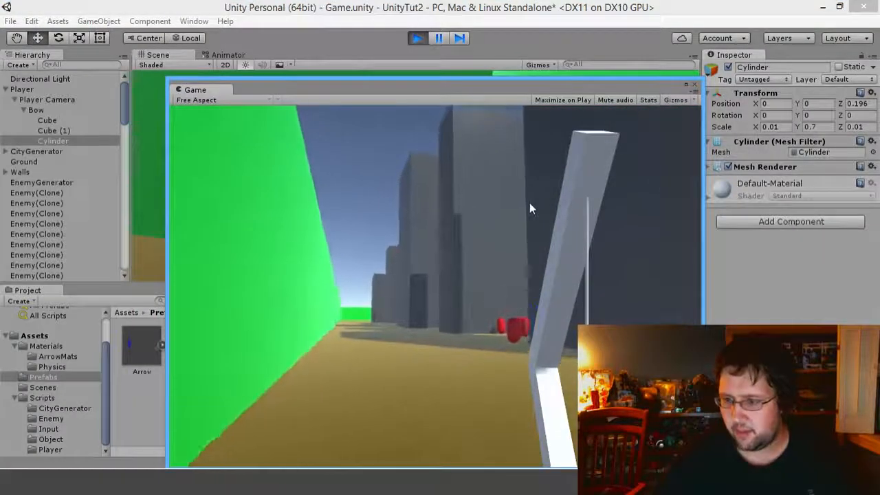
left_click(530, 203)
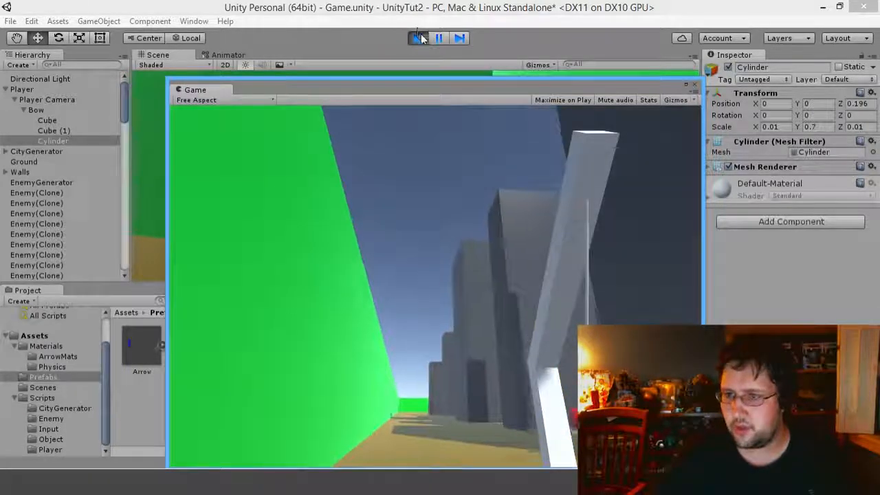
key("ctrl+p")
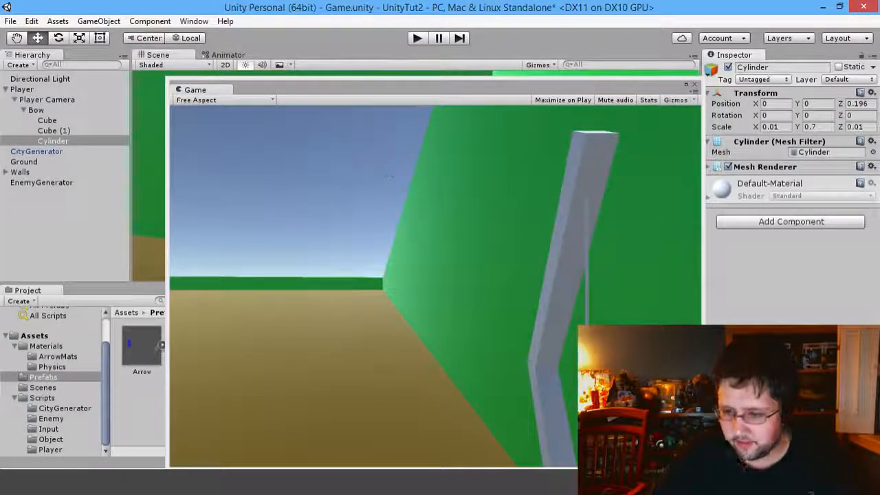
Step: Change the camera.transform.up multiplier to -0.4f in PlayerShoot.cs in Visual Studio, save it, and return to Unity
left_click(292, 481)
left_click(355, 422)
key("BackSpace")
type("4")
left_click(330, 480)
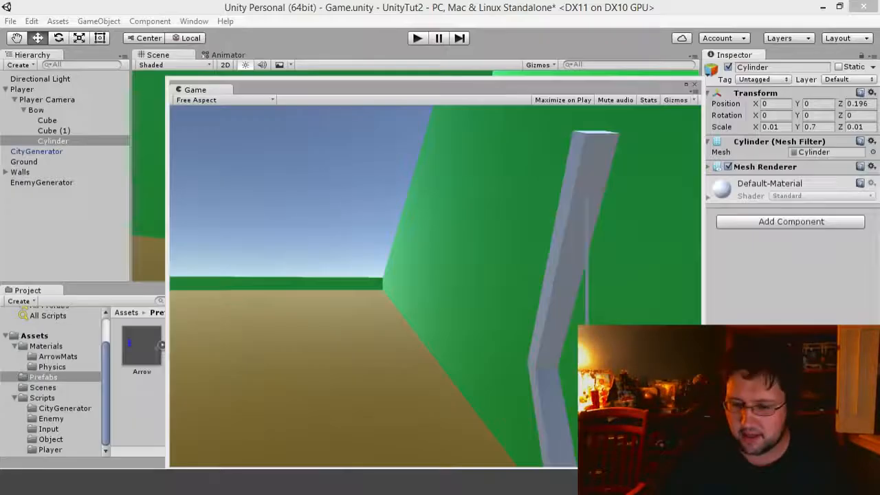
Step: Playtest firing arrows among the enemies with the lowered spawn position, and stop playing
left_click(416, 44)
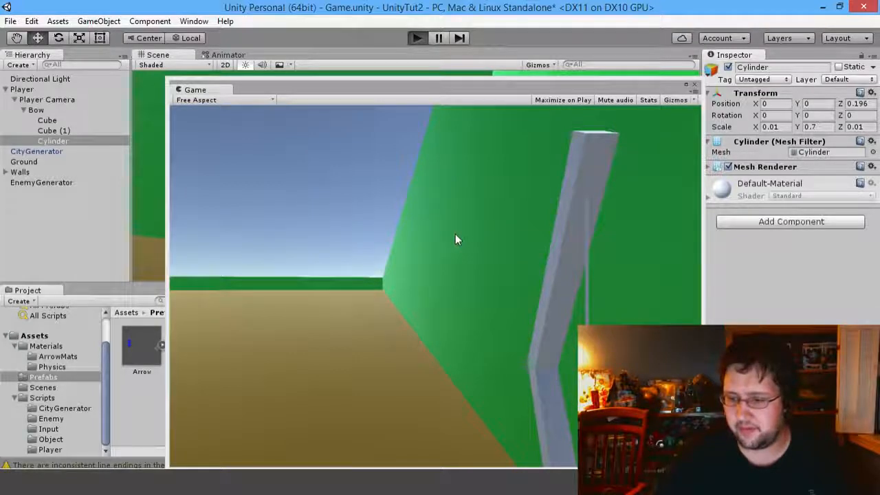
key("ctrl+p")
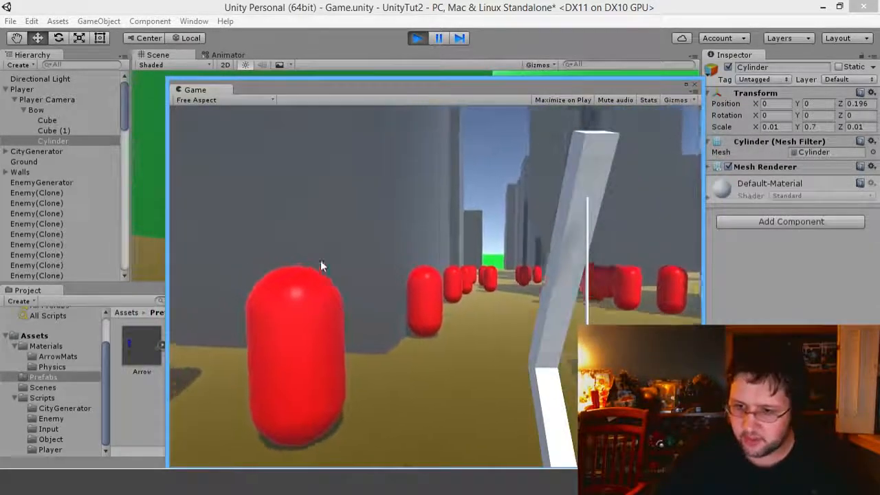
left_click(439, 284)
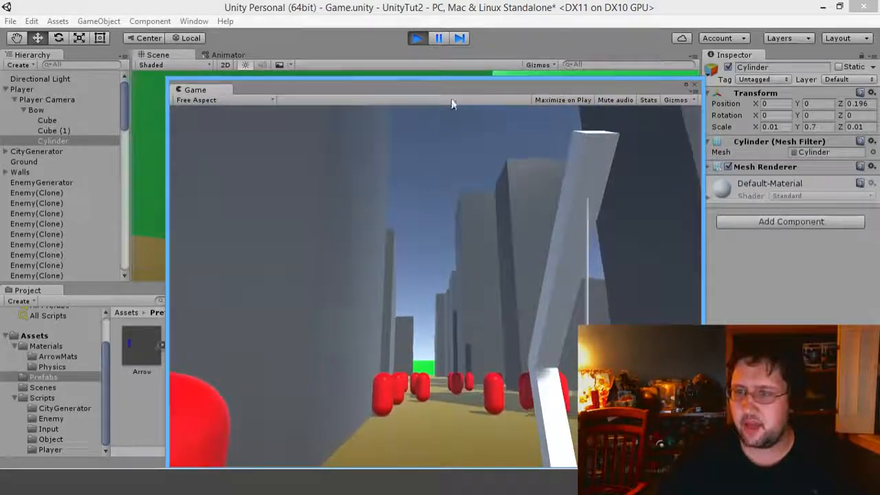
left_click(420, 38)
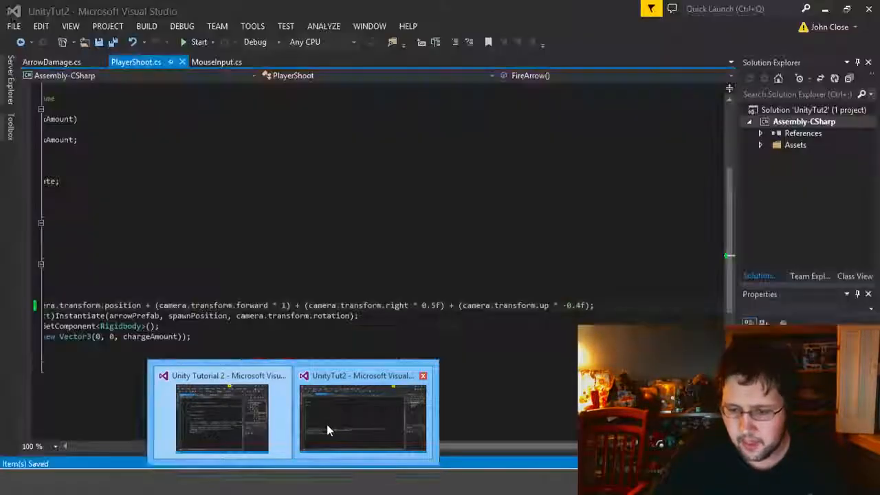
Step: Switch to Visual Studio and insert a new line at the start of the GetMouseButtonDown(0) block in MouseInput.cs
left_click(326, 424)
left_click_drag(326, 446, 199, 446)
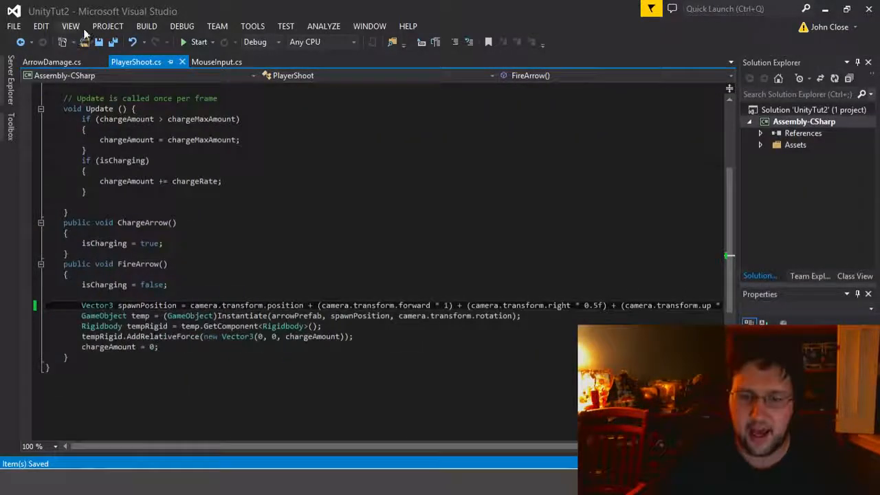
left_click(217, 62)
left_click(227, 274)
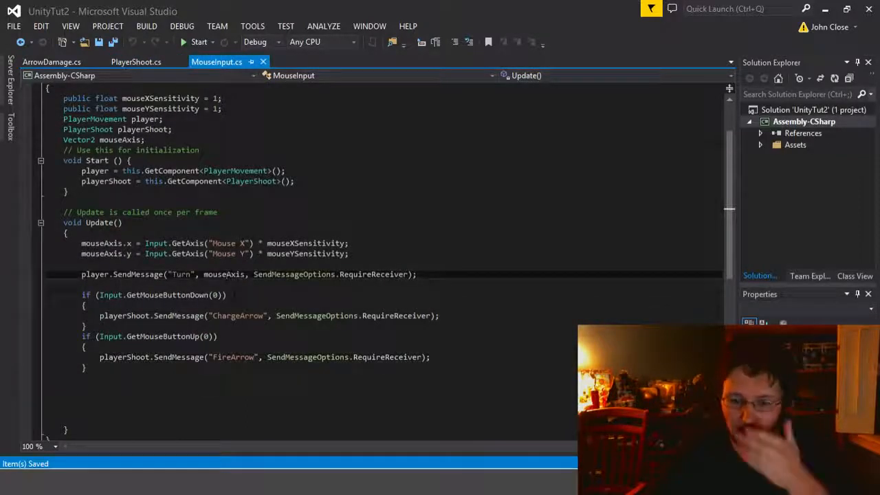
left_click(86, 305)
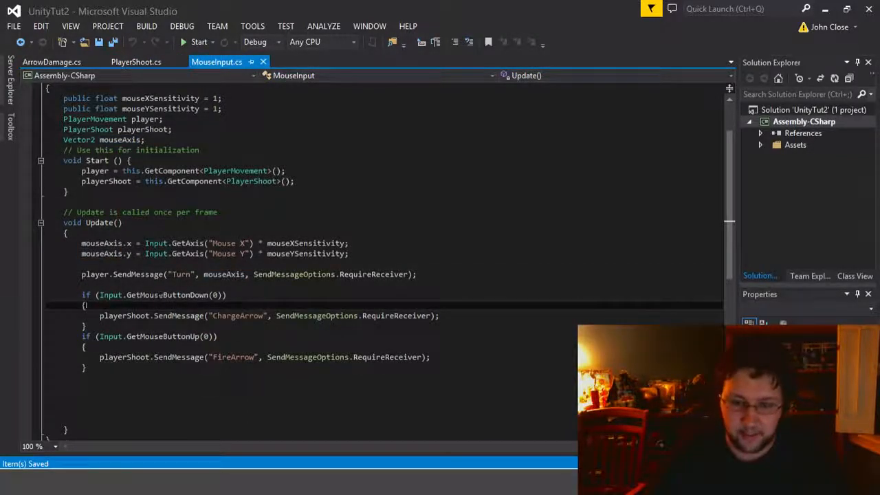
key("Return")
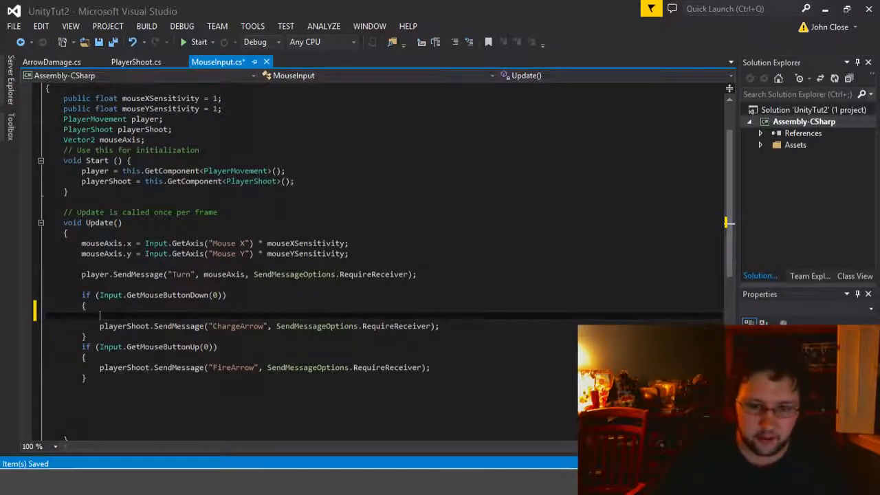
Step: Write Cursor.LockState = CursorLockMode.Locked; on the new line and save MouseInput.cs
type("Cursor.")
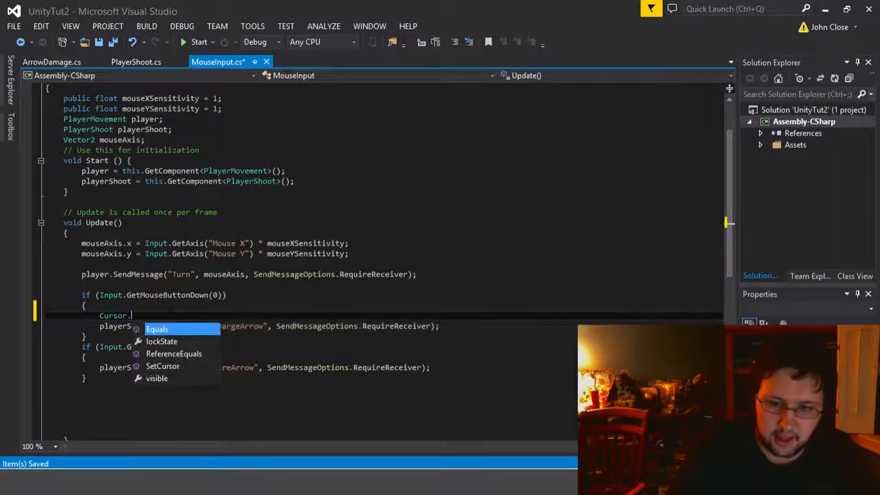
key("Tab")
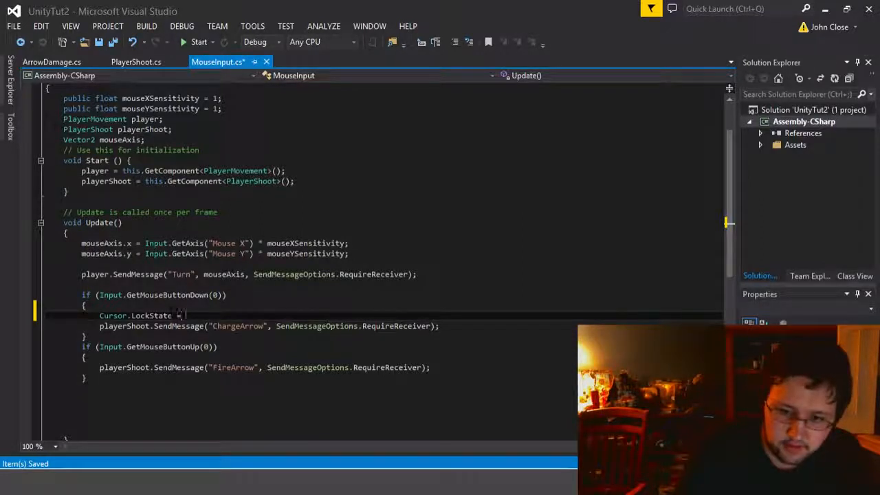
type("Cur")
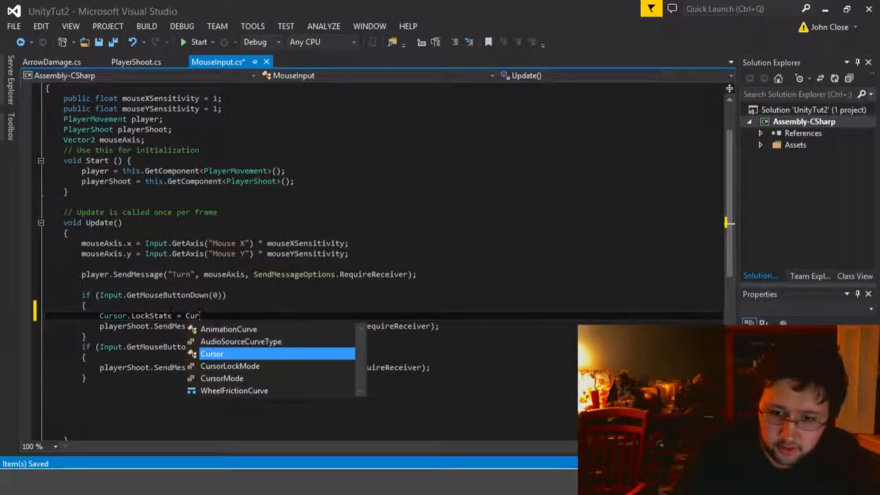
type("sorLockMode.")
key("Down")
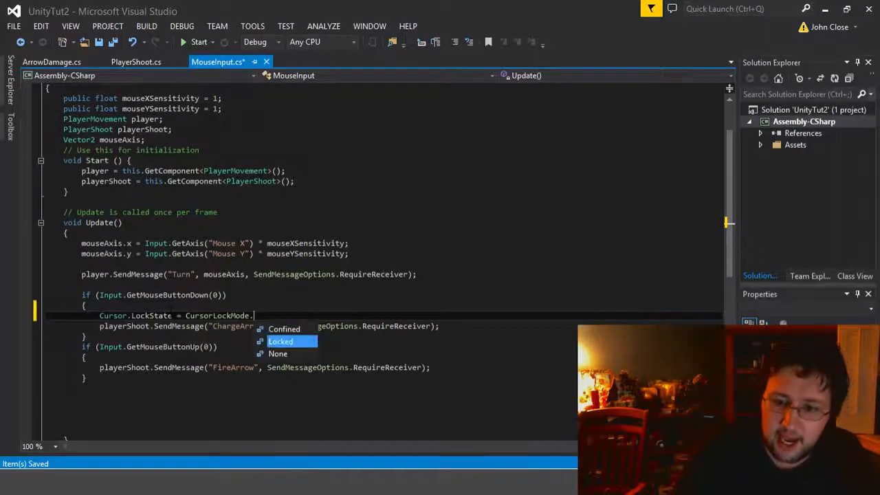
key("Tab")
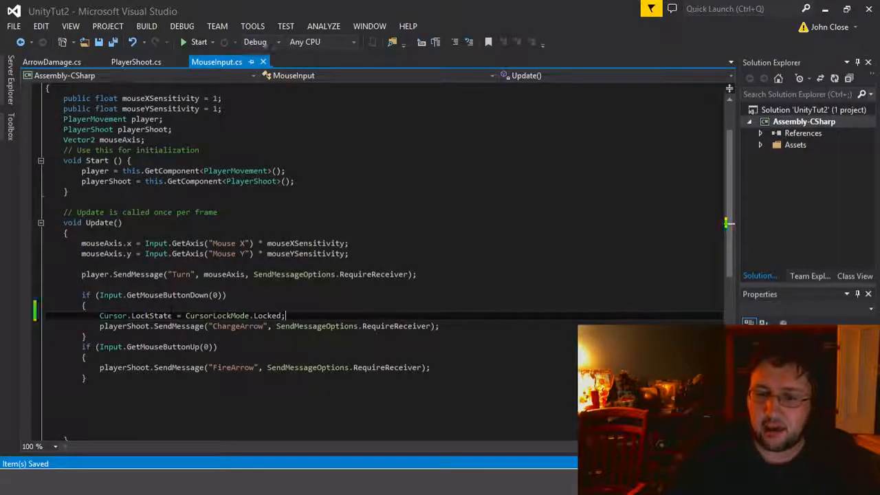
Step: Correct LockState to lockState in the cursor statement and add an empty line below it
triple_click(169, 315)
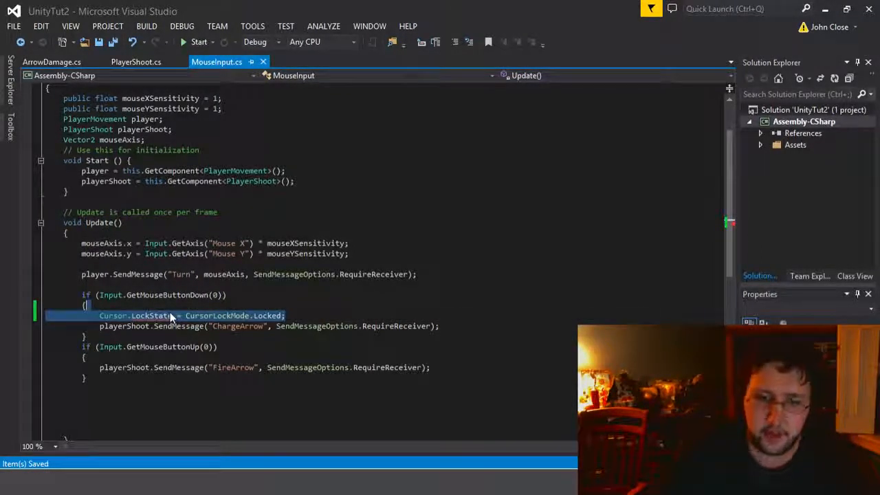
left_click(172, 307)
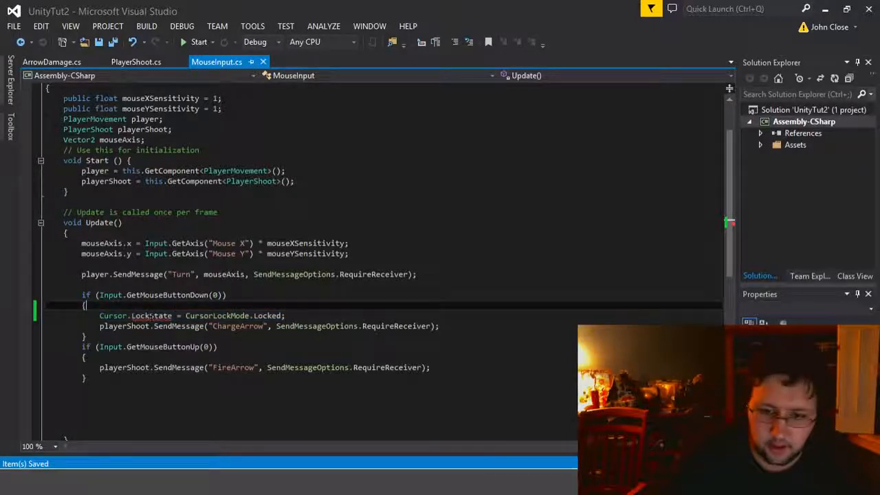
left_click(137, 317)
key("BackSpace")
type("l")
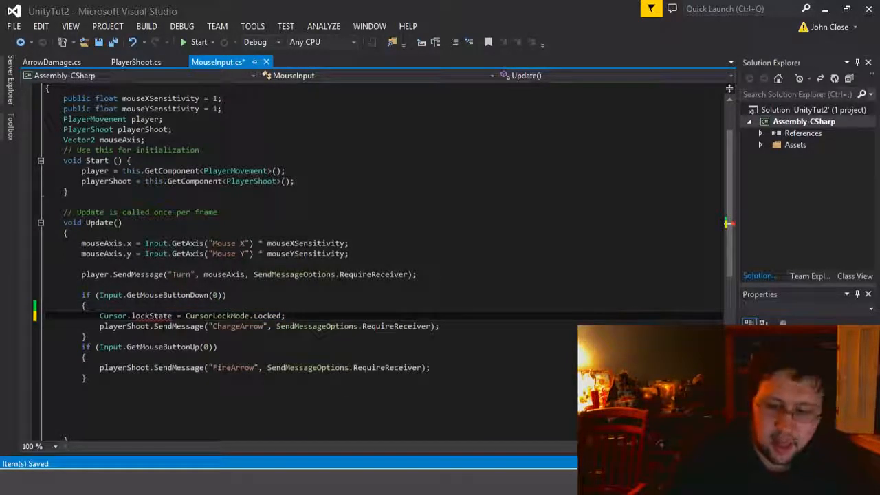
key("Return")
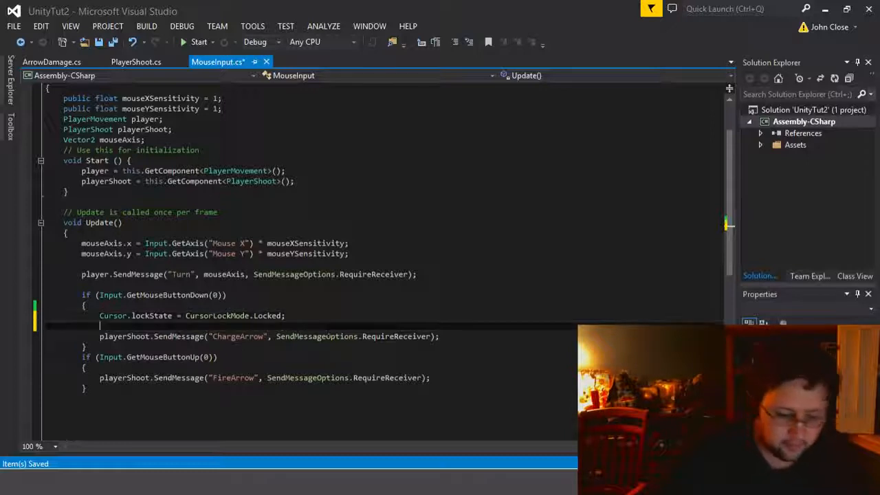
Step: Write Cursor.visible = false; below the lockState line in the GetMouseButtonDown(0) block and save MouseInput.cs
type("Cursor.")
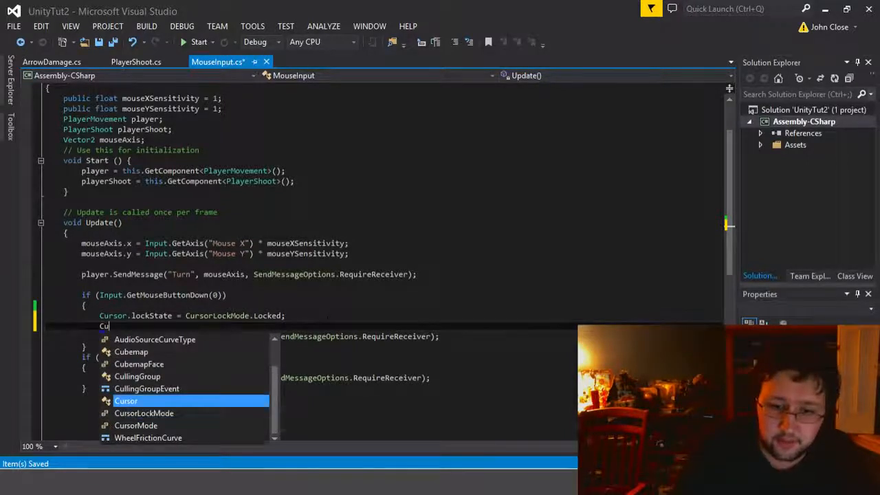
type("visible")
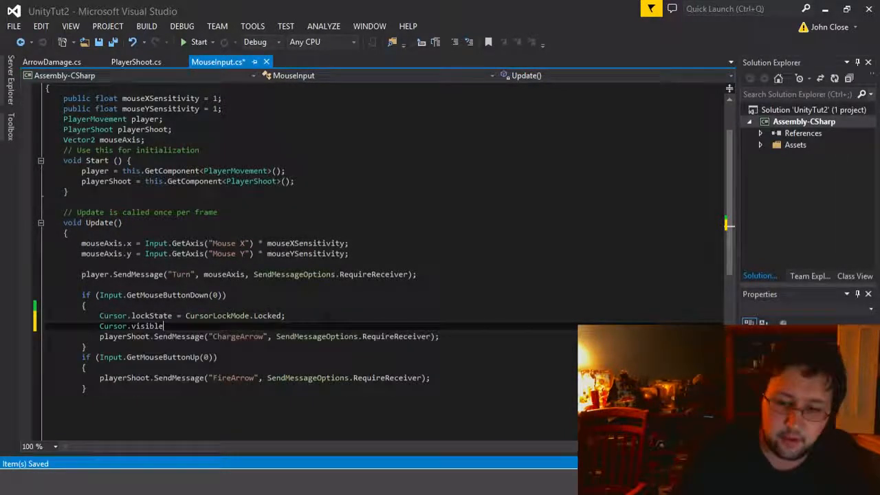
type(" = ")
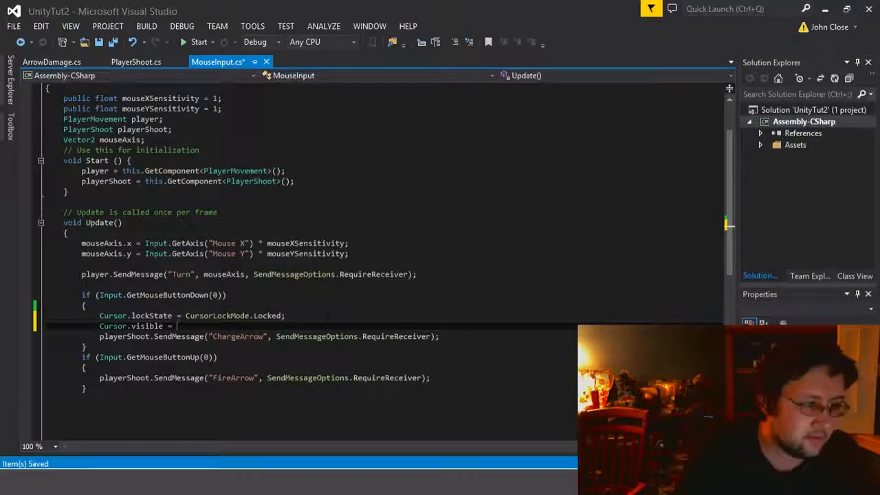
type("false;")
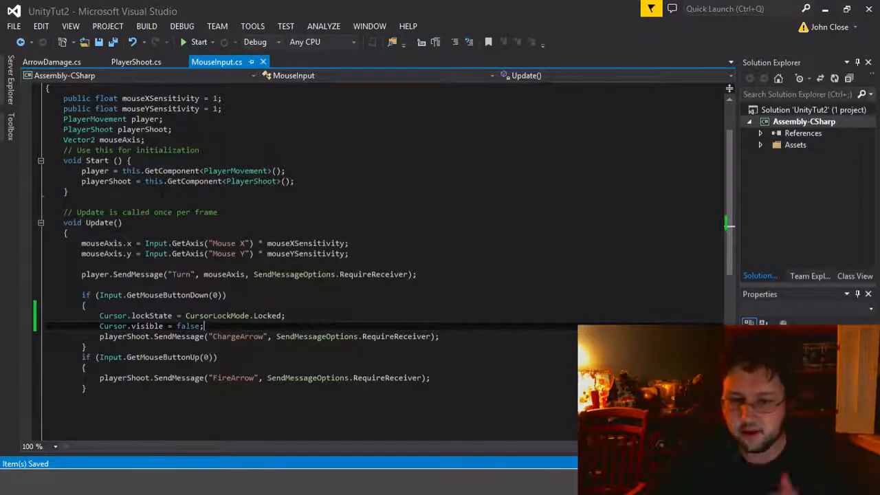
Step: Switch to Unity and create a UI Text object in the scene
key("alt+Tab")
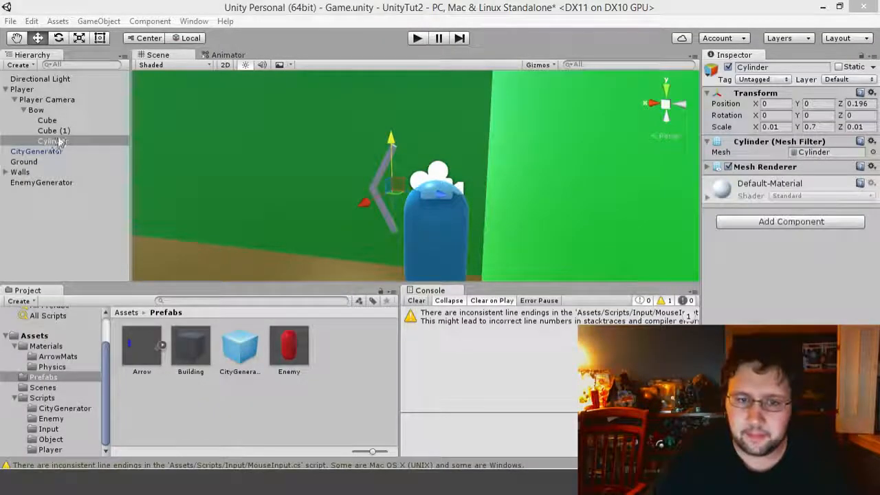
left_click(53, 202)
right_click(53, 202)
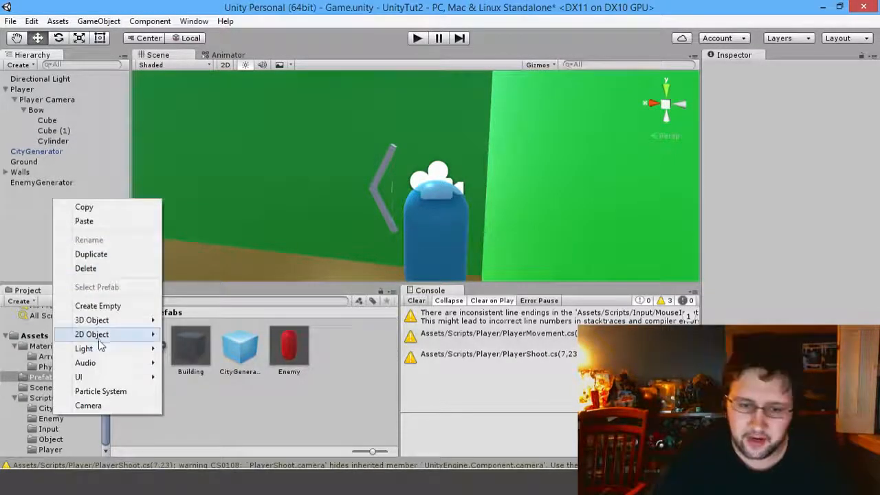
mouse_move(69, 377)
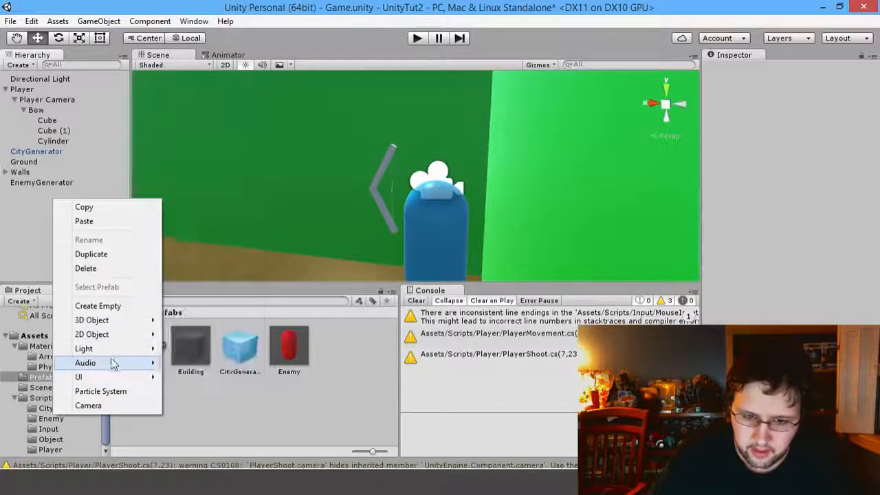
mouse_move(101, 384)
left_click(185, 205)
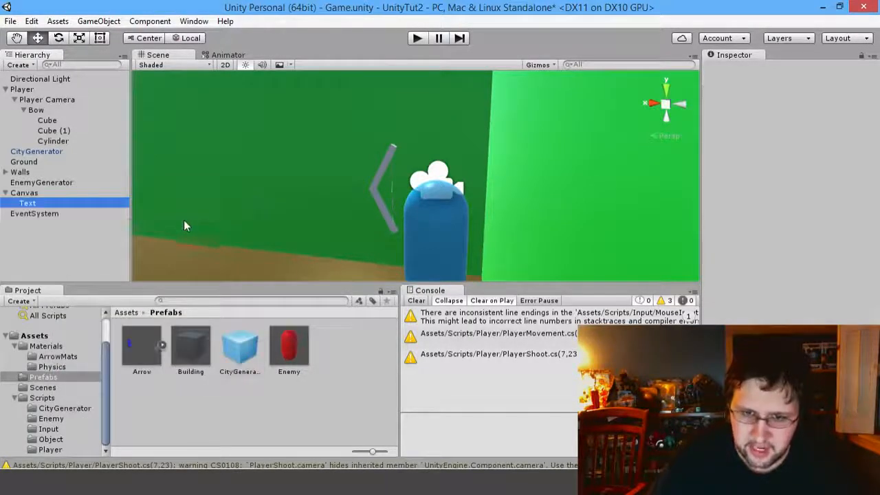
Step: Show the scene in 2D and frame the new Text object within its canvas
left_click_drag(0, 97, 520, 42)
left_click_drag(405, 49, 0, 83)
left_click(225, 65)
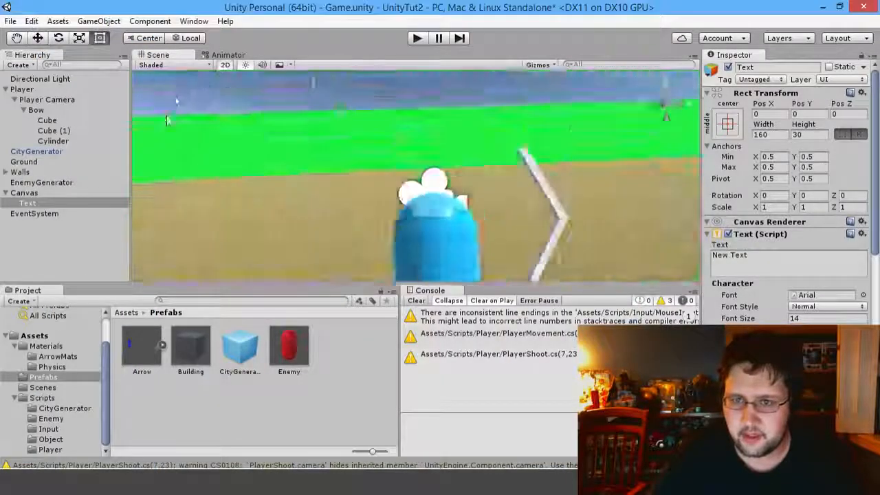
double_click(52, 203)
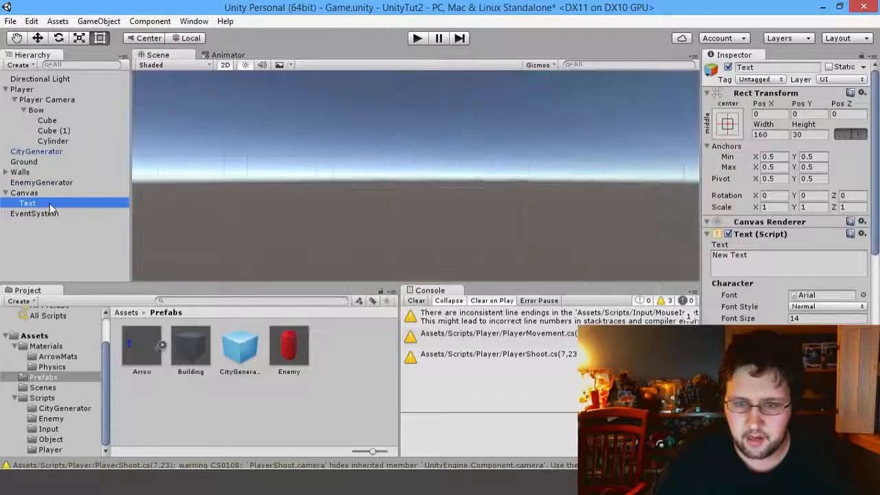
scroll(412, 180, "down", 5)
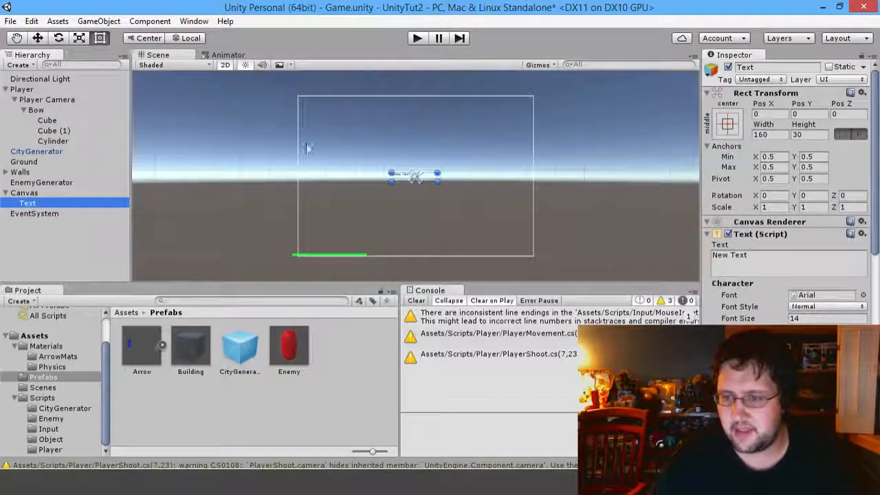
scroll(432, 189, "up", 4)
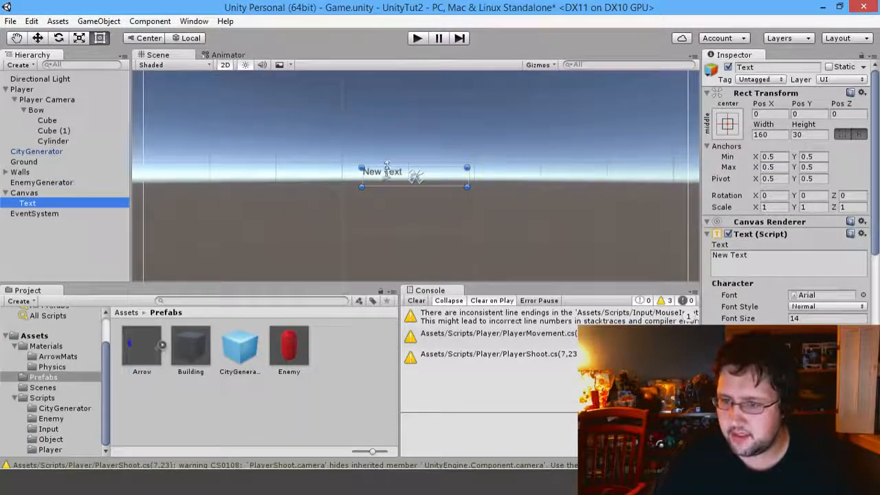
left_click(387, 178)
left_click(27, 203)
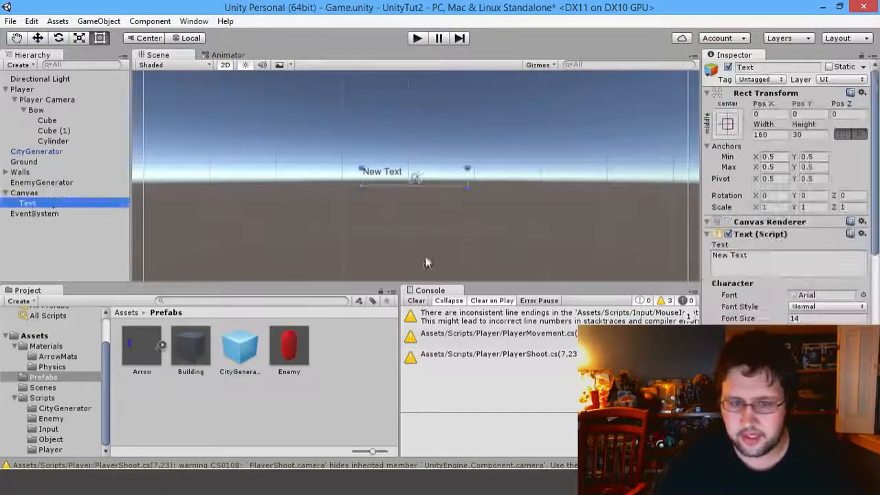
Step: Replace the Text object's placeholder content with a + sign as a crosshair
left_click(755, 257)
key("BackSpace")
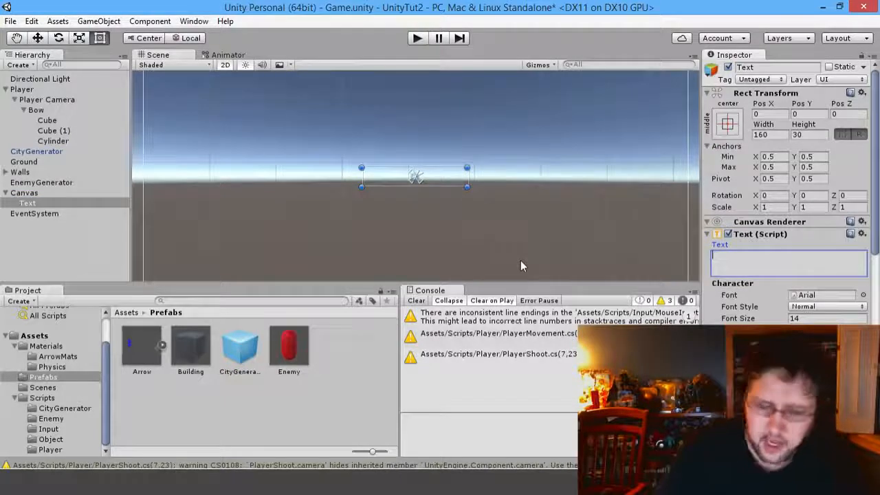
type("+")
Step: Set the crosshair text's color to white and its font size to 32
scroll(807, 305, "down", 4)
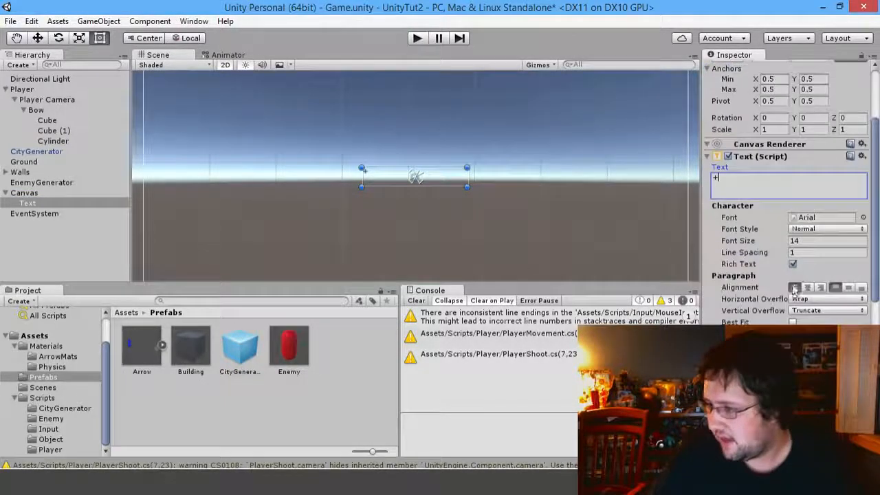
left_click(807, 295)
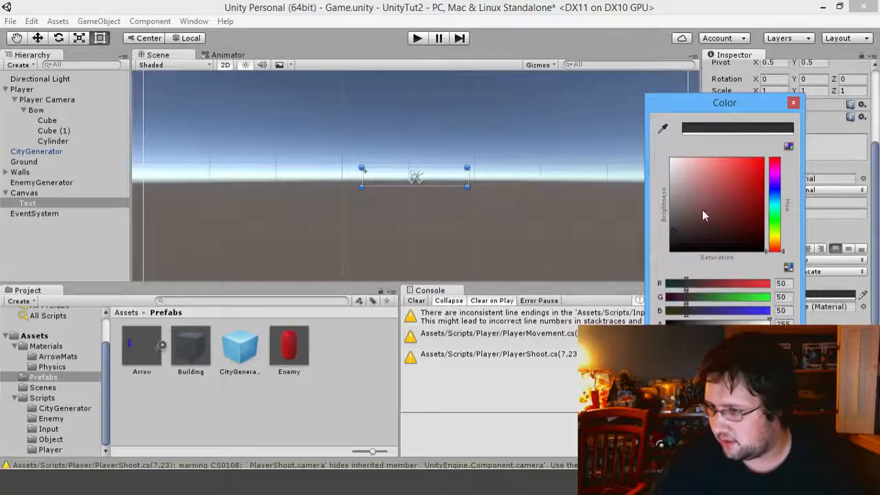
left_click_drag(704, 216, 635, 128)
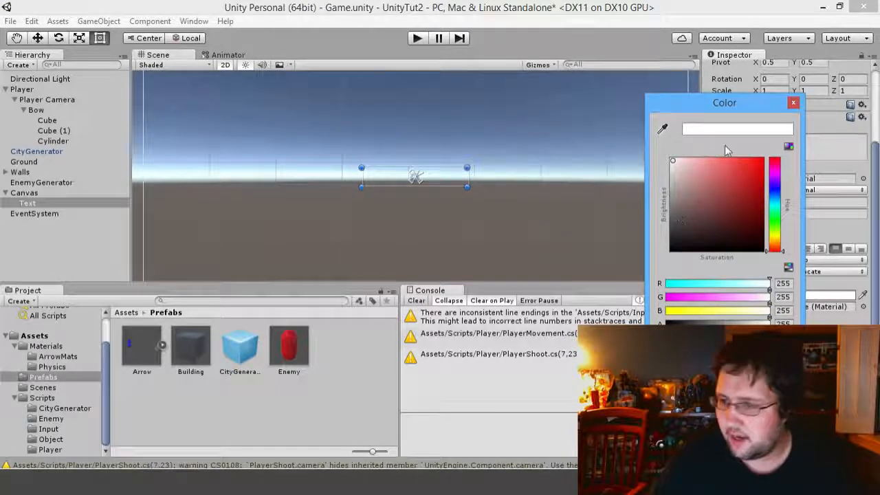
left_click(793, 103)
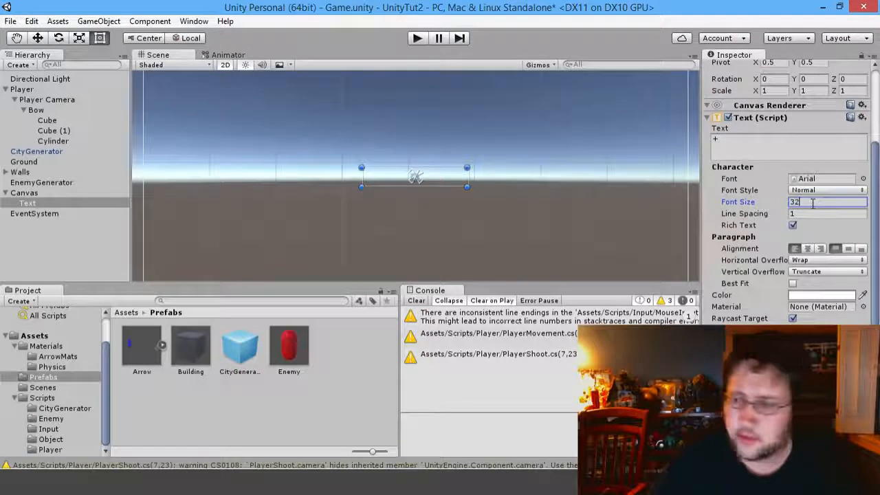
Step: Set both the vertical and horizontal overflow of the crosshair text to Overflow
scroll(797, 264, "down", 1)
left_click(804, 264)
left_click(821, 292)
left_click(825, 252)
left_click(821, 277)
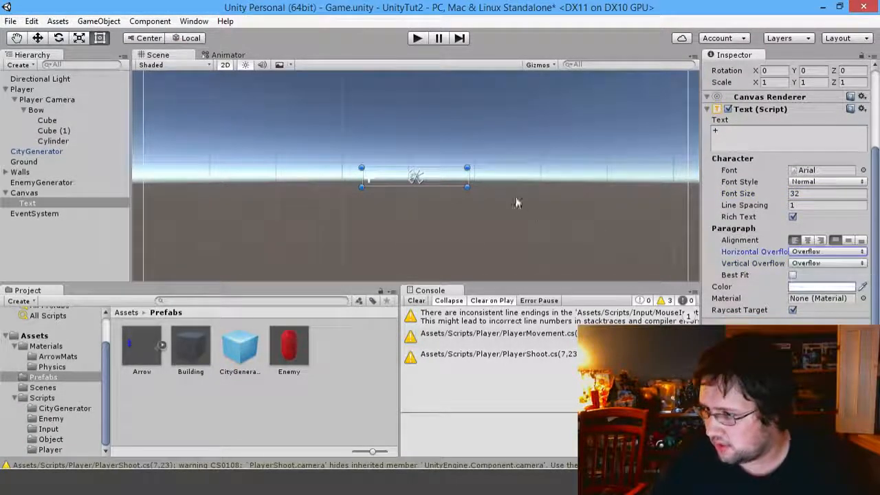
Step: Narrow the crosshair's text box to a width of about 21.5 and move it to the canvas center
left_click_drag(469, 178, 378, 172)
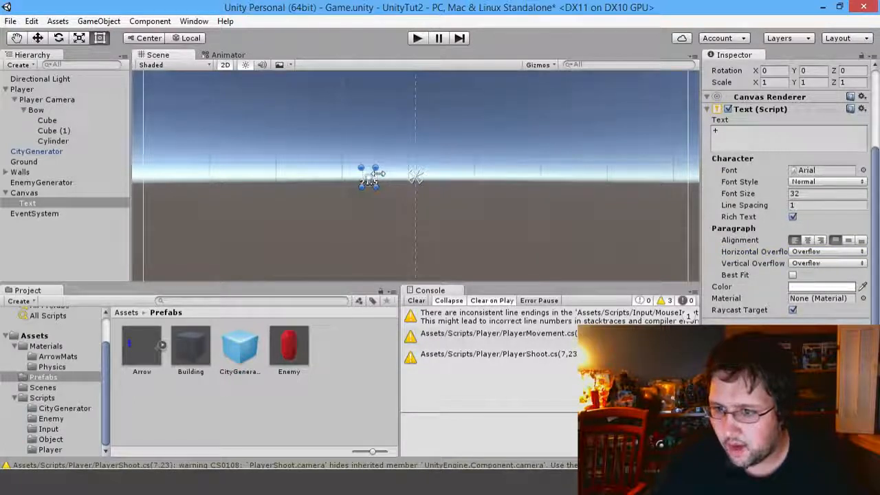
left_click_drag(371, 180, 415, 179)
scroll(804, 115, "up", 4)
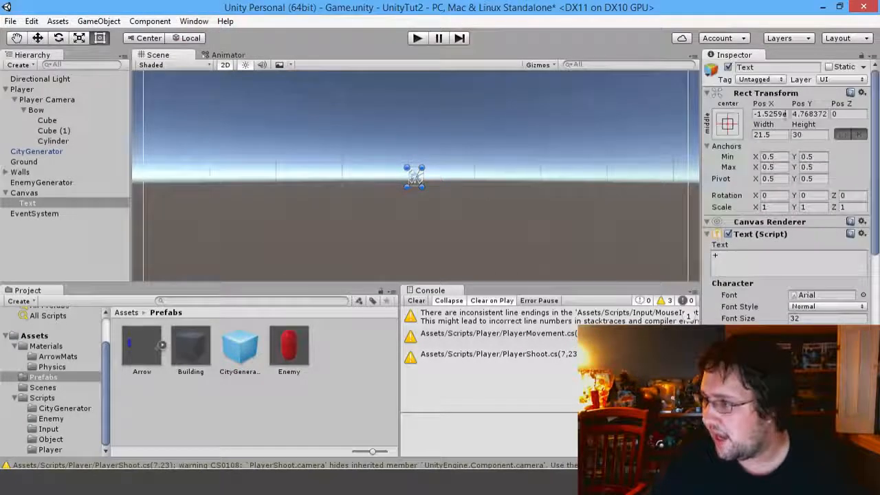
Step: Apply the middle-center anchor preset to the crosshair text and recheck the anchor presets
left_click(730, 123)
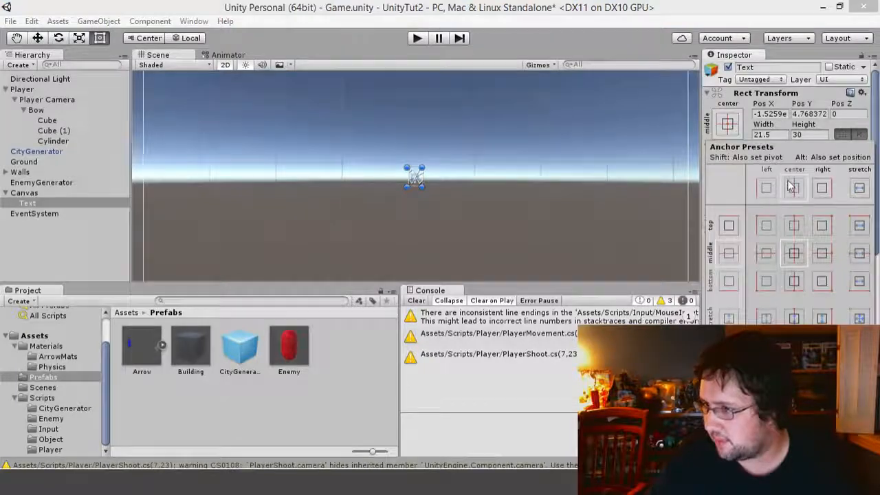
left_click(795, 255)
scroll(415, 186, "down", 4)
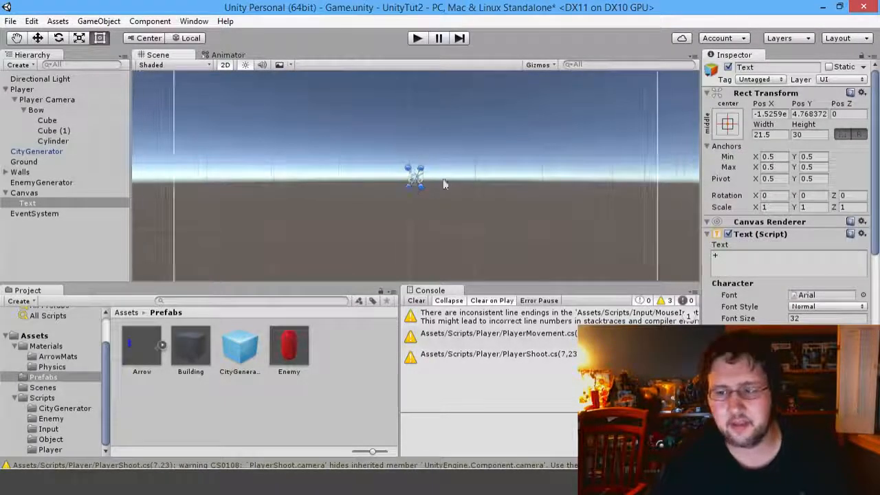
left_click(730, 124)
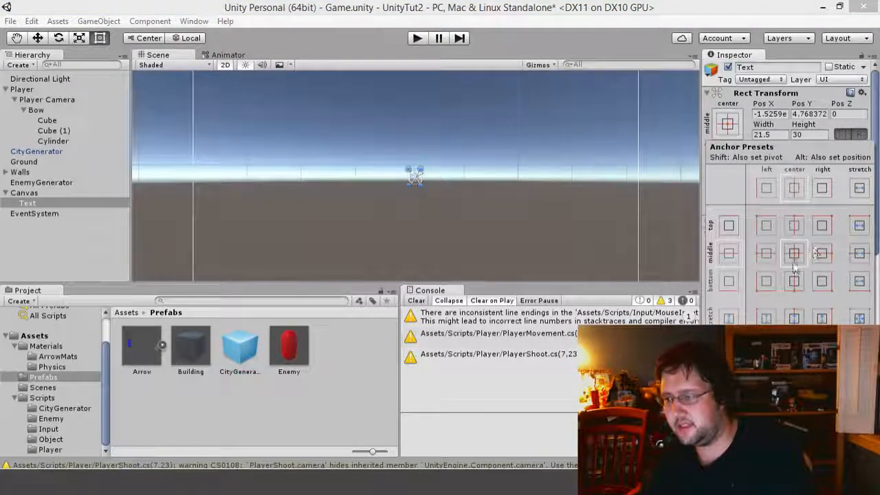
left_click(655, 236)
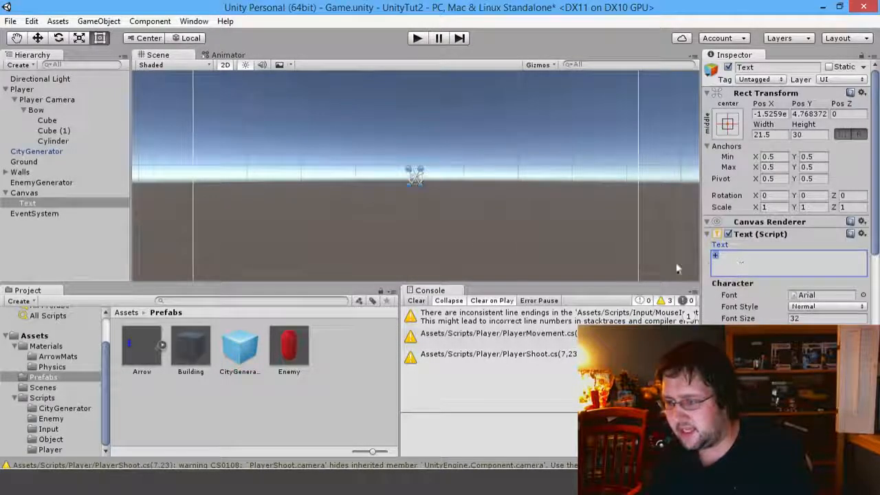
Step: Reselect the crosshair text, move it around the canvas, and snap it back to the center guides
left_click(63, 183)
left_click(41, 193)
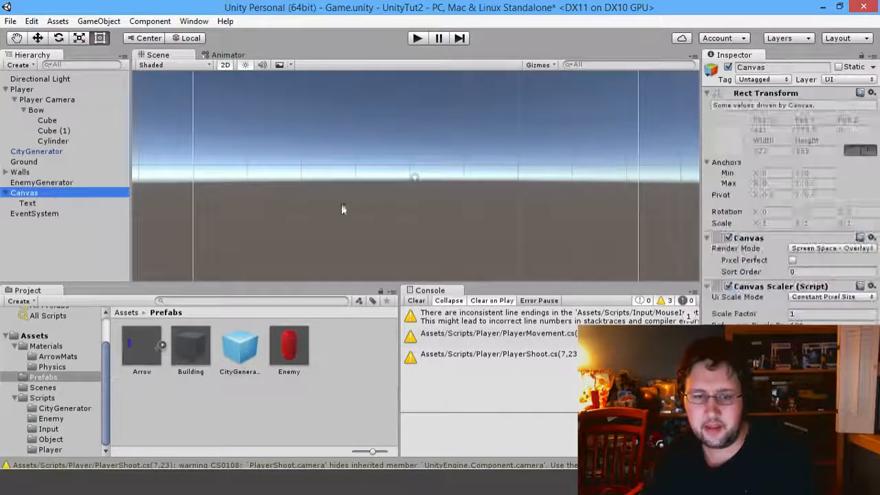
left_click(415, 177)
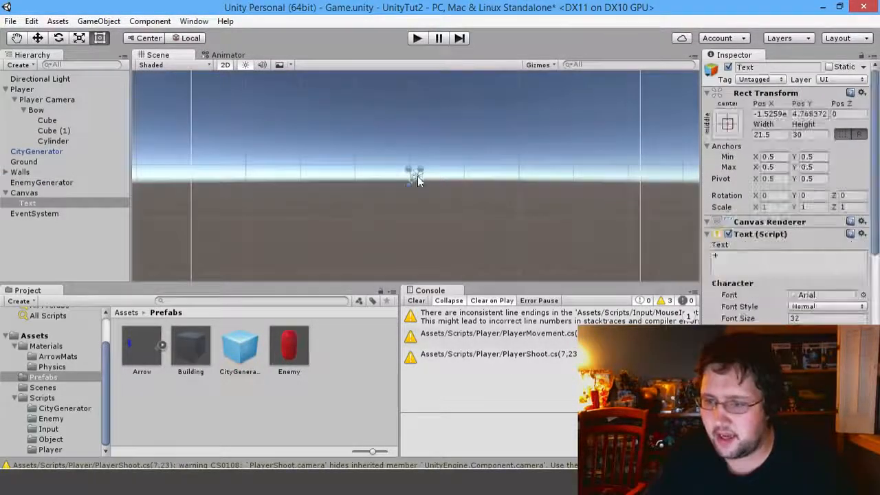
left_click_drag(415, 178, 338, 165)
left_click_drag(399, 160, 730, 132)
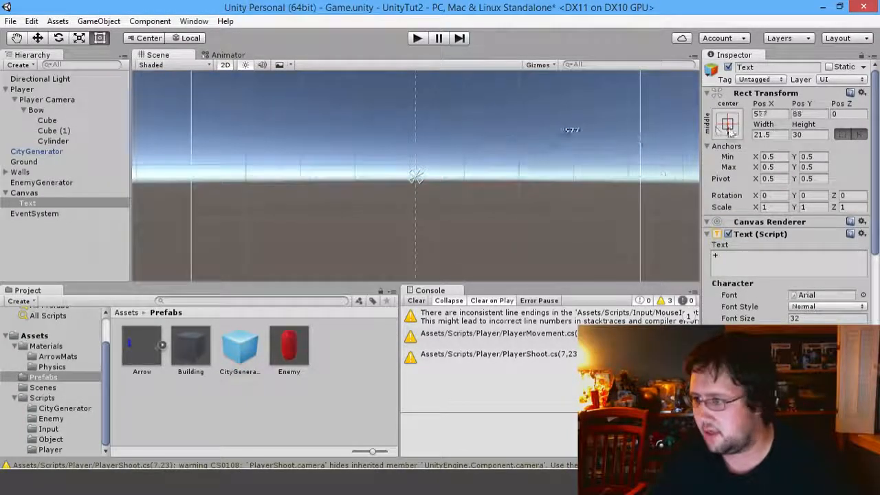
left_click_drag(686, 149, 415, 177)
left_click_drag(405, 108, 414, 172)
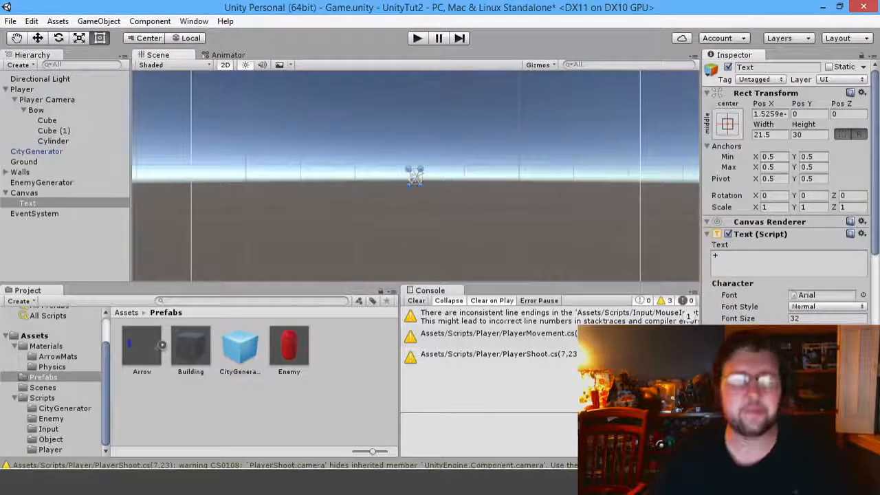
Step: Shrink the floating Game window and move it down clear of the play controls
key("ctrl+p")
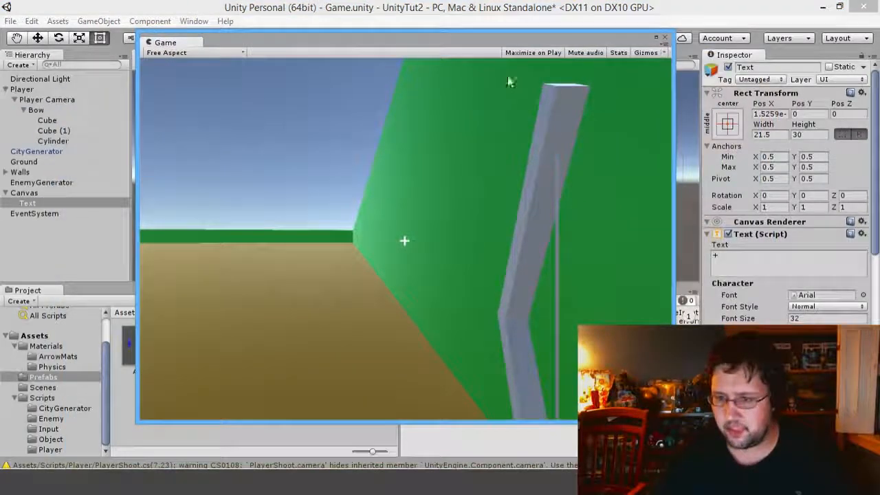
left_click_drag(672, 421, 576, 404)
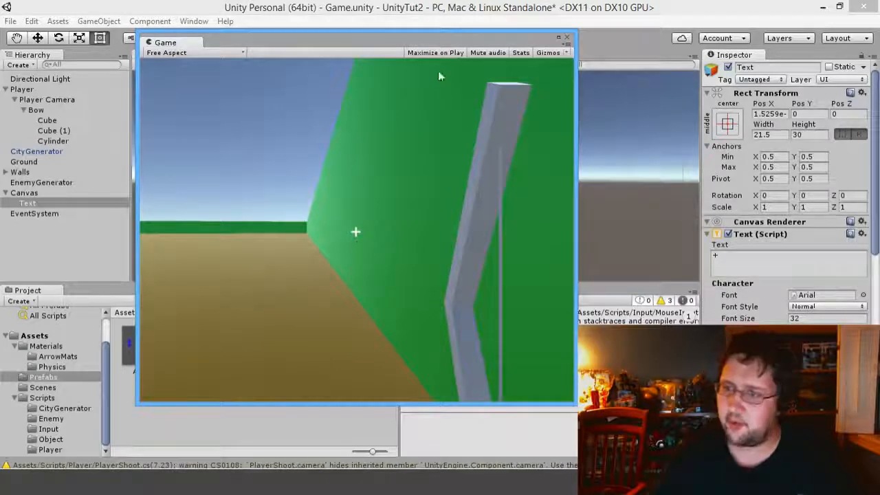
left_click_drag(432, 38, 0, 74)
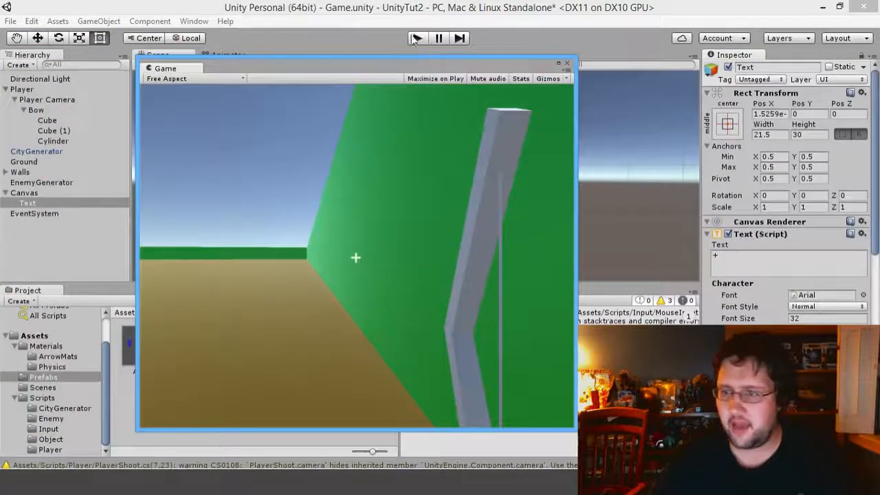
Step: Play-test the bow and centered crosshair by walking through the city and shooting at enemies, and stop play and move the Game window off-screen
key("ctrl+p")
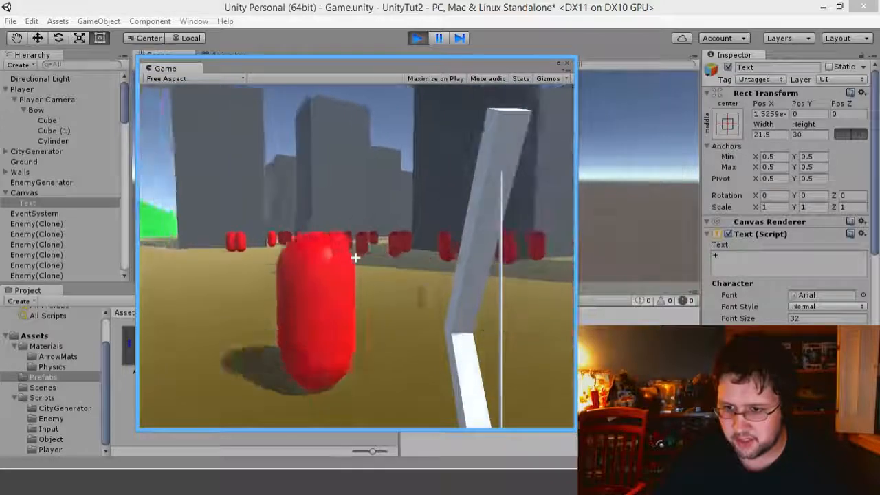
key("s")
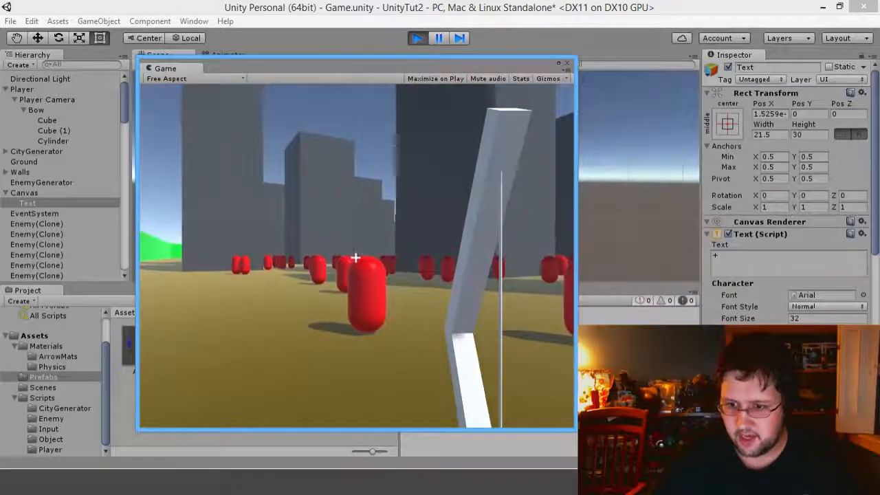
key("w")
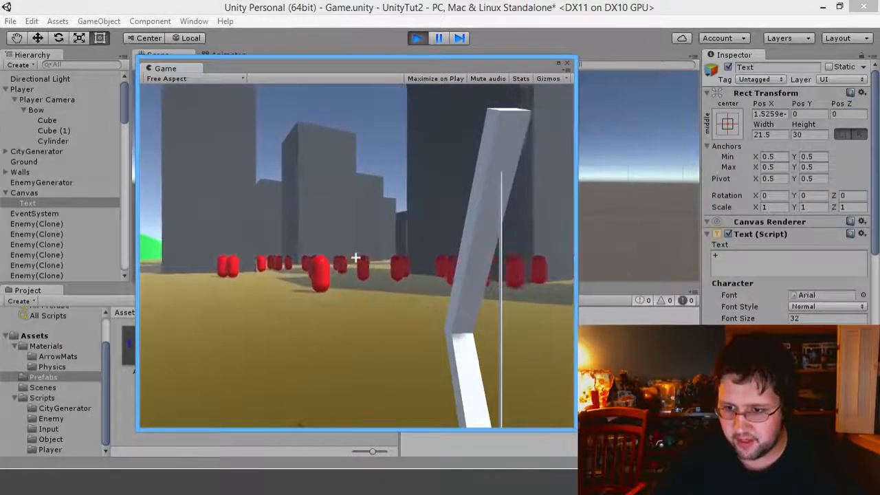
key("w")
left_click(355, 258)
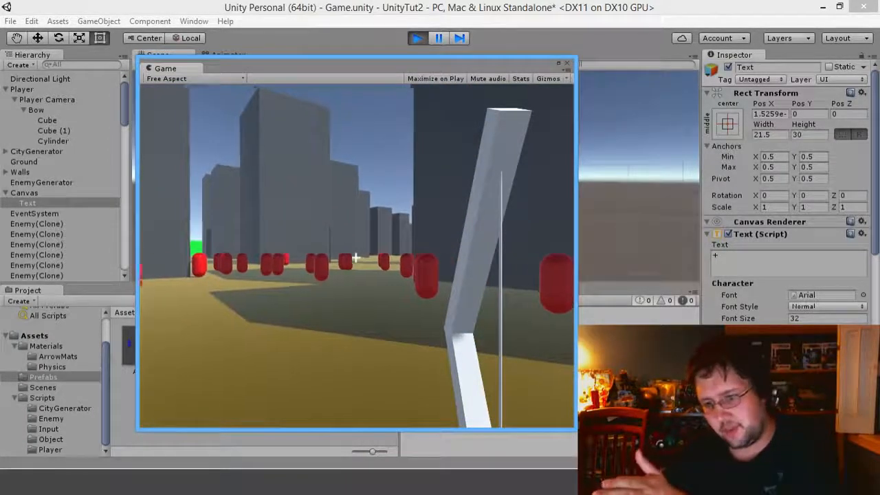
key("w")
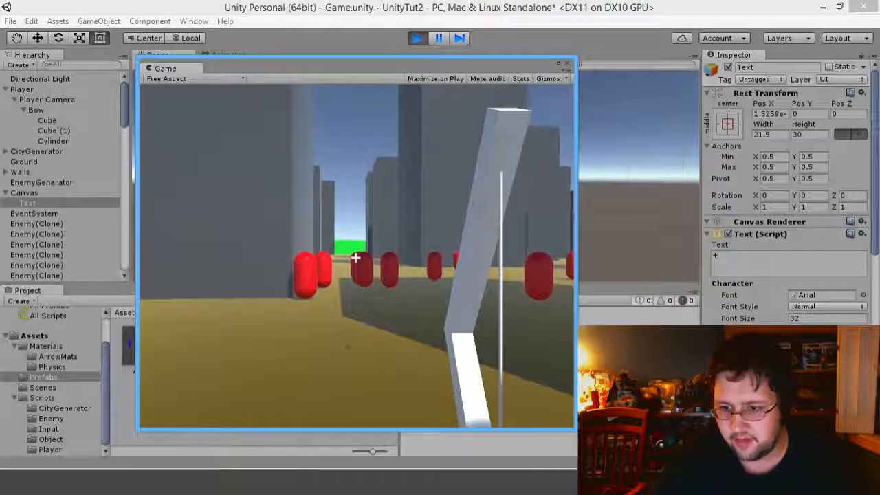
key("w")
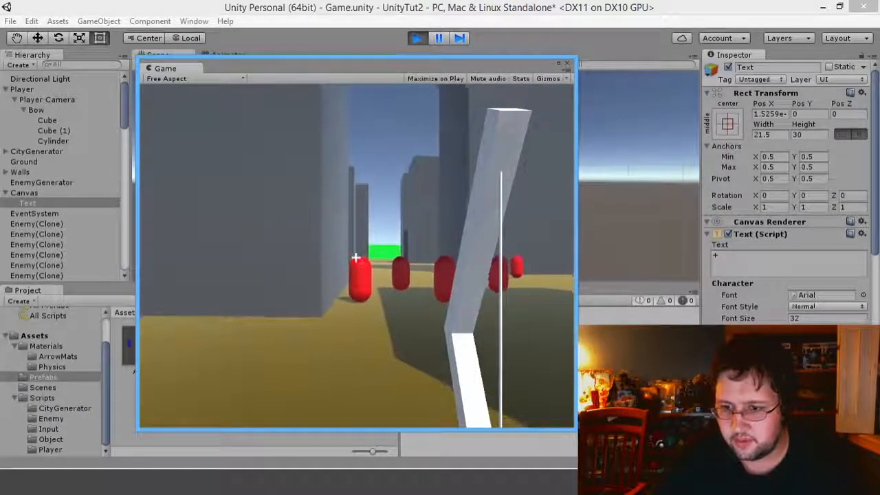
key("w")
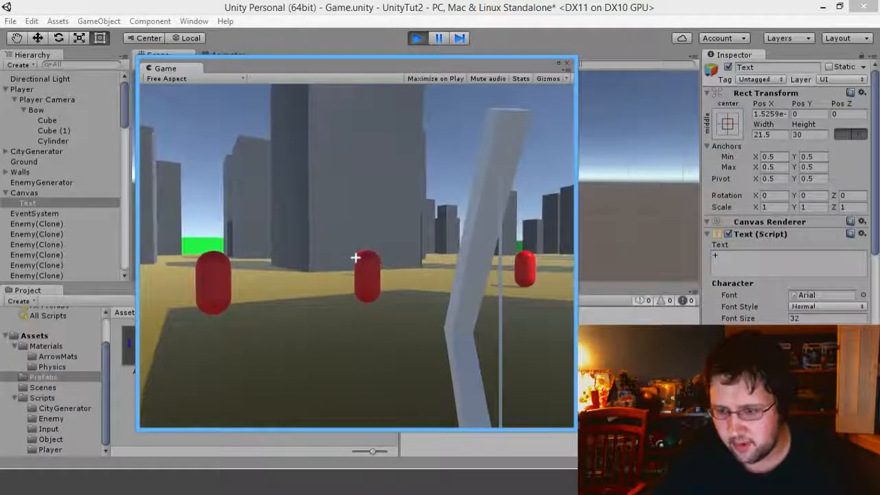
left_click(355, 258)
left_click(355, 258)
key("w")
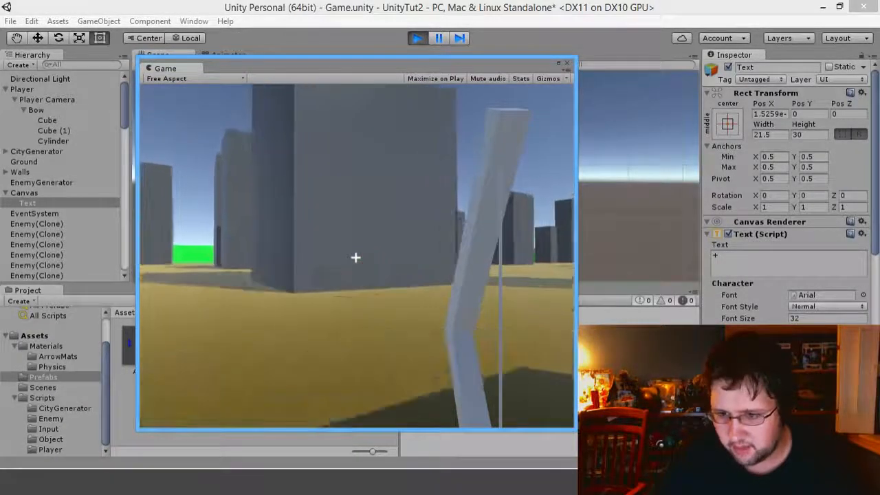
key("w")
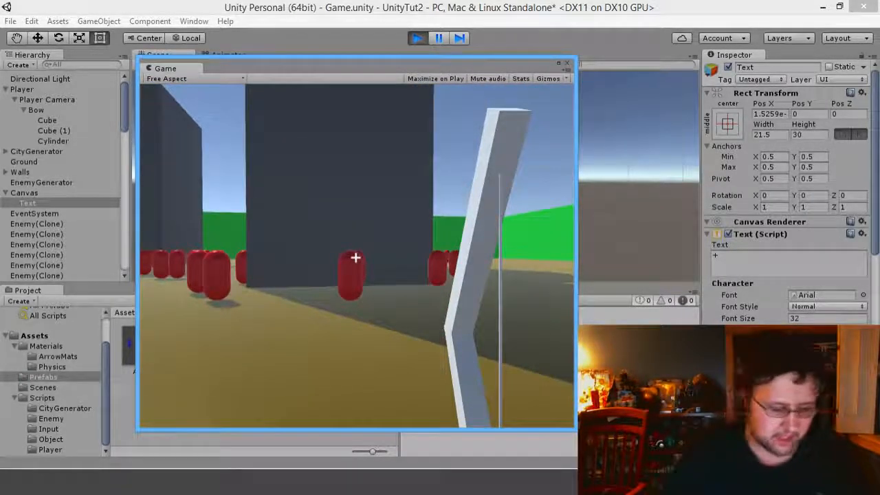
key("ctrl+p")
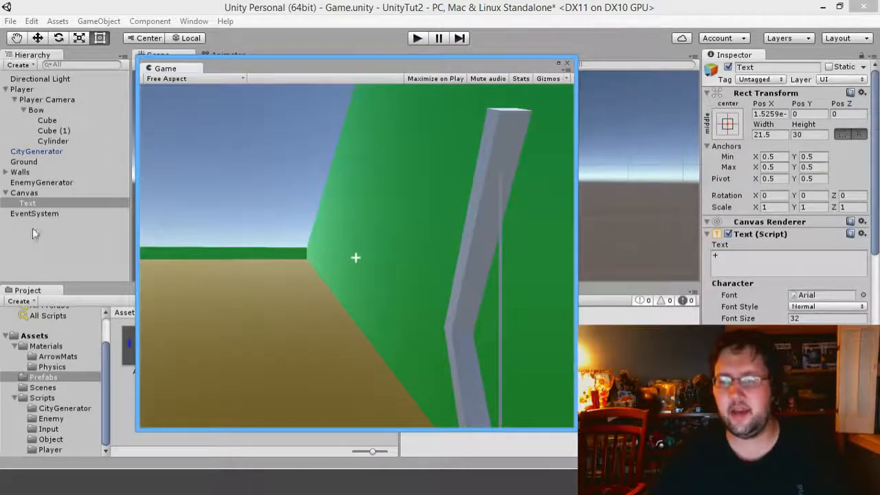
left_click_drag(347, 72, 0, 76)
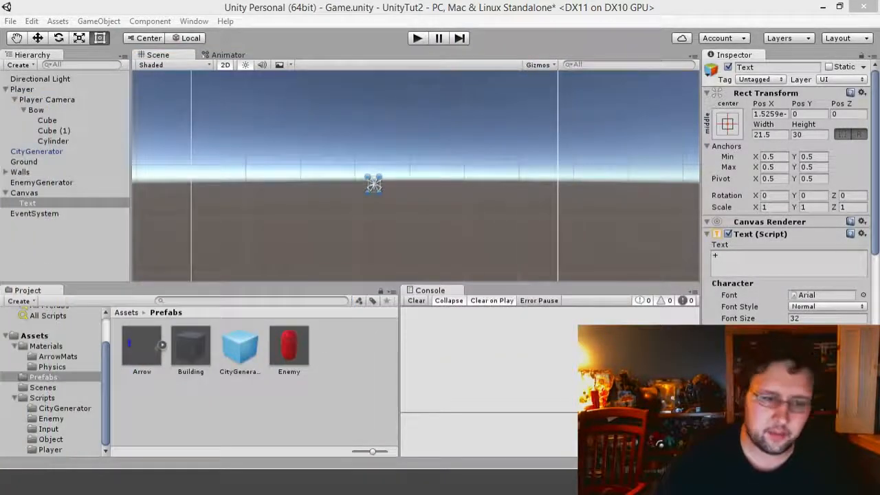
Step: Open the Build Settings and check the target platform options for PC, Mac & Linux Standalone
left_click(14, 22)
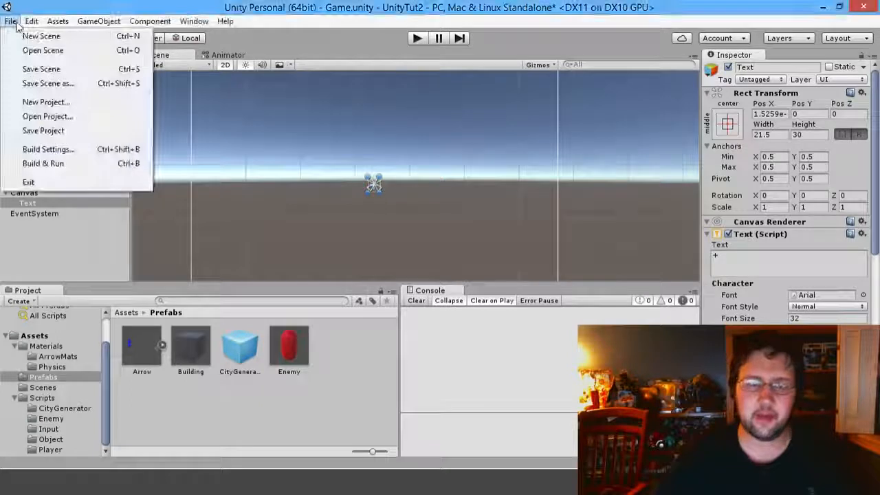
left_click(81, 150)
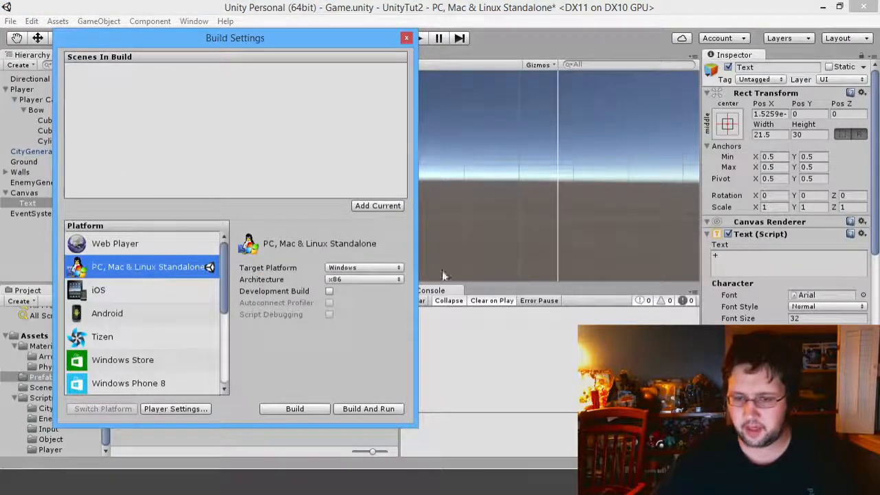
left_click(363, 267)
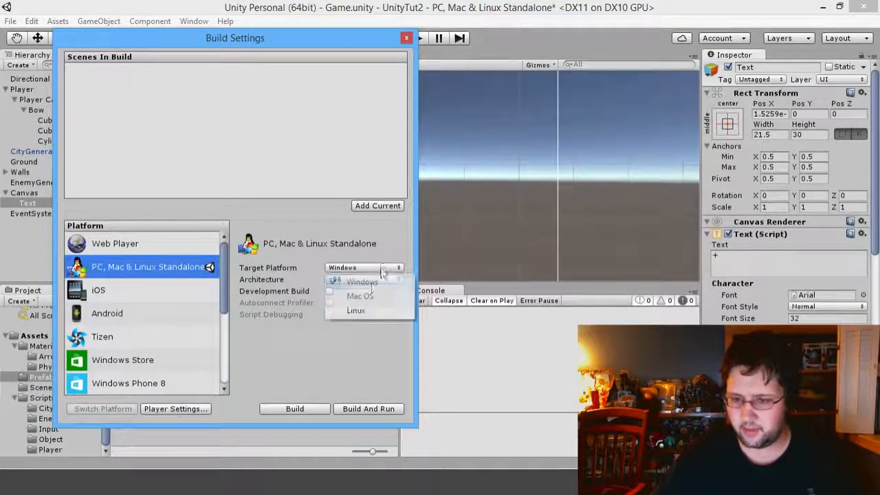
left_click(230, 236)
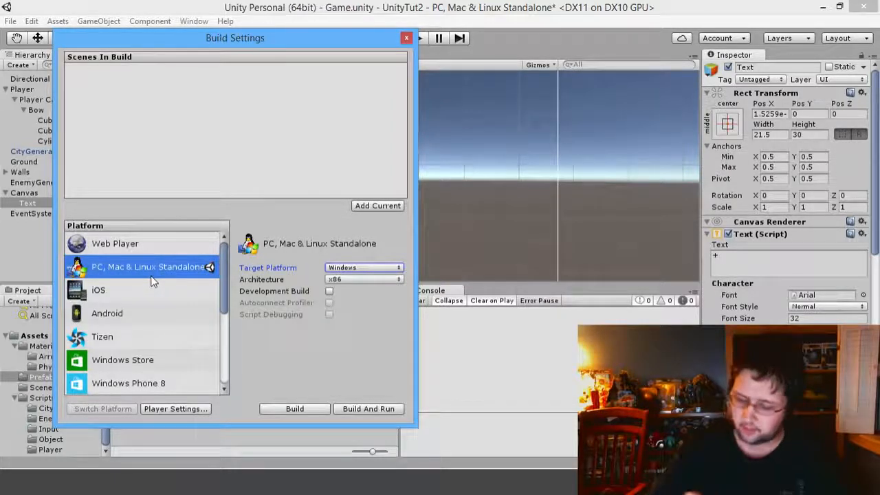
Step: Look through the list of build platforms and view the build options for Android
scroll(172, 263, "down", 3)
scroll(174, 267, "up", 3)
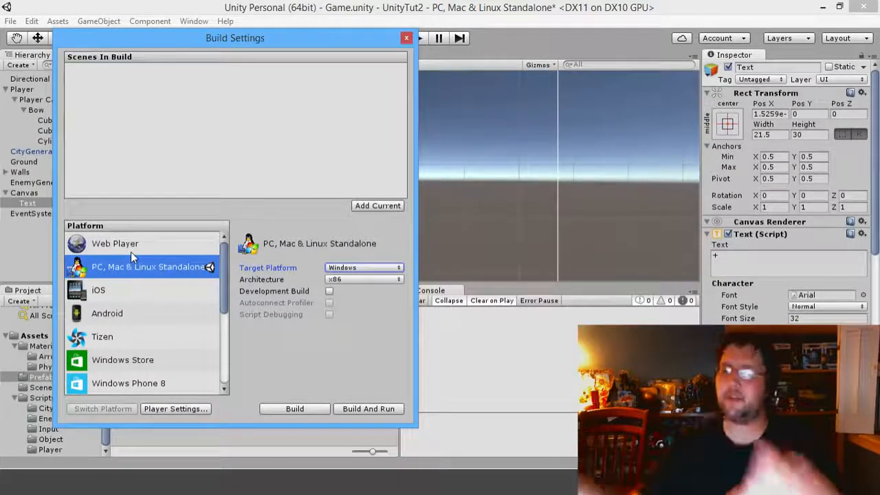
scroll(130, 252, "down", 1)
left_click(121, 274)
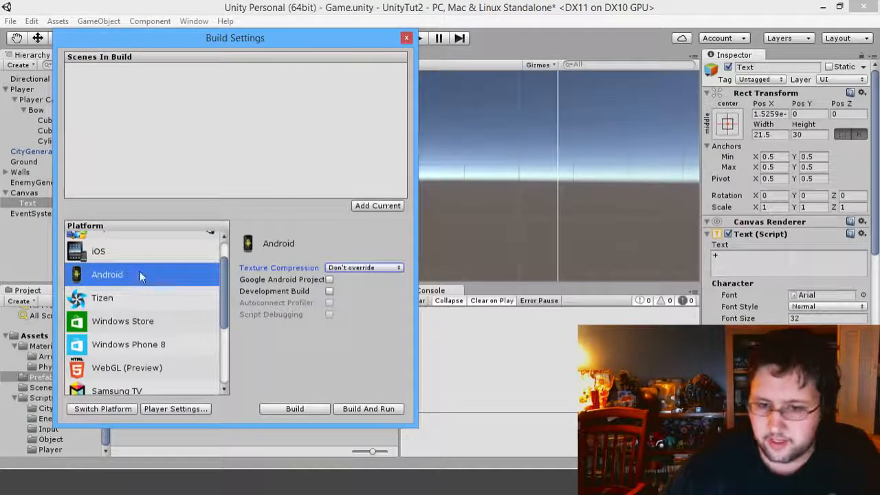
scroll(175, 272, "up", 2)
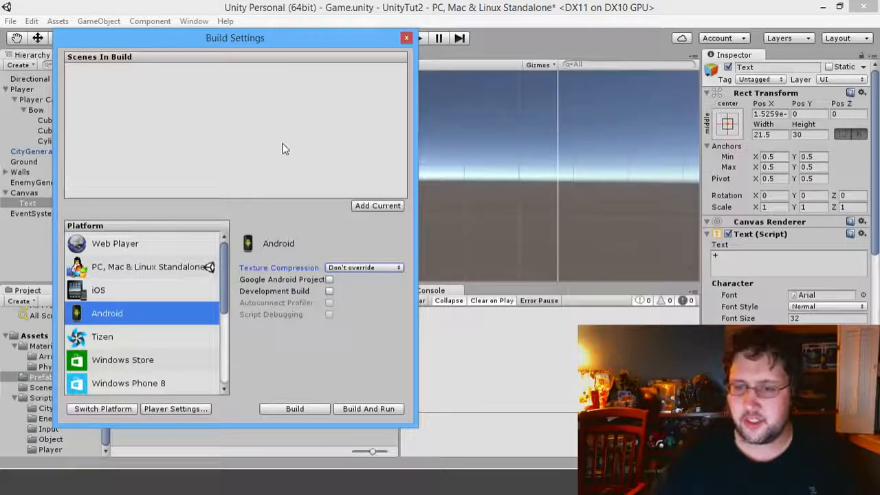
Step: Choose PC, Mac & Linux Standalone with Windows as target platform, and add the current Game scene to the build
left_click(135, 266)
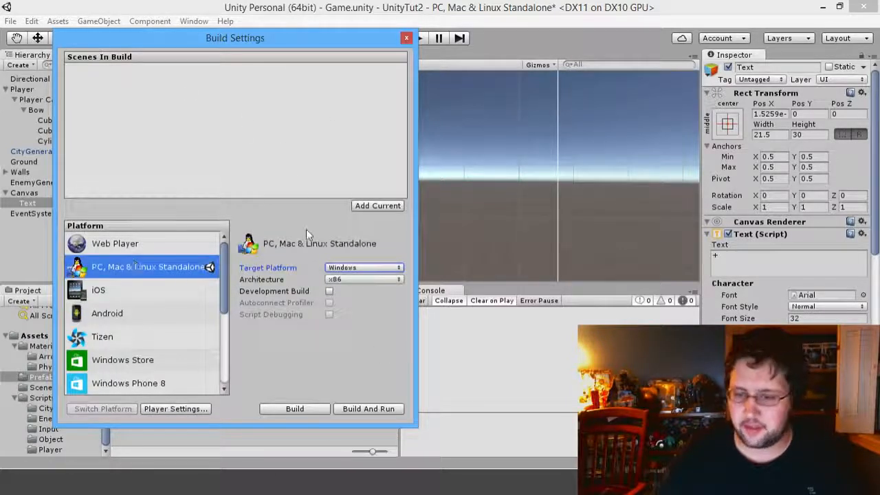
left_click(376, 271)
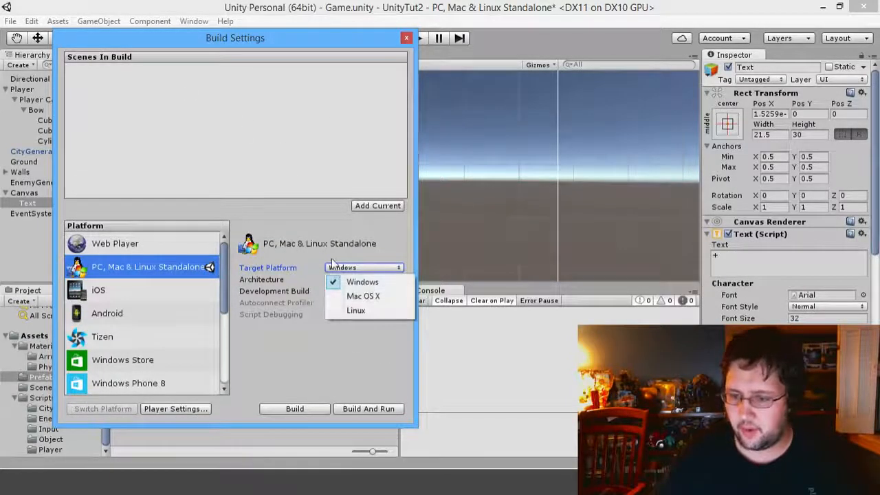
left_click(364, 282)
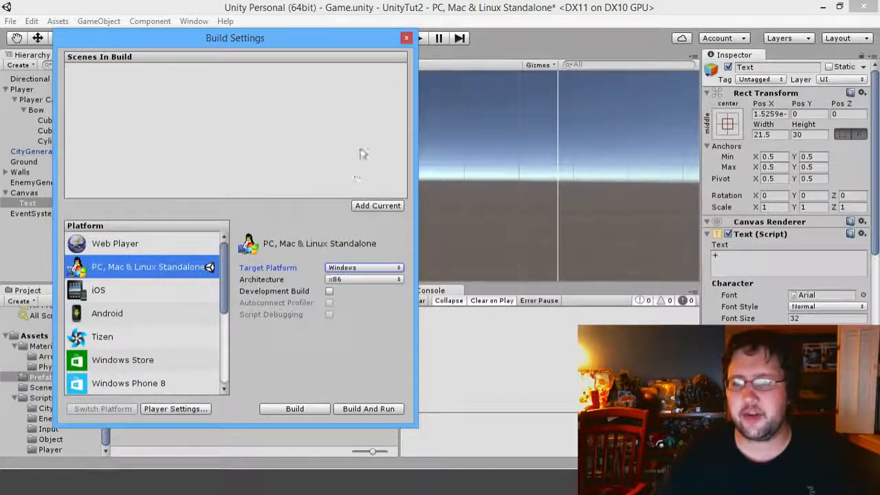
left_click(375, 206)
left_click(86, 69)
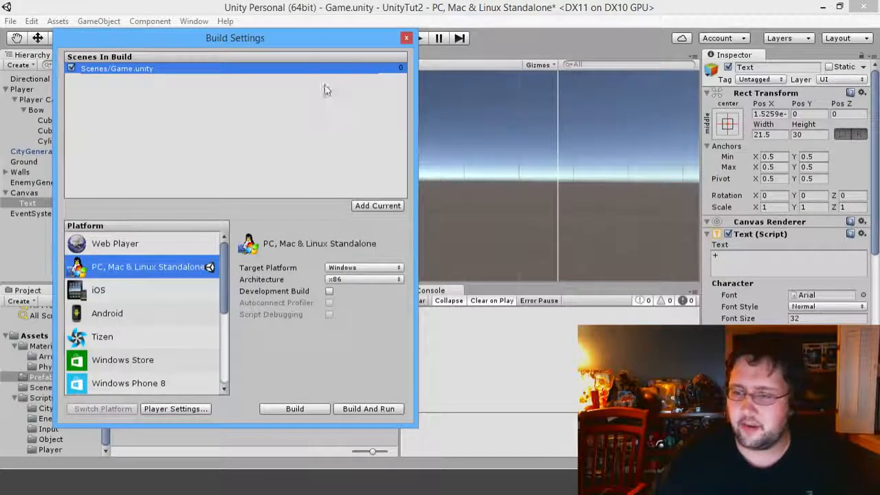
left_click(406, 38)
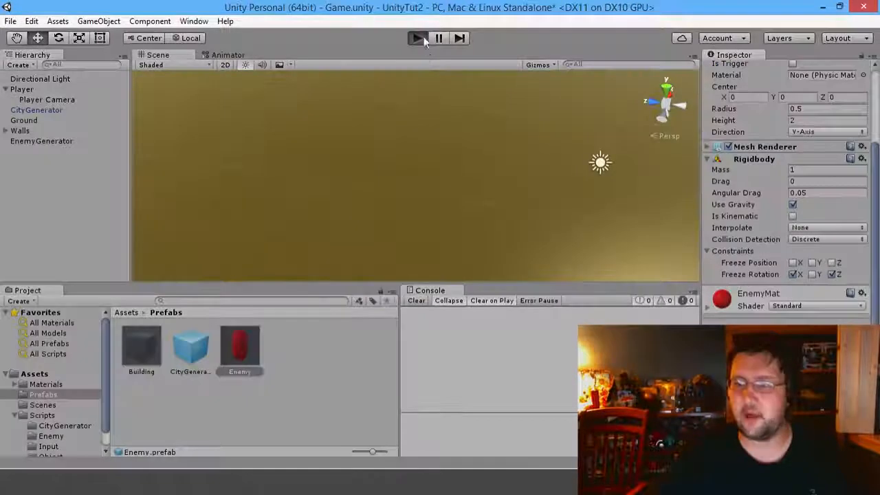
Step: Play-test the scene in the floating Game window, walking among the red enemies, and stop play and move the window off-screen
key("ctrl+p")
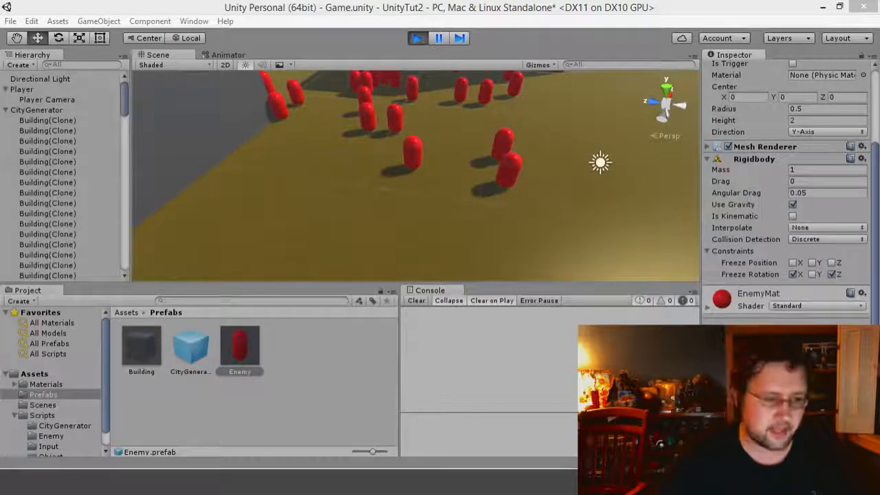
left_click_drag(412, 481, 376, 87)
key("w")
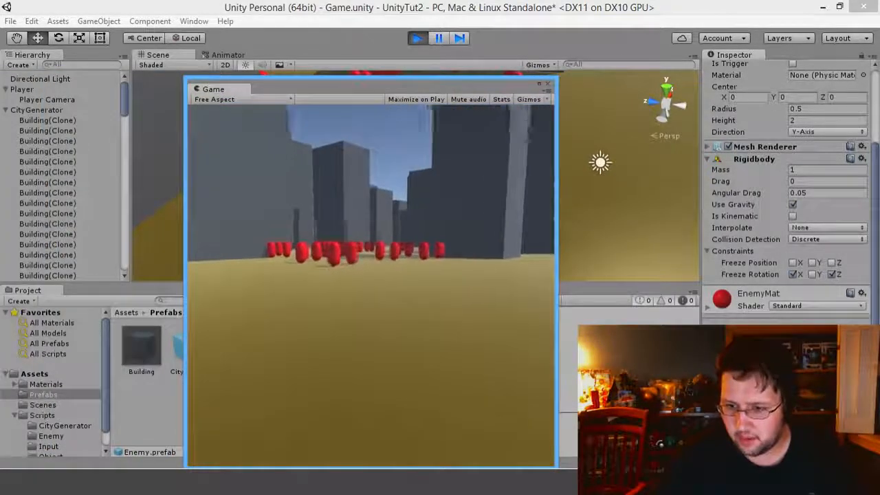
key("w")
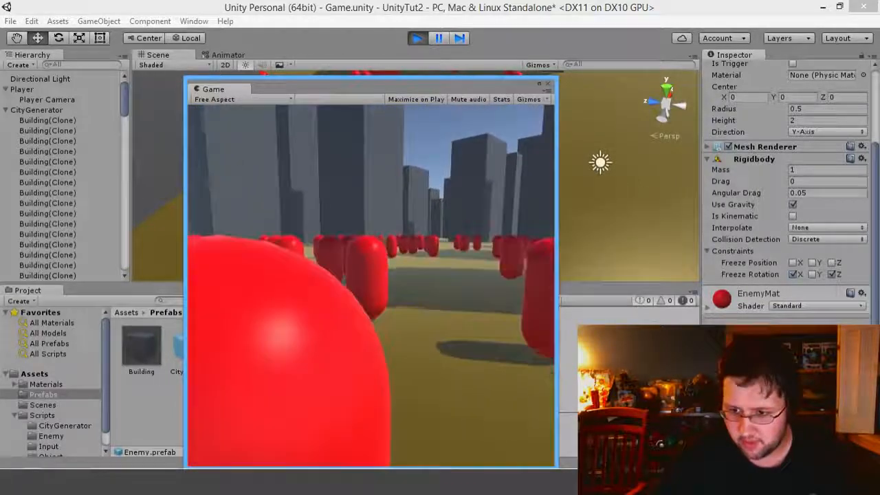
key("w")
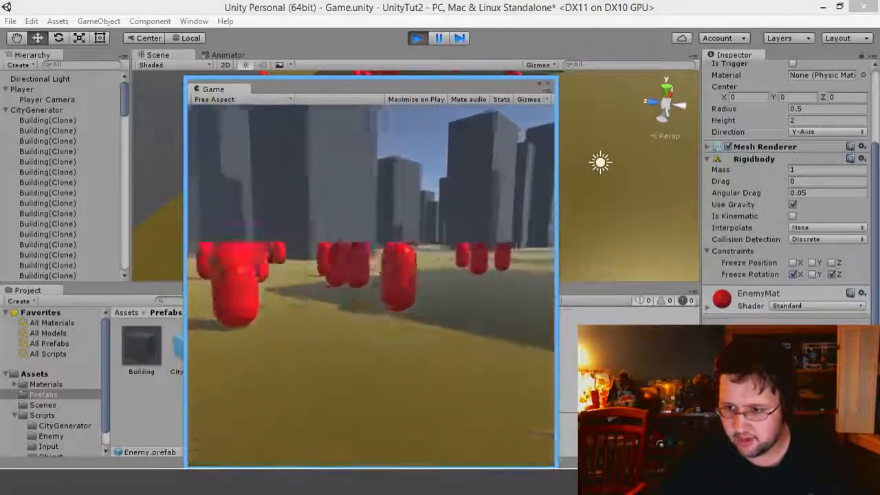
key("w")
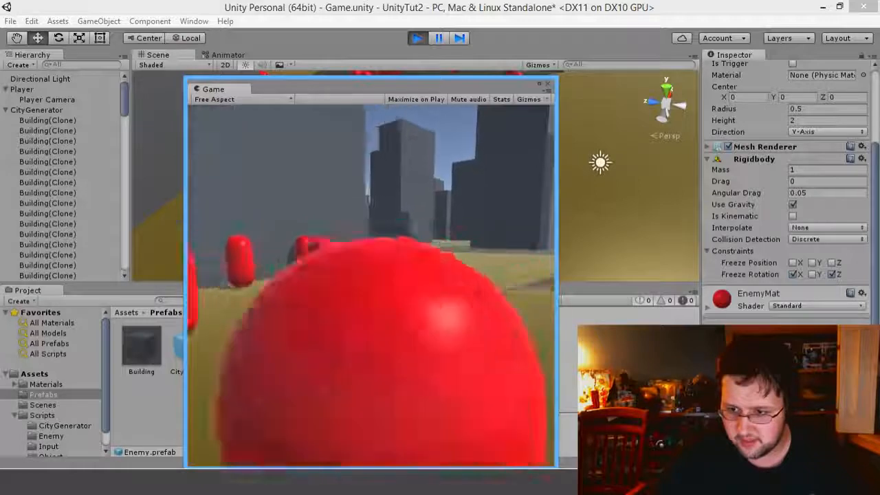
key("w")
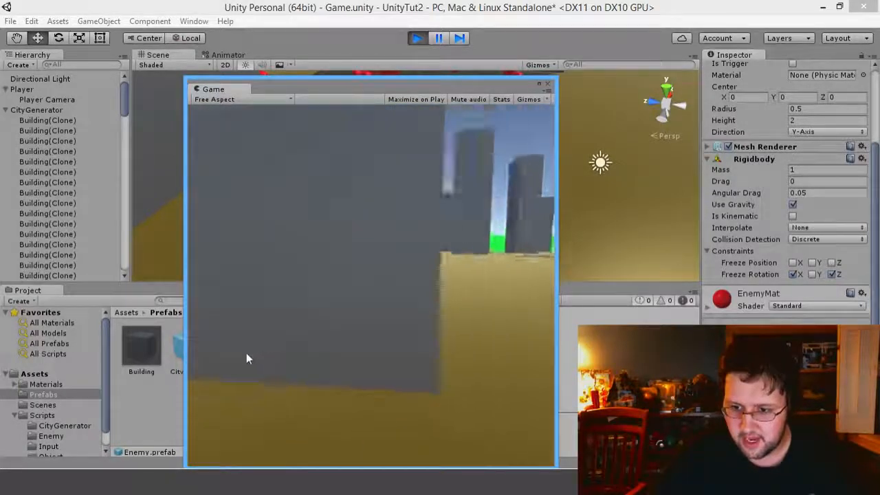
key("w")
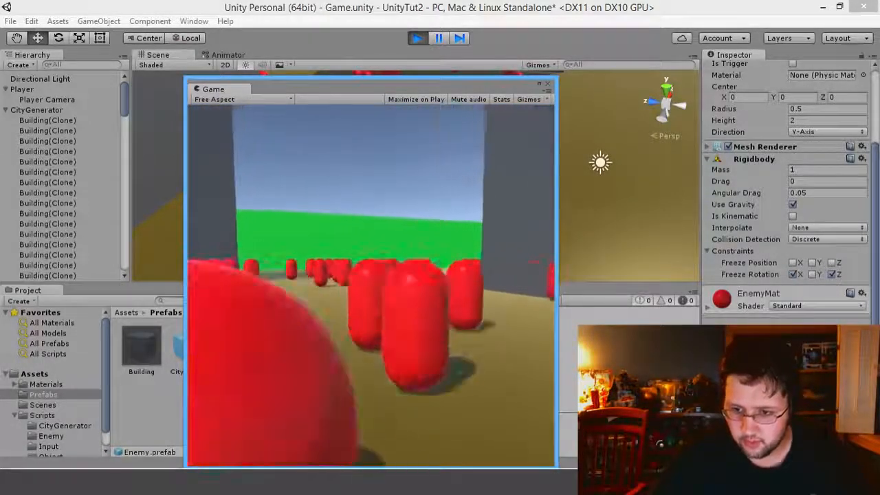
key("w")
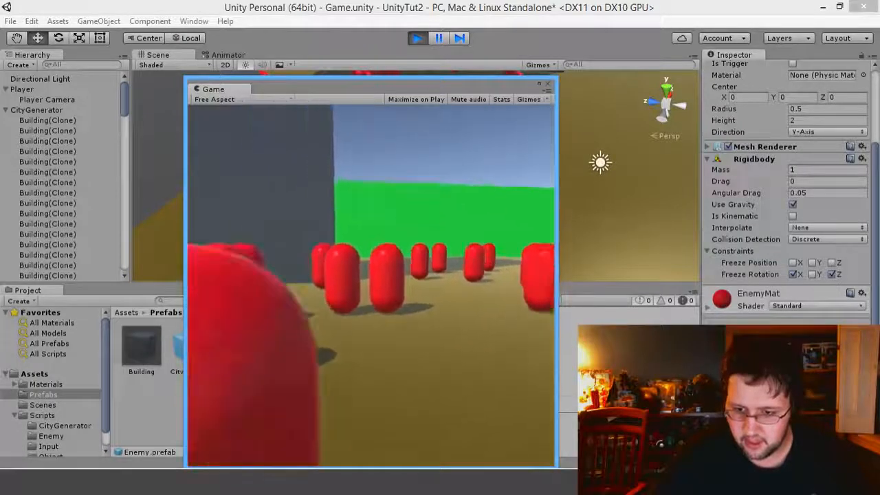
key("w")
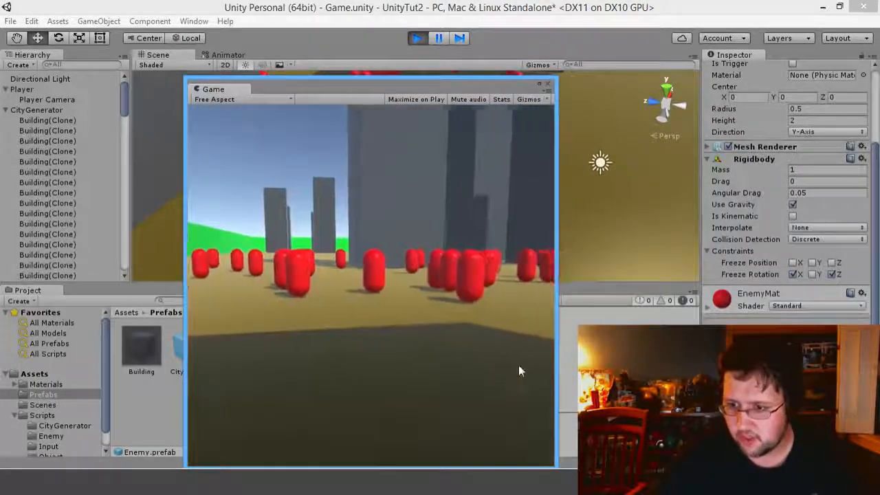
key("w")
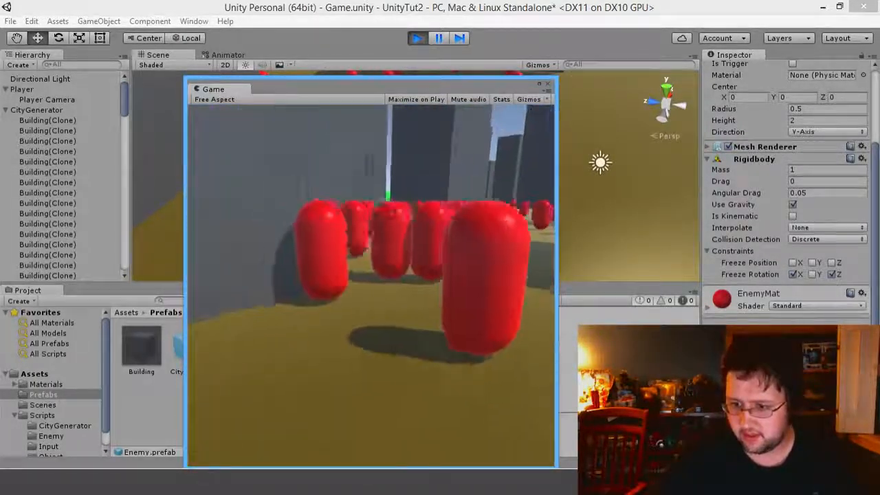
key("w")
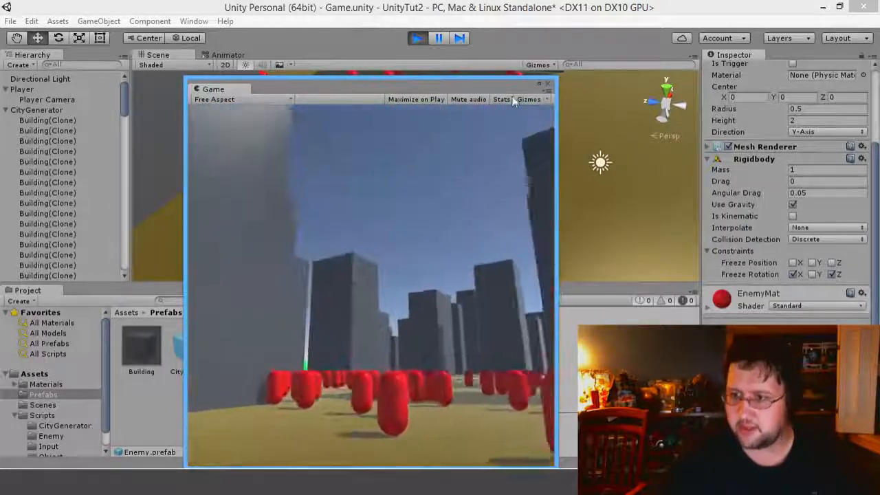
left_click(419, 40)
left_click_drag(420, 88, 0, 69)
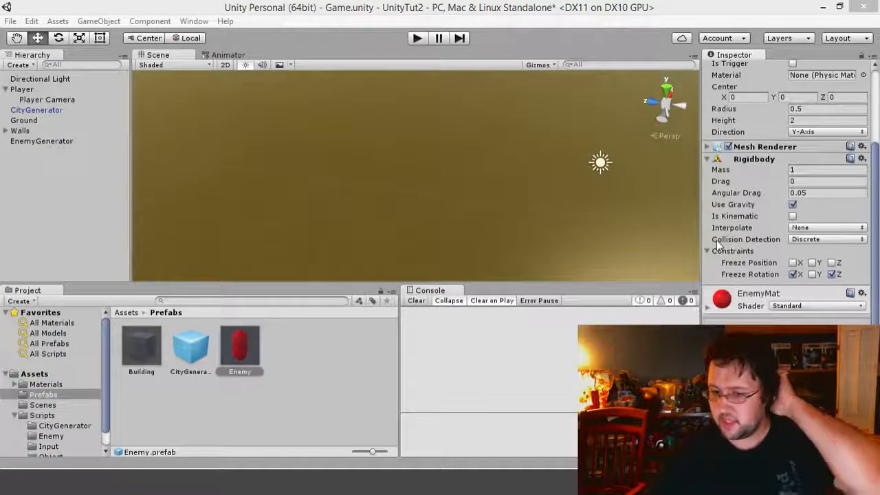
Step: Create a C# script named EnemyHealth in the Scripts/Enemy folder
left_click(787, 332)
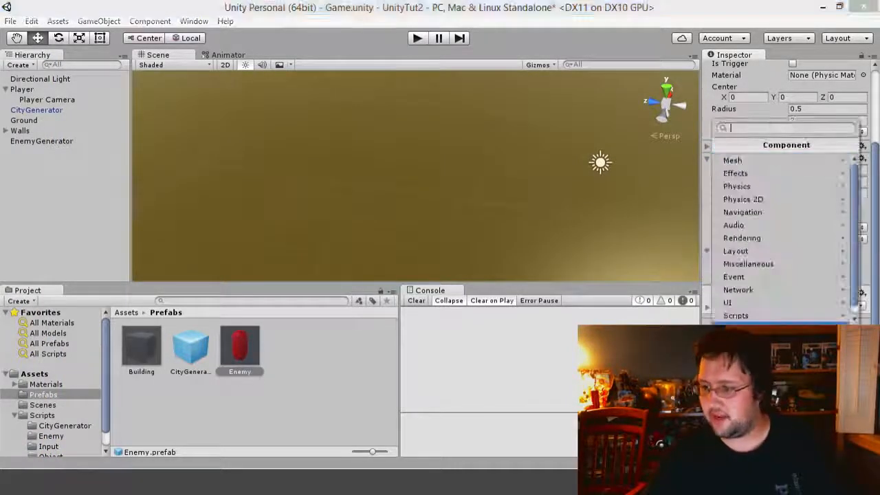
left_click(315, 380)
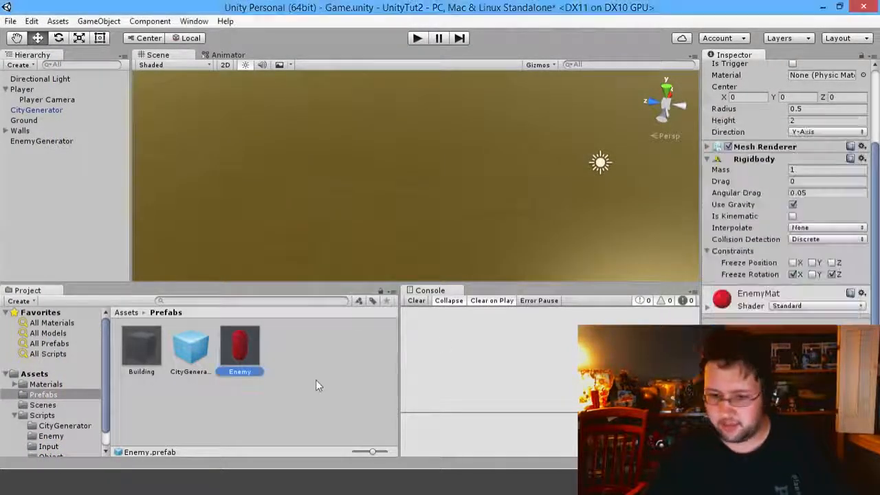
left_click(48, 446)
left_click(51, 436)
right_click(222, 371)
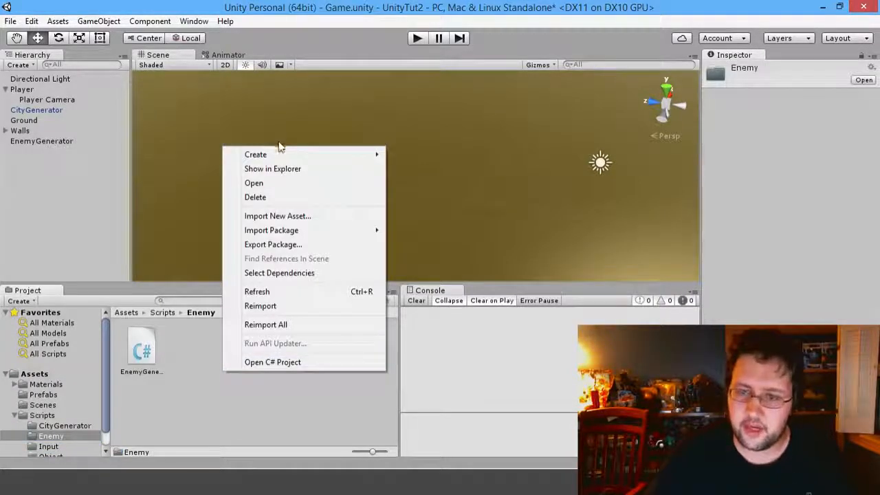
mouse_move(279, 154)
left_click(150, 174)
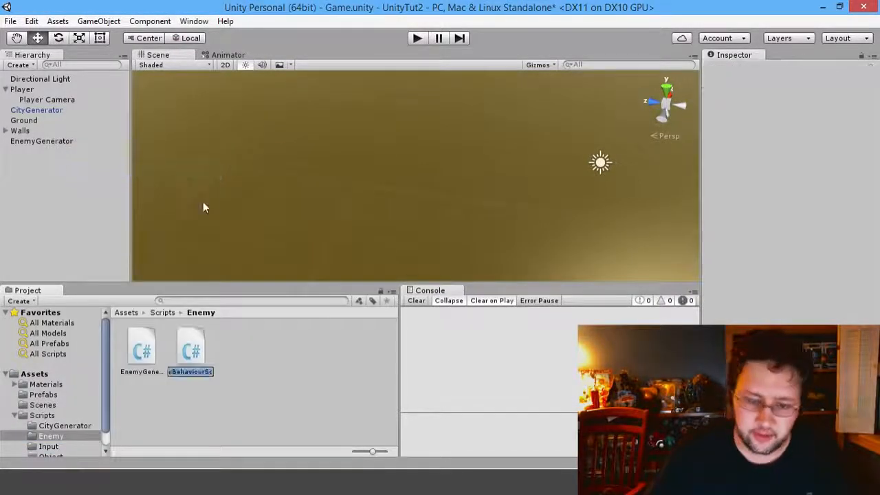
type("EnemyHealth")
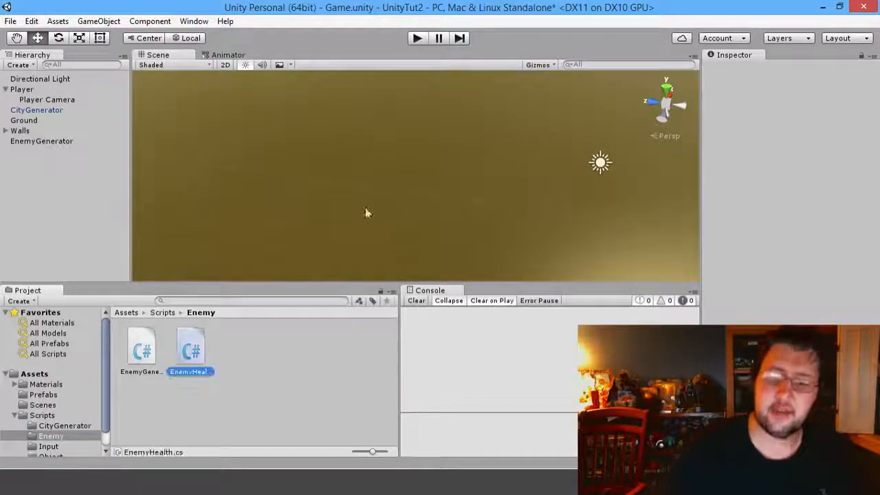
key("Return")
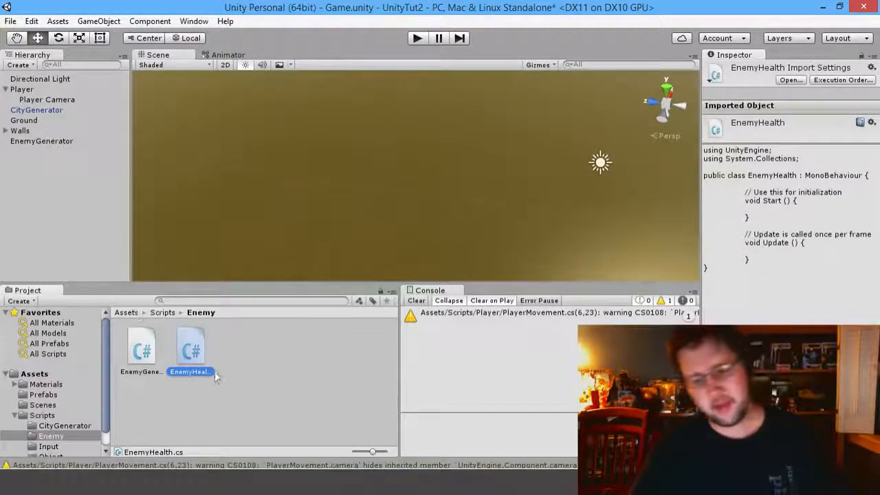
Step: Open the EnemyHealth script in Visual Studio and declare a public float enemyMaxHealth and a float enemyCurrentHealth at the start of the class
double_click(196, 354)
left_click(402, 277)
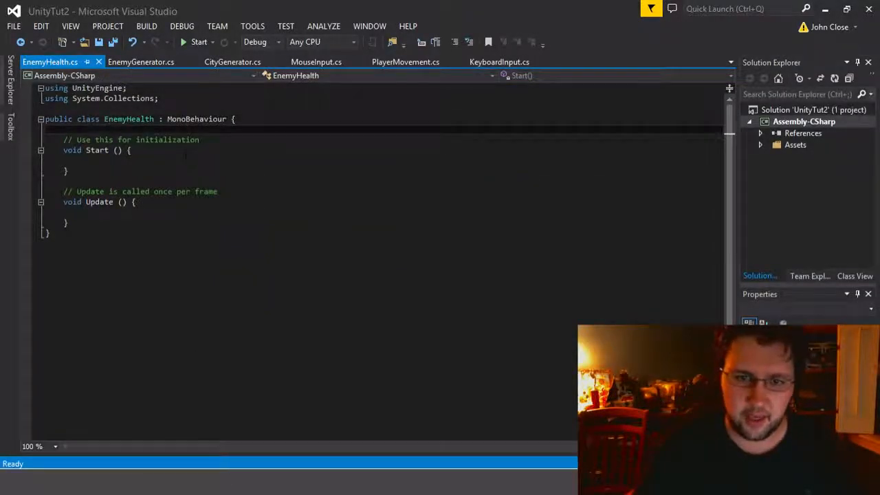
type("Publ")
key("Tab")
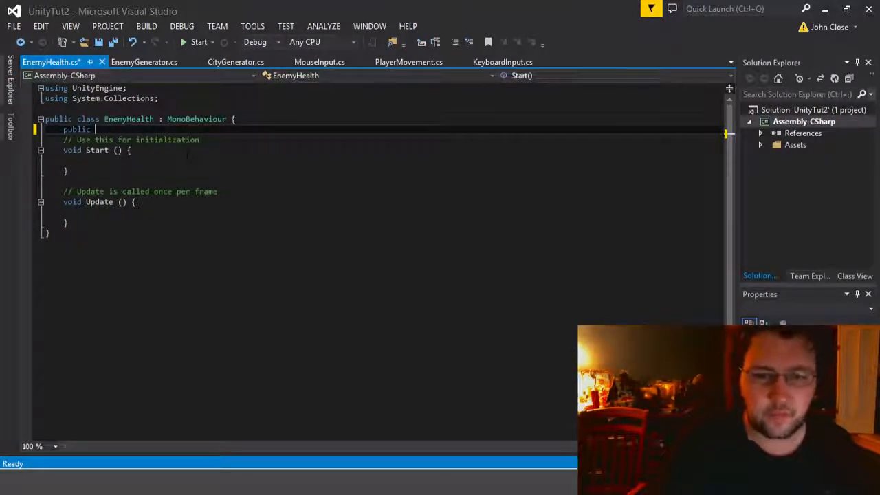
type("floa")
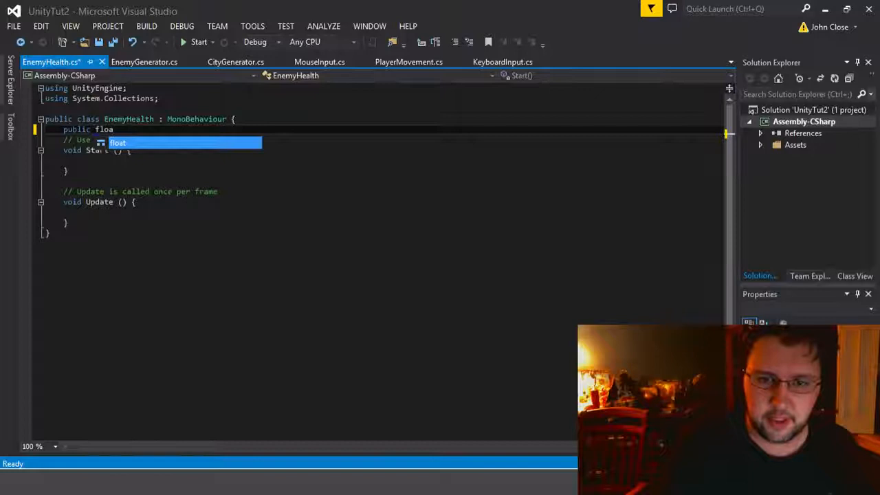
type("t")
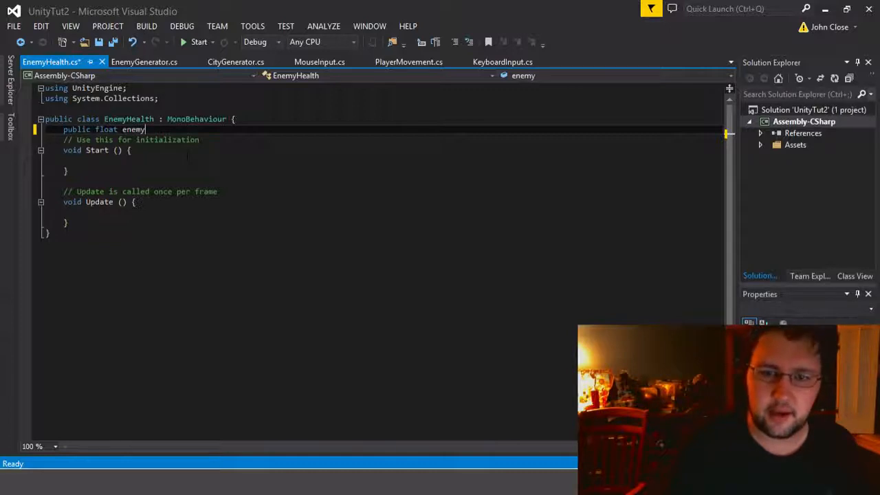
type("enemy")
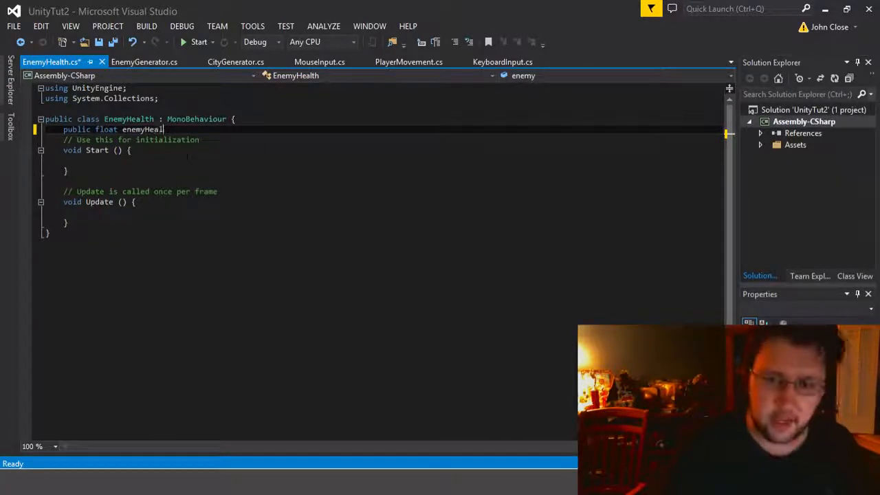
type("Max")
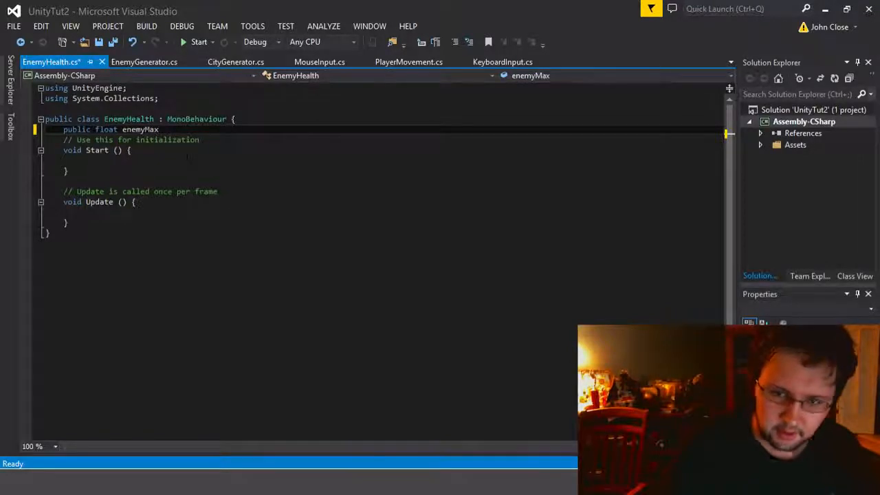
type("Health;")
key("Return")
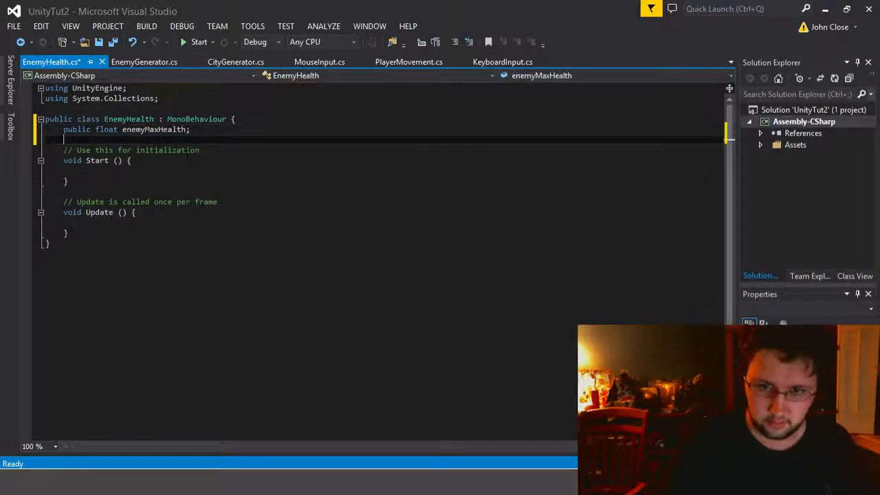
type("float enemy")
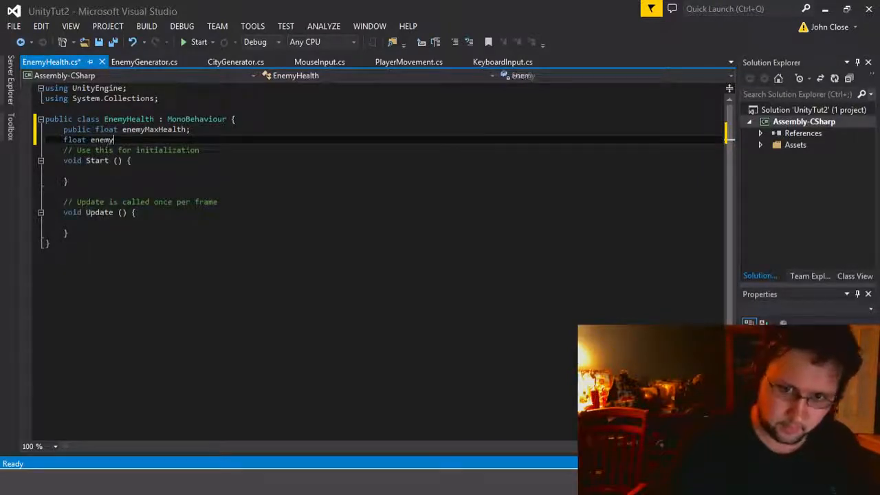
type("CurrentHe")
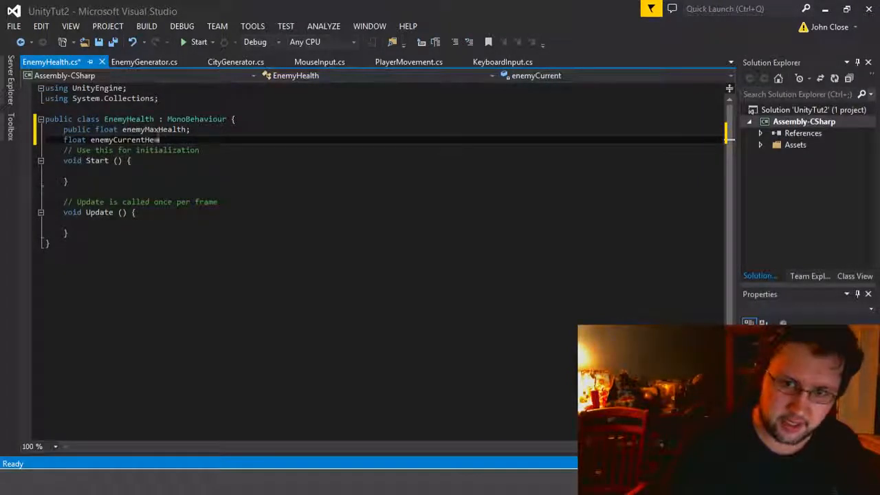
Step: Assign enemyMaxHealth to enemyCurrentHealth inside the Start method
key("Down")
key("Down")
key("Down")
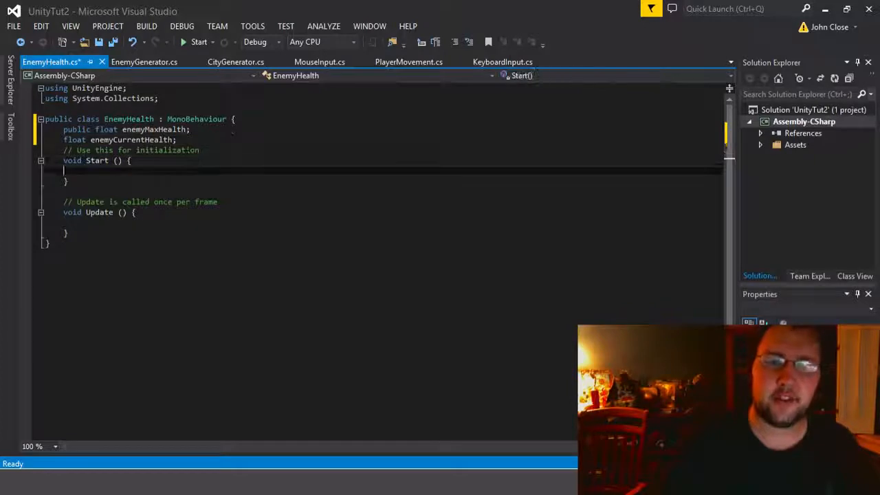
type("e")
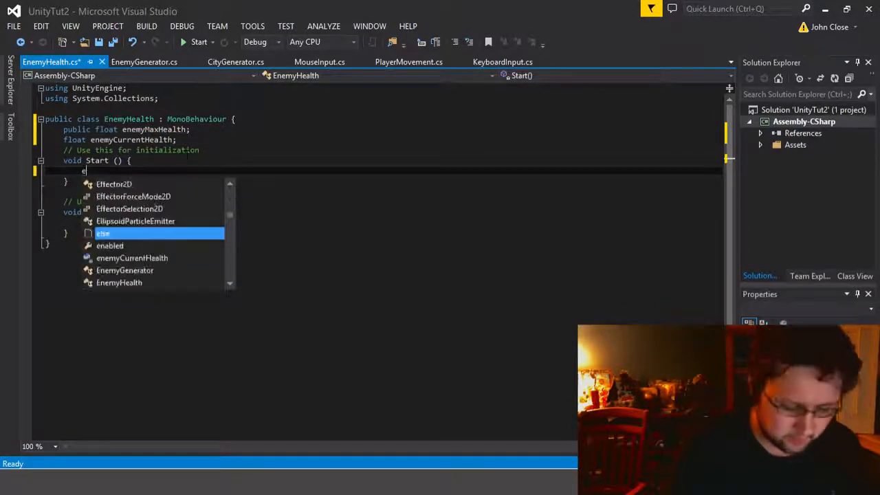
type("nemyCurrentHealth =")
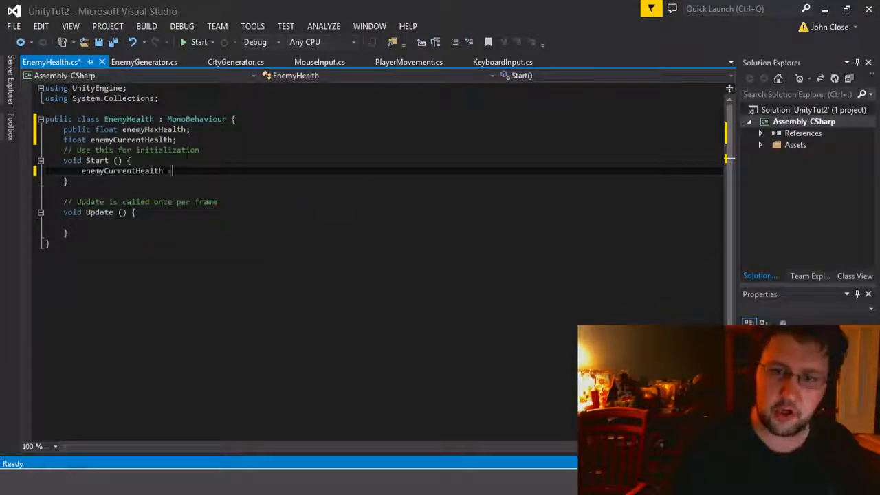
type(" ene")
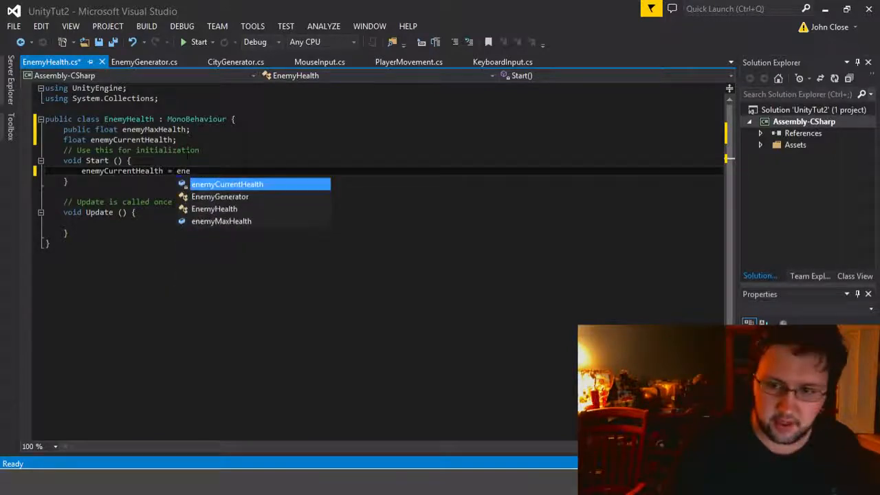
key("Down")
key("Down")
key("Down")
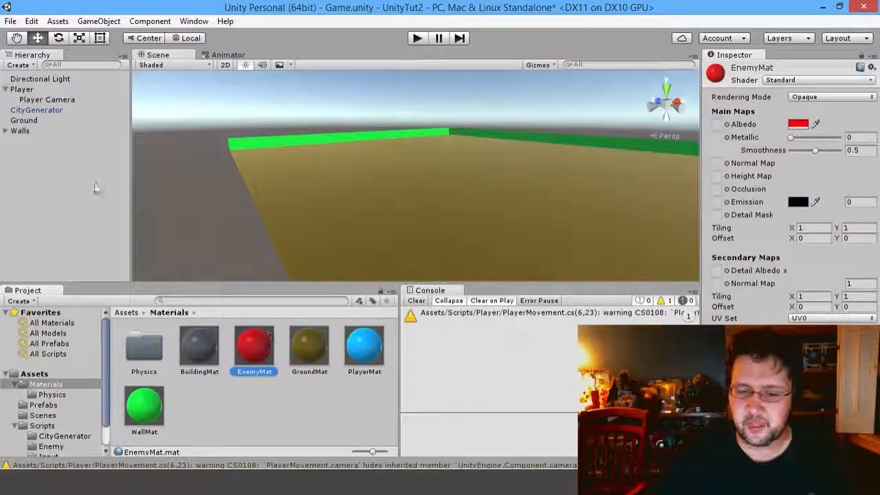
Step: Add an empty game object to the Unity scene and name it EnemyGenerator
left_click(63, 176)
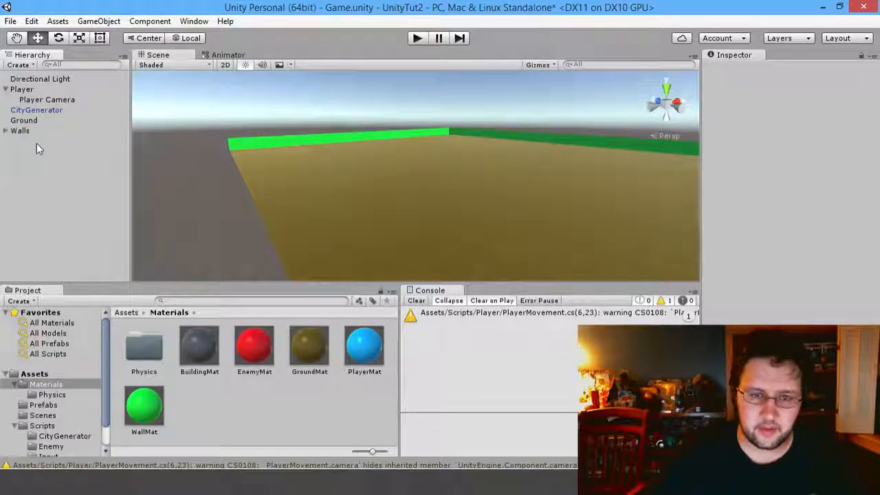
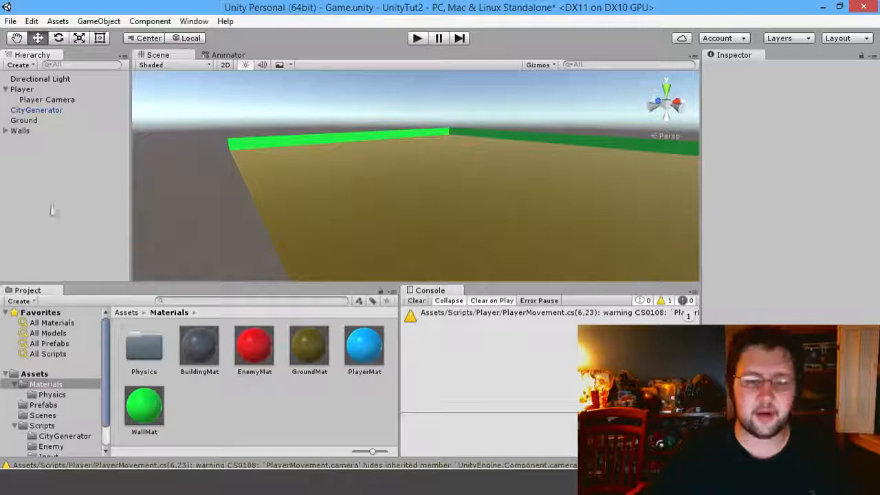
right_click(22, 132)
left_click(10, 167)
right_click(39, 181)
left_click(101, 289)
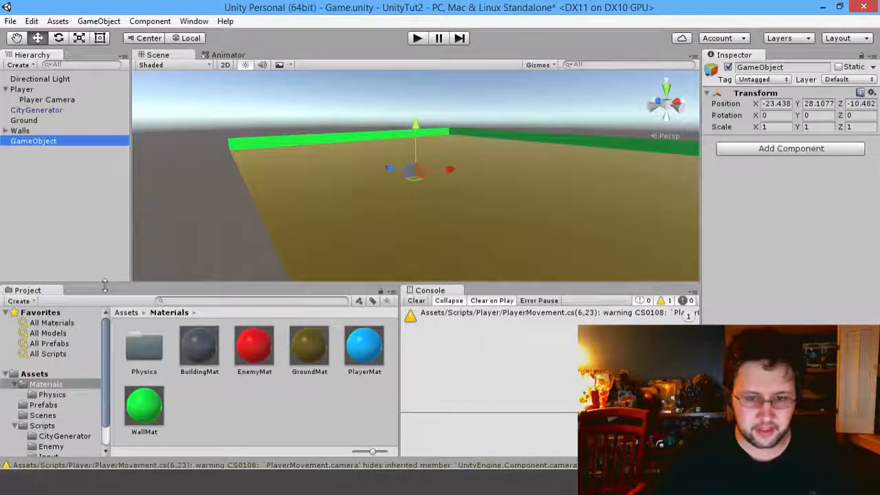
left_click(43, 131)
left_click(43, 142)
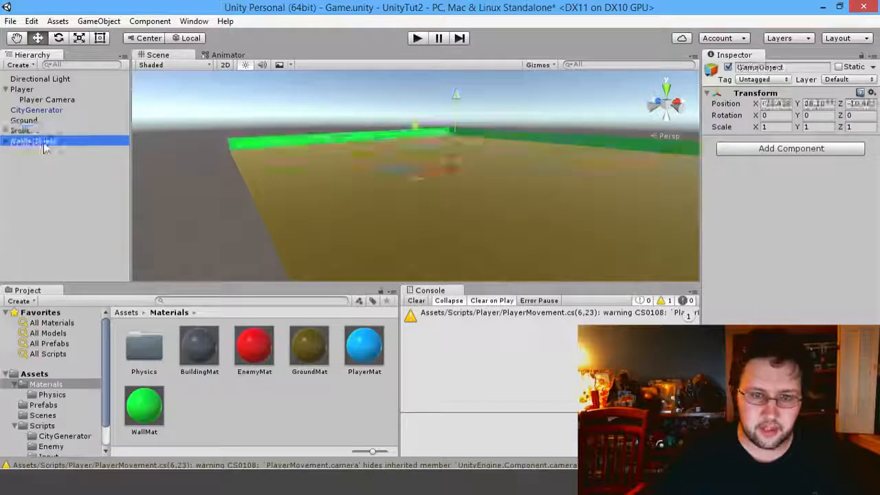
left_click(43, 142)
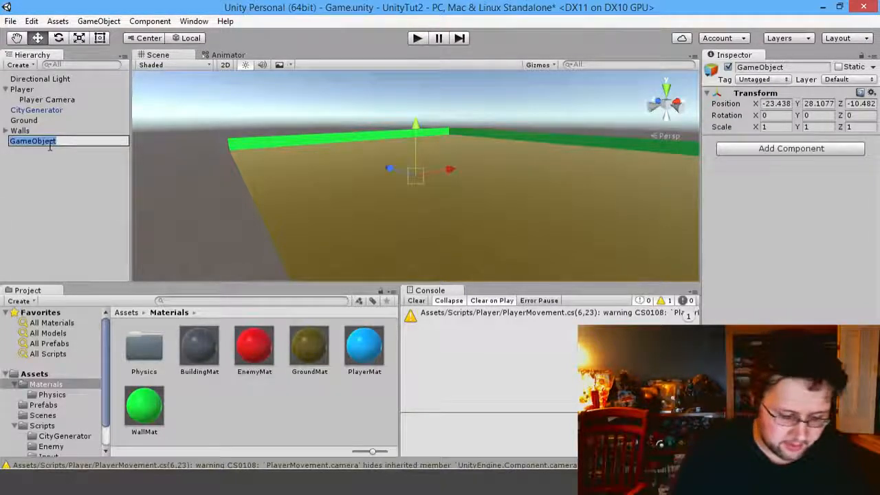
type("EnemyGener")
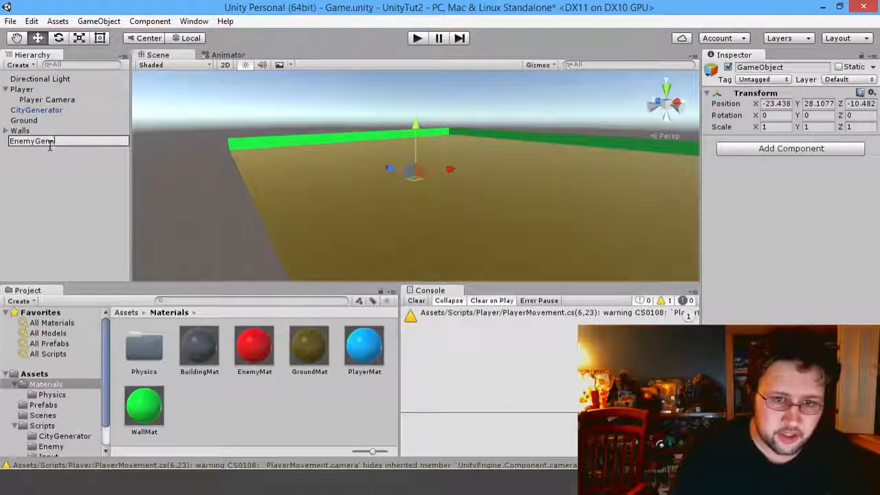
type("ator")
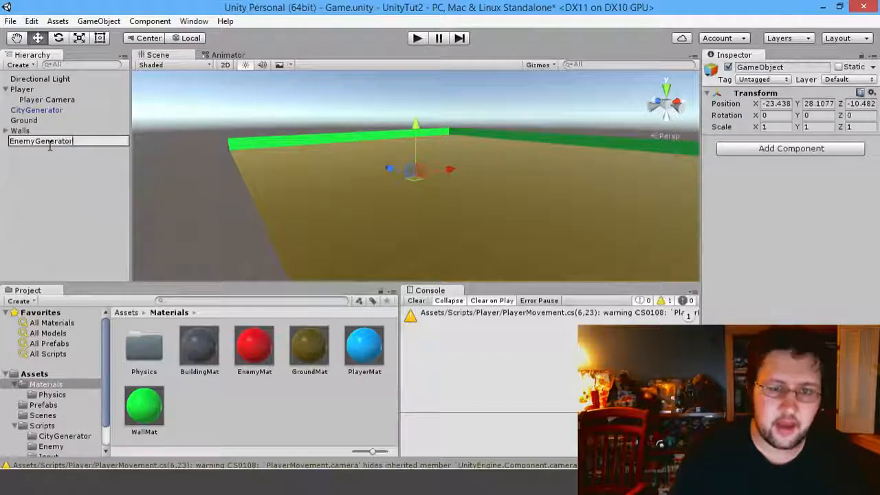
key("Return")
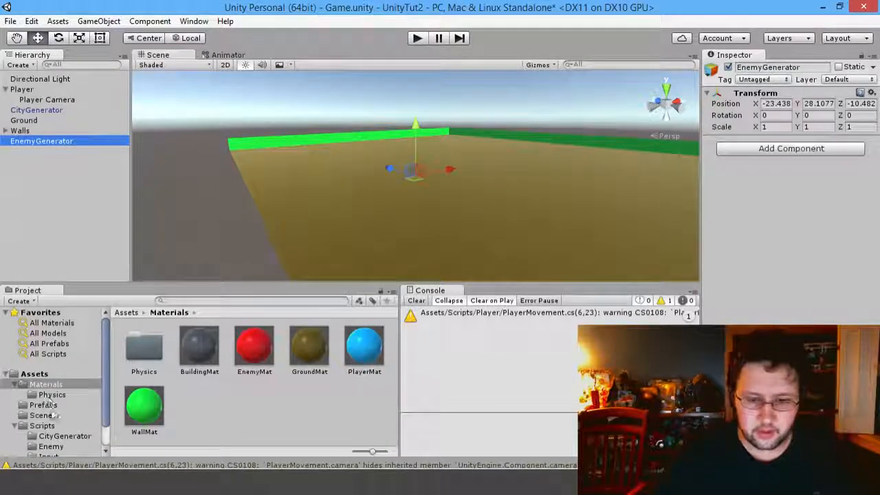
Step: Open the Scripts/Enemy folder and select the EnemyGenerator script
left_click(55, 436)
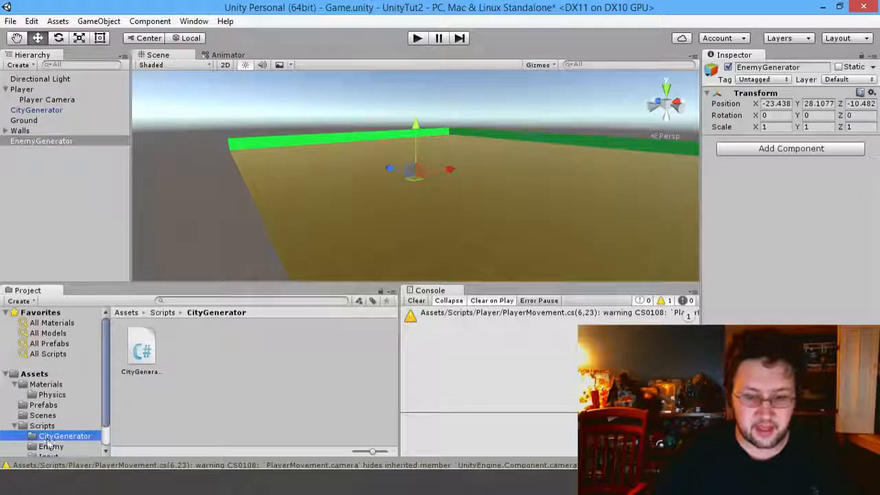
left_click(55, 445)
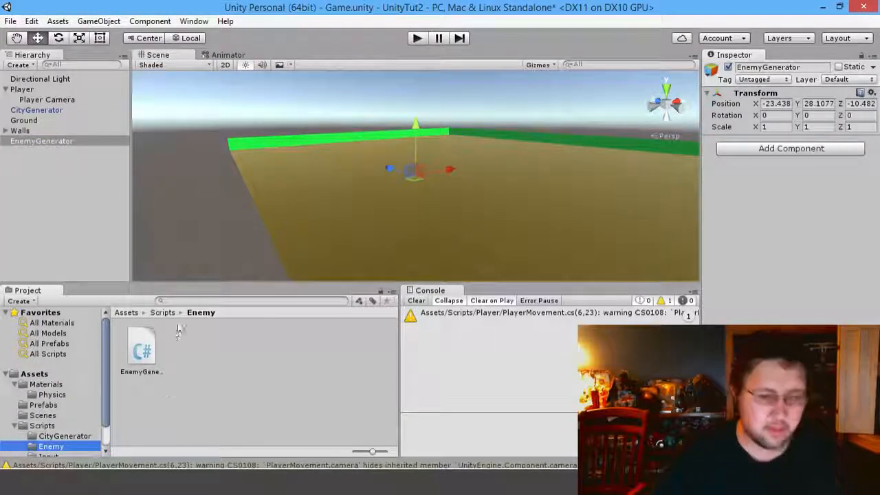
left_click(145, 352)
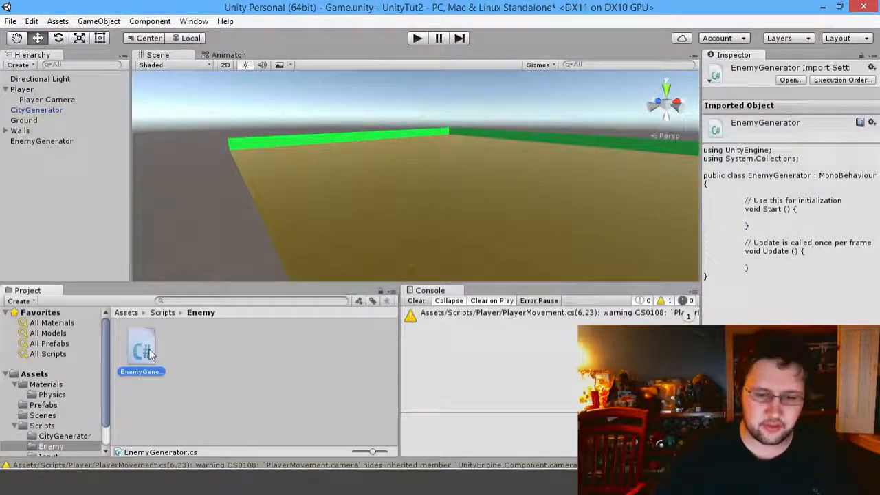
right_click(209, 367)
mouse_move(240, 137)
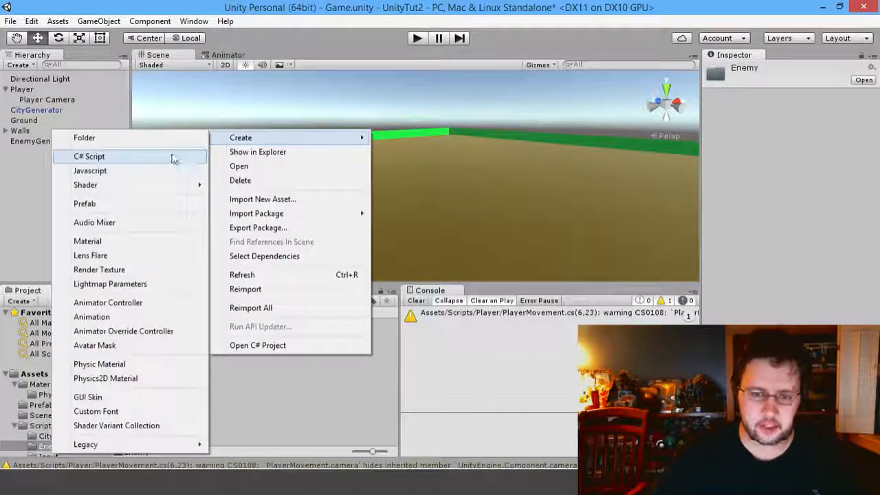
left_click(37, 165)
Step: Attach the EnemyGenerator script to the EnemyGenerator object, check its components, and open the Prefabs folder
left_click_drag(142, 350, 51, 141)
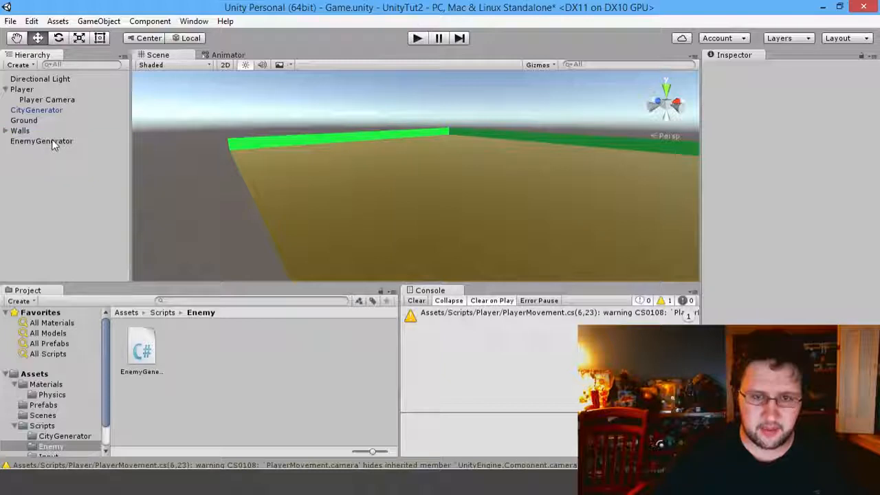
left_click(45, 140)
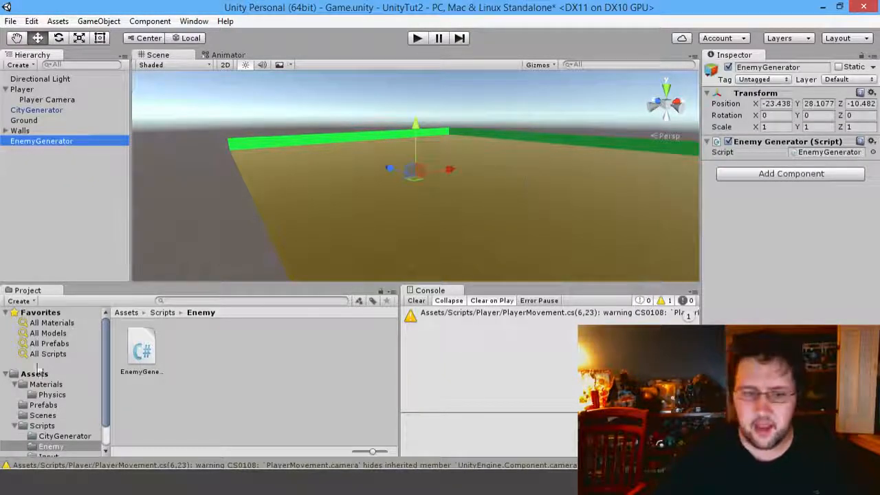
left_click(43, 406)
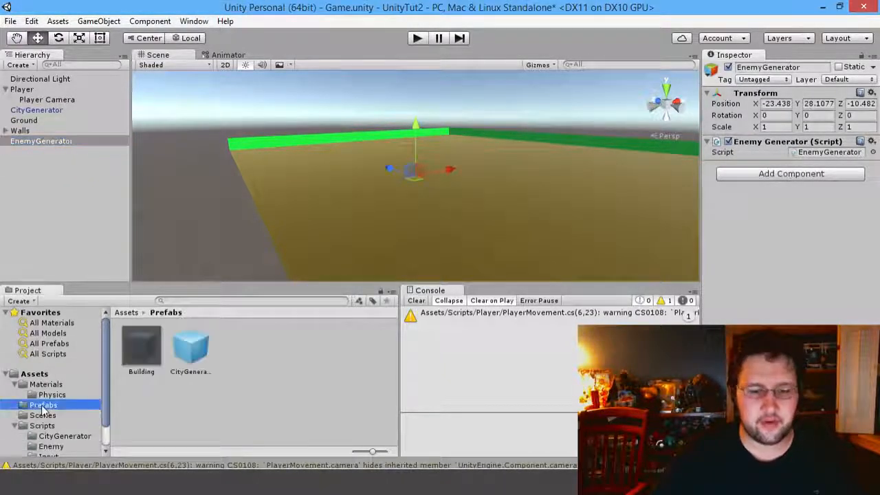
right_click(52, 200)
left_click(38, 228)
right_click(36, 223)
left_click(69, 330)
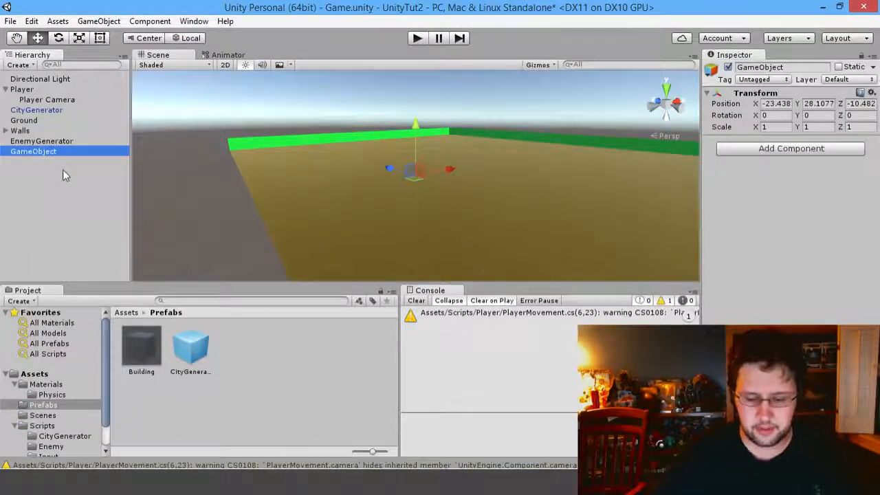
key("Delete")
Step: Add a 3D capsule to the scene and name it Enemy
right_click(46, 191)
mouse_move(117, 311)
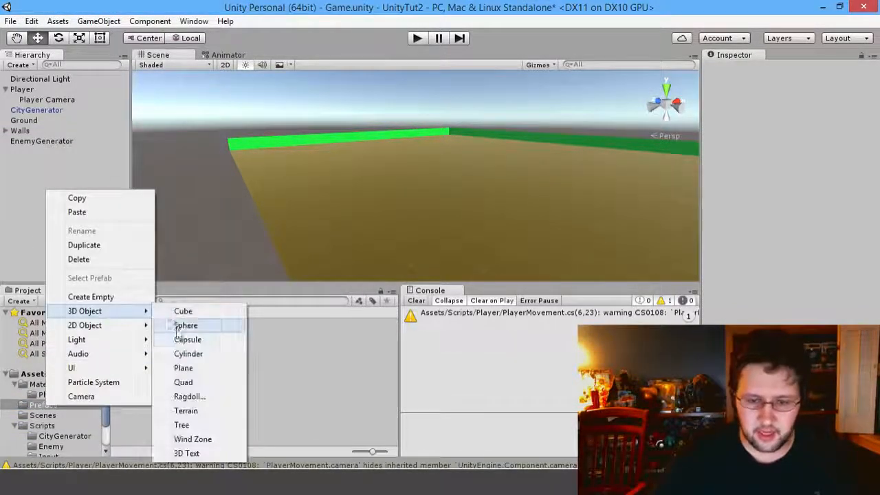
left_click(187, 340)
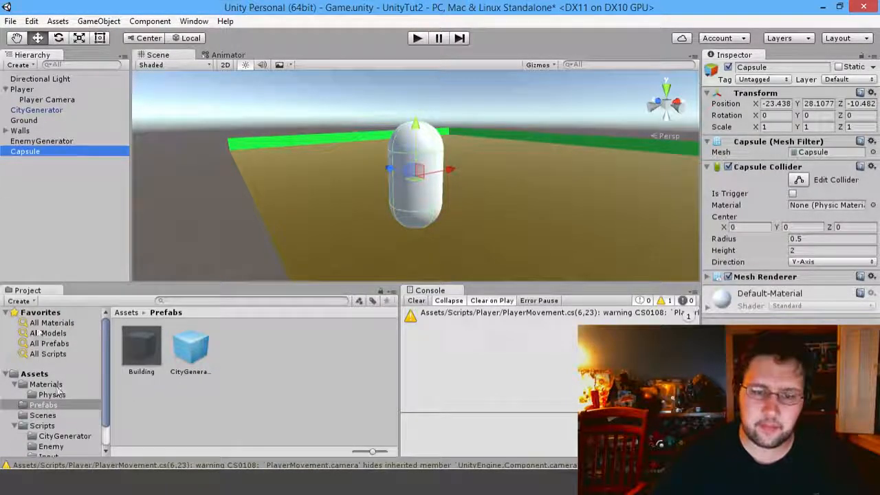
left_click(24, 152)
type("Enemy")
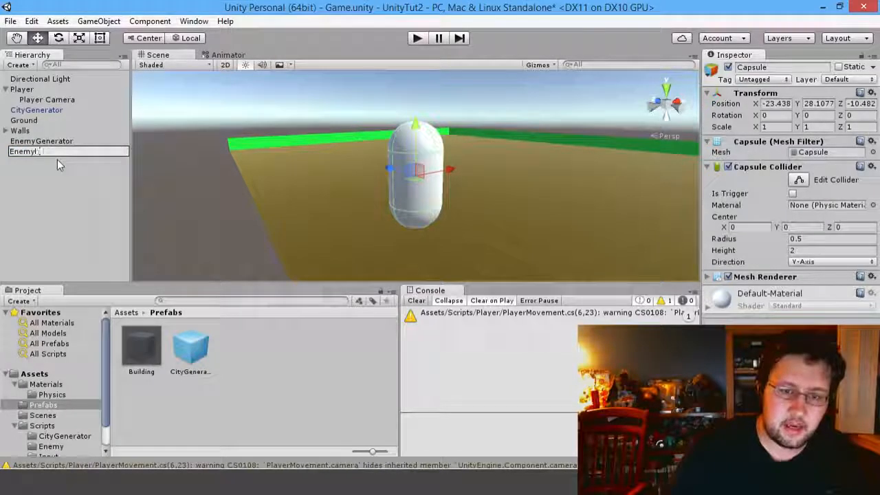
left_click(57, 160)
left_click(43, 157)
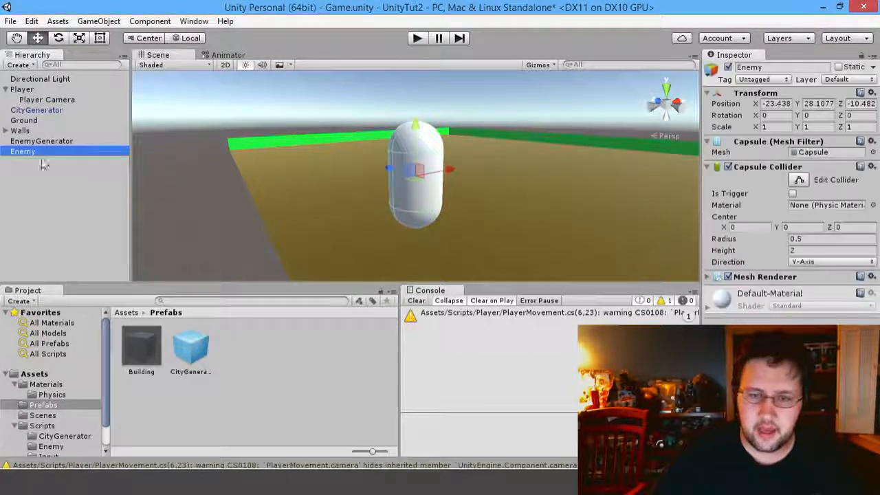
Step: Apply the red EnemyMat material from the Materials folder to the Enemy capsule in the scene
left_click(45, 384)
left_click(238, 351)
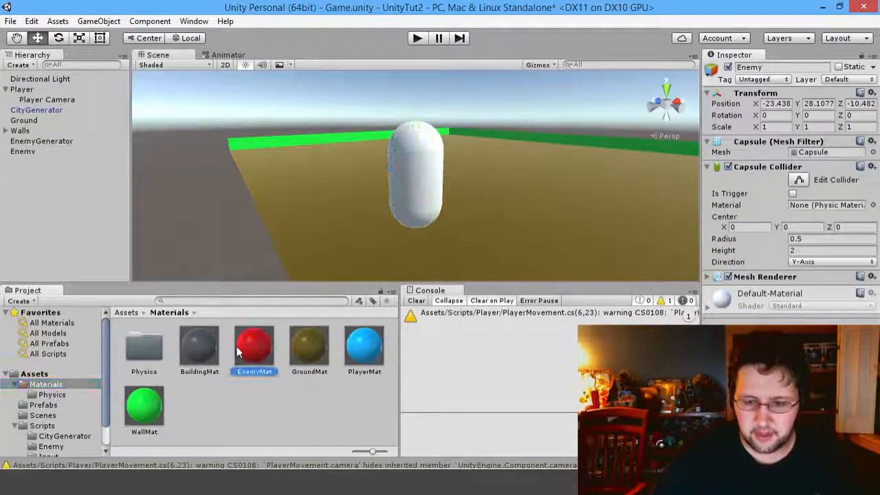
right_click(251, 393)
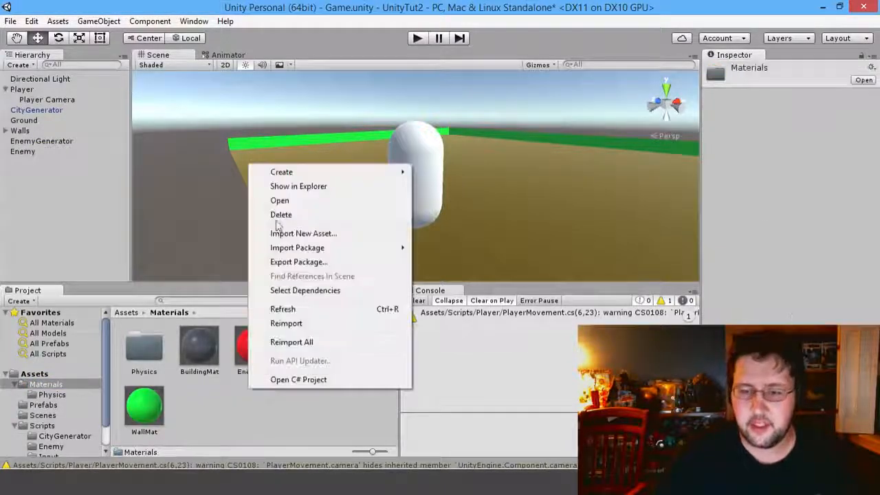
mouse_move(289, 172)
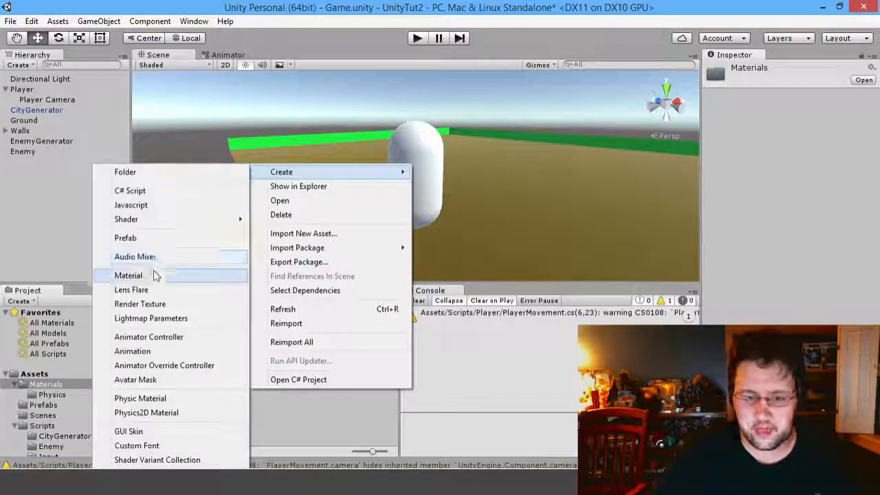
left_click(289, 416)
left_click(301, 352)
left_click(266, 351)
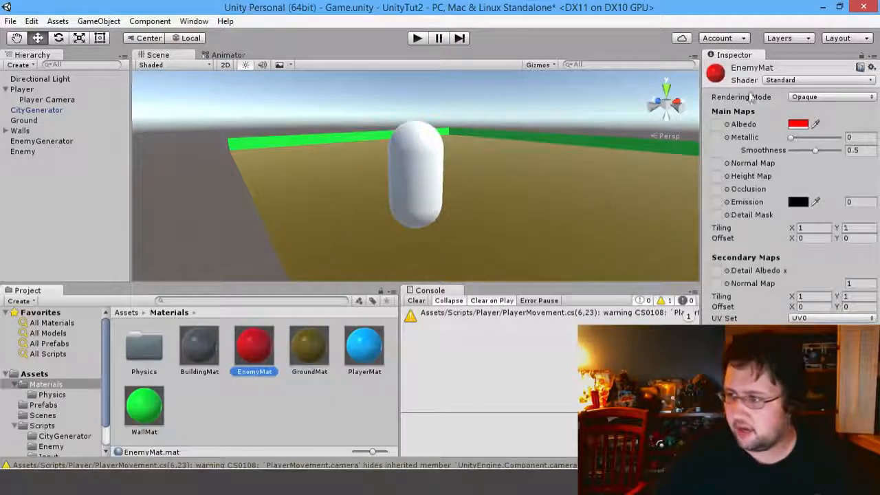
left_click(797, 123)
left_click(793, 102)
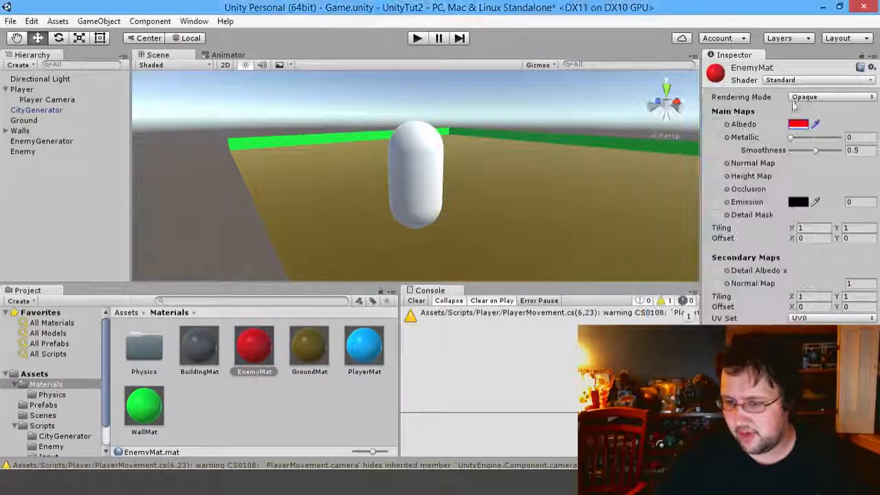
left_click_drag(265, 348, 415, 229)
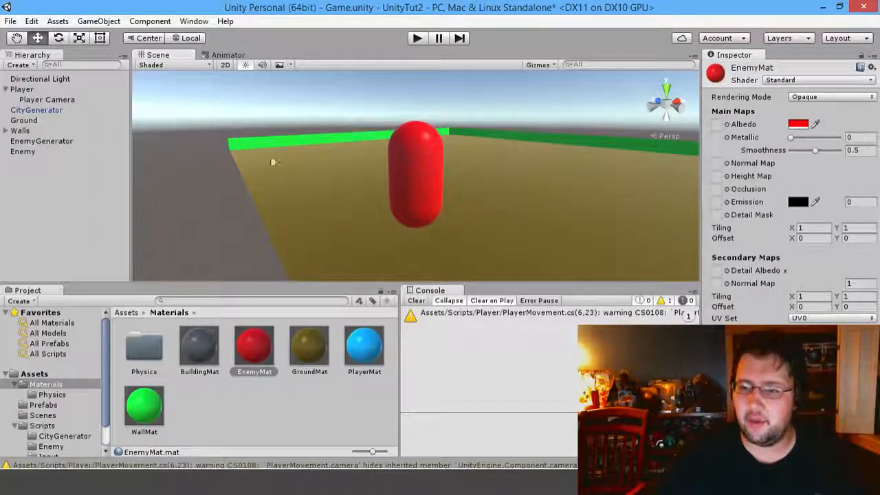
Step: Open the EnemyGenerator script from the Scripts/Enemy folder in Visual Studio
left_click(51, 169)
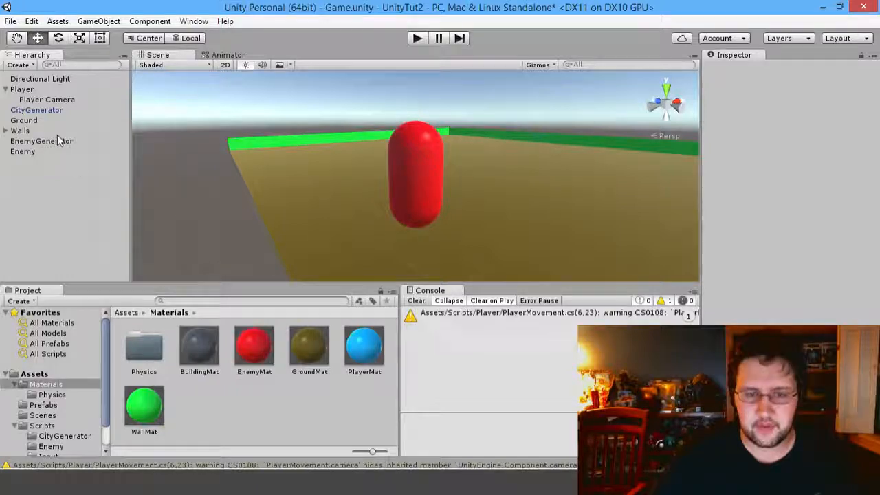
left_click(49, 151)
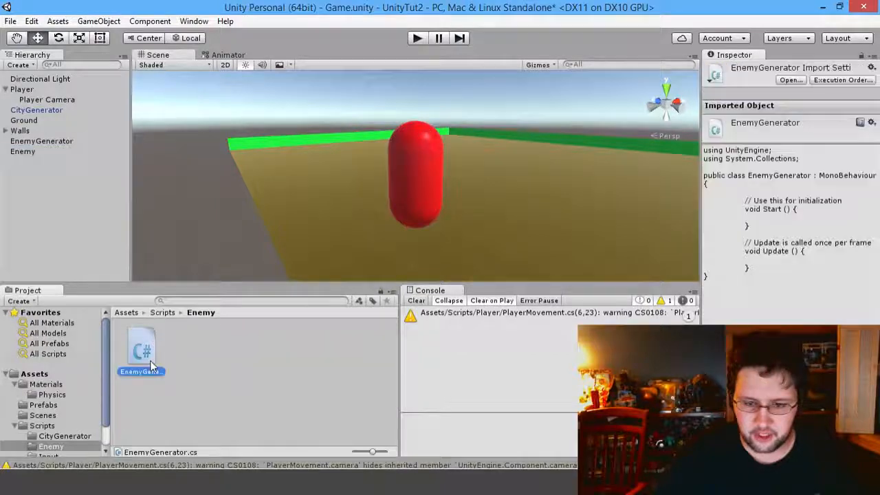
double_click(141, 347)
left_click(327, 274)
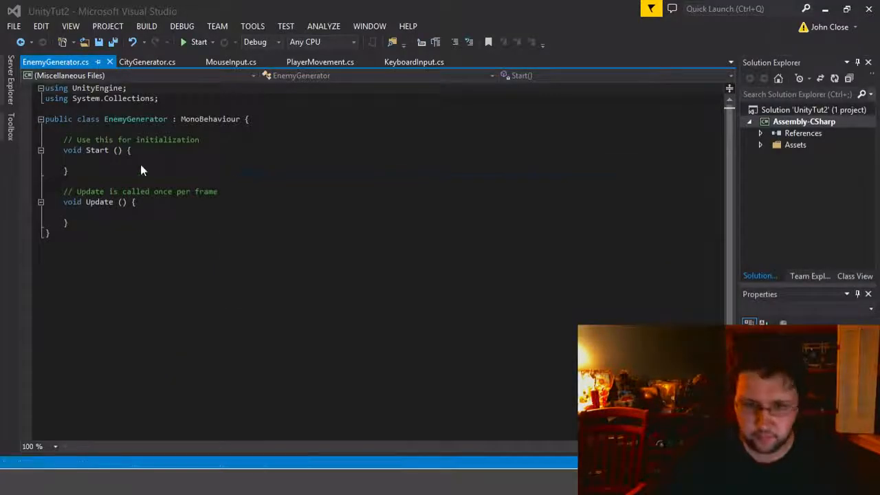
Step: Declare a public GameObject enemyPrefab at the start of the EnemyGenerator class and save the script
left_click(135, 139)
key("Up")
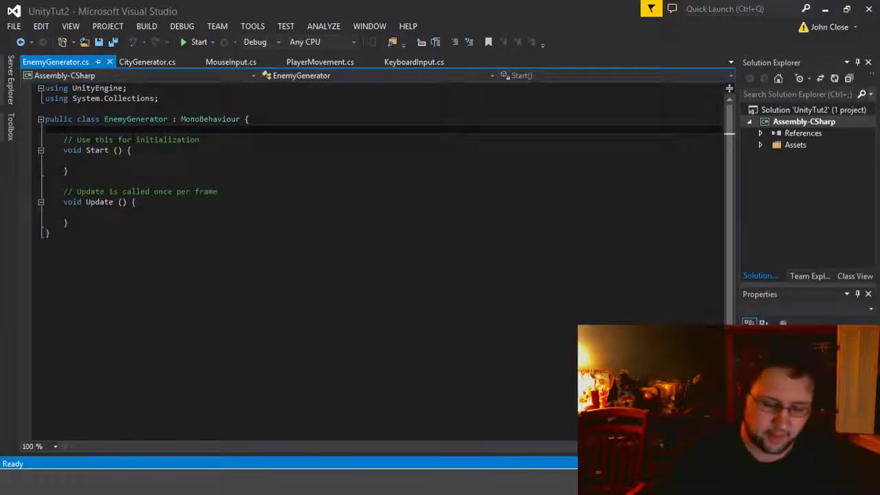
key("Return")
key("Return")
key("Return")
key("Up")
key("Up")
key("Up")
type("public ")
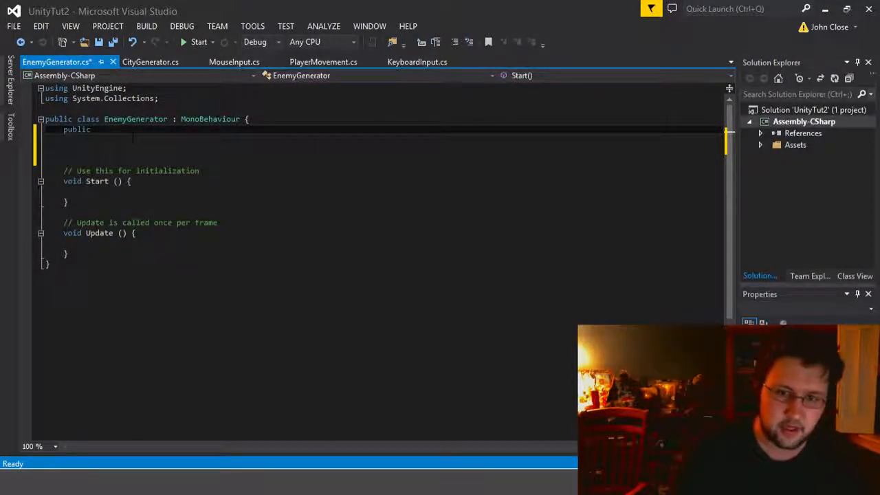
type("GameObject ")
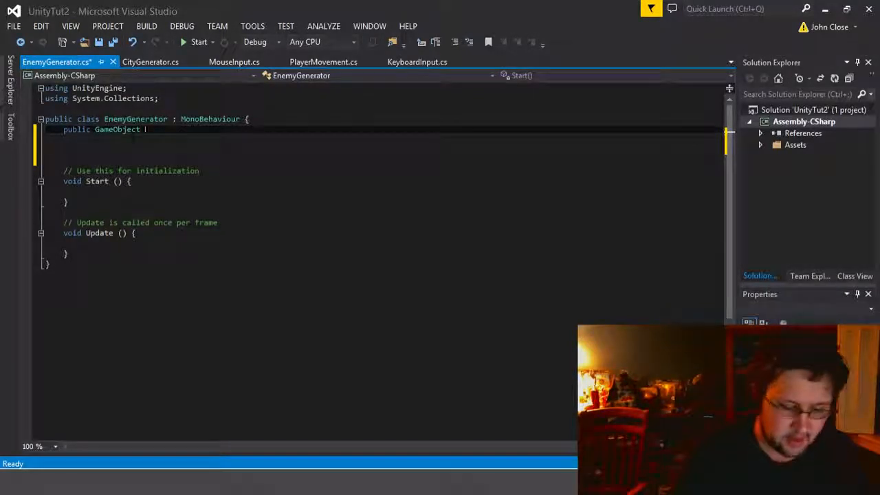
type("enemyPrefab;")
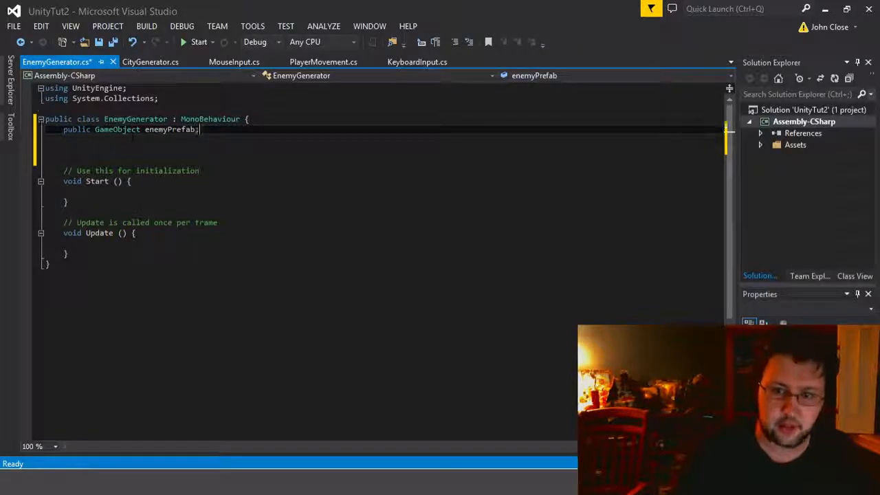
key("ctrl+s")
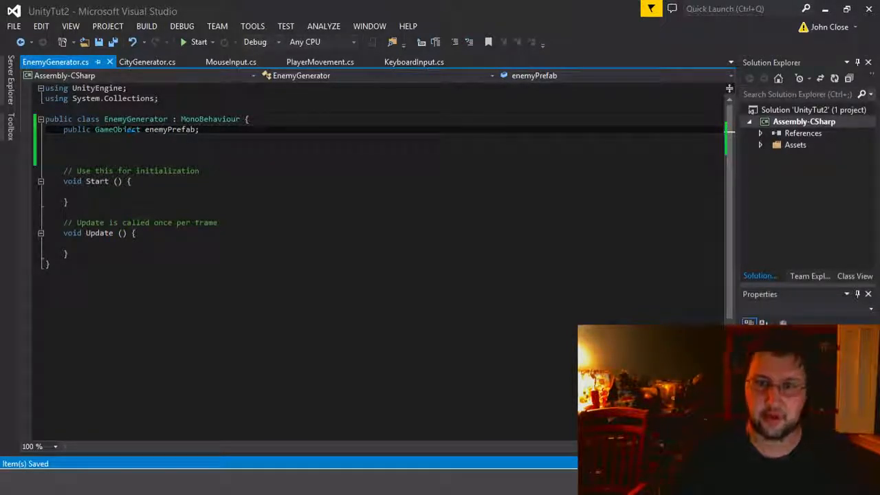
Step: Glance at the CityGenerator script, then declare public float arenaSizeX = 50 below enemyPrefab in EnemyGenerator
left_click(132, 63)
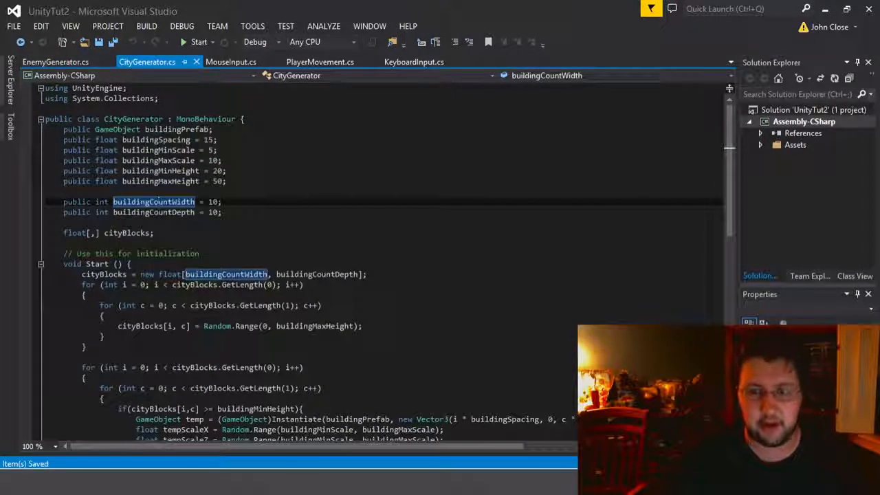
left_click(55, 62)
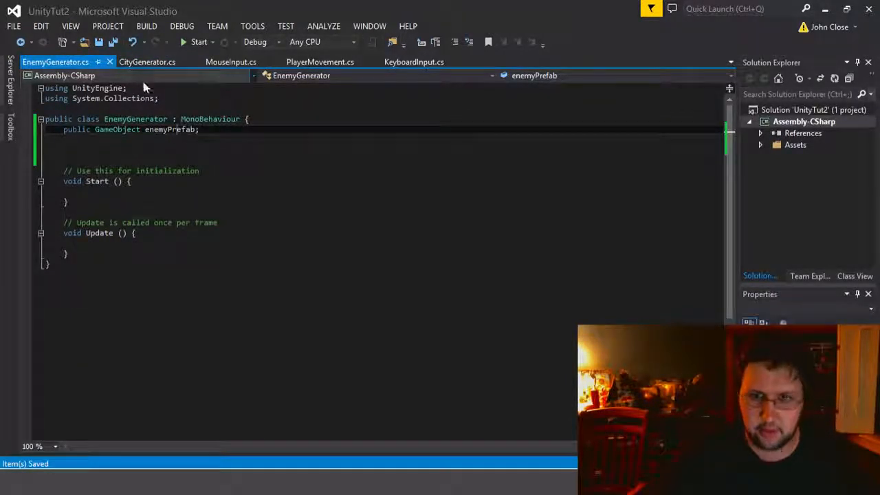
key("Return")
type("p")
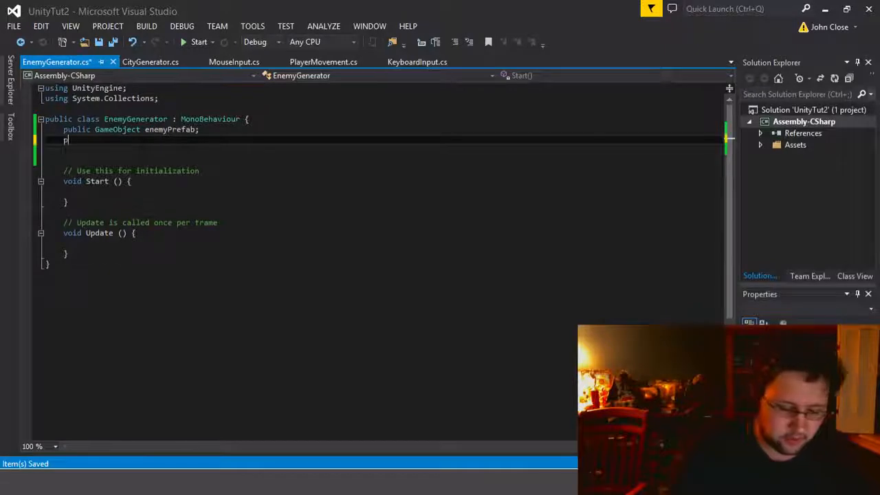
type("ublic ")
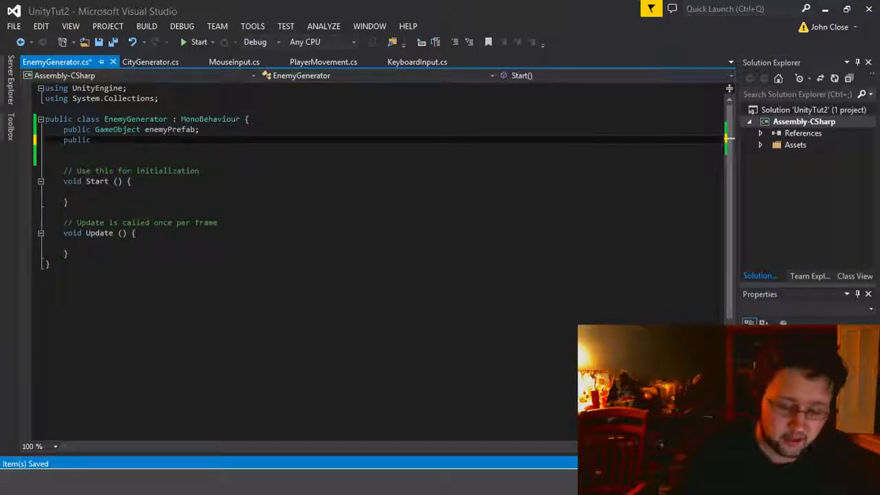
type("float are")
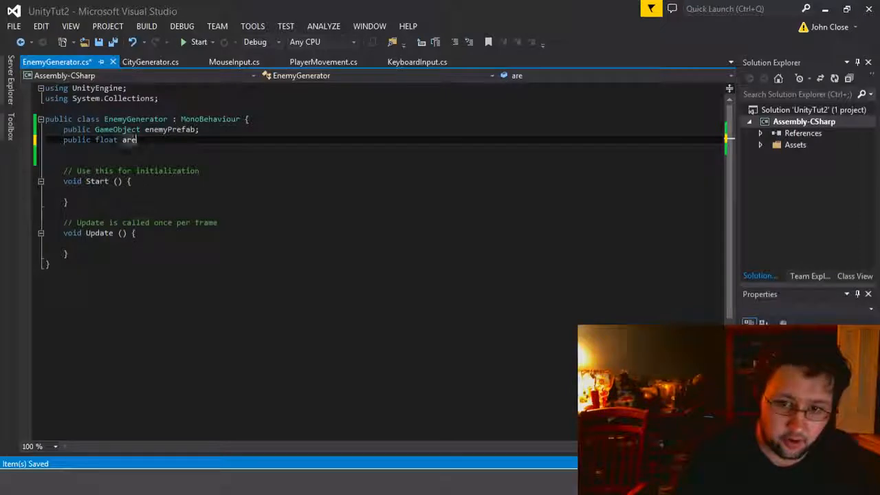
type("na")
type("Siz")
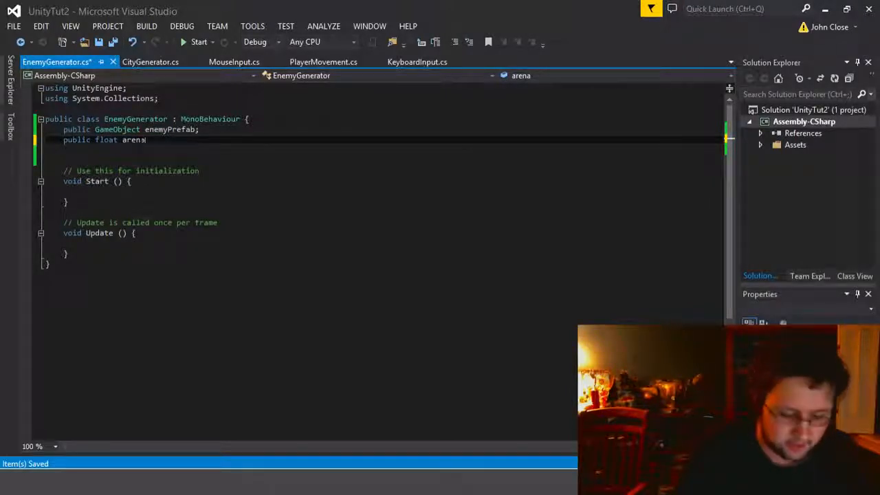
type("SizeX = 50;")
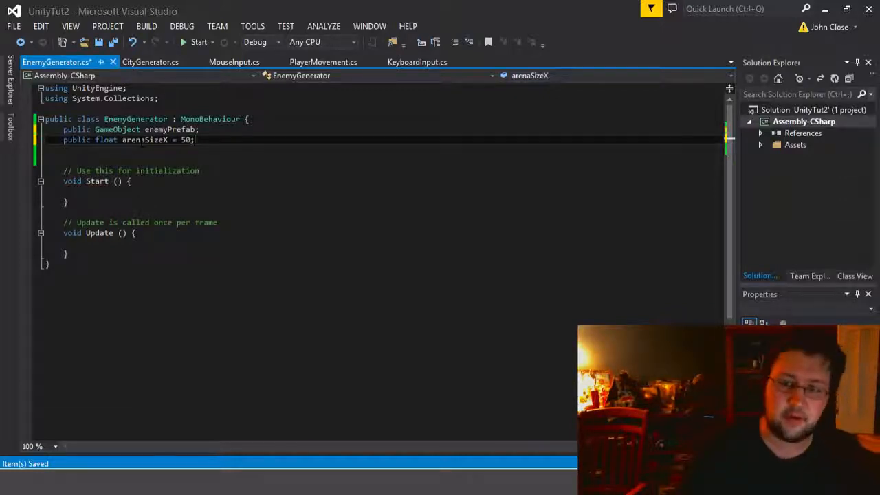
Step: Duplicate the arenaSizeX declaration as arenaSizeY = 50, save the script, and remove the spare blank line above Start
key("shift+Up")
key("shift+Right")
key("ctrl+c")
key("Right")
key("ctrl+v")
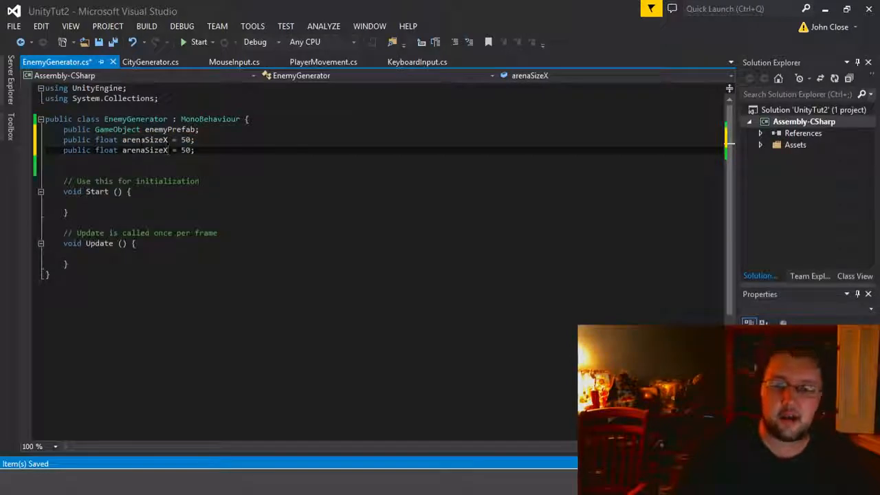
type("Y")
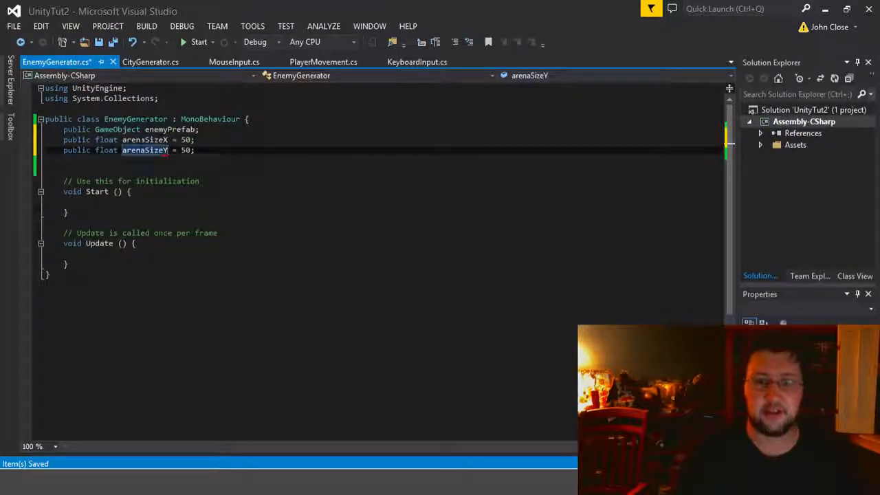
key("ctrl+s")
key("Down")
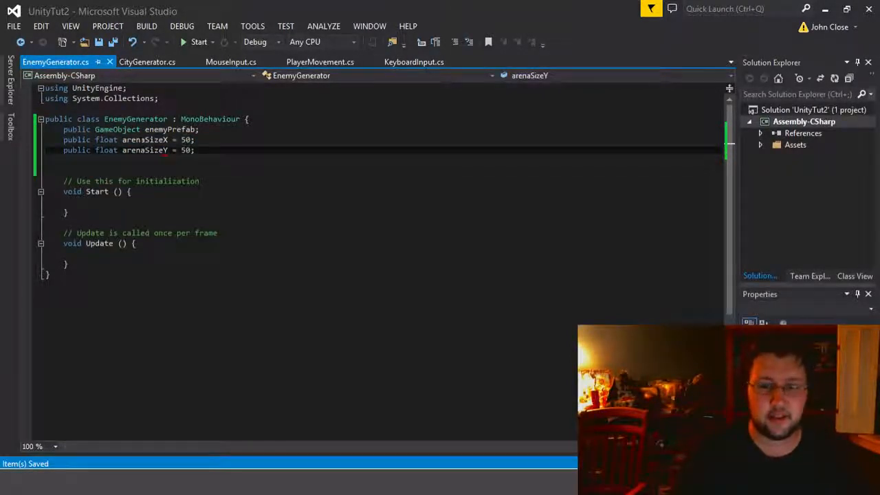
key("Delete")
key("Down")
key("Down")
key("Down")
key("Down")
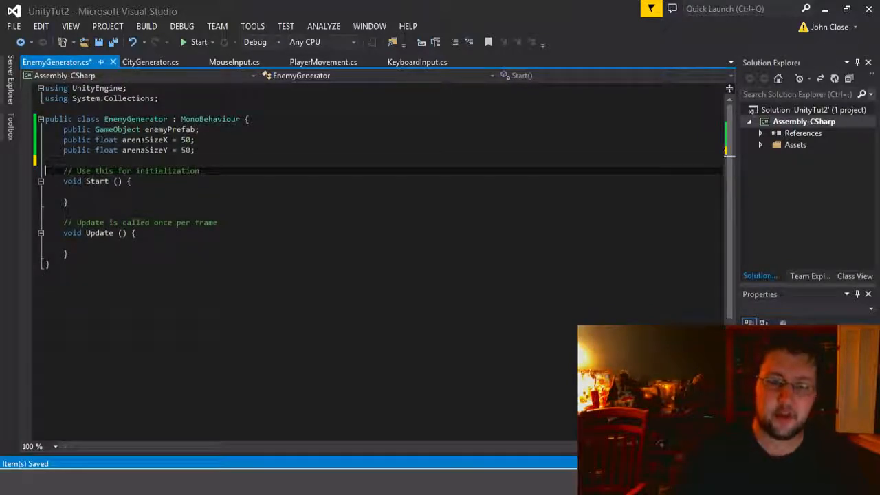
Step: Check the Start method's for loops in the CityGenerator script and return to EnemyGenerator
left_click(141, 151)
key("Up")
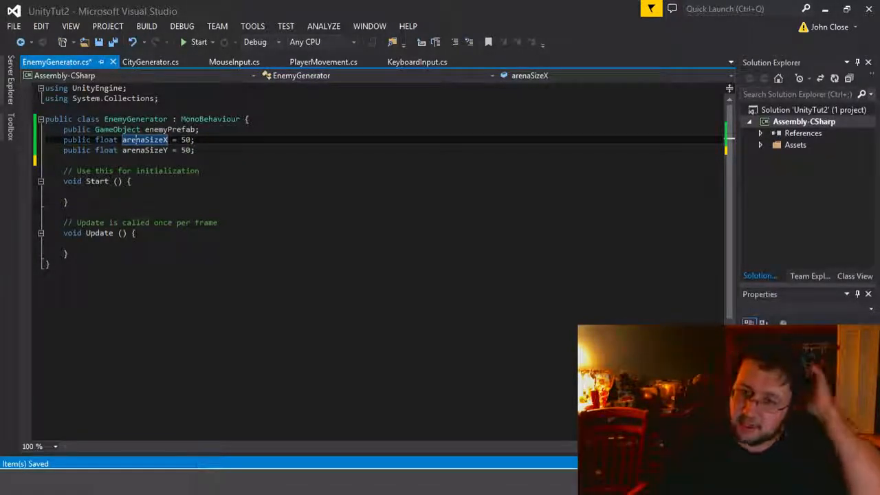
left_click(135, 192)
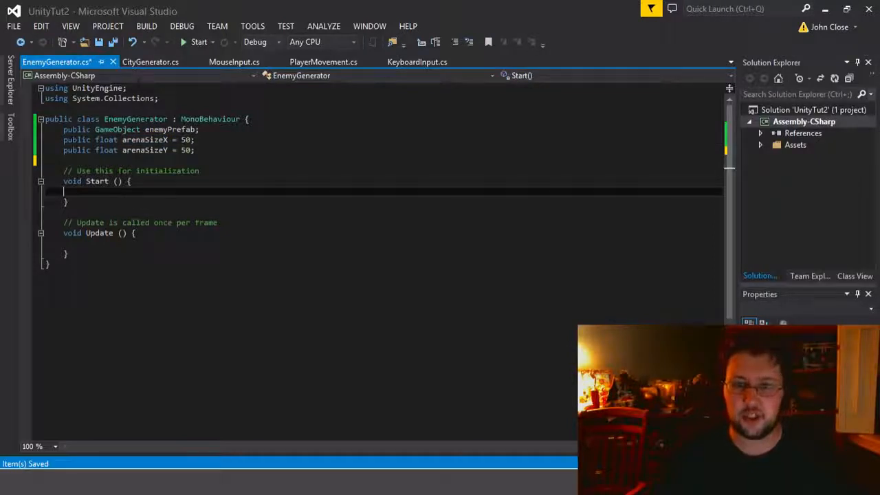
left_click(150, 62)
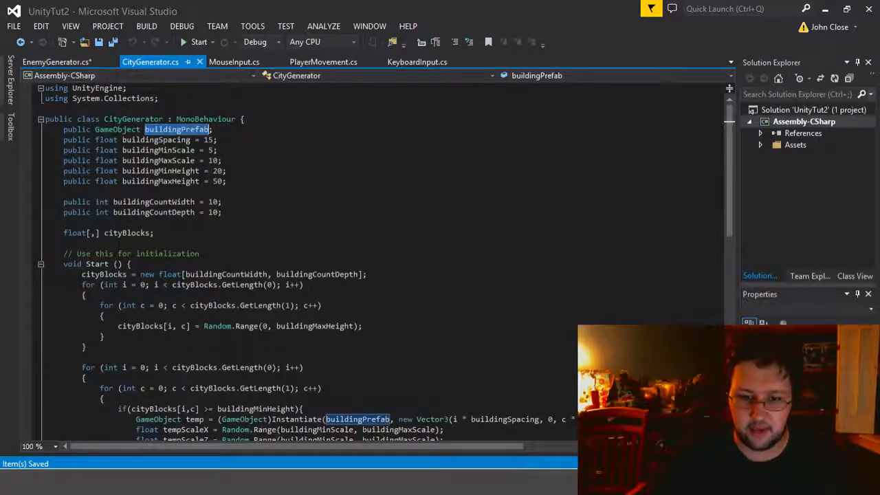
left_click_drag(82, 284, 86, 294)
left_click(55, 61)
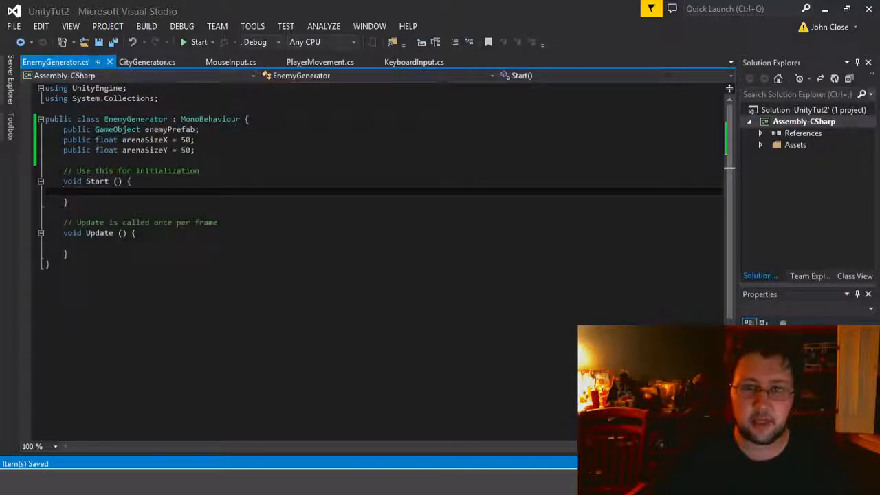
Step: Begin a for loop inside EnemyGenerator's Start method with int i = 0 and an i < condition
key("Tab")
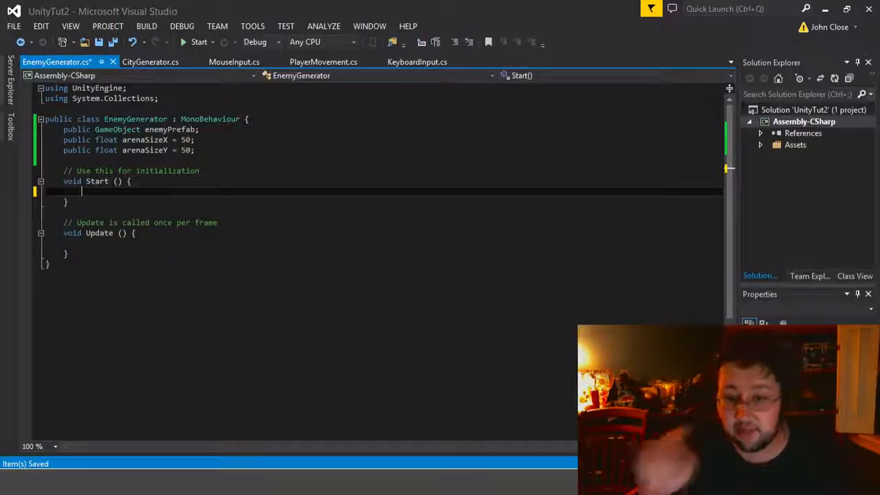
type("for")
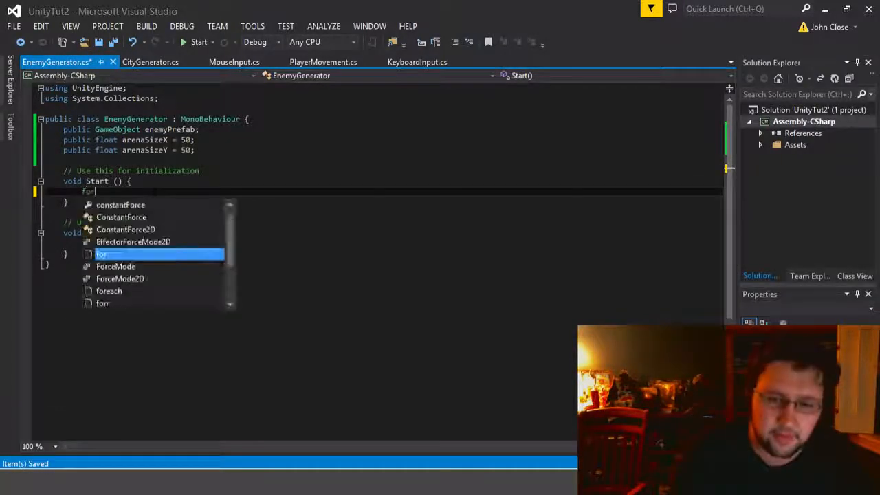
type("(){")
key("Return")
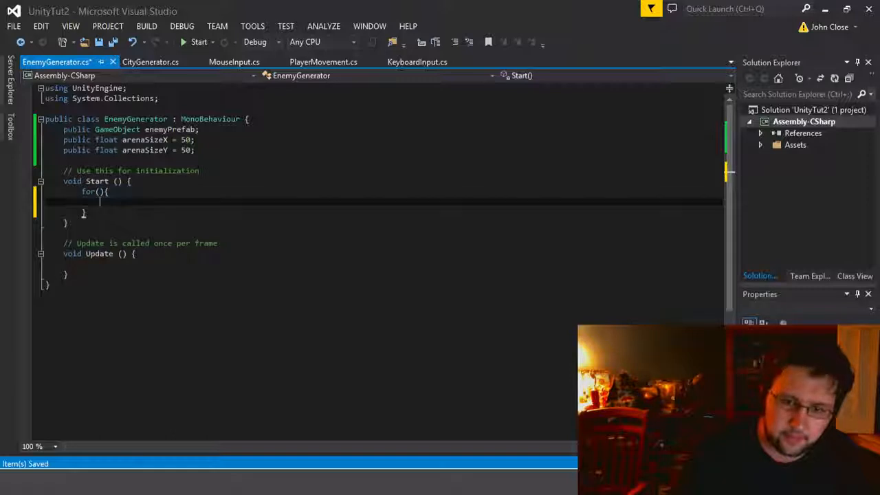
key("Up")
type("int i = ")
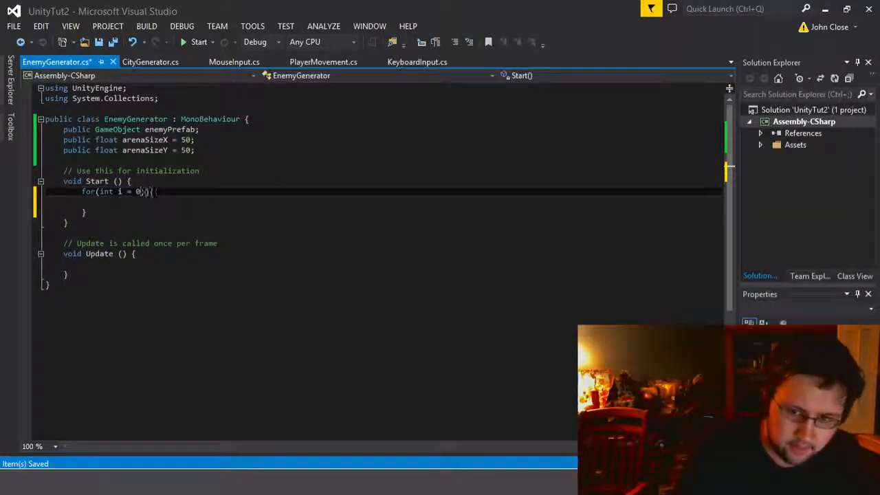
type("0; i <")
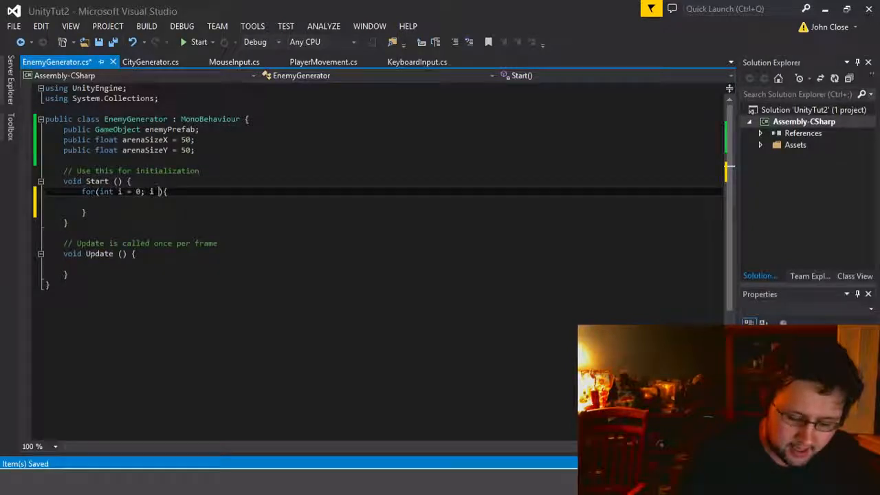
Step: Declare public int enemyCount = 100 below arenaSizeY in the EnemyGenerator class
key("Up")
key("Up")
key("Up")
key("Up")
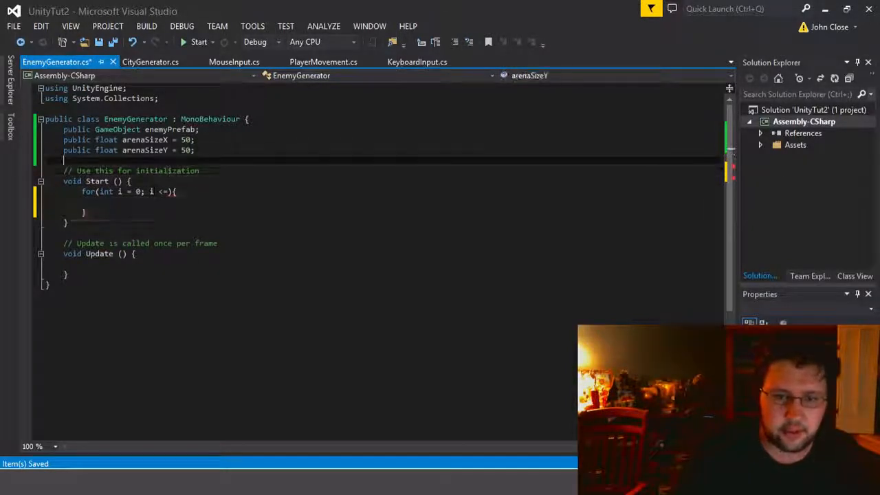
key("Down")
type("public io")
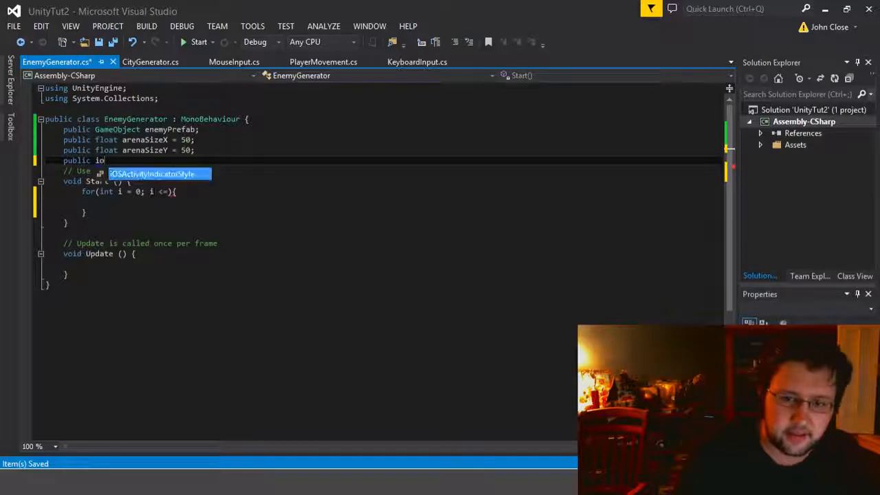
key("BackSpace")
type("nt ")
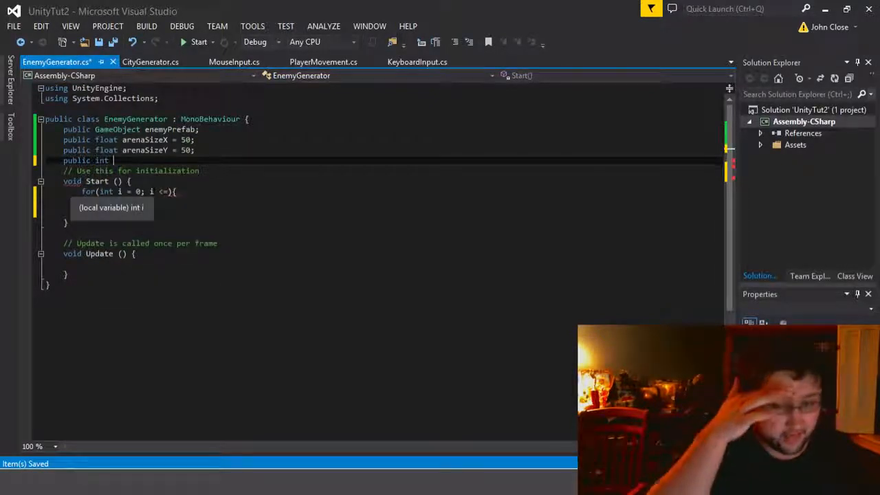
type("enemyCount = 100")
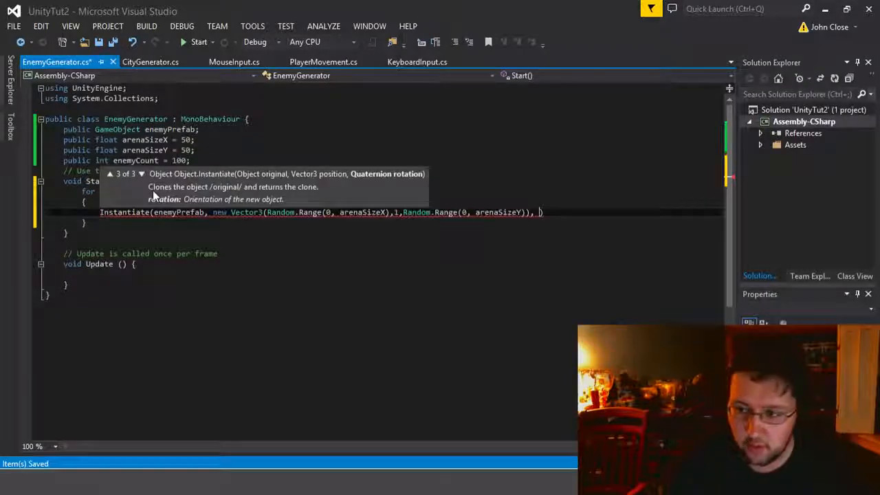
Step: Complete the loop's Instantiate call with Quaternion.identity as the rotation and save the script
type("Qu")
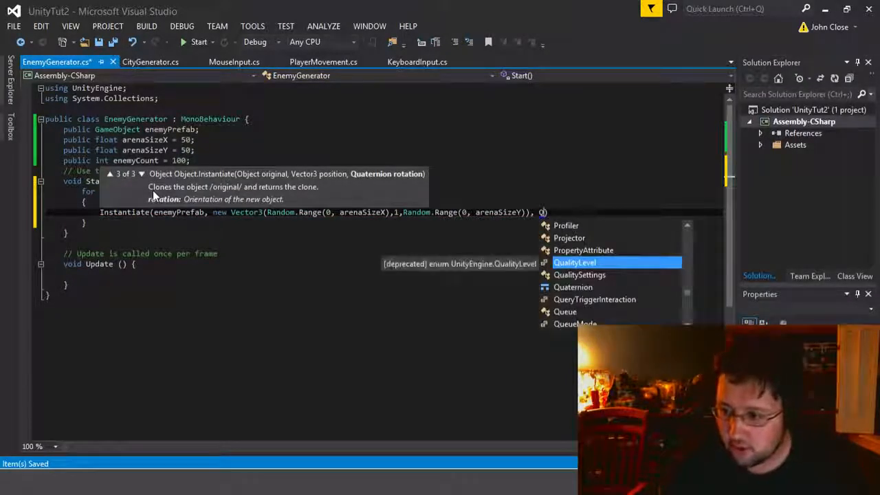
type("aternion.i")
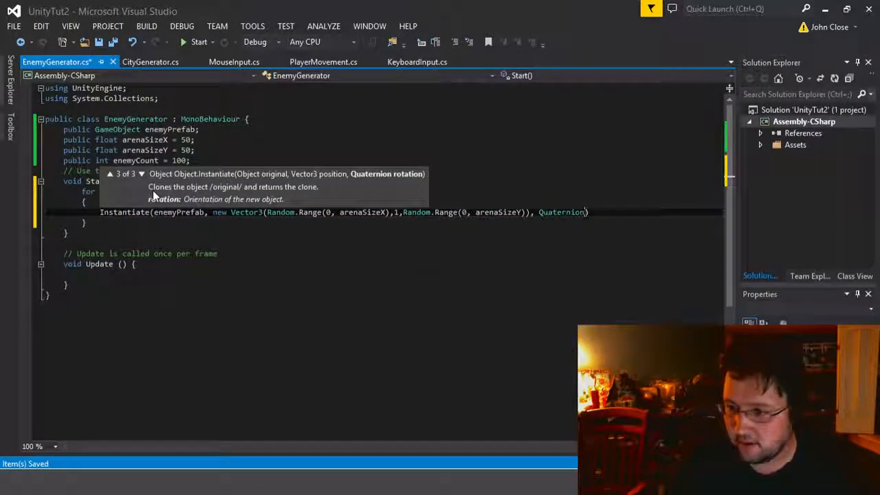
key("Tab")
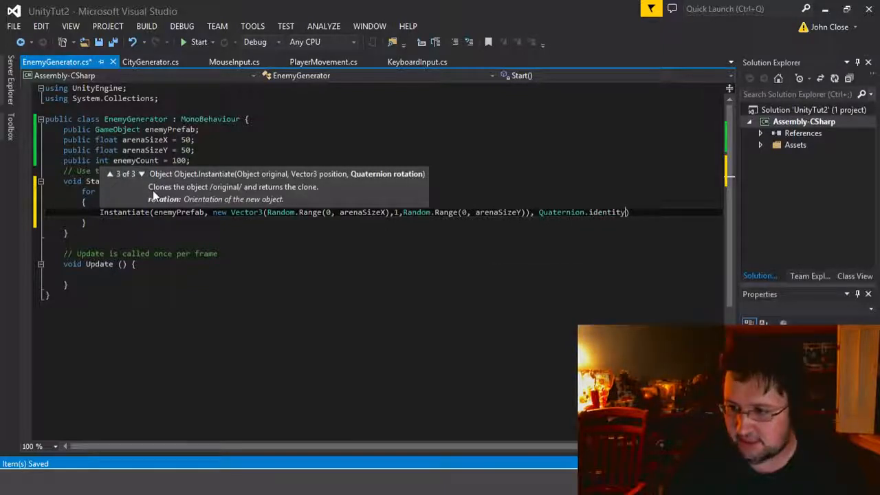
type(");")
key("ctrl+s")
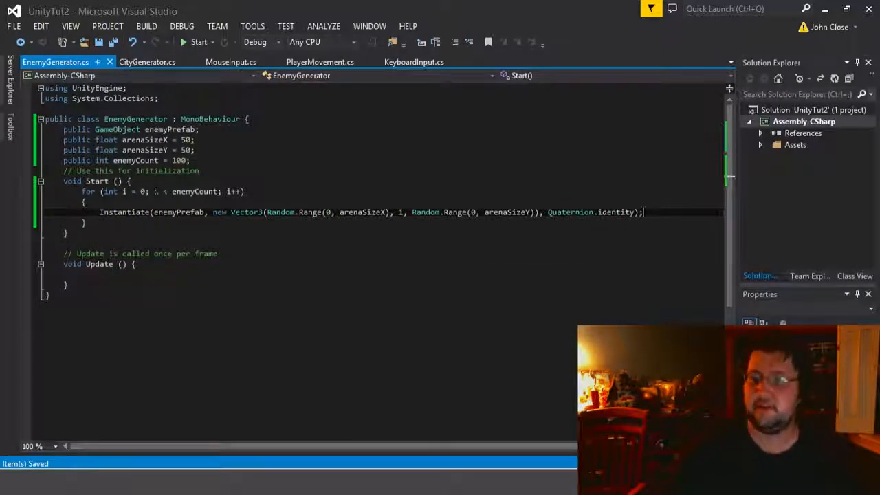
left_click_drag(353, 213, 344, 204)
left_click(87, 202)
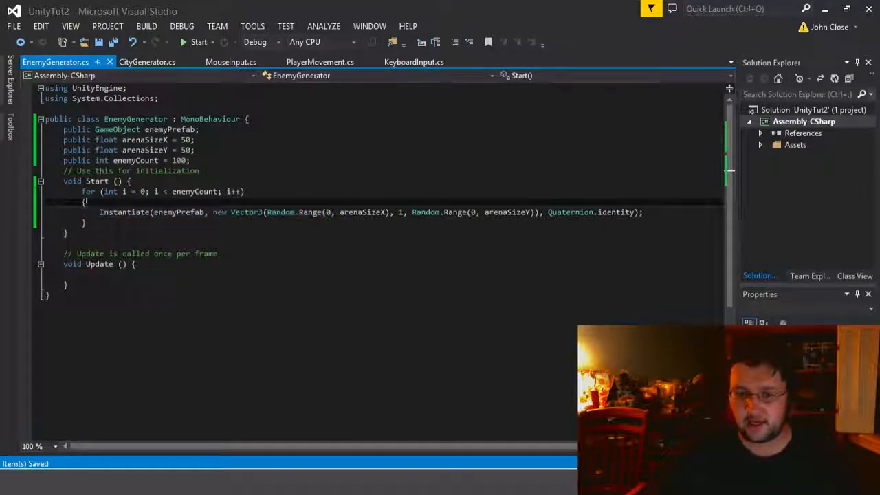
left_click(126, 212)
left_click(87, 202)
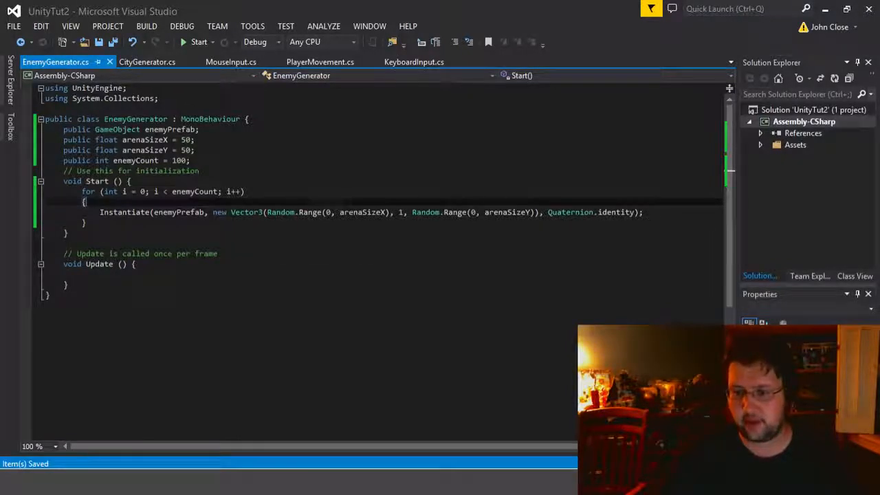
double_click(349, 214)
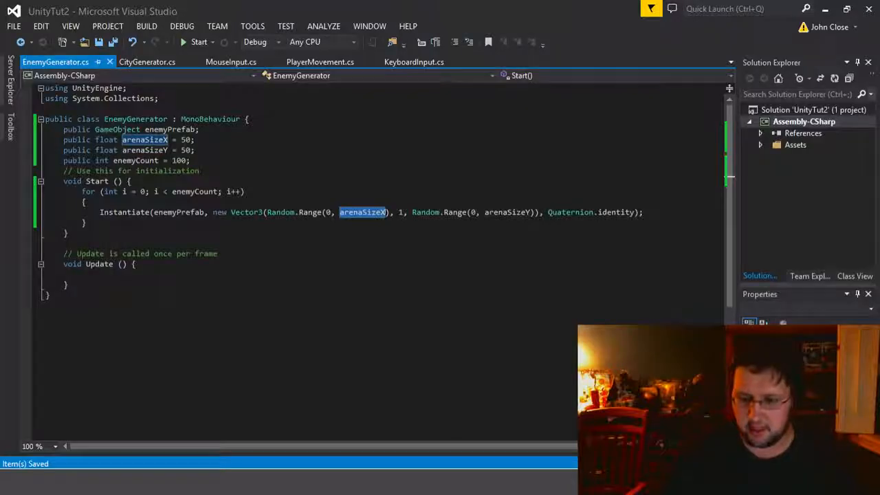
Step: Switch to Unity, store the Enemy capsule as a prefab in the Prefabs folder, and delete the original from the scene
key("alt+Tab")
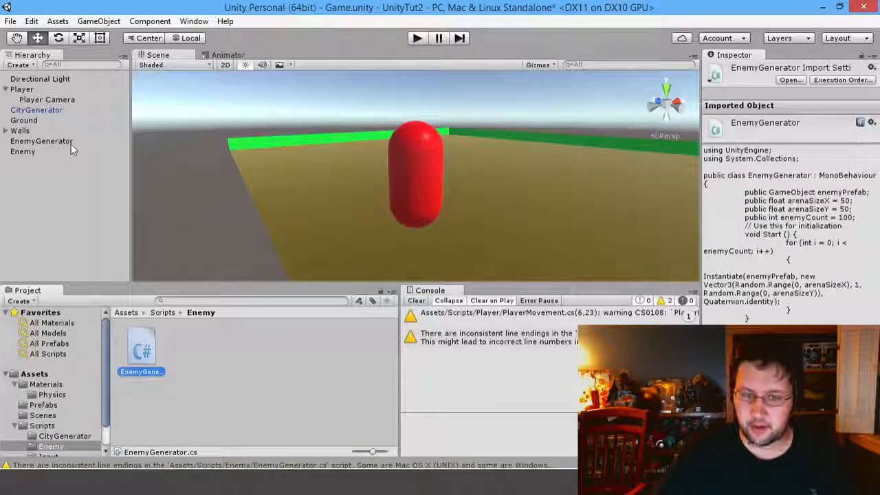
left_click(66, 143)
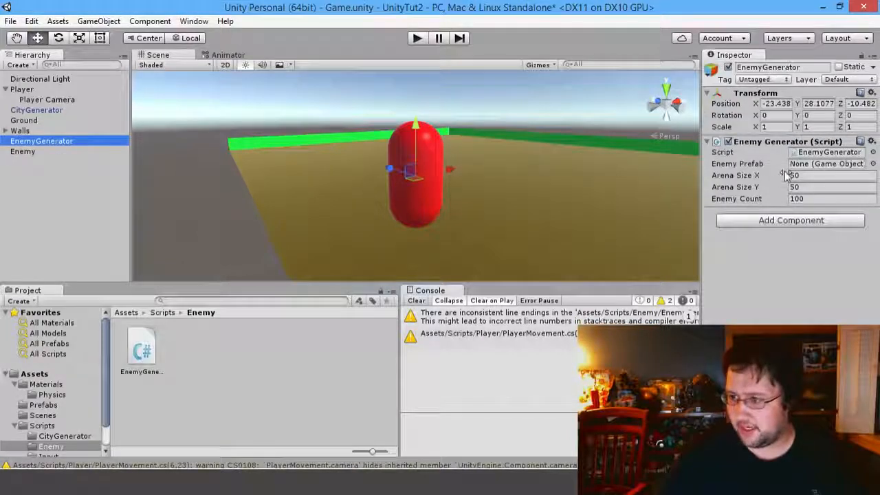
left_click(44, 383)
left_click(39, 376)
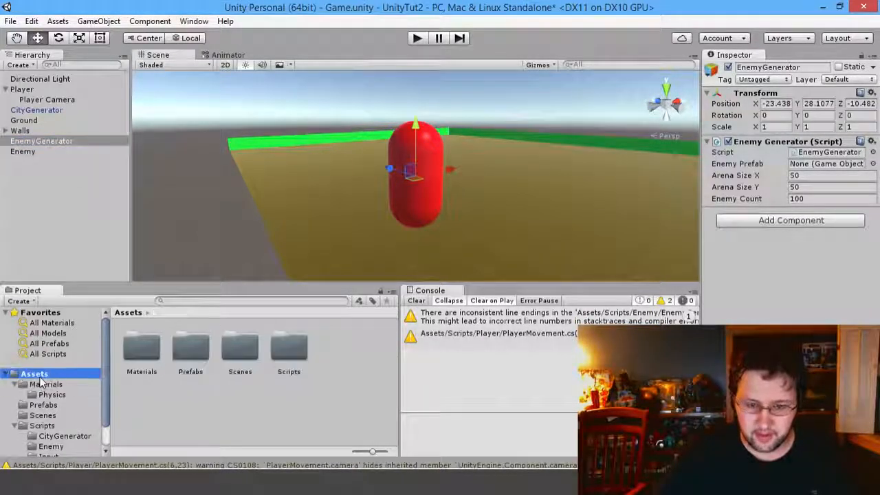
left_click(44, 384)
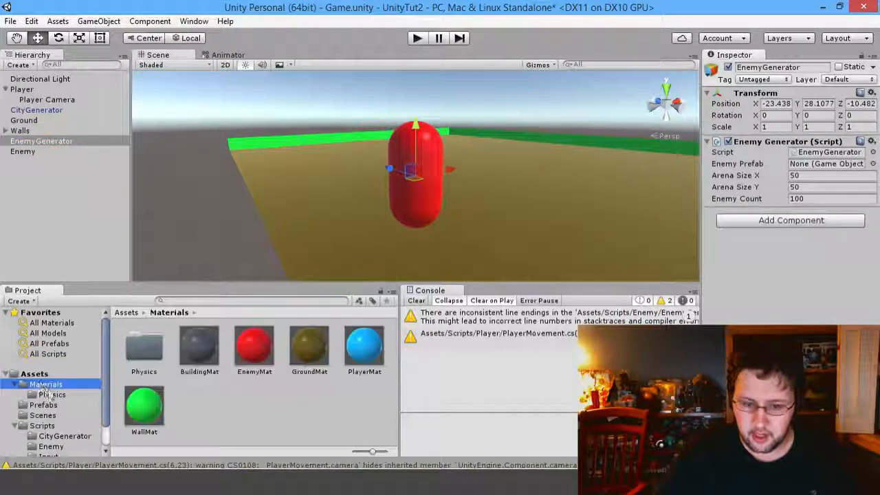
left_click(45, 405)
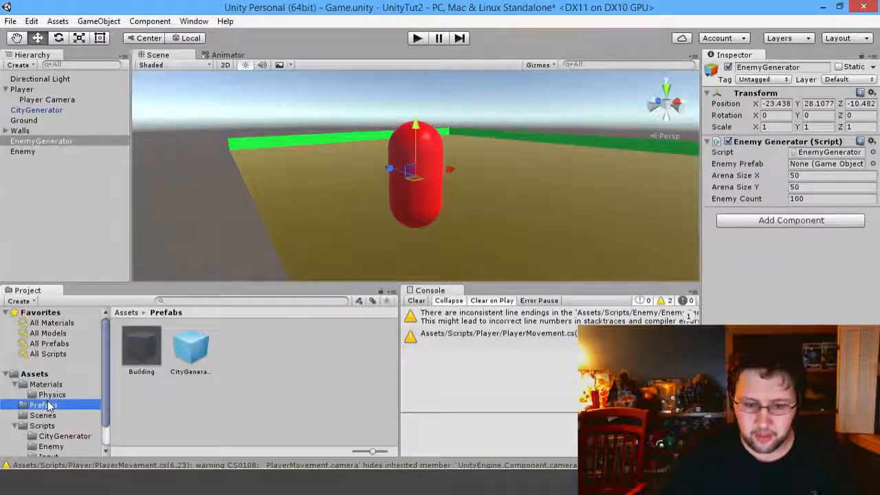
left_click(16, 384)
left_click_drag(103, 277, 242, 350)
left_click(62, 152)
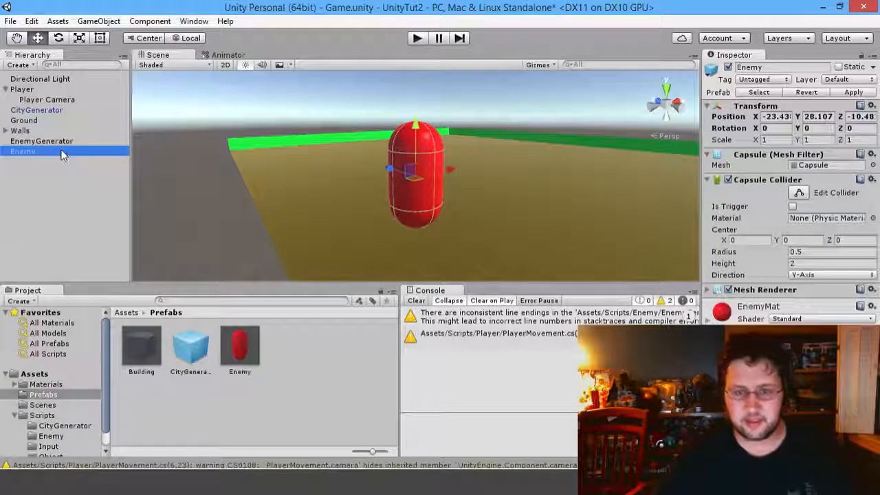
key("Delete")
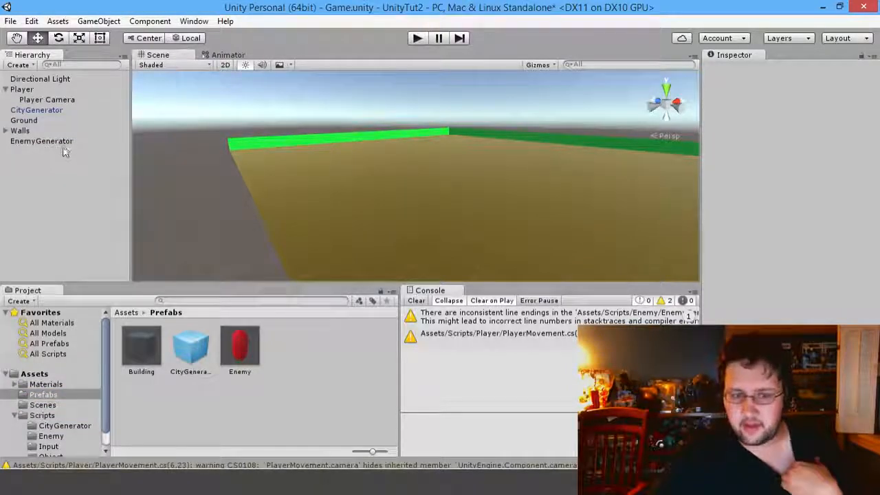
Step: Assign the Enemy prefab to the Enemy Prefab field of the EnemyGenerator object's script component
left_click(62, 142)
left_click_drag(242, 351, 804, 168)
left_click(805, 166)
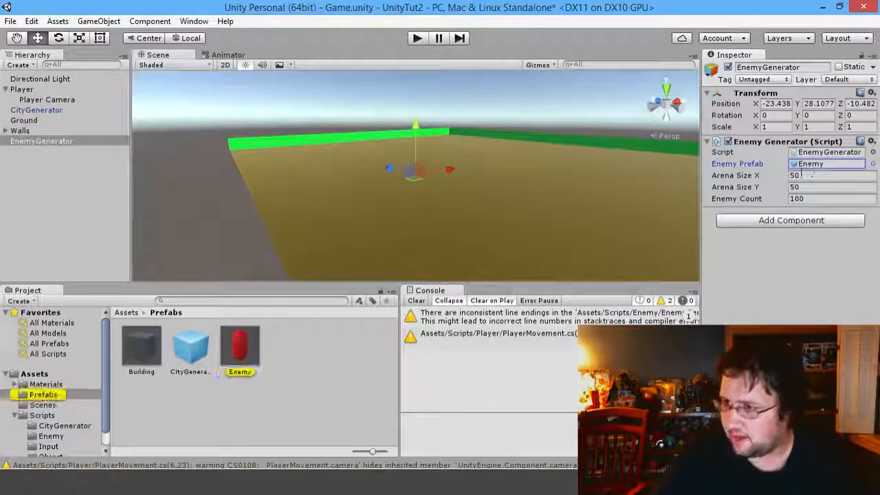
left_click(872, 164)
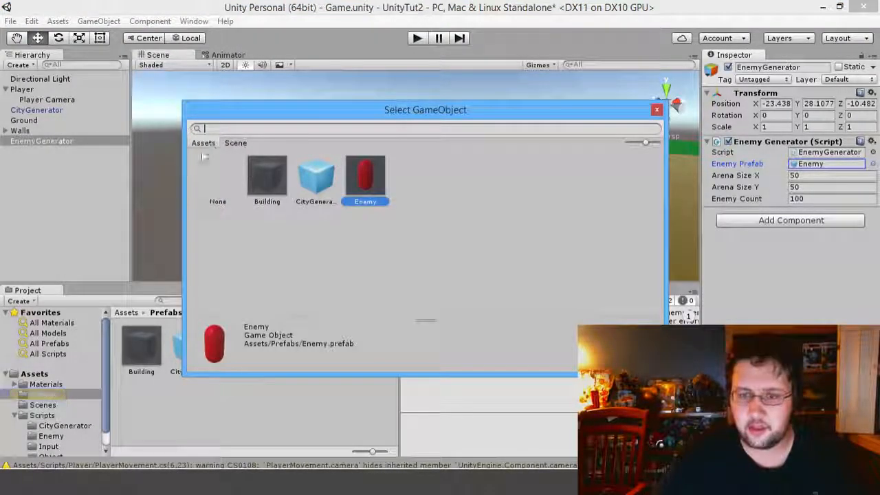
double_click(380, 196)
Step: Run the game and examine the placement of the spawned enemies among the buildings in the Scene view
left_click(416, 38)
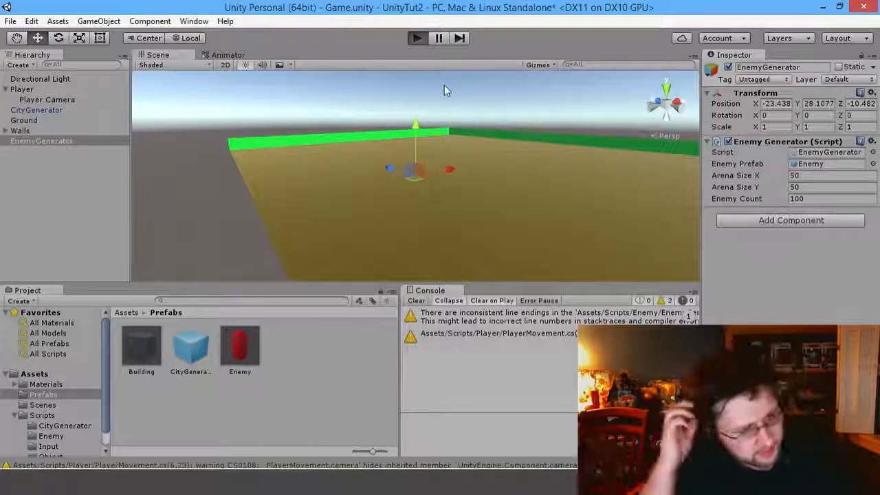
right_click_drag(444, 85, 521, 218)
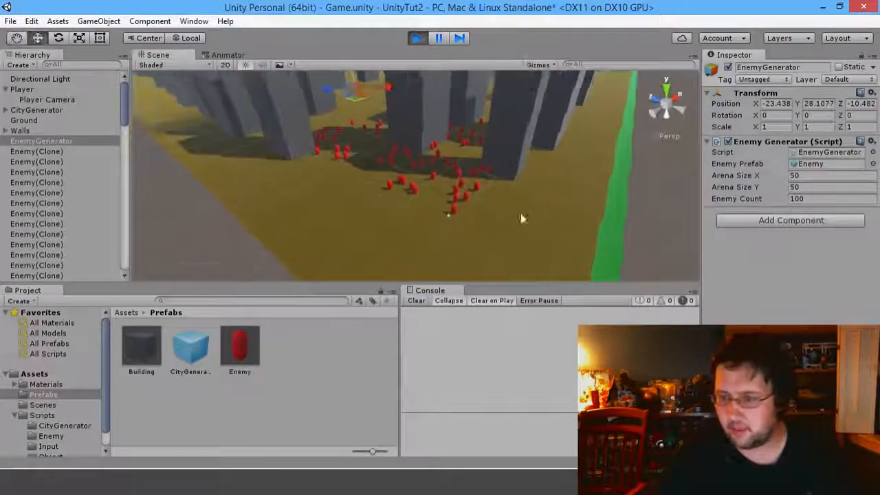
left_click(456, 210)
left_click(454, 213)
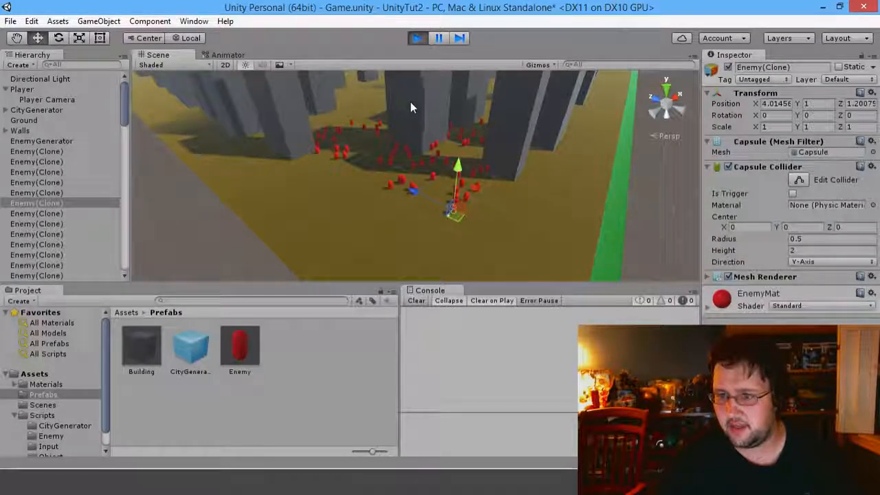
mouse_move(392, 112)
right_mouse_down()
mouse_move(422, 123)
mouse_move(475, 119)
mouse_move(448, 142)
mouse_move(419, 135)
mouse_move(444, 167)
right_mouse_up()
left_click(471, 118)
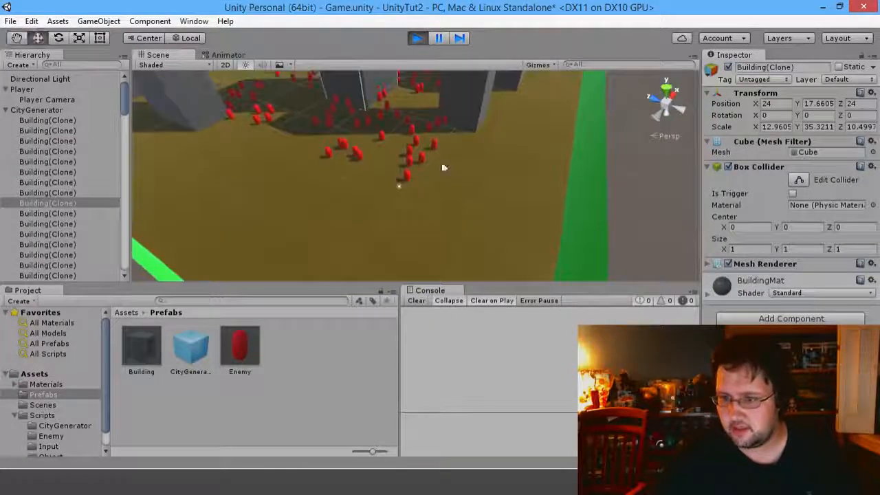
left_click(423, 160)
right_click_drag(398, 132, 512, 145)
key("w")
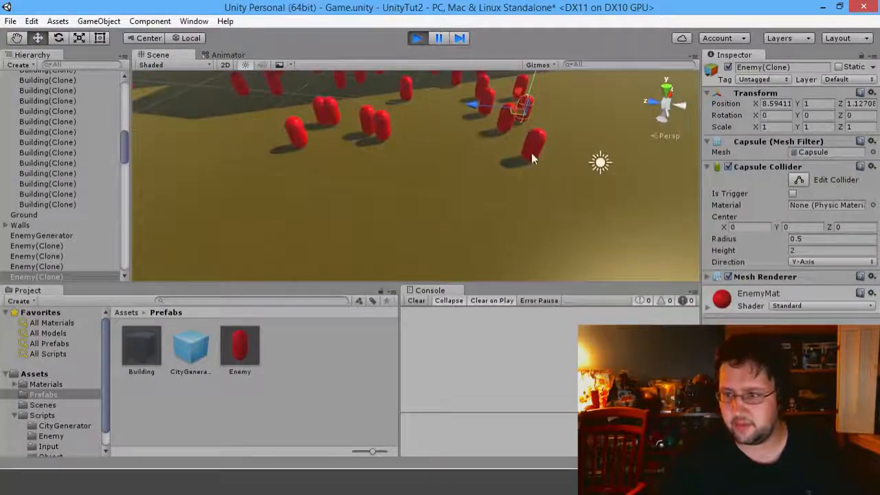
left_click(514, 146)
left_click(537, 149)
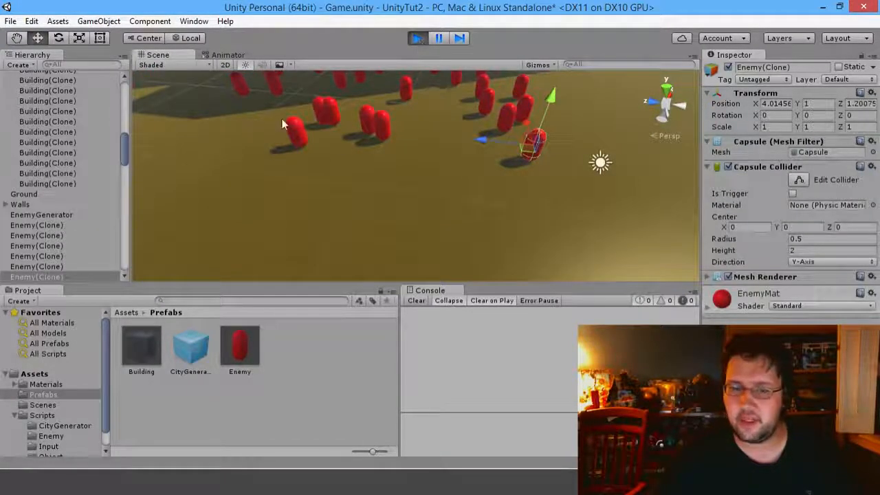
Step: Walk the player among the spawned enemies in the Game view to examine them up close, and stop the game
left_click_drag(2, 67, 414, 50)
key("w")
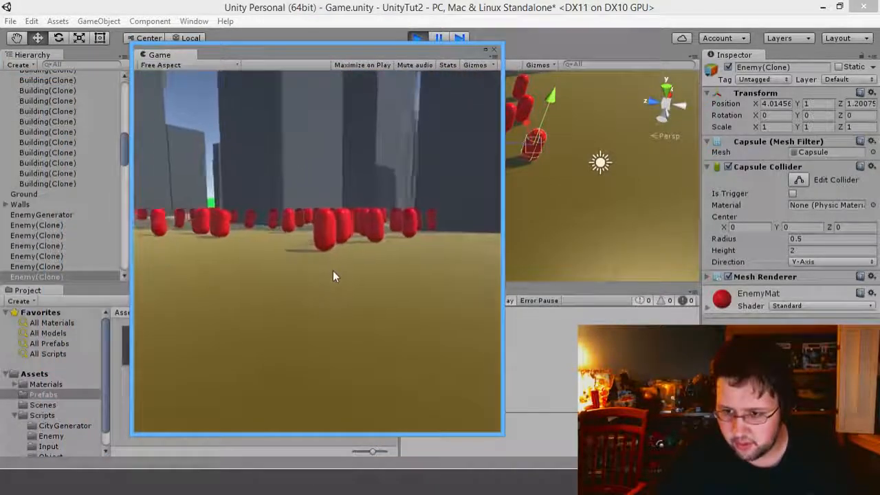
key("w")
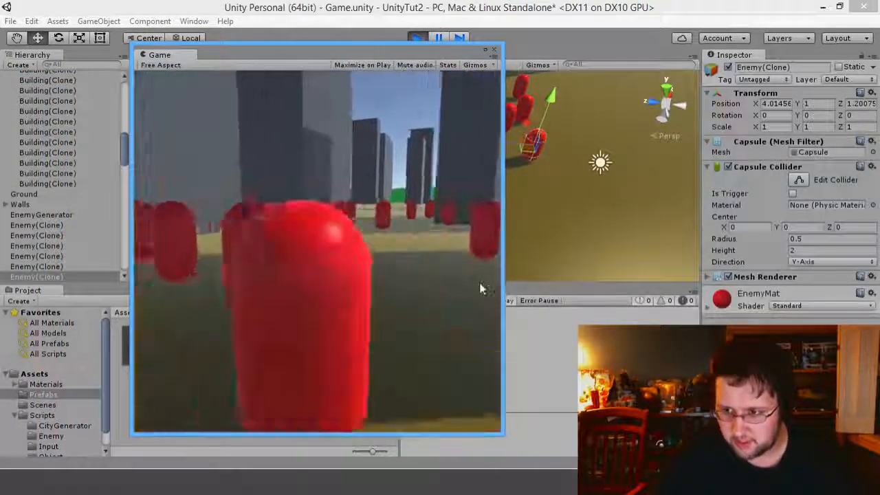
key("w")
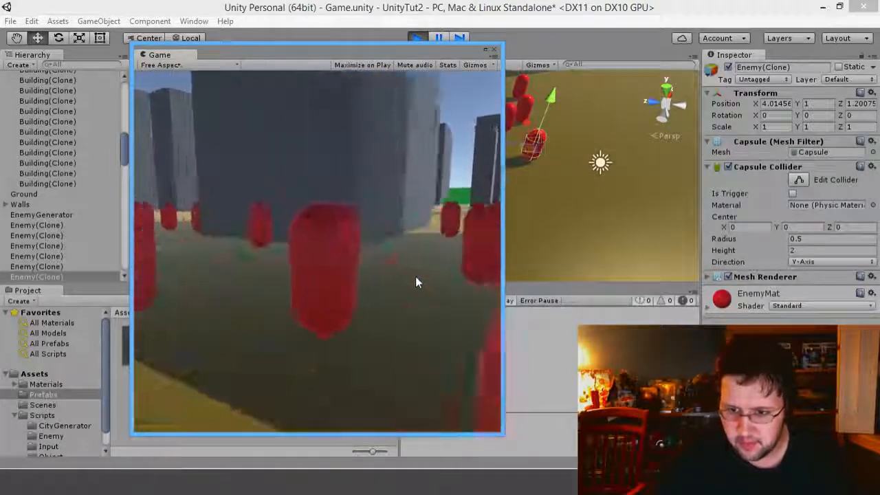
key("w")
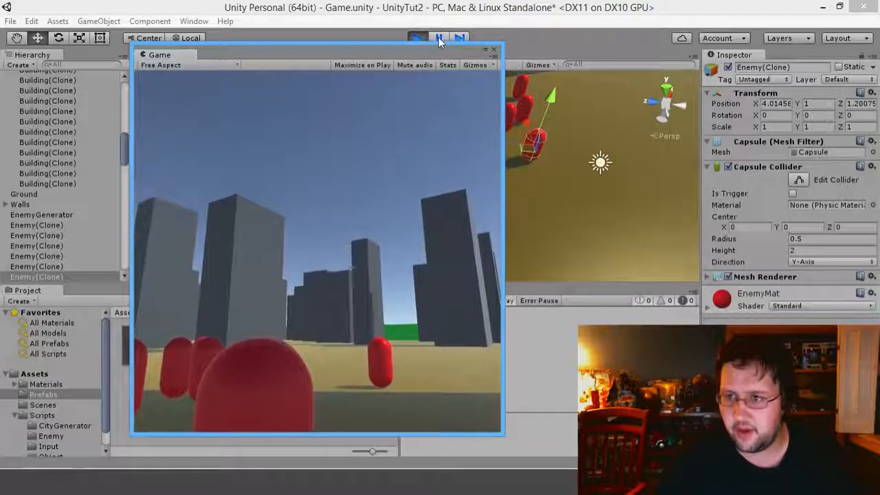
left_click(417, 40)
left_click_drag(406, 48, 1, 62)
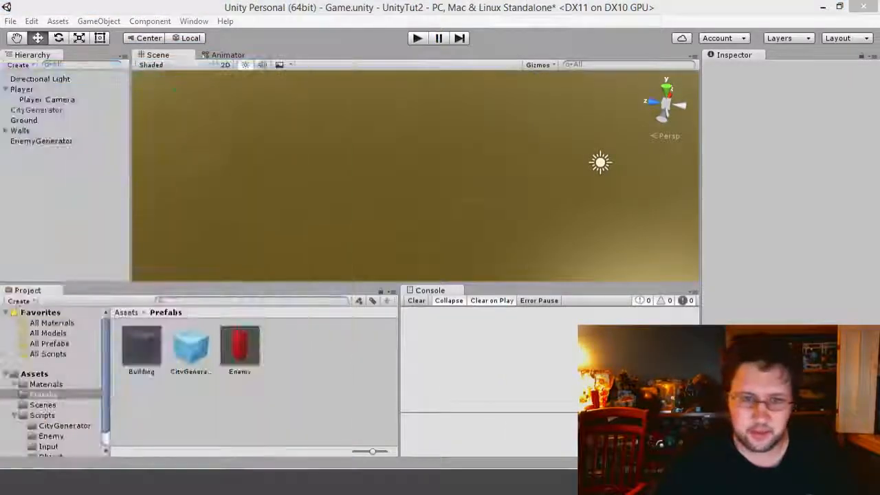
Step: Add a physics component to the Enemy prefab stored in the Prefabs folder
left_click(53, 111)
left_click(241, 351)
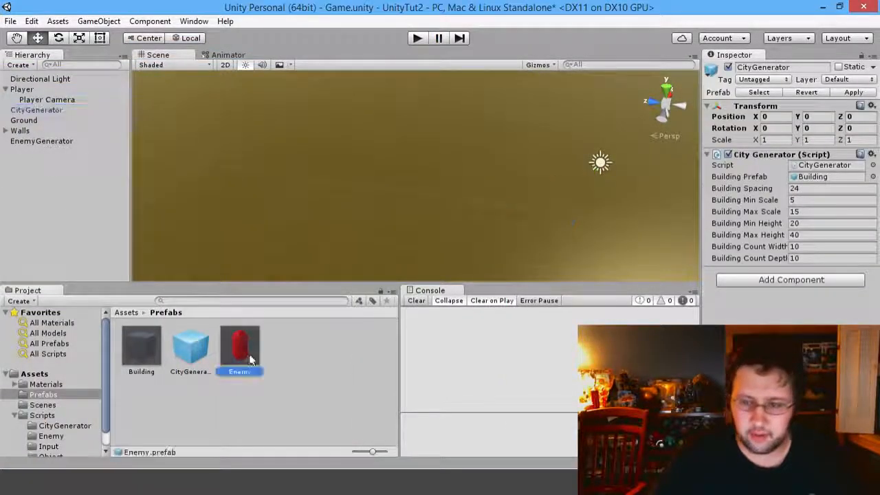
left_click(763, 315)
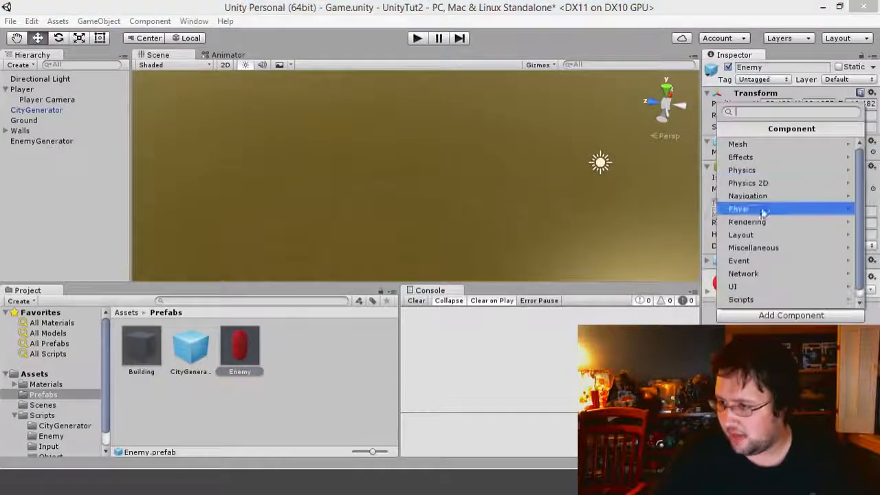
left_click(746, 171)
left_click(746, 144)
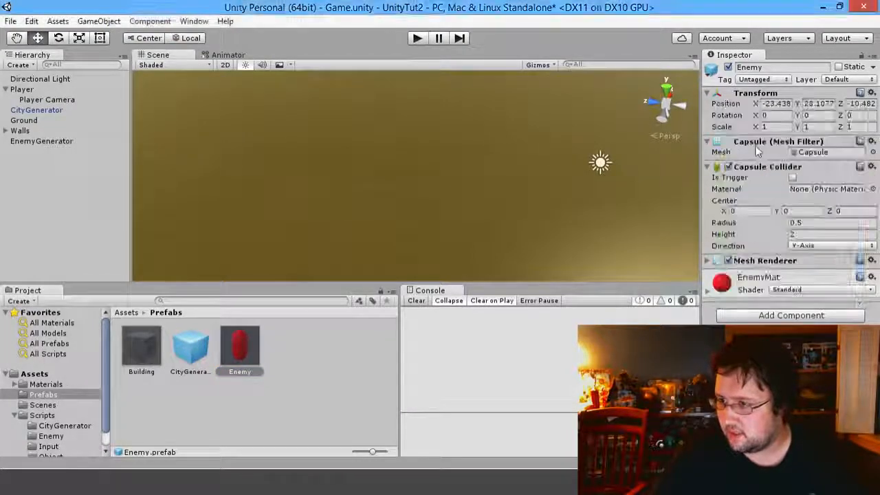
scroll(790, 275, "down", 2)
scroll(790, 292, "up", 1)
scroll(790, 292, "down", 2)
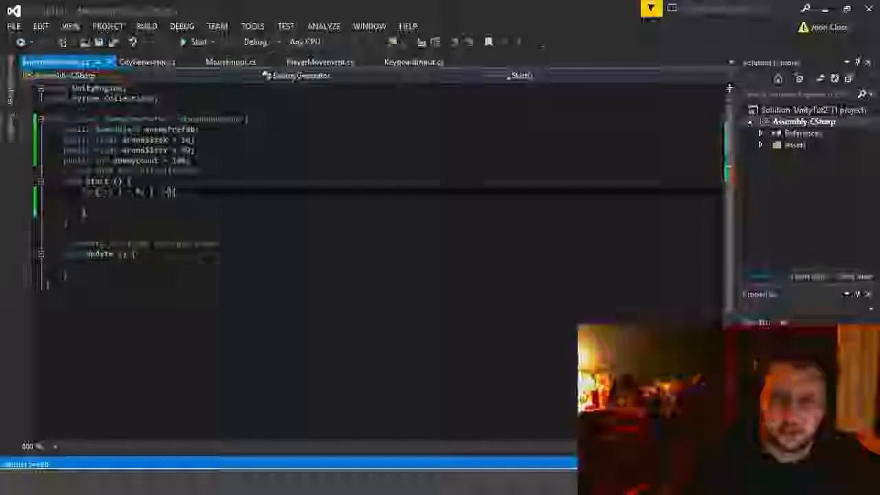
Step: In Visual Studio, complete the condition of the for loop in EnemyGenerator's Start method as i < enemyCount
type("enemyCount")
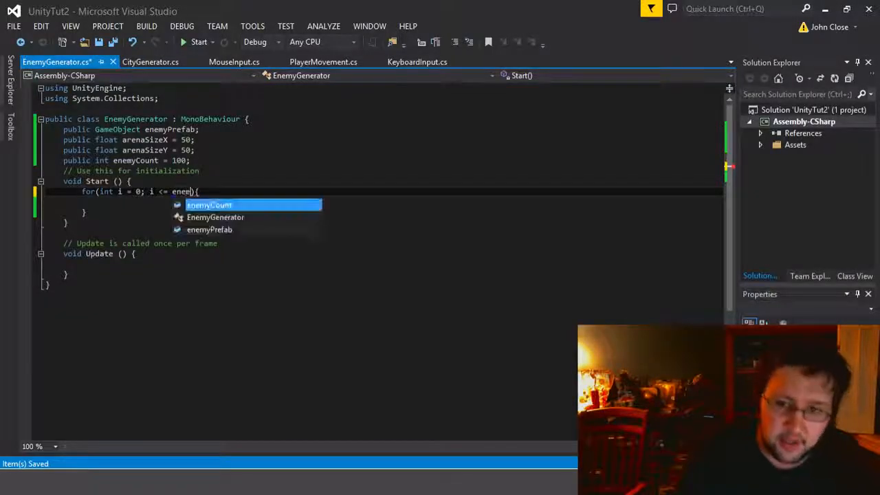
key("Left")
key("Left")
key("Left")
key("Left")
key("Left")
key("Left")
key("Left")
key("Left")
key("Left")
key("Left")
key("Left")
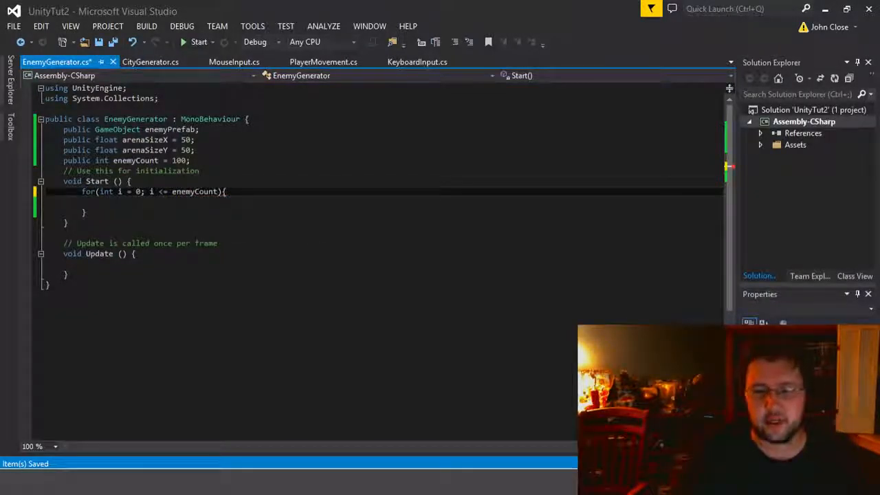
key("BackSpace")
key("Right")
key("Right")
key("Right")
key("Right")
key("Right")
key("Right")
key("Right")
key("Right")
key("Right")
key("Right")
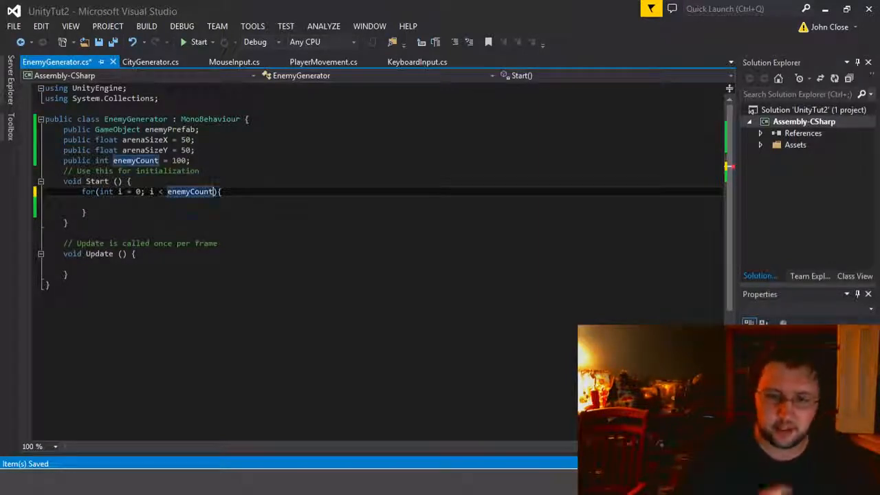
type("=")
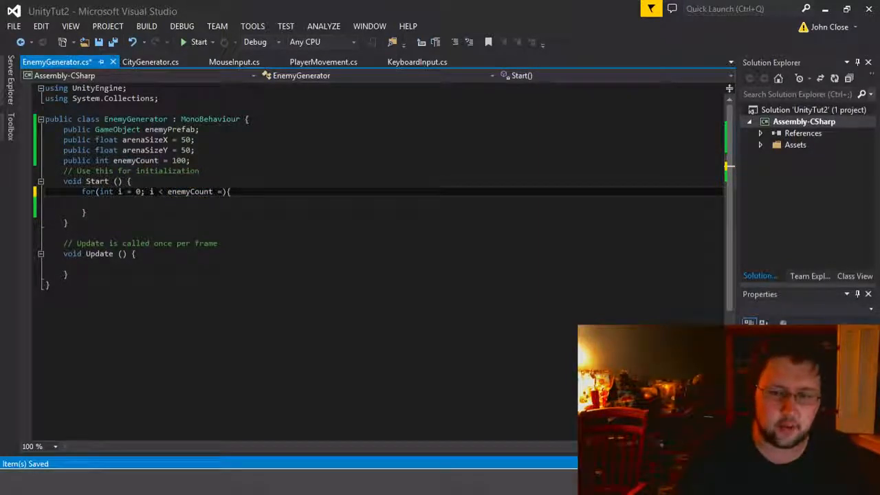
key("BackSpace")
key("BackSpace")
Step: Finish the for loop's header with the i++ increment and place the cursor on the empty line of its body
type("; ")
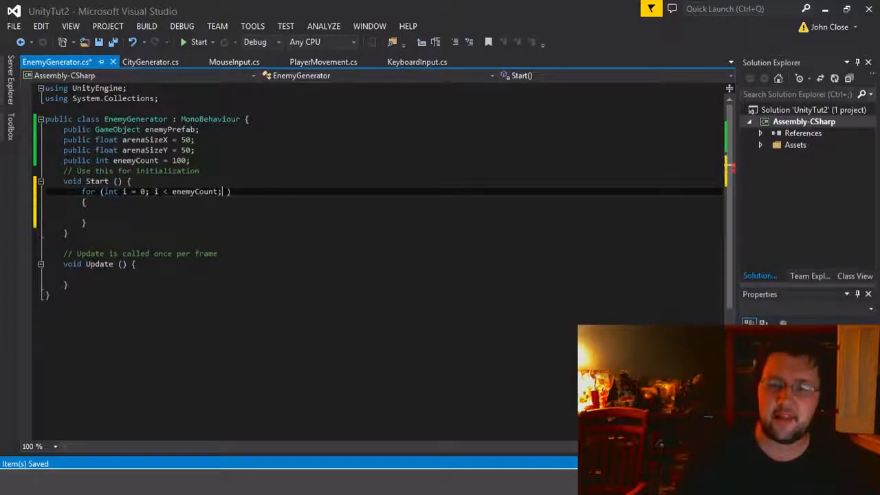
type("i")
key("BackSpace")
type("i++")
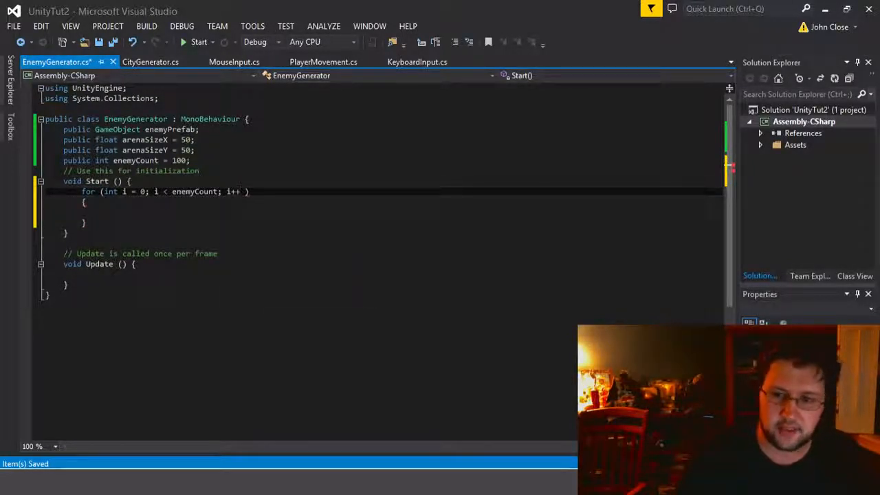
key("BackSpace")
key("Right")
key("Down")
key("Down")
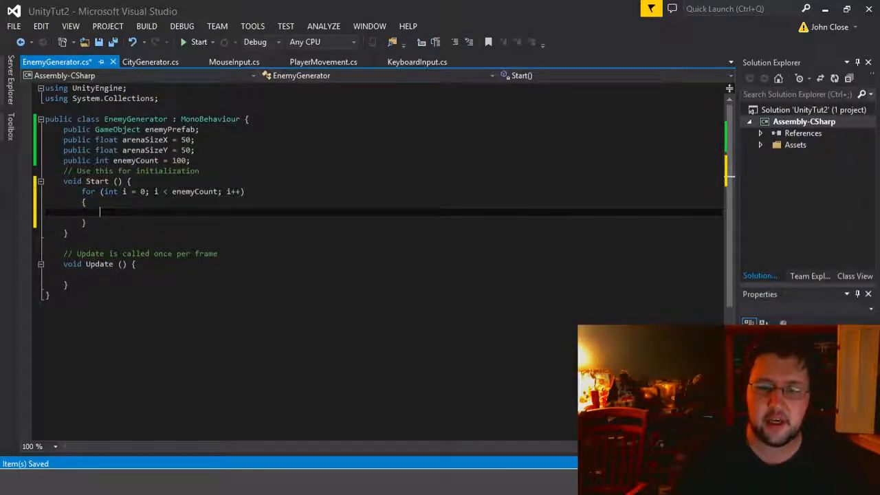
Step: Start an Instantiate call inside the for loop with enemyPrefab as its first argument
type("Int")
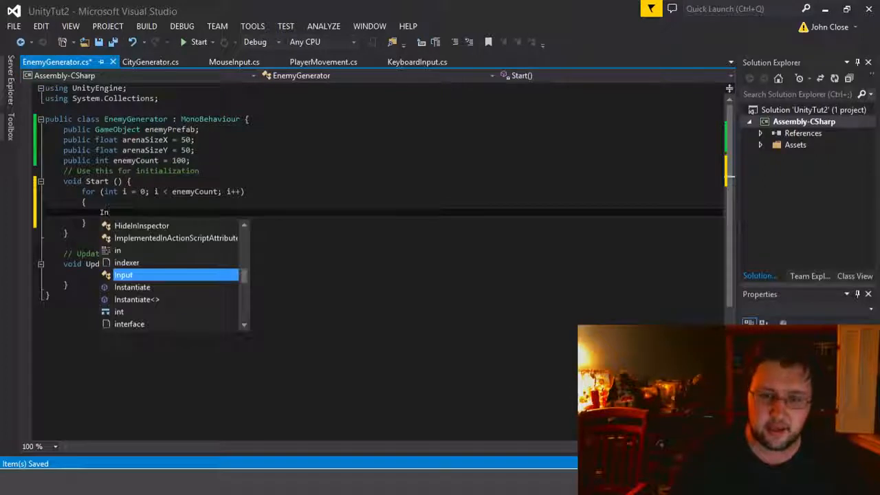
key("BackSpace")
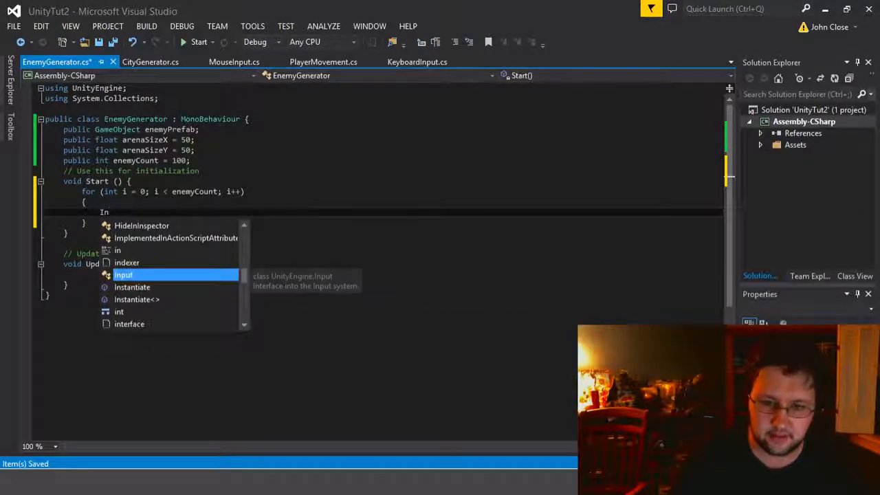
key("Down")
key("Return")
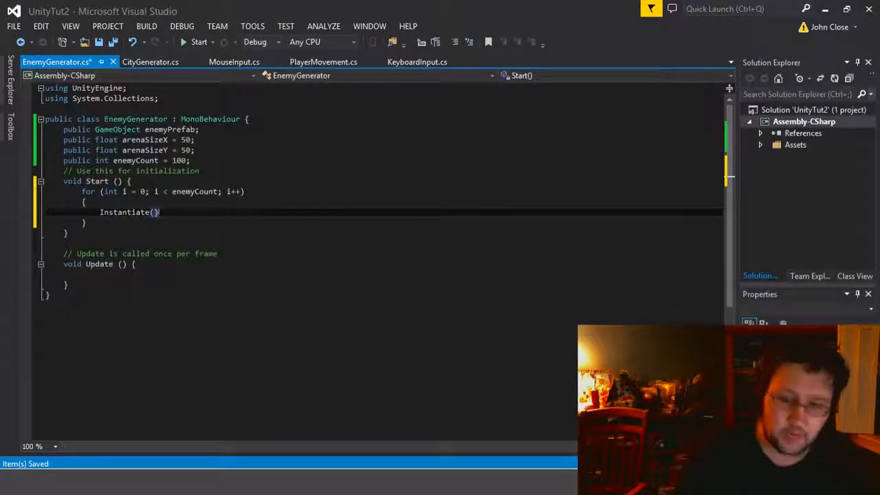
type("(enemyCount")
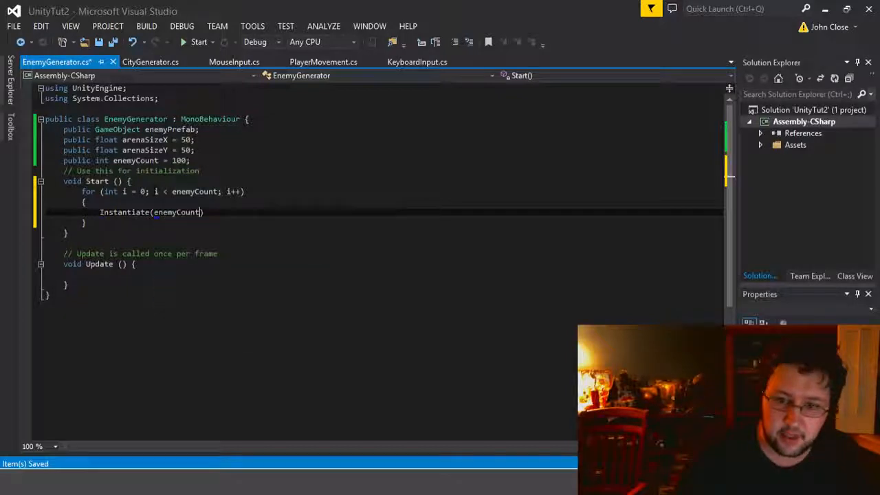
key("BackSpace")
key("BackSpace")
key("BackSpace")
key("BackSpace")
key("BackSpace")
type("Prefab")
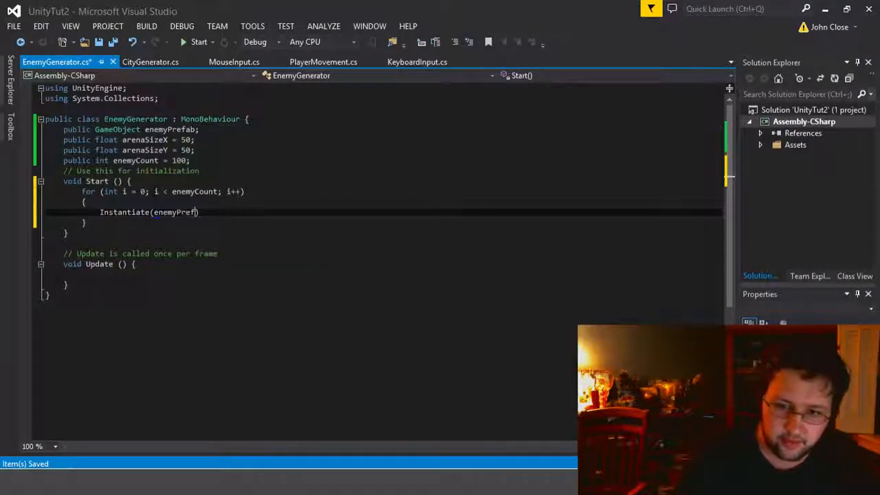
type(", ")
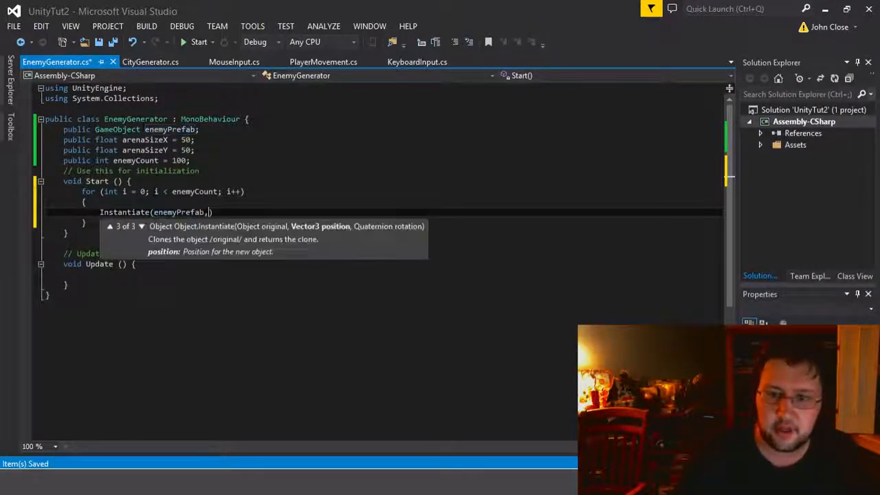
Step: Add a new Vector3 as the Instantiate call's position, with Random.Range(0, arenaSizeX) as its x component
type("new Vector3")
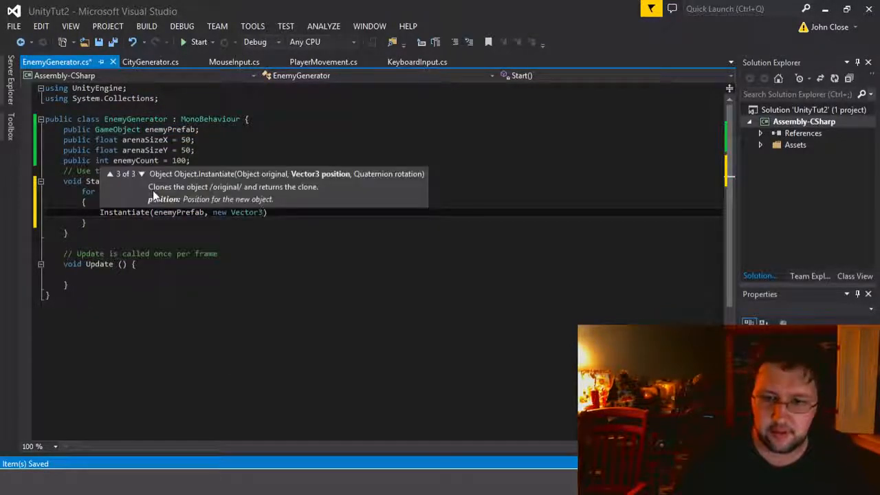
type("(")
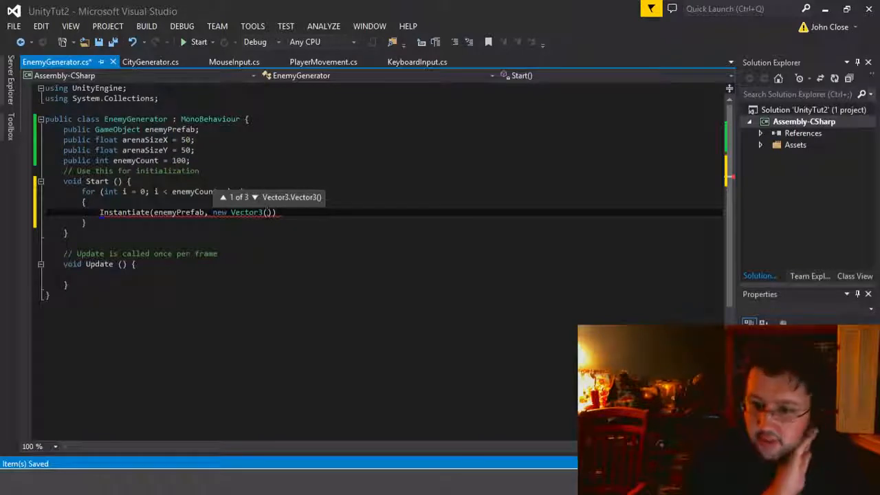
key("Right")
key("Left")
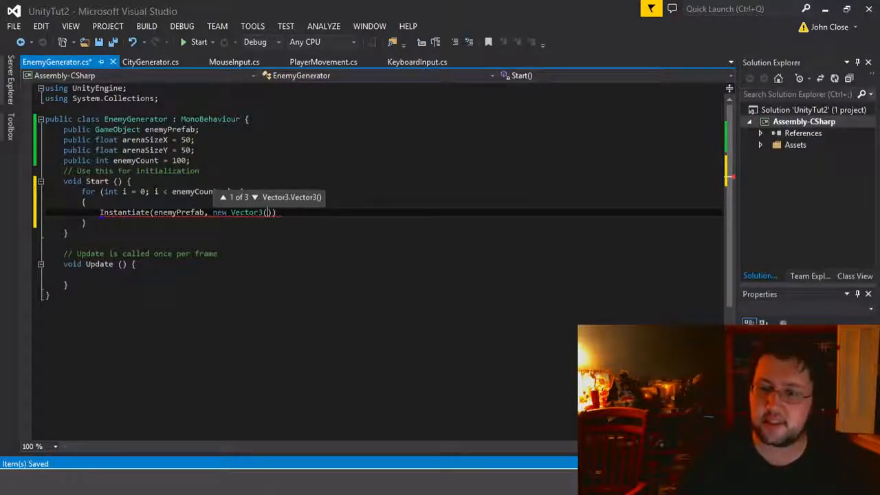
type("Random.")
key("Tab")
type("()")
key("Left")
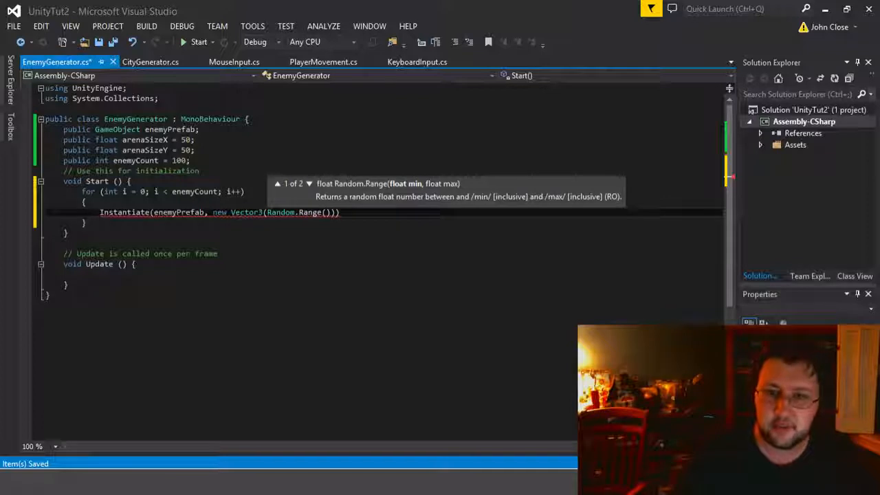
type("ar")
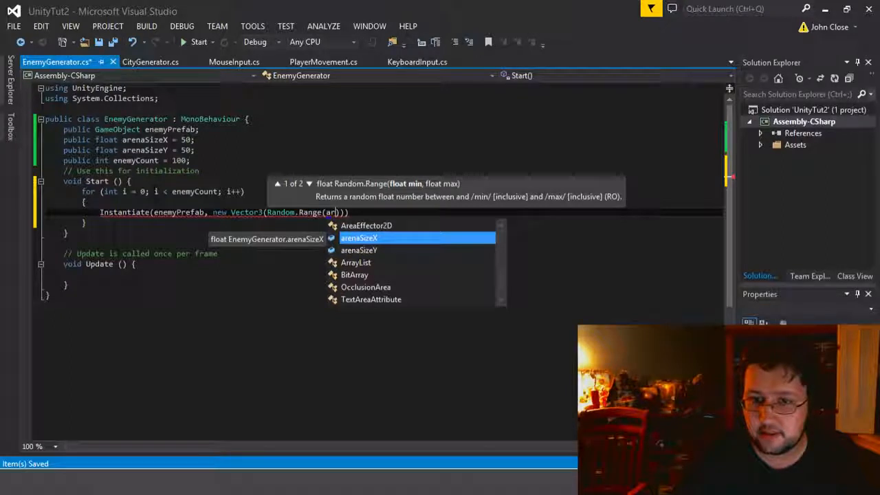
key("BackSpace")
key("BackSpace")
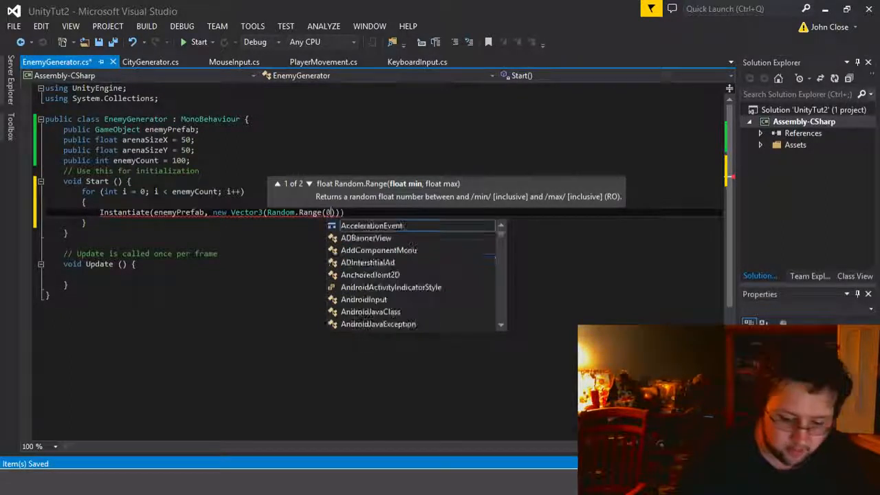
type("0,")
type(" at")
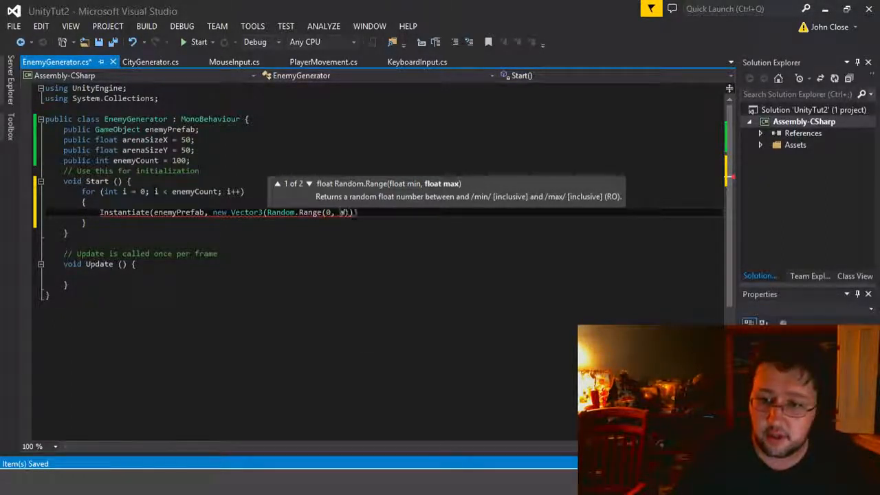
key("BackSpace")
type("rea")
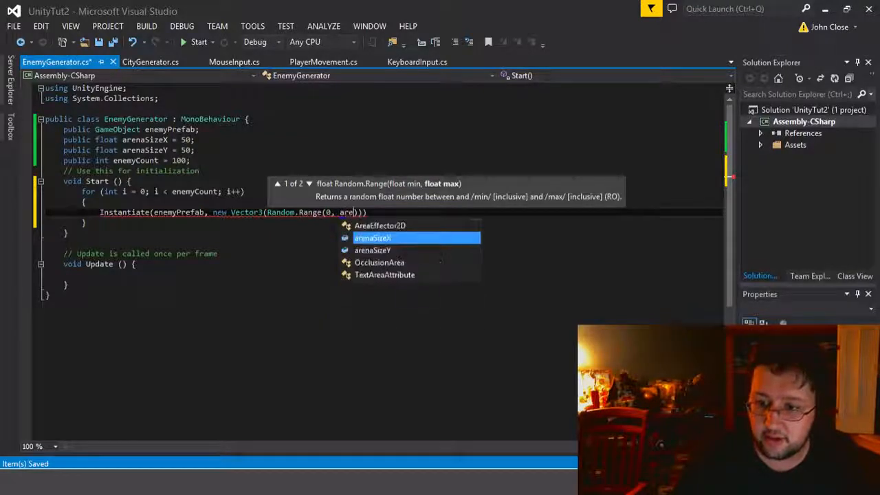
key("BackSpace")
key("Tab")
type("),")
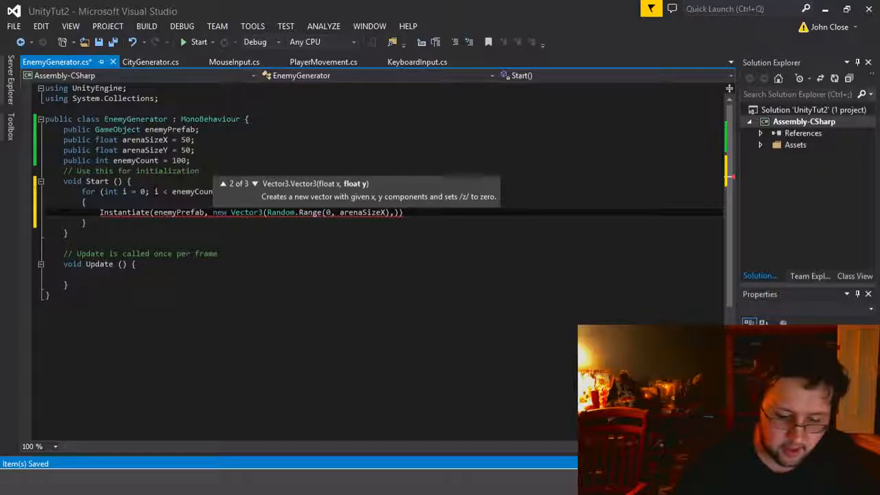
Step: Complete the spawn position's Vector3 with 1 as the y component and Random.Range(0, arenaSizeY) as the z component
type("1")
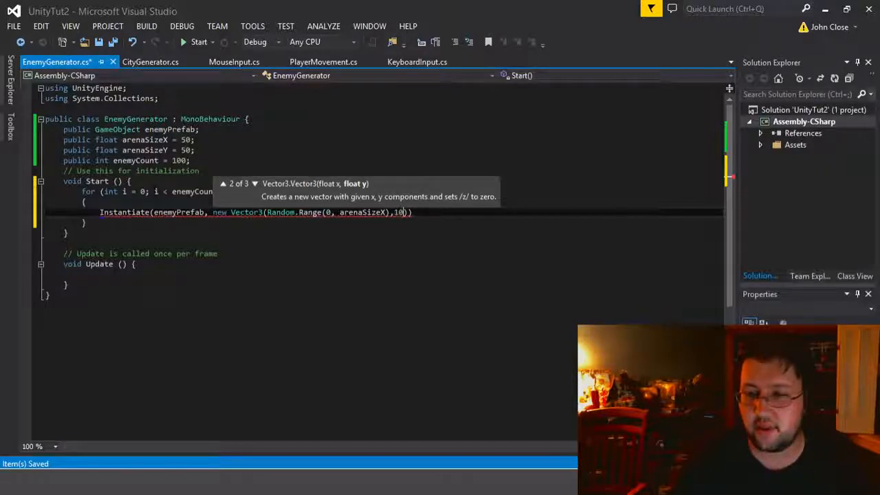
type(",")
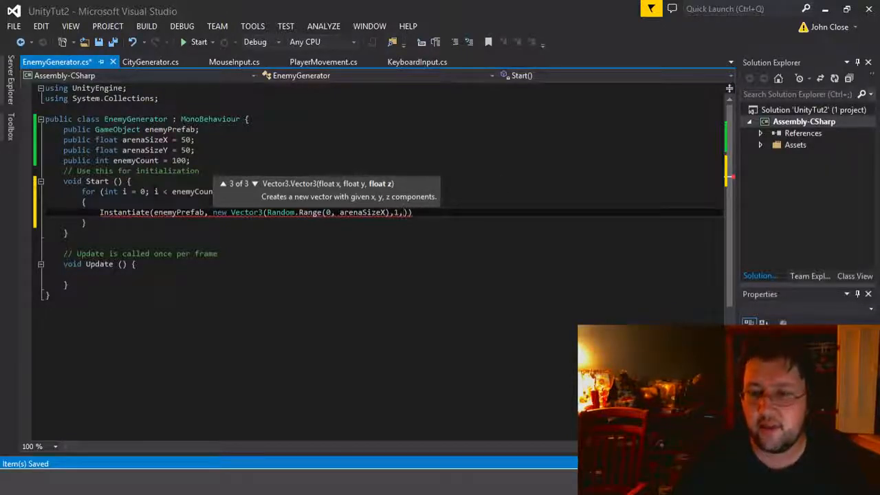
type("Ran")
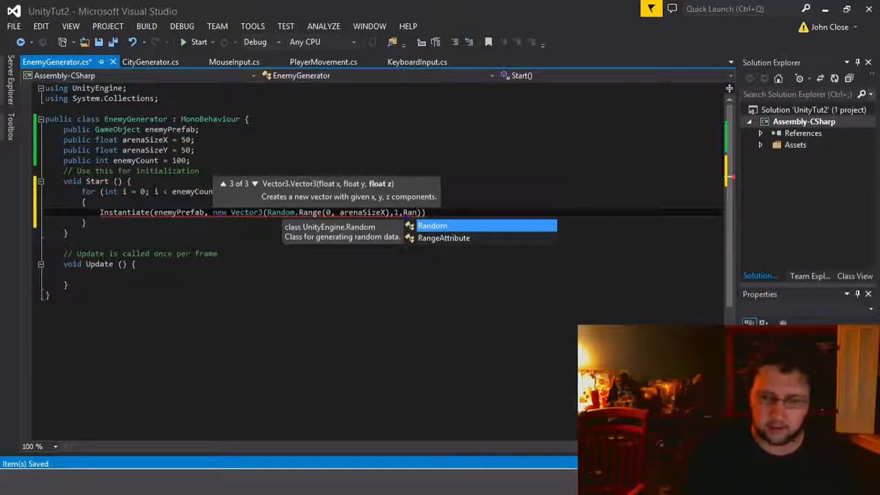
type("dom,")
key("BackSpace")
type(".Range(")
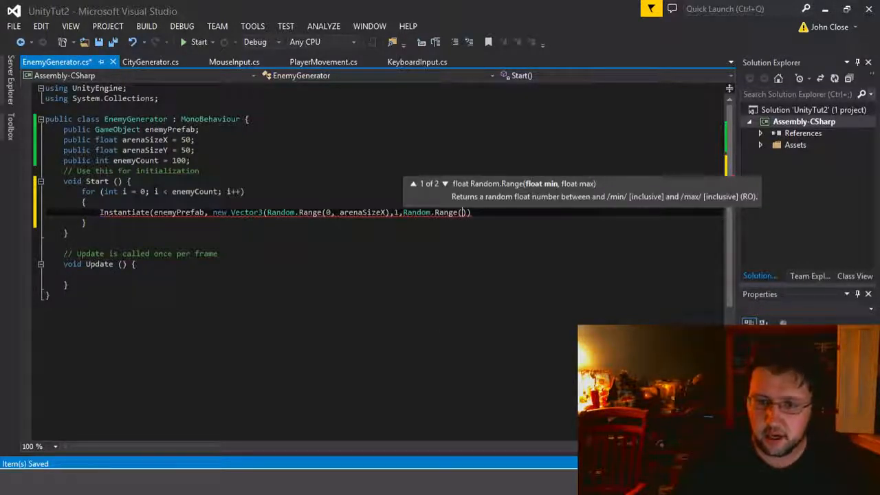
type("0, ")
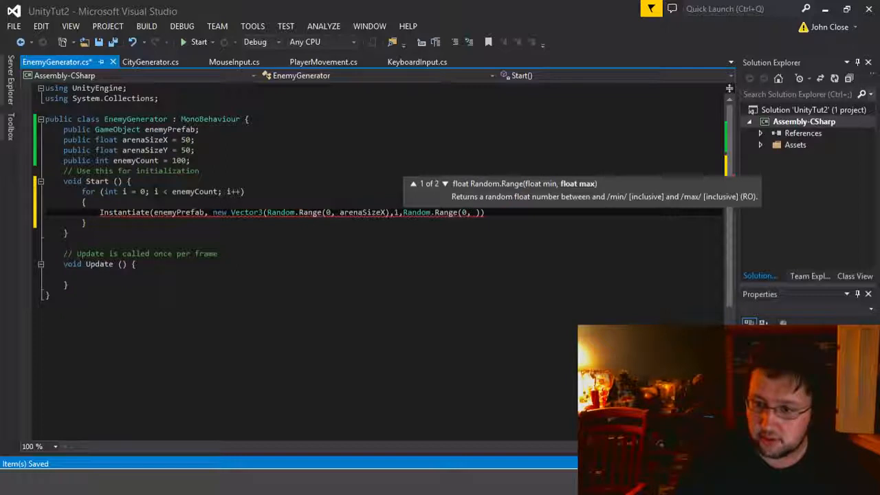
type("arenaSizeX")
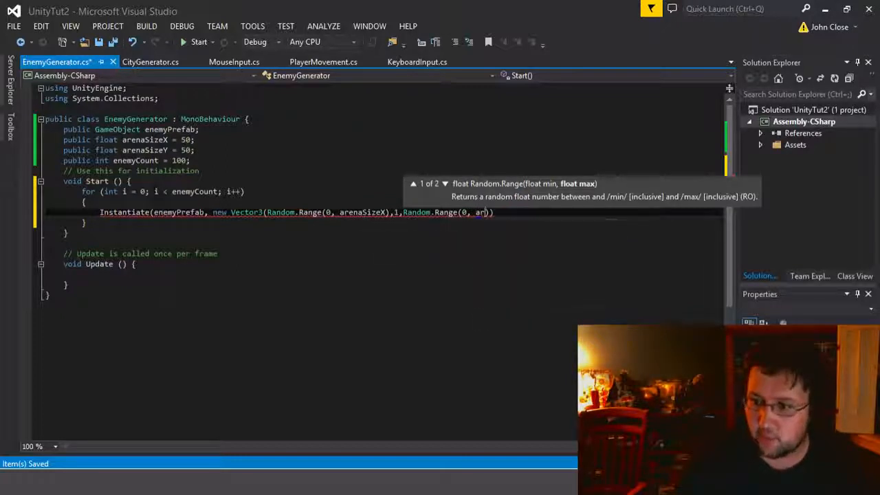
type(")")
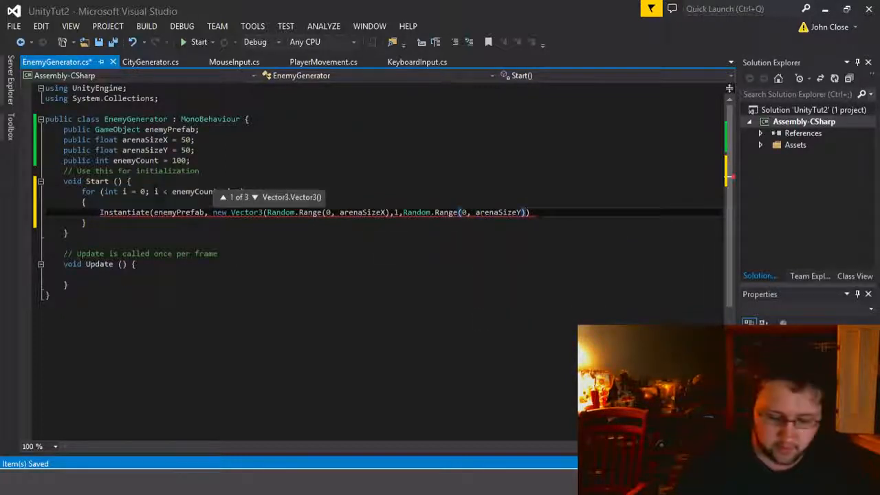